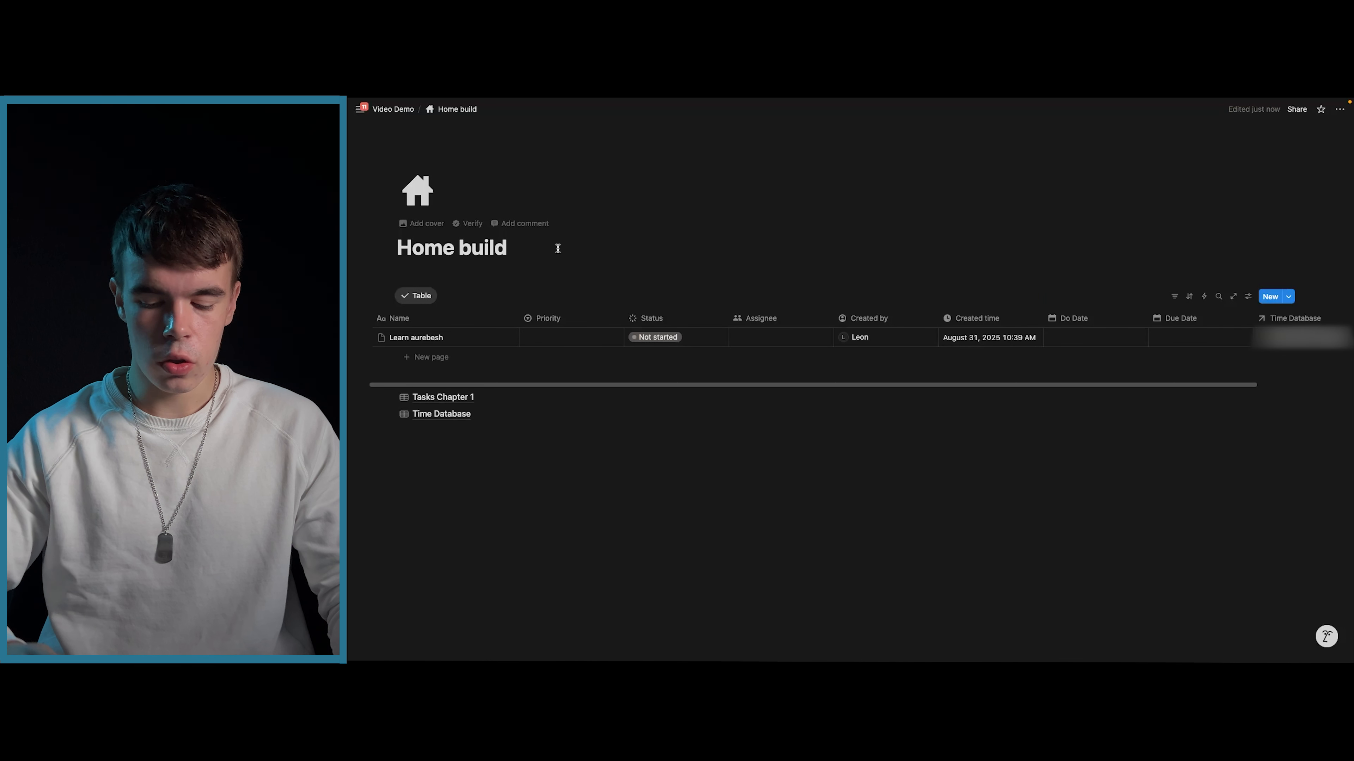
- Insert a two-column layout below the page title and hide the title of the Tasks Chapter 1 database view
key(Return)
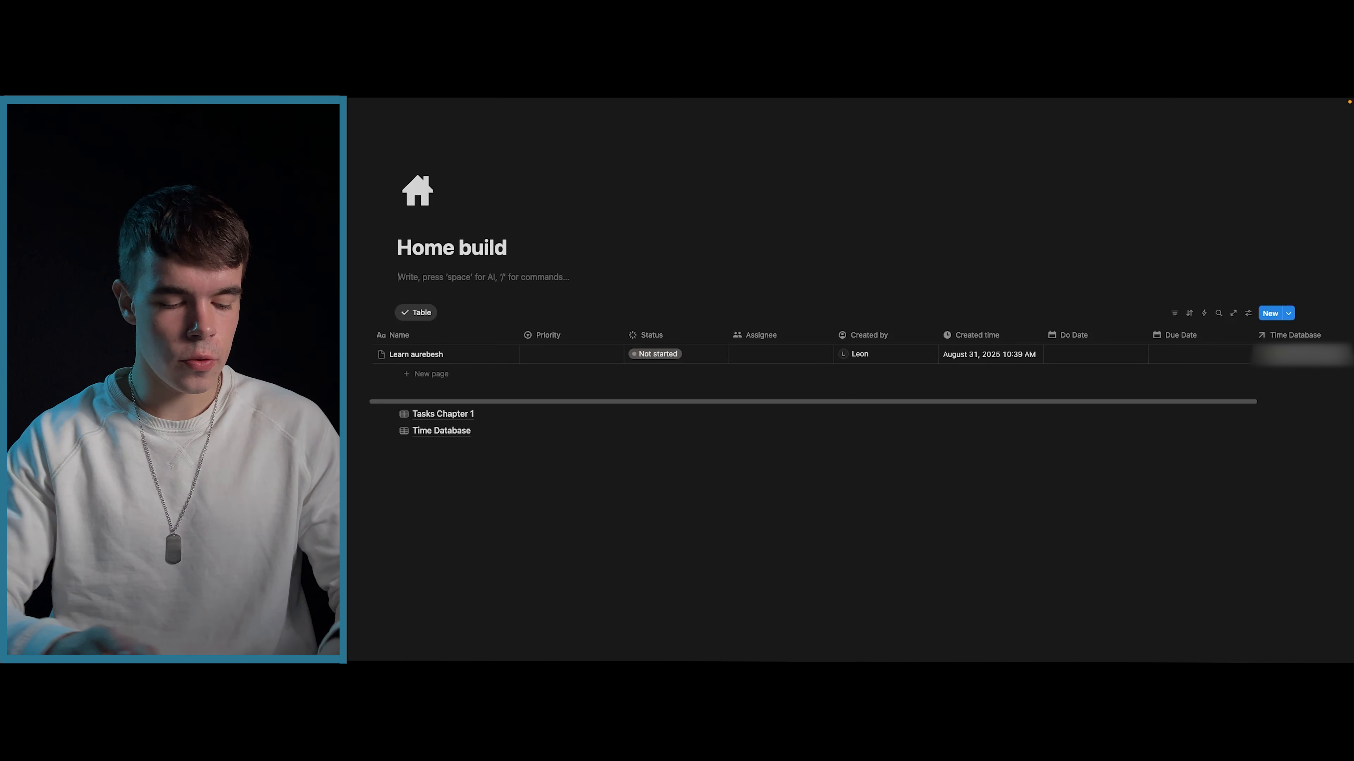
text(/2)
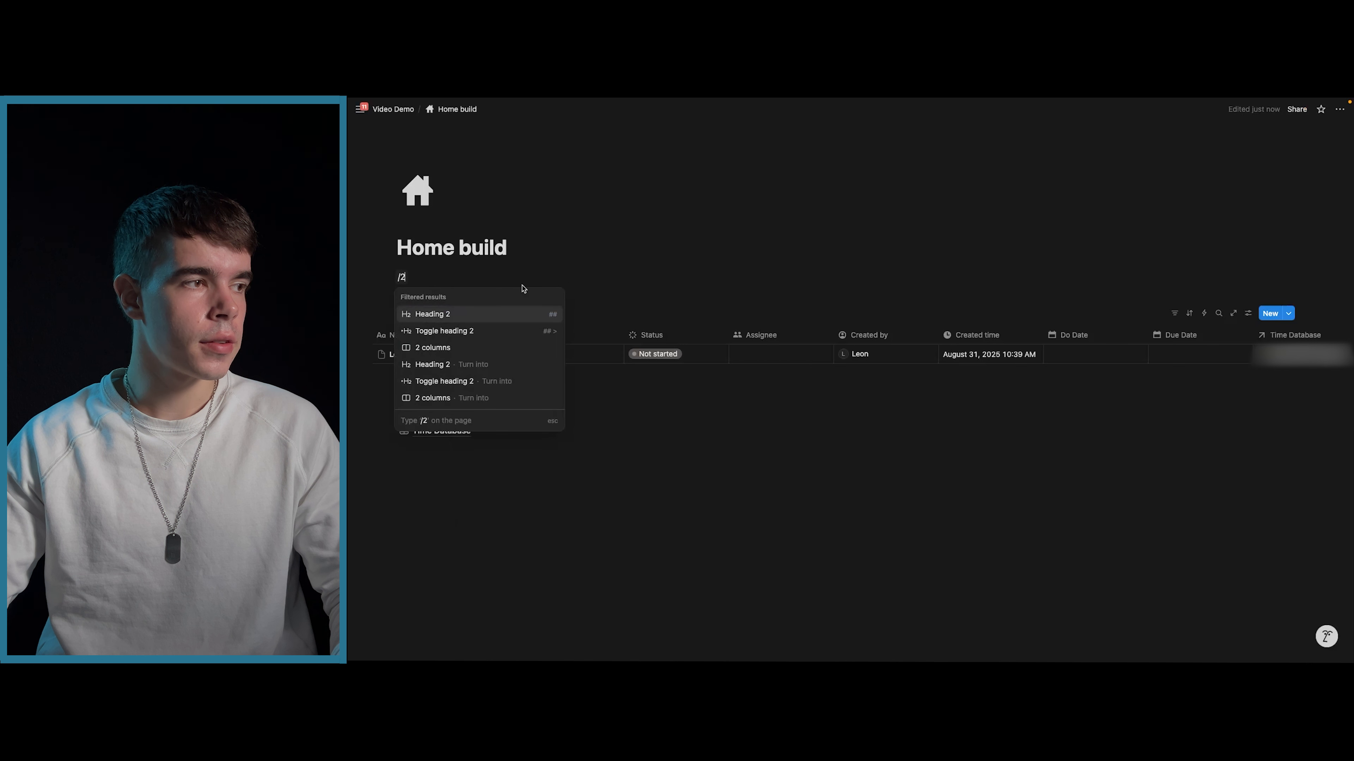
click(451, 347)
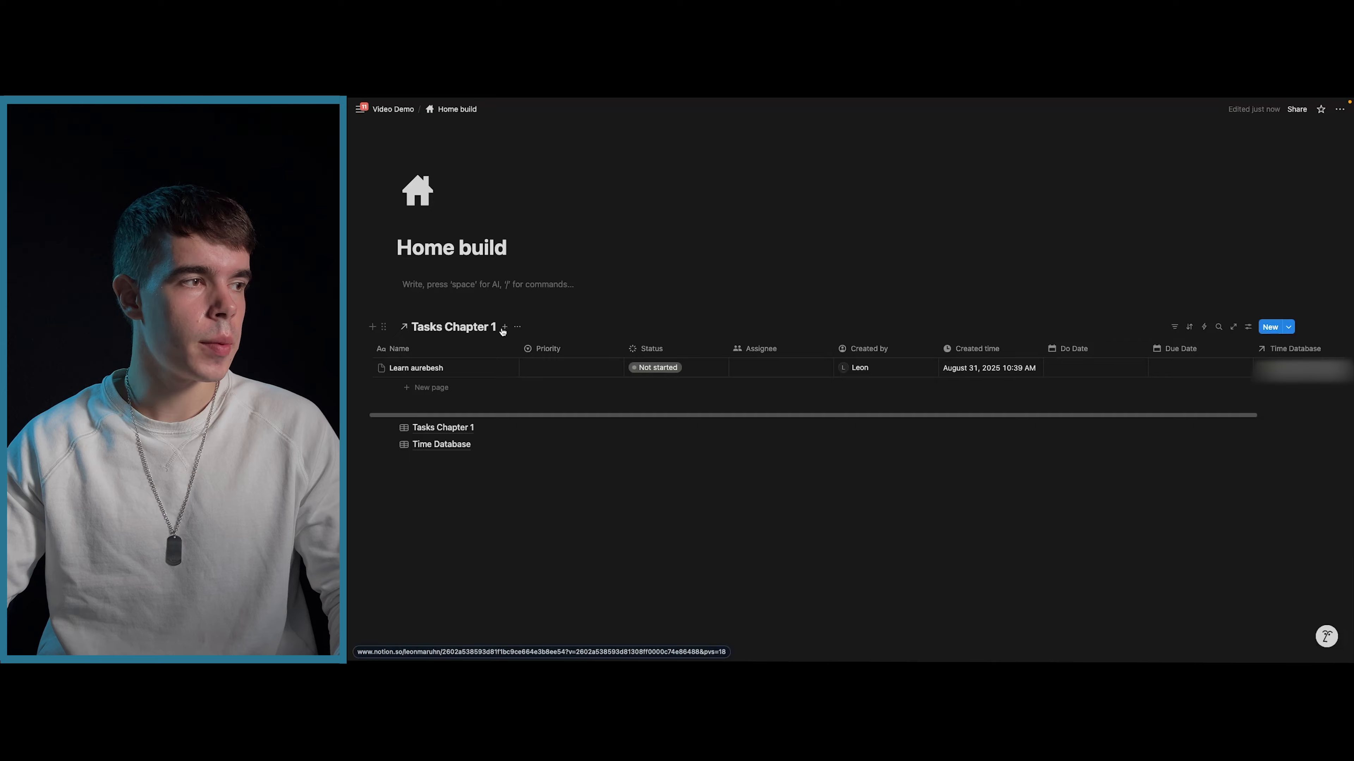
click(517, 328)
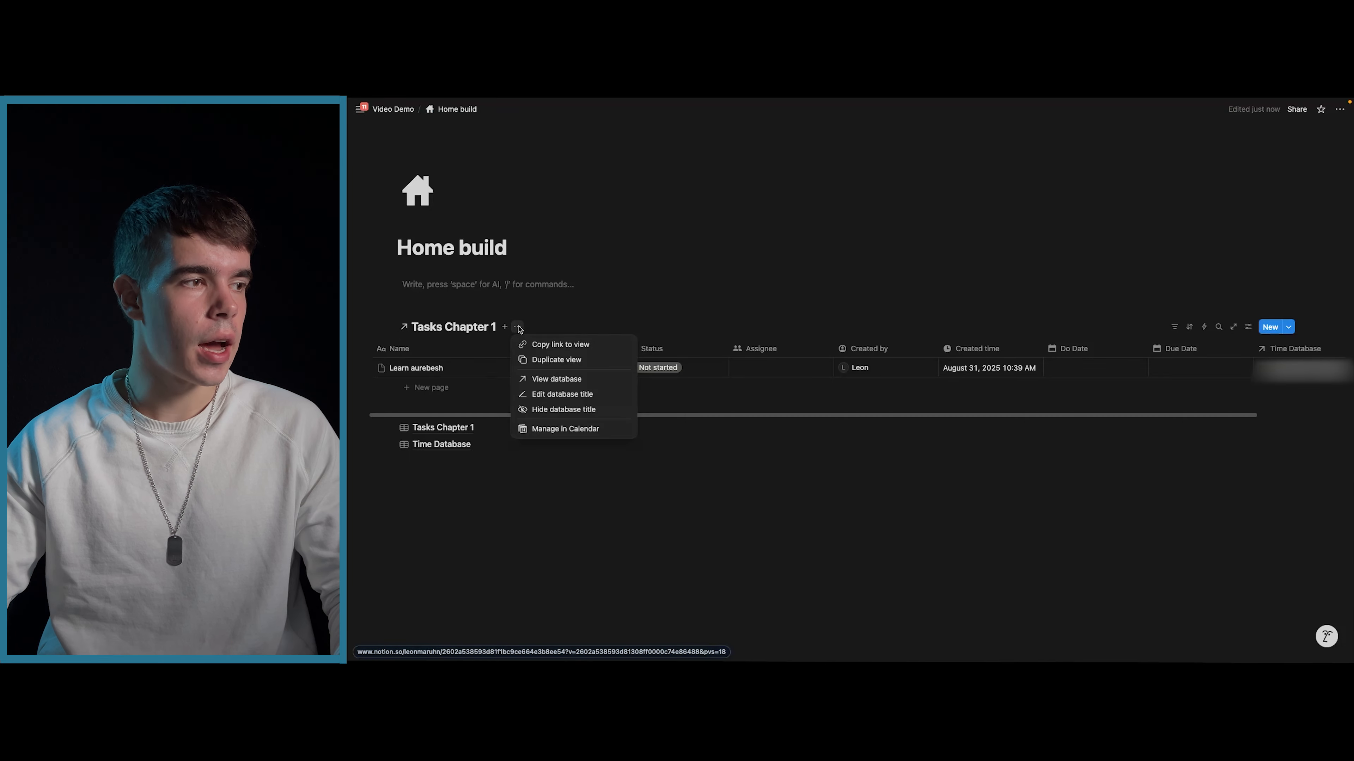
click(554, 411)
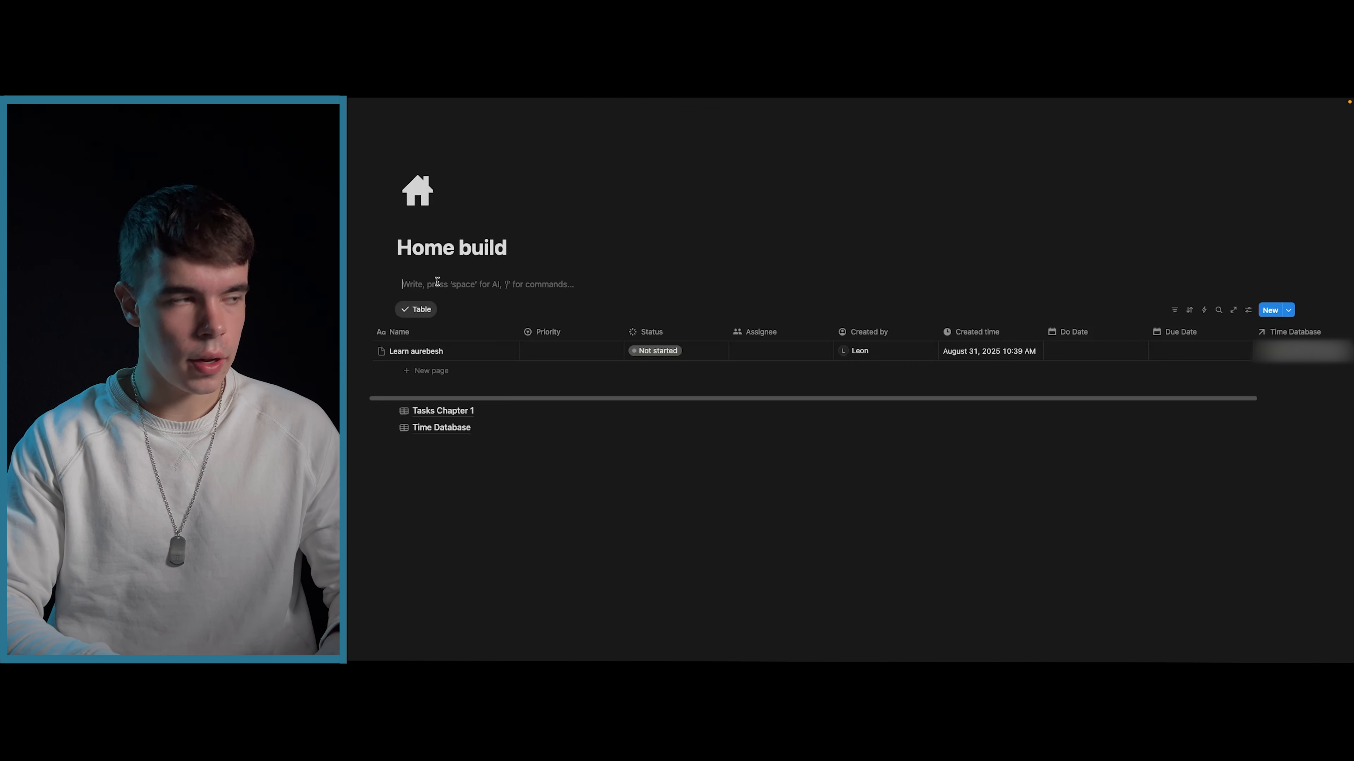
- Add a toggle heading 3 named "Tasks" above the task table, inside the first column
text(/togg)
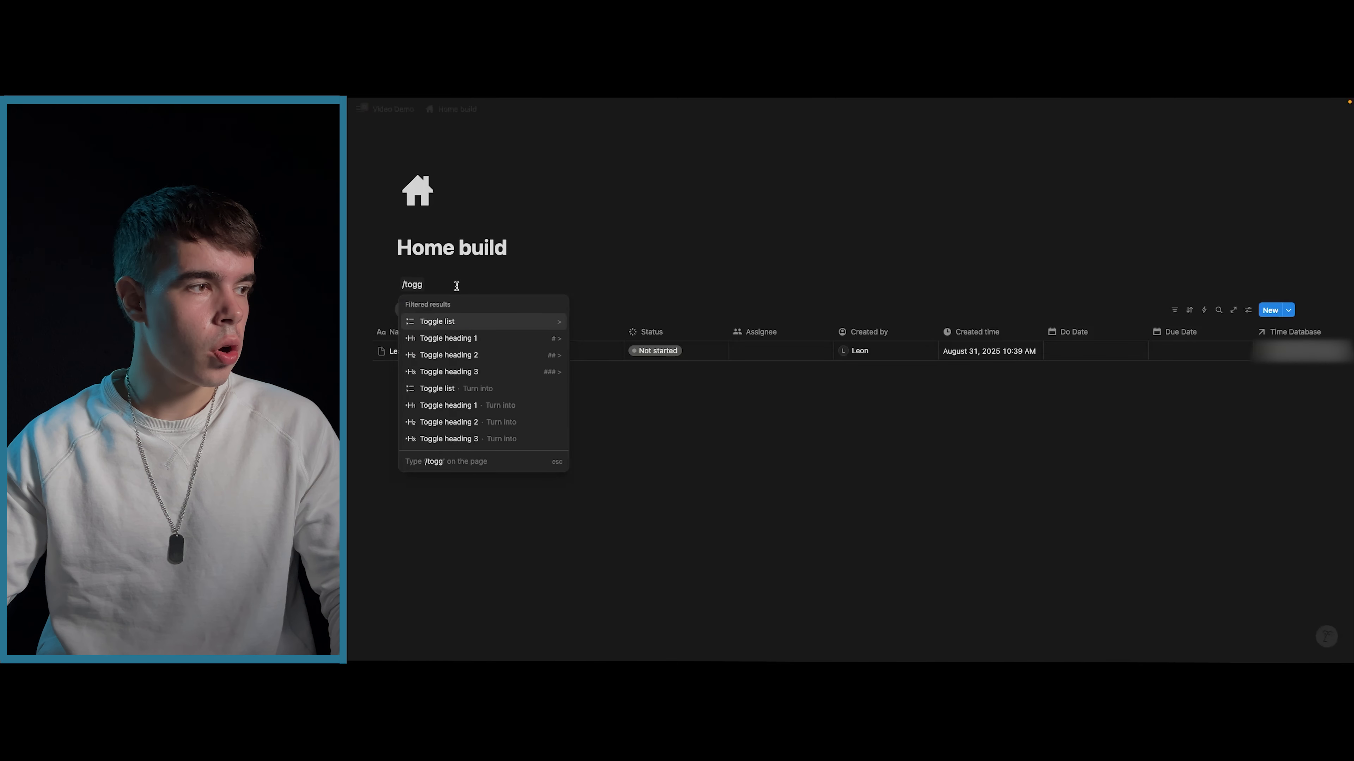
click(460, 372)
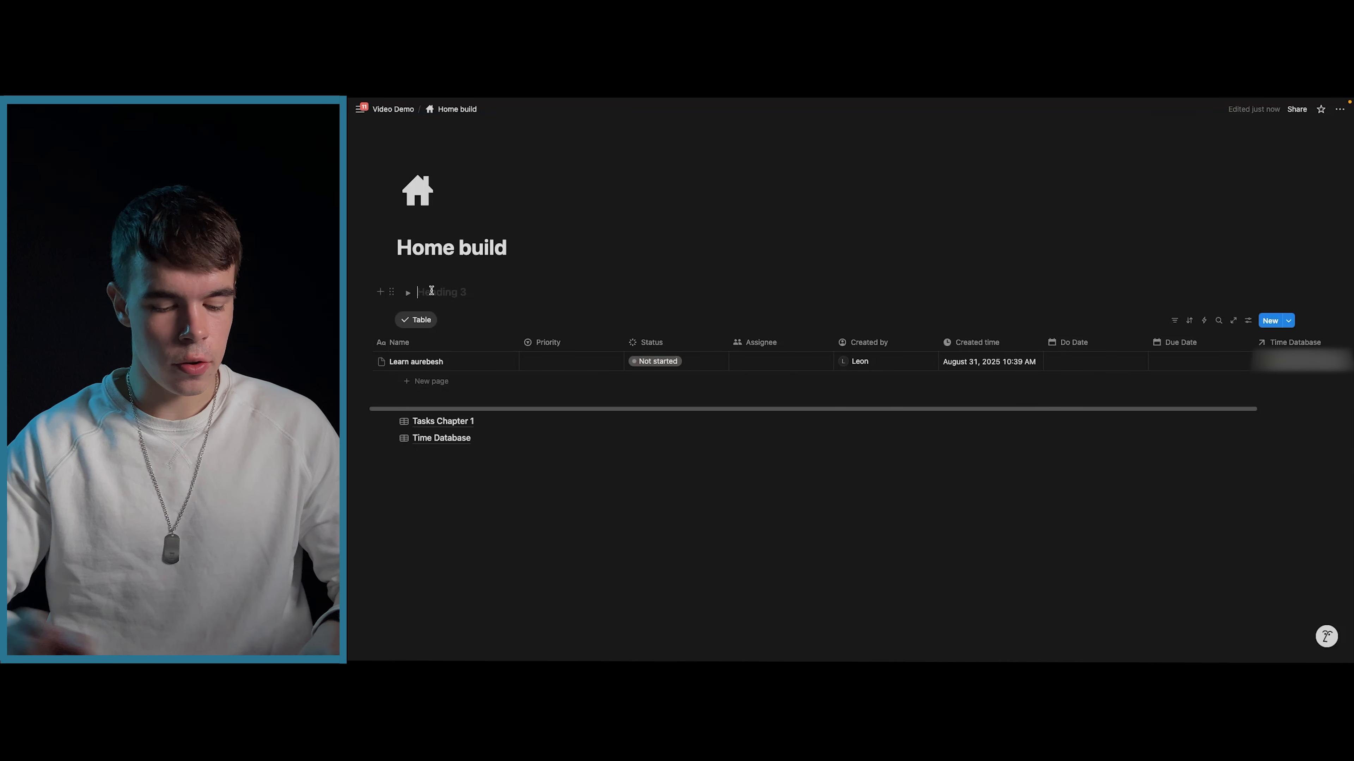
text(Tasks)
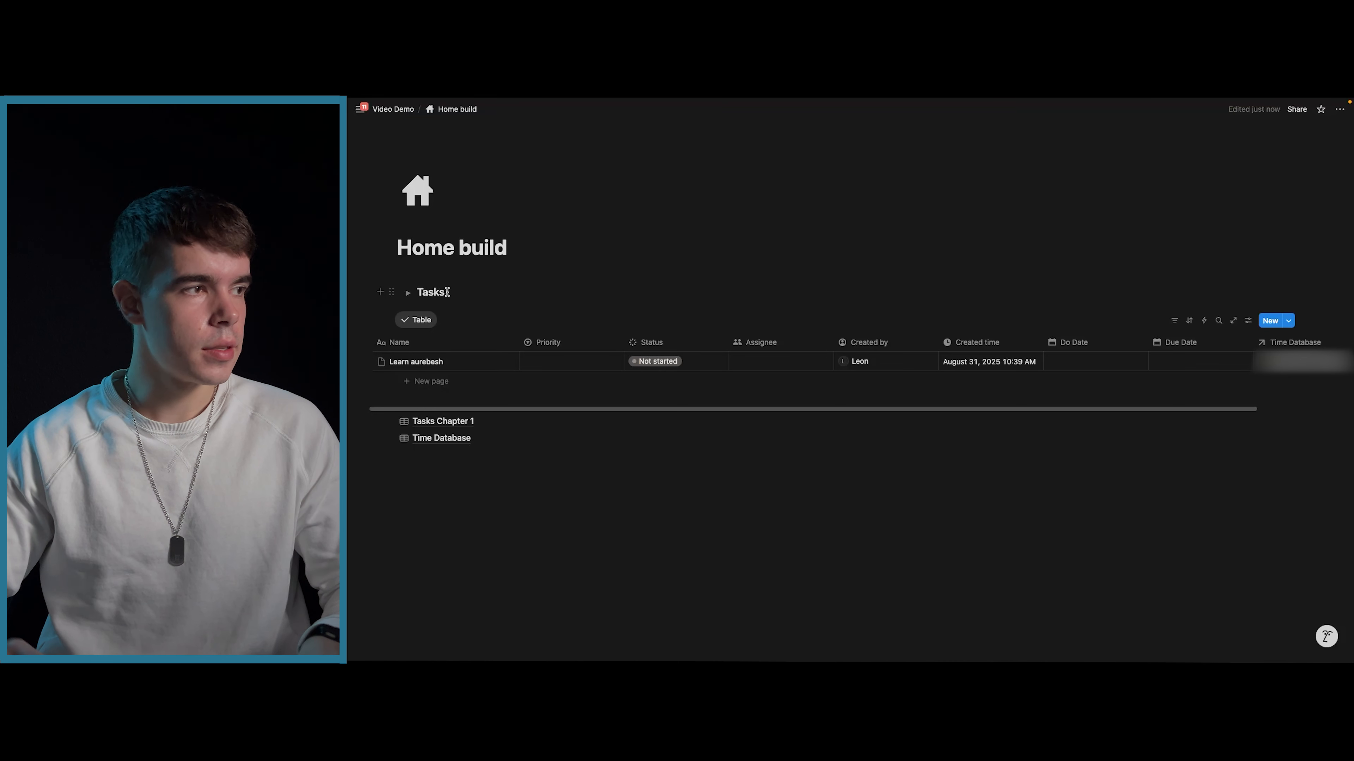
- Format the "Tasks" heading text as bold, underlined inline code in the default text color
double_click(447, 292)
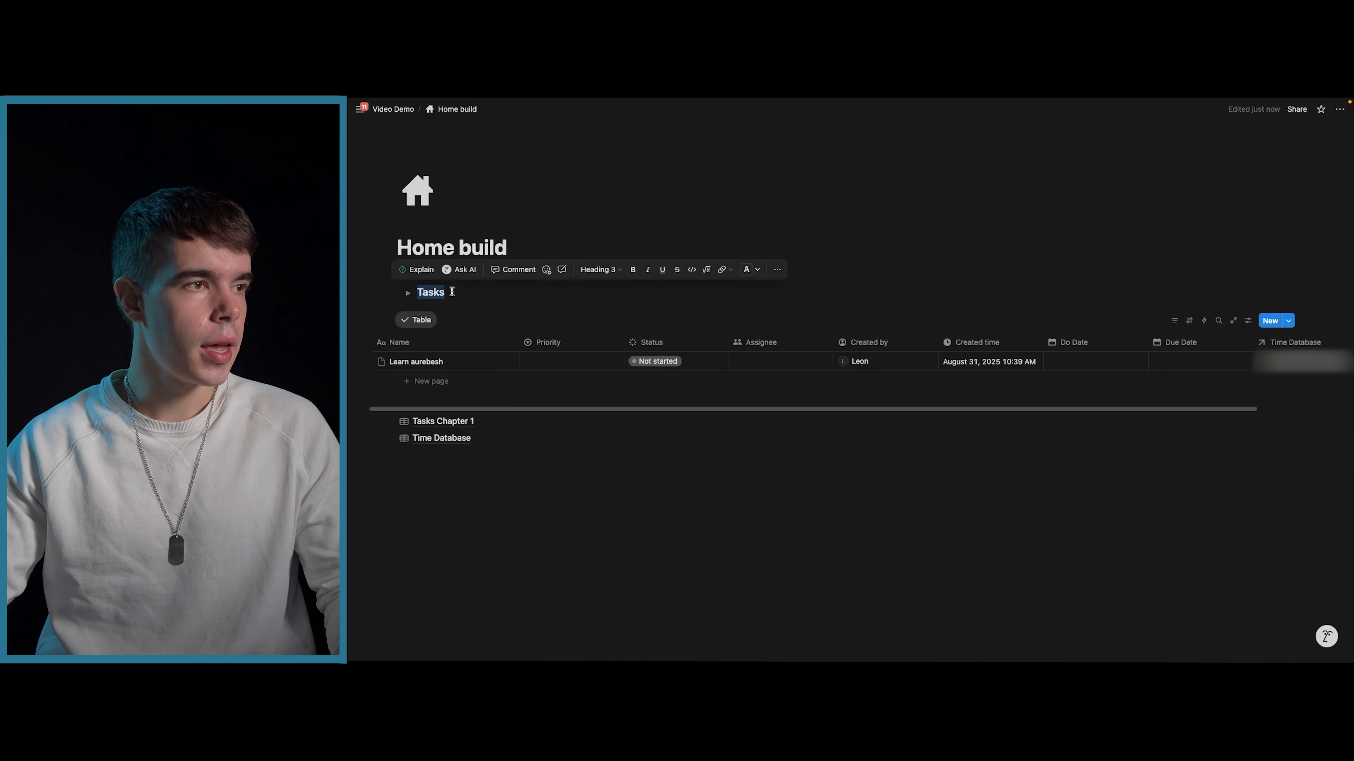
click(692, 271)
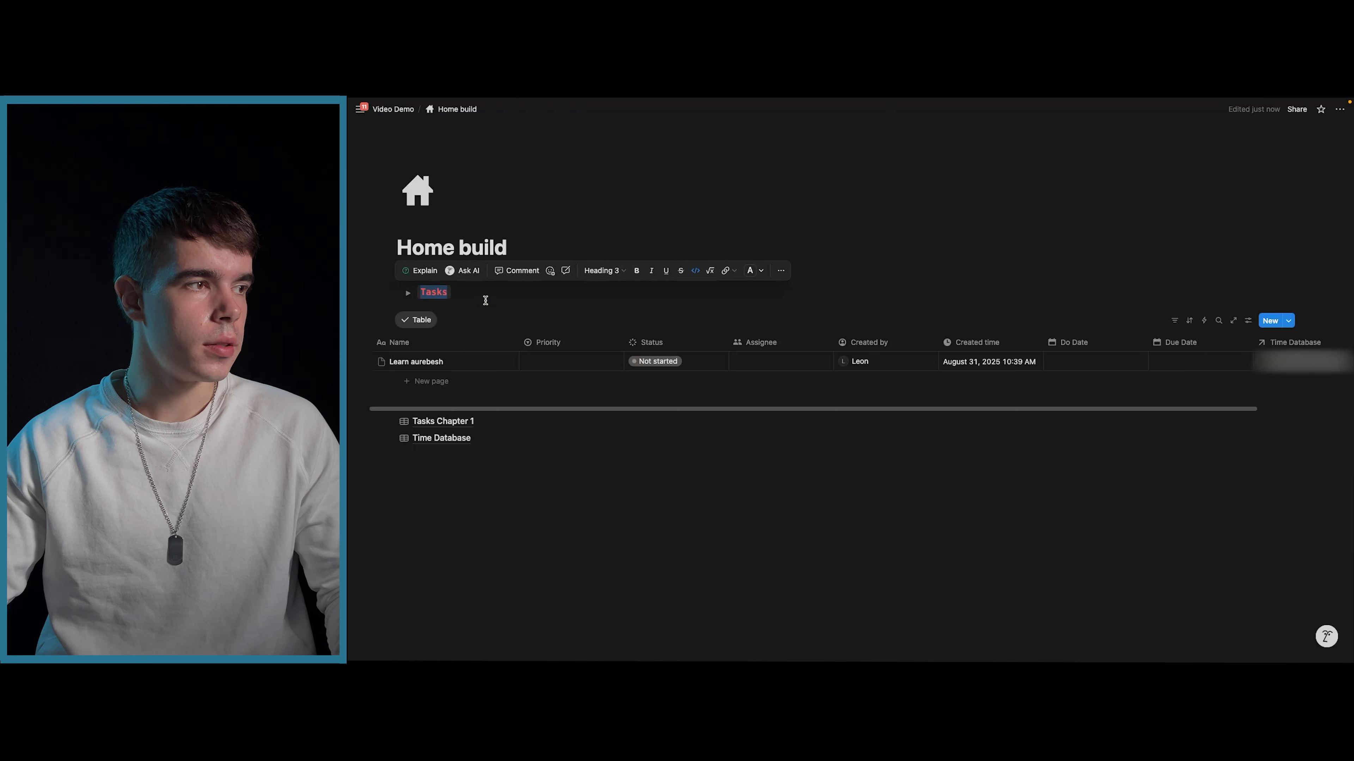
key(Escape)
drag(492, 263, 508, 260)
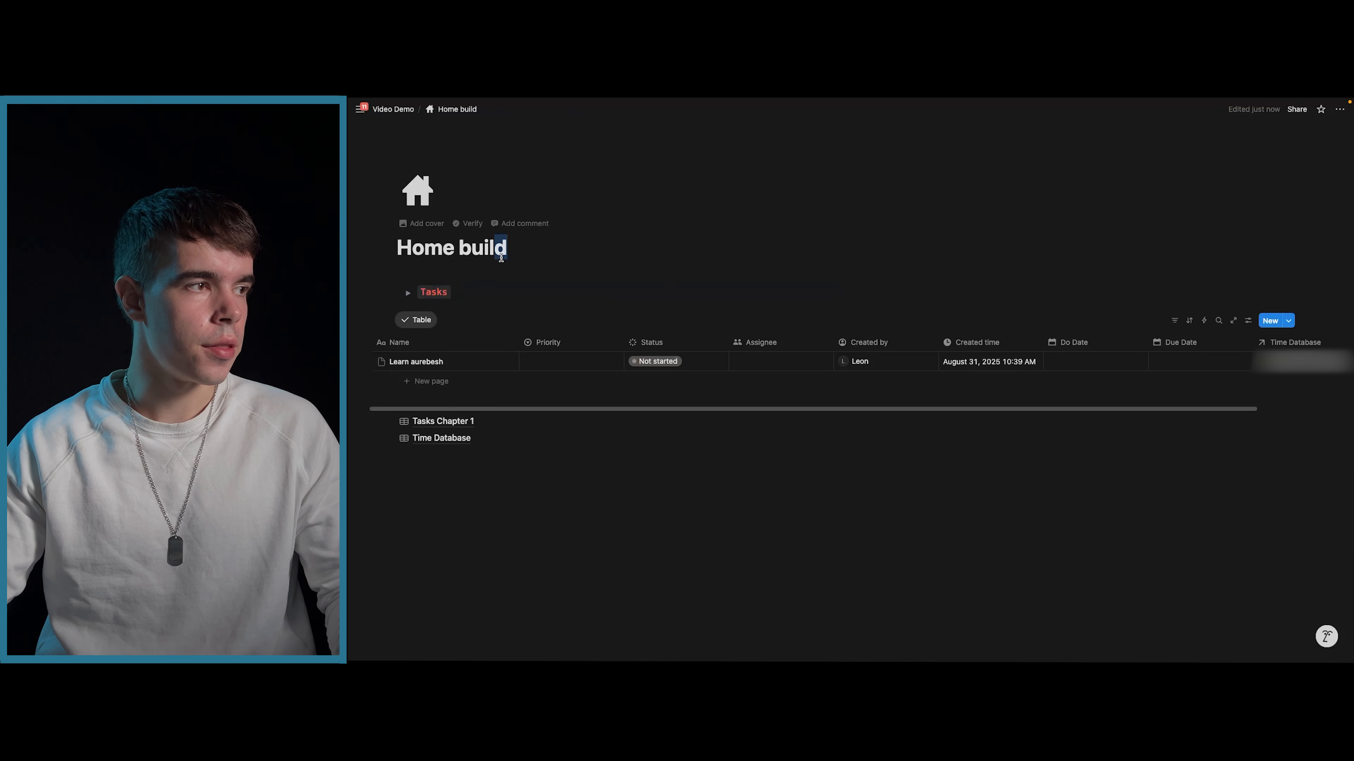
double_click(448, 292)
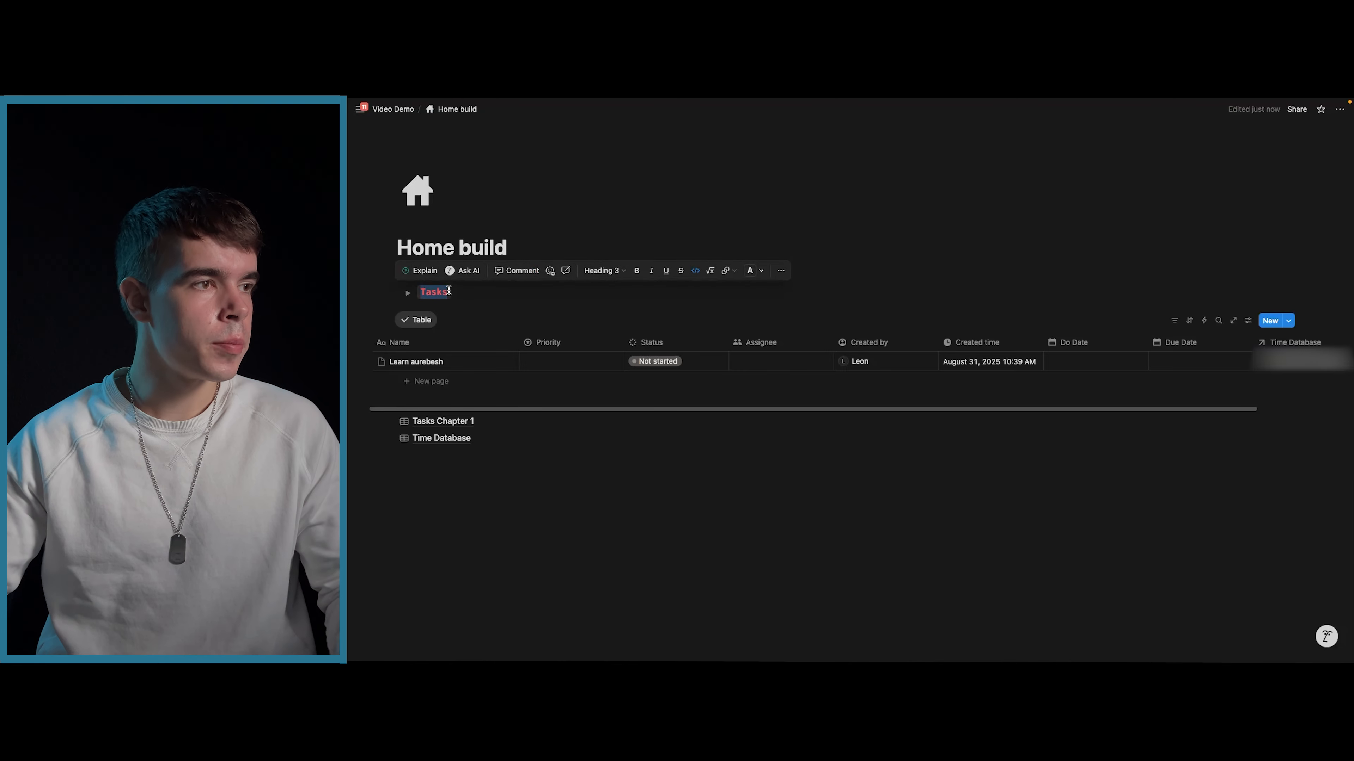
key(ctrl+u)
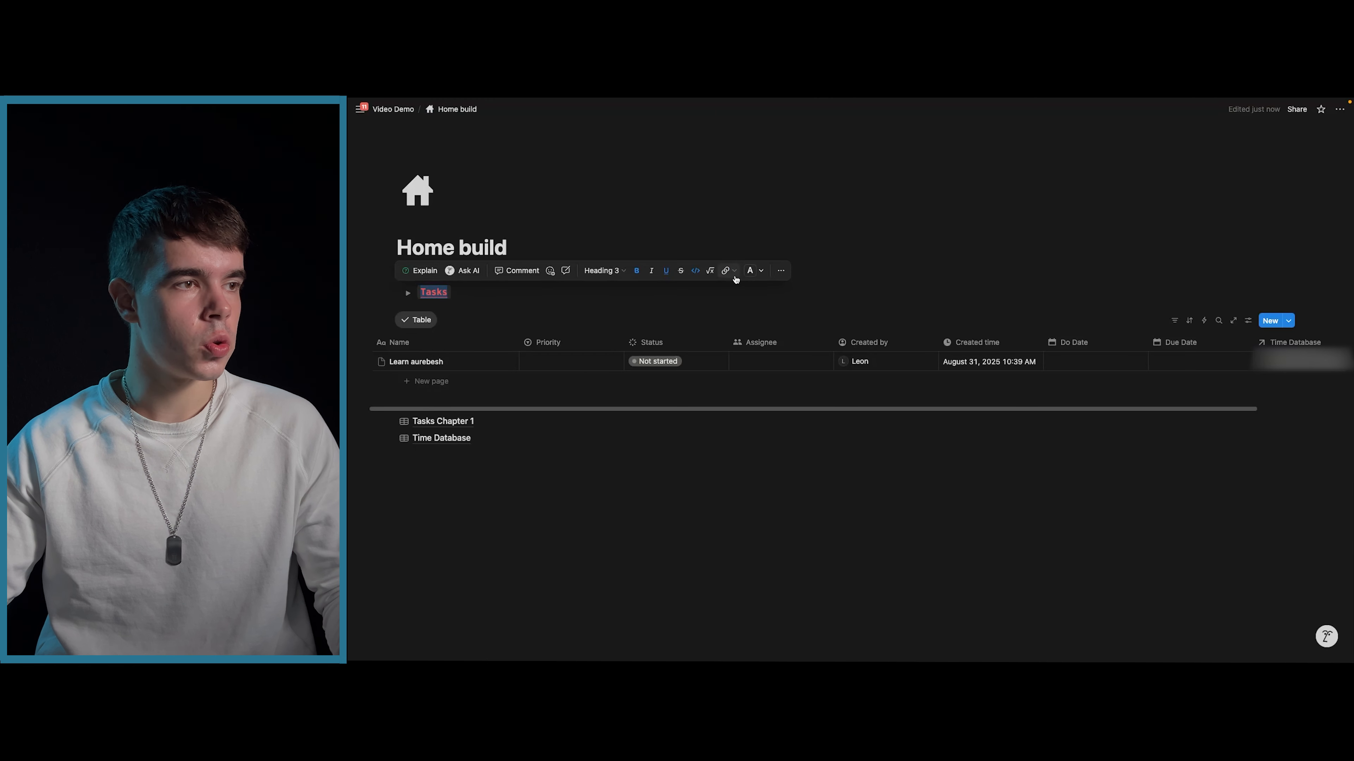
click(750, 271)
click(772, 305)
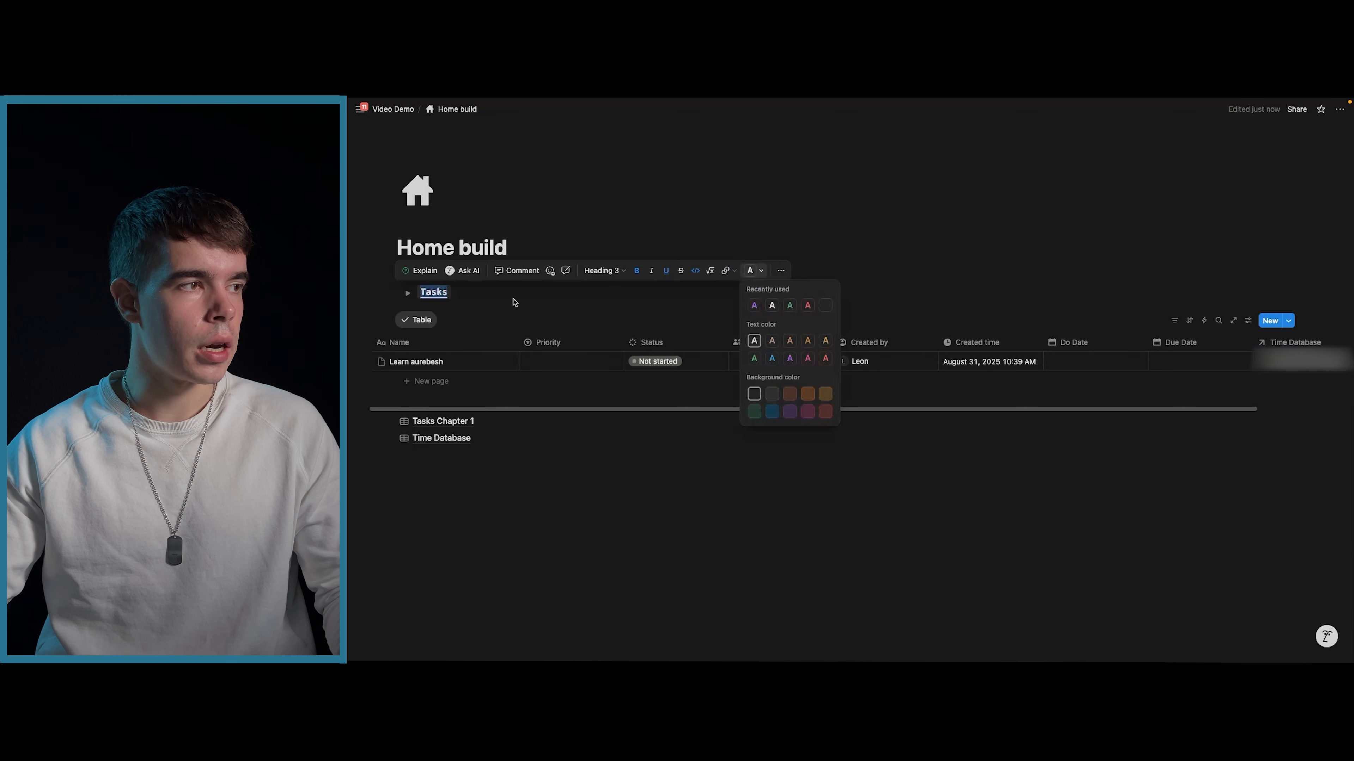
click(476, 298)
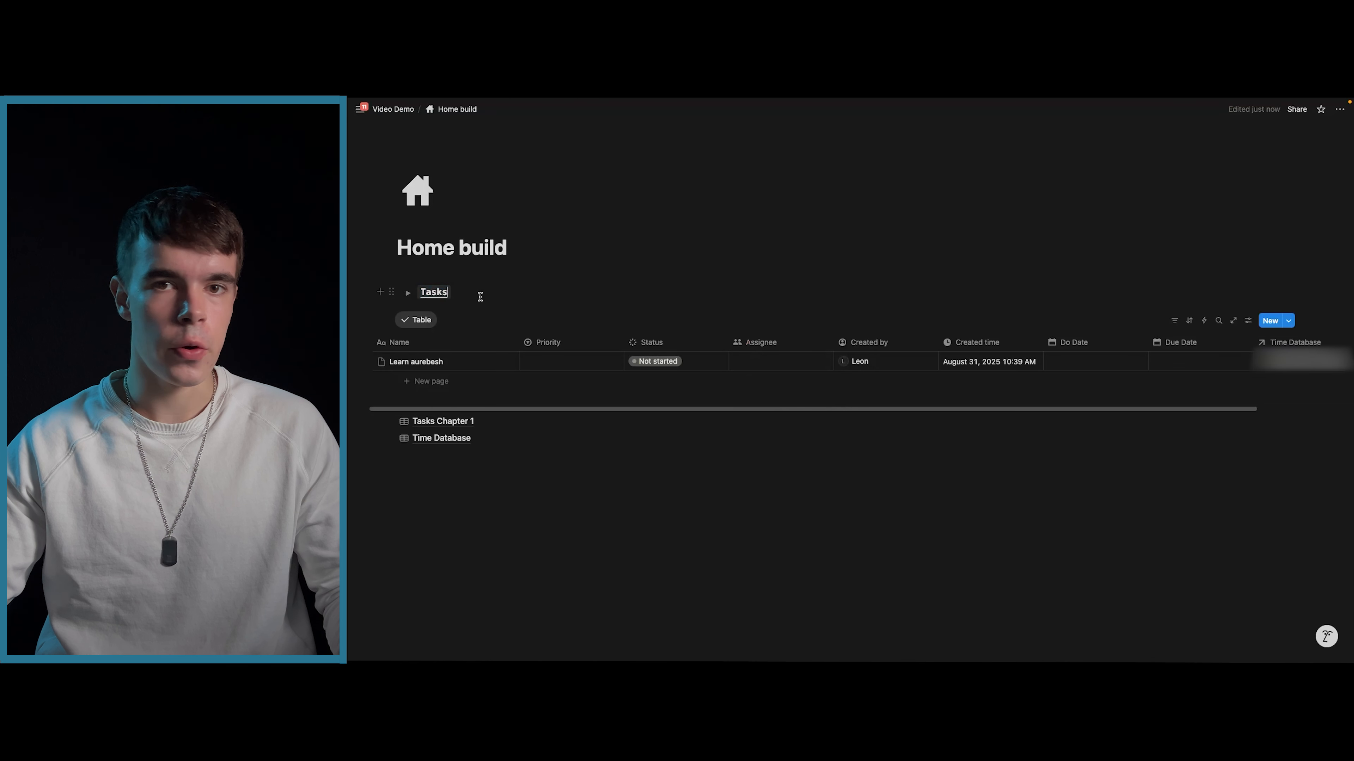
- Try gray, brown and red text colors on the "Tasks" heading and restore the default color
double_click(447, 293)
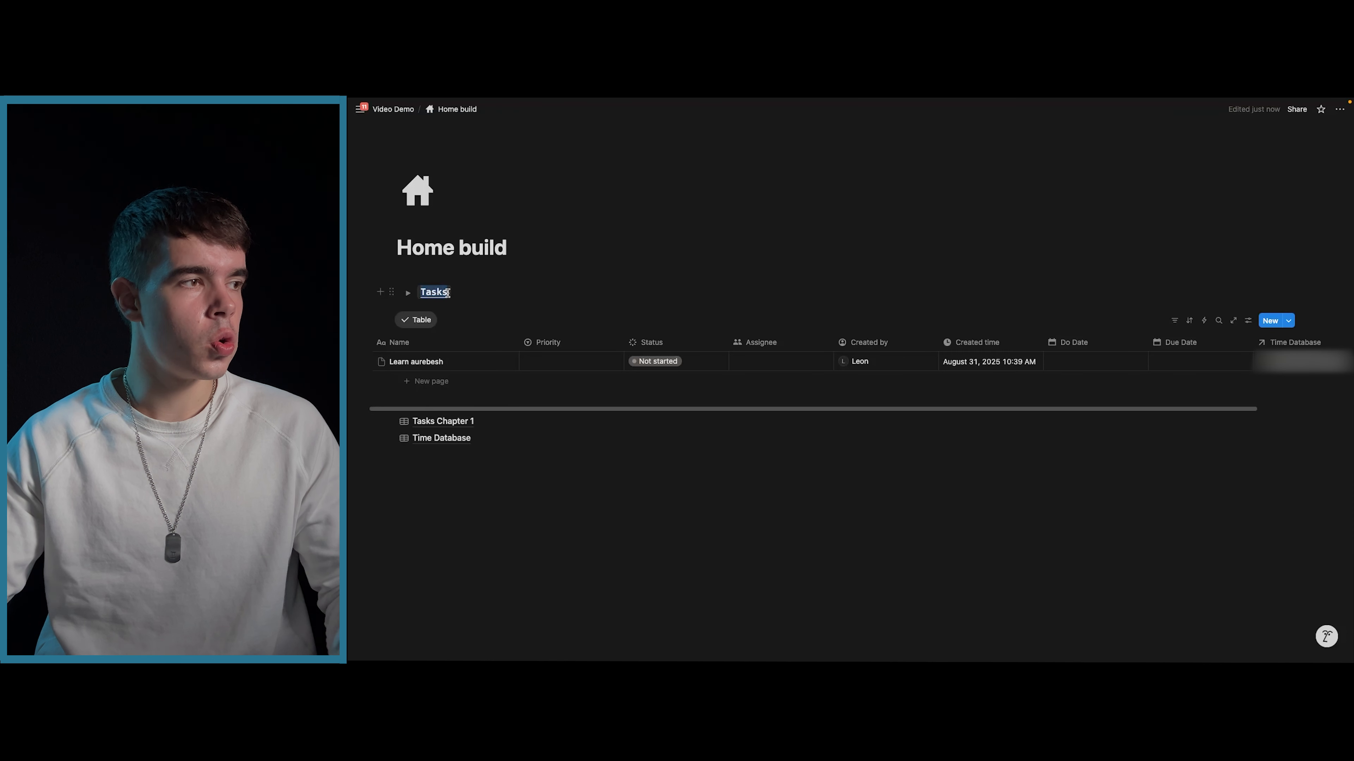
click(763, 271)
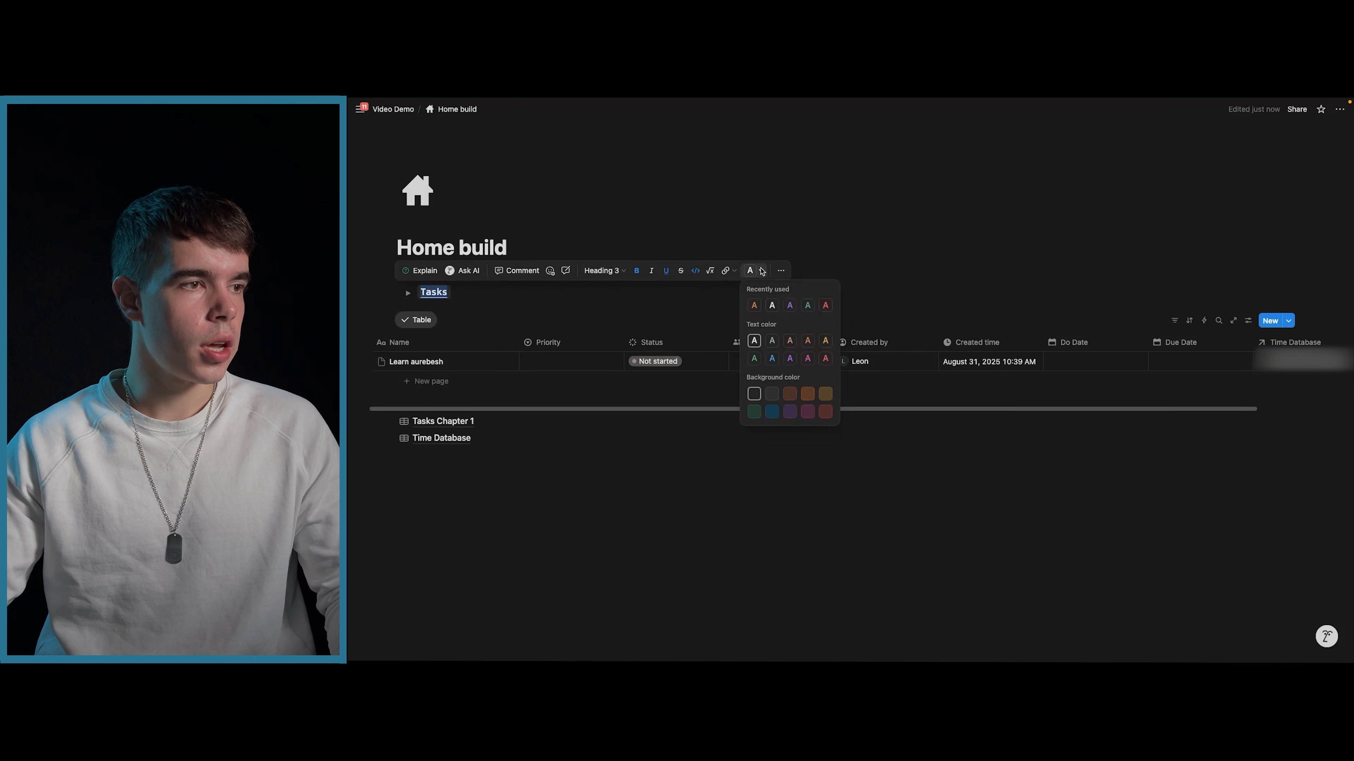
click(773, 342)
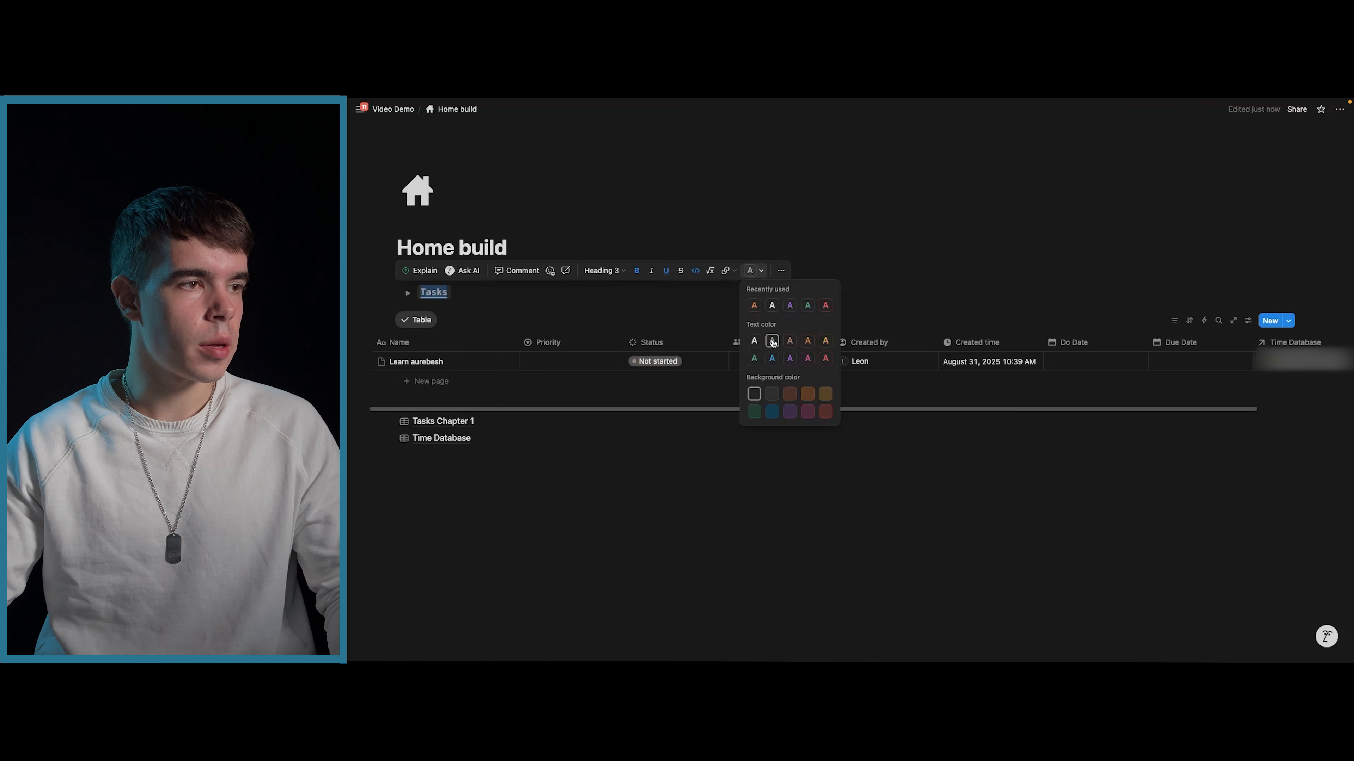
click(792, 343)
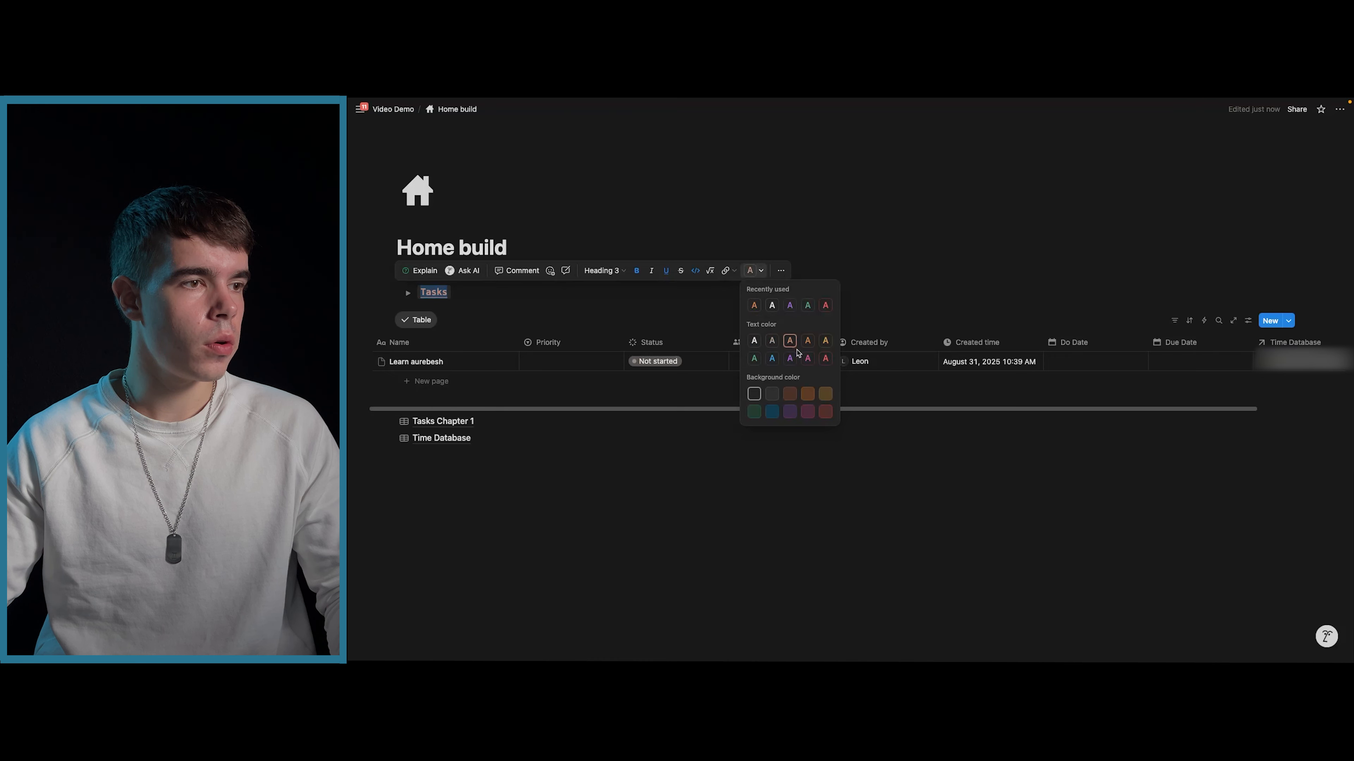
click(825, 360)
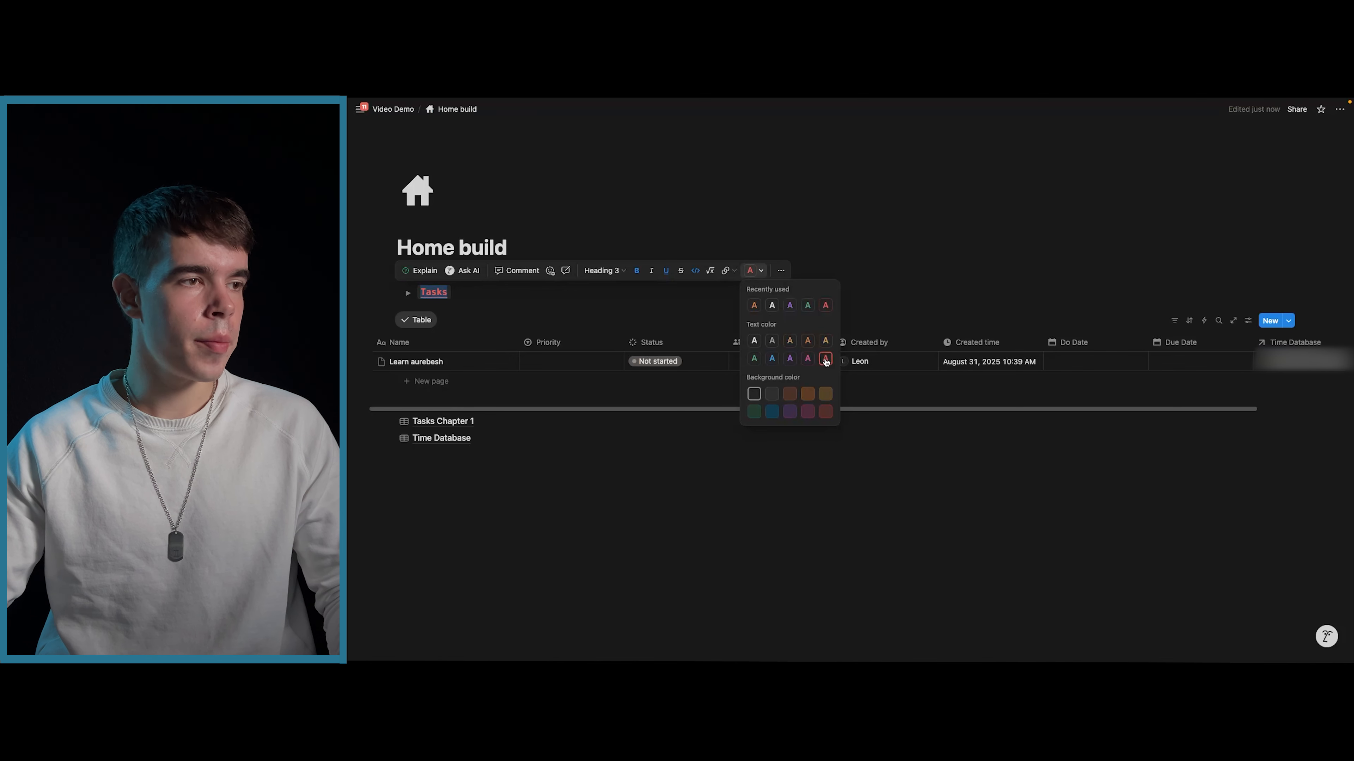
click(755, 343)
click(825, 411)
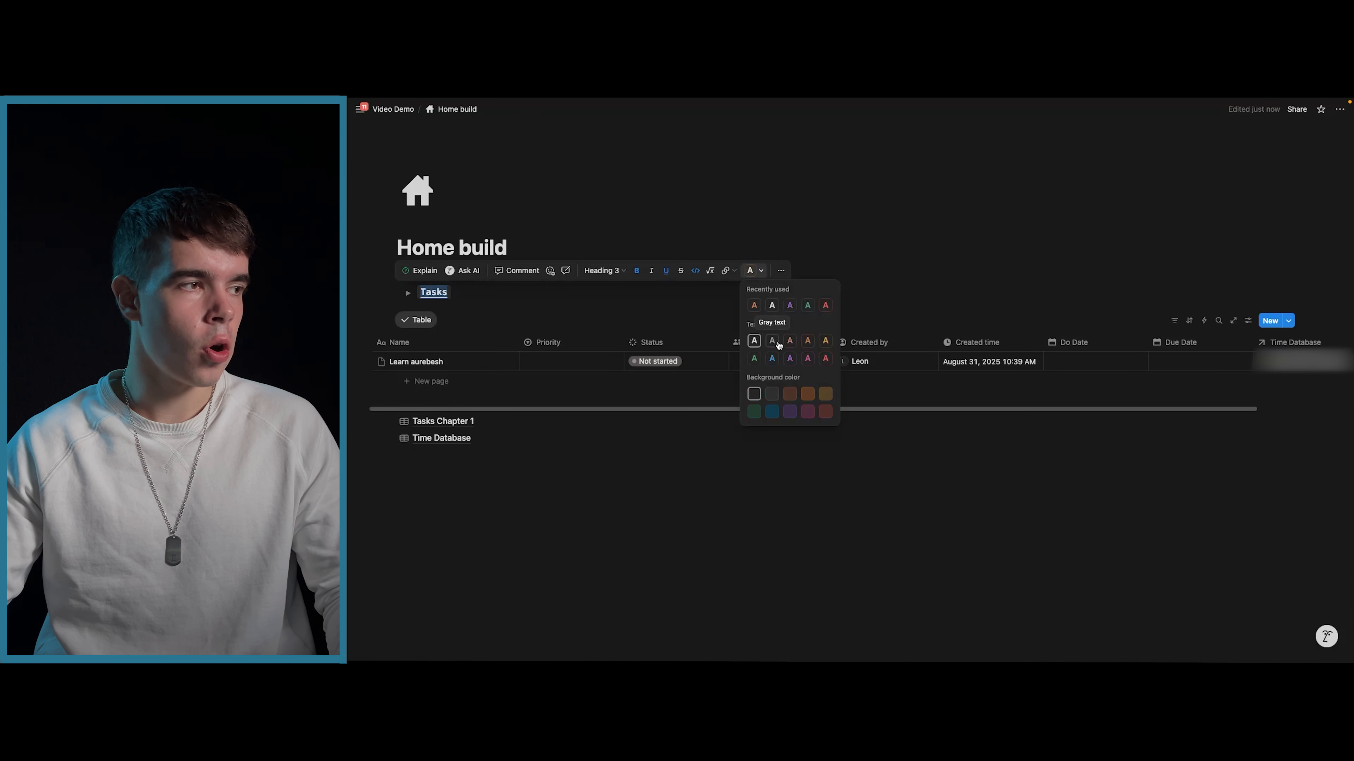
click(479, 294)
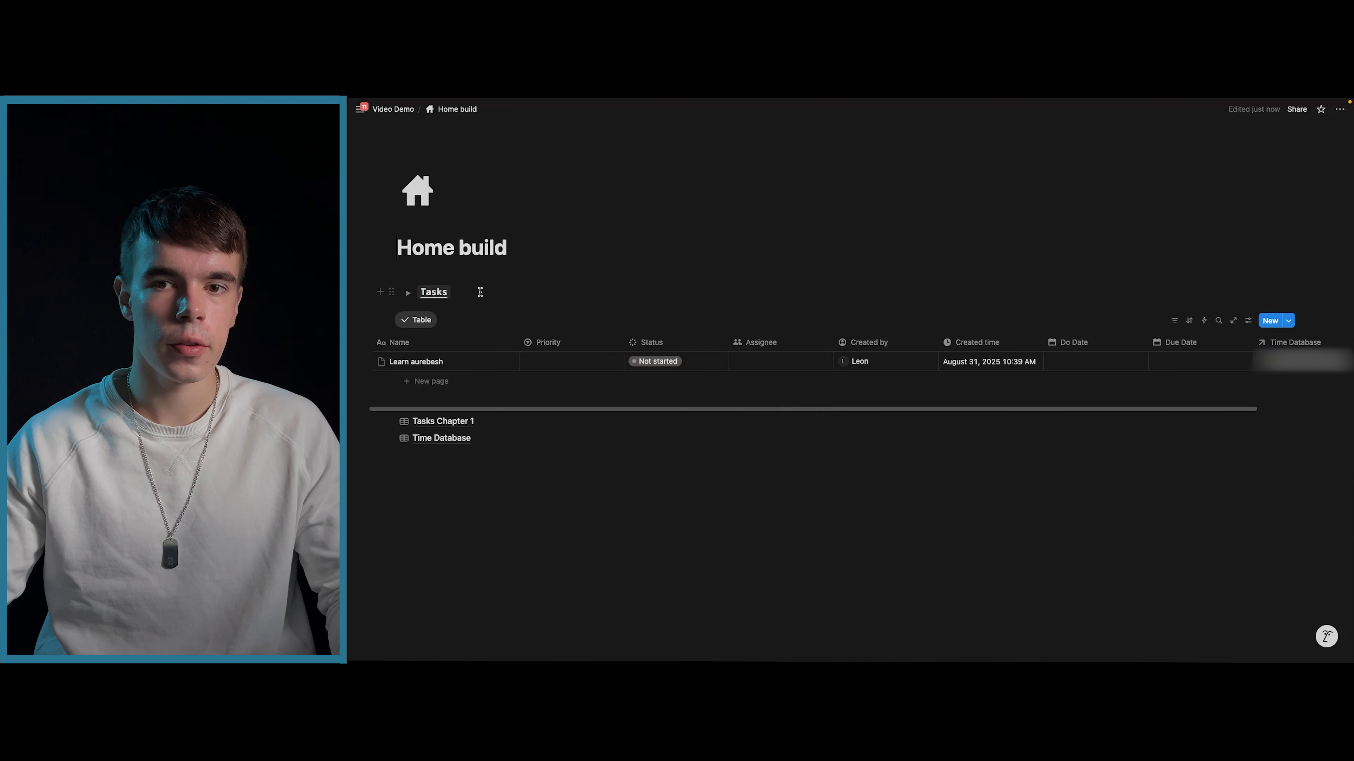
- Remove the name "Table" from the task database view, keeping only its checkmark icon
click(419, 320)
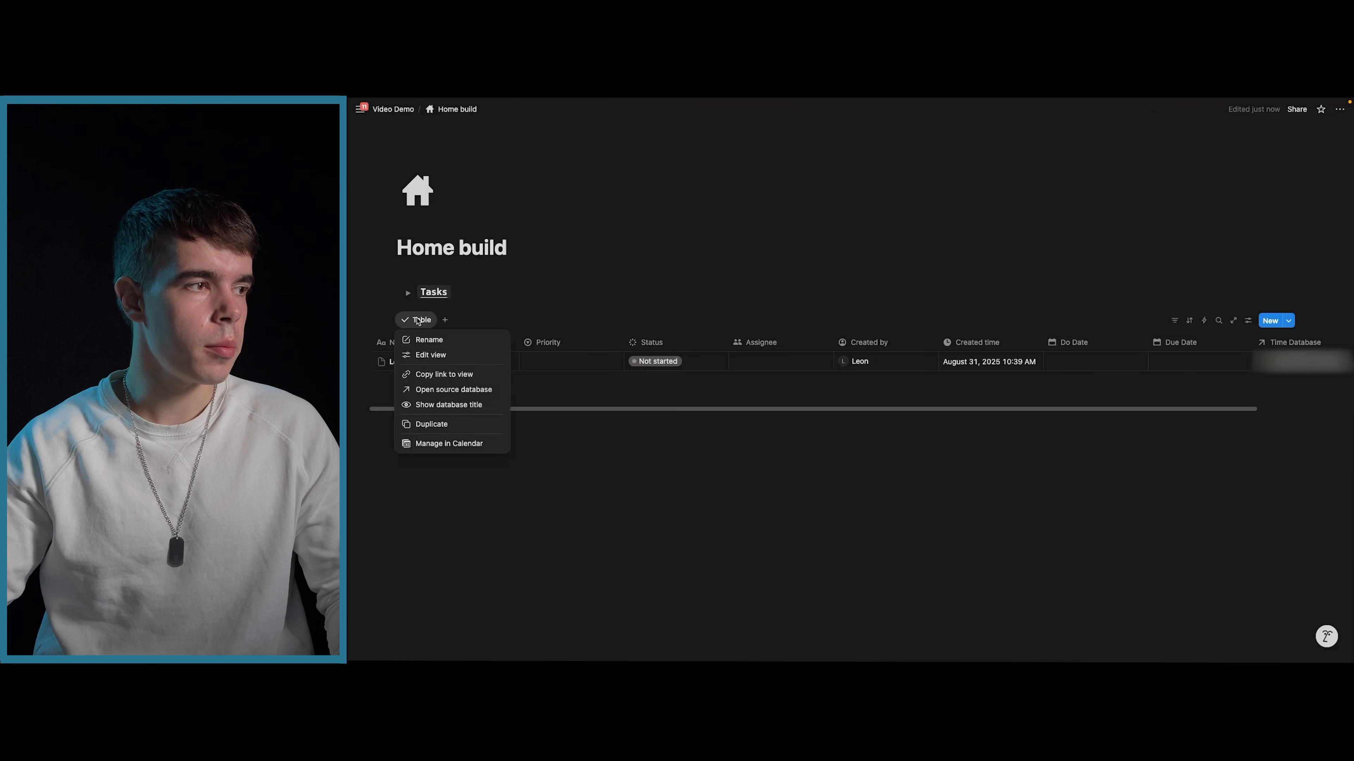
click(427, 339)
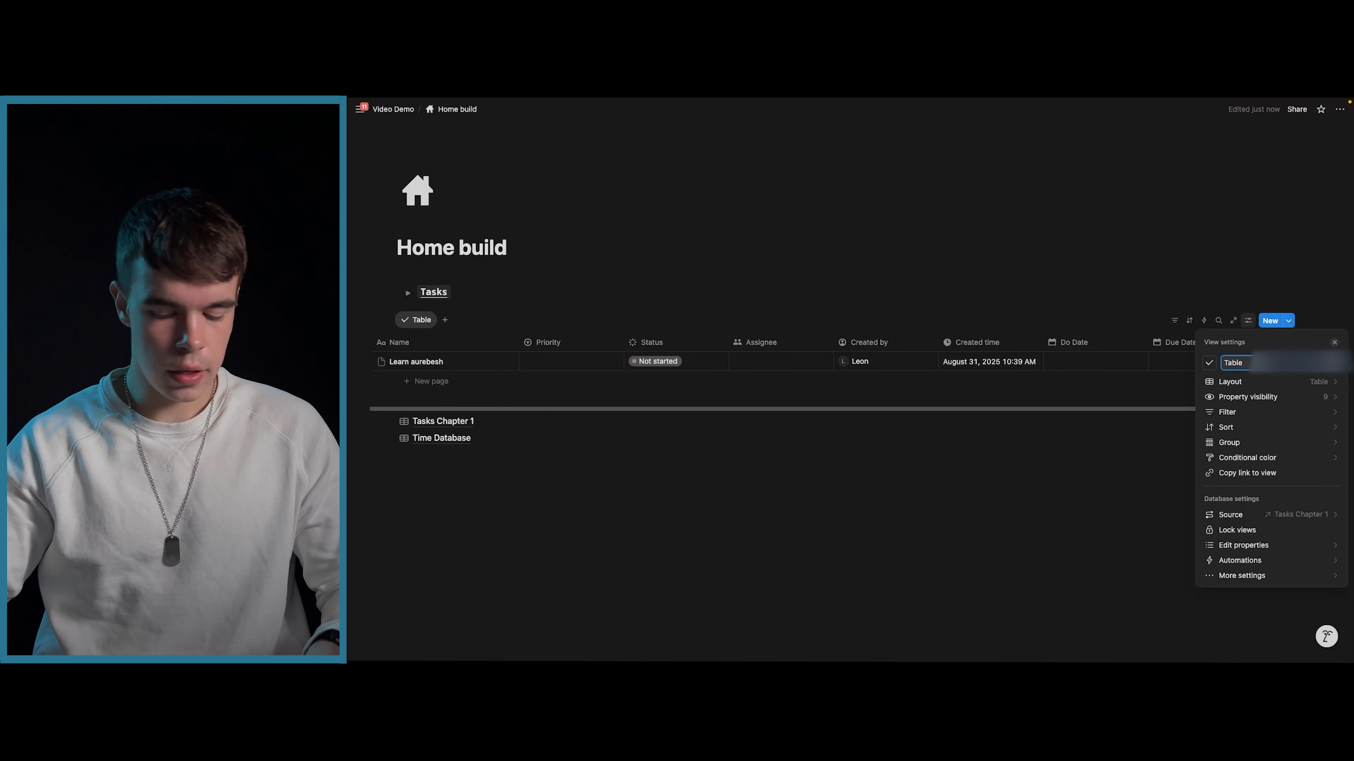
key(super+a)
key(BackSpace)
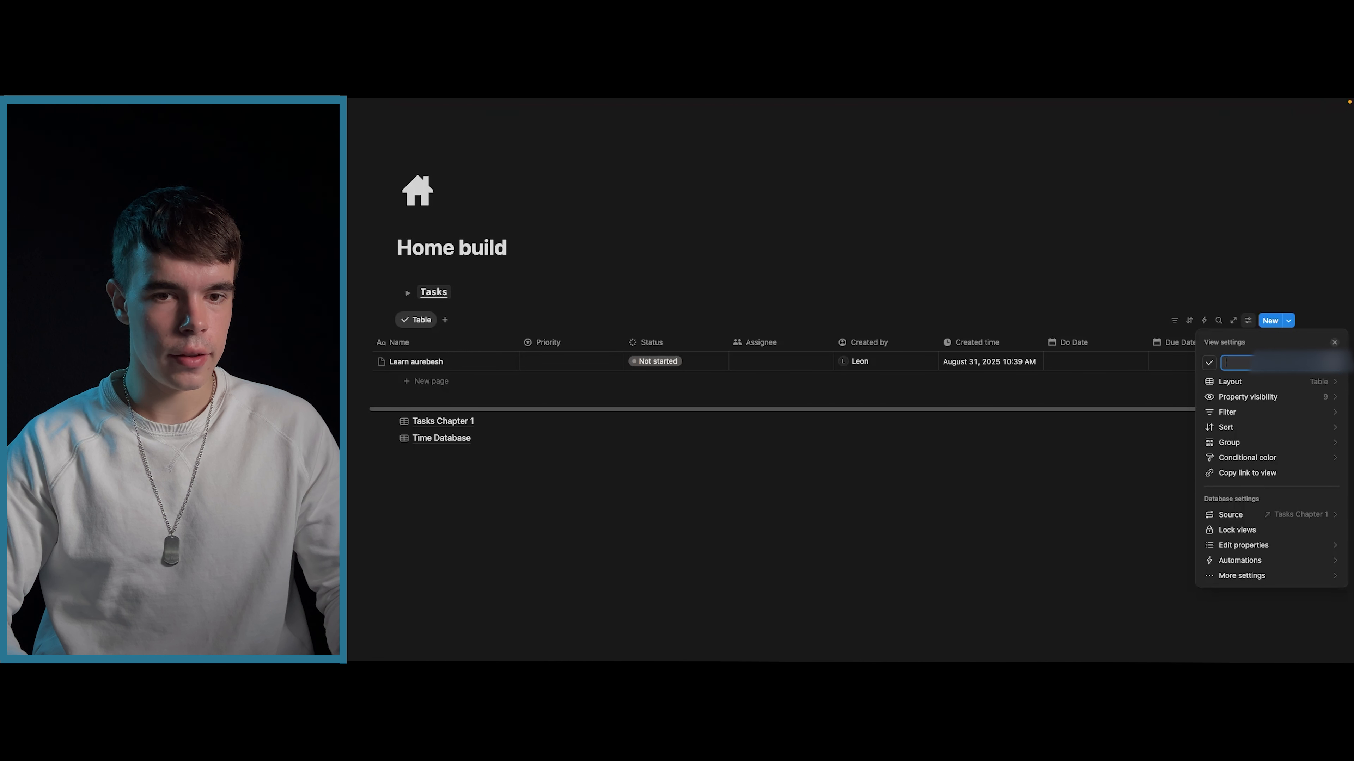
click(548, 302)
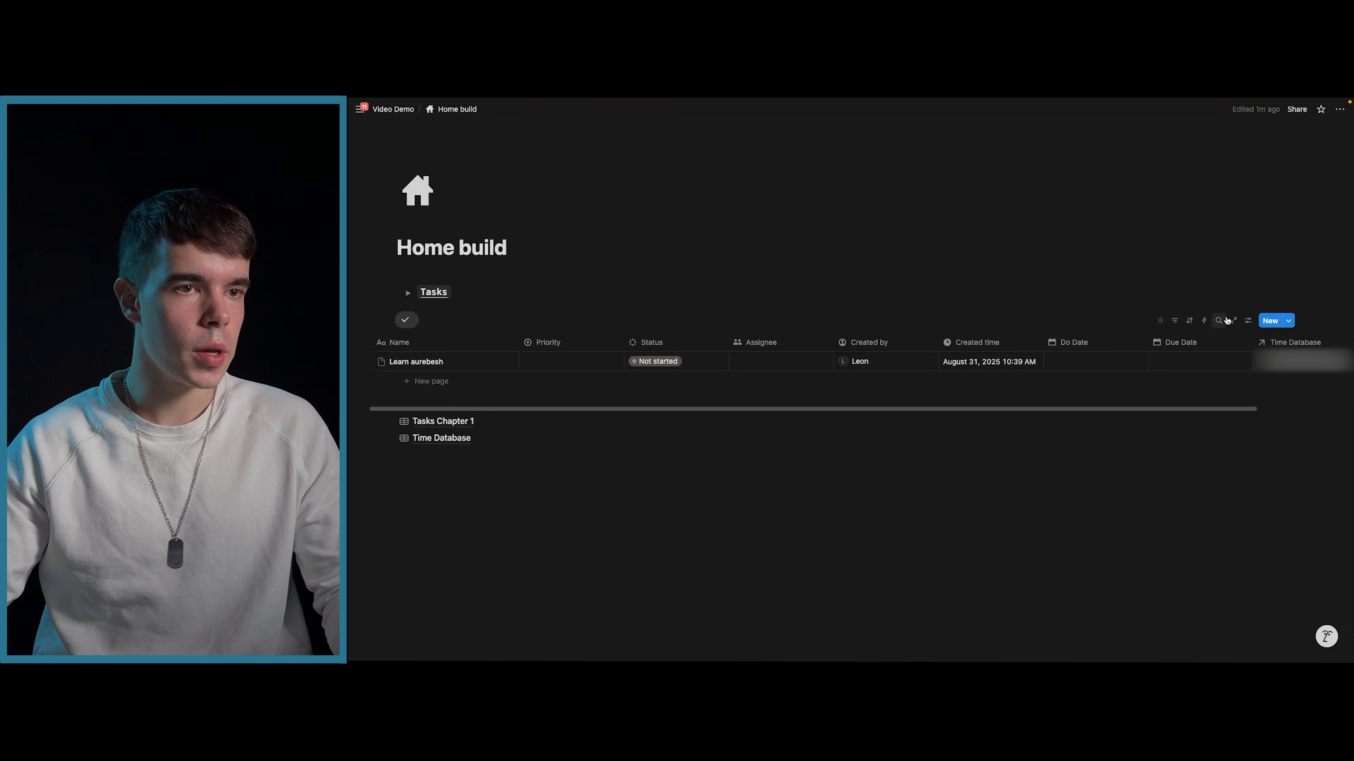
click(1248, 321)
click(1260, 382)
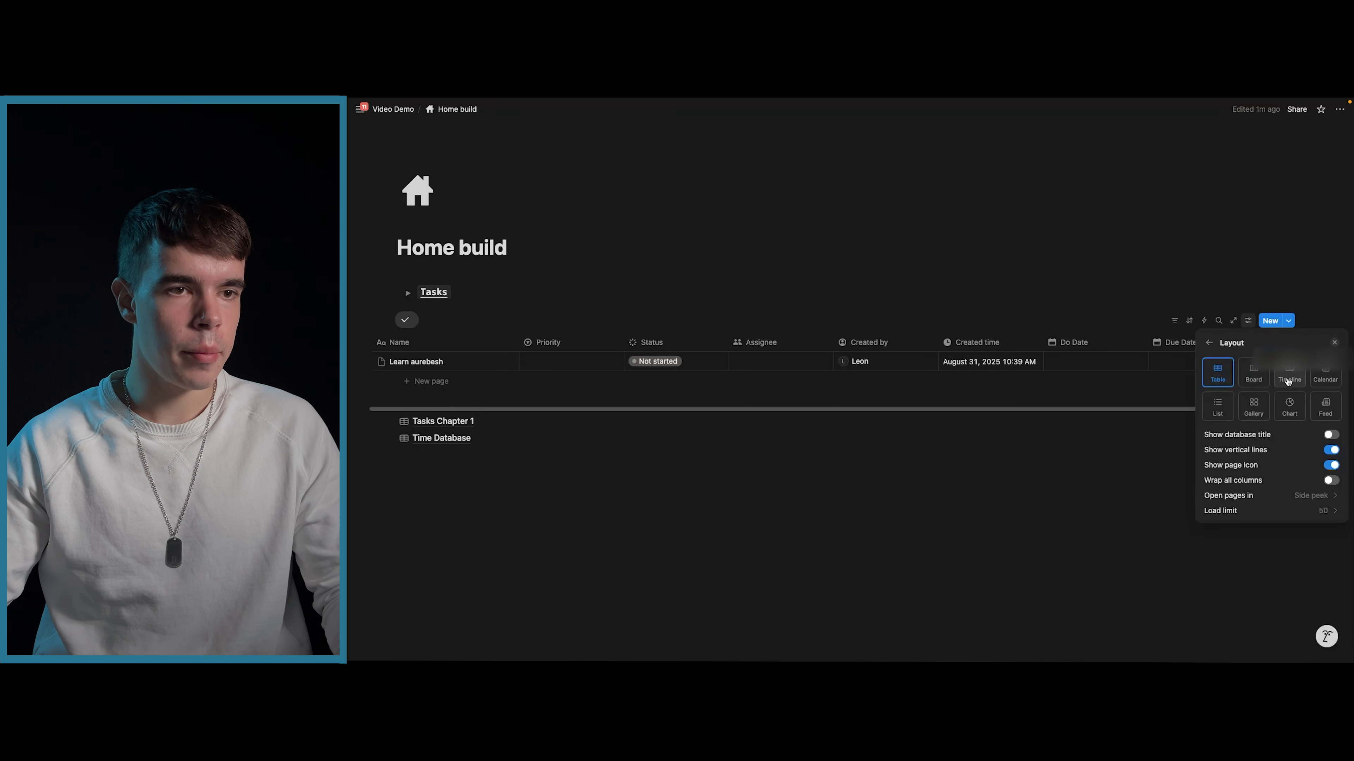
click(1333, 343)
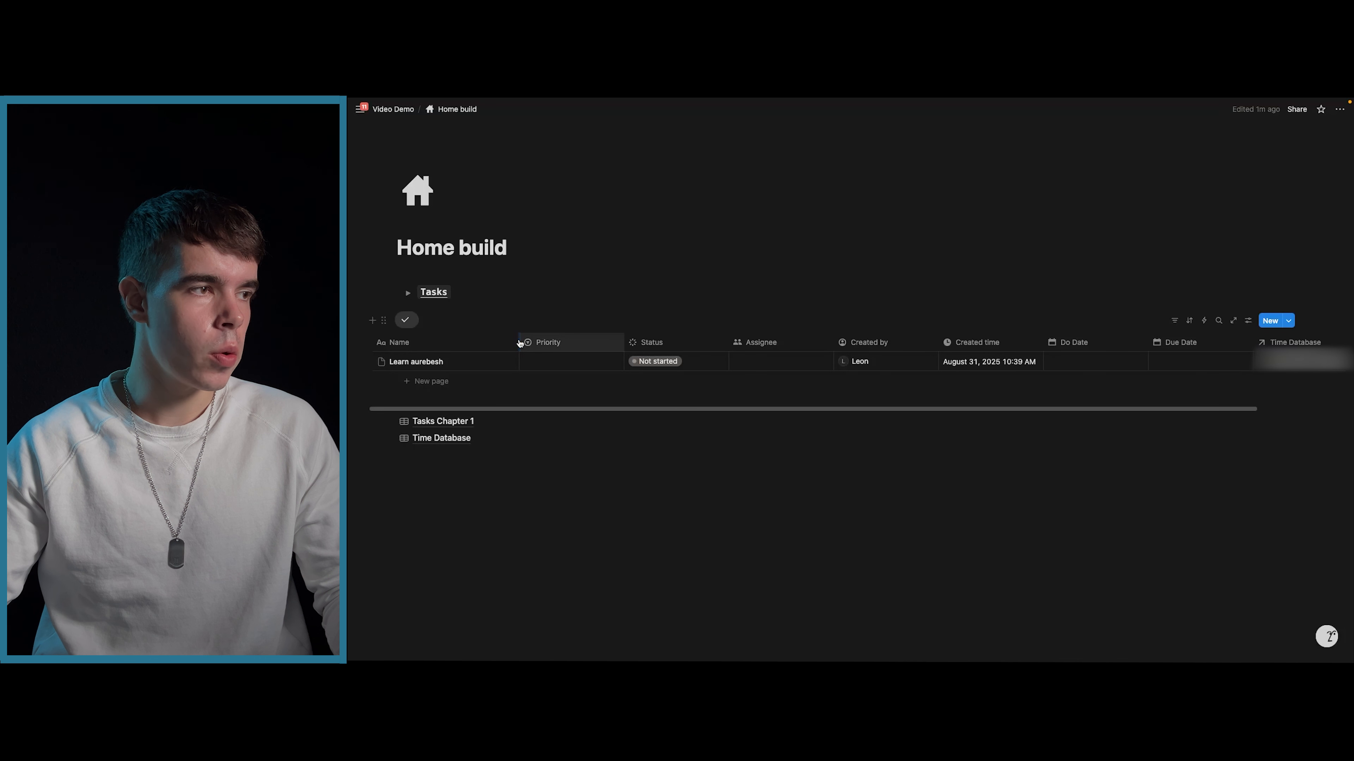
- Narrow the Name, Priority, Status and following columns so the whole task table fits on the page
drag(517, 339, 455, 341)
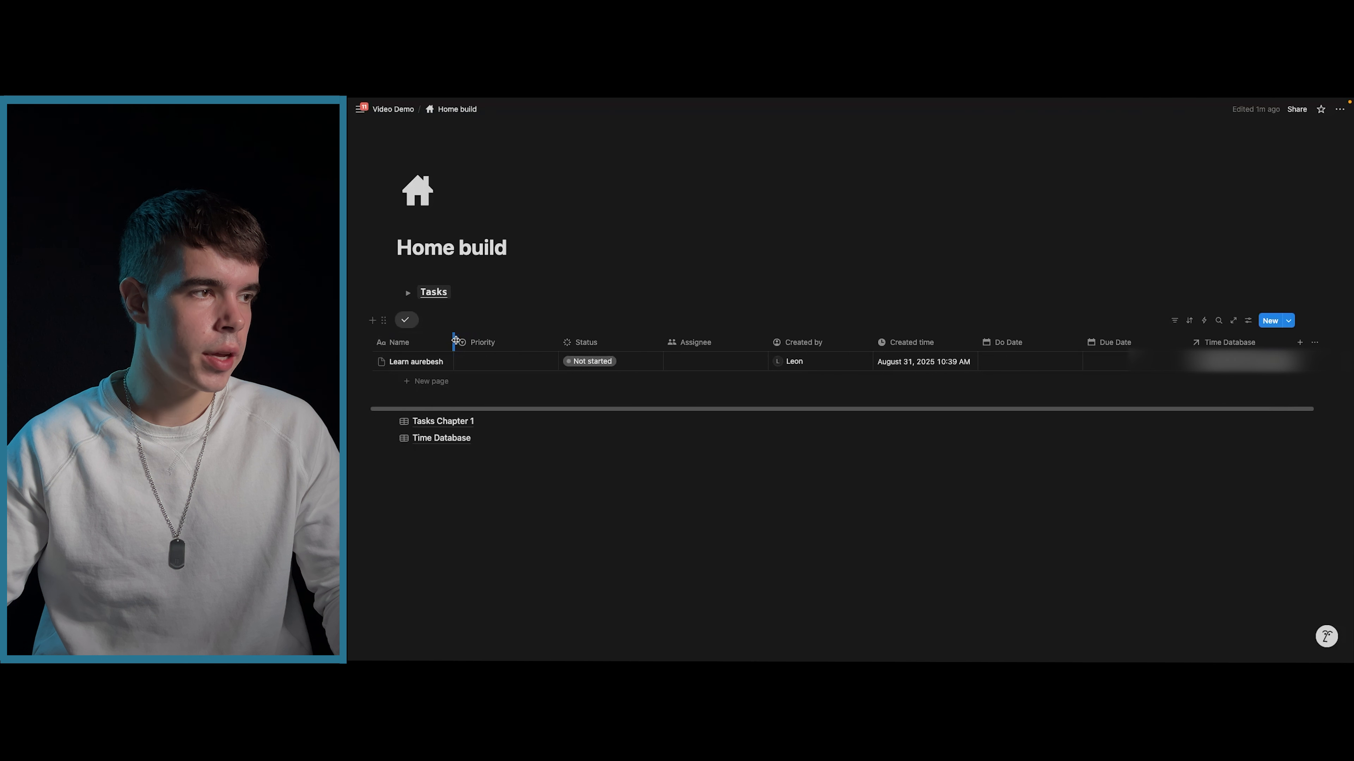
drag(558, 342, 512, 344)
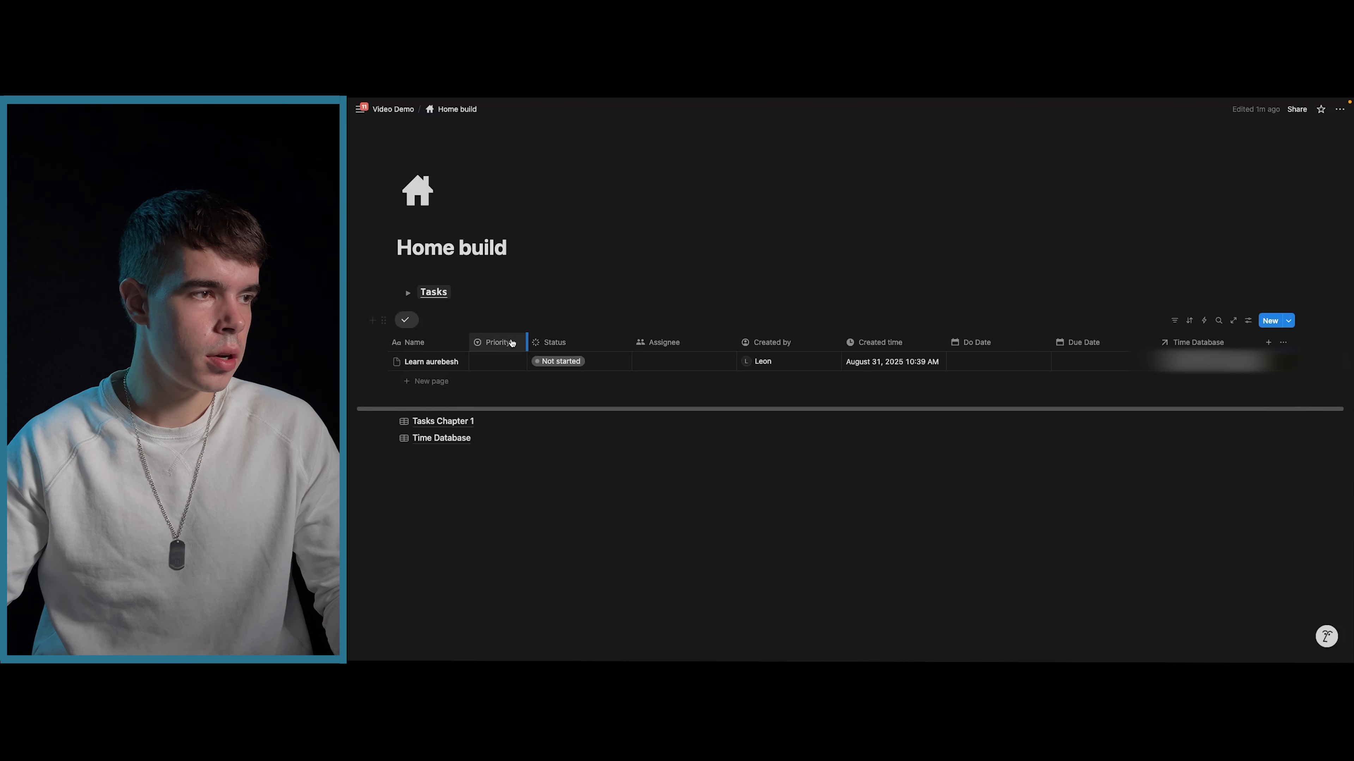
drag(630, 343, 591, 344)
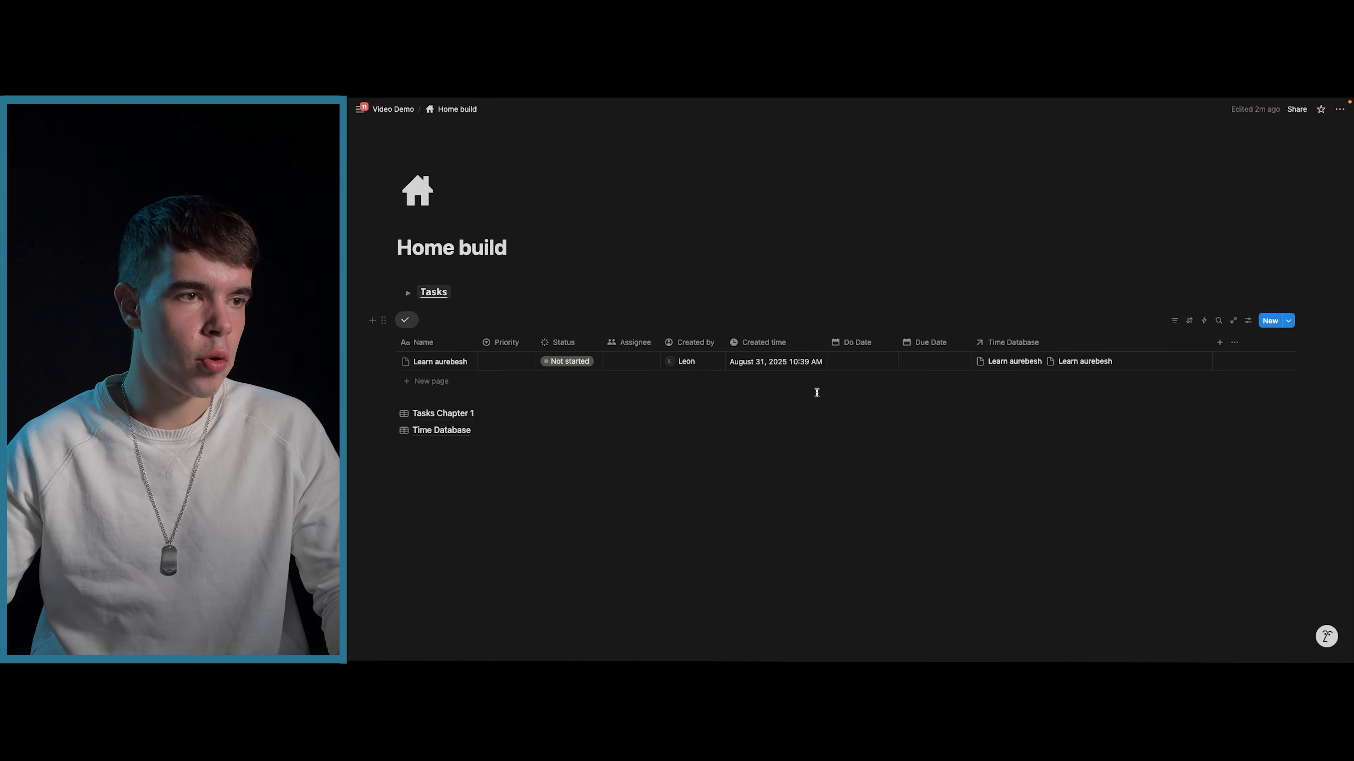
- Search the property icons for "sand" and give the Time Database property the hourglass icon
click(994, 342)
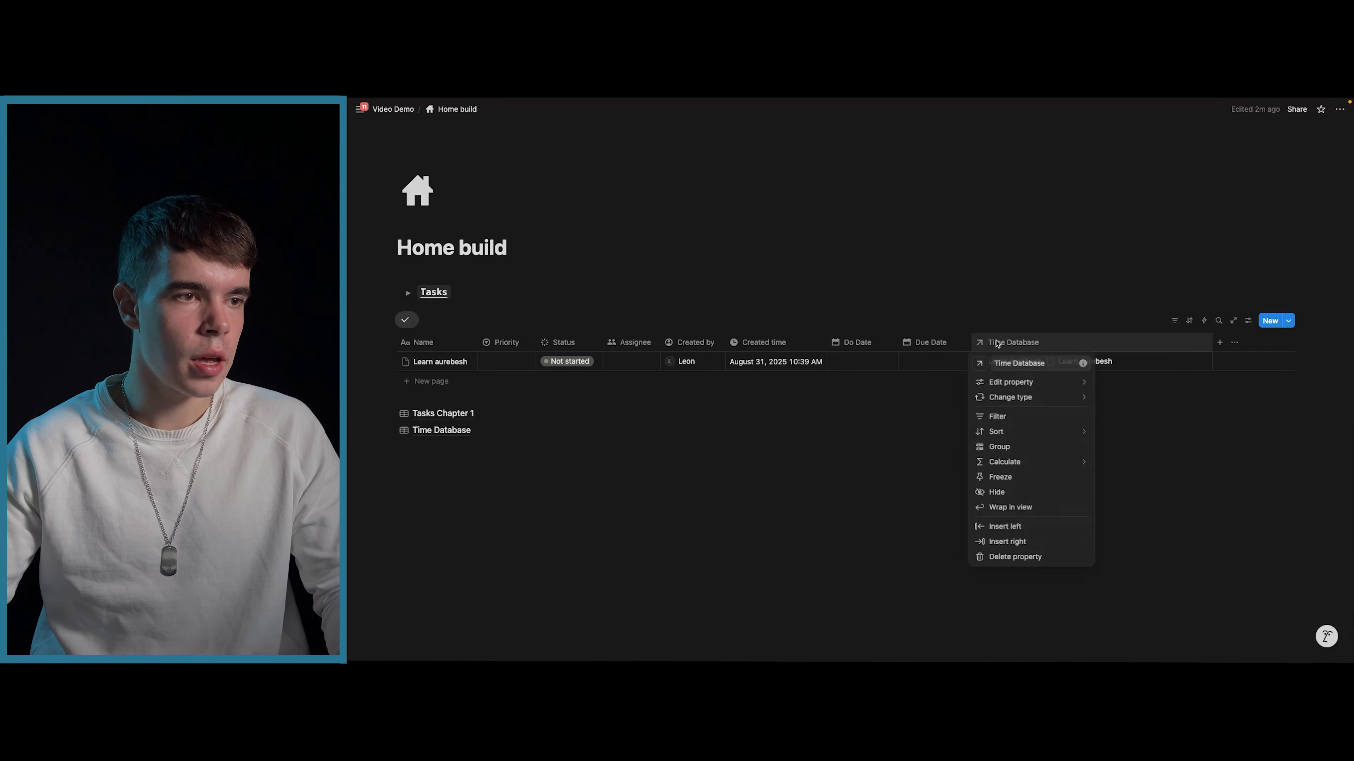
click(981, 364)
text(sand)
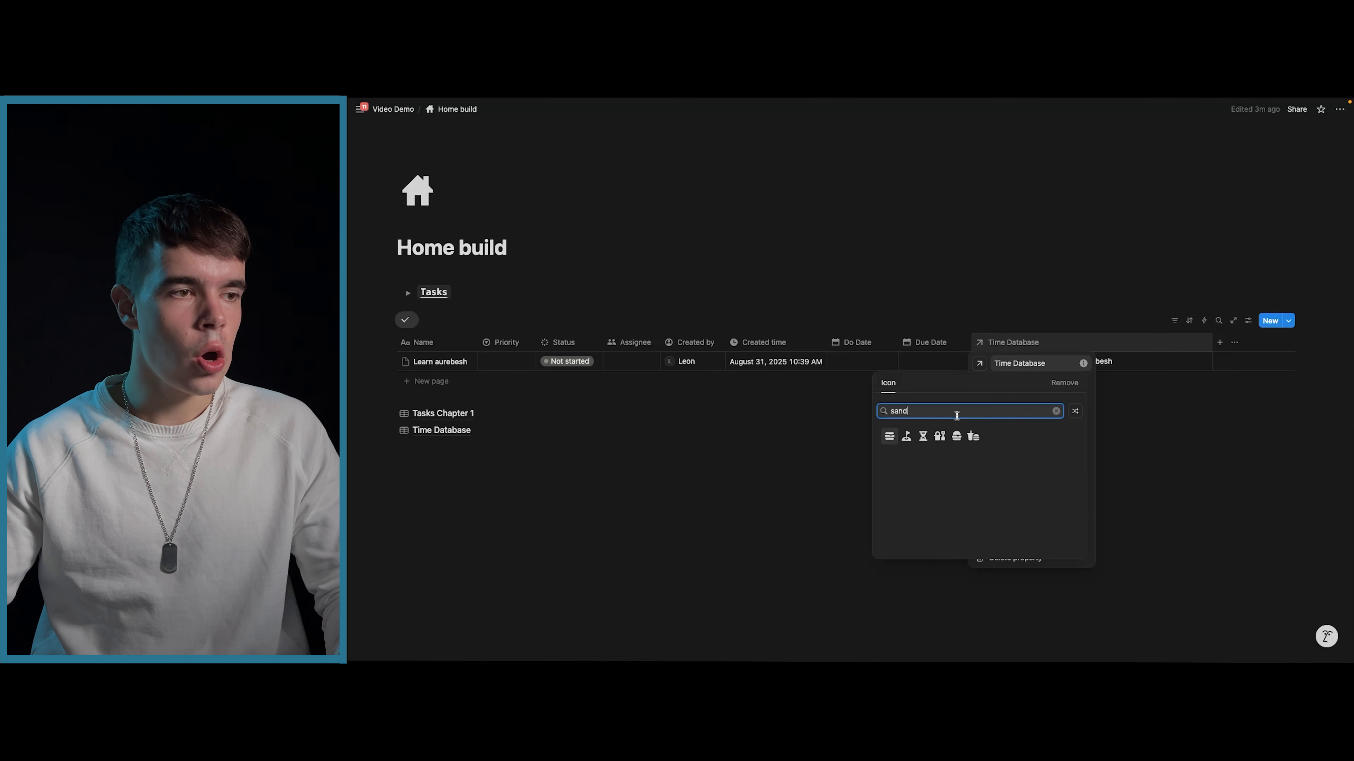
click(923, 437)
click(847, 440)
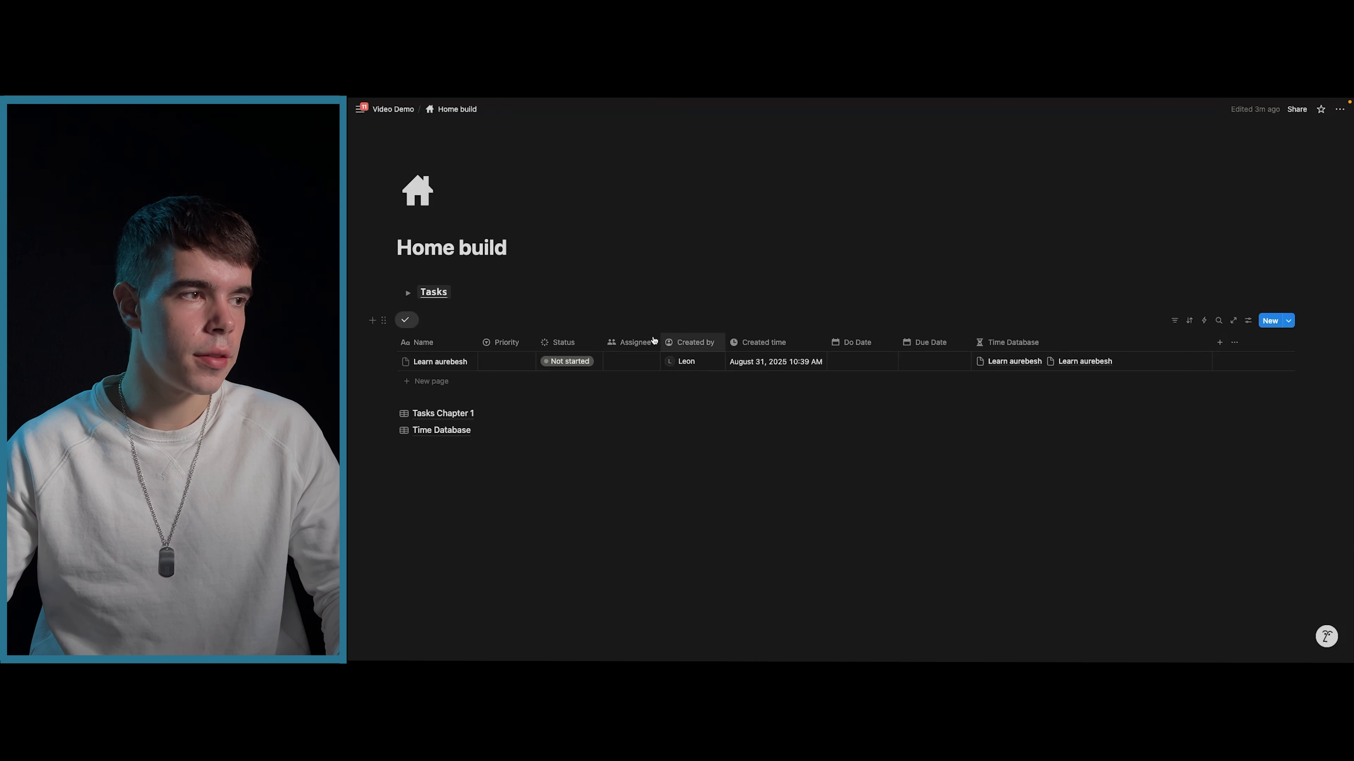
- Search the property icons for "person" and give the Assignee property the icon of two standing people
click(640, 341)
click(611, 363)
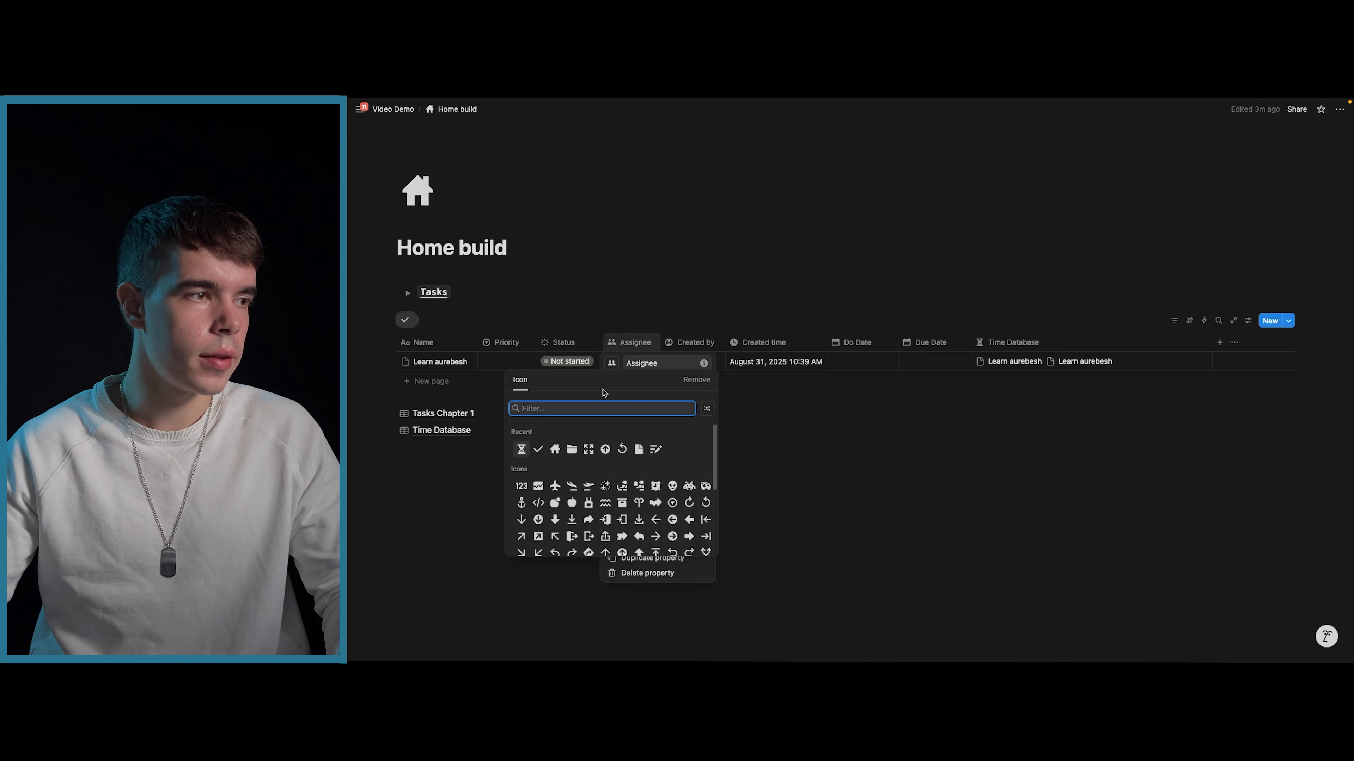
text(person)
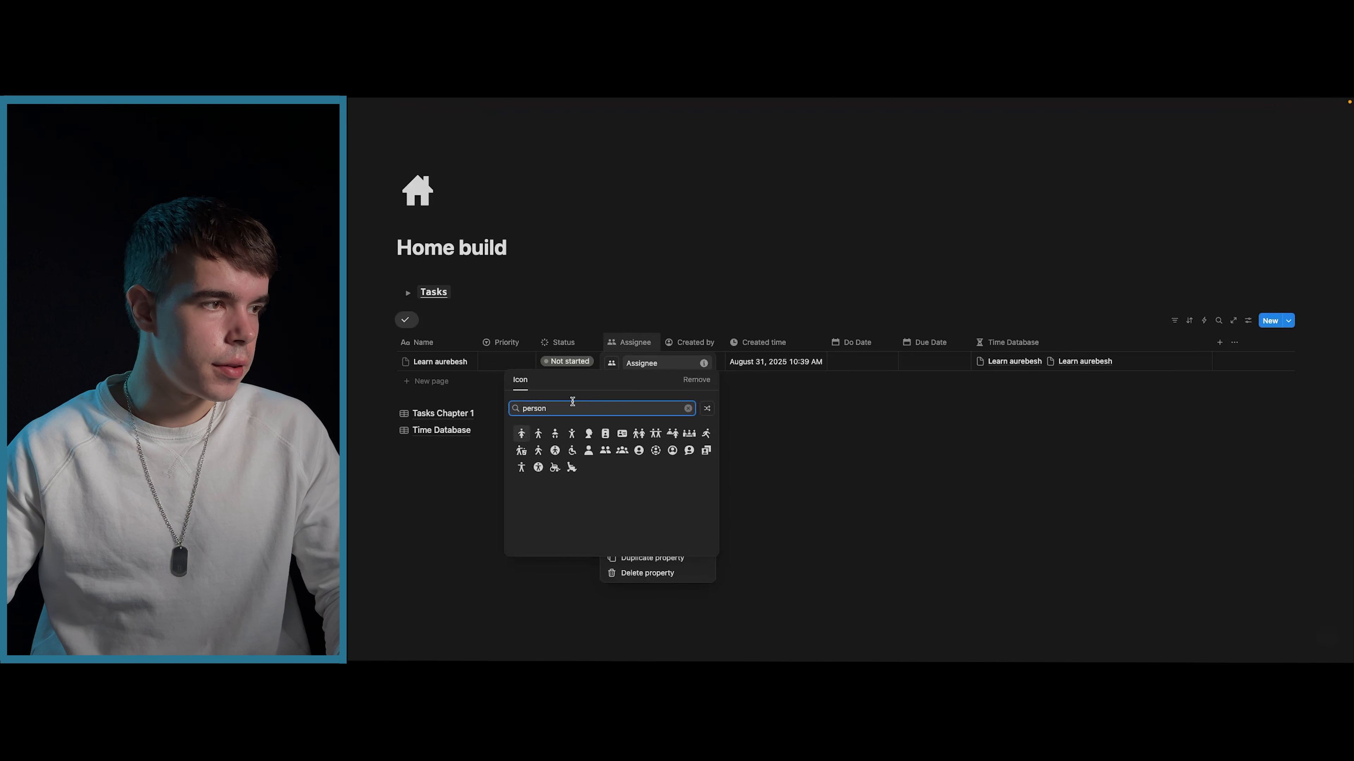
click(639, 434)
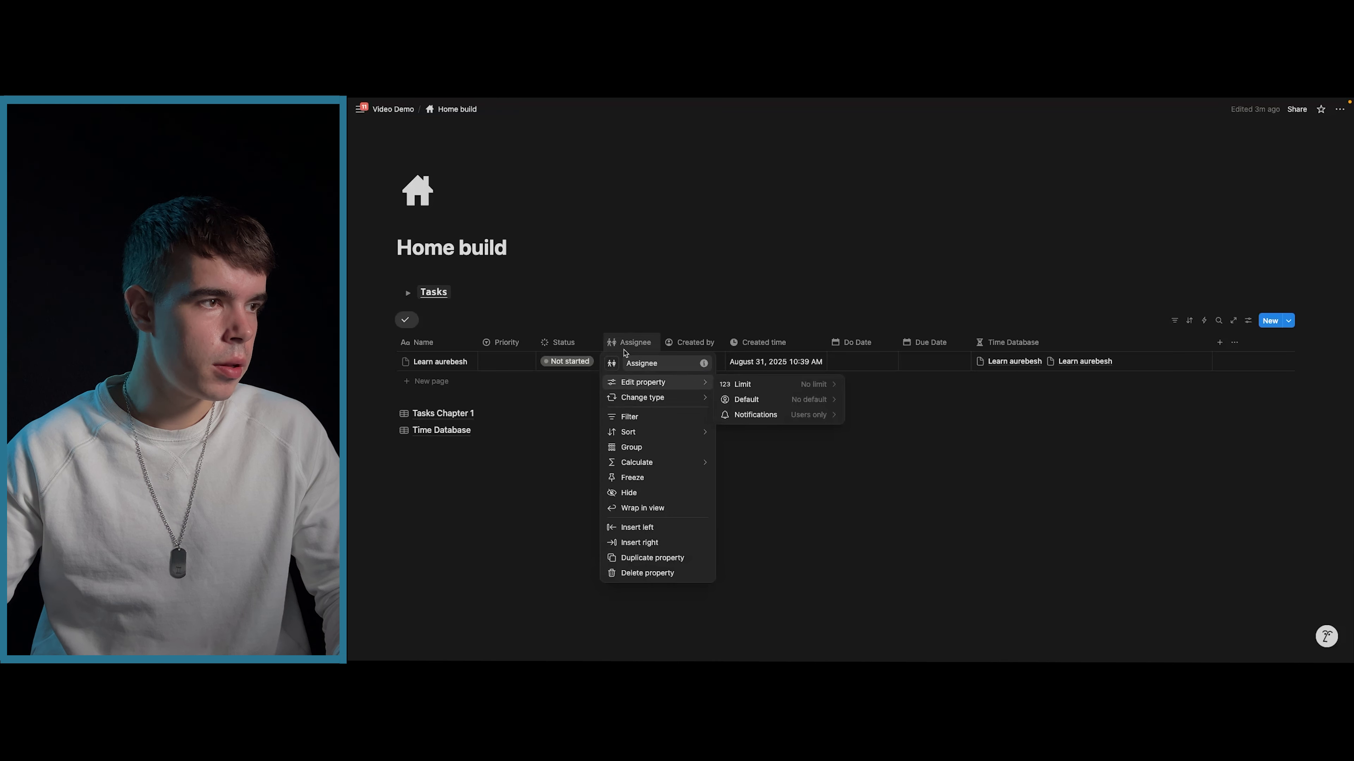
click(553, 442)
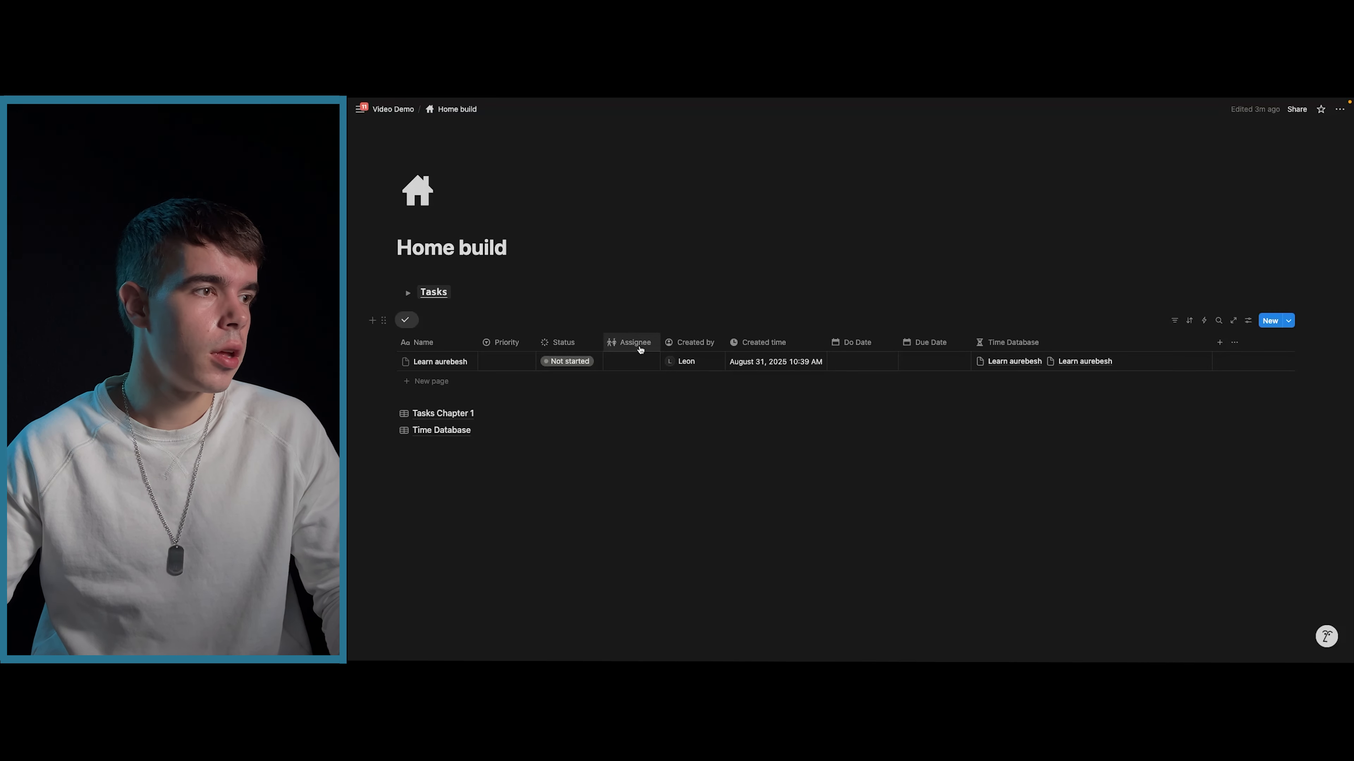
- Insert a callout block below the "Tasks" heading and remove the callout's icon
click(466, 288)
key(Return)
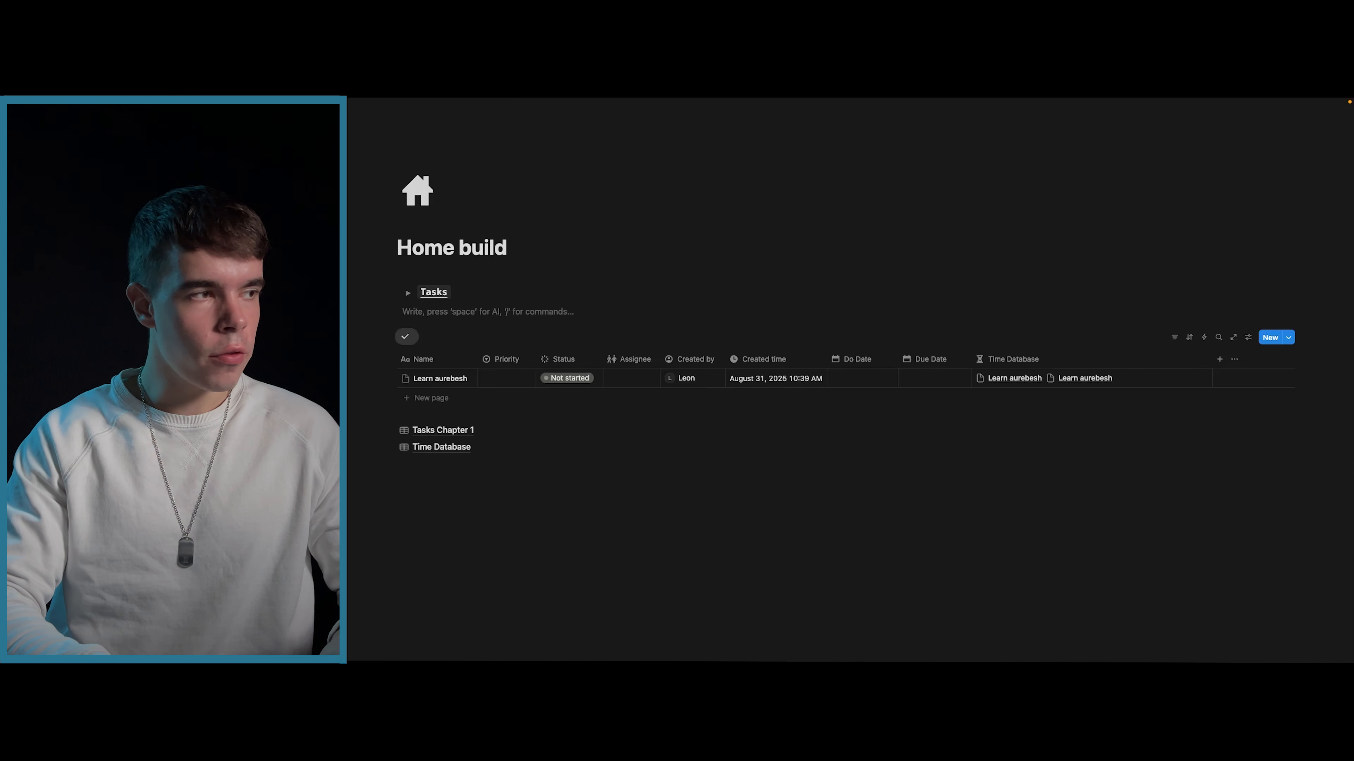
text(/call)
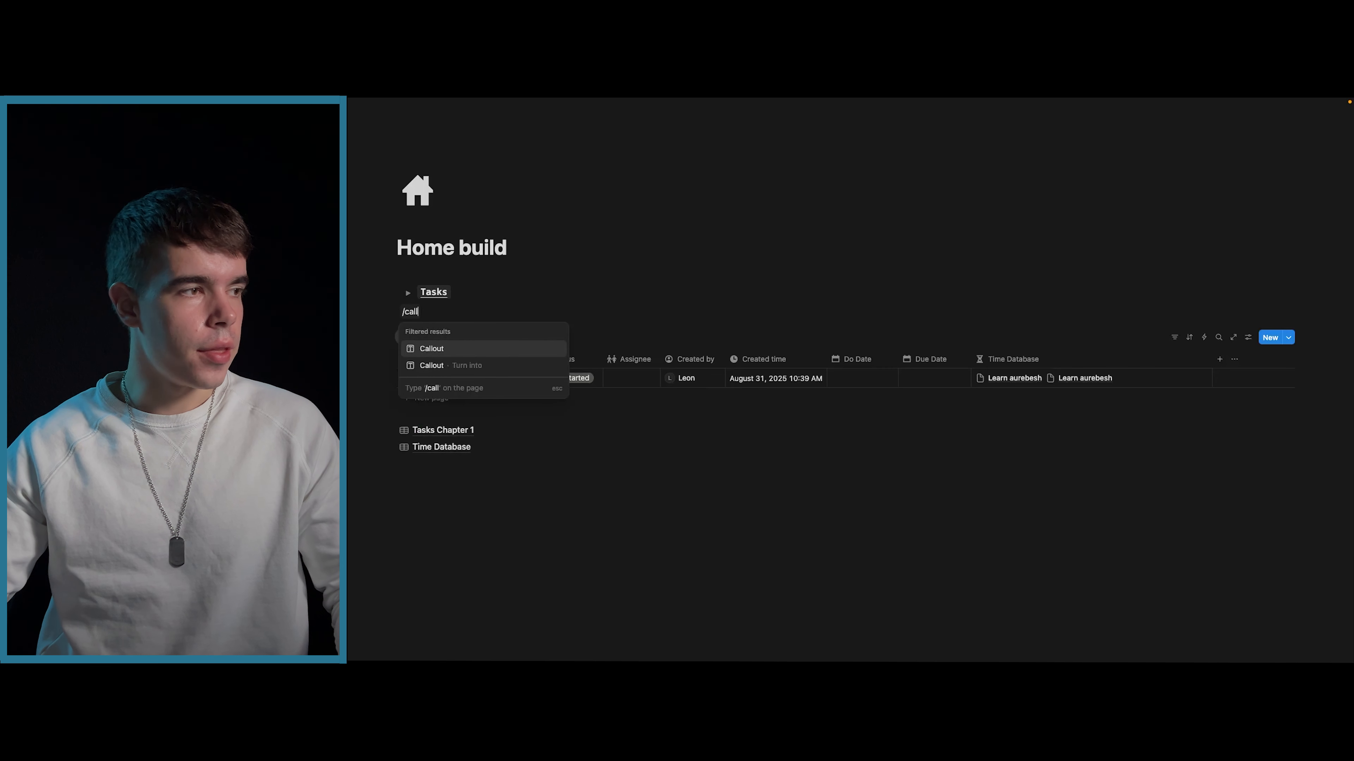
click(442, 348)
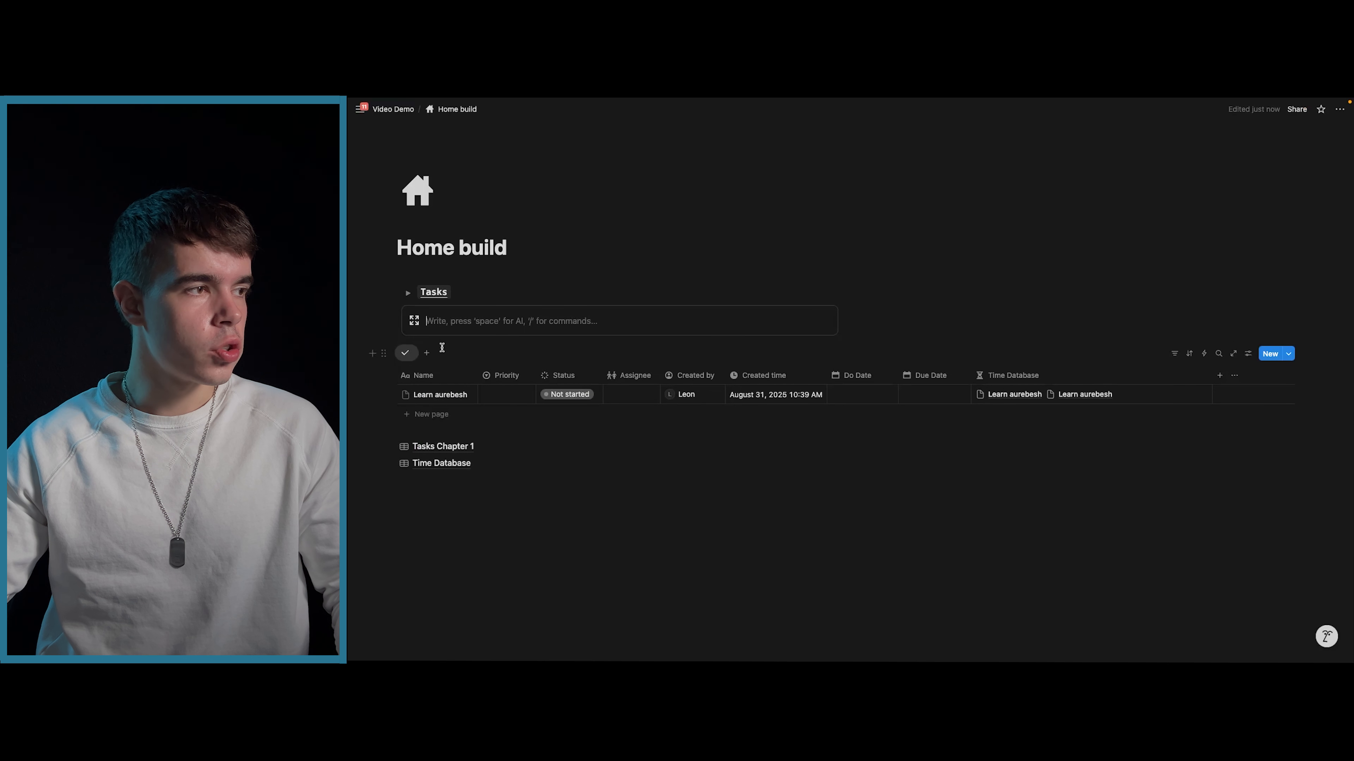
click(414, 323)
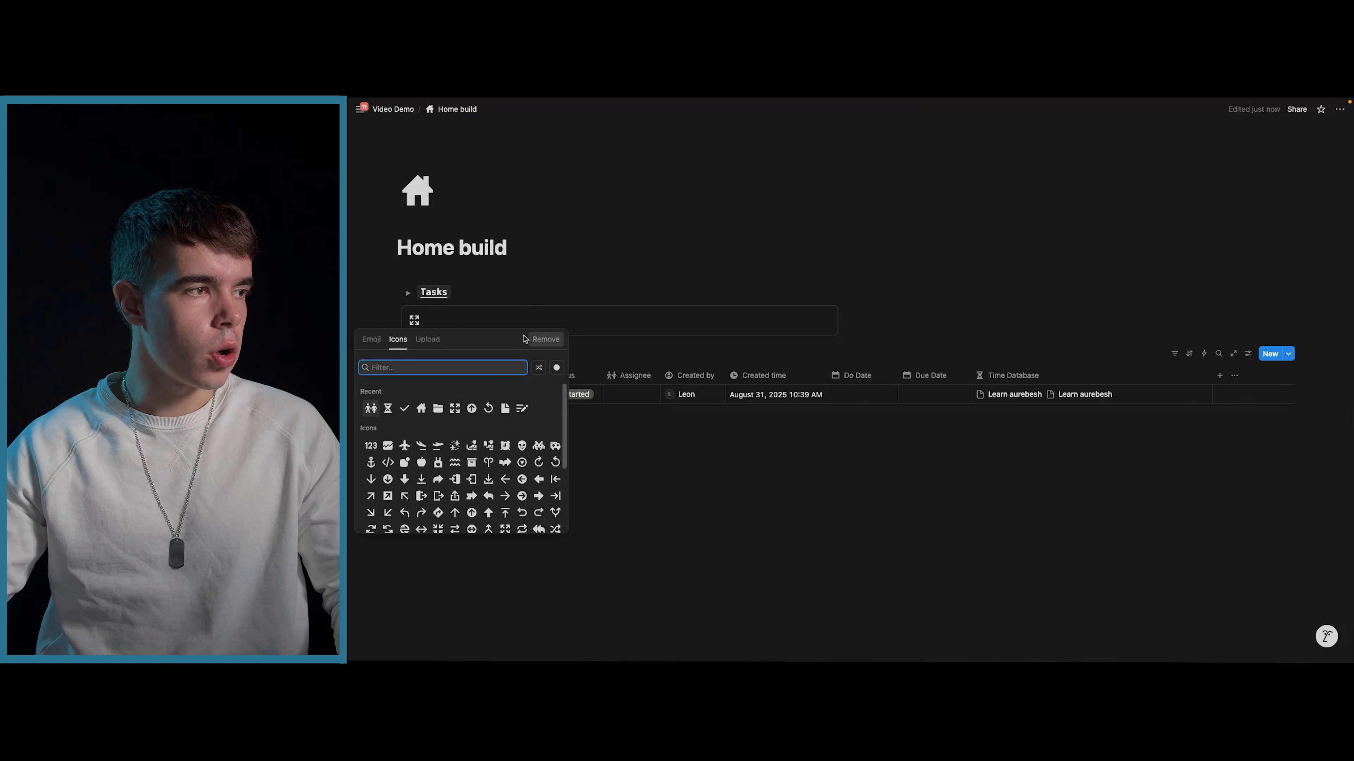
click(371, 339)
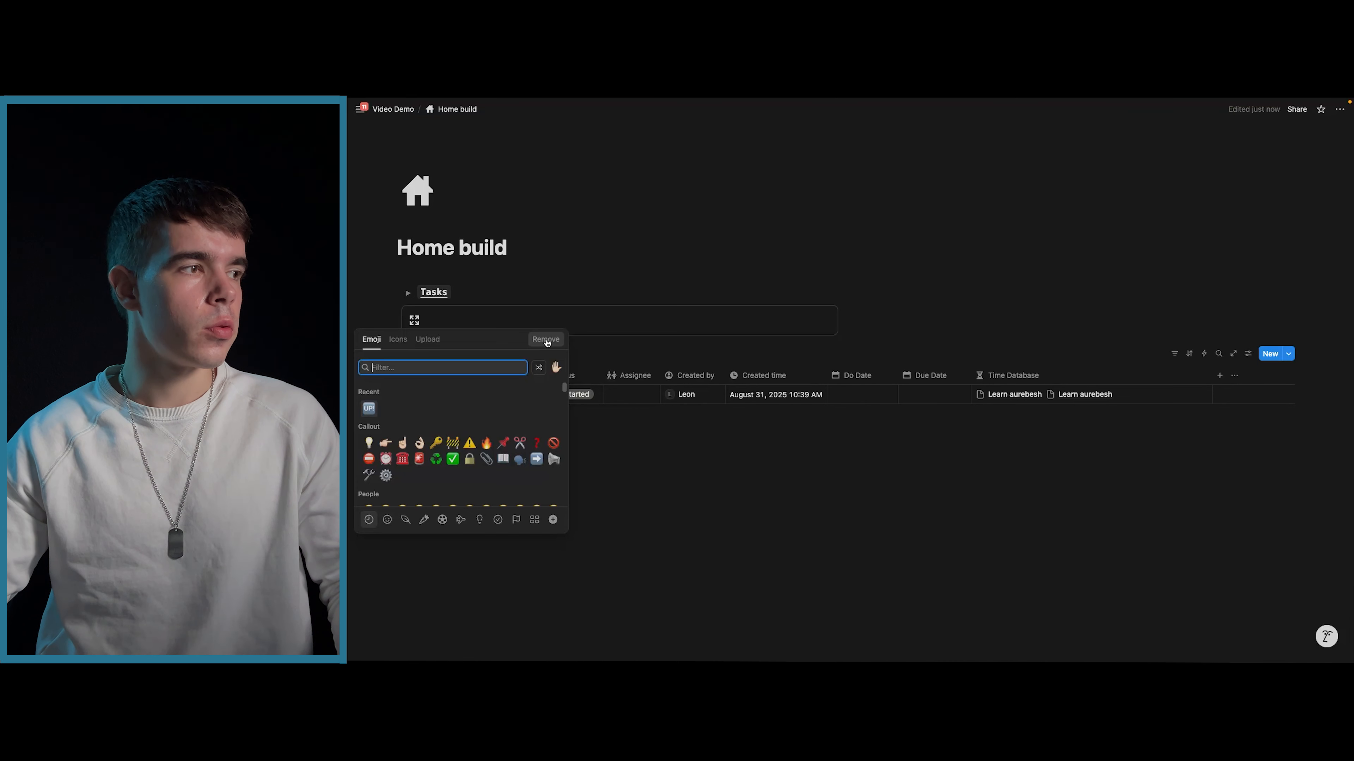
click(546, 340)
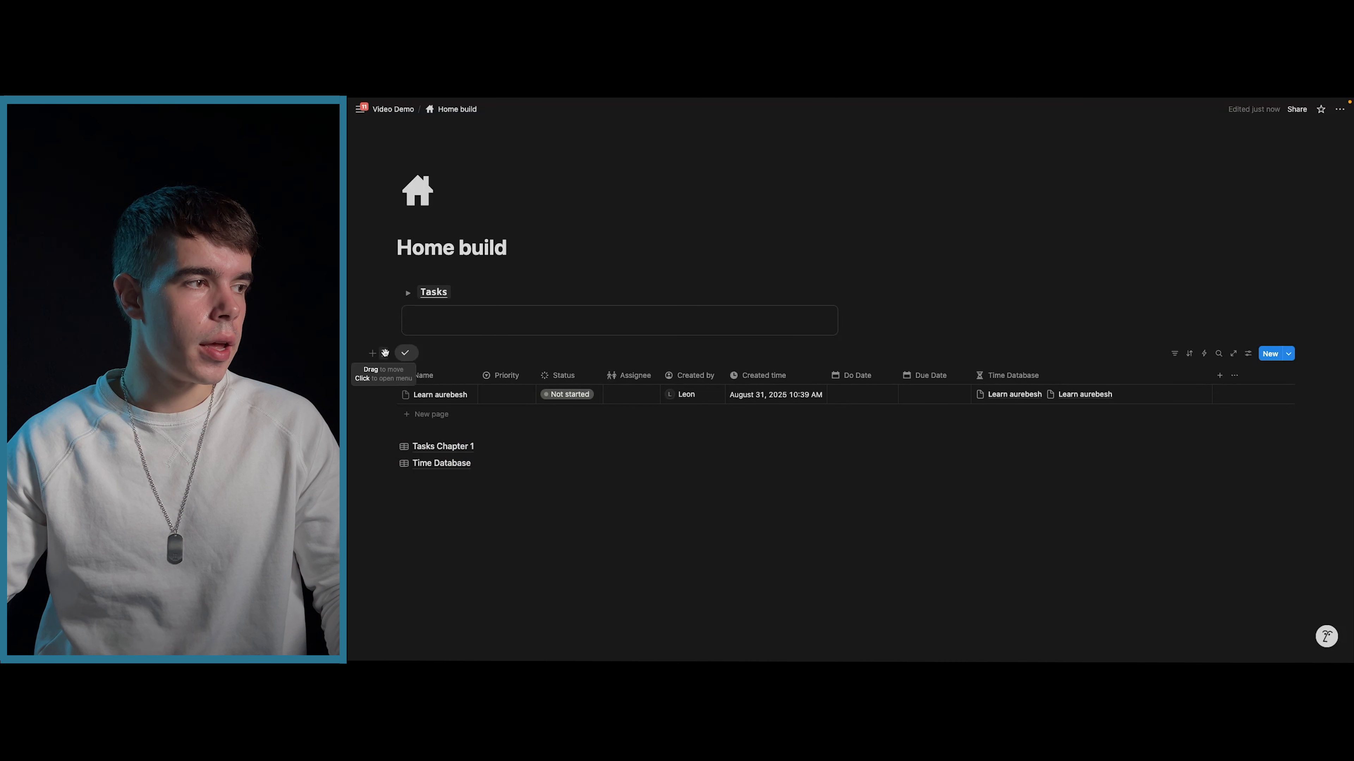
- Move the task database view inside the empty callout and delete the spare blank line beneath it
drag(383, 353, 426, 319)
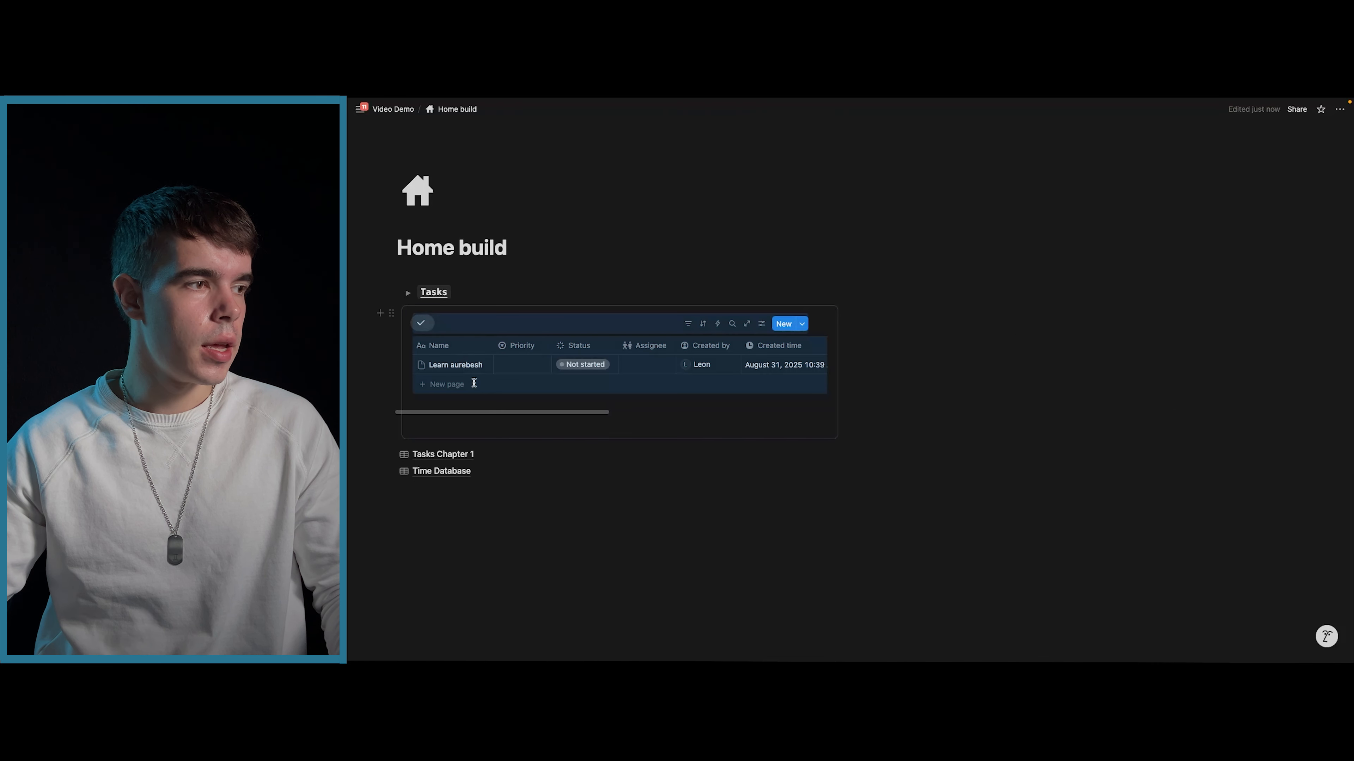
click(477, 421)
key(BackSpace)
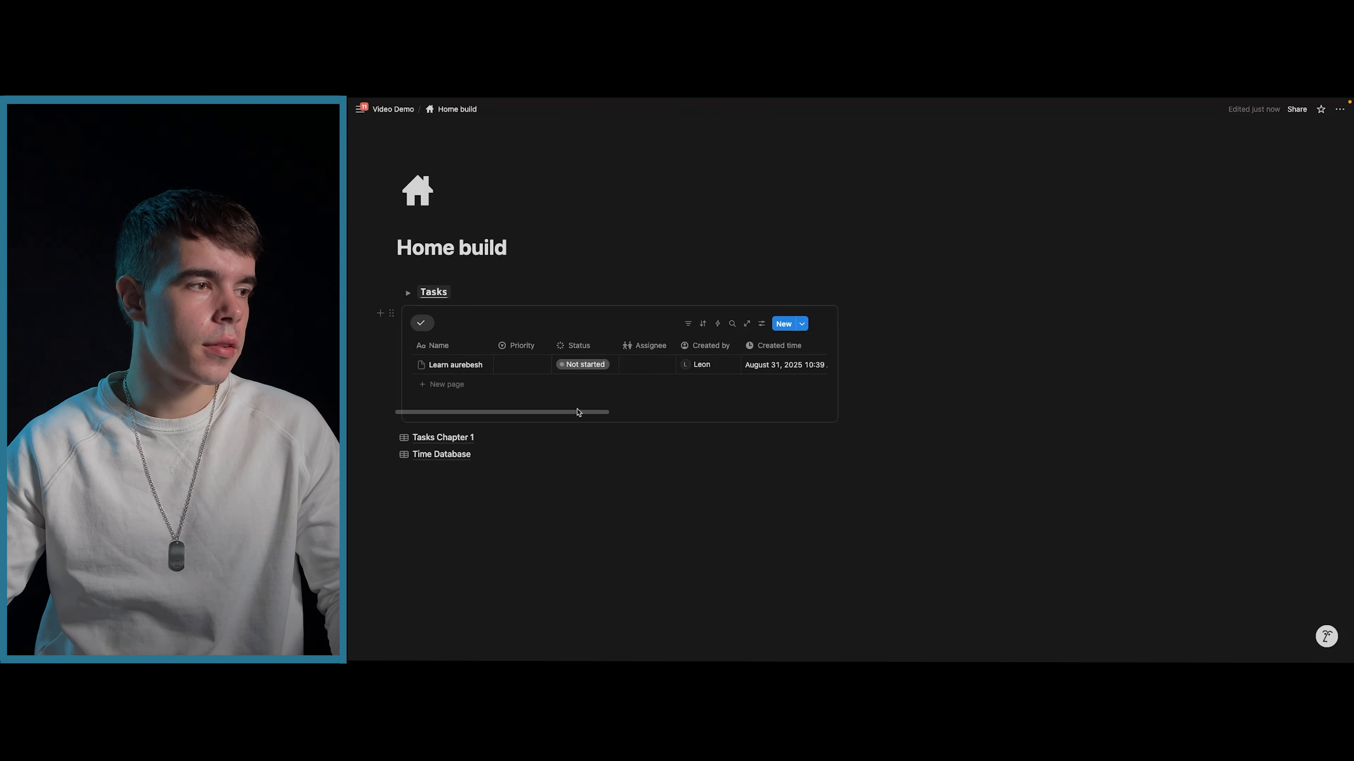
drag(578, 411, 498, 416)
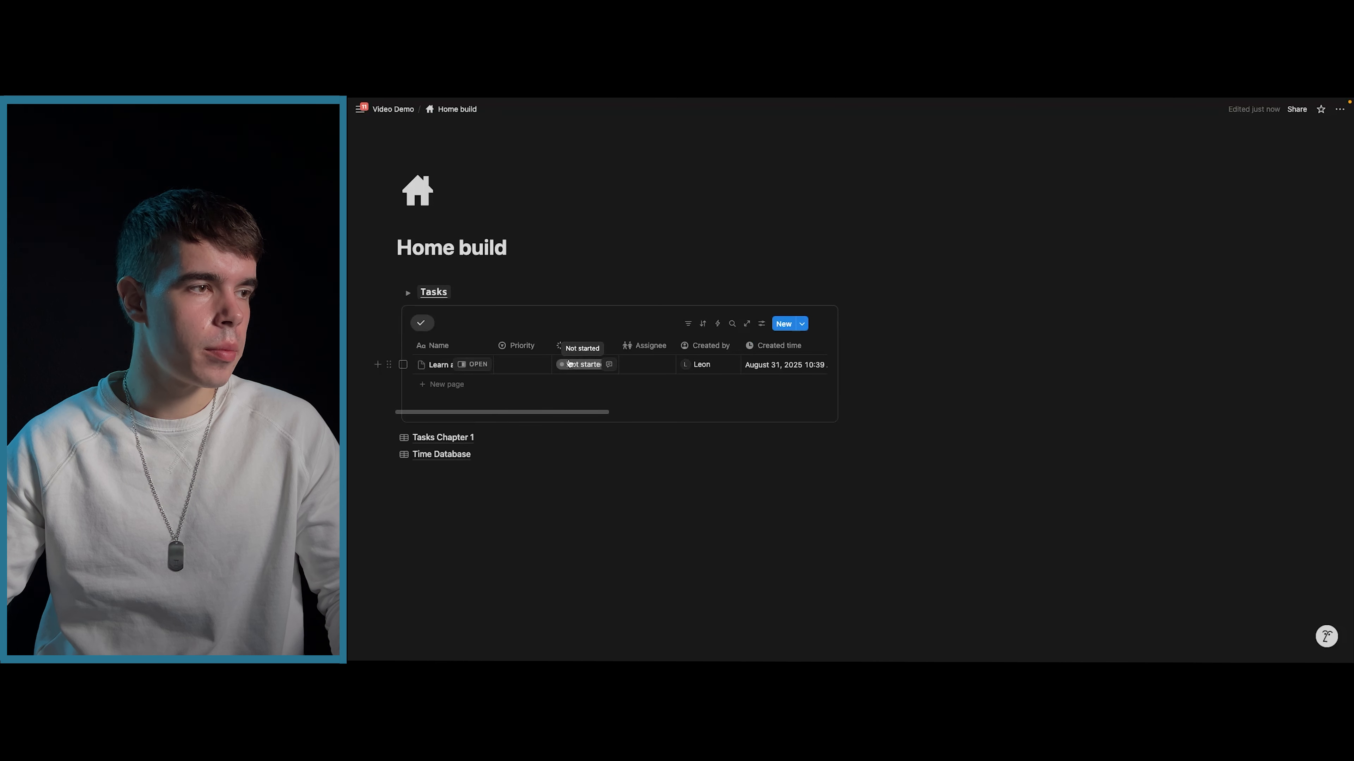
- Hide the Created by, Created time and Time Database properties in the task table
click(712, 352)
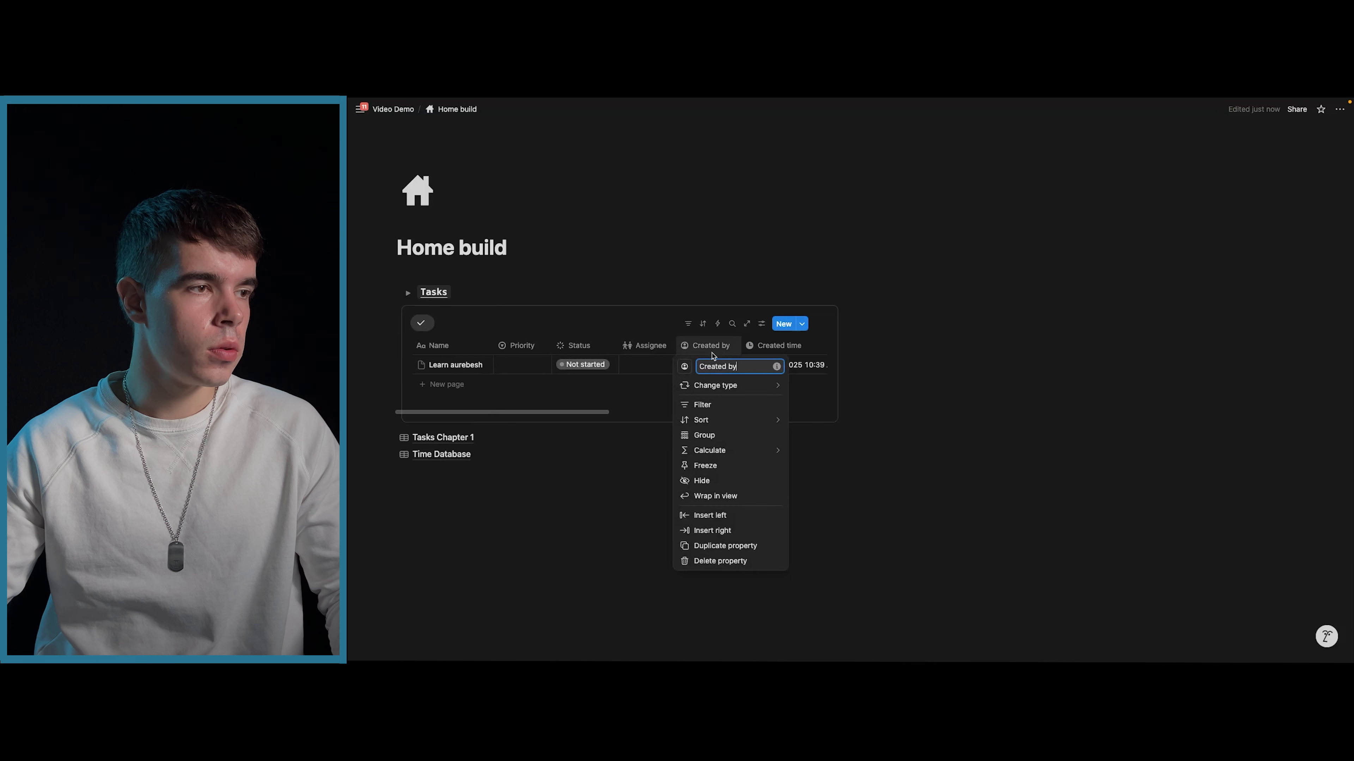
click(717, 480)
click(714, 350)
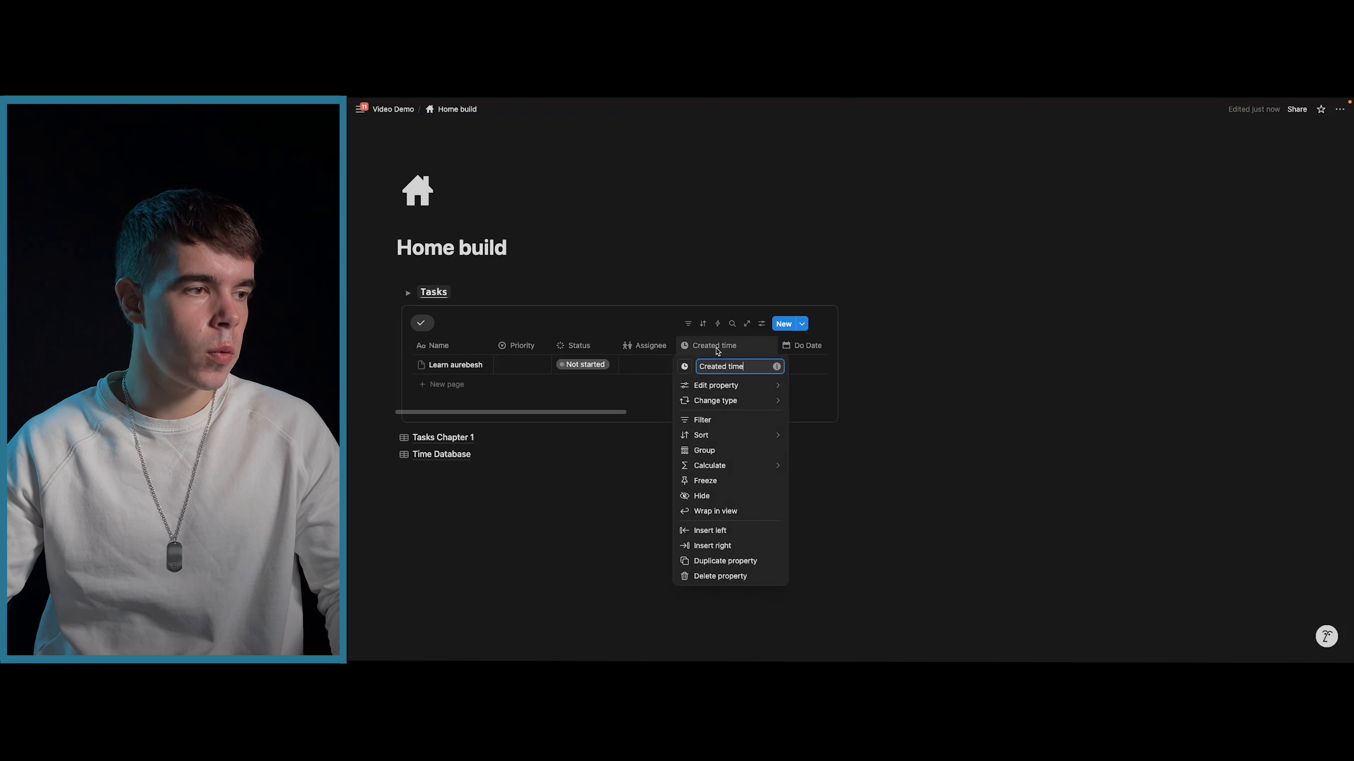
click(718, 497)
scroll(733, 375, right, 5)
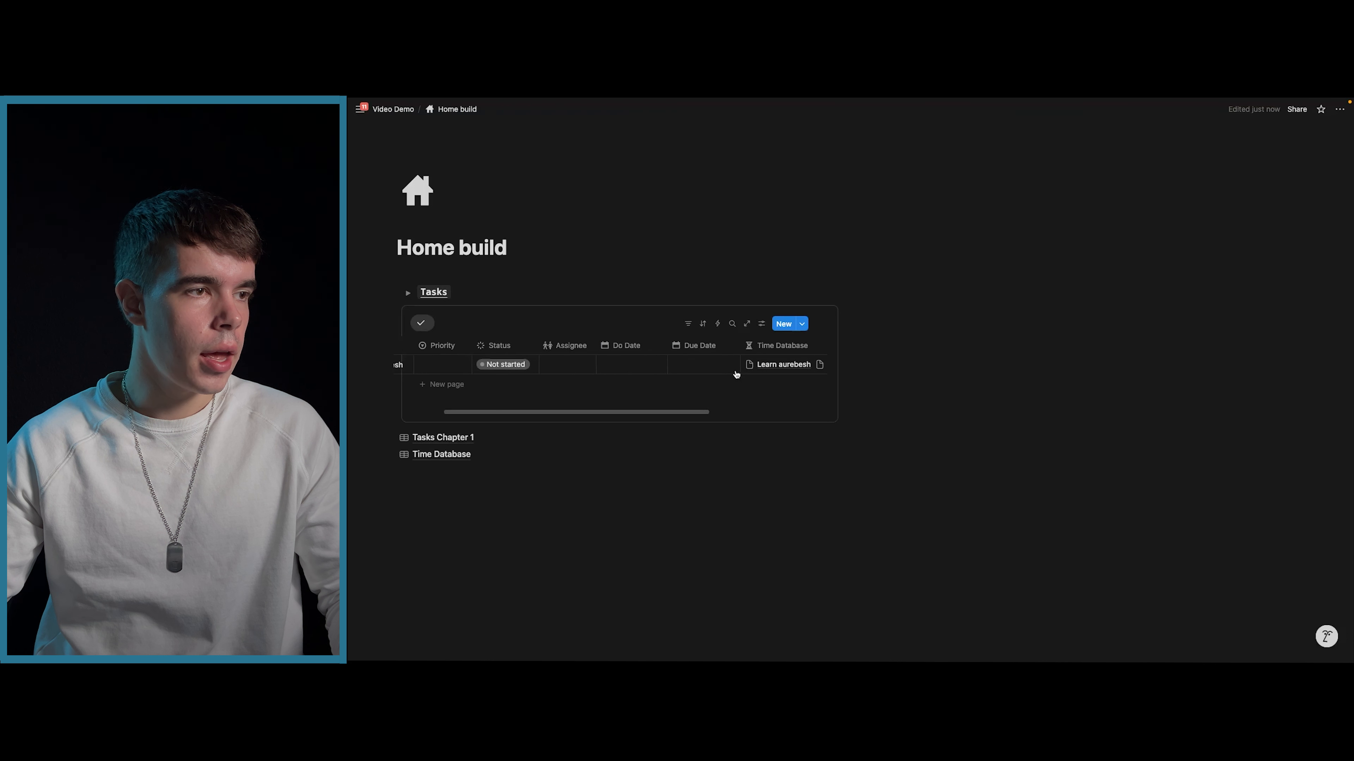
click(722, 348)
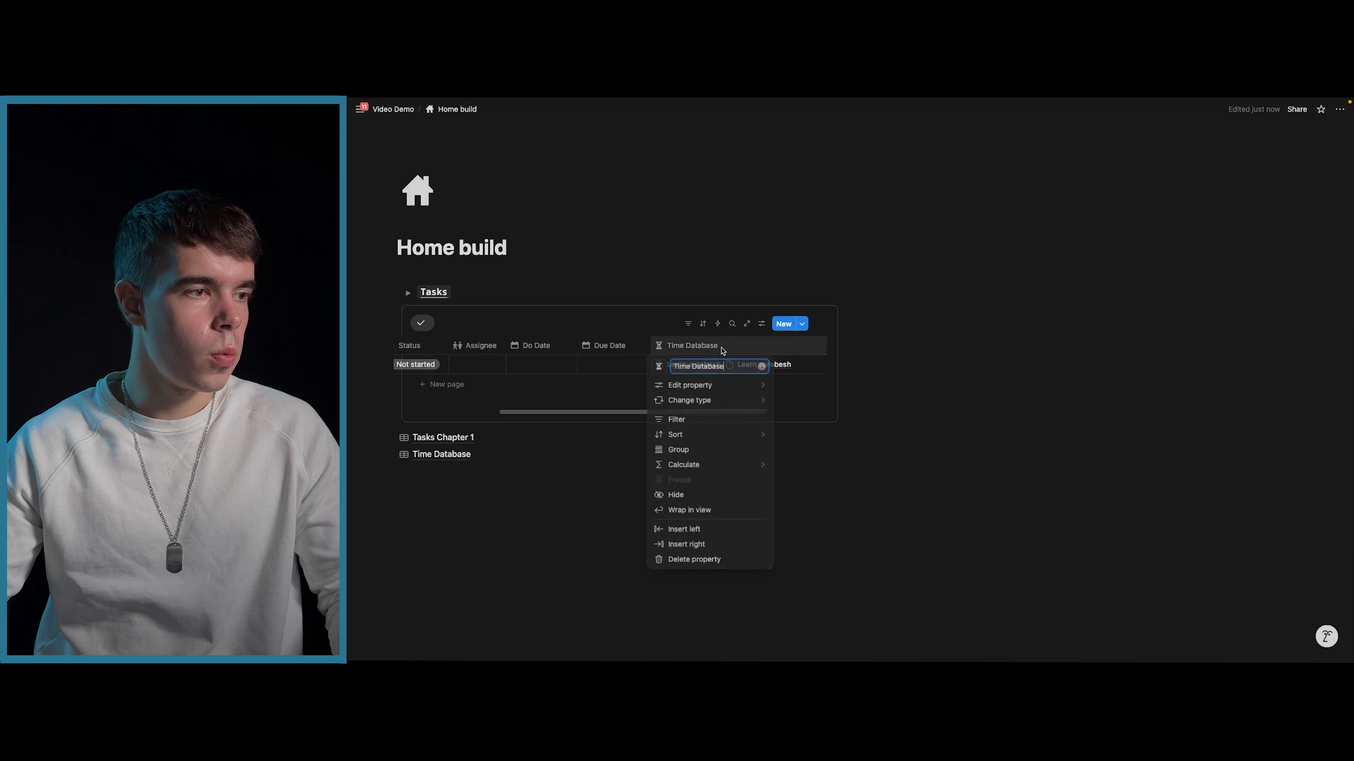
click(691, 495)
scroll(675, 398, left, 2)
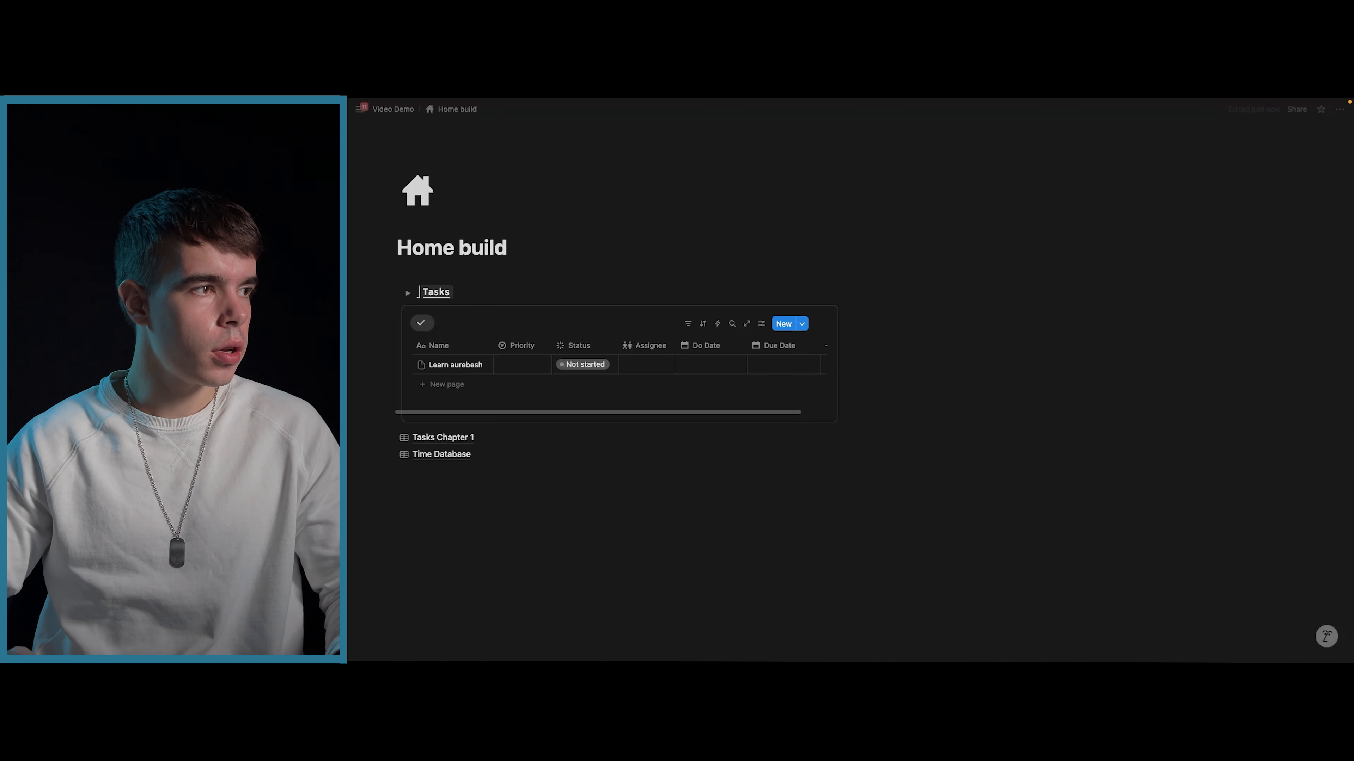
- Try a thought balloon emoji in front of the "Tasks" heading text and remove it again
key(BackSpace)
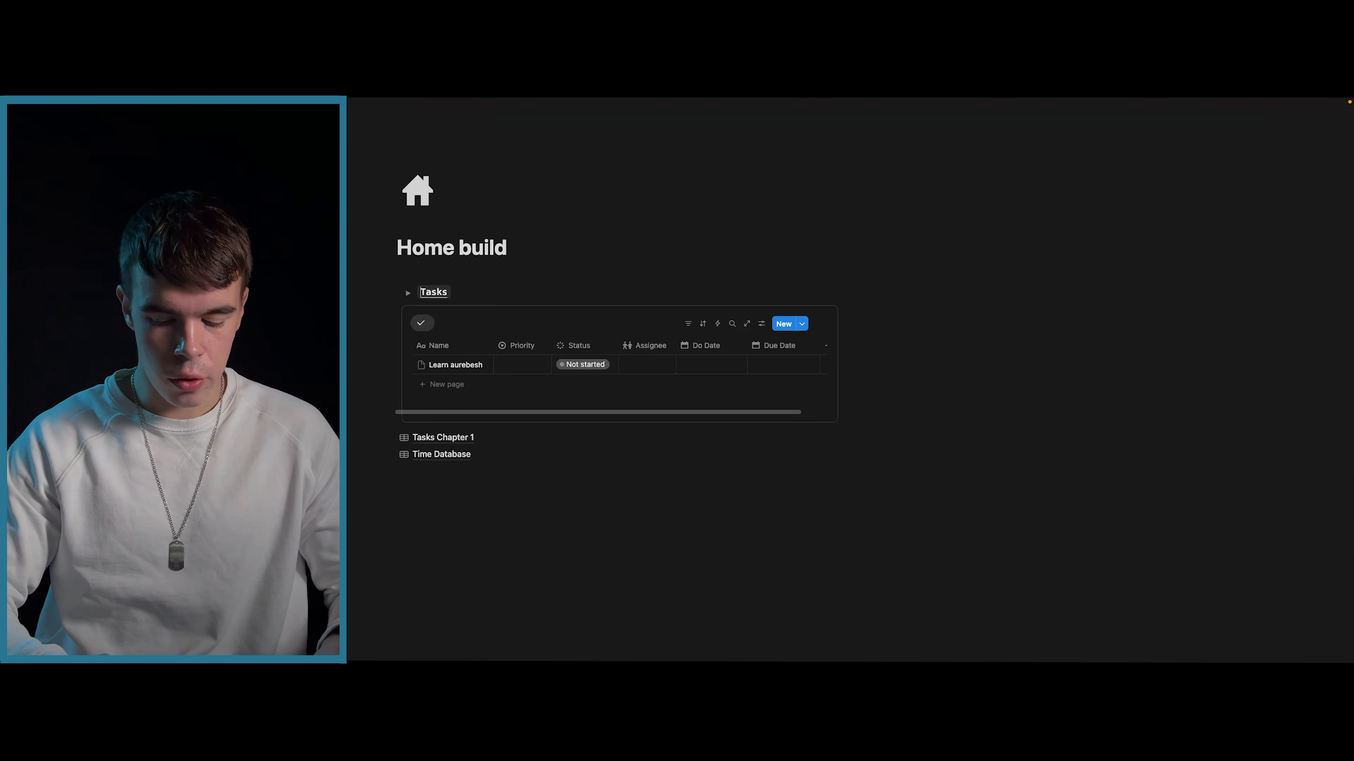
text(:)
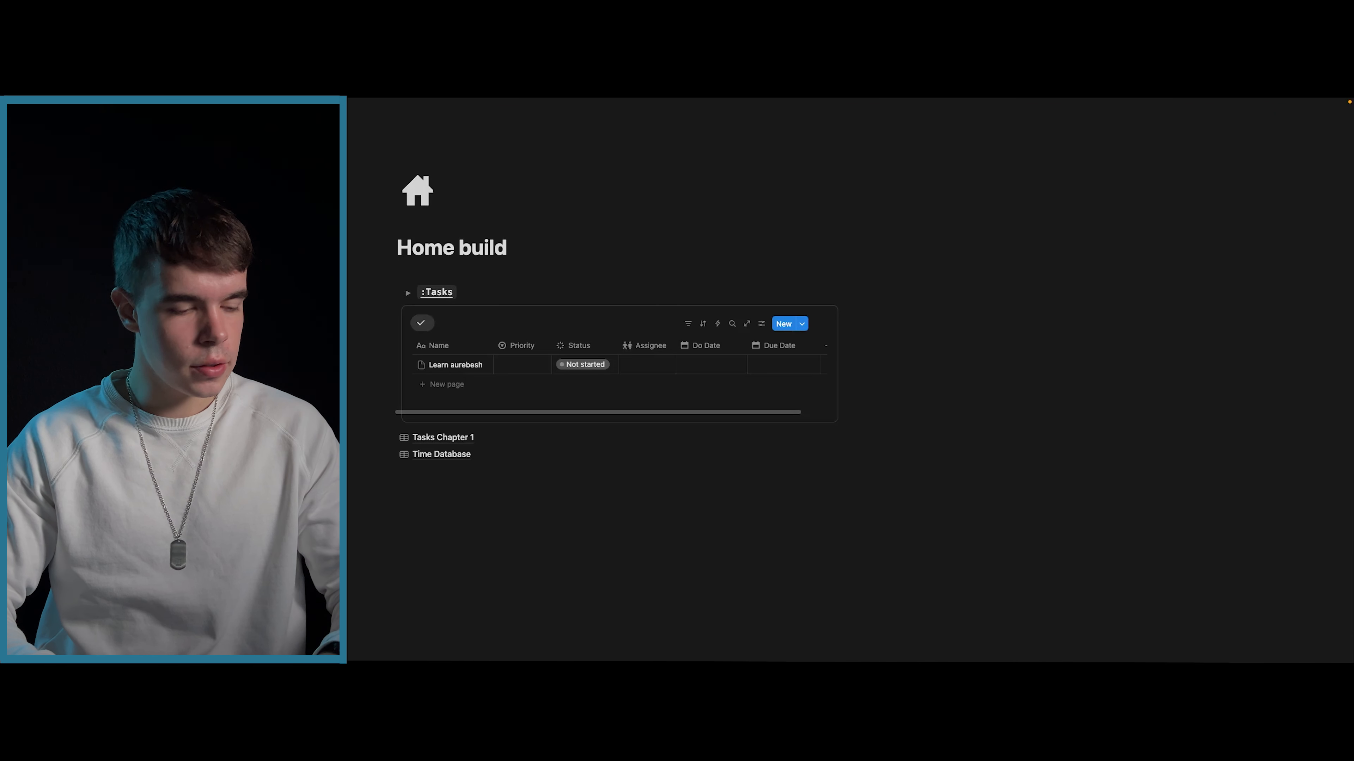
text(e)
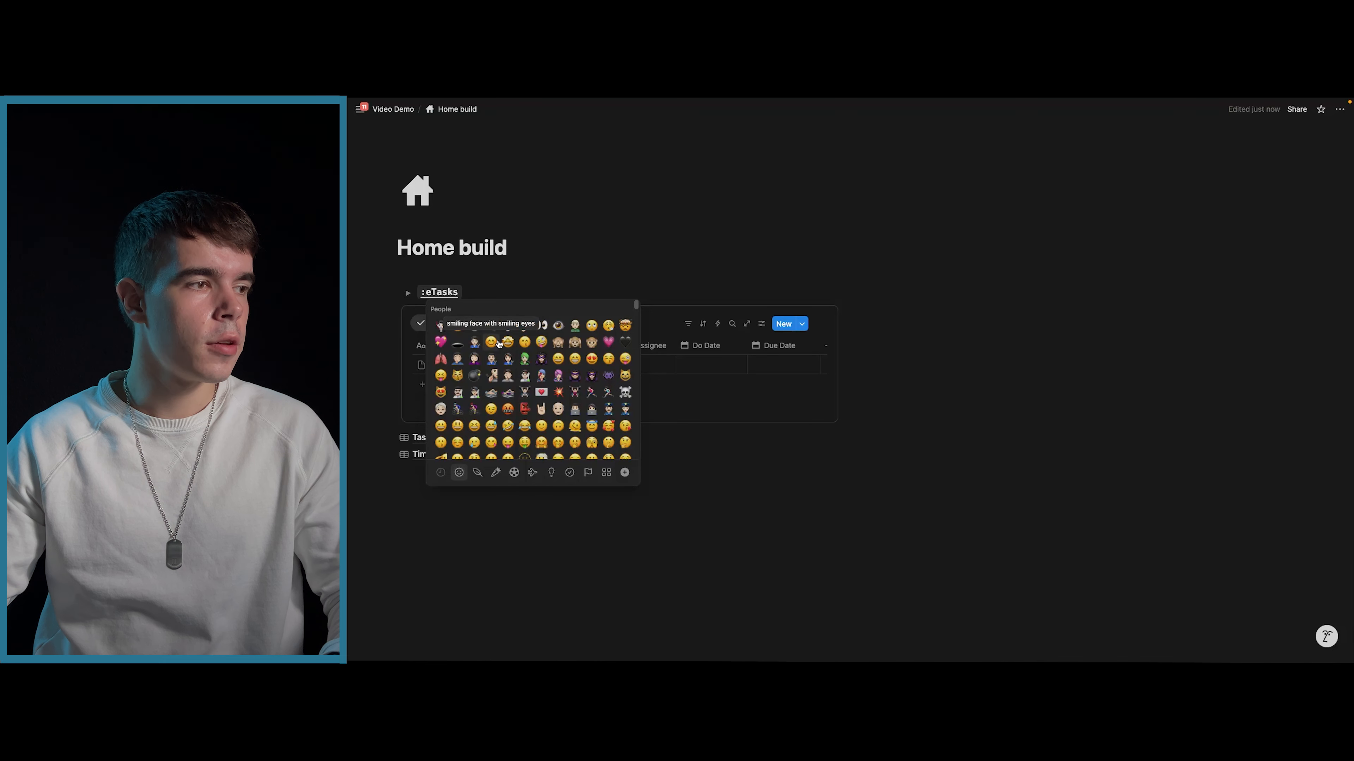
scroll(494, 352, down, 10)
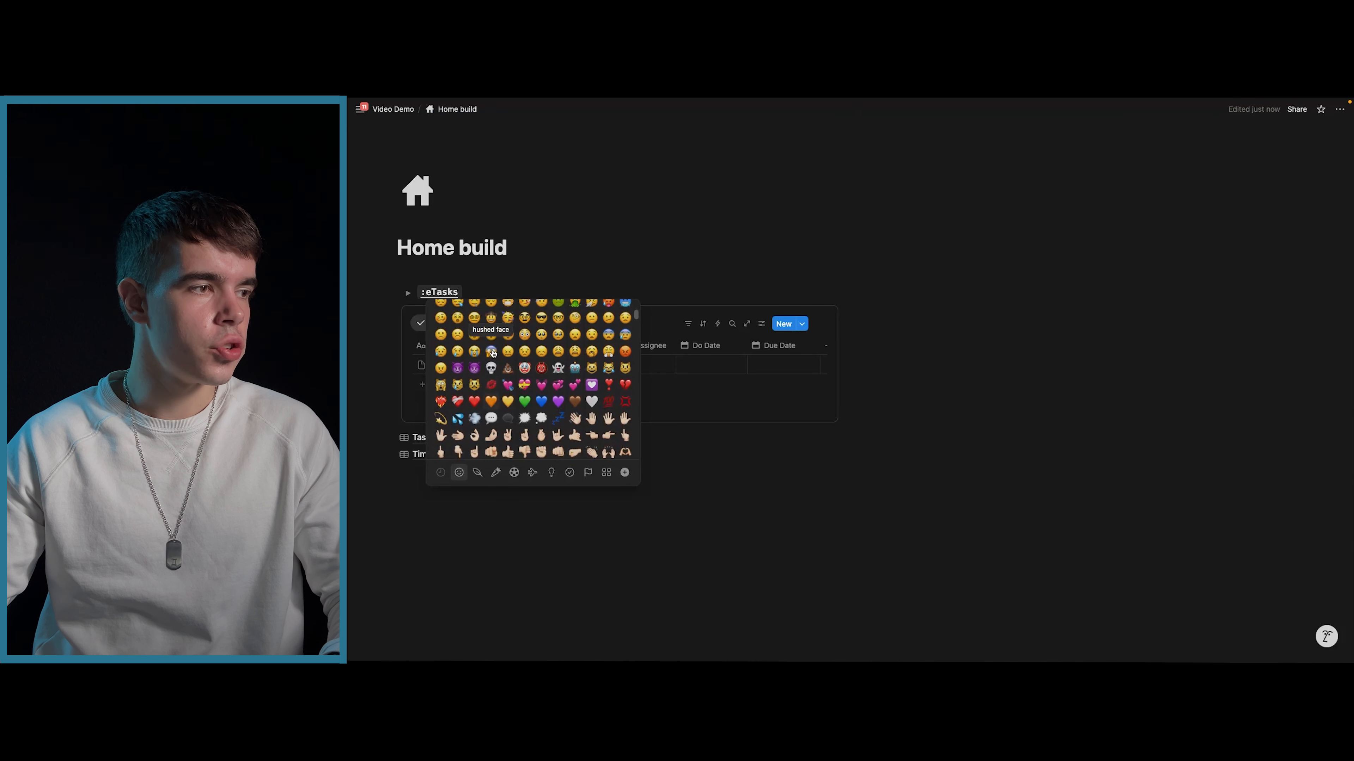
scroll(493, 353, down, 1)
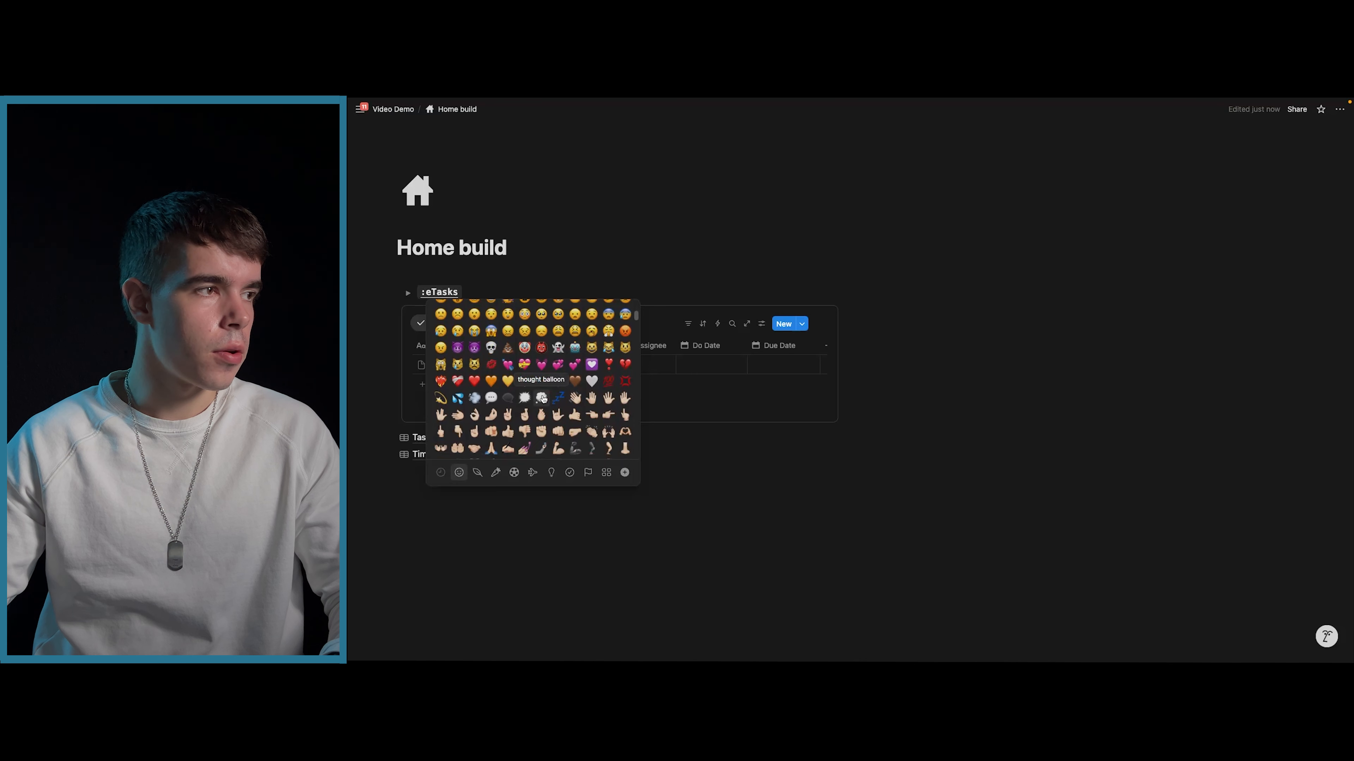
click(543, 399)
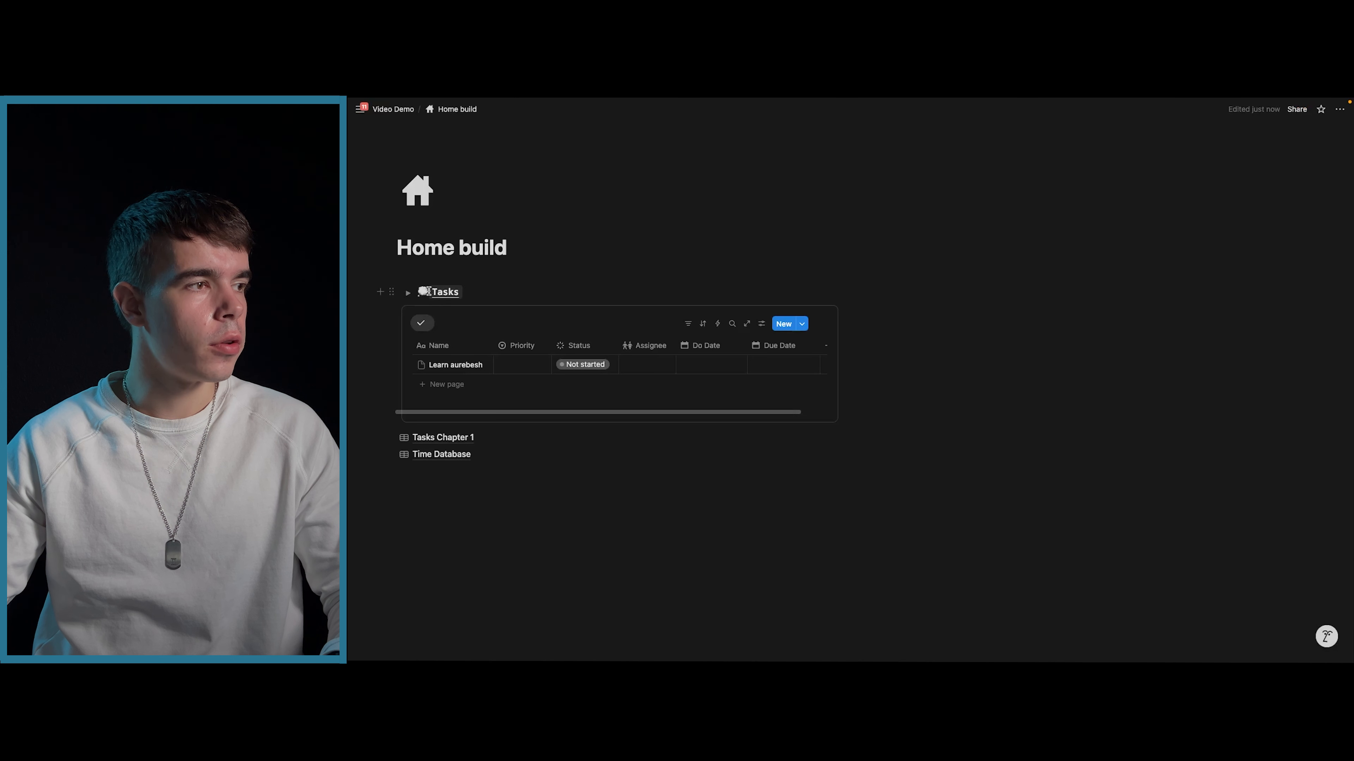
key(BackSpace)
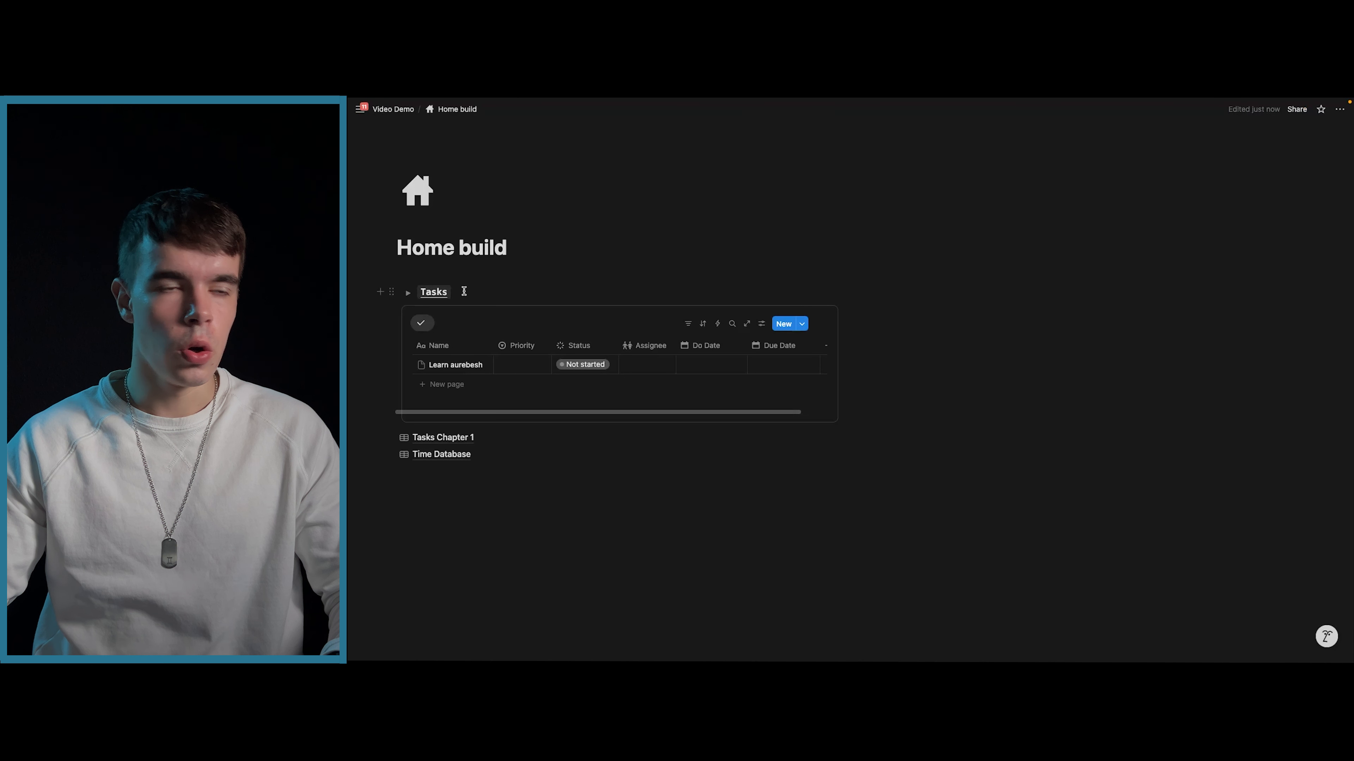
text(:)
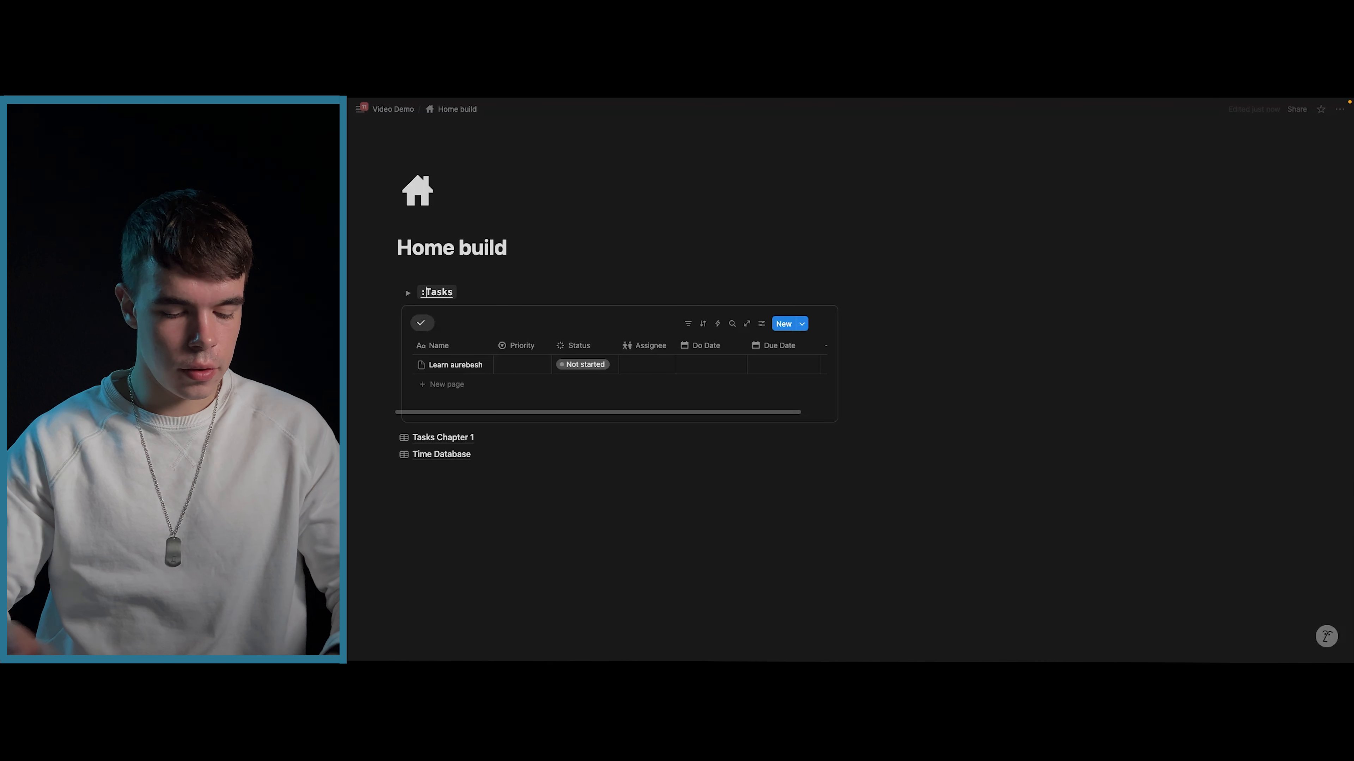
text(e)
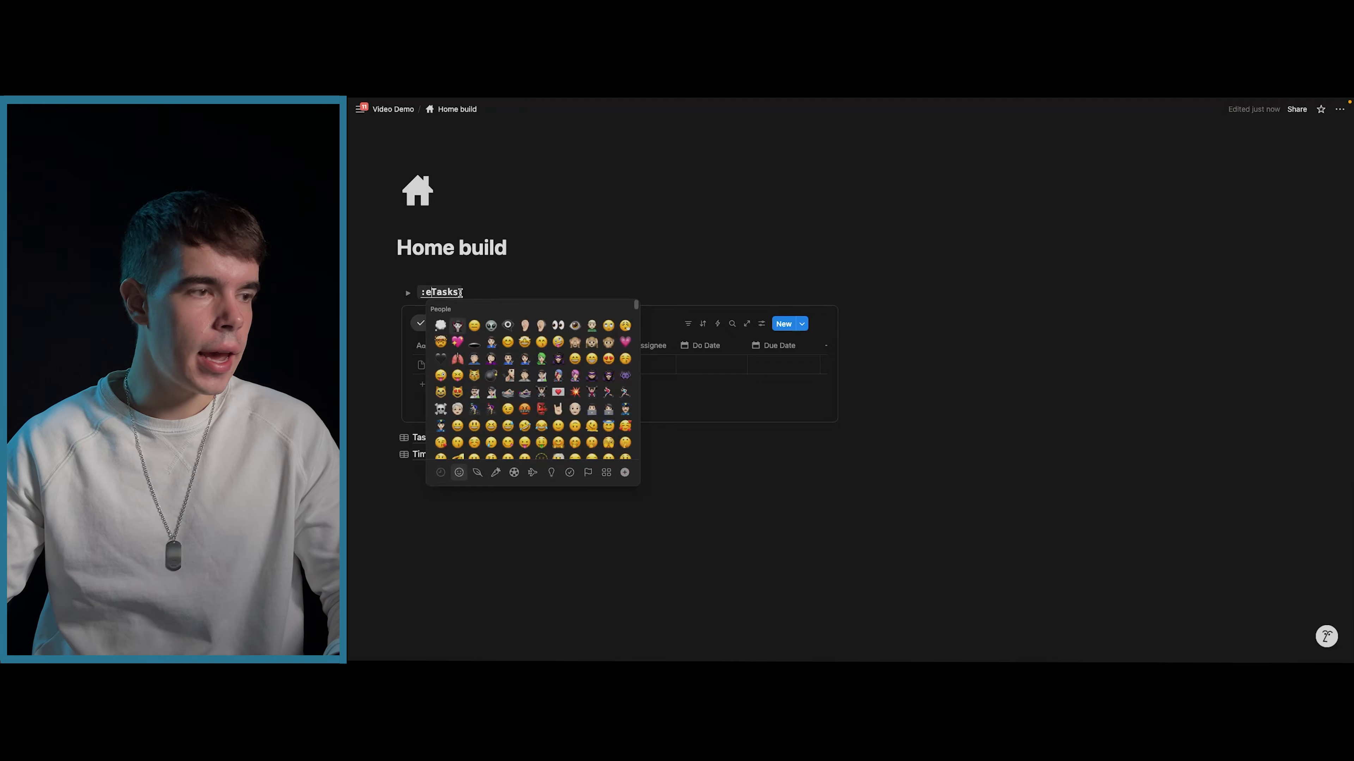
key(BackSpace)
key(BackSpace)
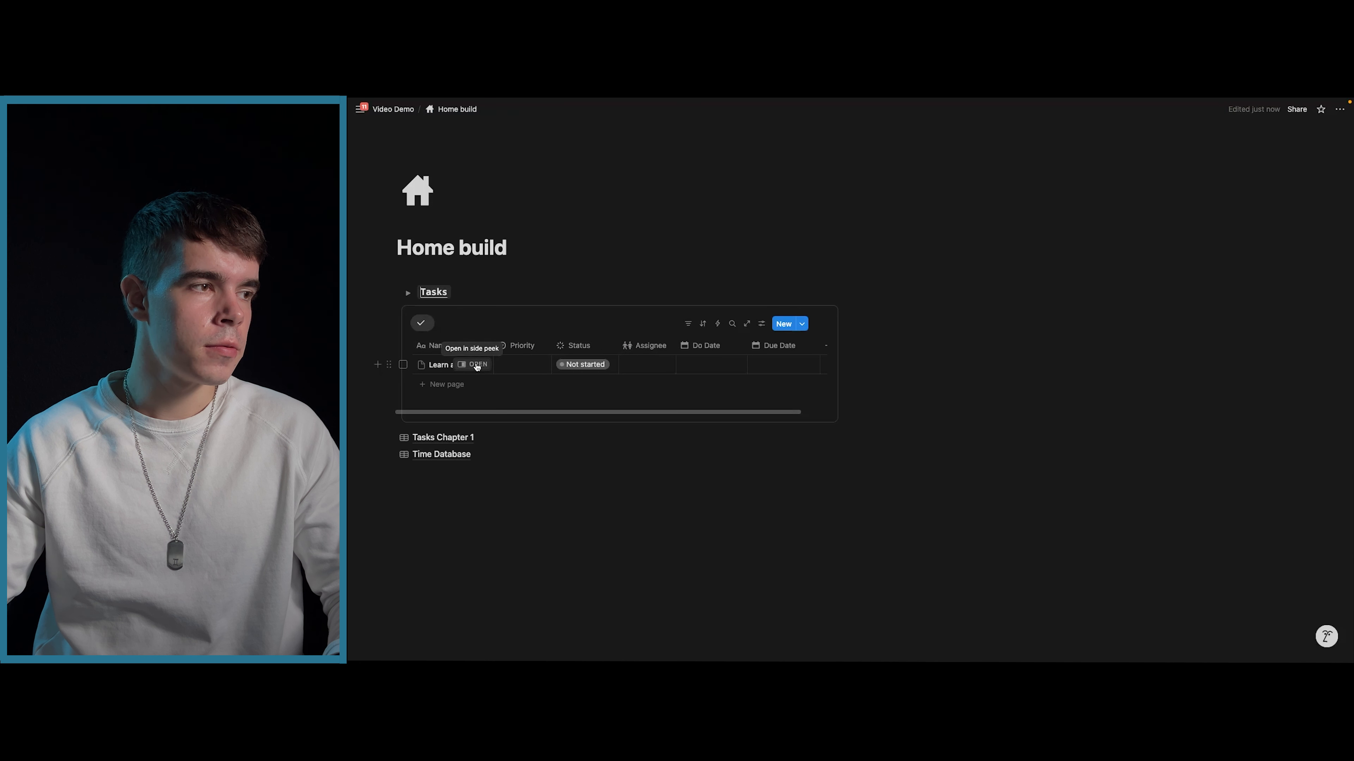
- Open the "Learn aurebesh" task in side peek, give it the checkmark icon and close the peek
click(476, 364)
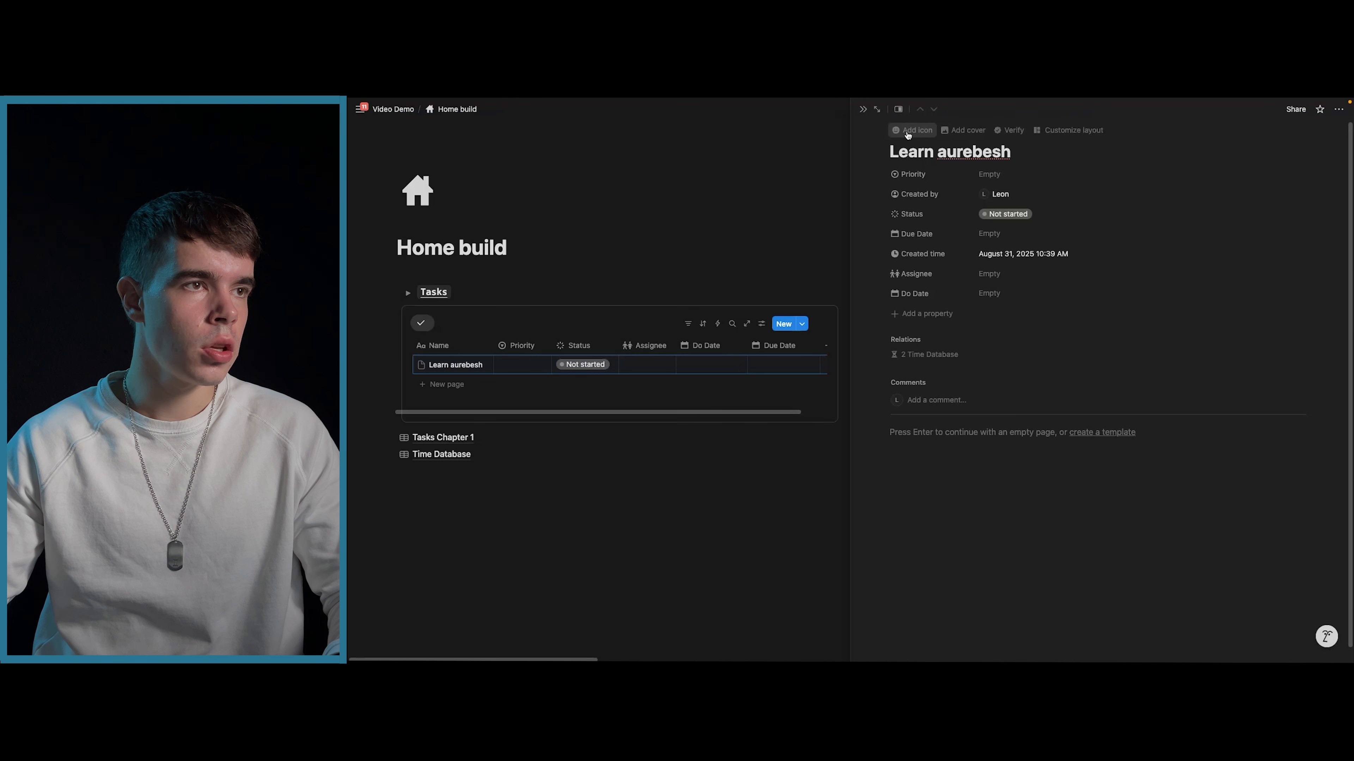
click(908, 133)
click(900, 151)
click(838, 173)
click(810, 172)
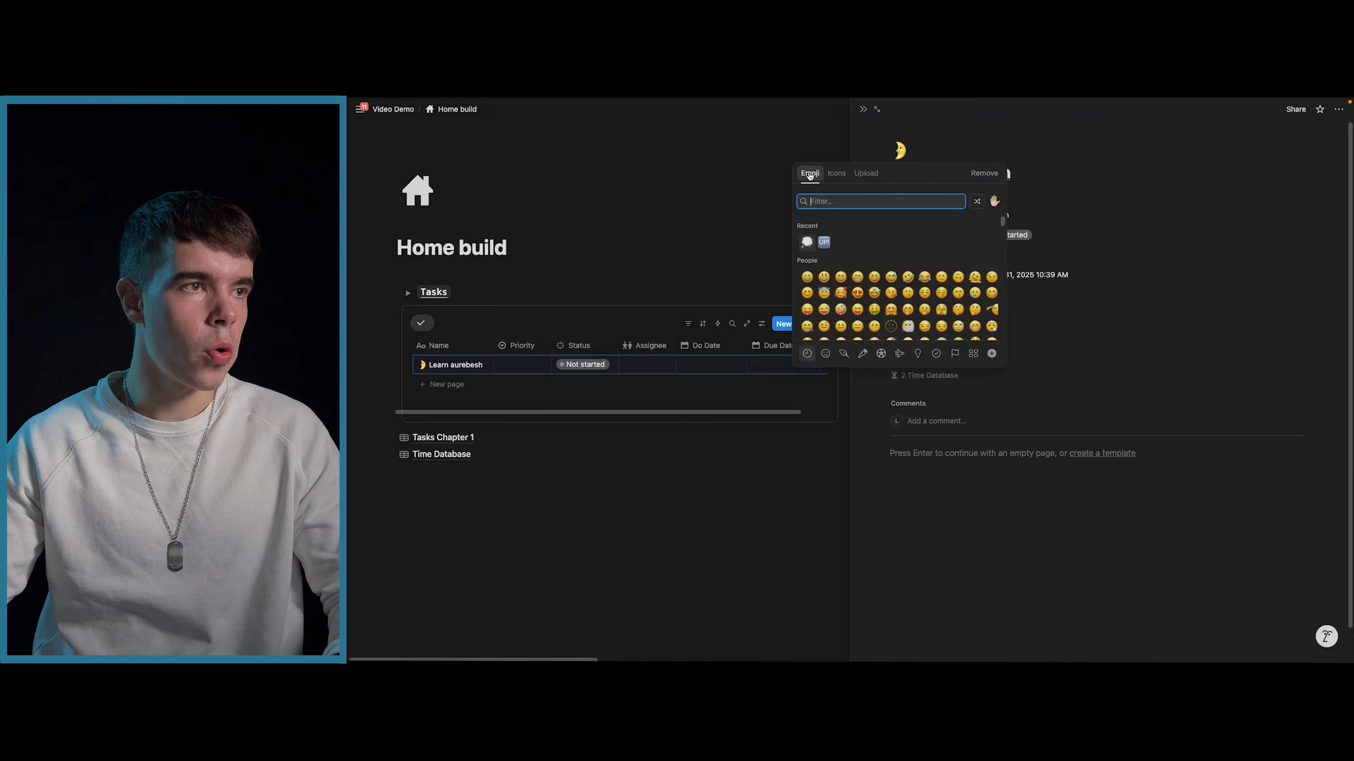
click(830, 175)
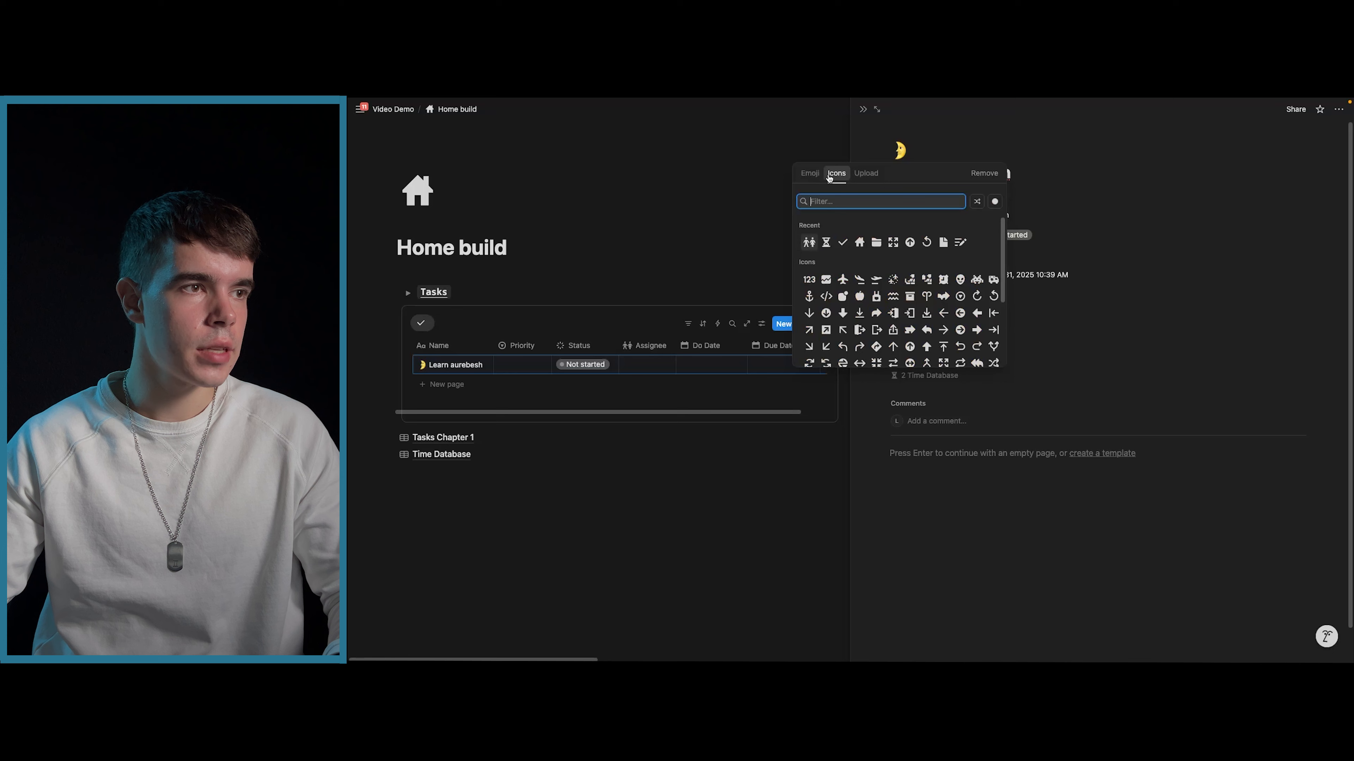
click(845, 243)
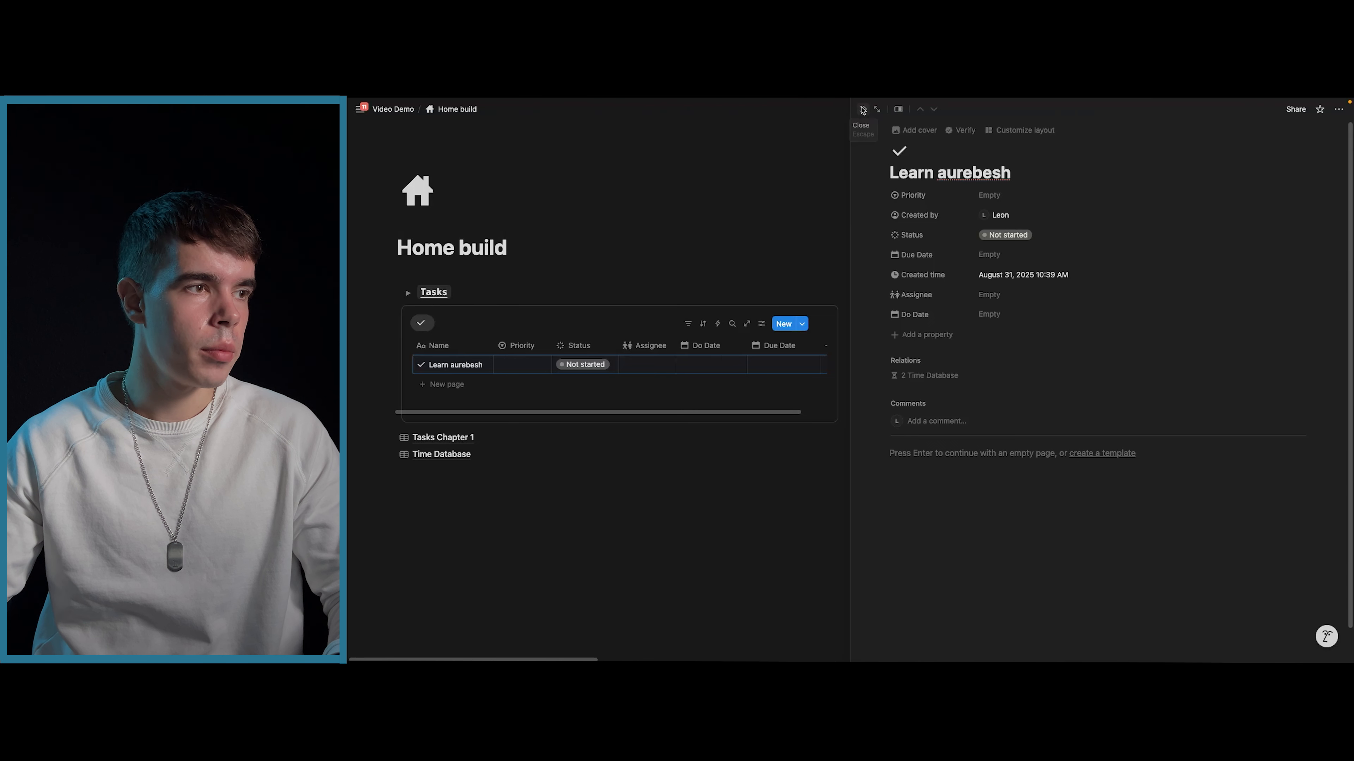
click(738, 248)
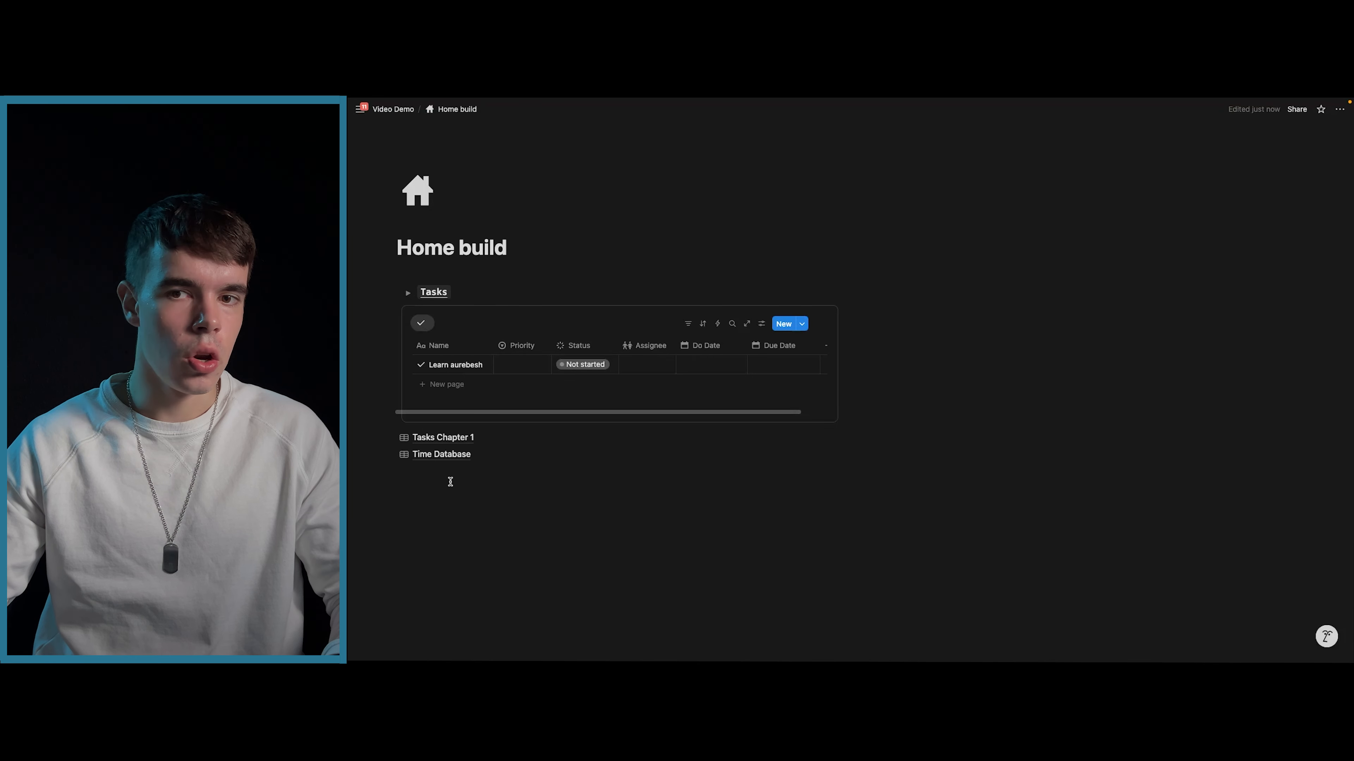
- Customize the layout of the "Learn aurebesh" task page and move its property group to the side panel
click(476, 365)
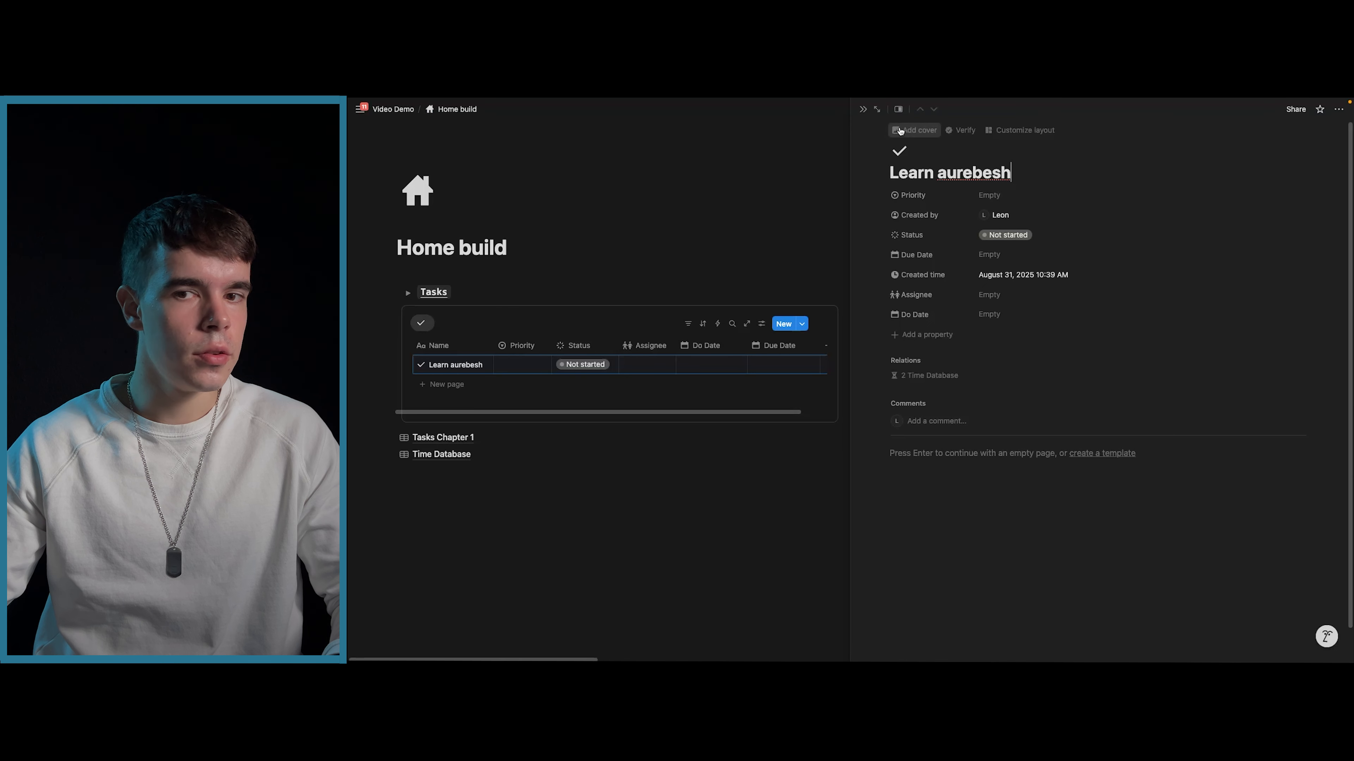
click(1020, 131)
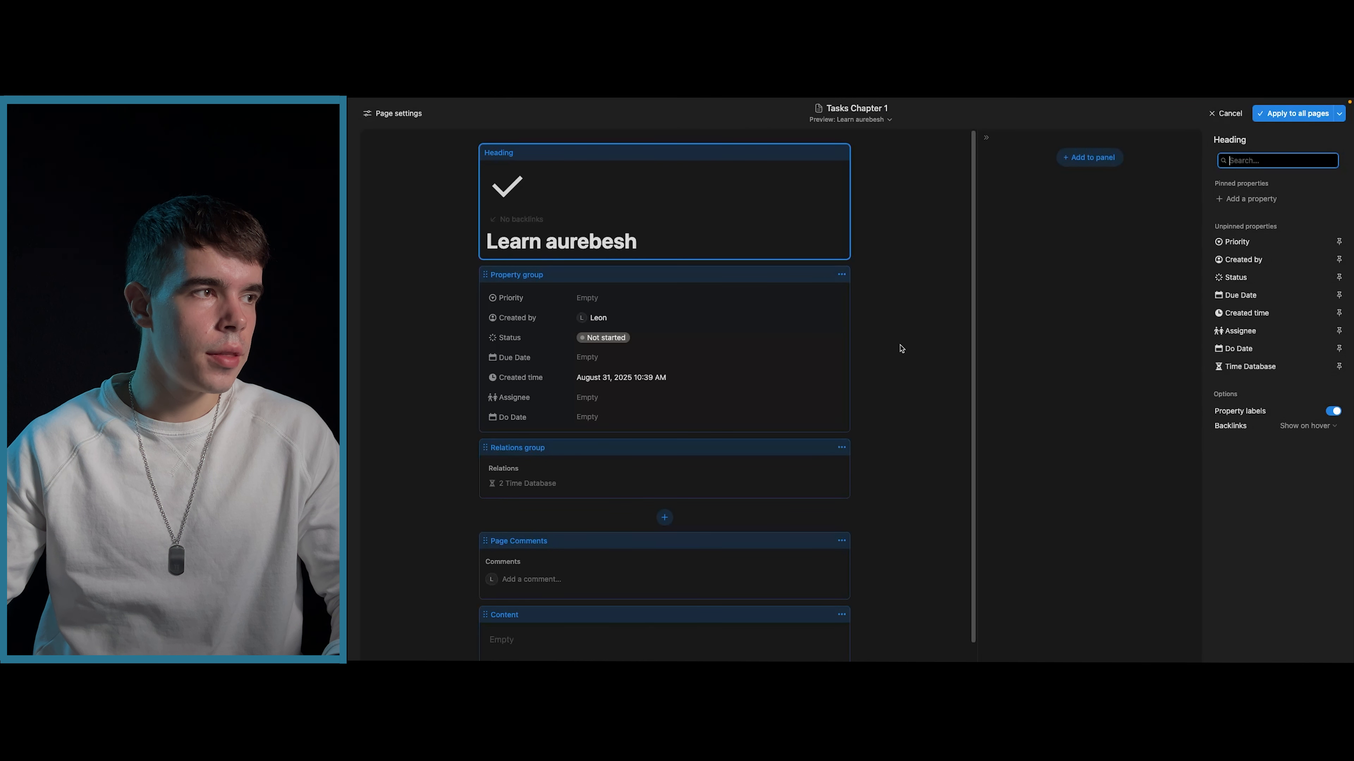
click(841, 274)
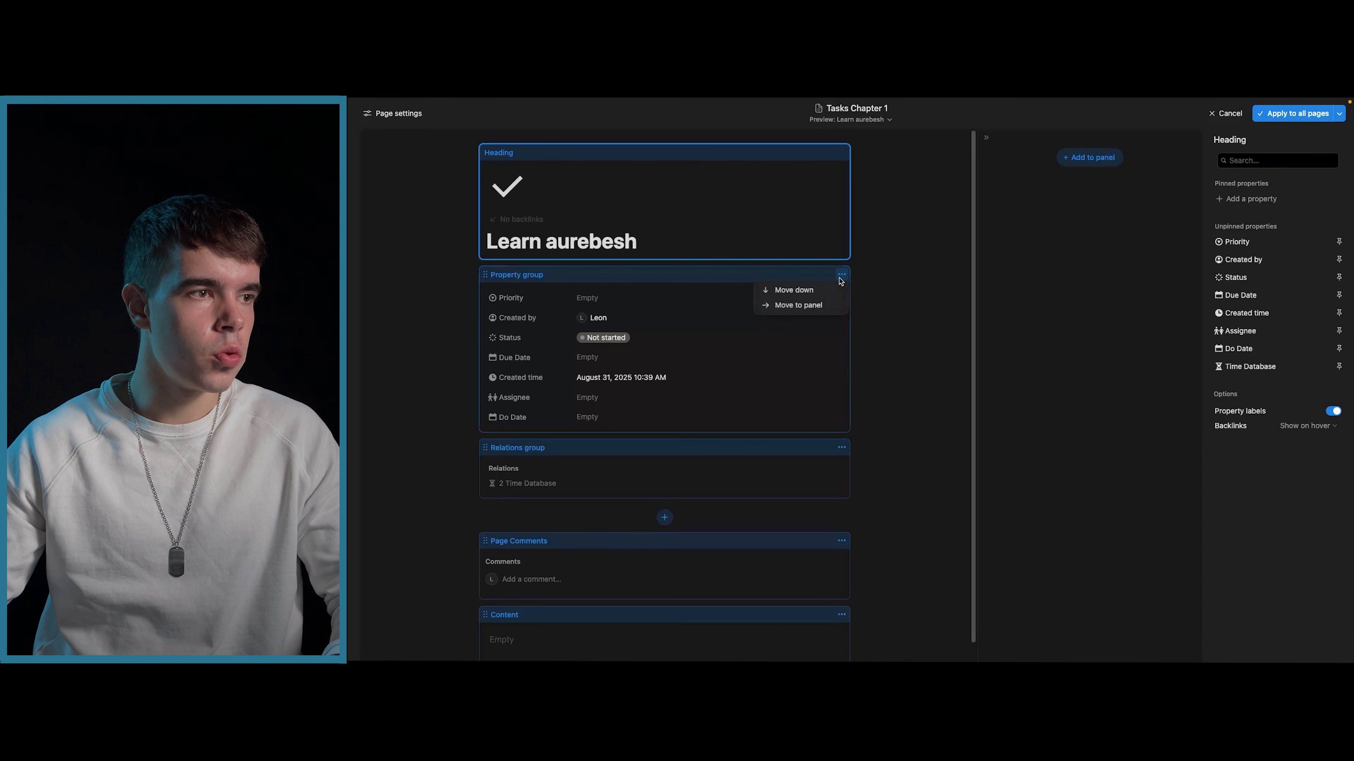
click(816, 306)
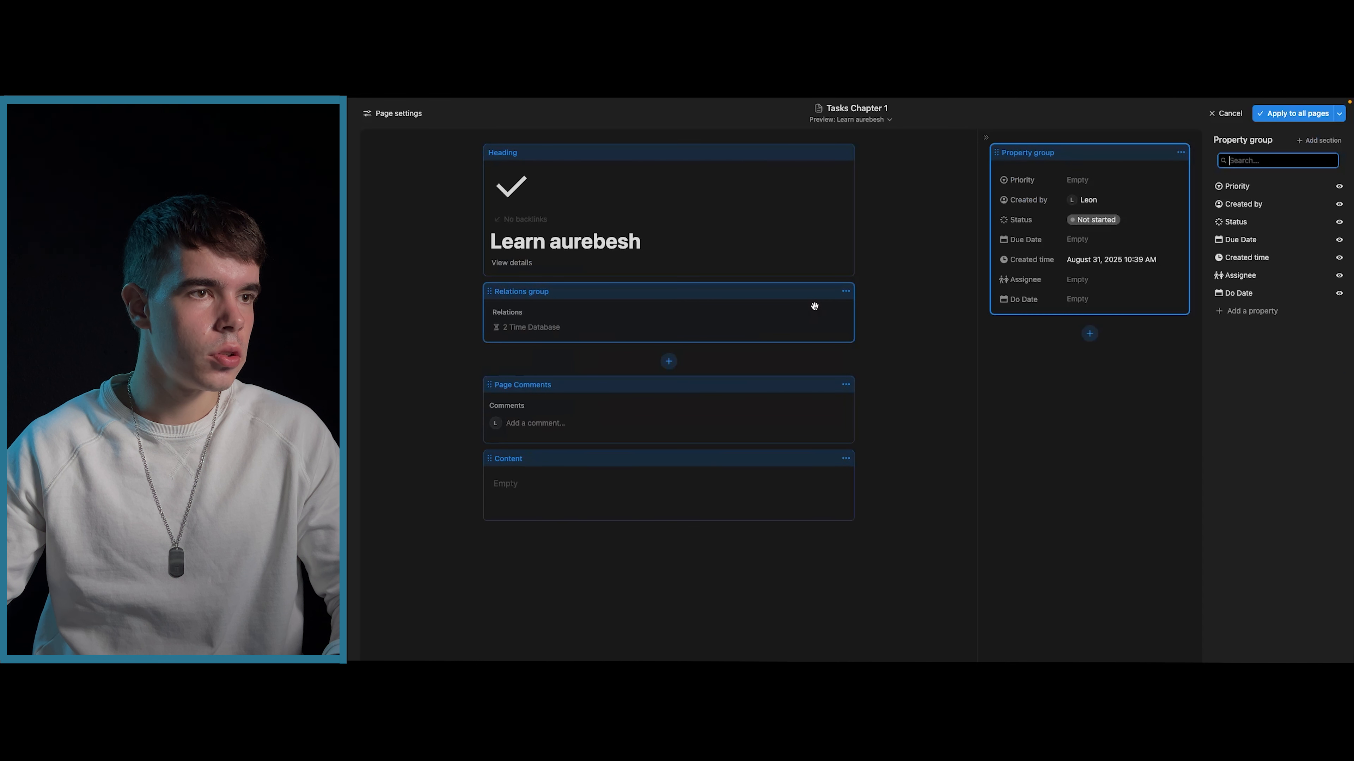
- Set the page layout's inline comments to Minimal, disable page discussions and enable full width
click(1006, 426)
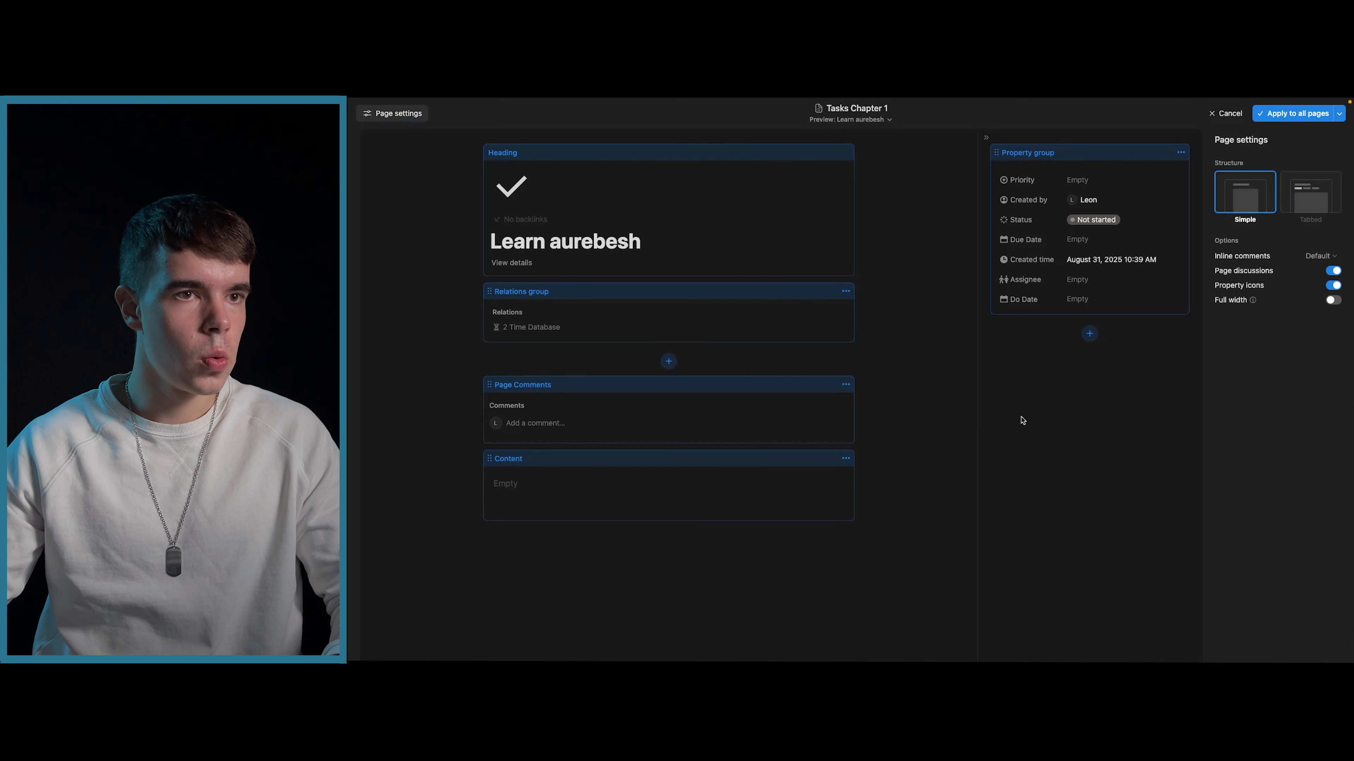
click(1319, 256)
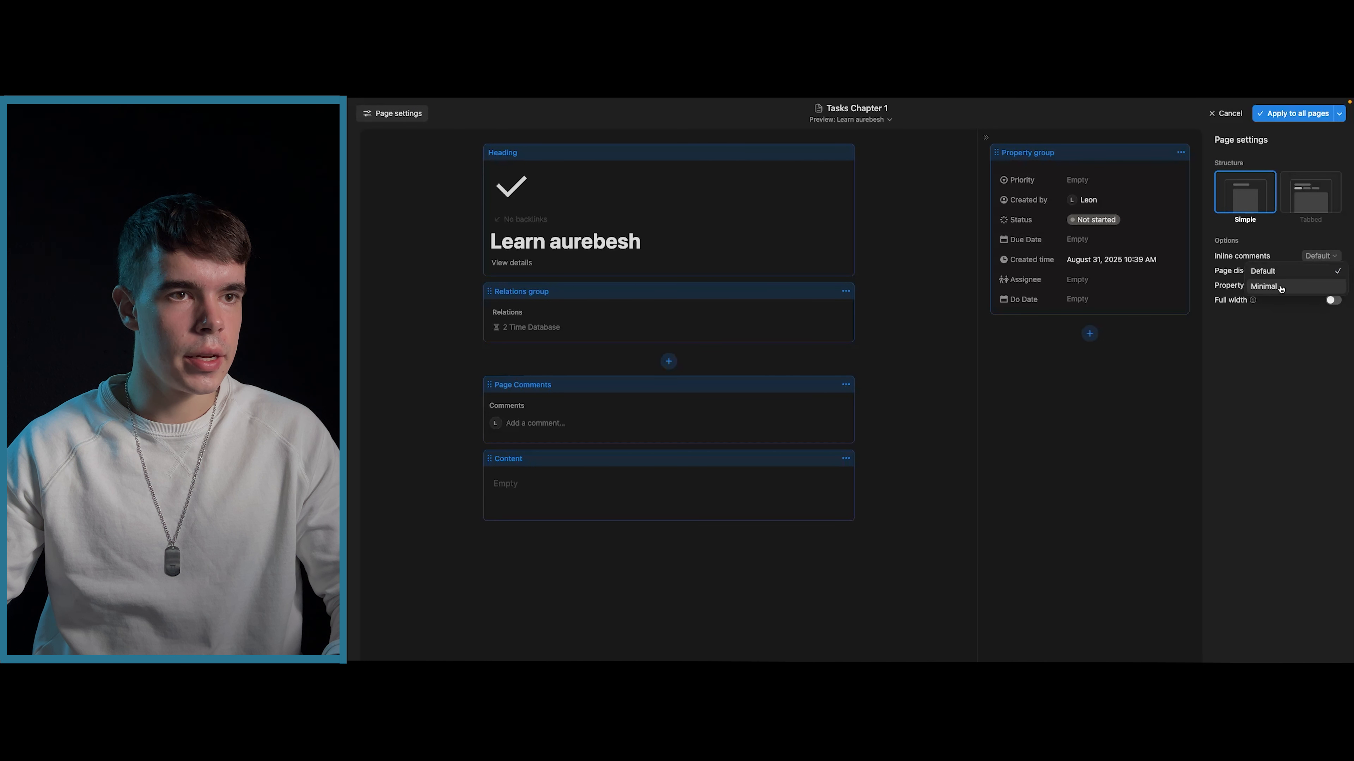
click(1281, 287)
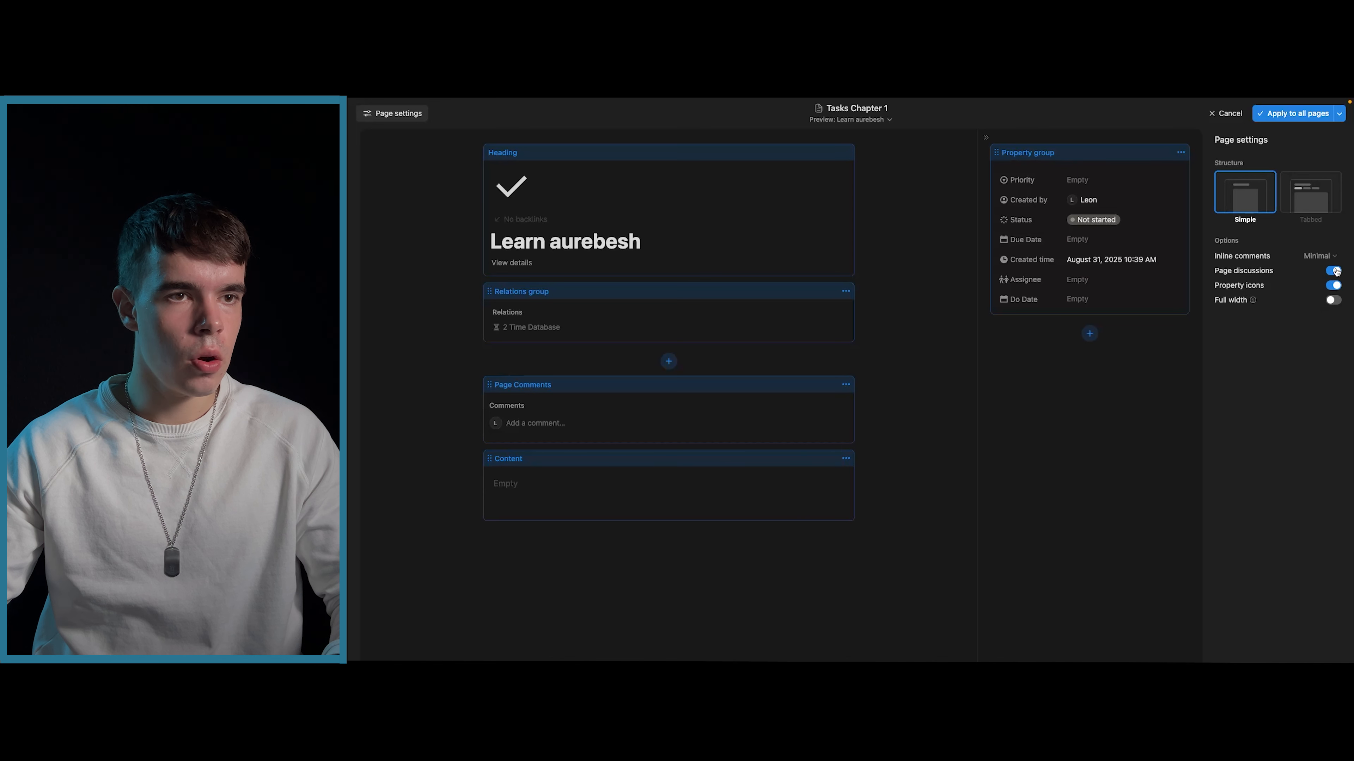
click(1333, 271)
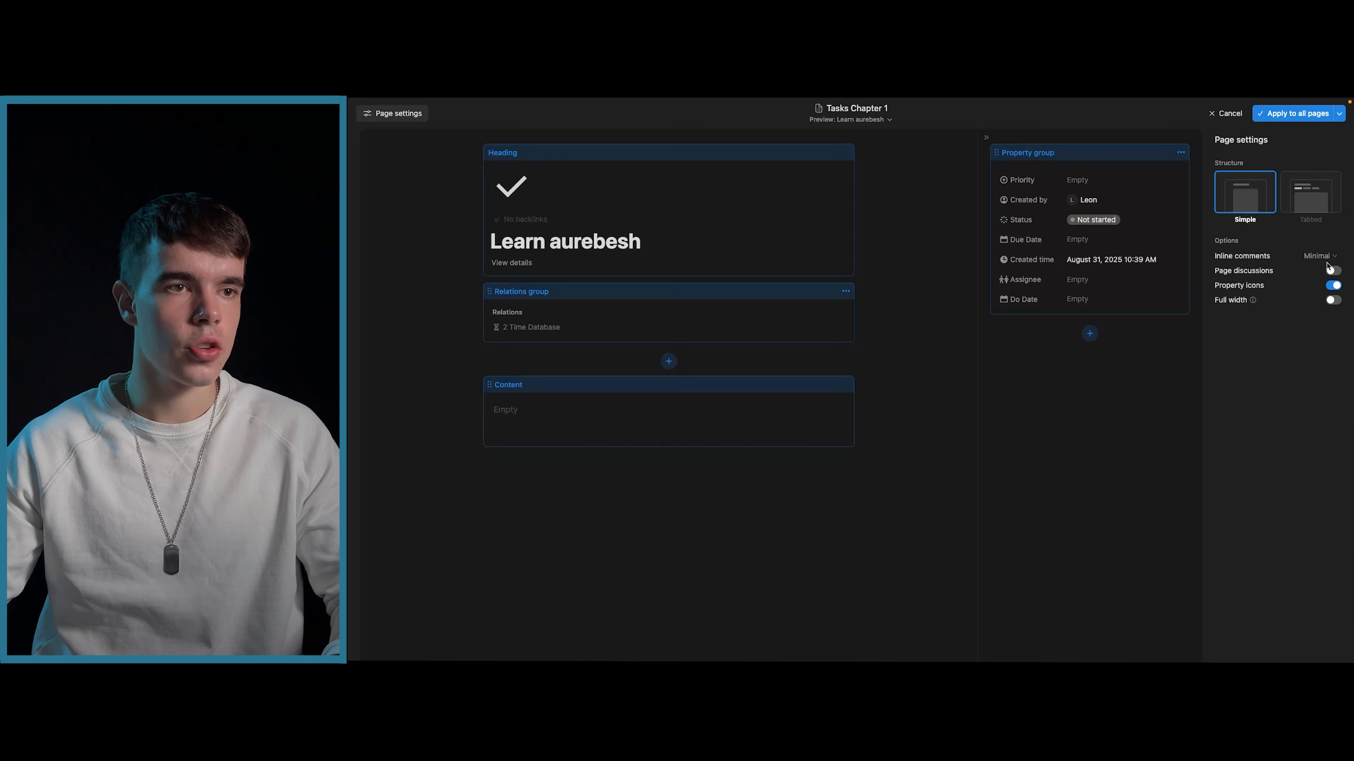
click(1331, 301)
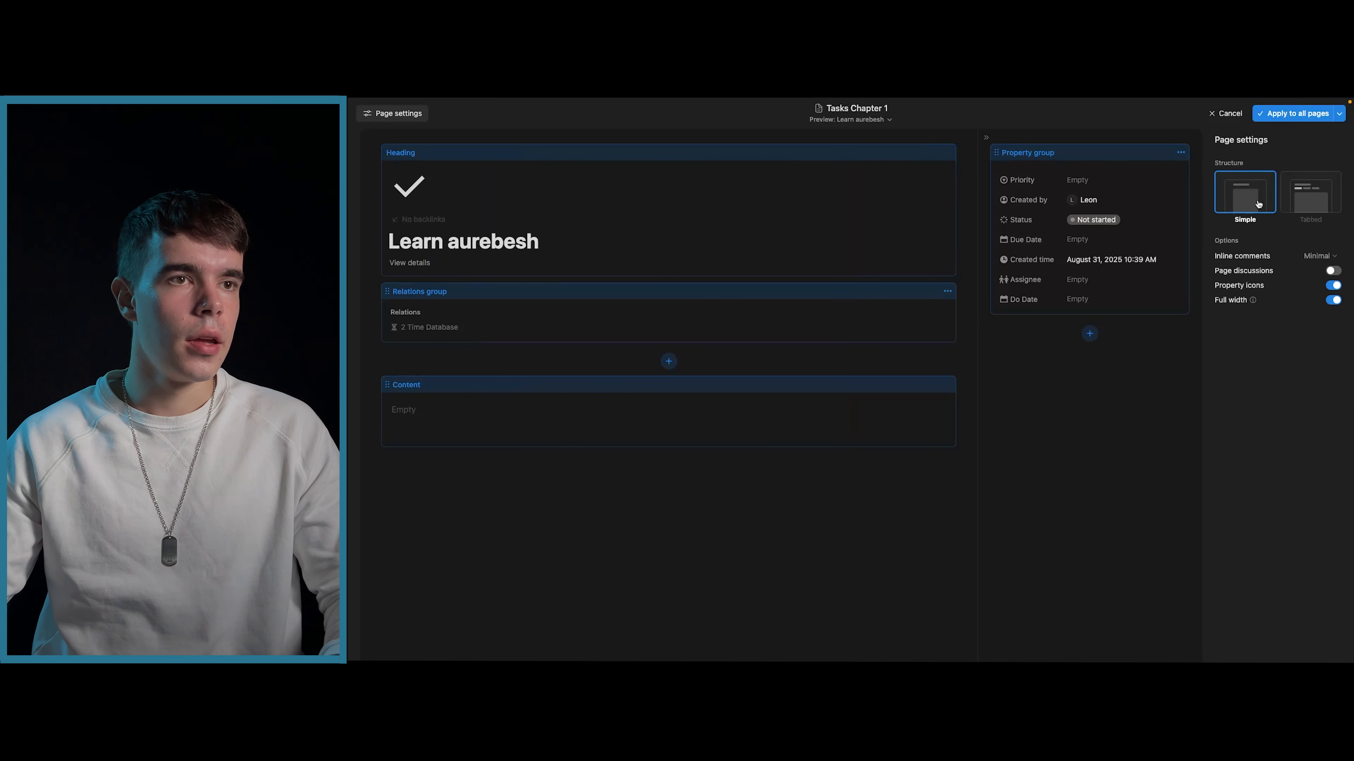
- Try the Tabbed page structure and switch back to Simple
click(1307, 199)
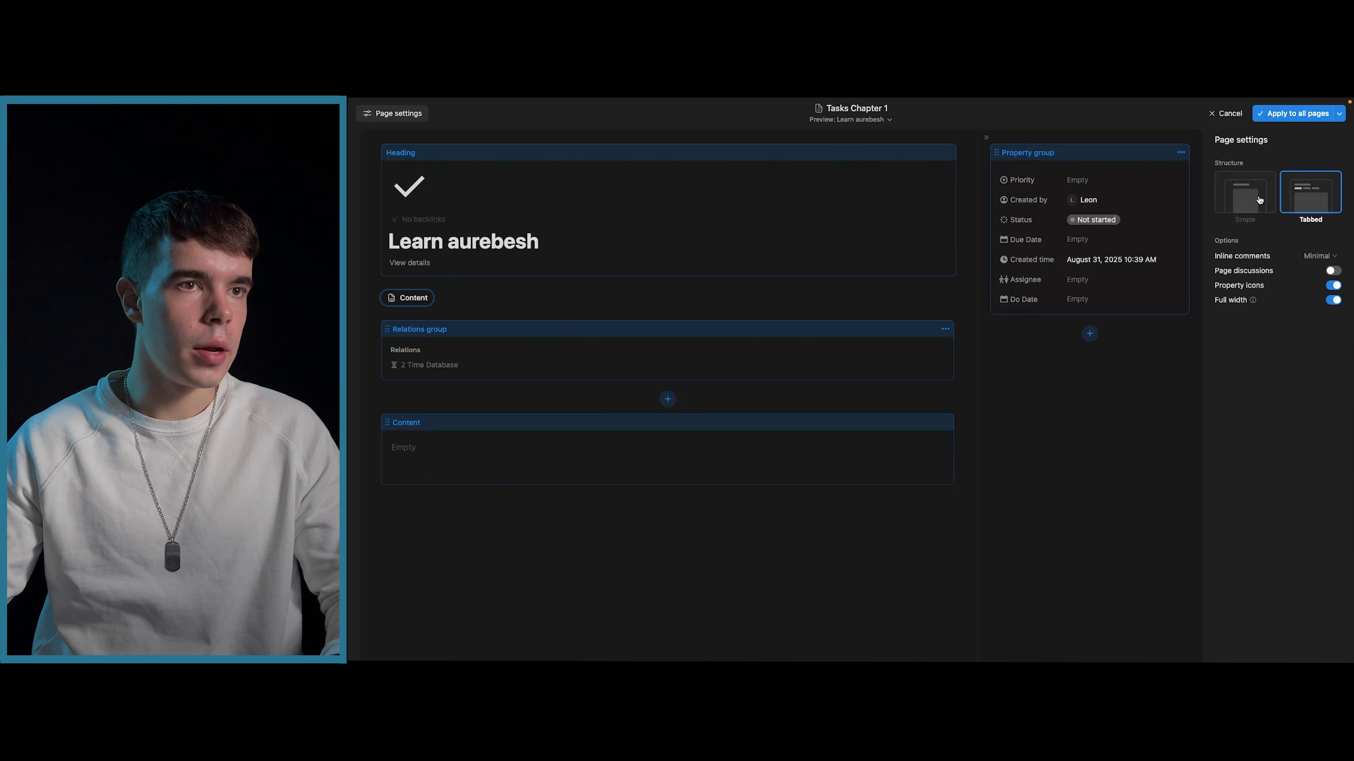
click(1243, 195)
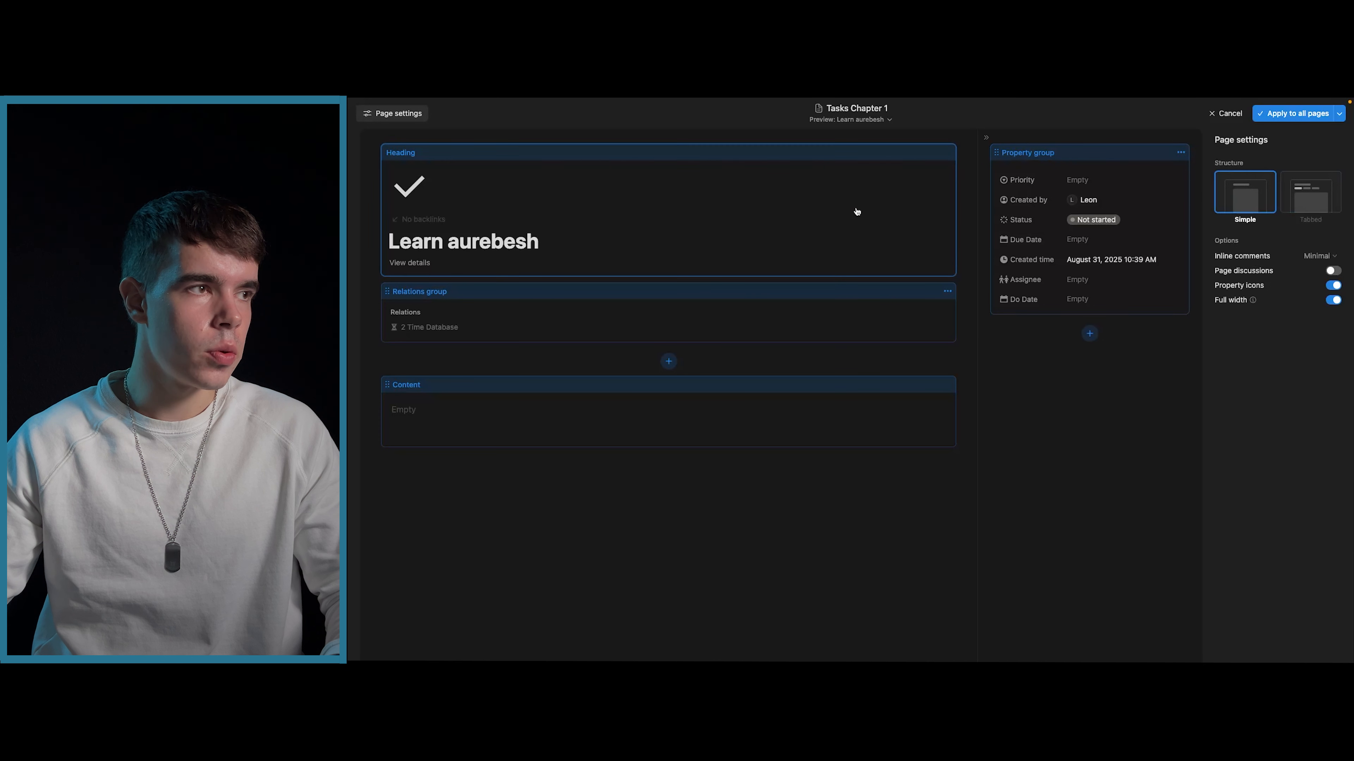
- Pin the Priority, Status, Do Date and Due Date properties to the page heading
click(817, 223)
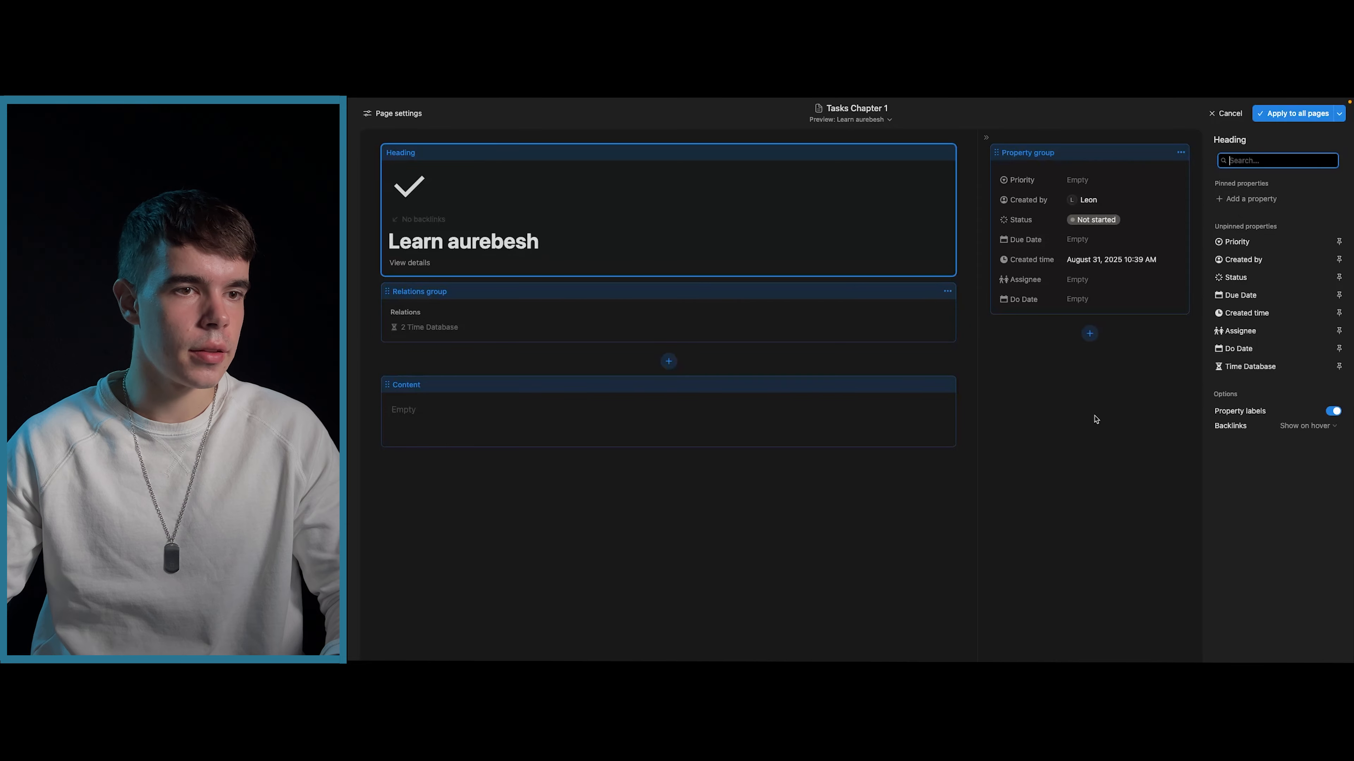
click(1283, 426)
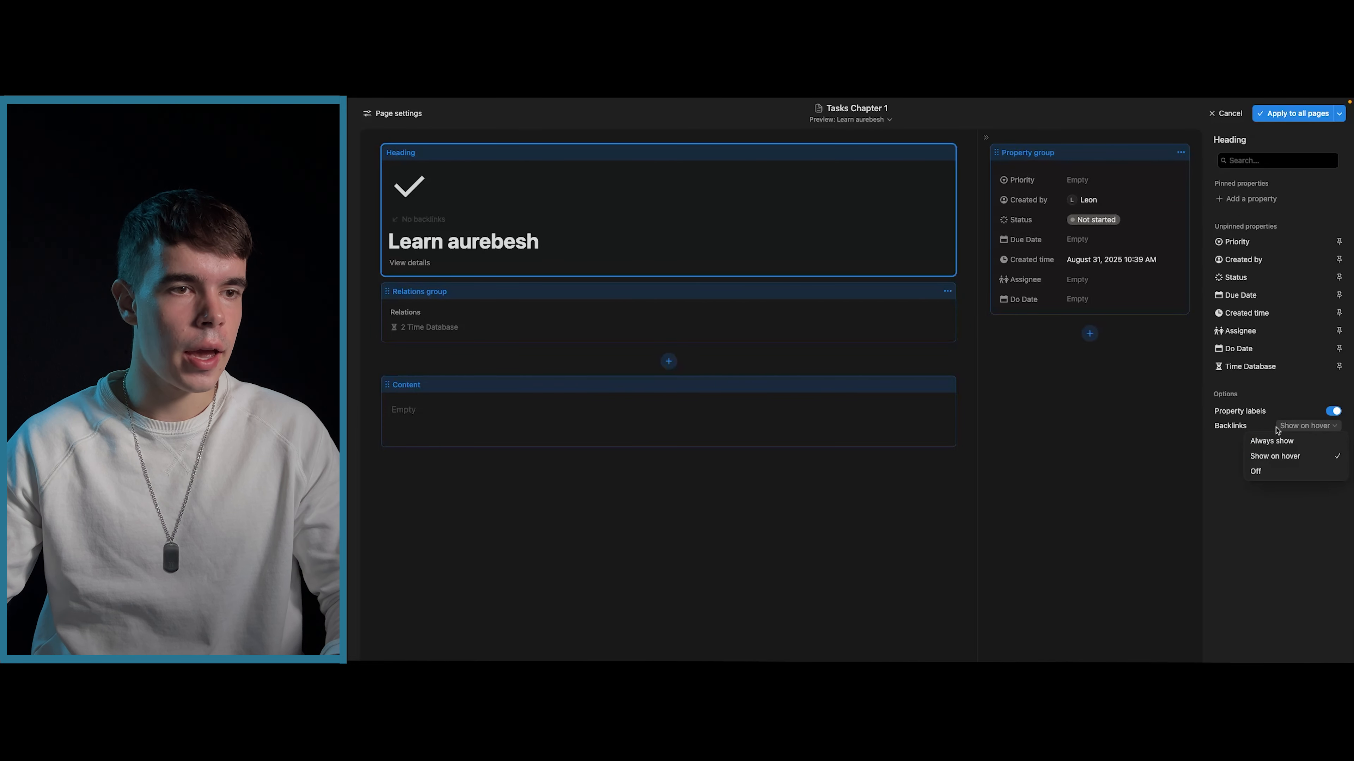
click(1232, 447)
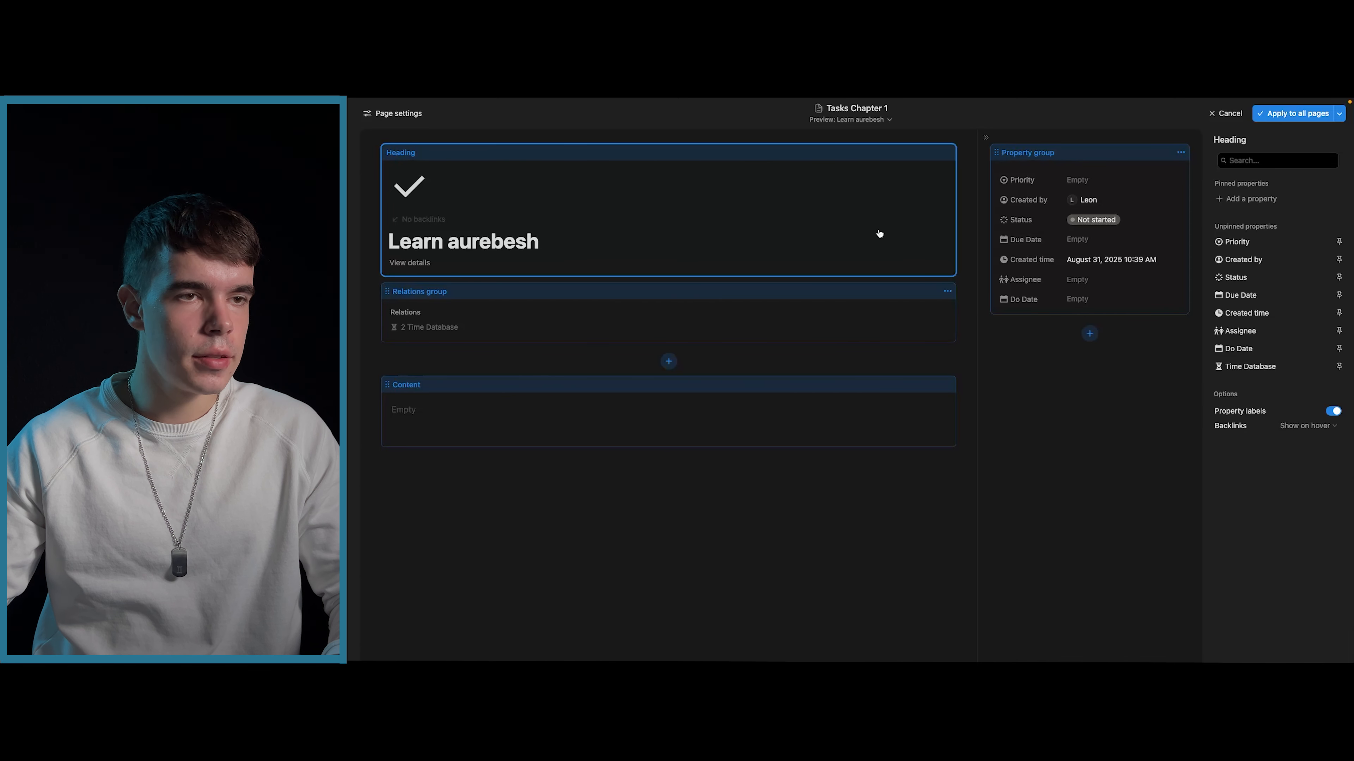
click(1339, 243)
click(1339, 278)
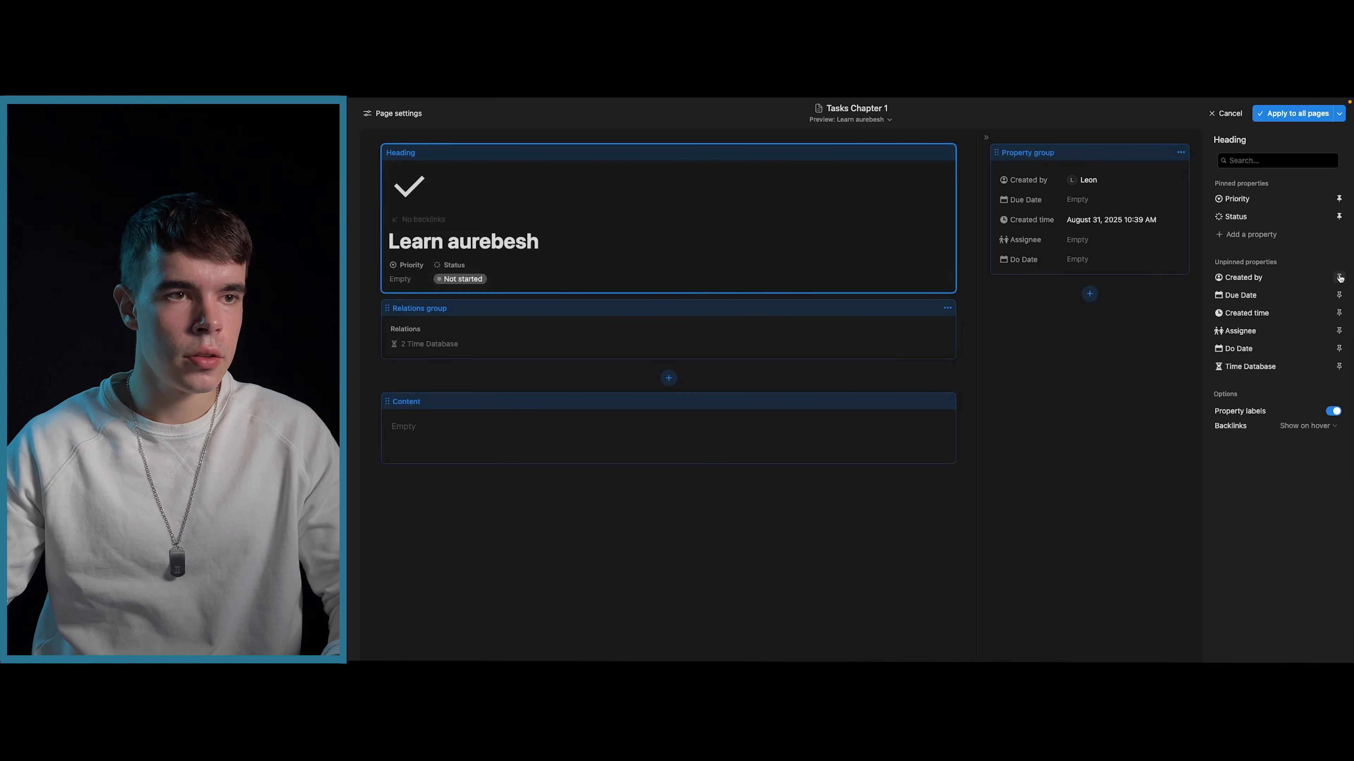
click(1339, 348)
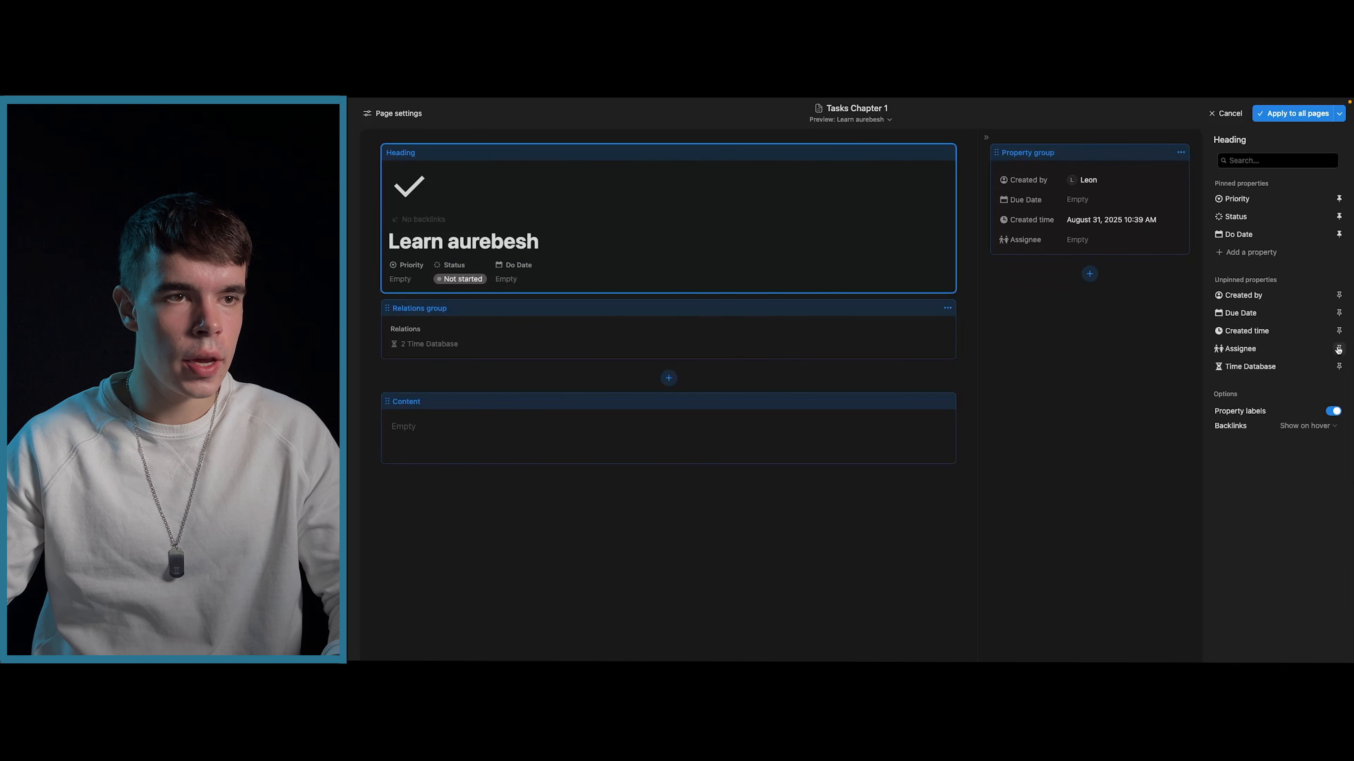
click(1338, 313)
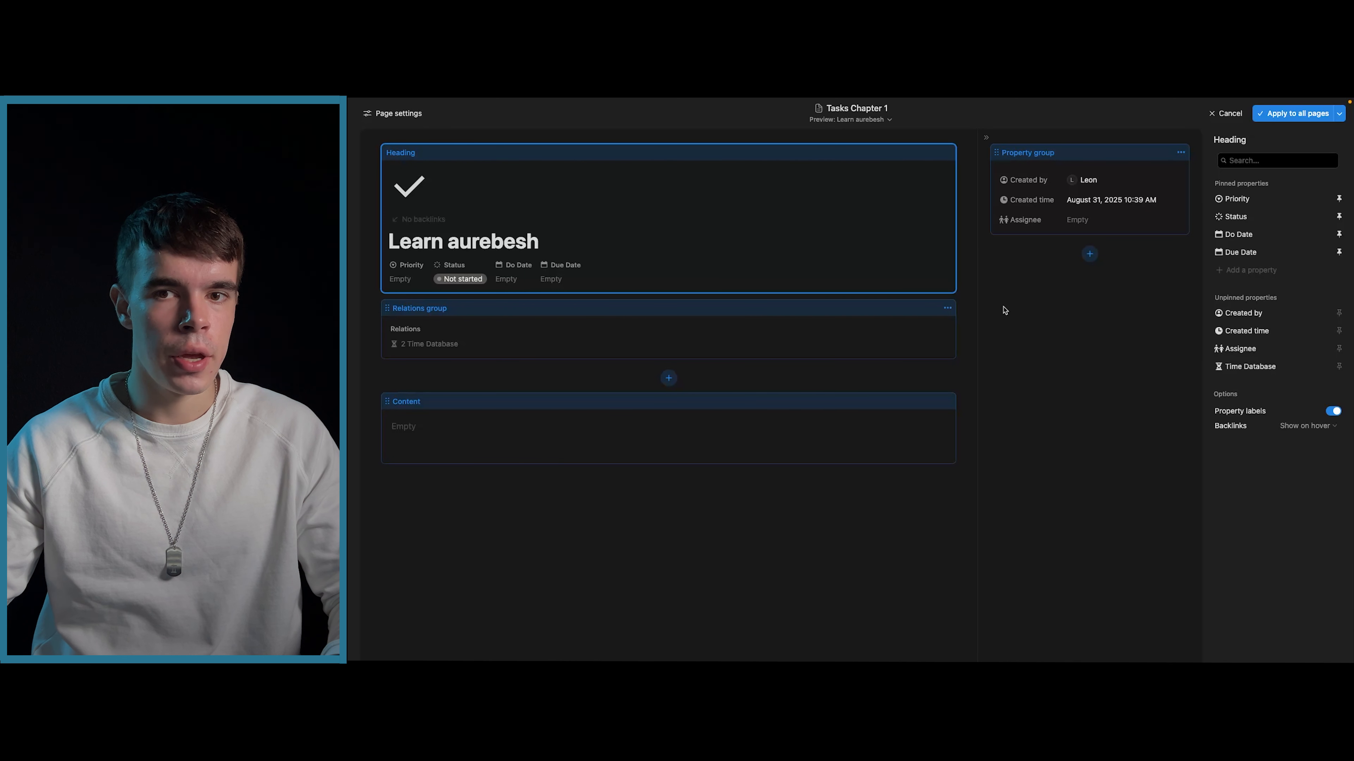
- Add a "Standard properties" section to the property group and place Assignee first in it
click(1049, 156)
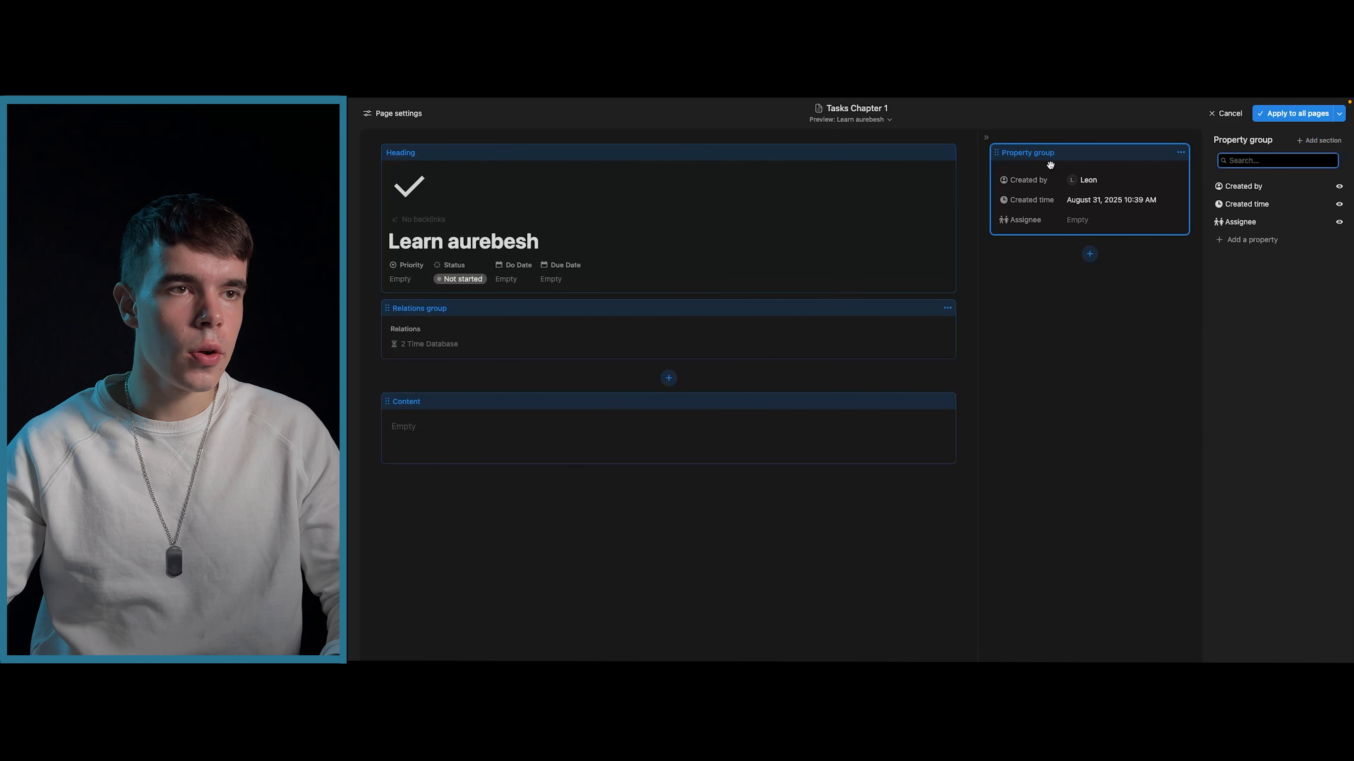
click(1311, 147)
text(Standard properties)
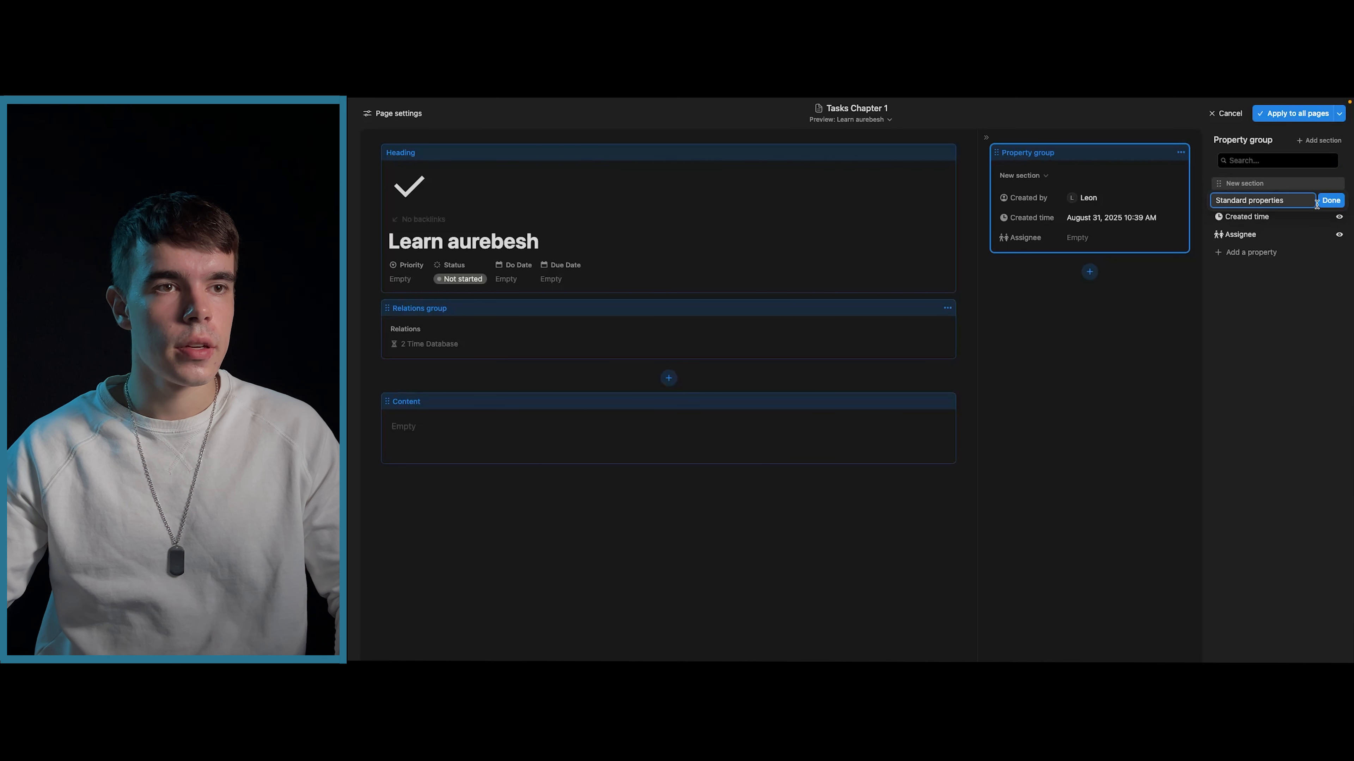
key(Return)
drag(1263, 237, 1264, 200)
- Add a "Background properties" section, placing it below Standard properties so that it holds Created by and Created time
click(1304, 148)
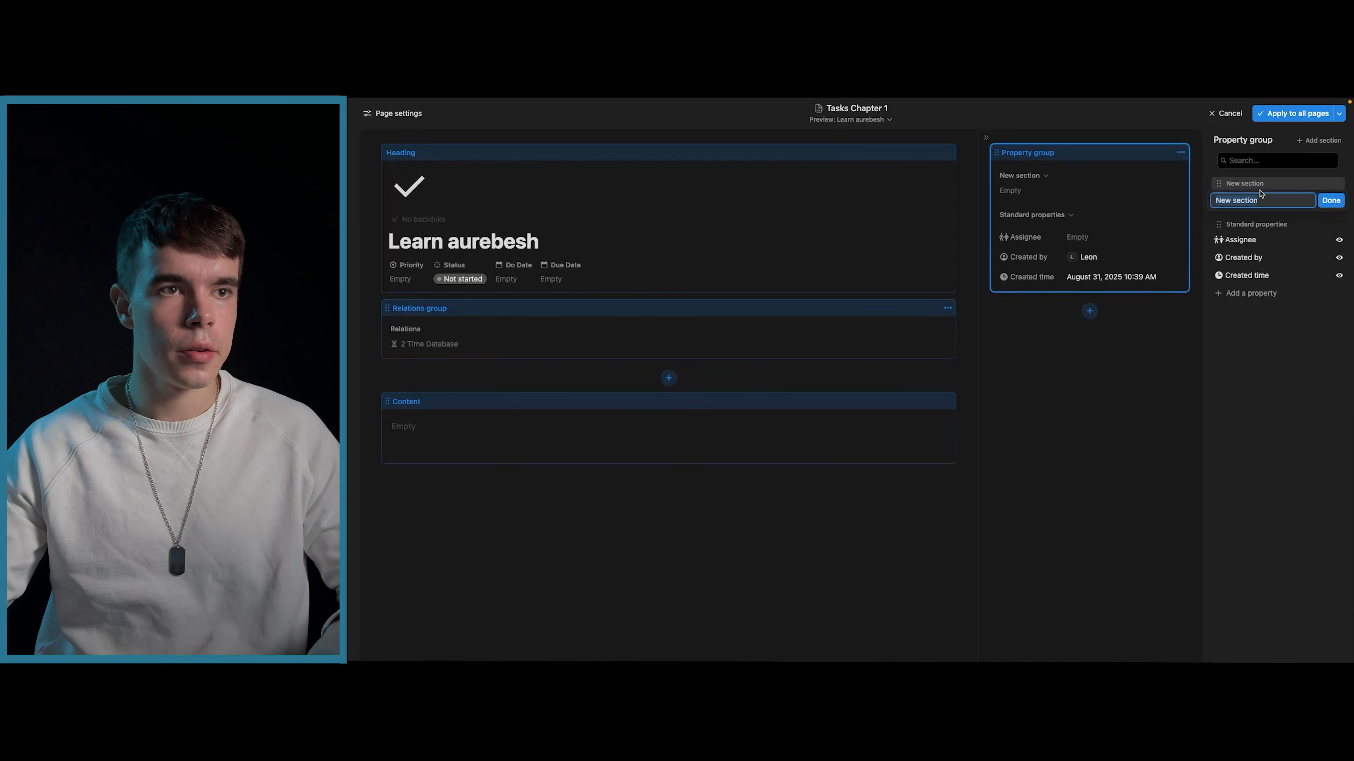
text(Background properties)
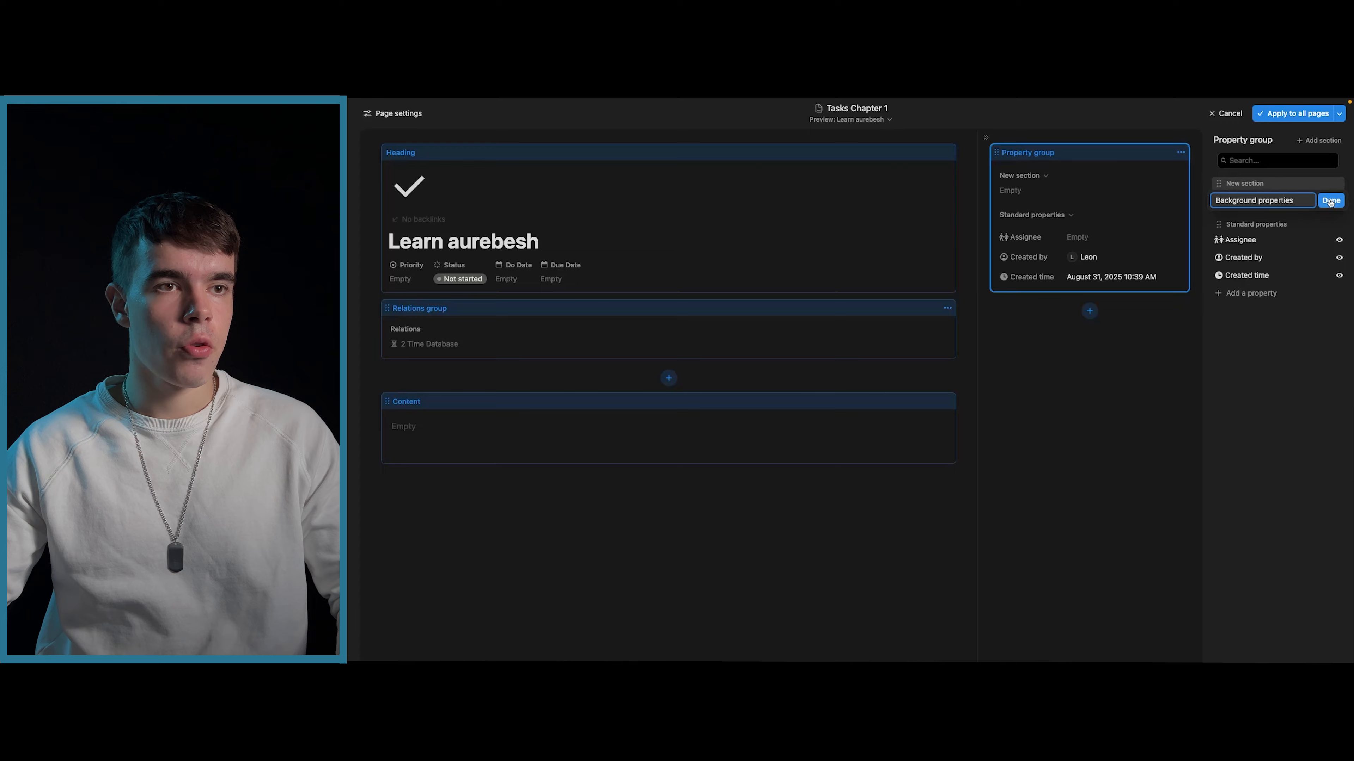
click(1330, 200)
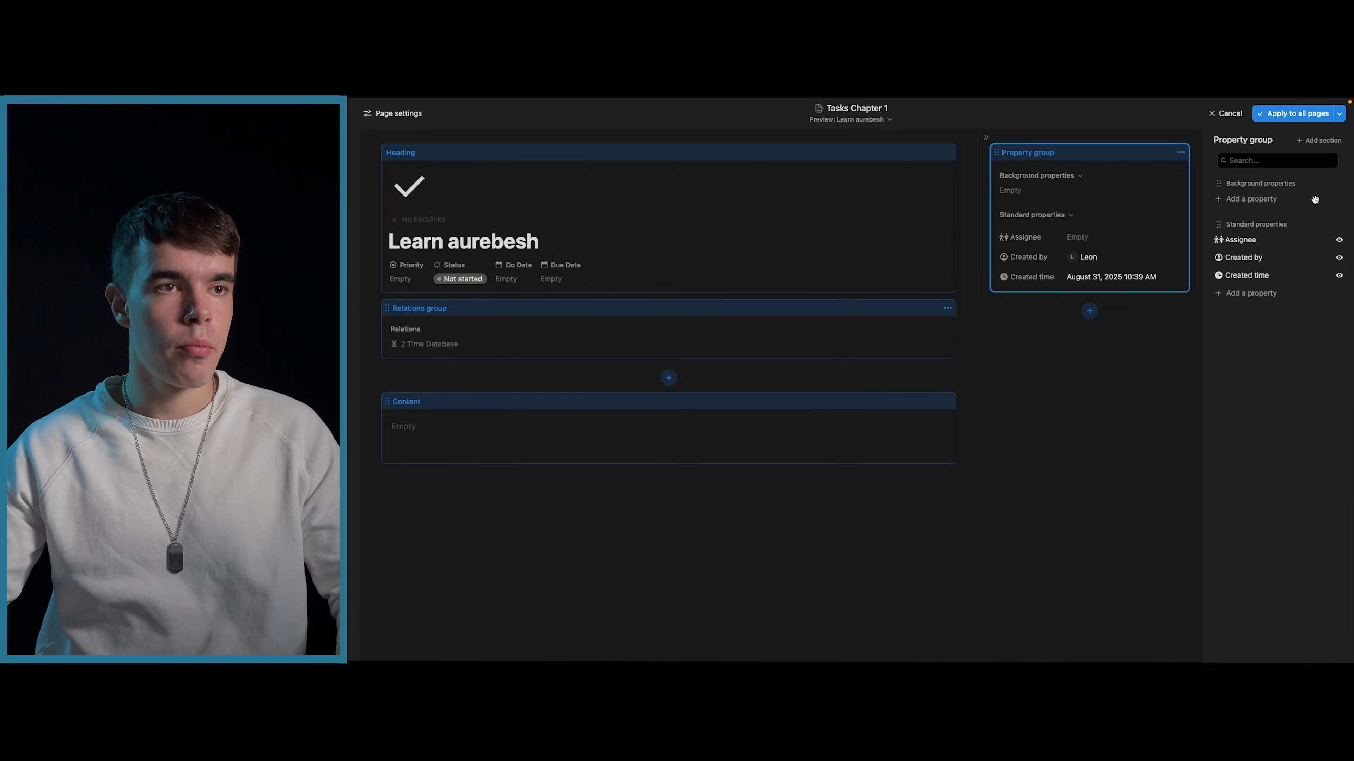
drag(1278, 188, 1256, 290)
drag(1243, 216, 1268, 284)
drag(1263, 218, 1266, 260)
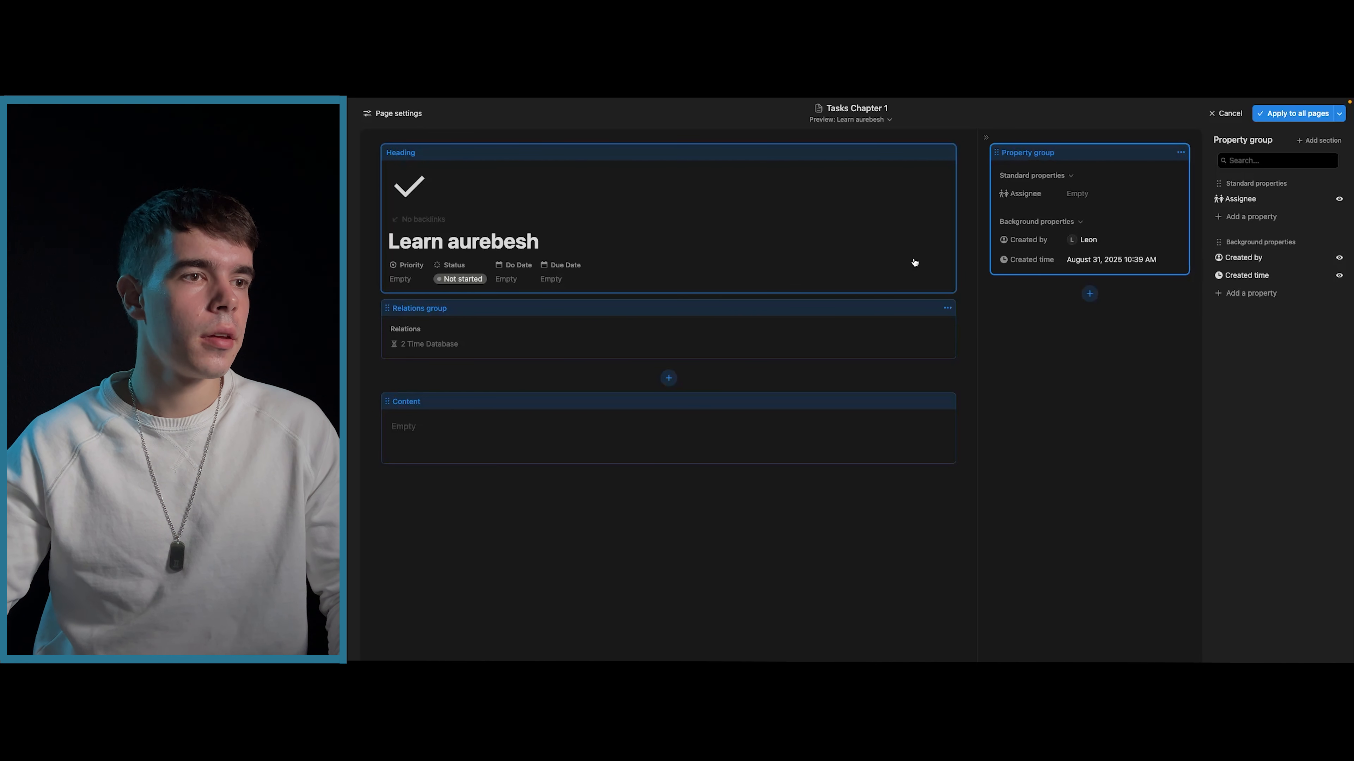
- Set the page structure to Tabbed and add a tab for the related Time Database
click(1011, 320)
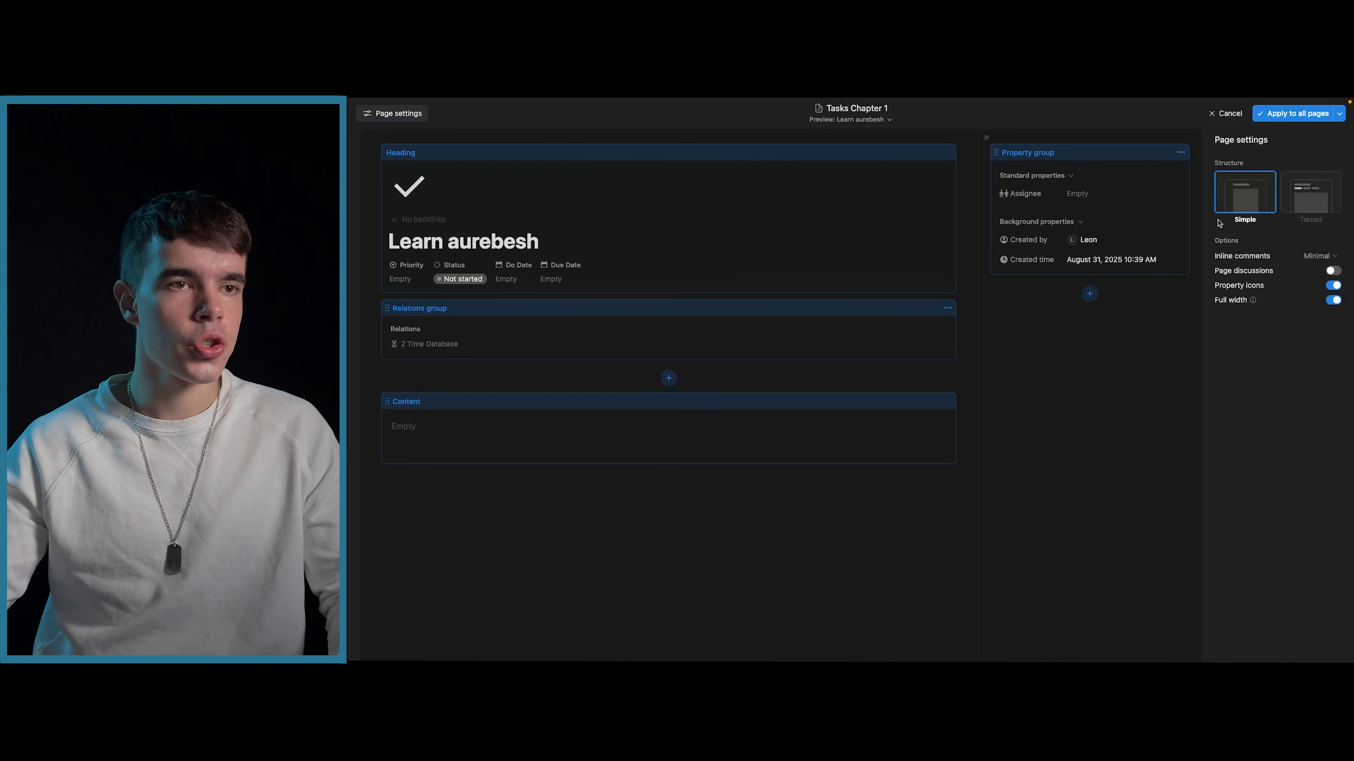
click(1310, 196)
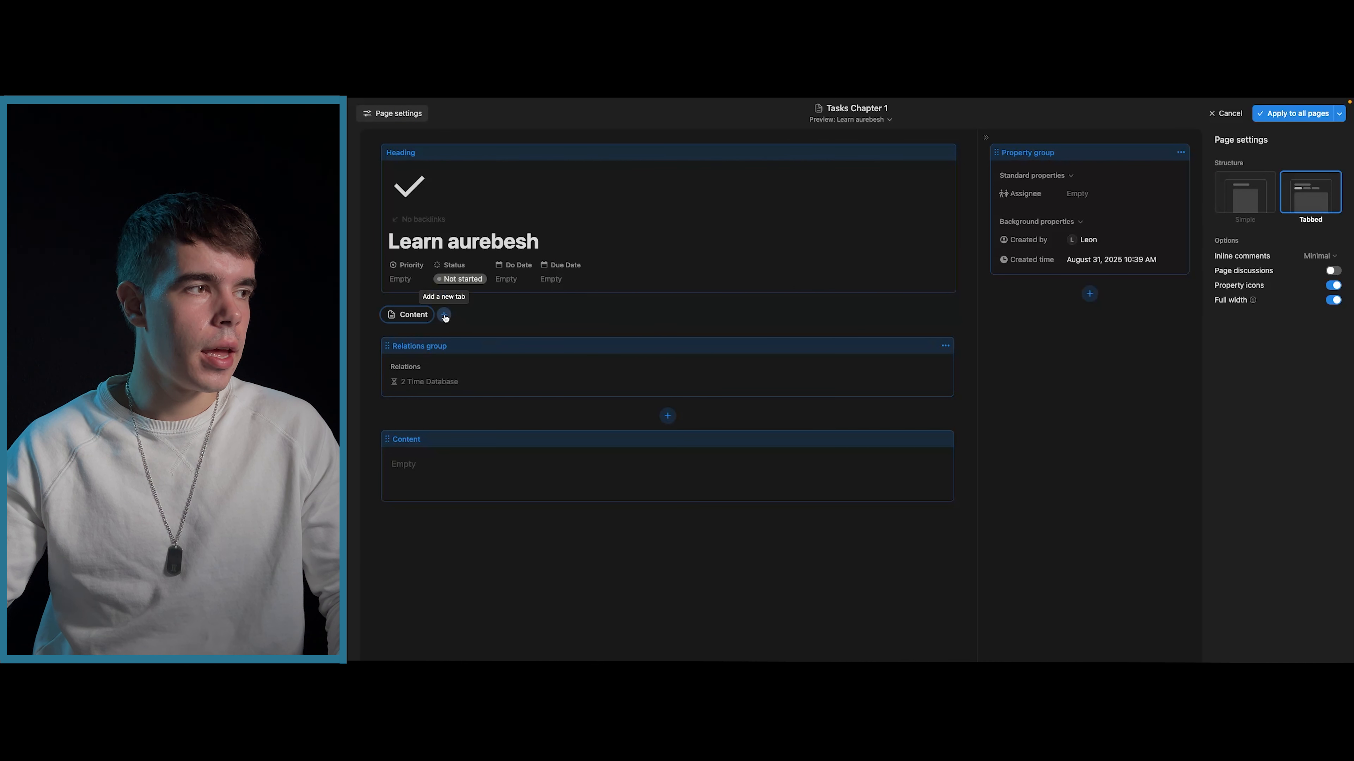
click(444, 314)
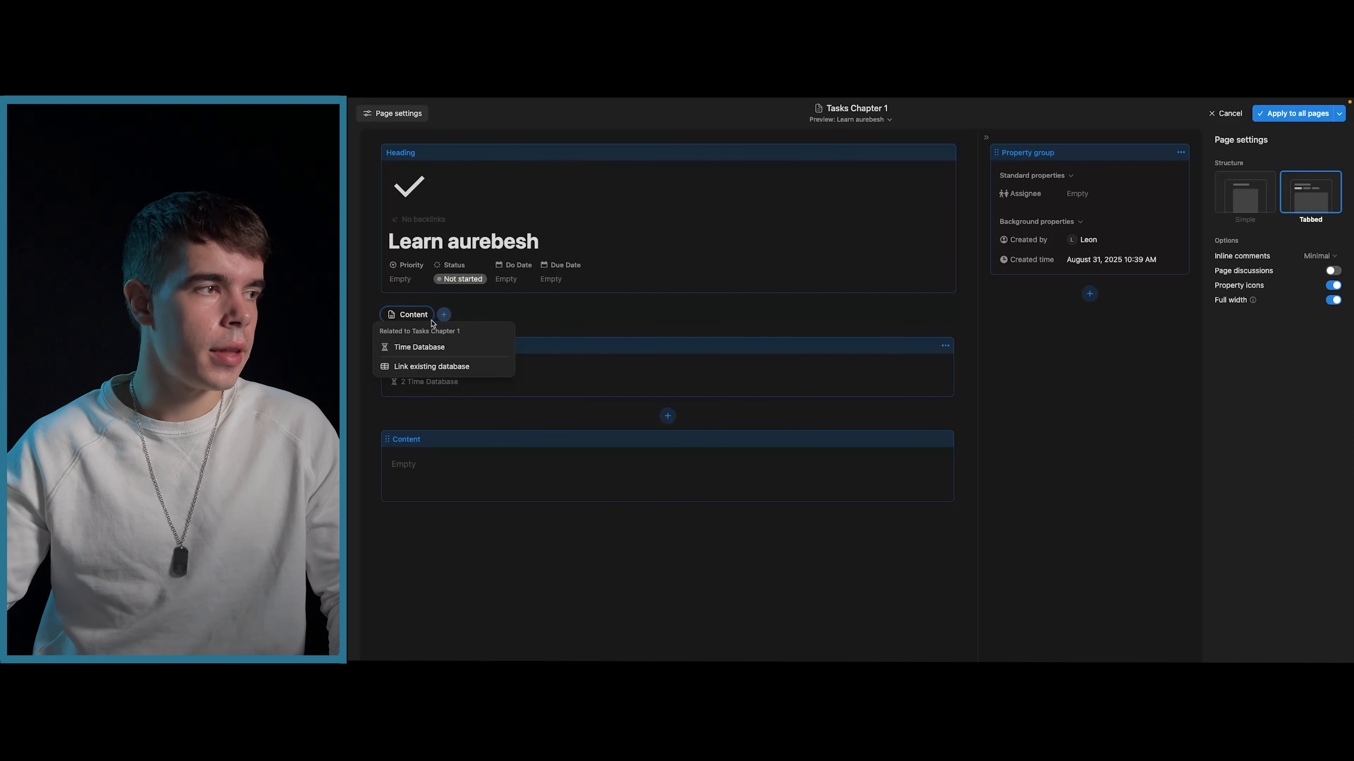
click(432, 347)
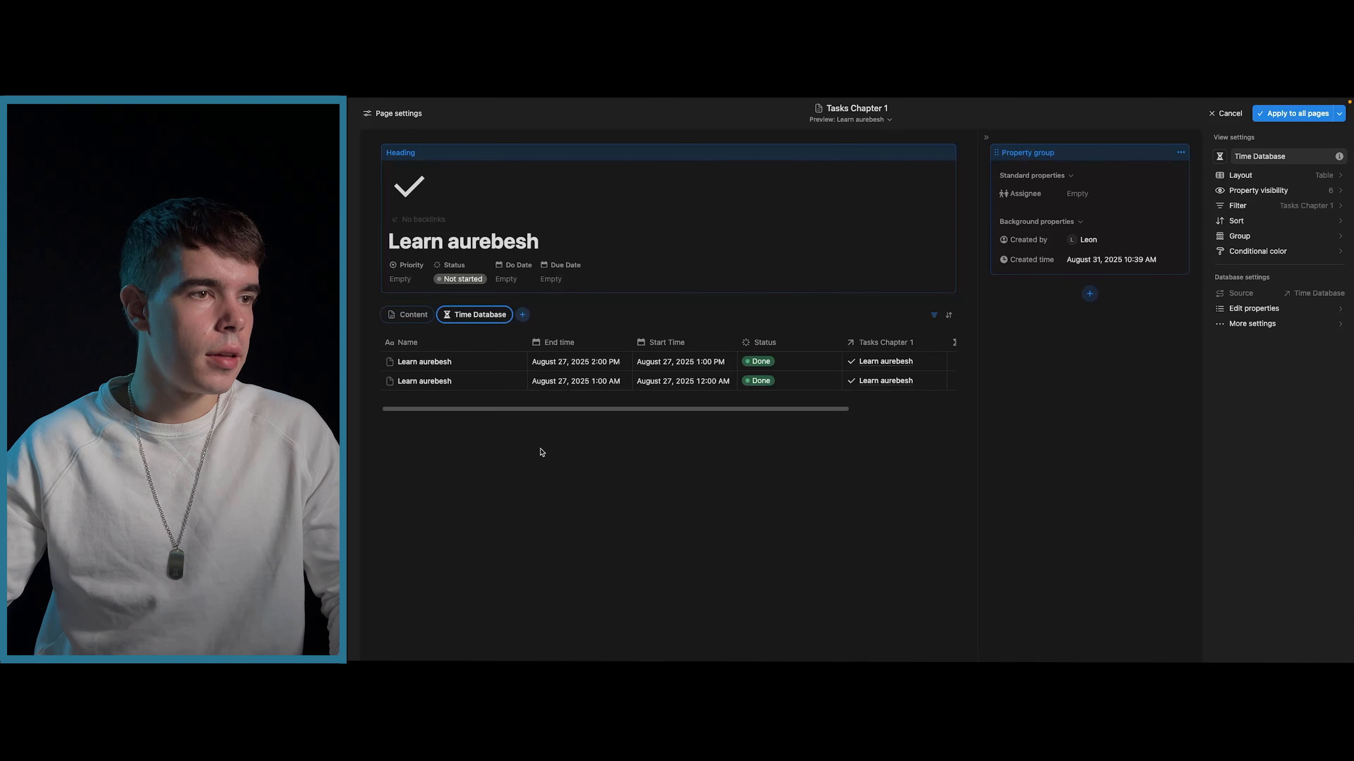
- Sort the Time Database tab by Status ascending with Start Time ascending as the second sort
click(1260, 222)
click(1251, 230)
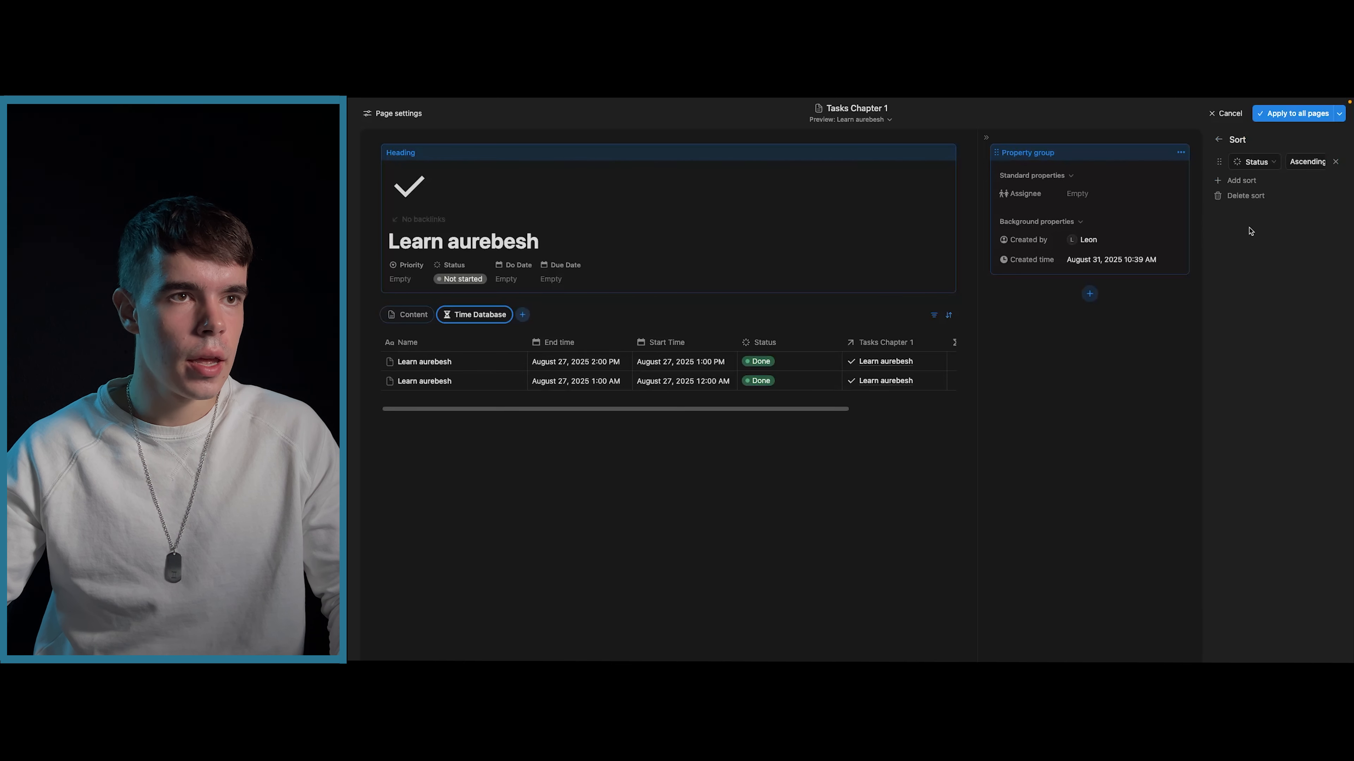
click(1253, 183)
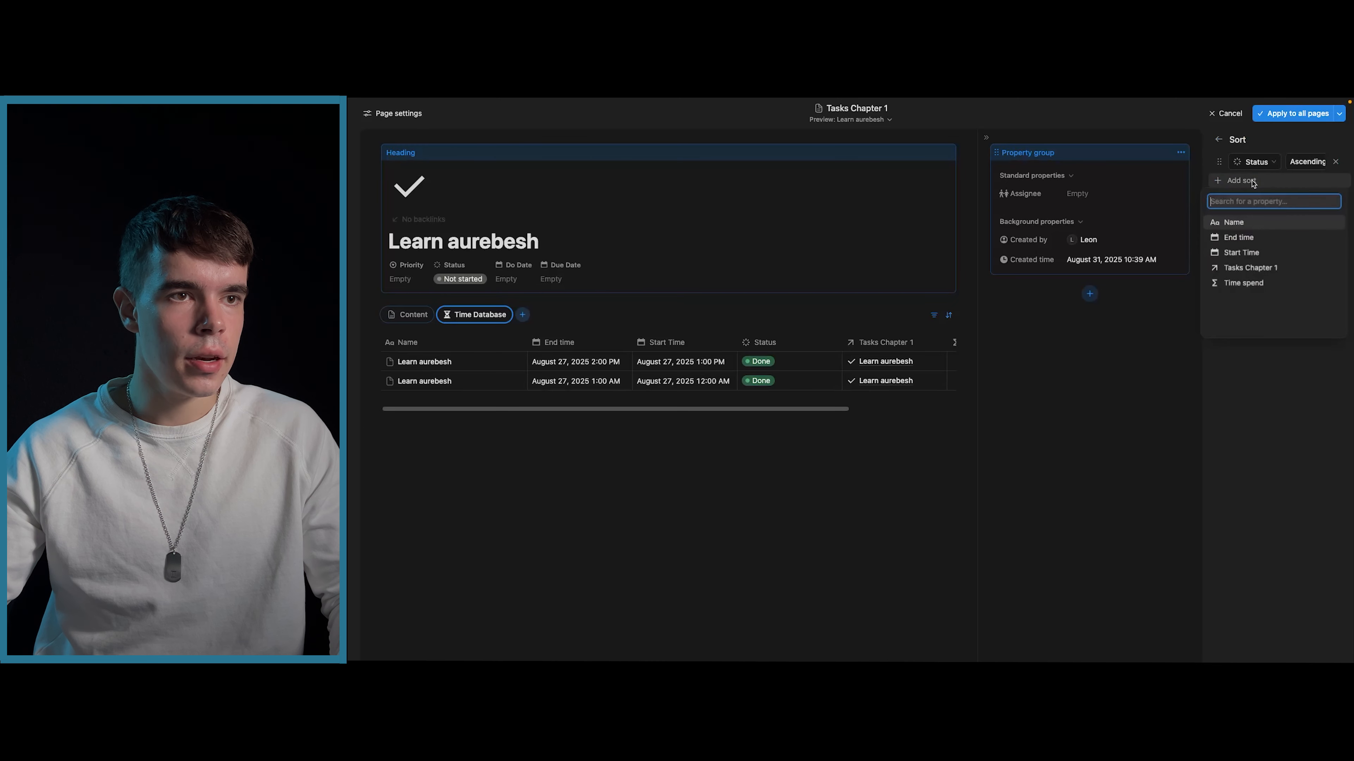
click(1246, 253)
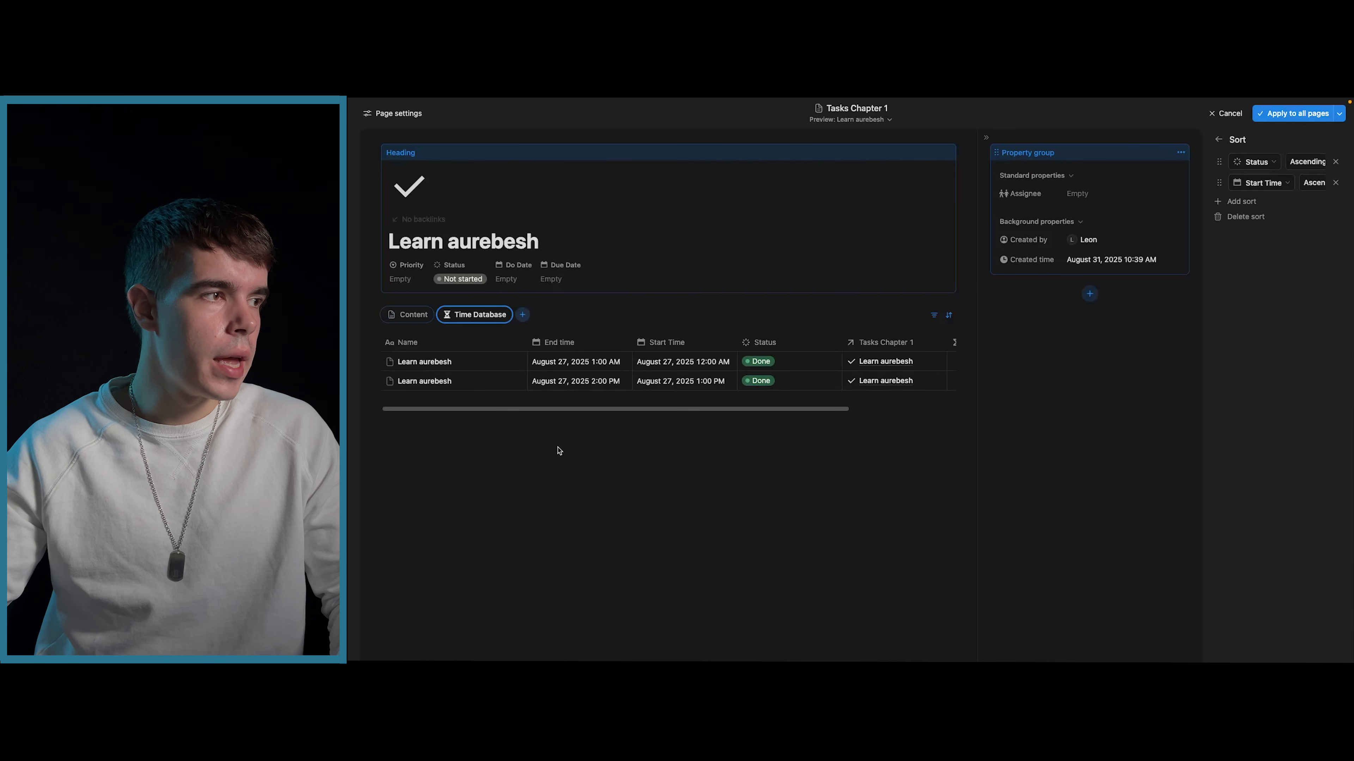
- Compare the Content and Time Database tabs of the task page layout
click(409, 315)
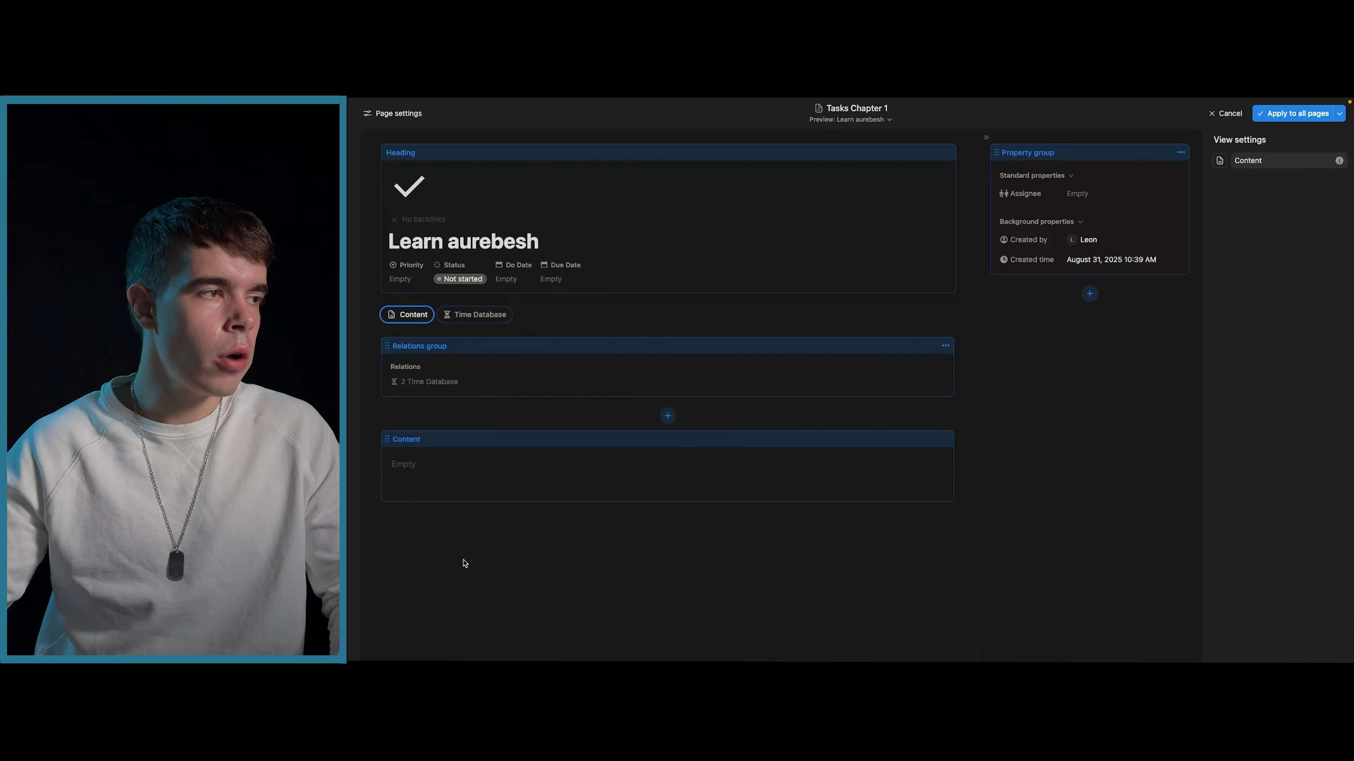
click(471, 318)
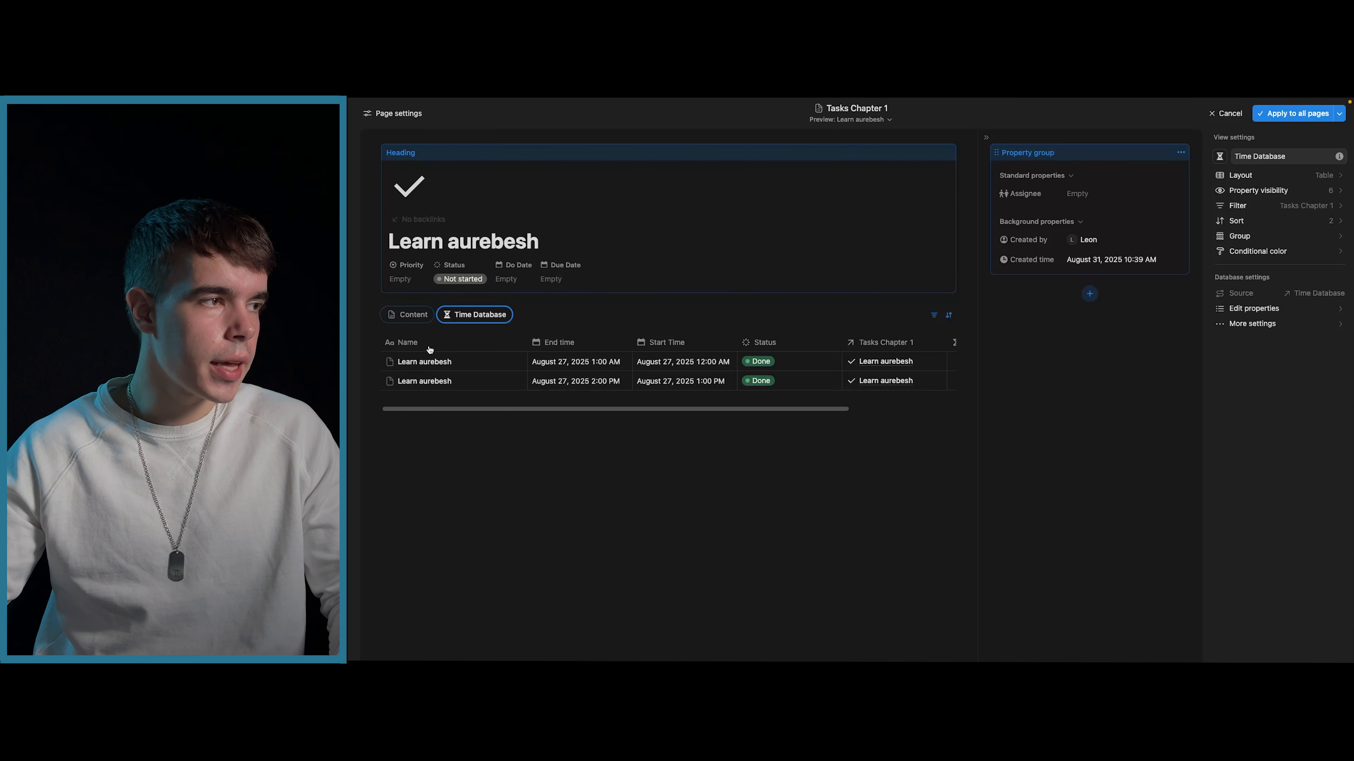
click(414, 317)
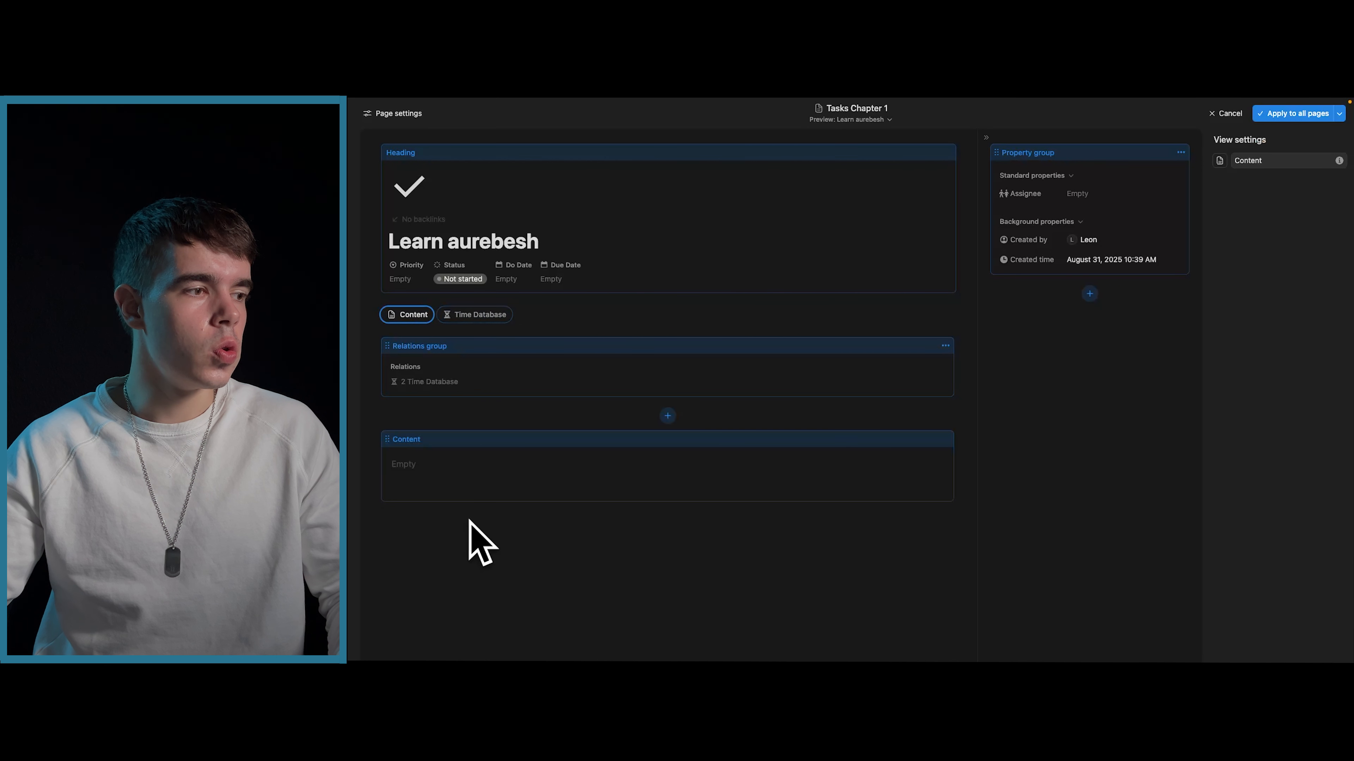
- Hide the Tasks Chapter 1 property in the Time Database tab and move the Status column directly after Name
click(478, 319)
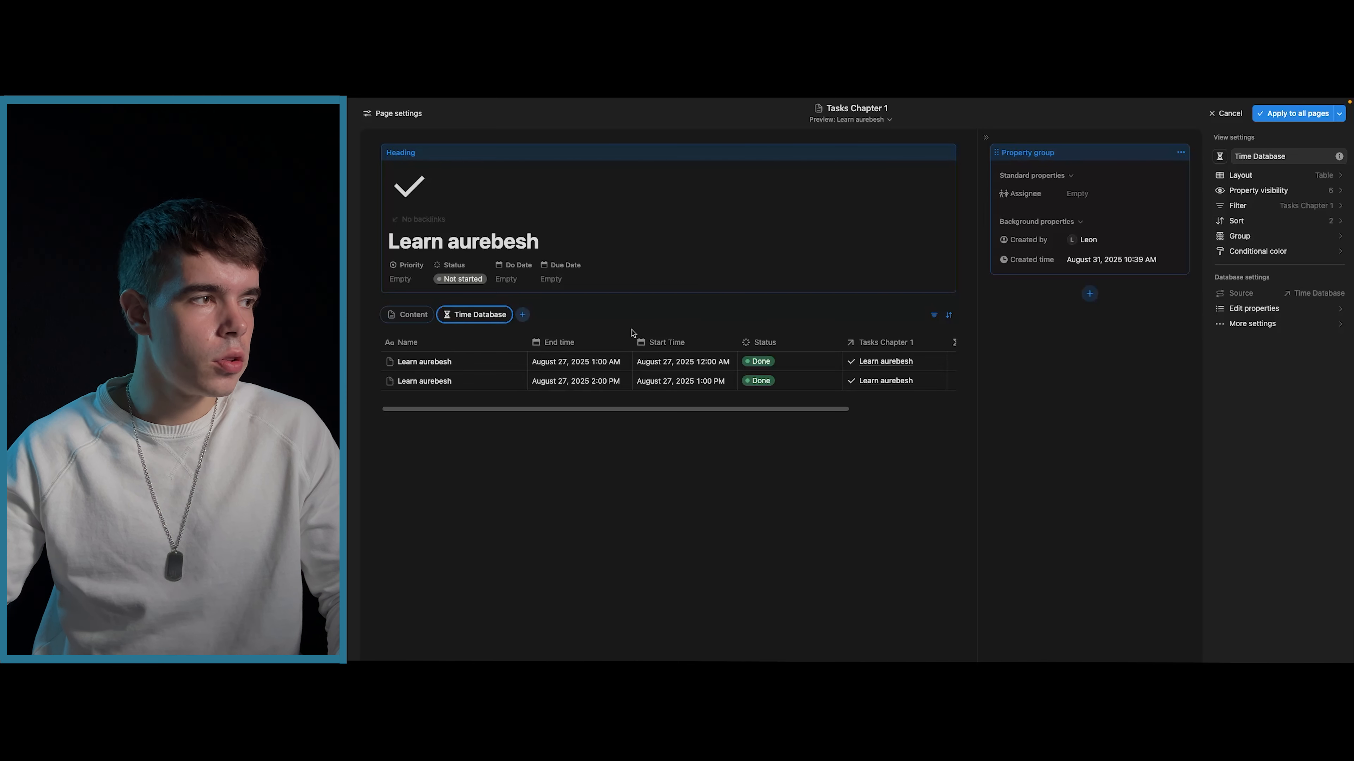
click(1250, 190)
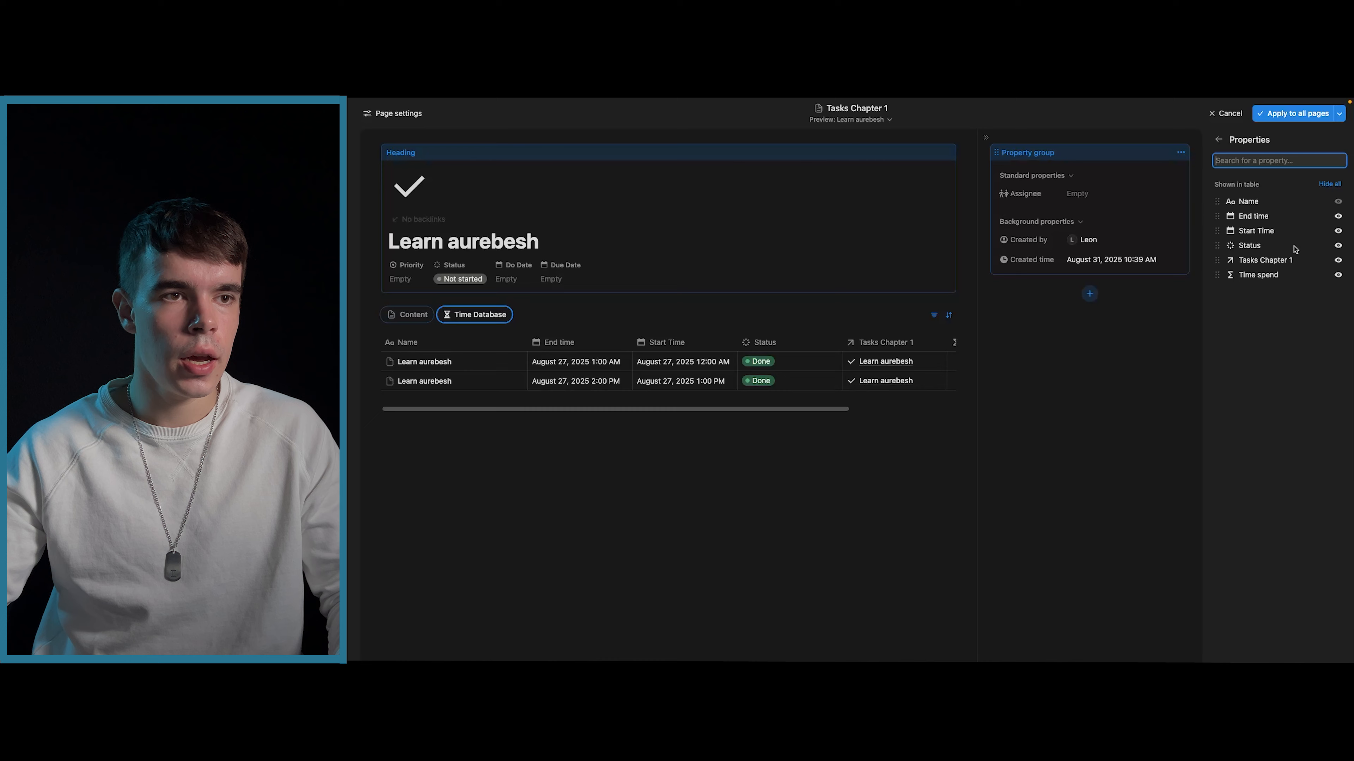
click(1338, 261)
drag(747, 339, 590, 351)
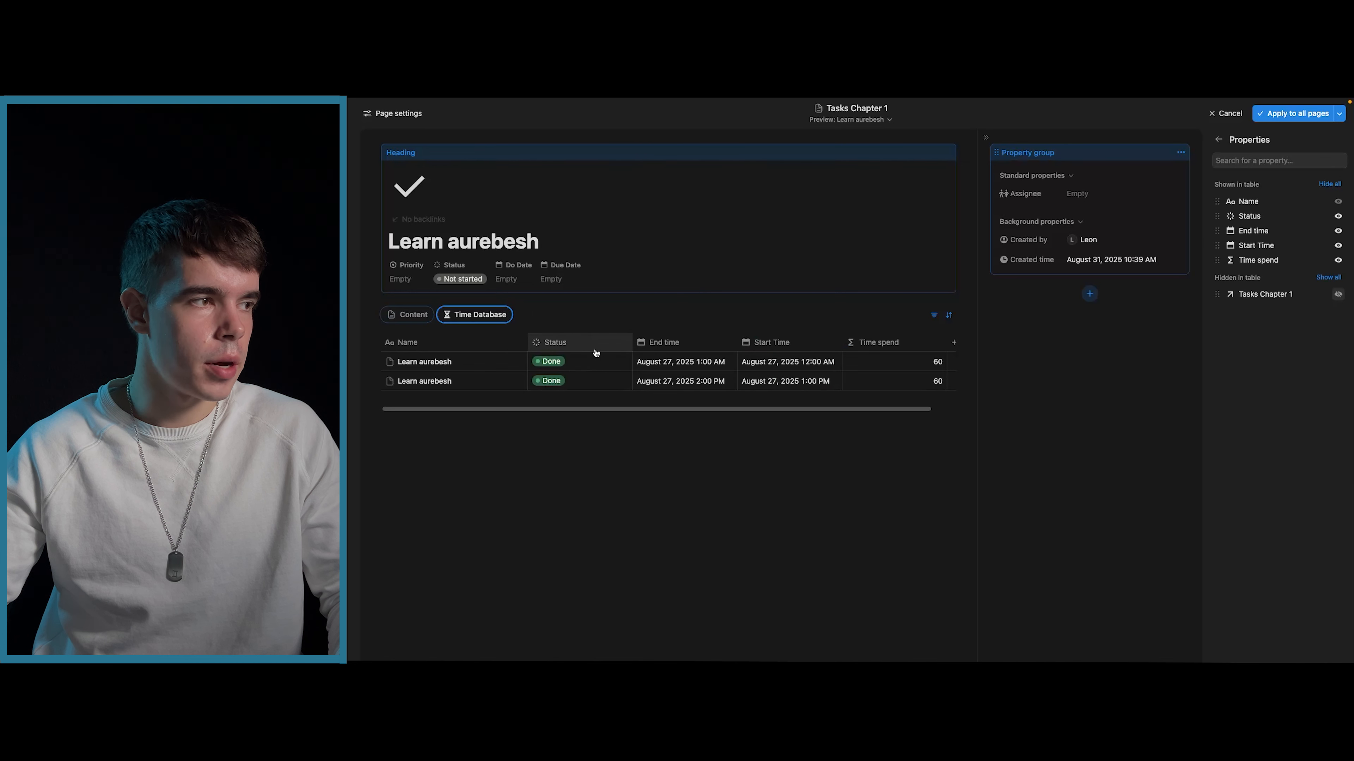
- Narrow the Name, Status and Time spend columns of the Time Database tab and apply the layout to all pages
drag(525, 342, 469, 346)
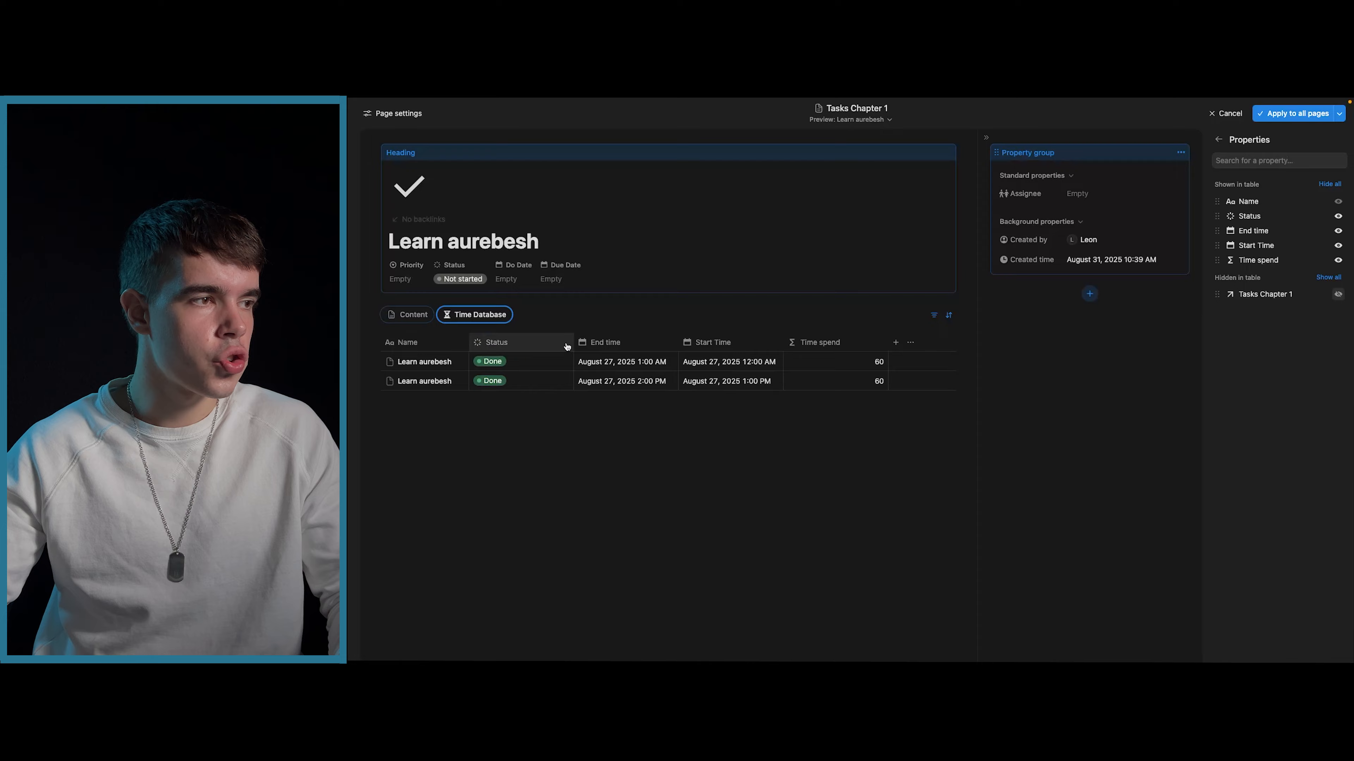
drag(573, 346, 531, 345)
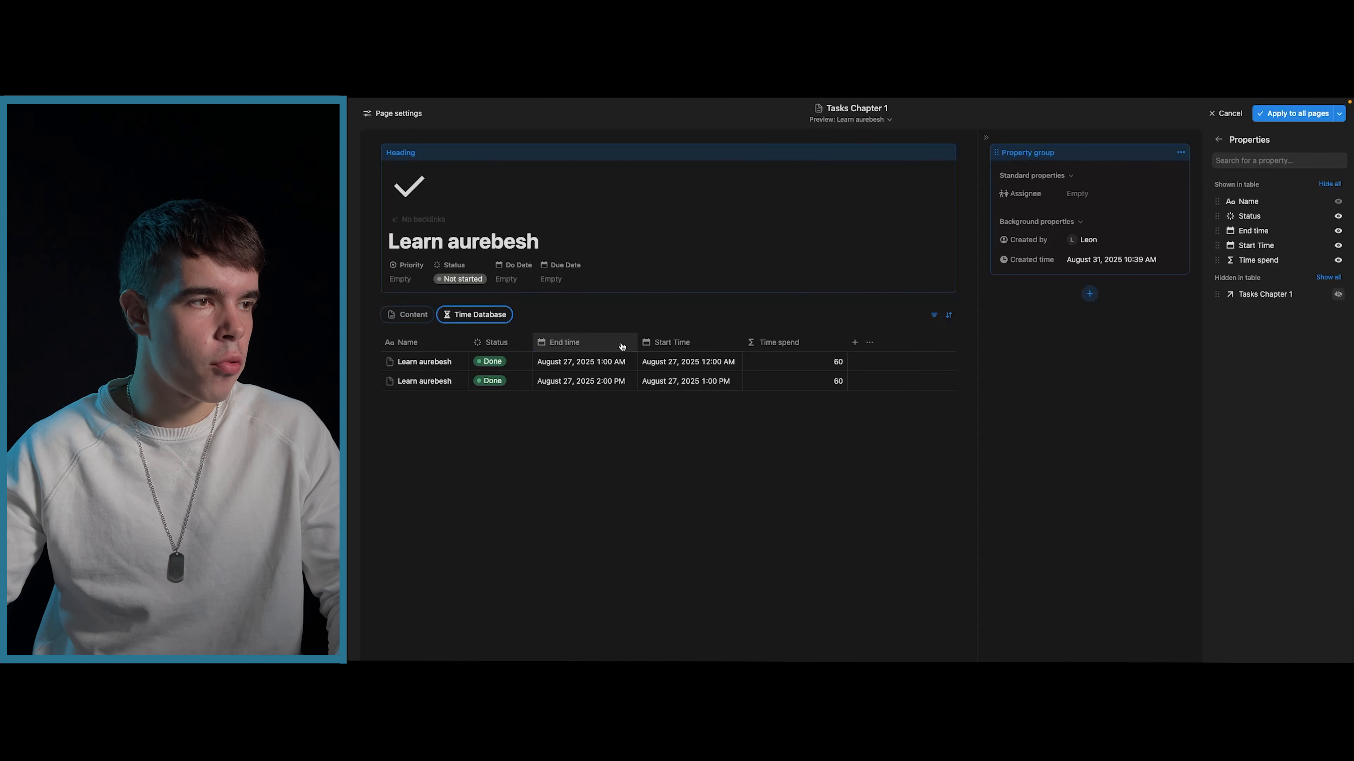
drag(847, 341, 811, 339)
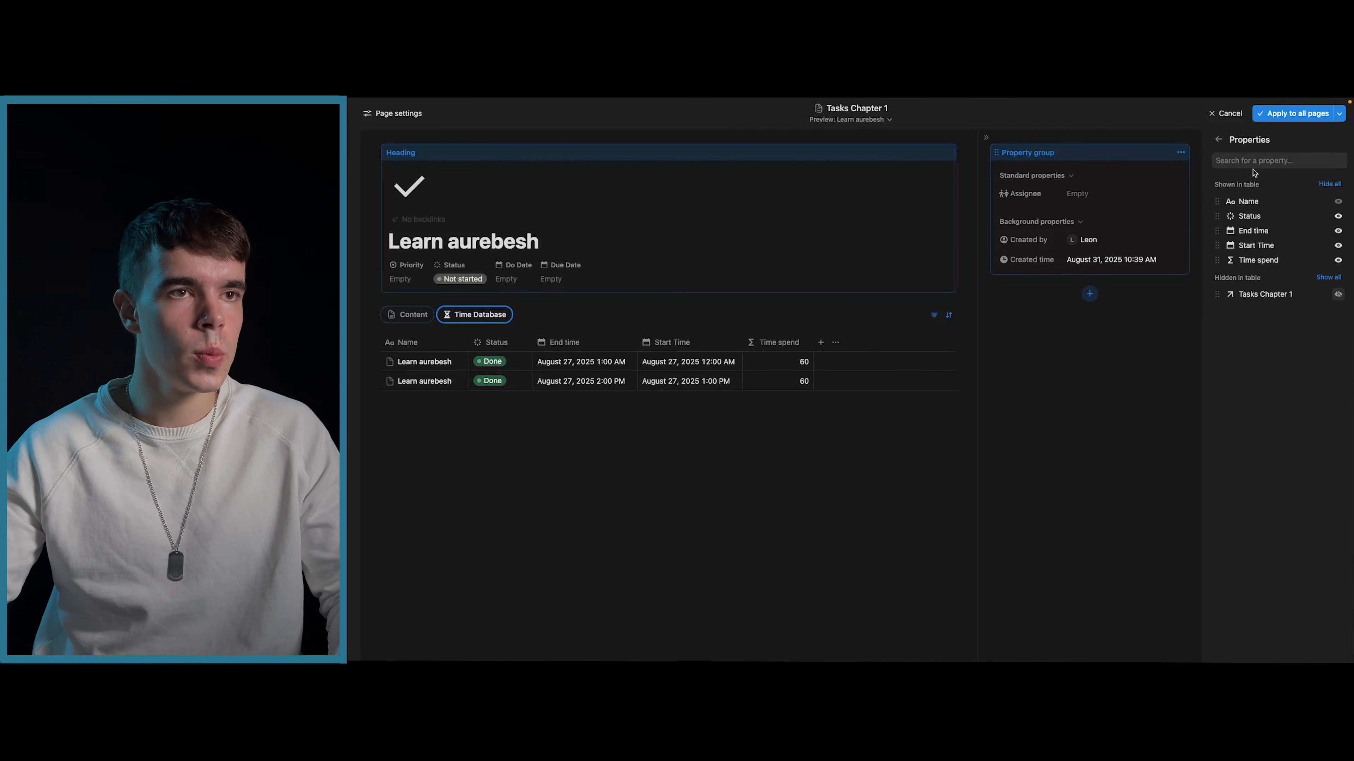
click(1288, 114)
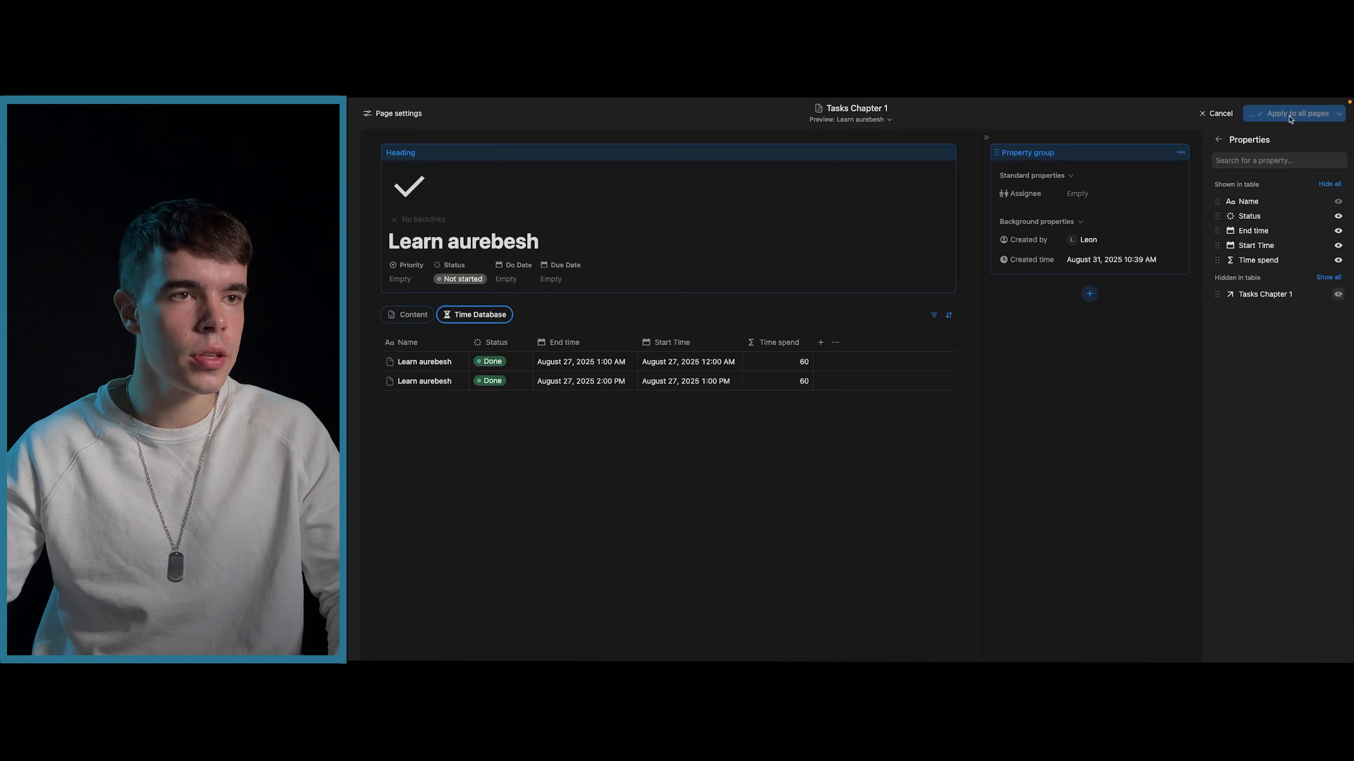
- View the Content tab of the Learn aurebesh task page and briefly show its page details
click(930, 233)
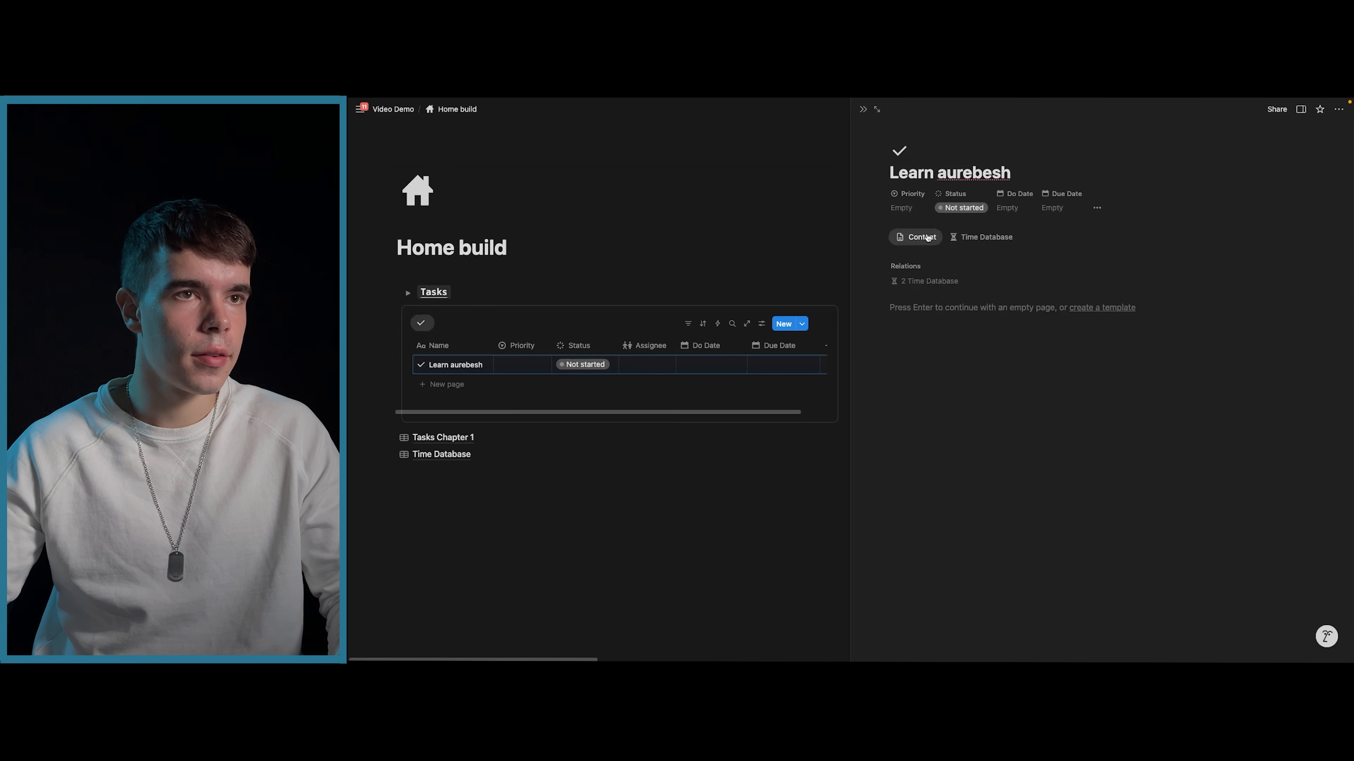
click(1300, 110)
click(1299, 110)
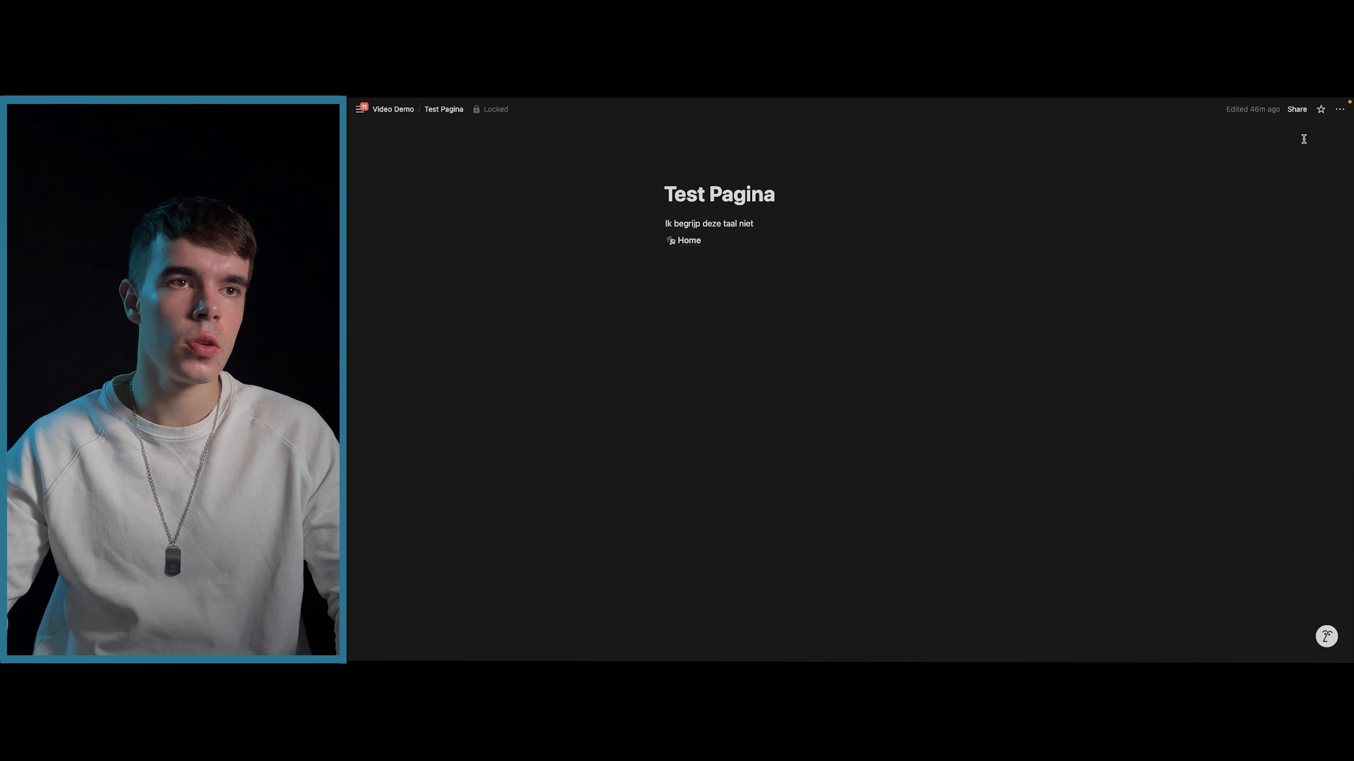
- Add the Test Pagina page to the favorites, check the sidebar, and remove the page from the favorites
click(1322, 110)
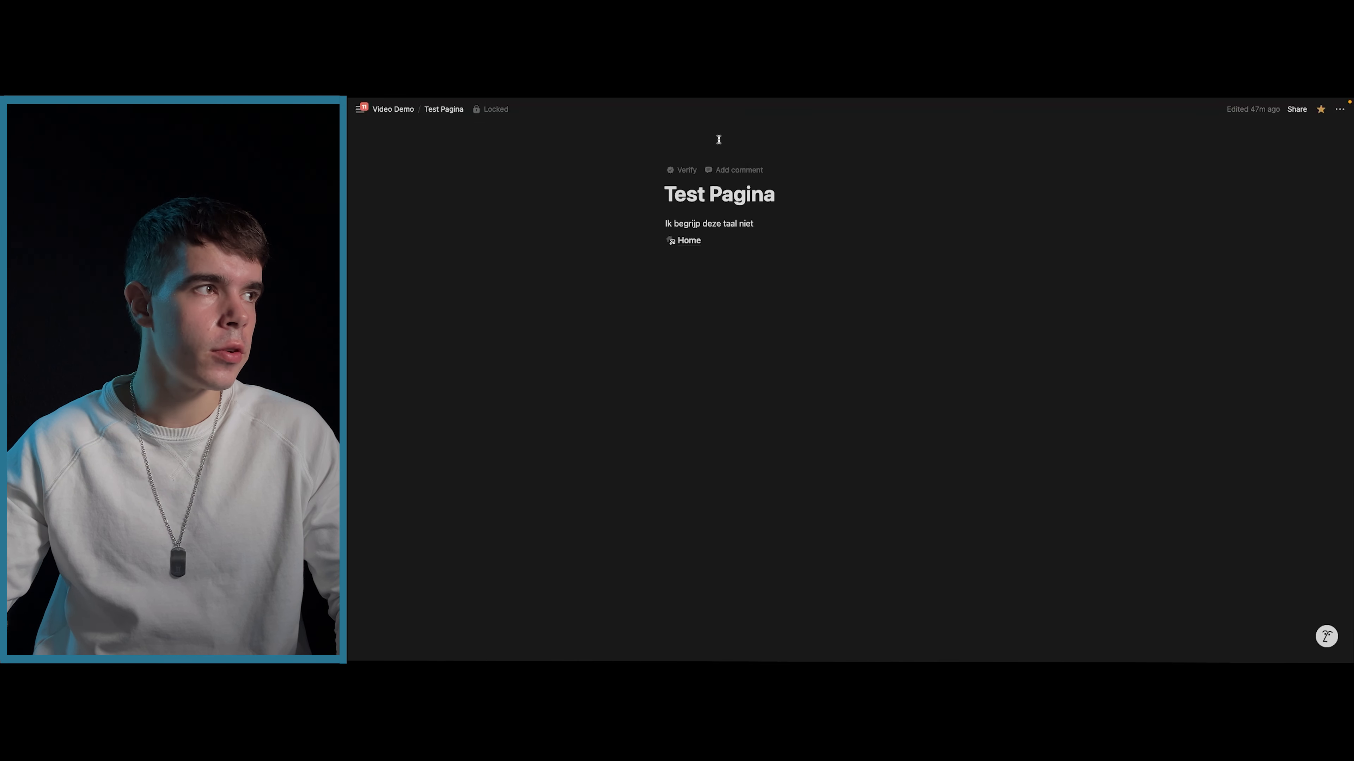
mouse_move(401, 139)
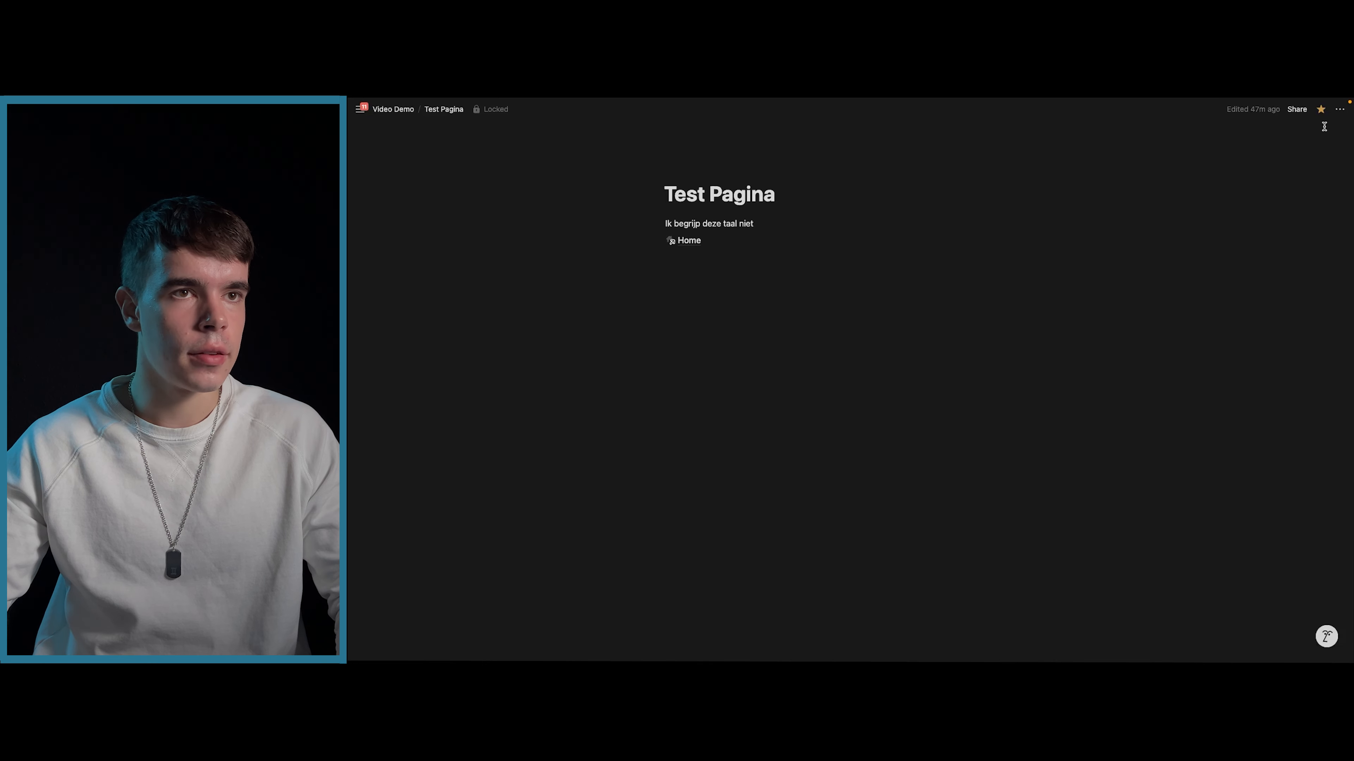
click(1321, 110)
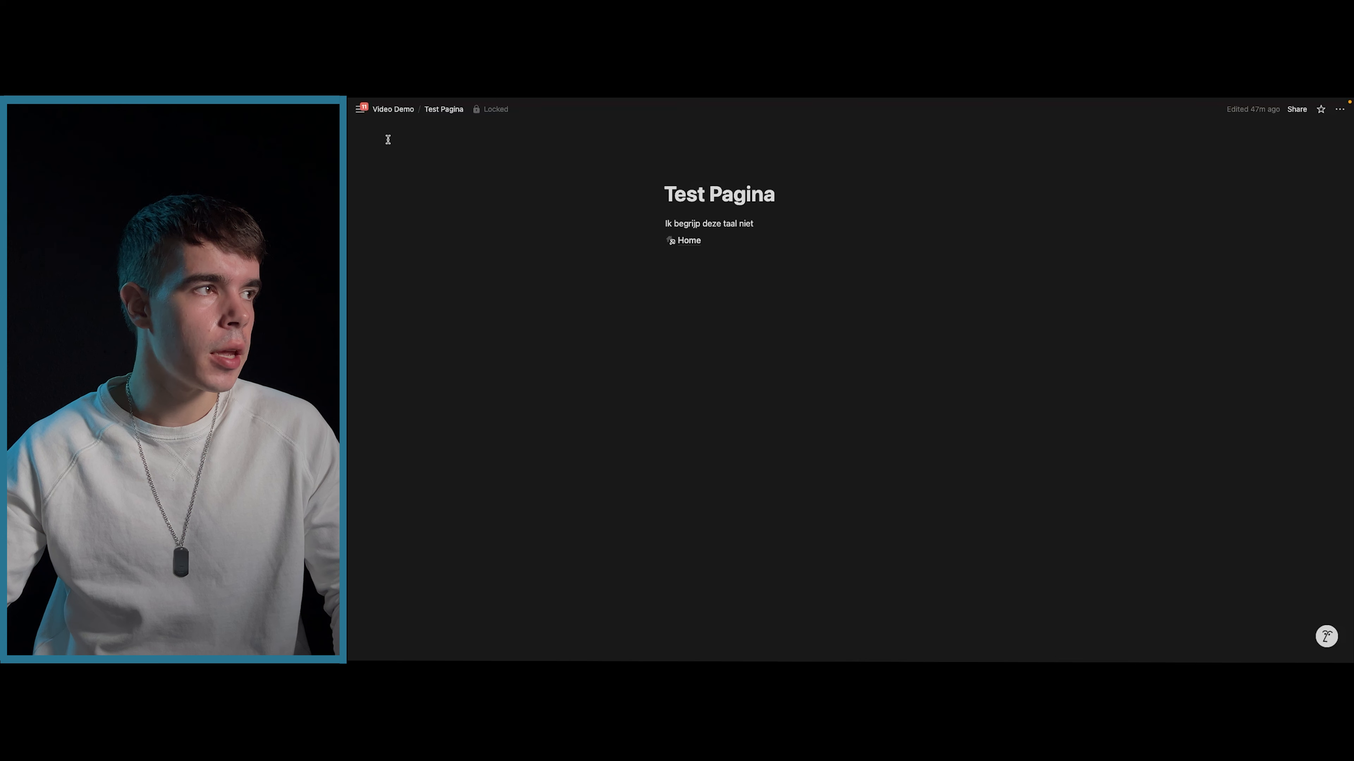
mouse_move(360, 109)
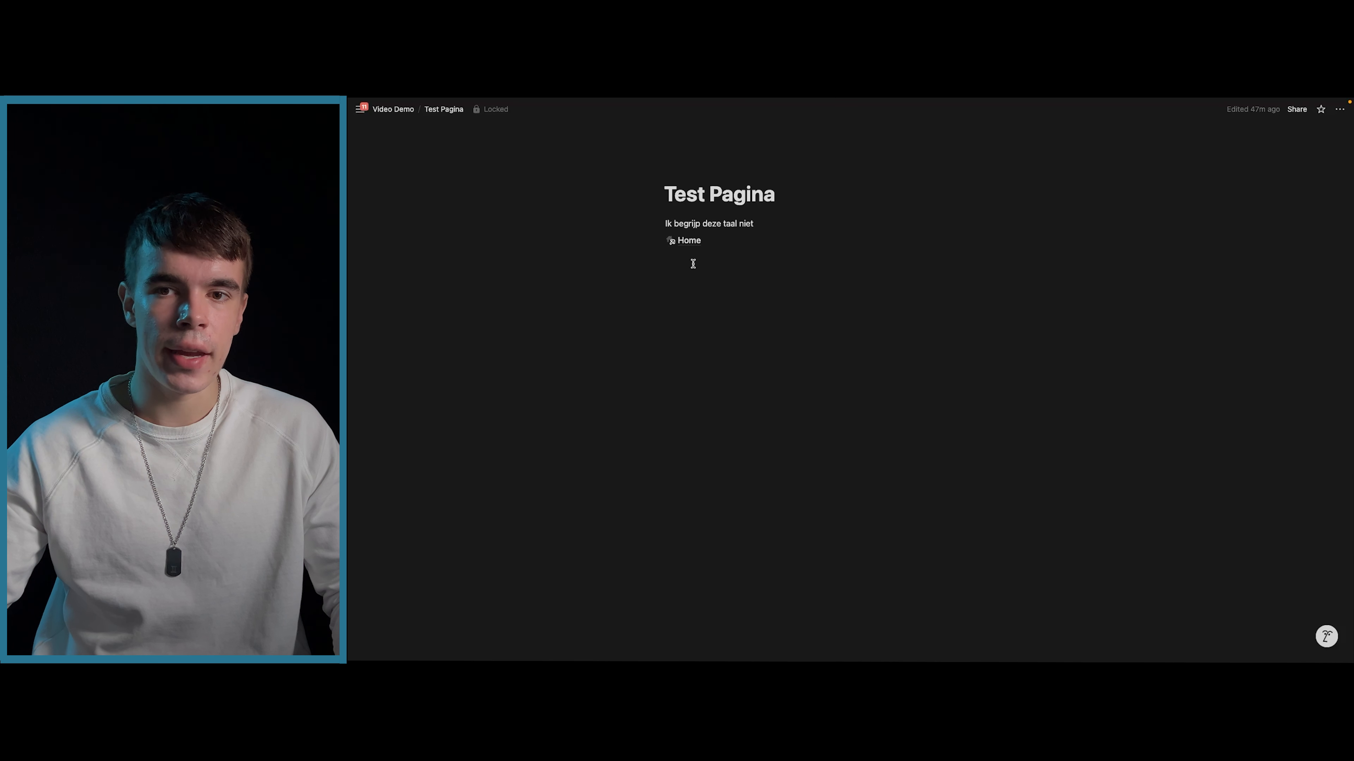
- Test editing the locked Test Pagina page with throwaway text, erase it, and delete the sentence "Ik begrijp deze taal niet"
click(706, 263)
text(jsdndsfjsdnjsf)
key(super+BackSpace)
drag(767, 223, 662, 223)
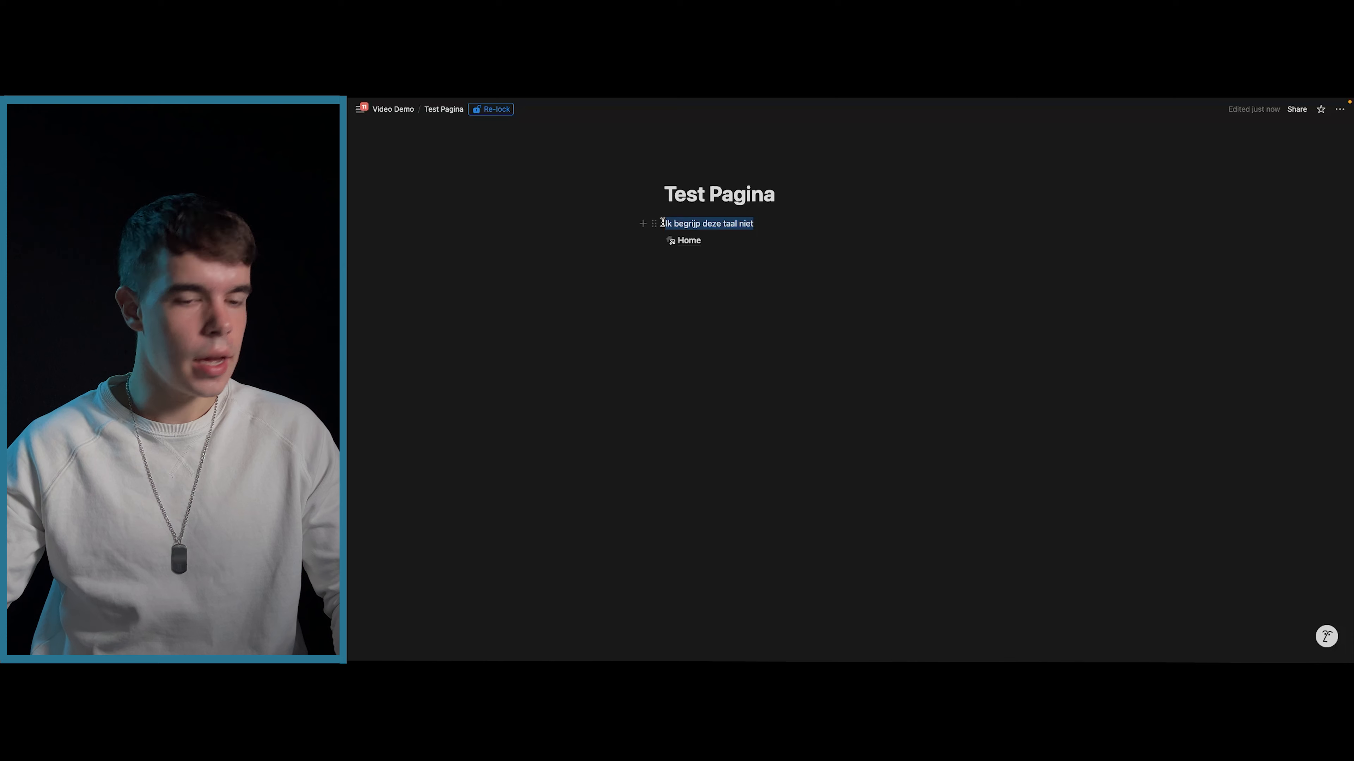
key(BackSpace)
click(680, 266)
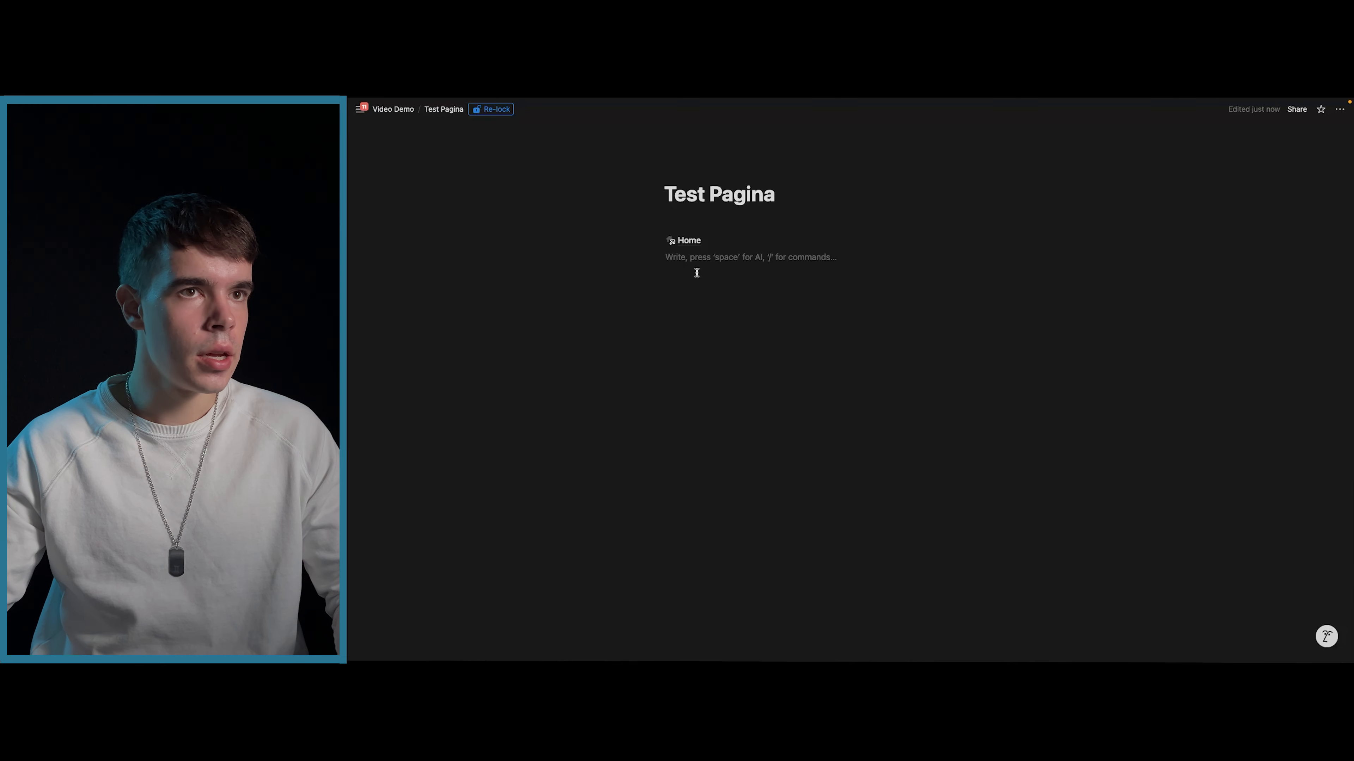
- Copy the sentence "Ik begrijp deze taal niet" from the page's version history and paste it back above the Home link
click(1340, 110)
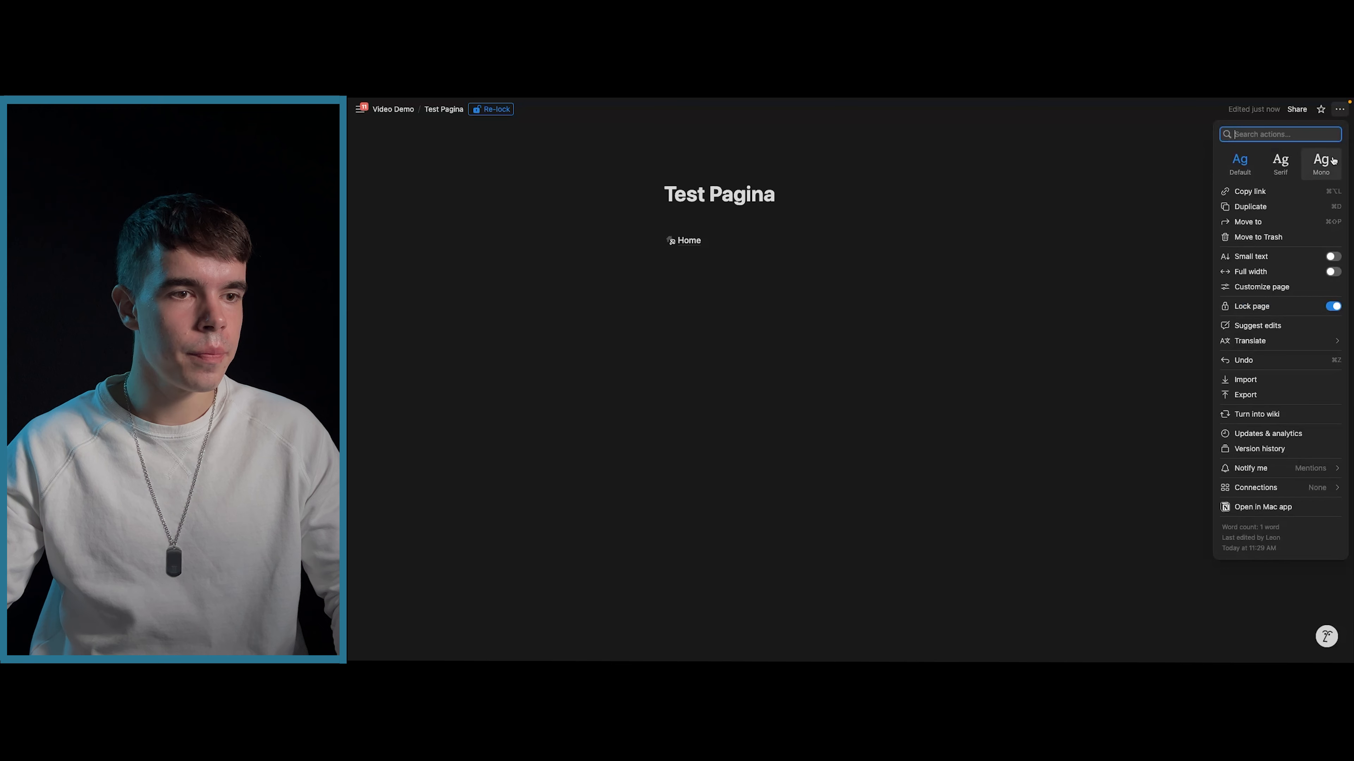
click(1252, 451)
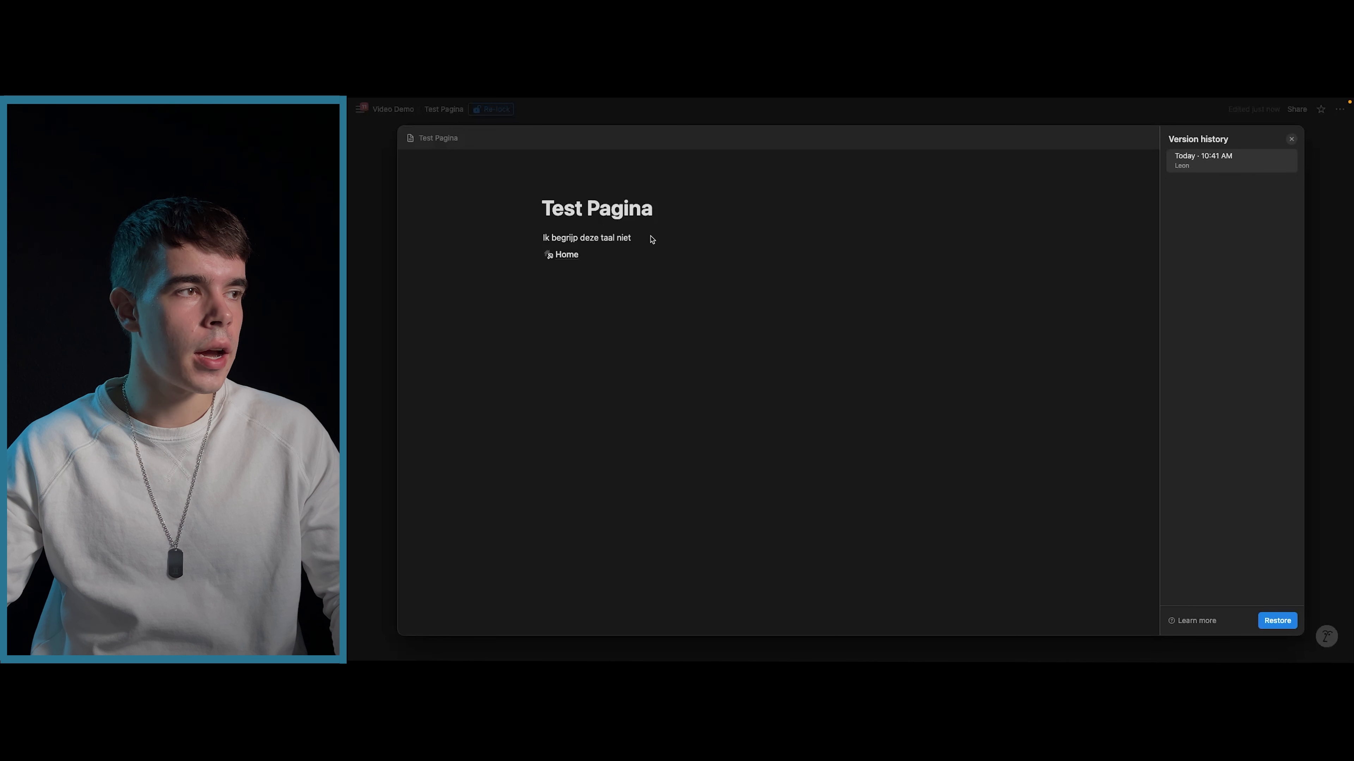
drag(651, 239, 534, 237)
key(ctrl+c)
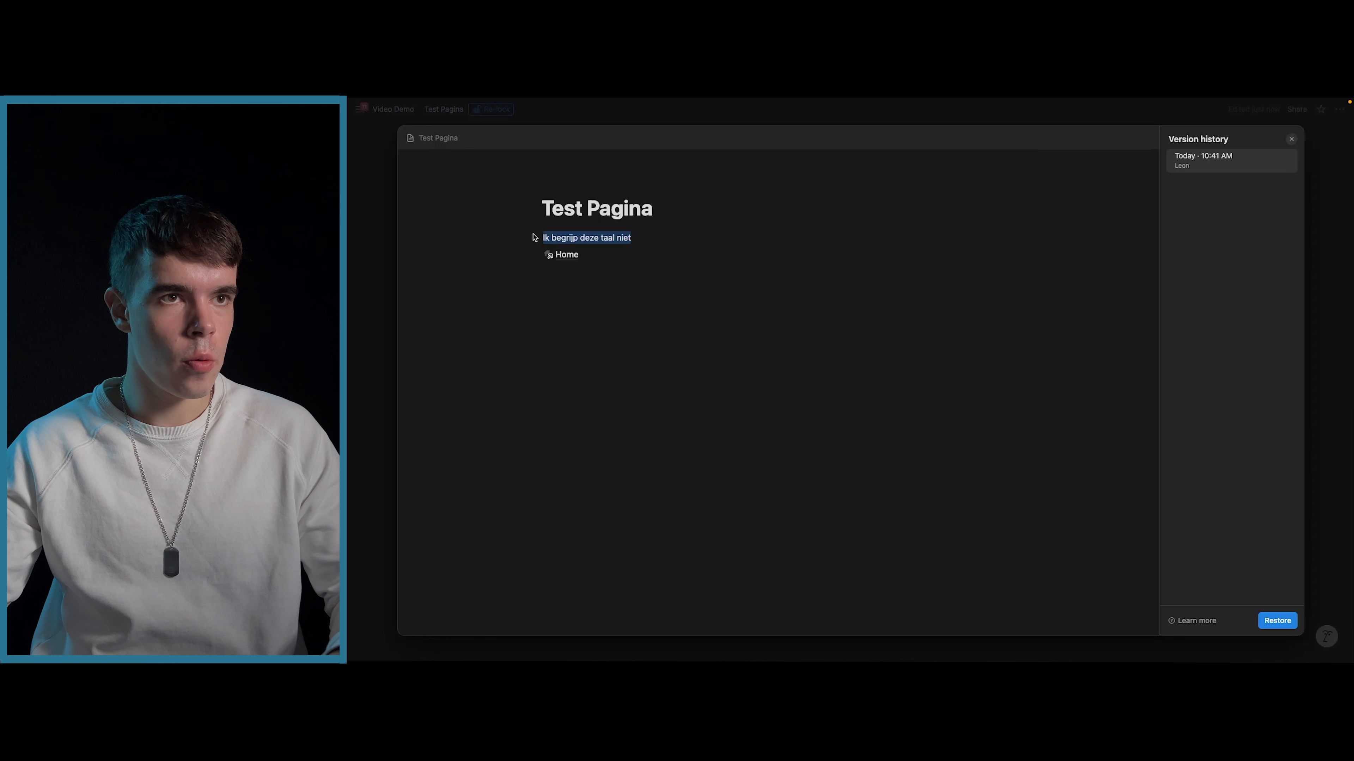
click(1291, 139)
click(707, 214)
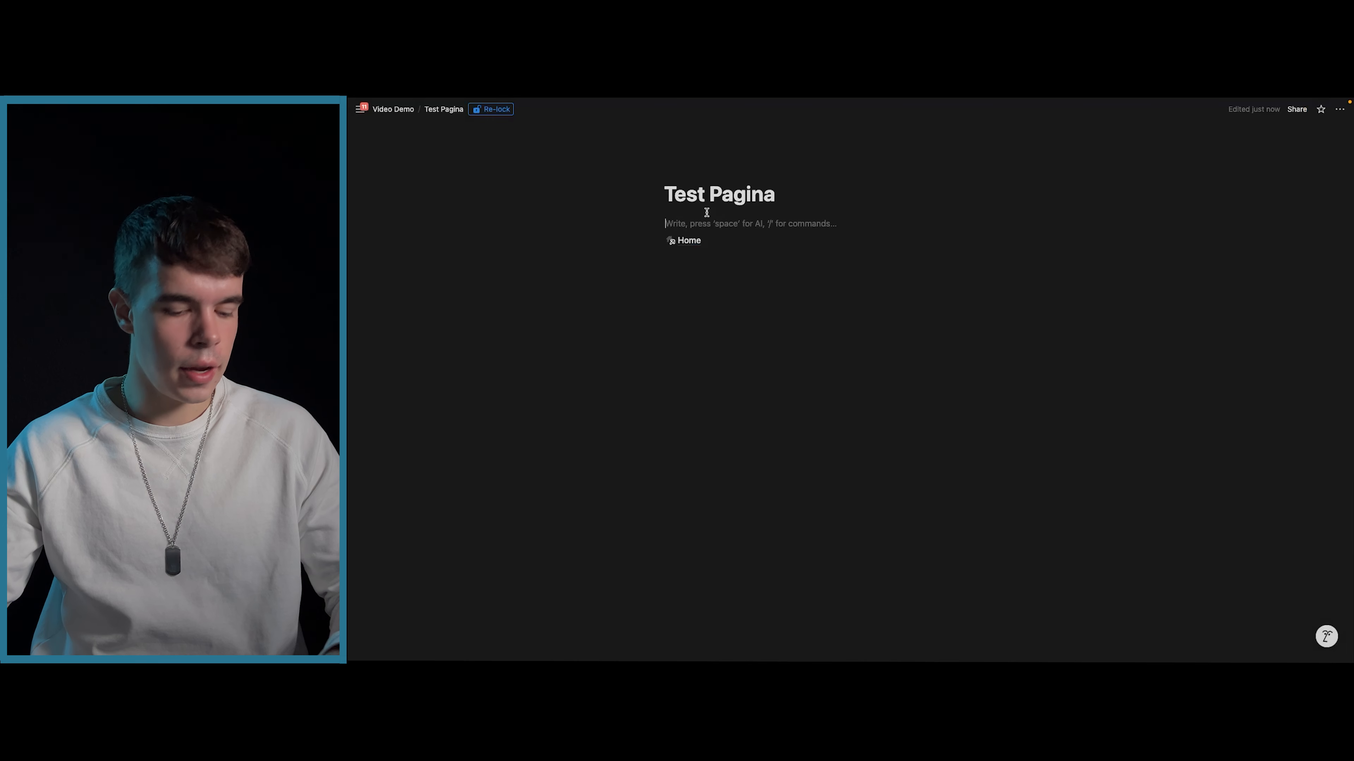
key(ctrl+v)
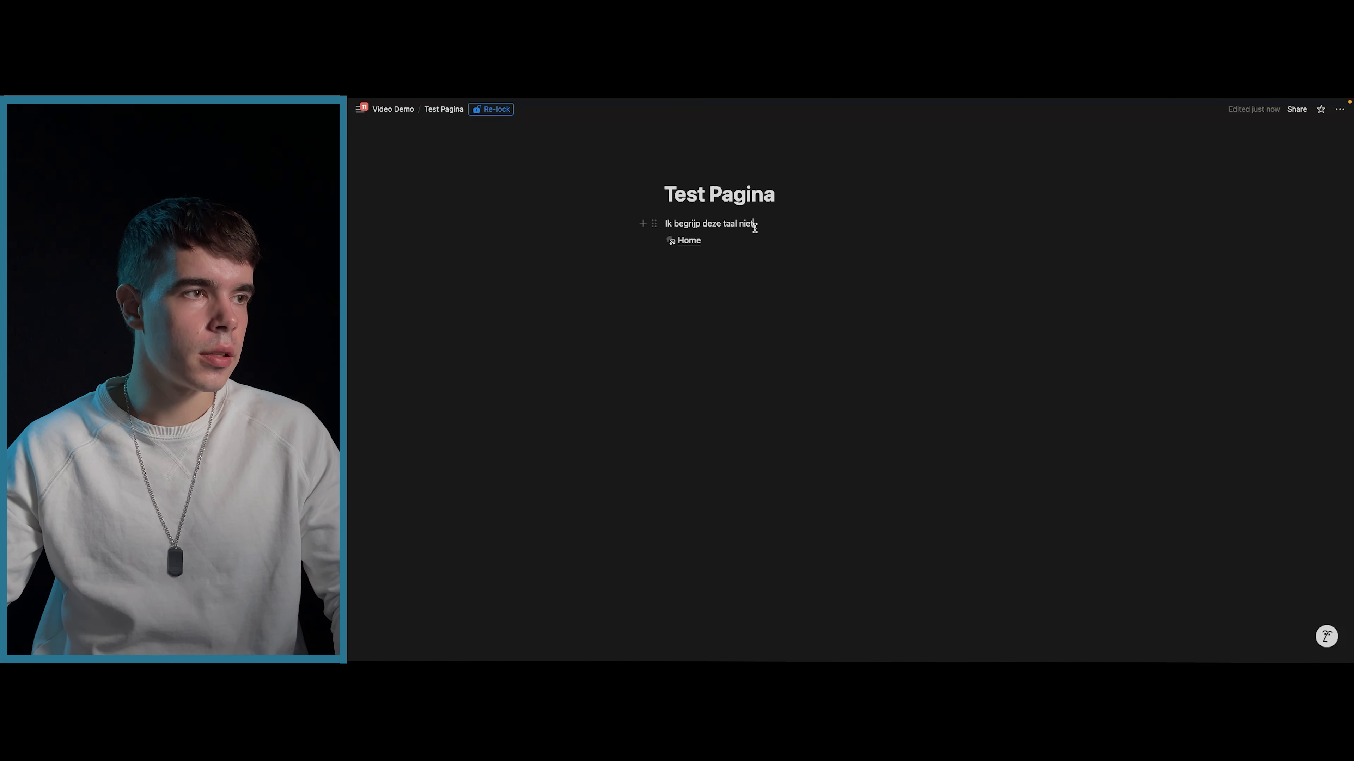
- Re-lock the Test Pagina page and test the lock on its Dutch sentence
drag(754, 228, 688, 225)
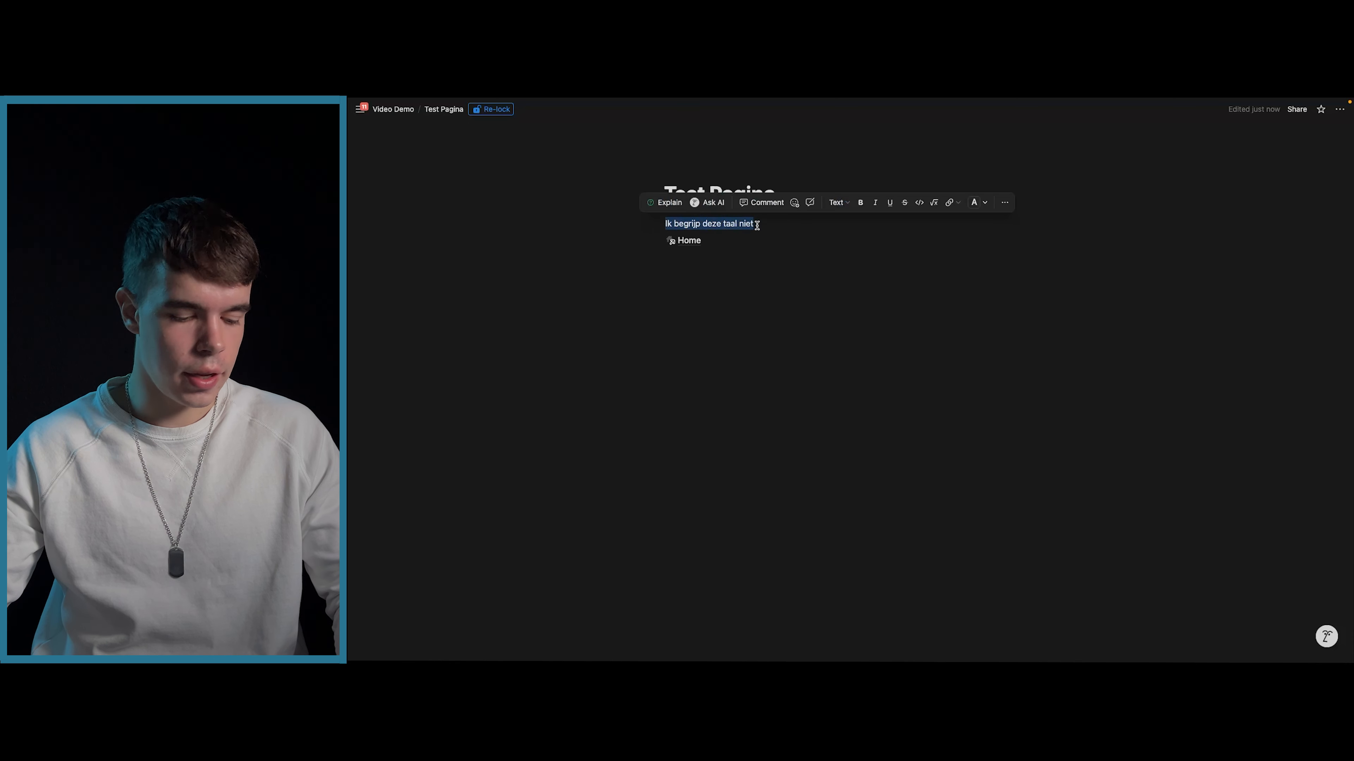
click(755, 224)
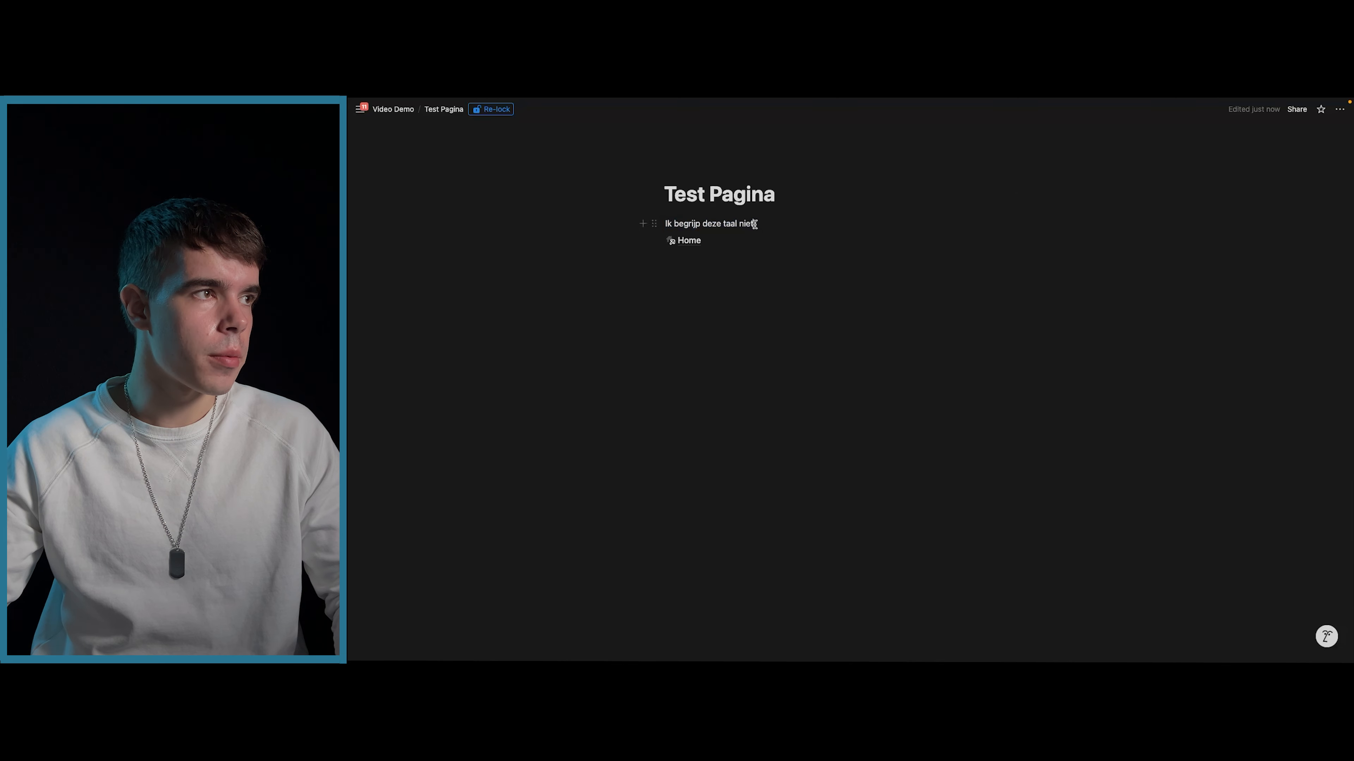
click(499, 112)
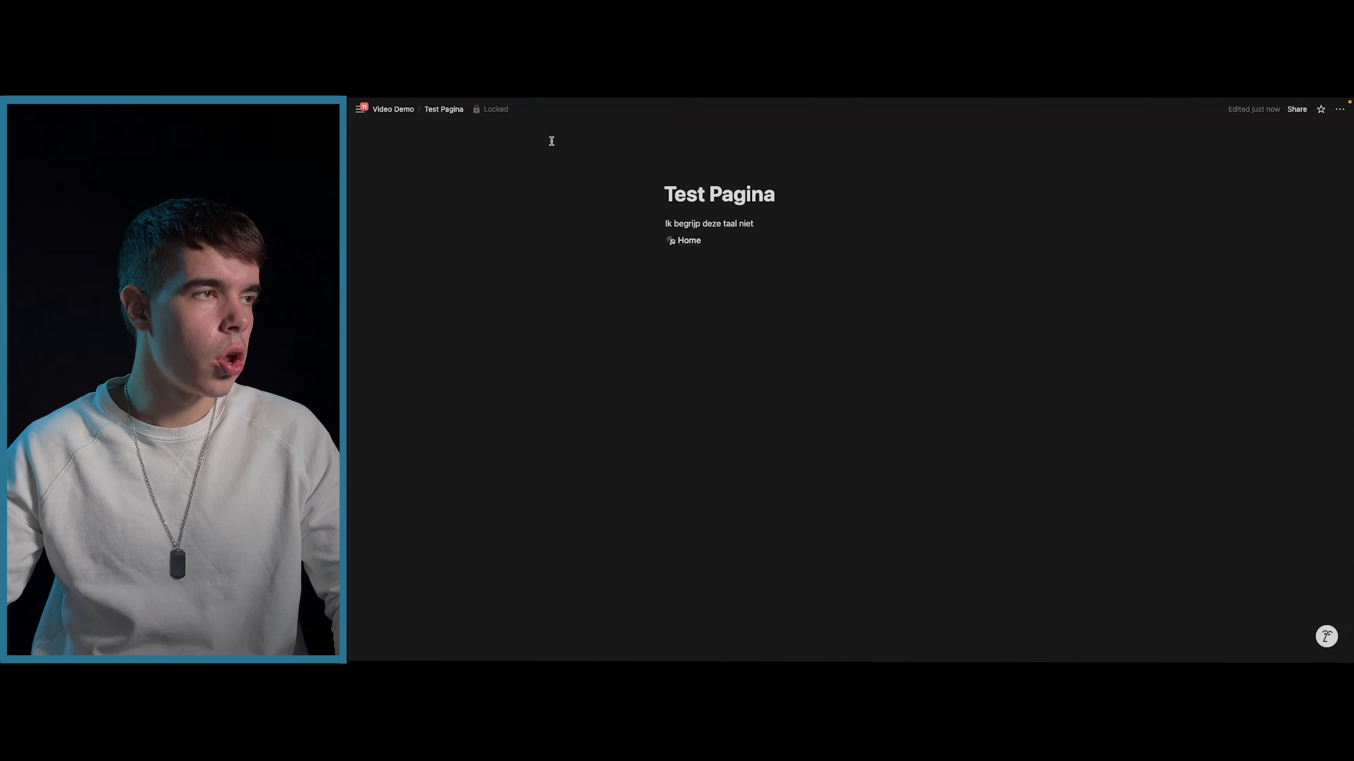
drag(752, 221, 703, 223)
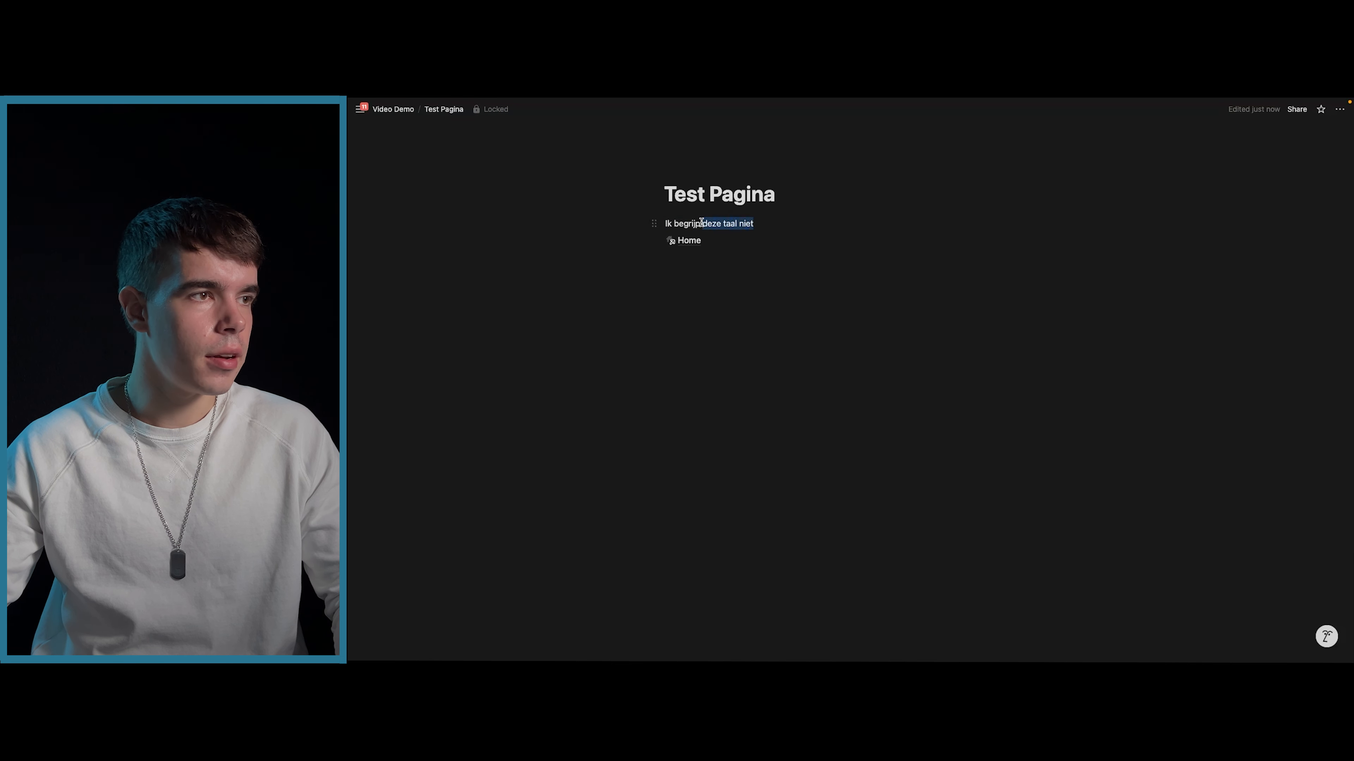
click(664, 224)
click(763, 225)
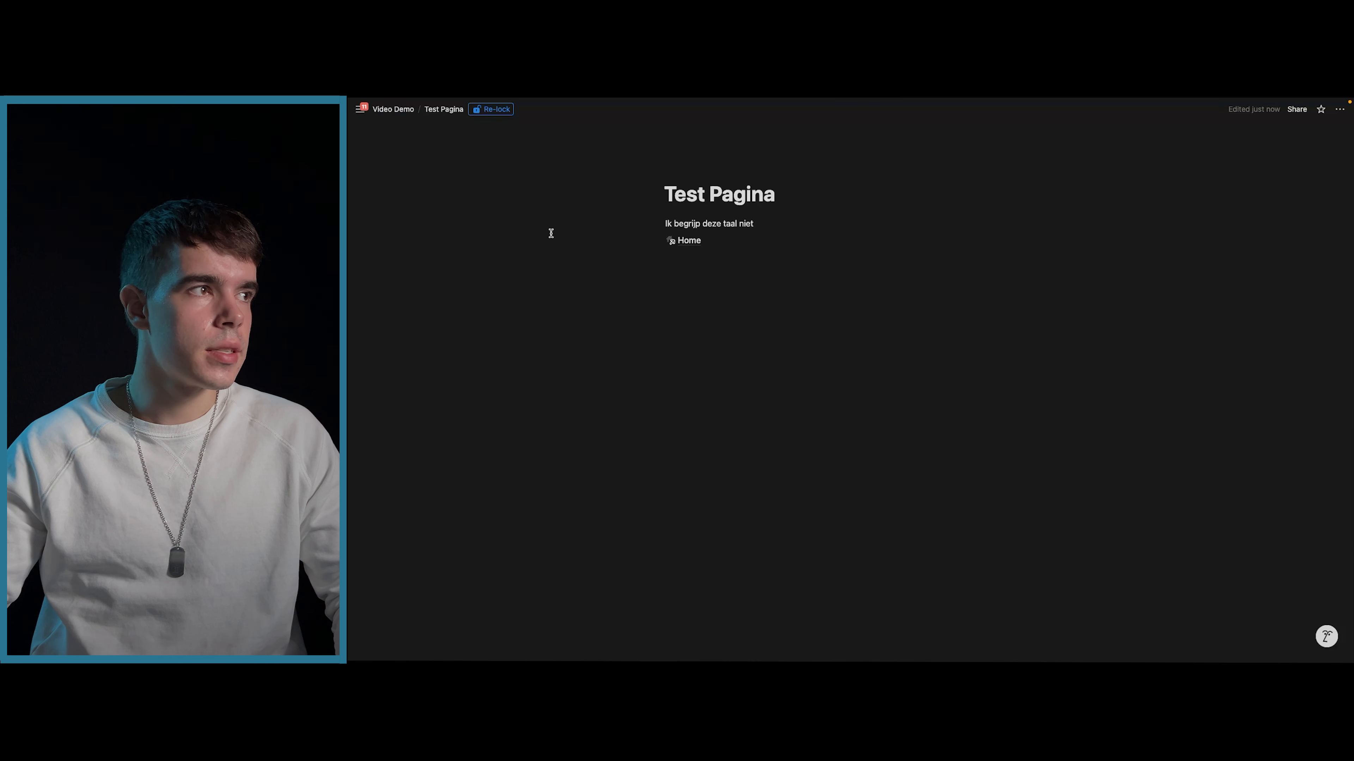
- Go up to the Video Demo page, look inside the first Final toggle, and reopen Test Pagina
click(400, 110)
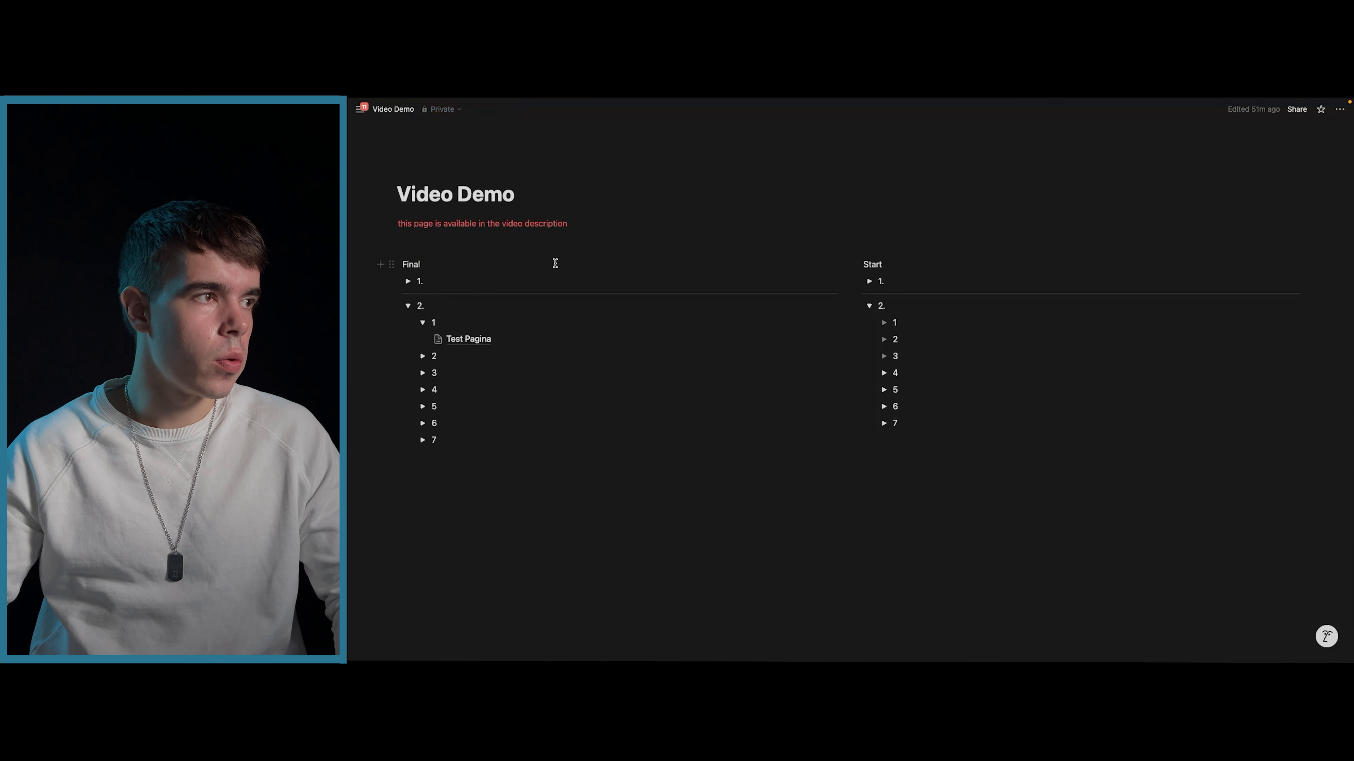
click(408, 281)
click(408, 282)
click(469, 339)
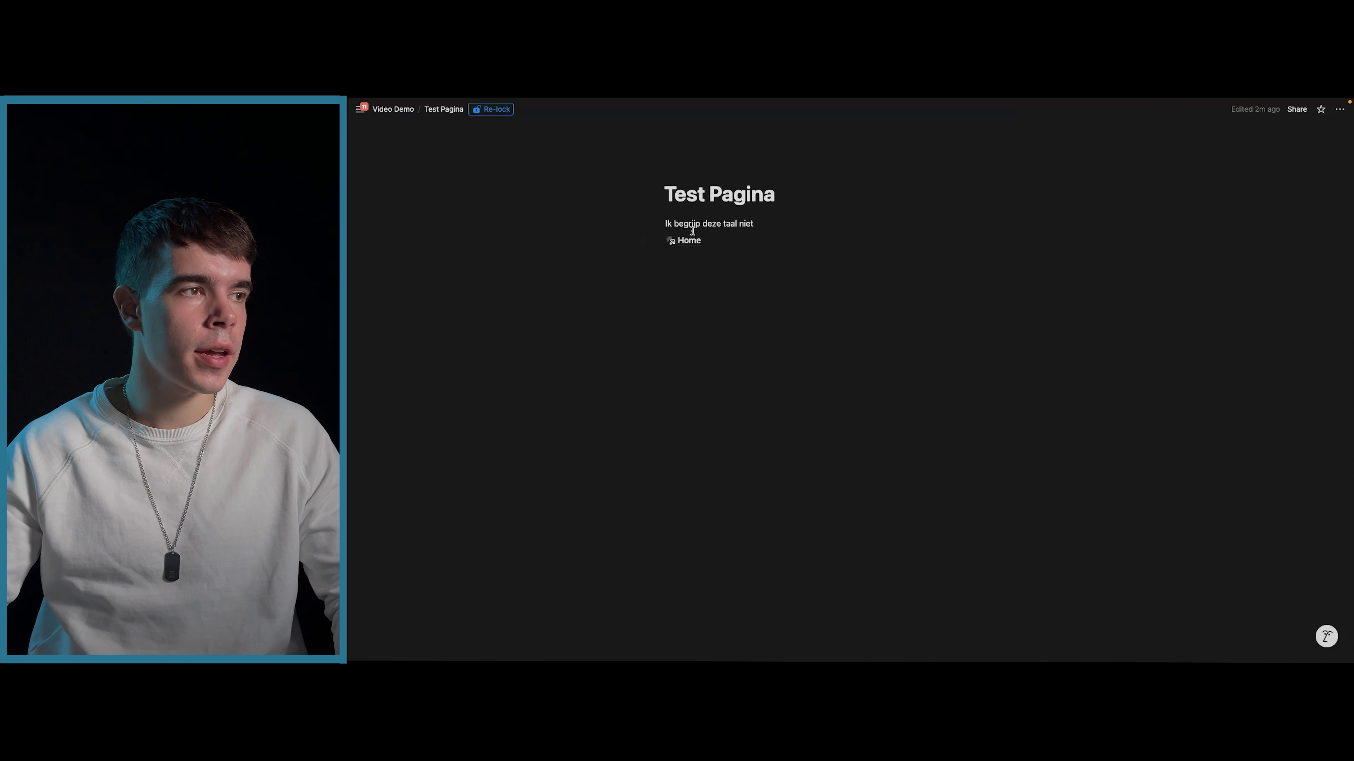
- Open the linked Home page and return to Test Pagina through its backlink
click(689, 241)
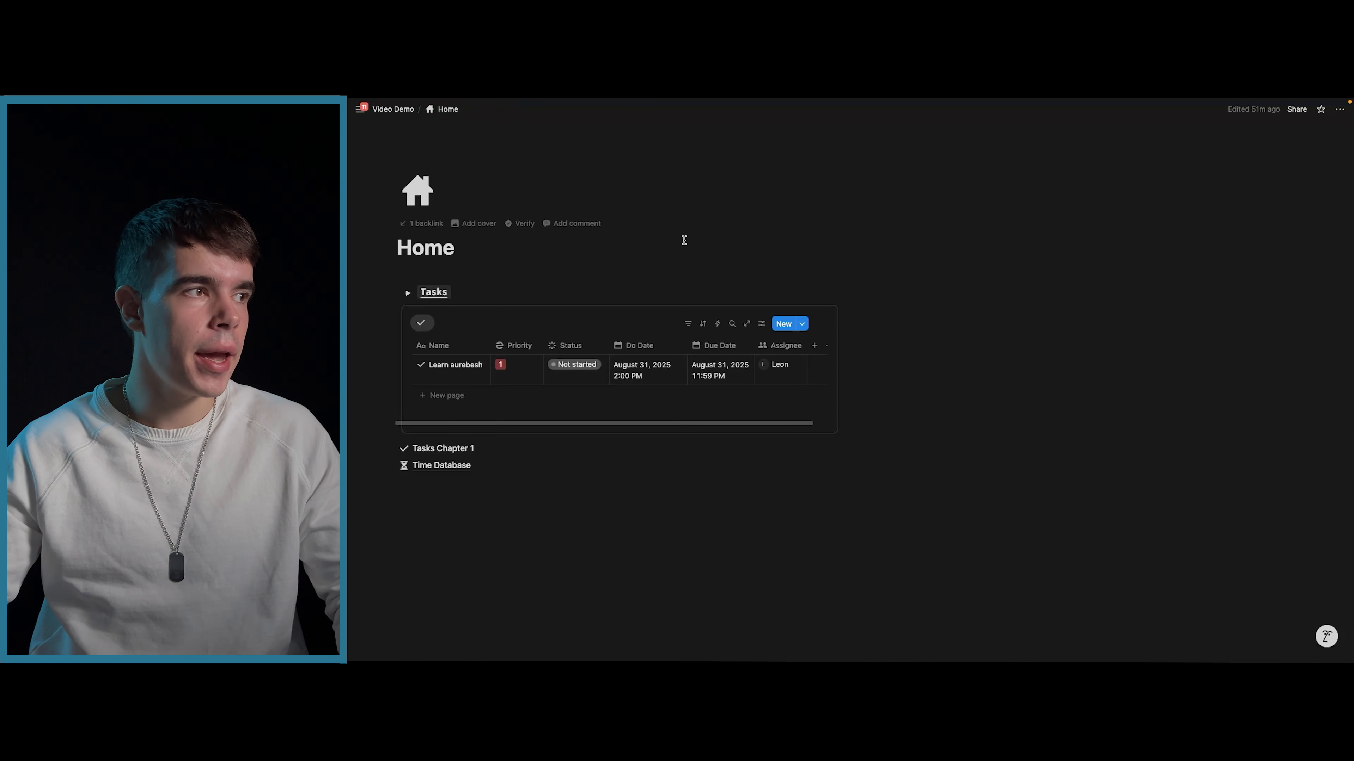
click(397, 227)
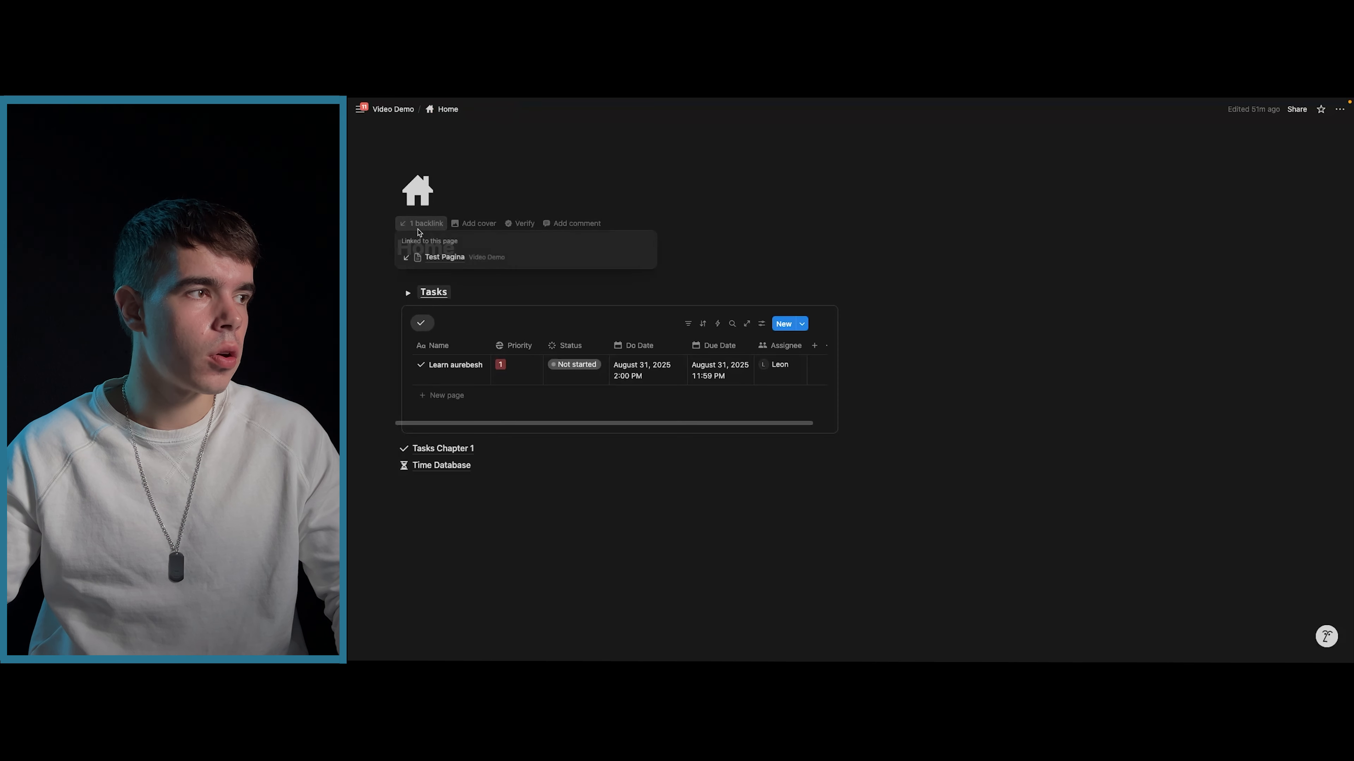
click(435, 257)
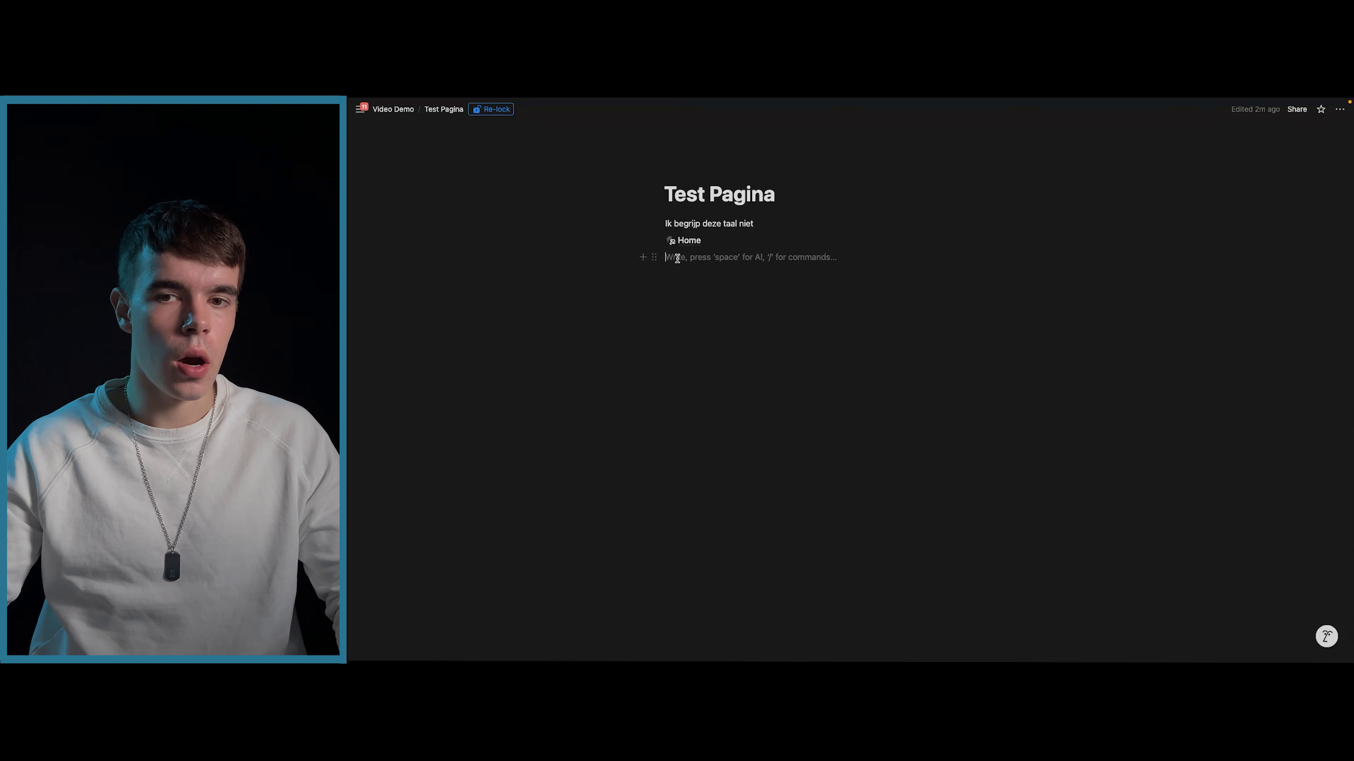
- Add a second link to the Home page in Video Demo below the existing Home link on Test Pagina
text(+home)
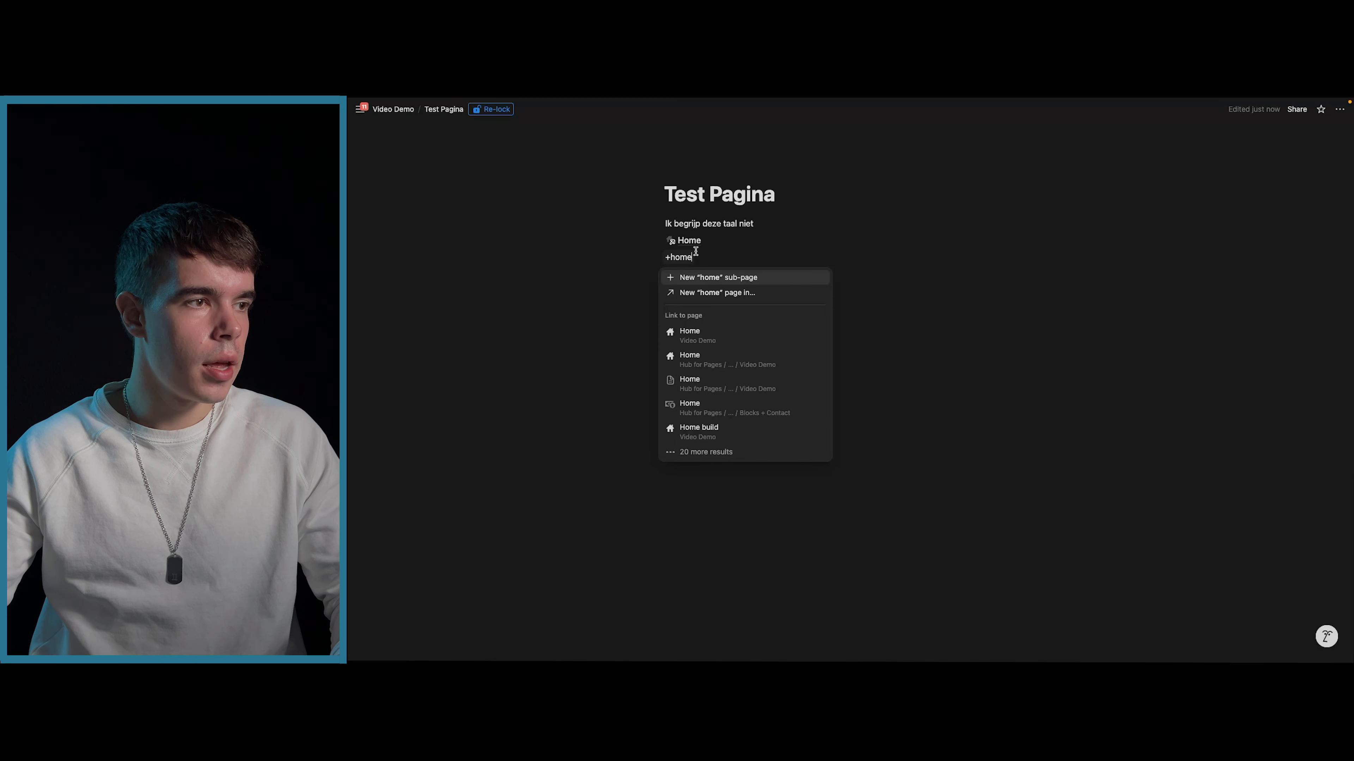
click(691, 334)
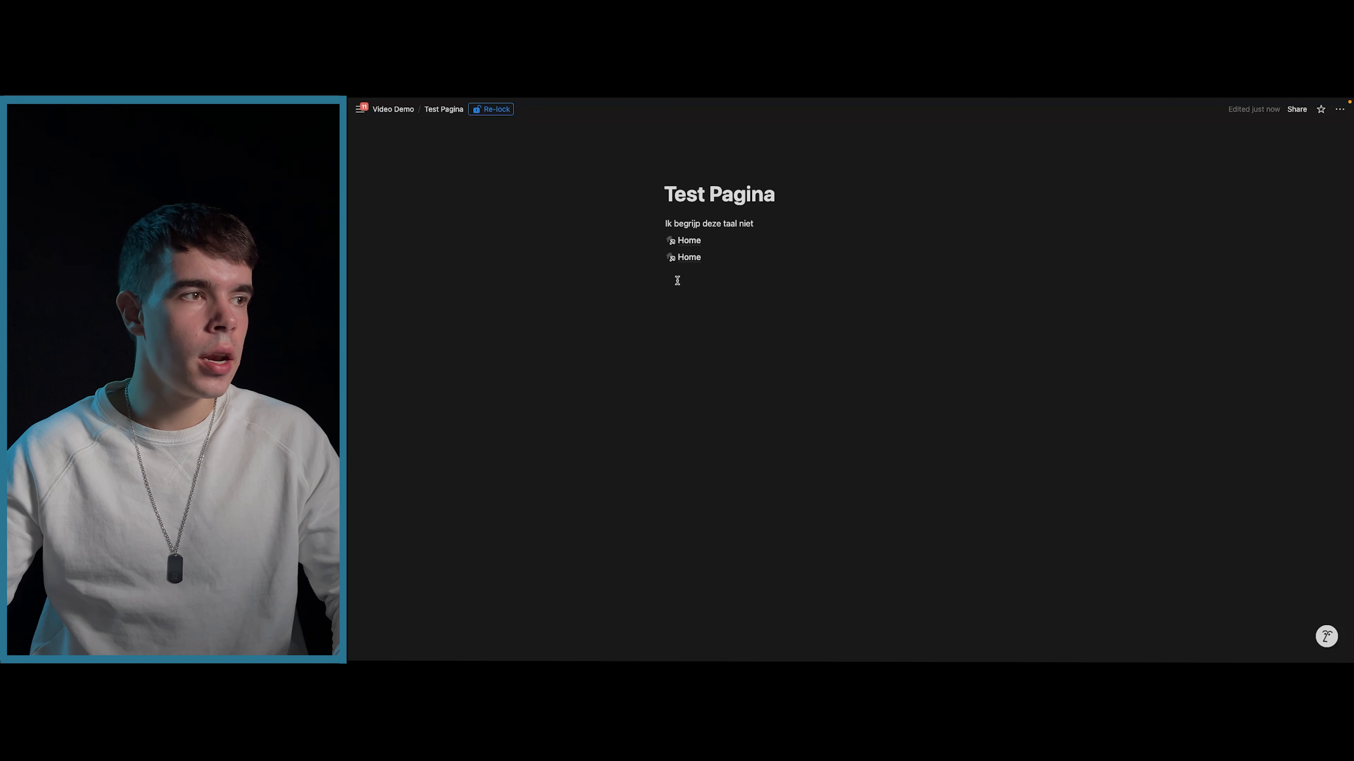
mouse_move(681, 261)
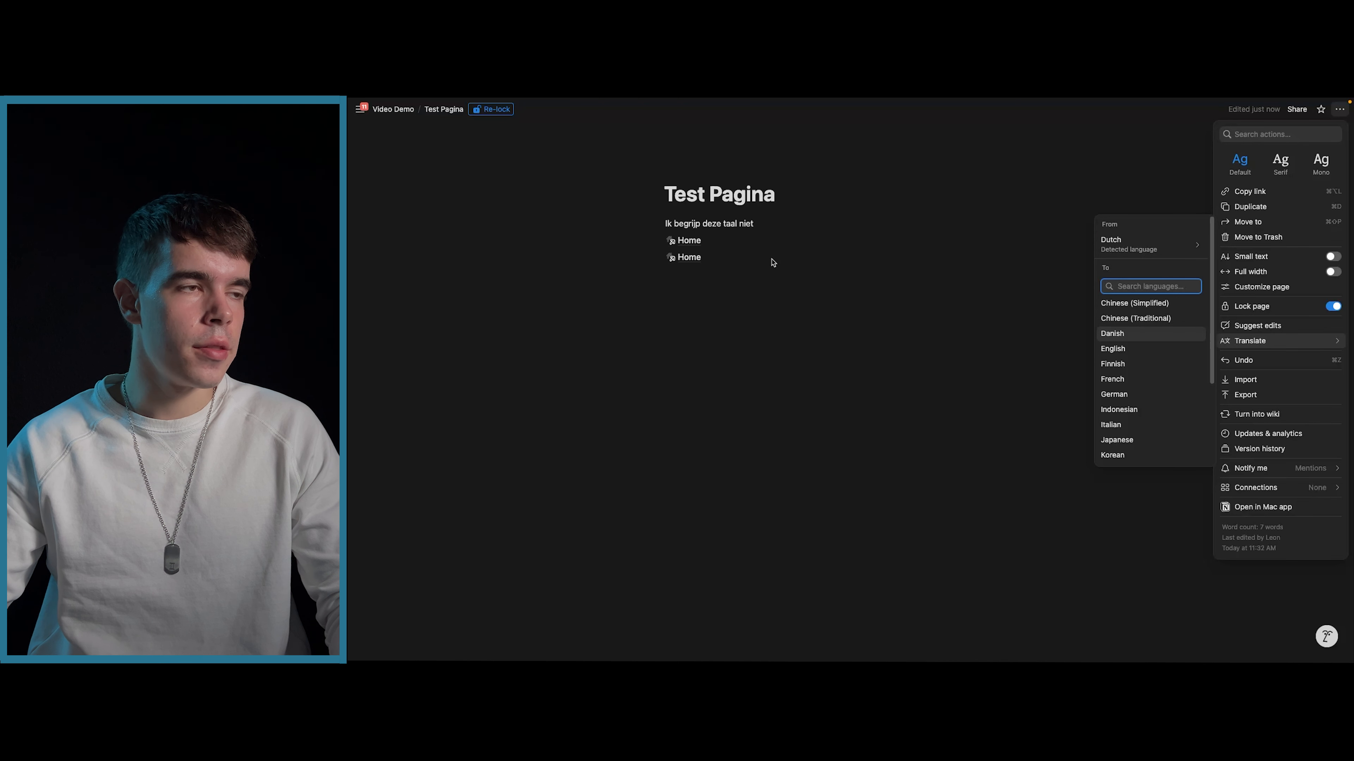
- View the source language choices for translating the page and close the translation options
click(1105, 255)
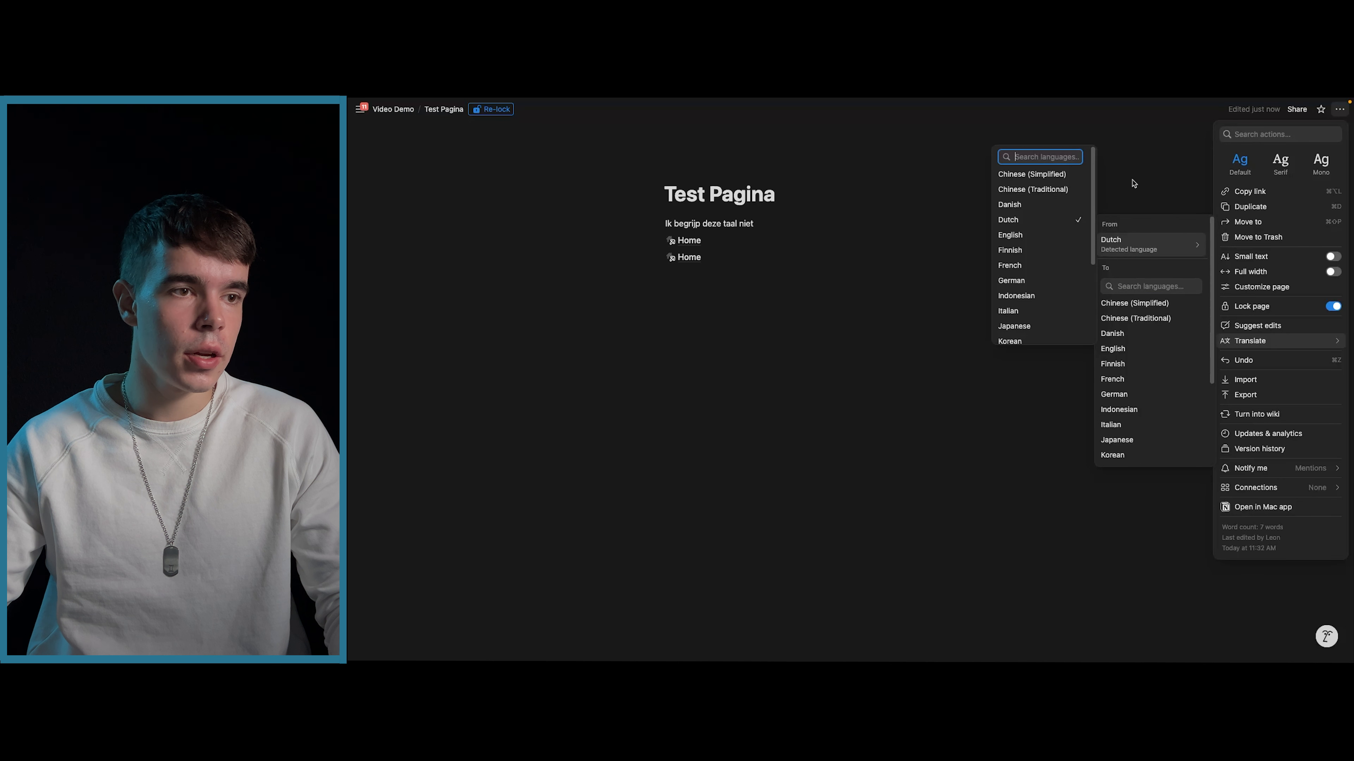
click(755, 223)
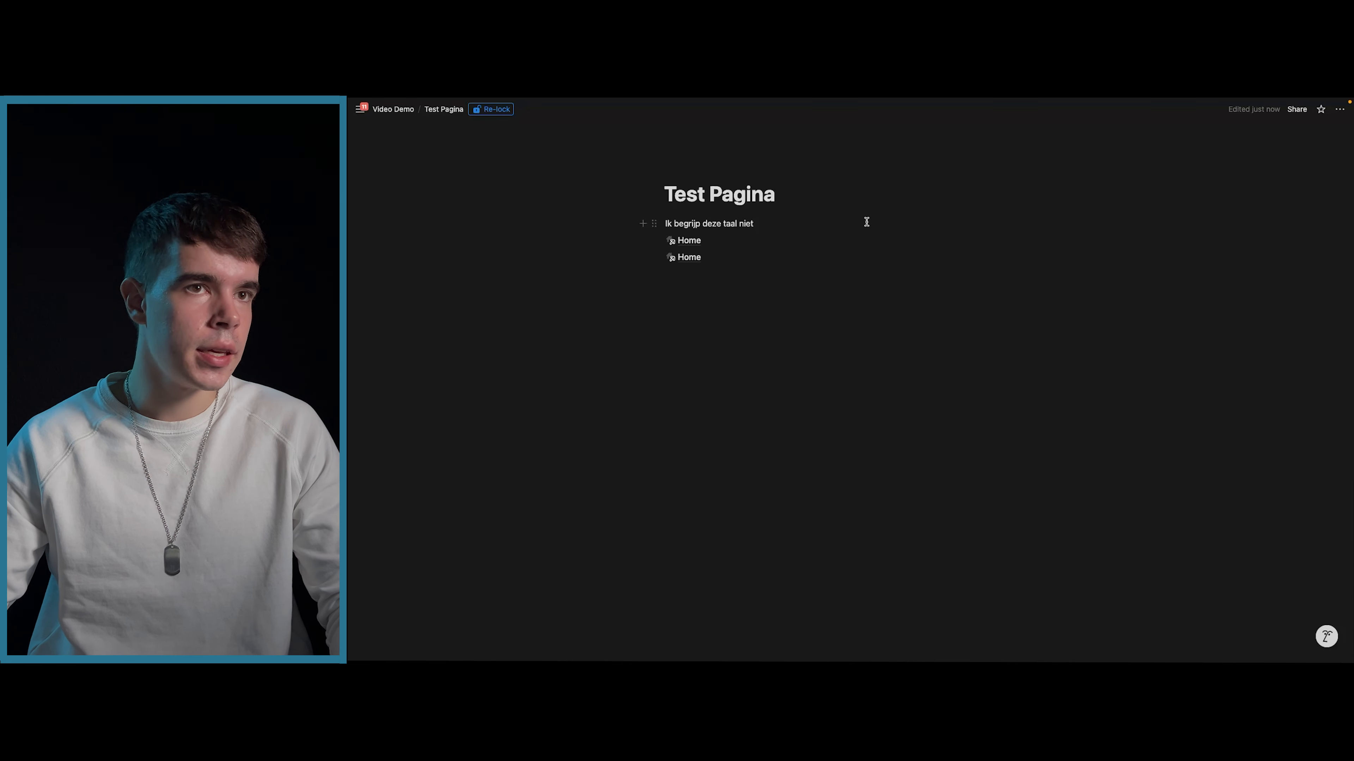
- Translate Test Pagina from Dutch into English, and check the translation target languages again before closing the options
click(1338, 110)
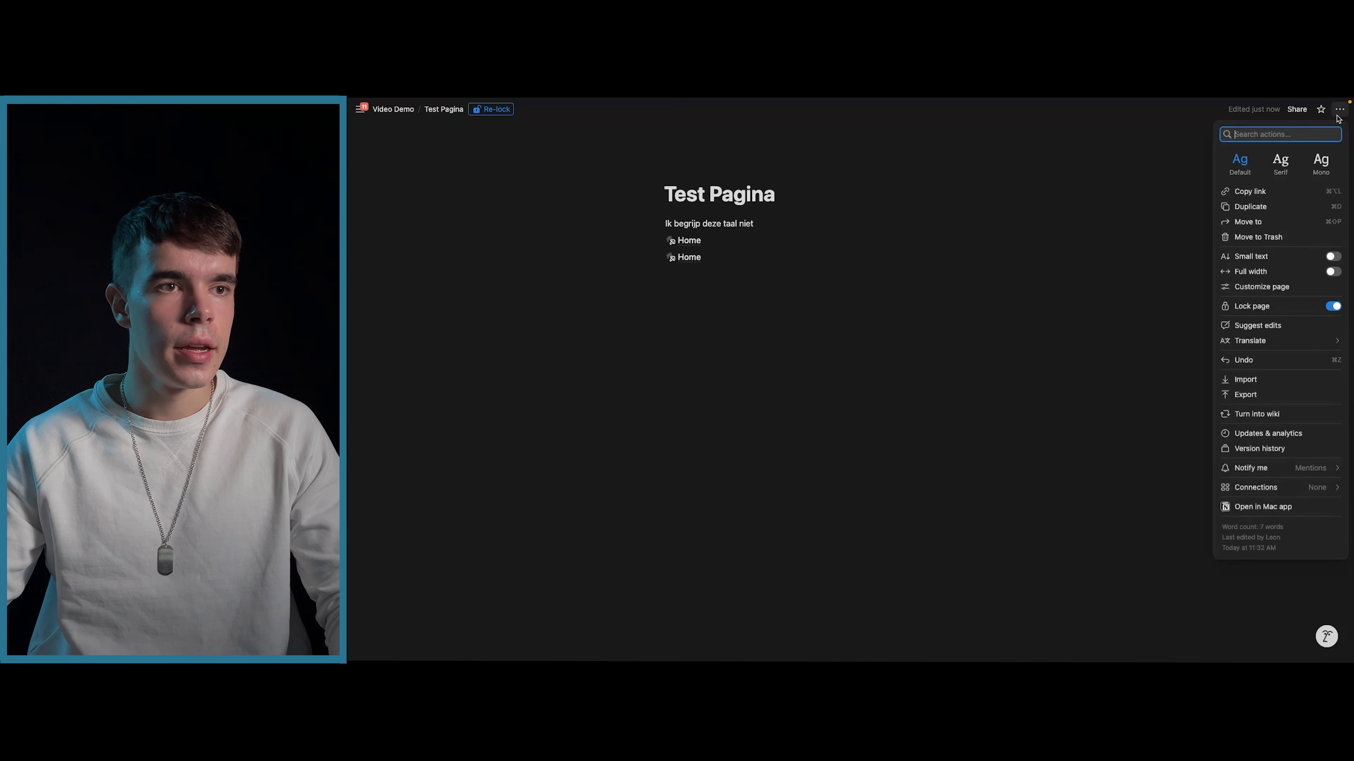
mouse_move(1259, 343)
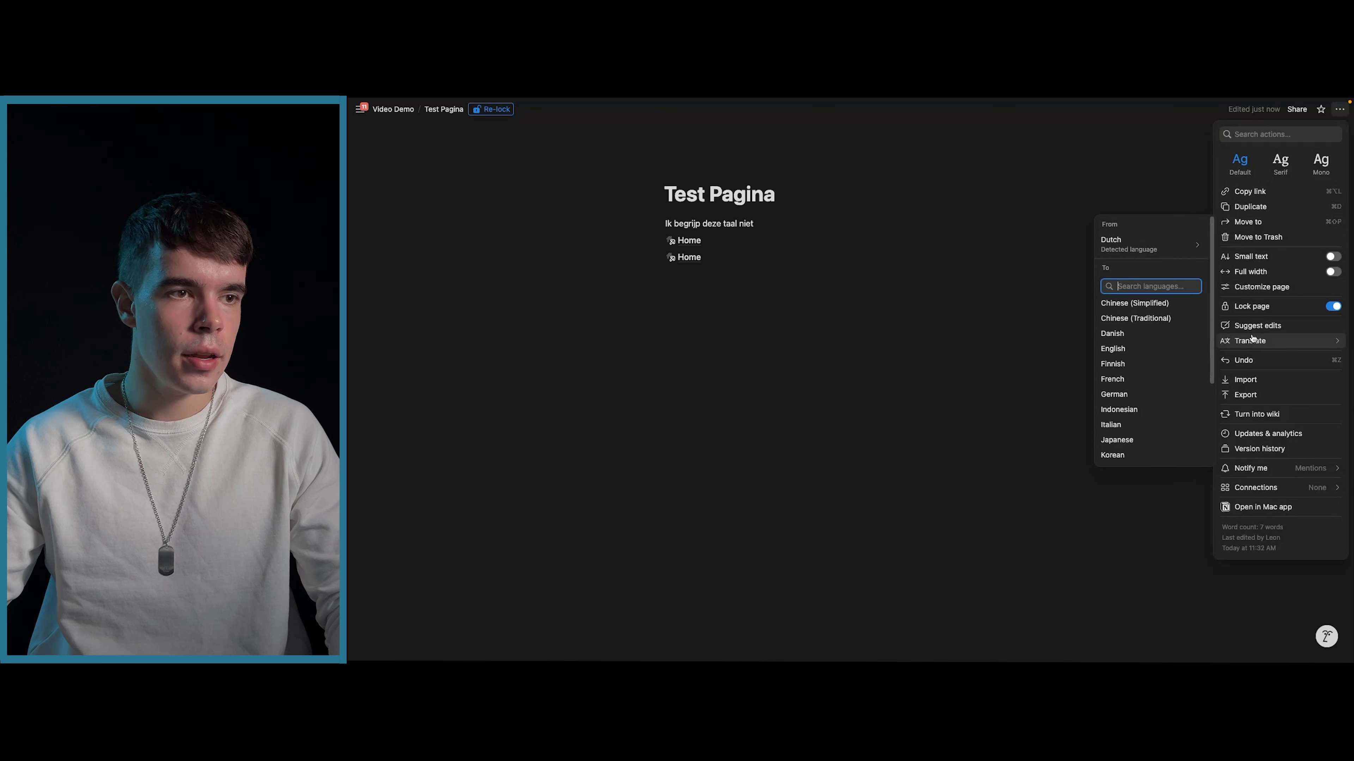
click(1130, 350)
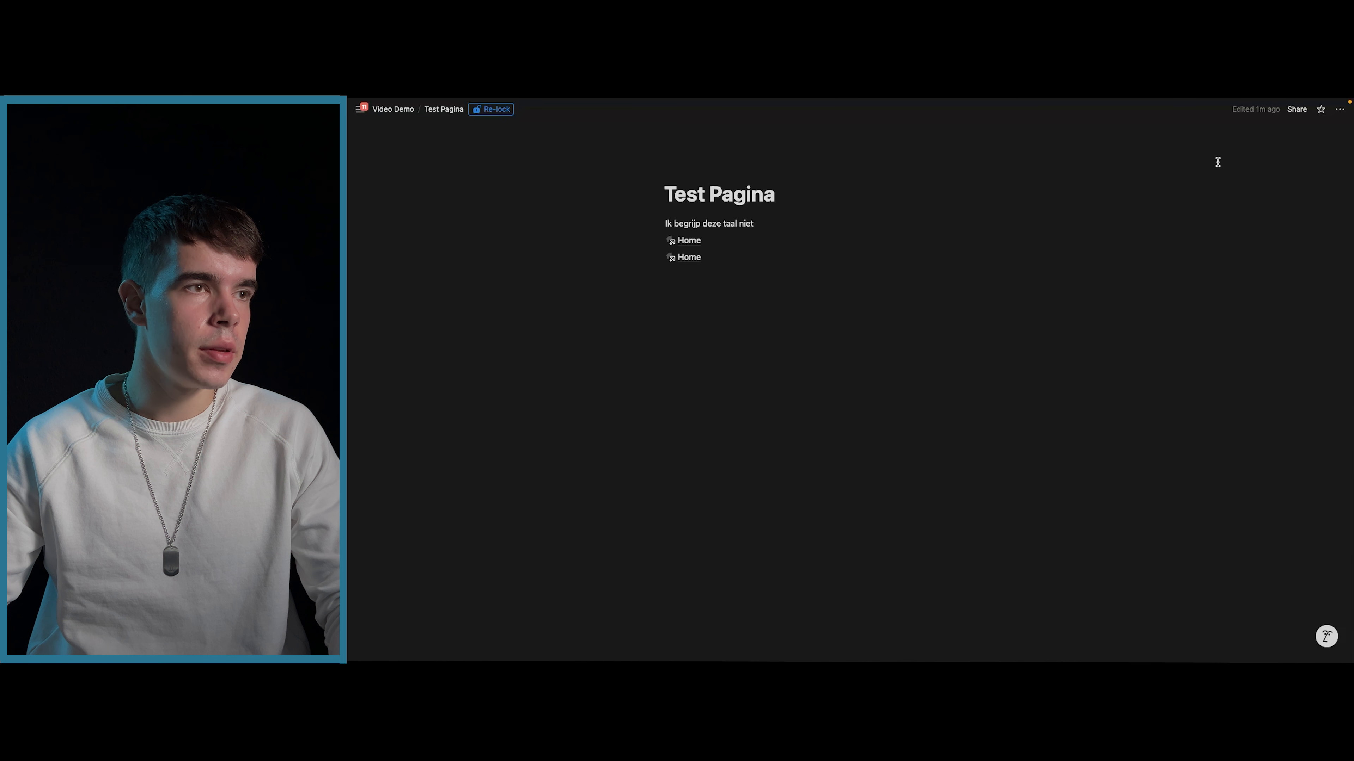
click(1339, 109)
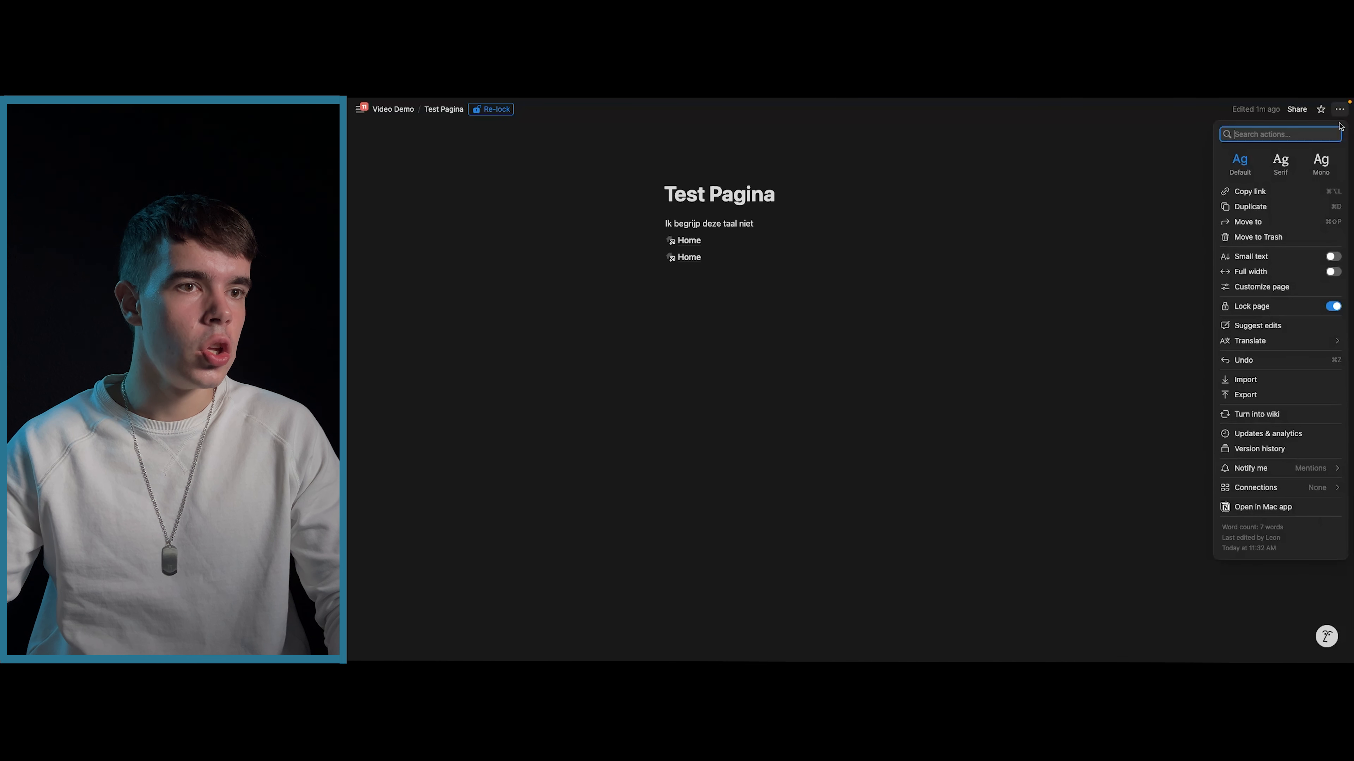
mouse_move(1273, 342)
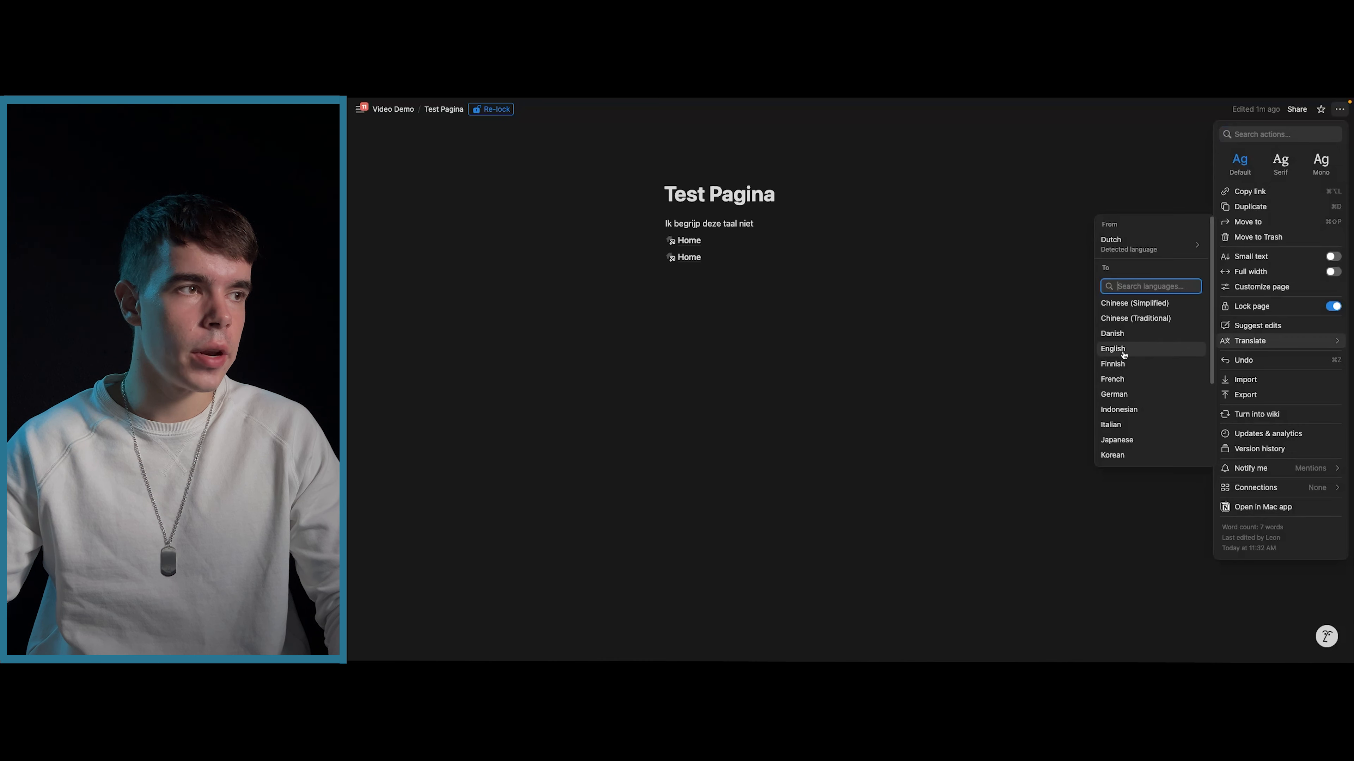
click(714, 288)
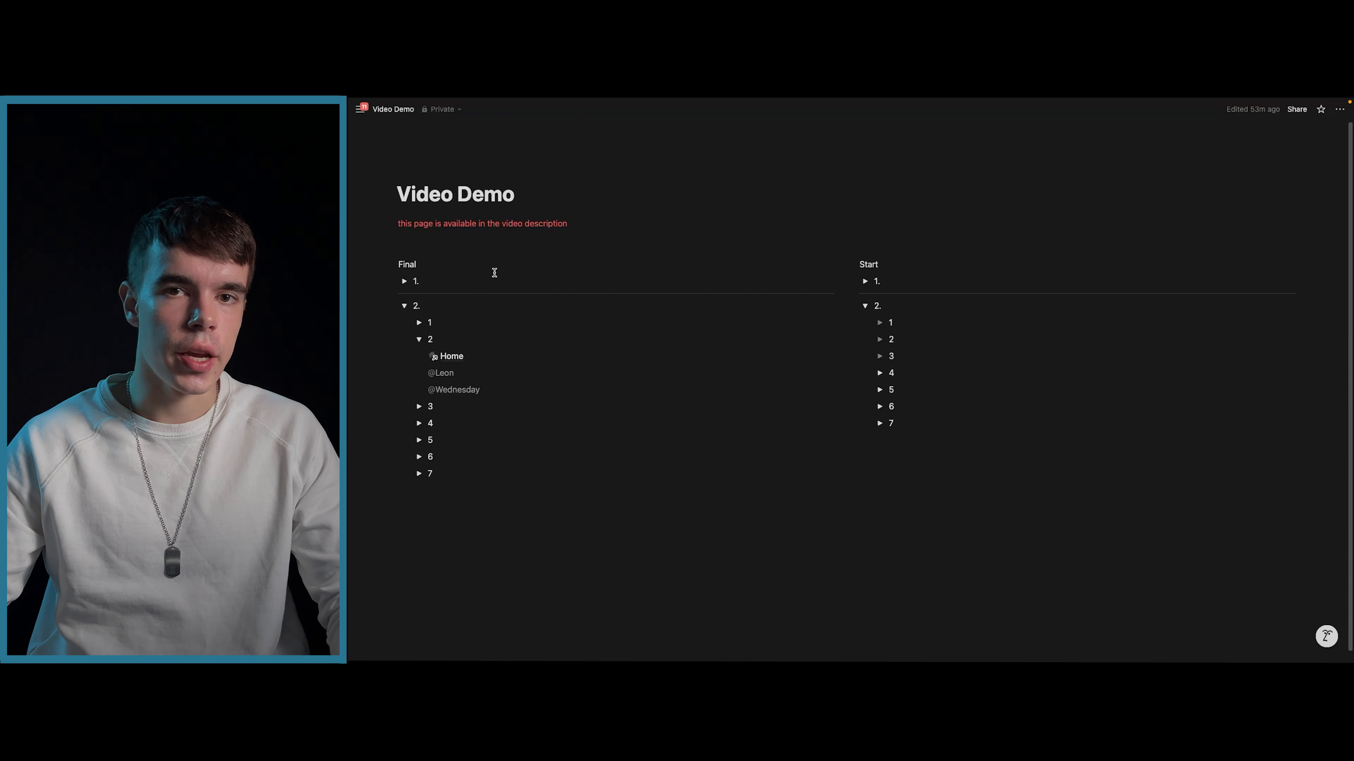
- Bring up the mention suggestions on a new line above the Home link in Final toggle 2, and remove that line
key(Return)
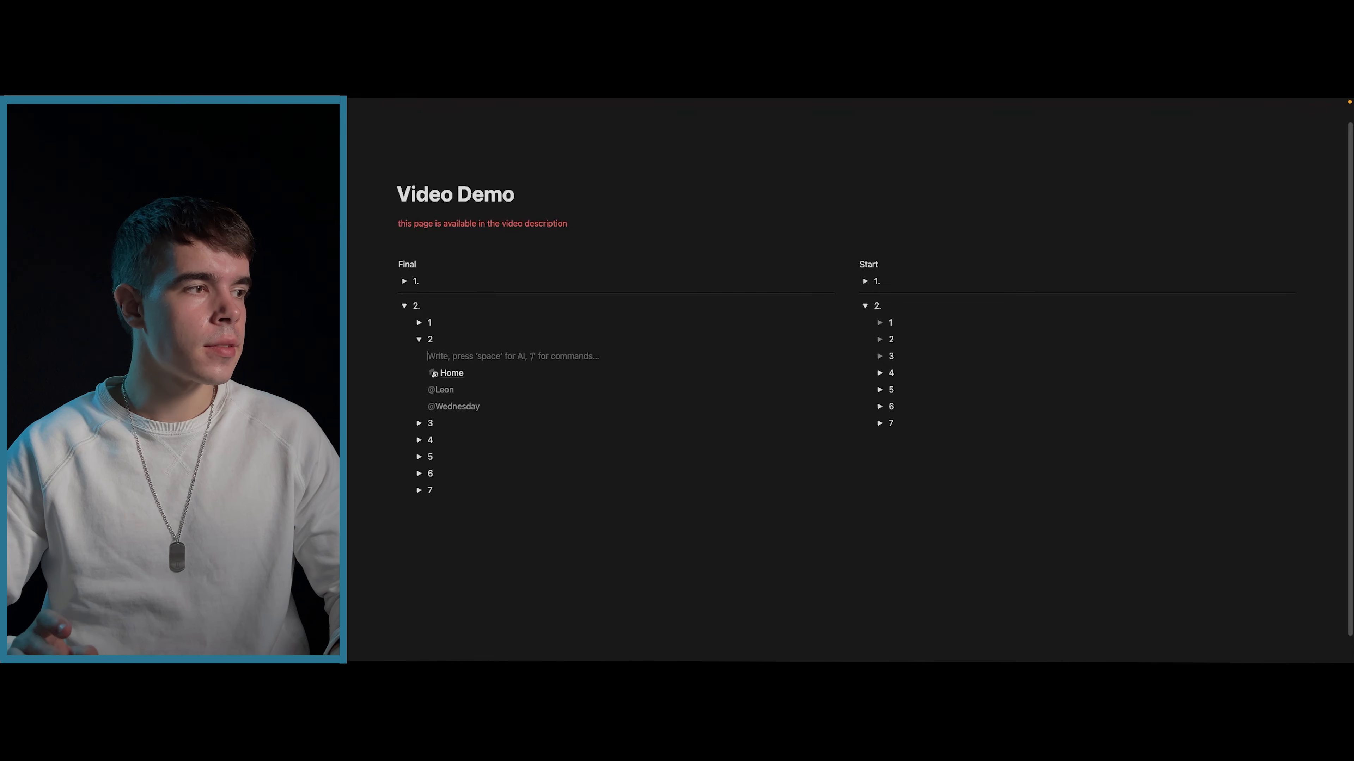
text(@)
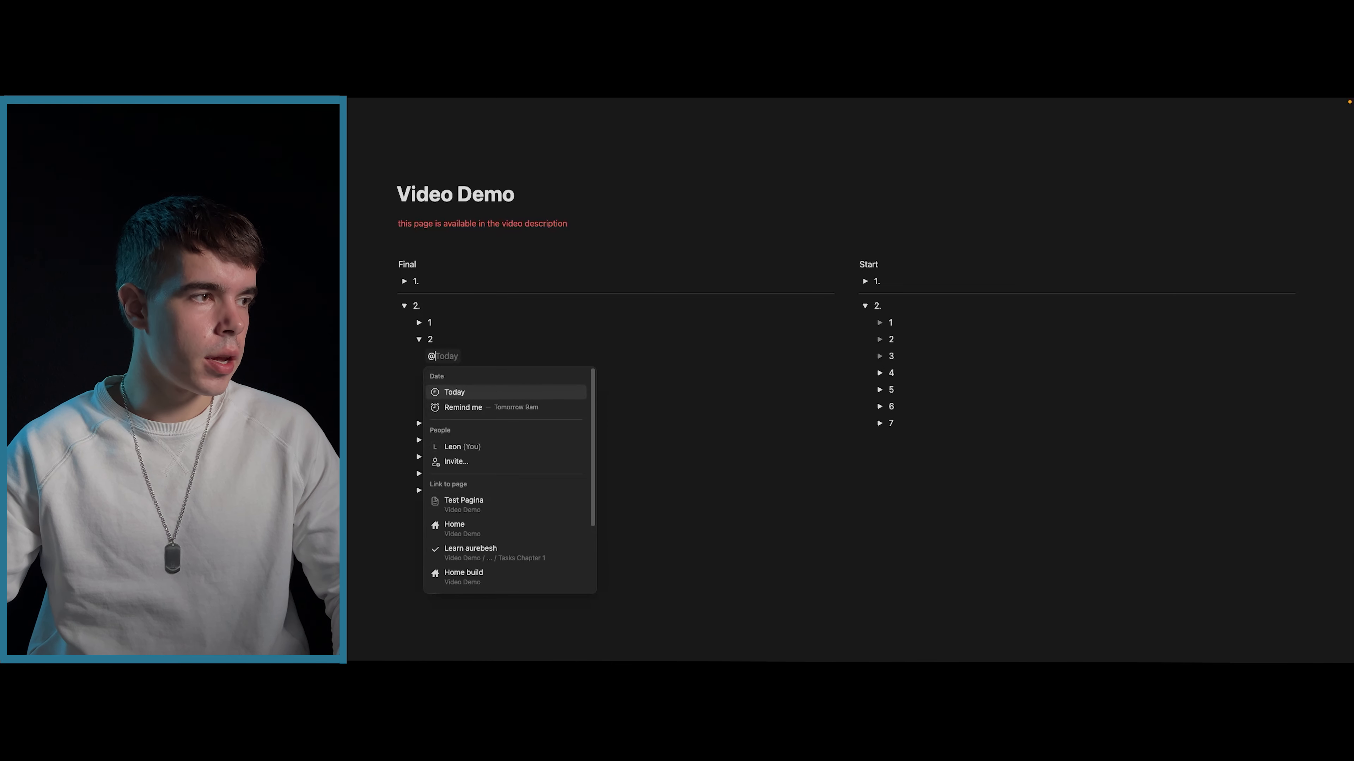
click(444, 339)
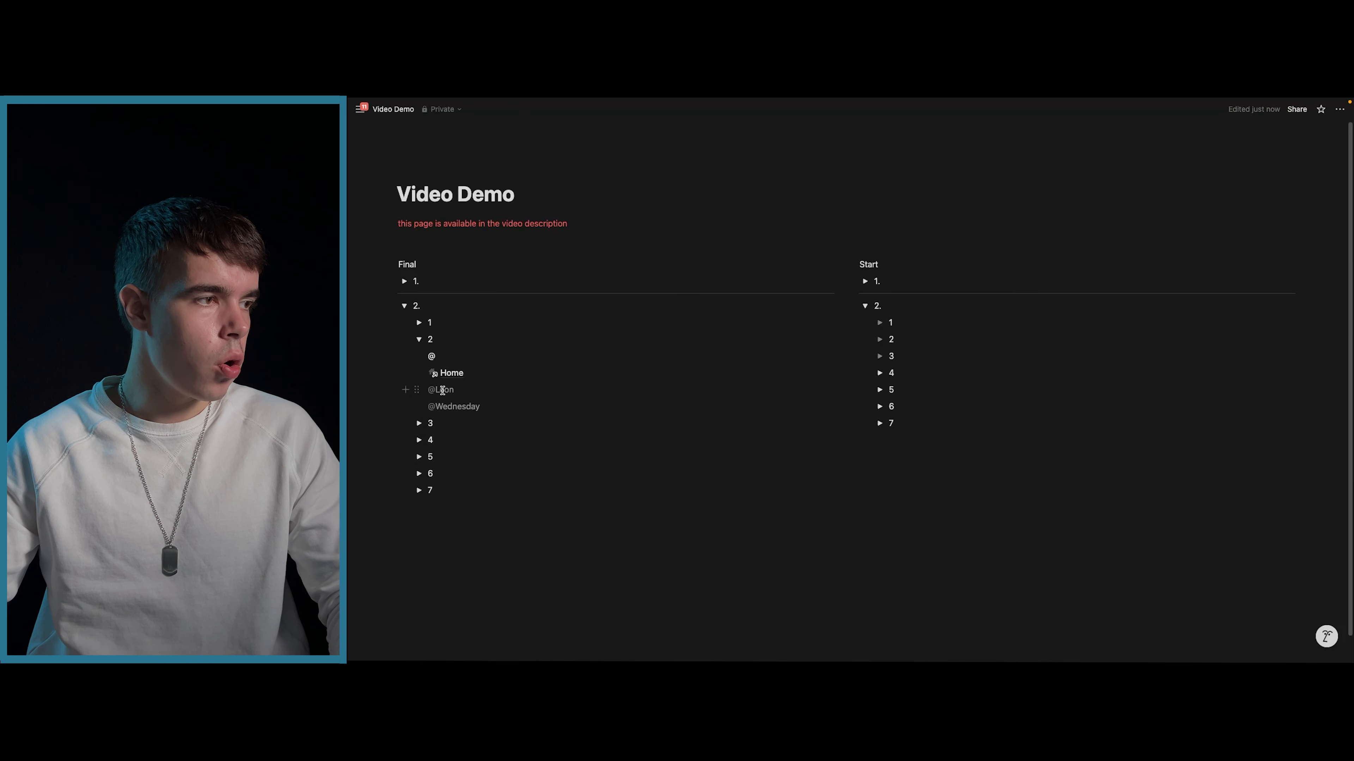
key(BackSpace)
key(BackSpace)
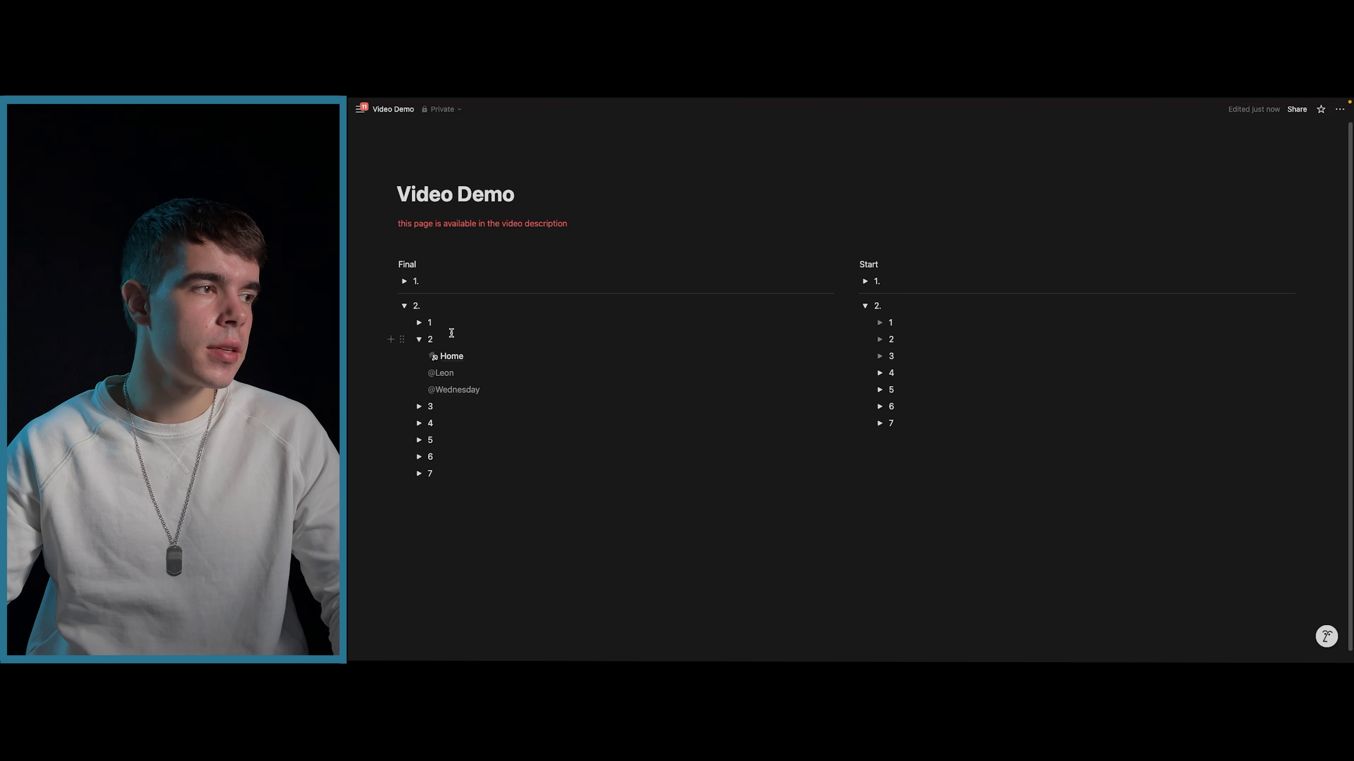
- Preview the linked Home page from its mention inside Final toggle 2
mouse_move(447, 390)
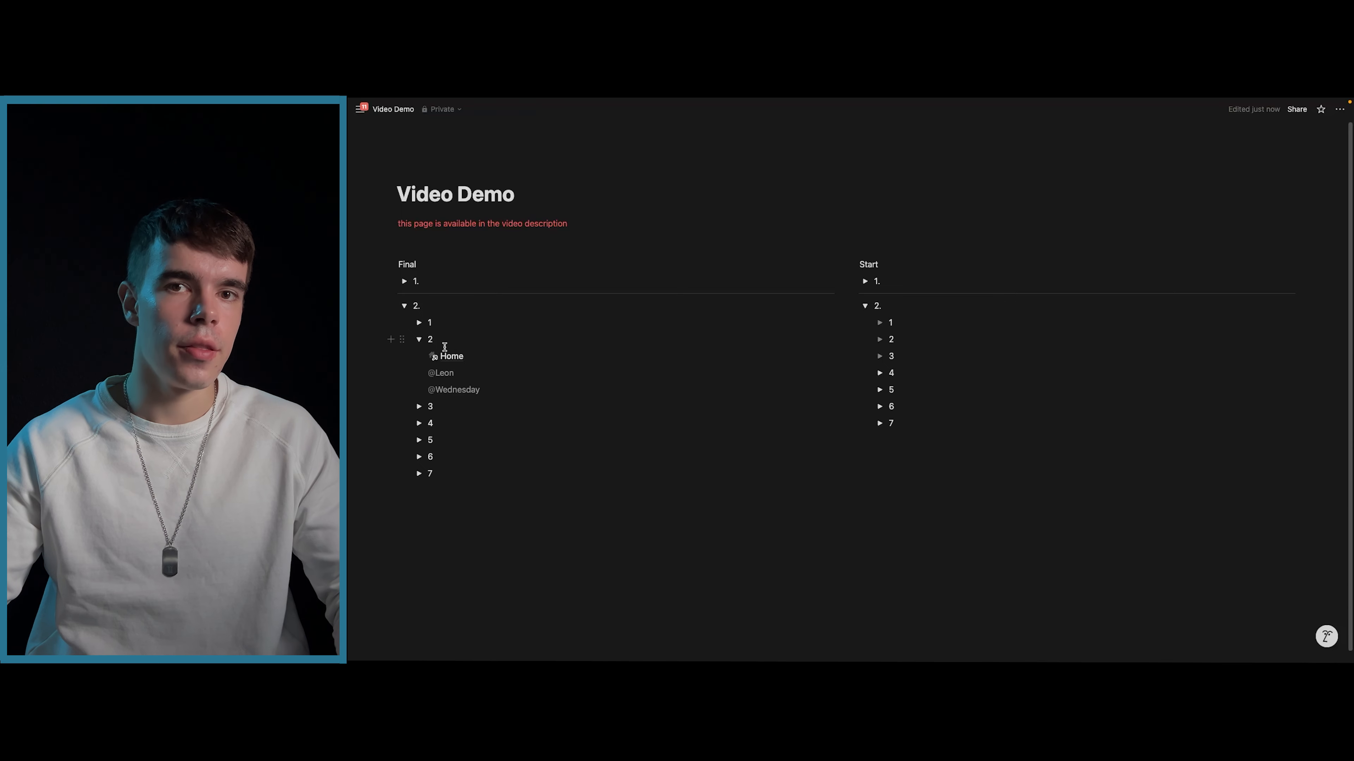
mouse_move(443, 356)
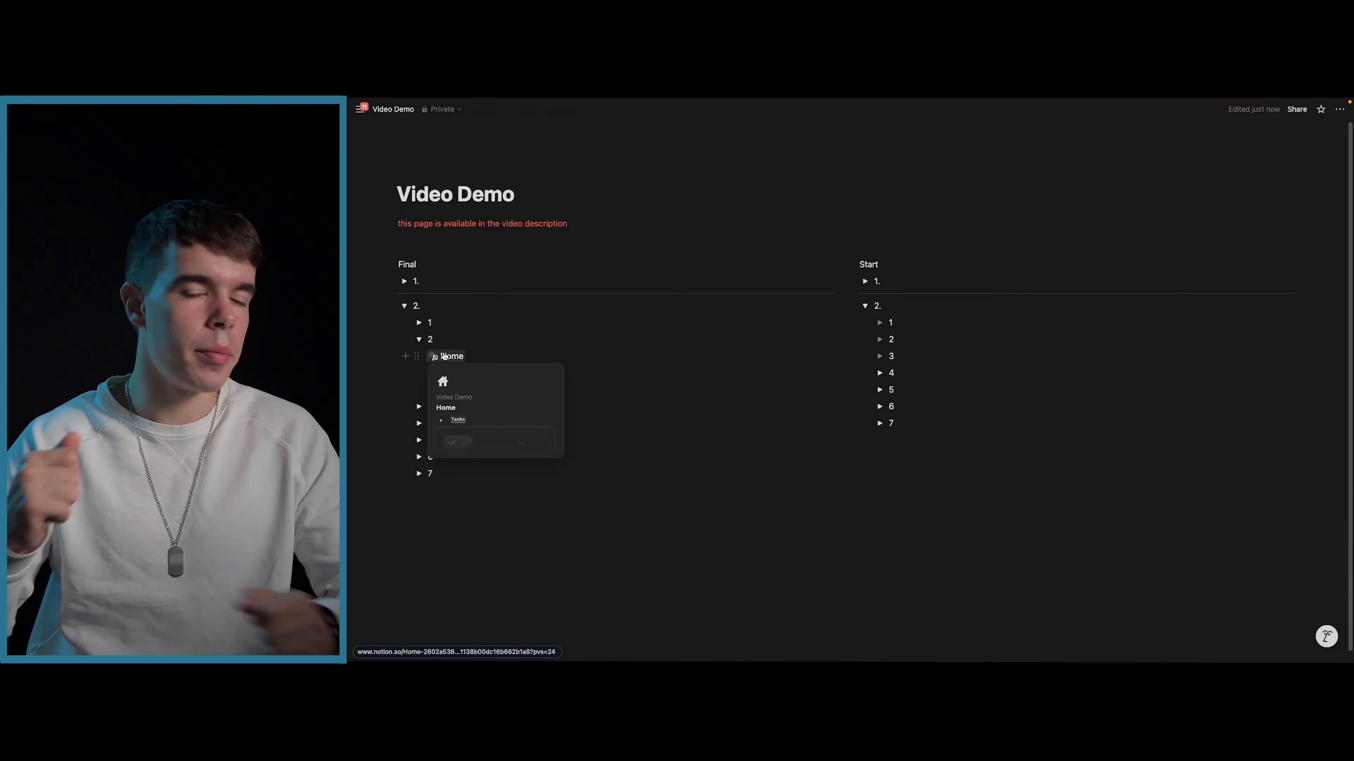
click(458, 333)
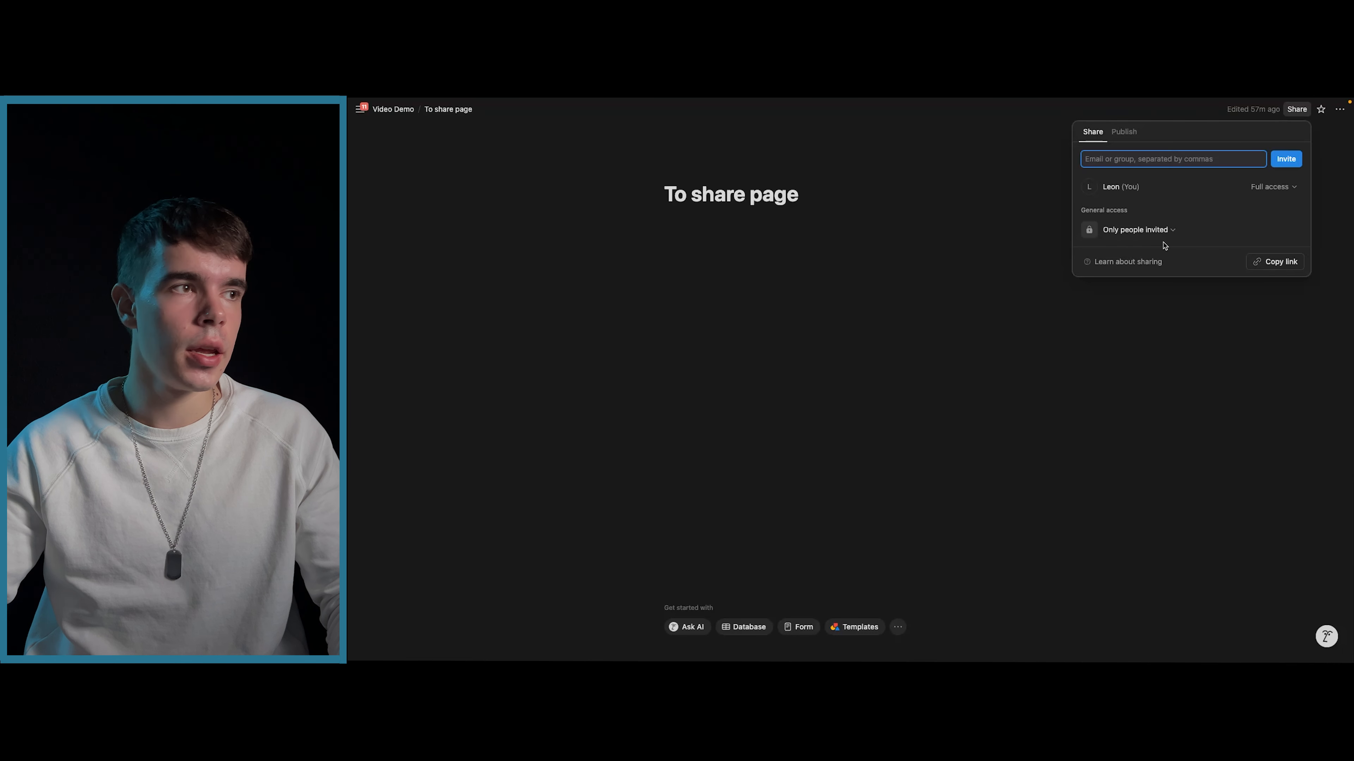
- Publish To share page to the web and open its site styling settings
click(1122, 133)
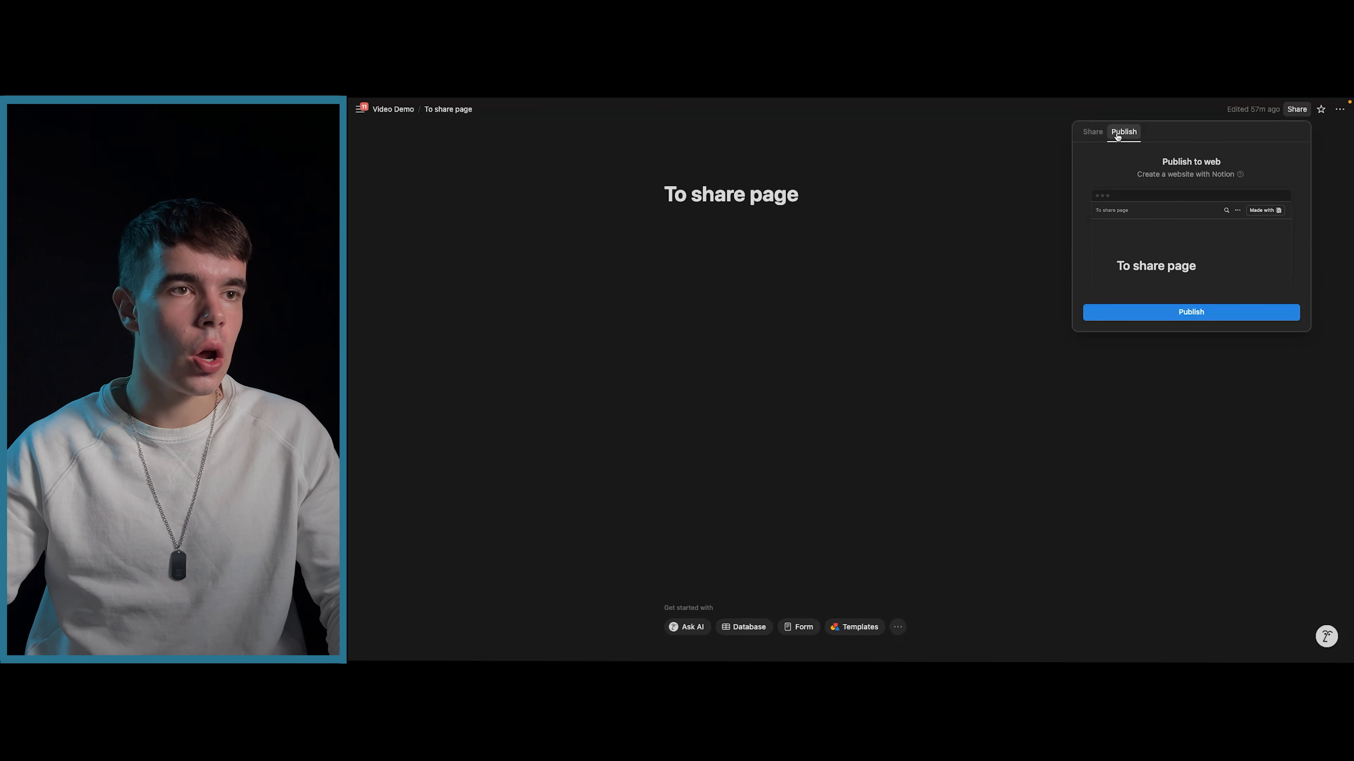
click(1173, 312)
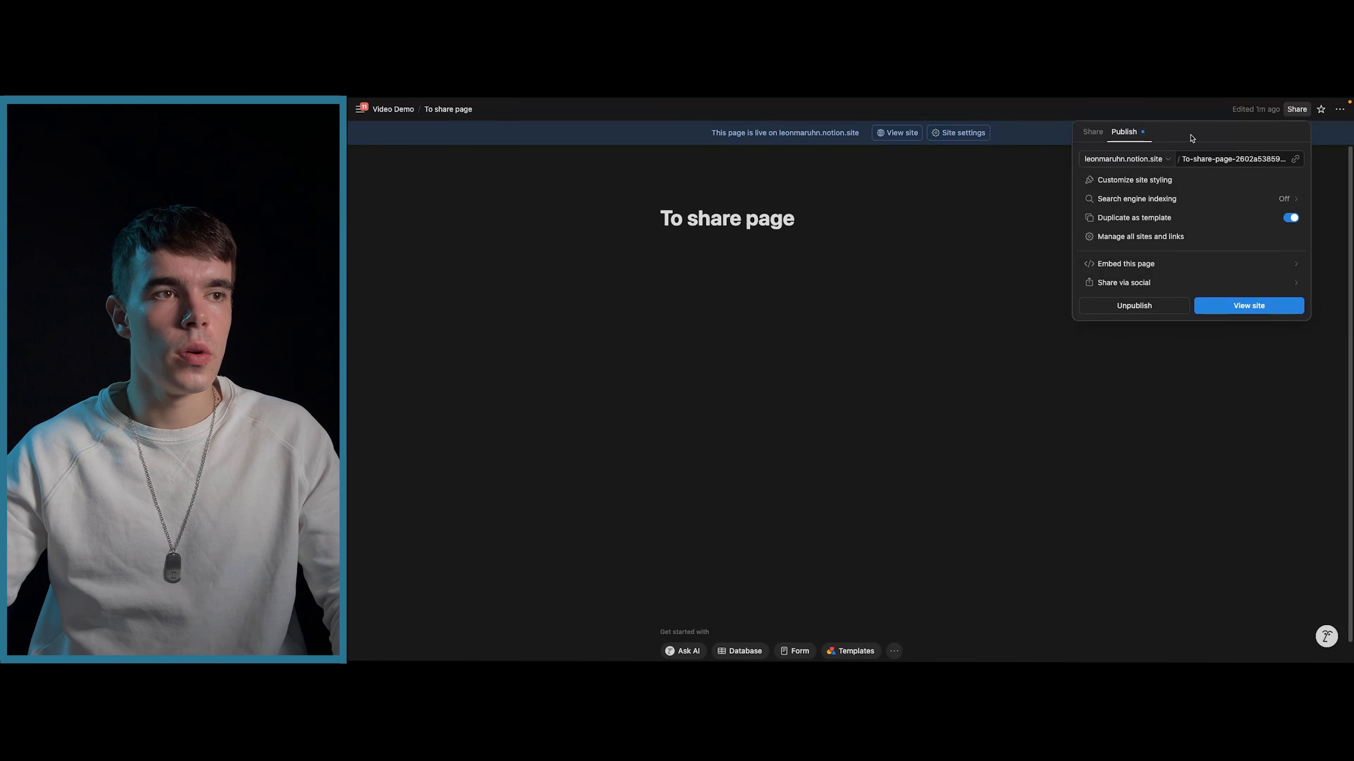
click(1147, 183)
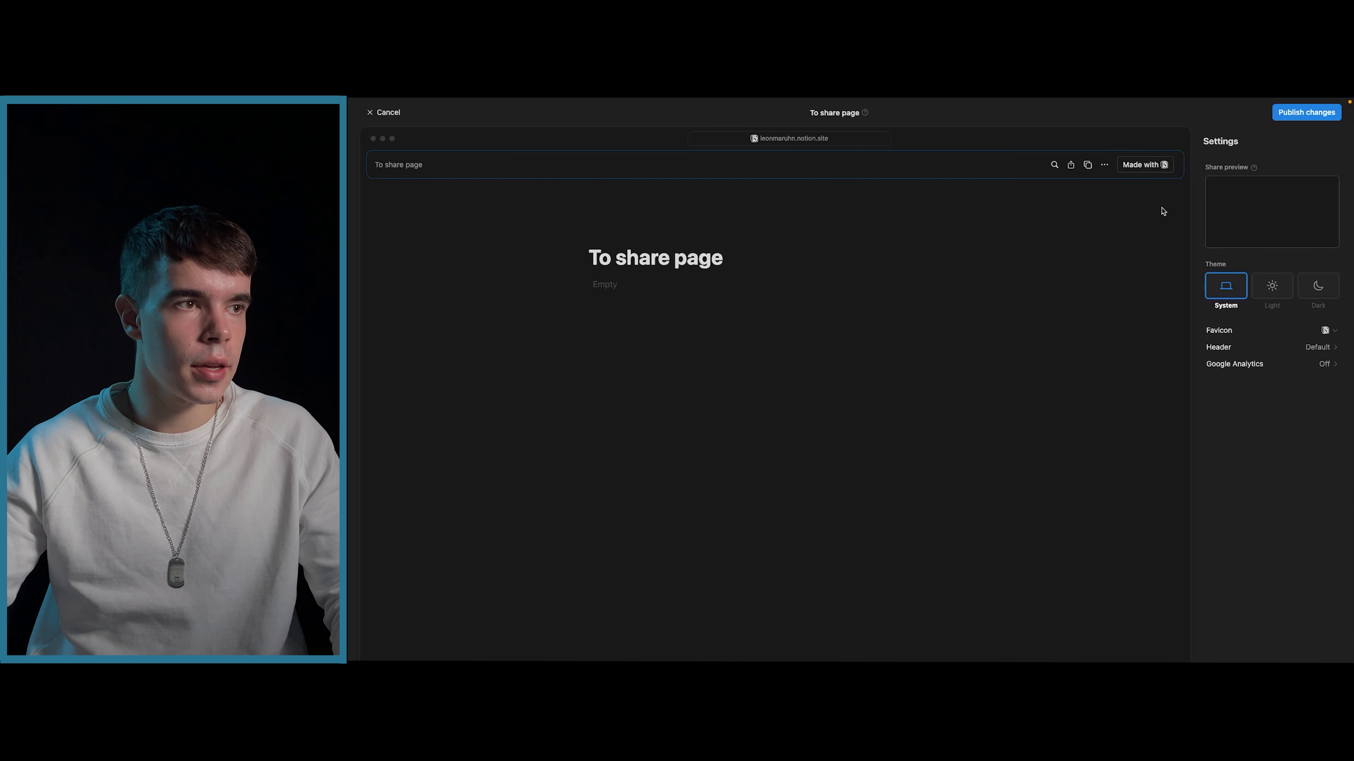
- Try the Light and Dark themes for the published site and return to the System theme
click(1279, 289)
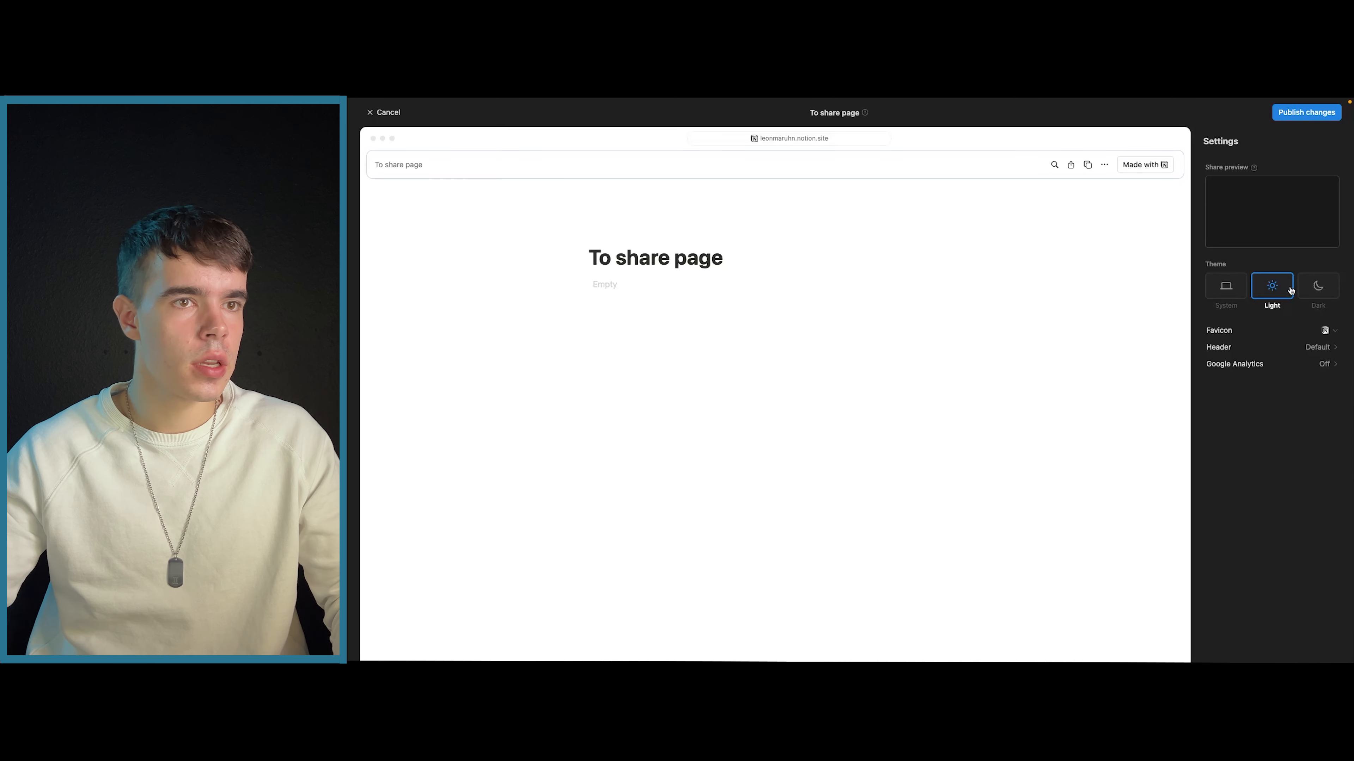
click(1314, 289)
click(1223, 288)
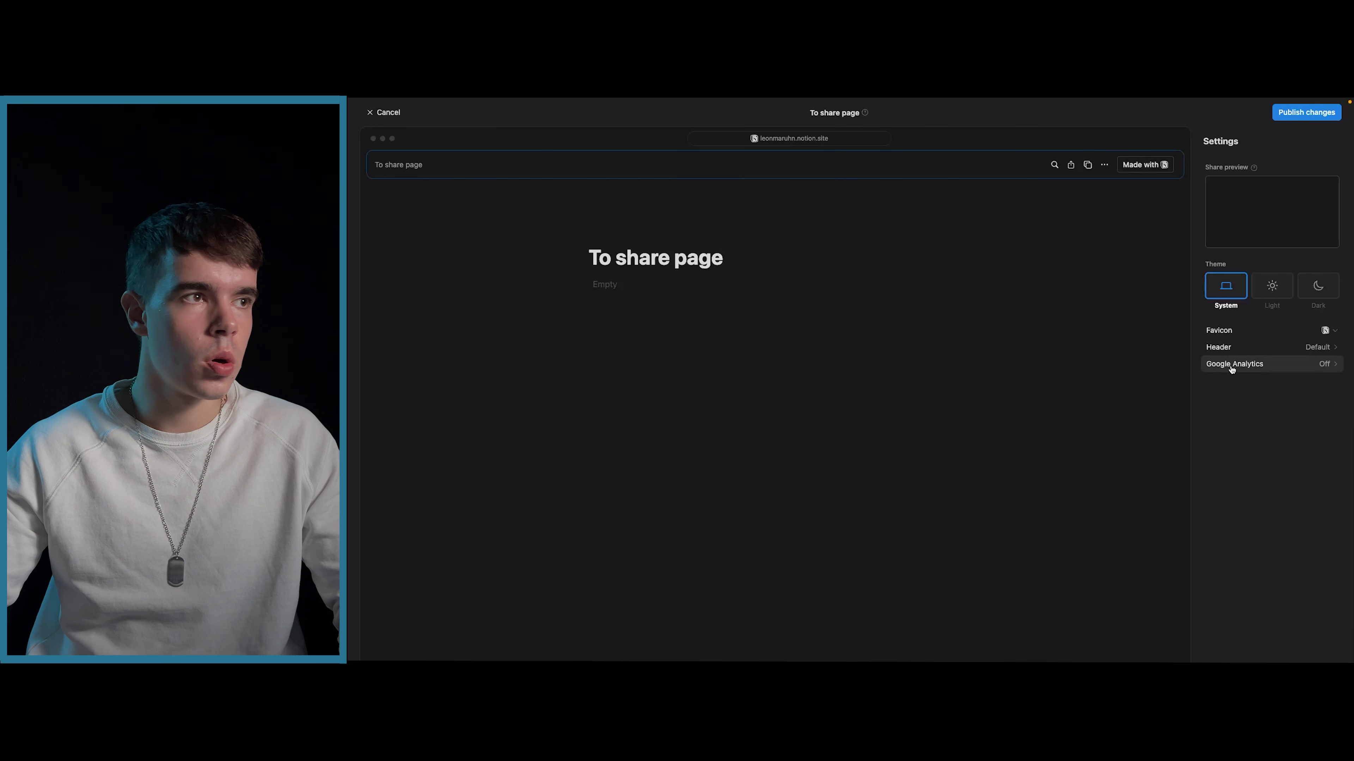
- Turn off Breadcrumbs, Share and Search in the site header, and toggle the Share option once more
click(1255, 350)
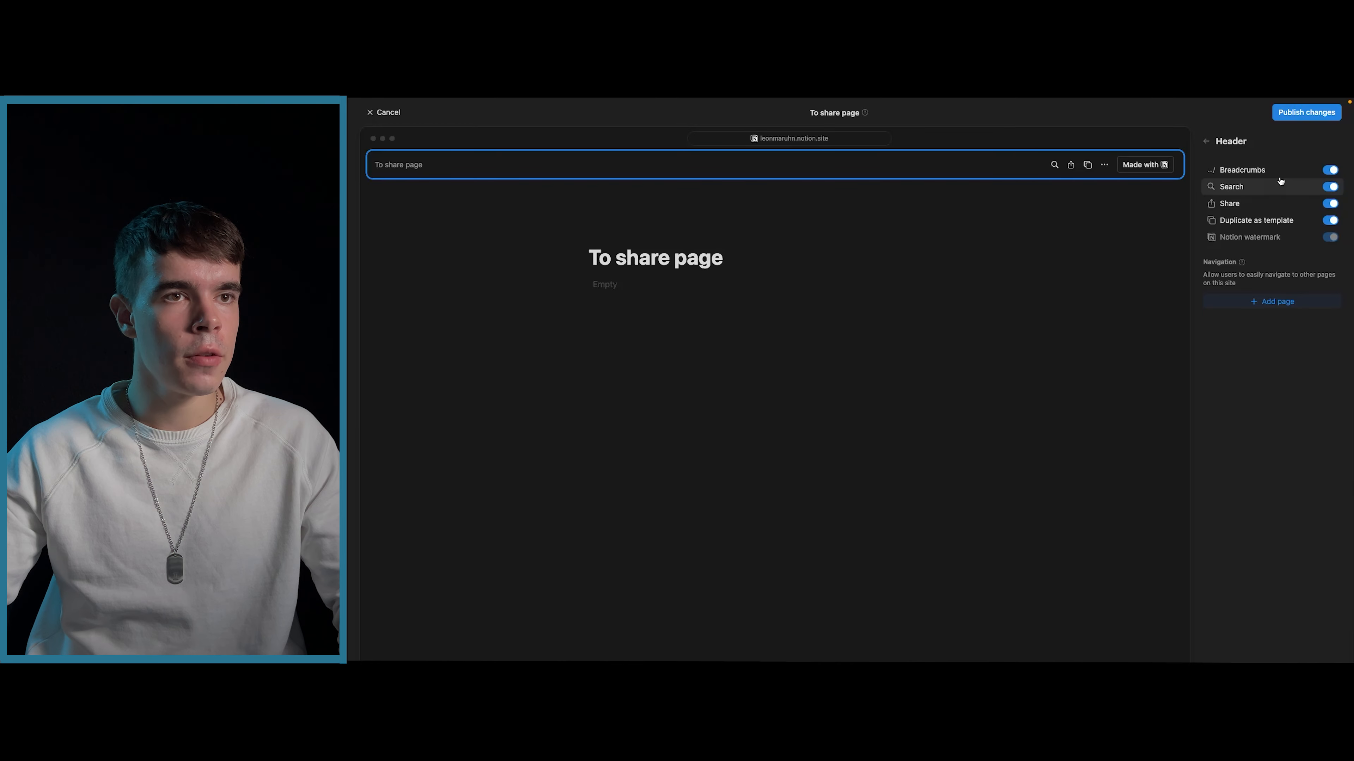
click(1326, 171)
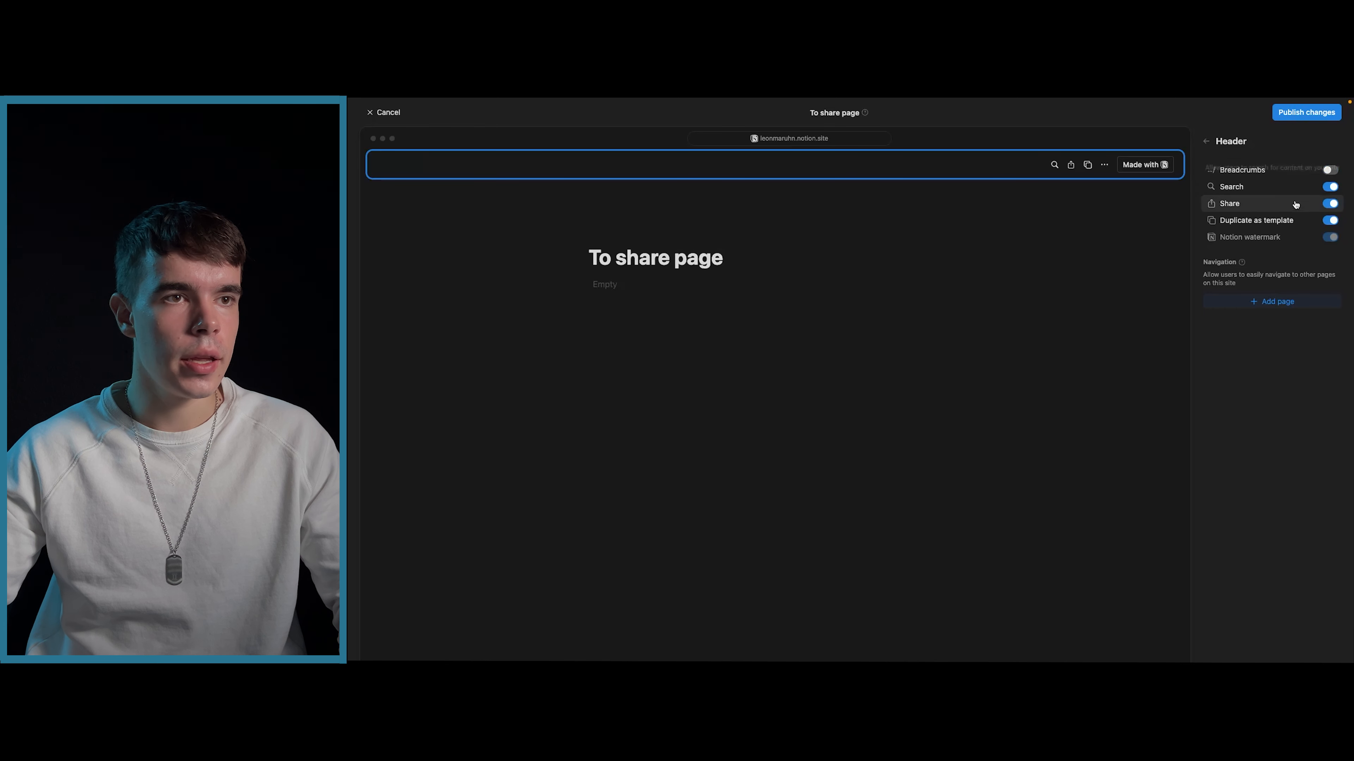
click(1327, 204)
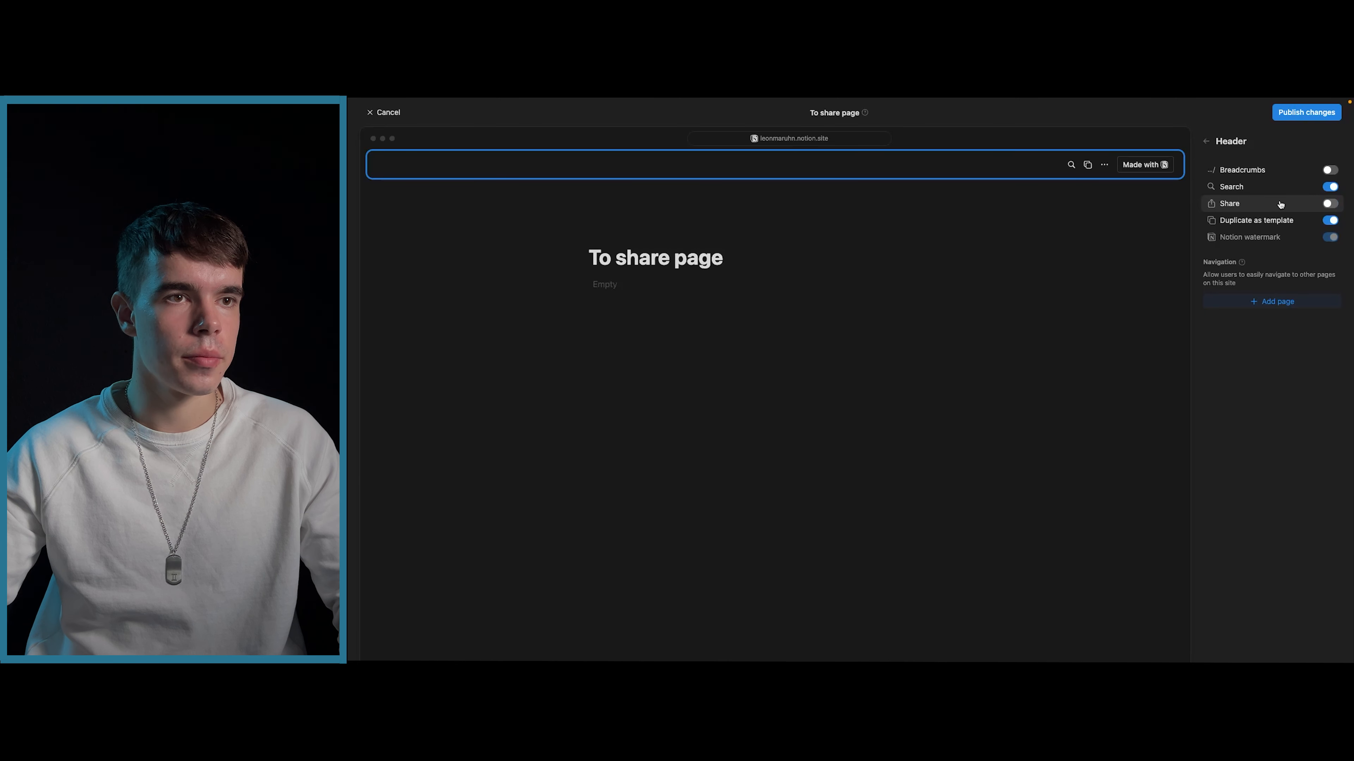
click(1327, 188)
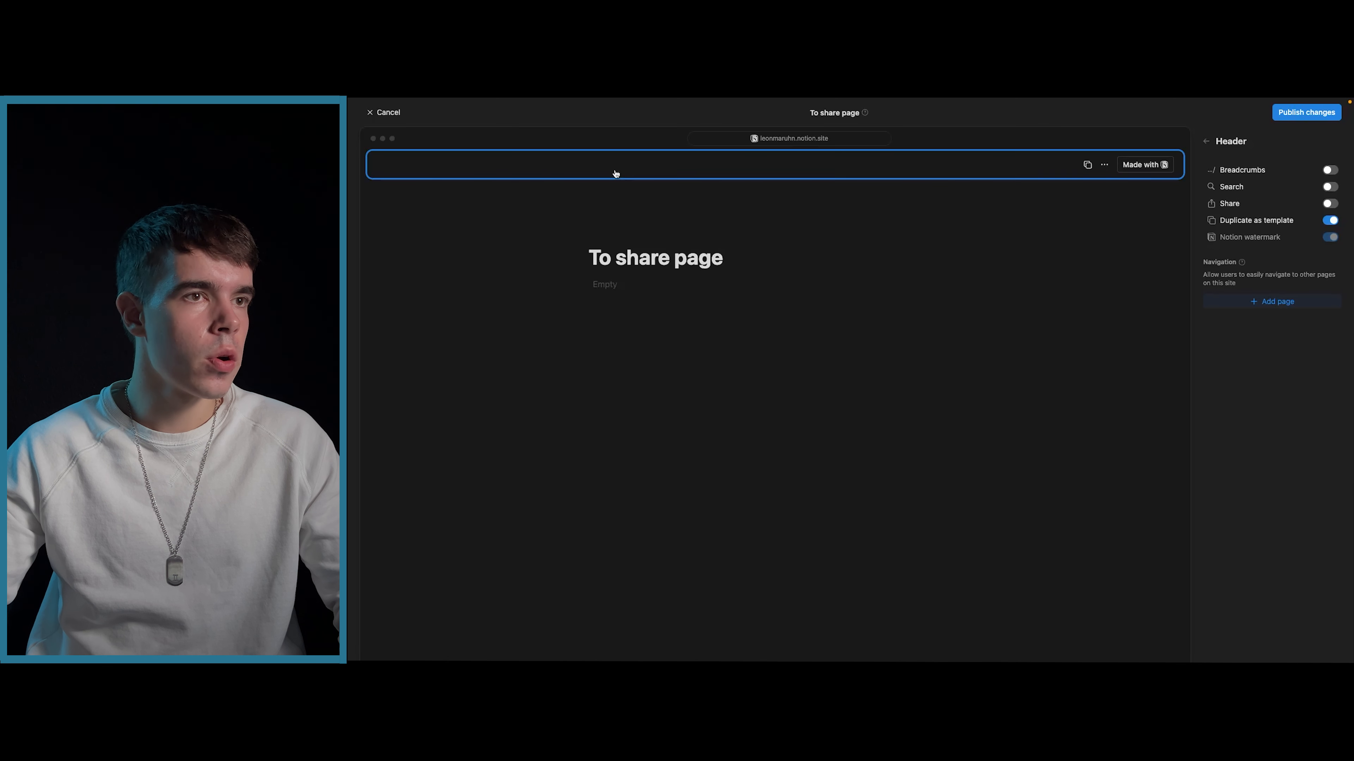
click(1328, 204)
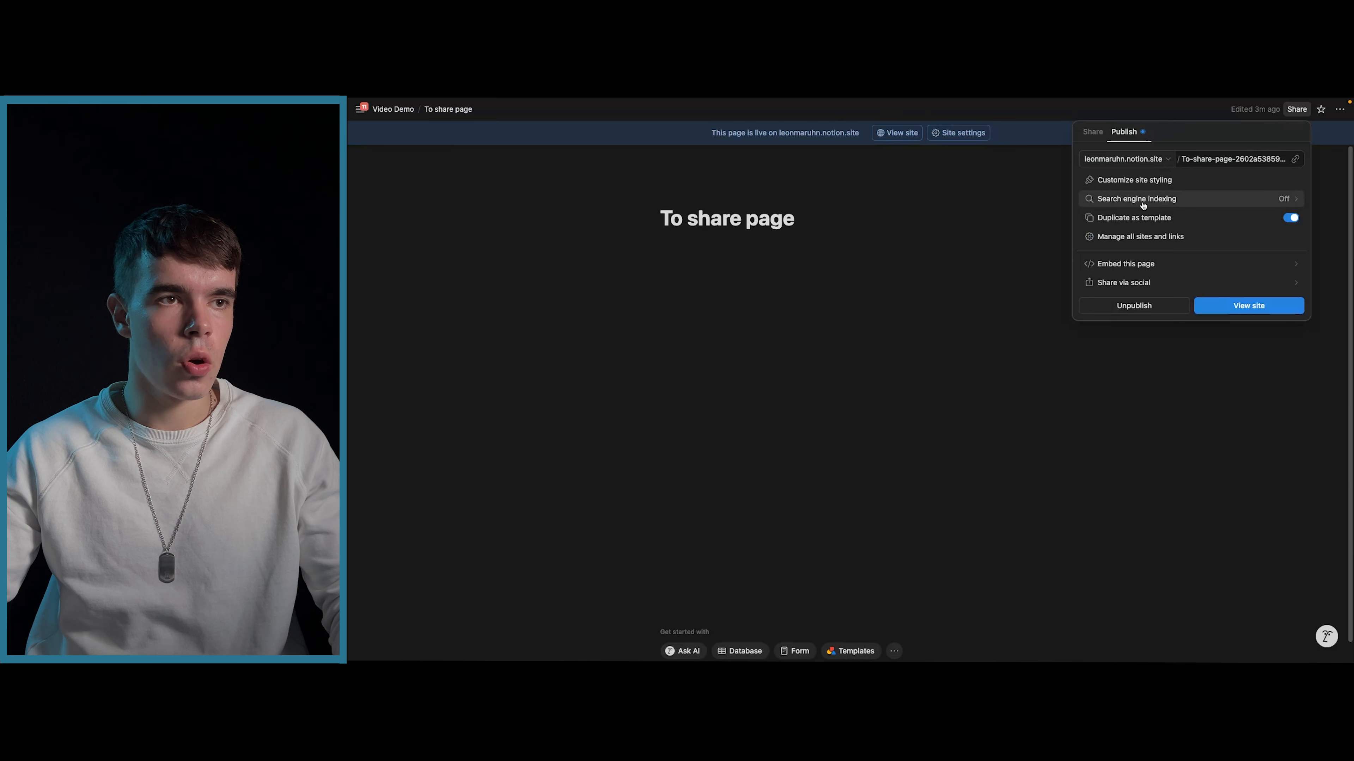
- Review the published page's search engine indexing, template duplication, social sharing and embed options, leaving Duplicate as template on
click(1206, 204)
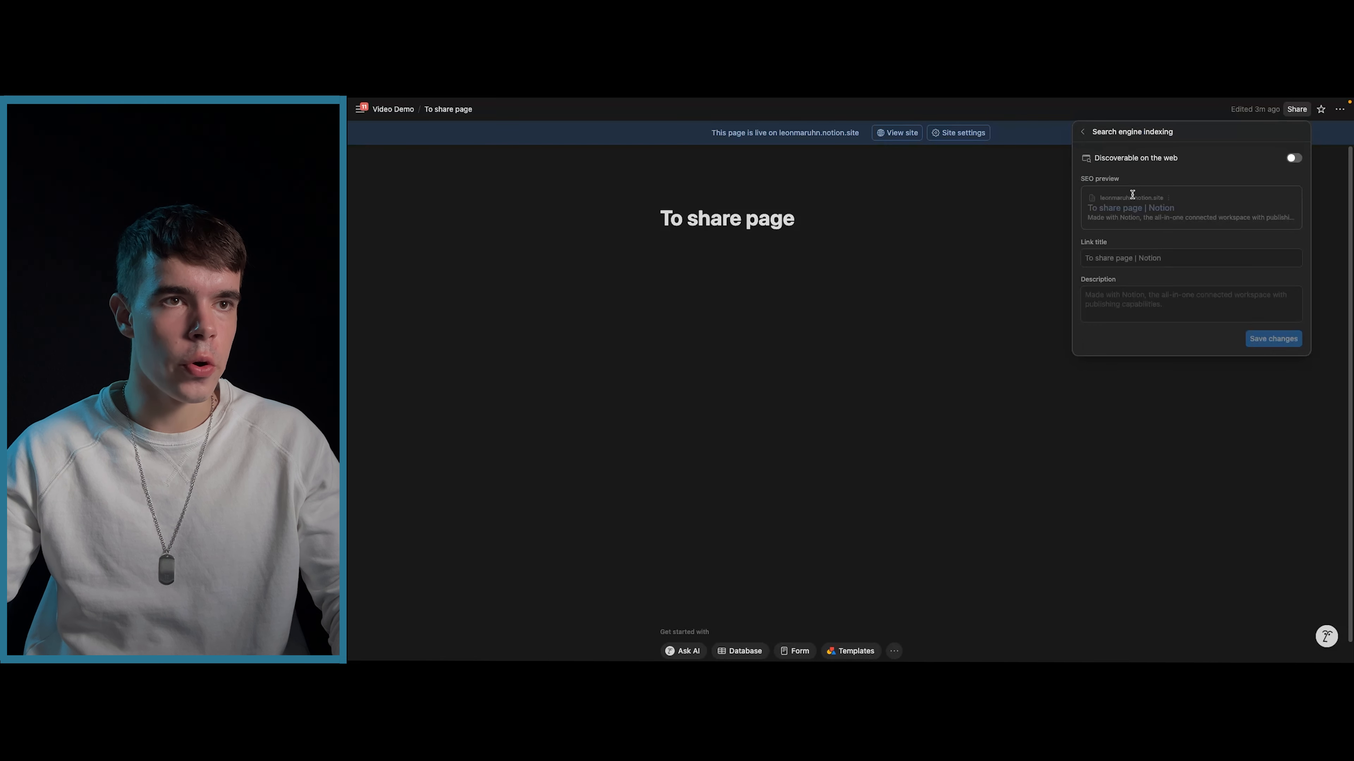
click(1085, 134)
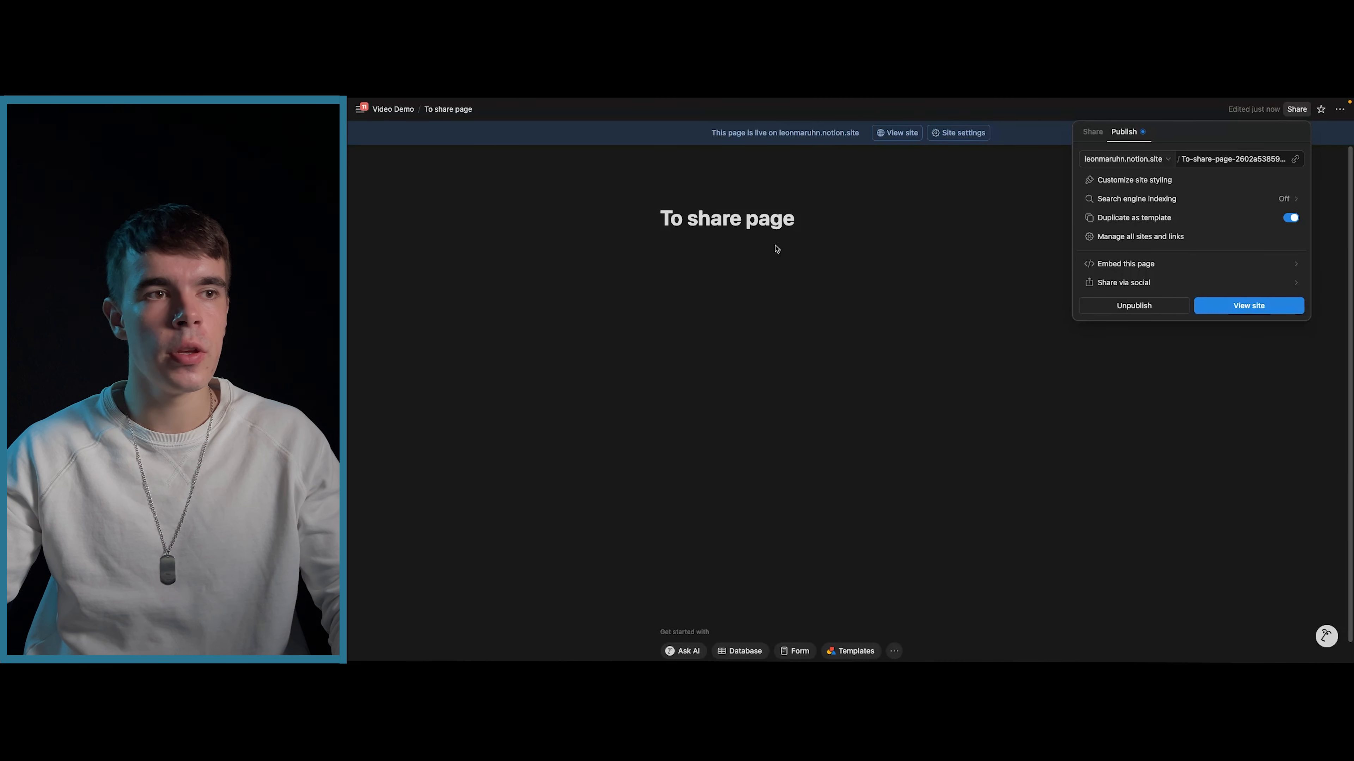
click(1288, 218)
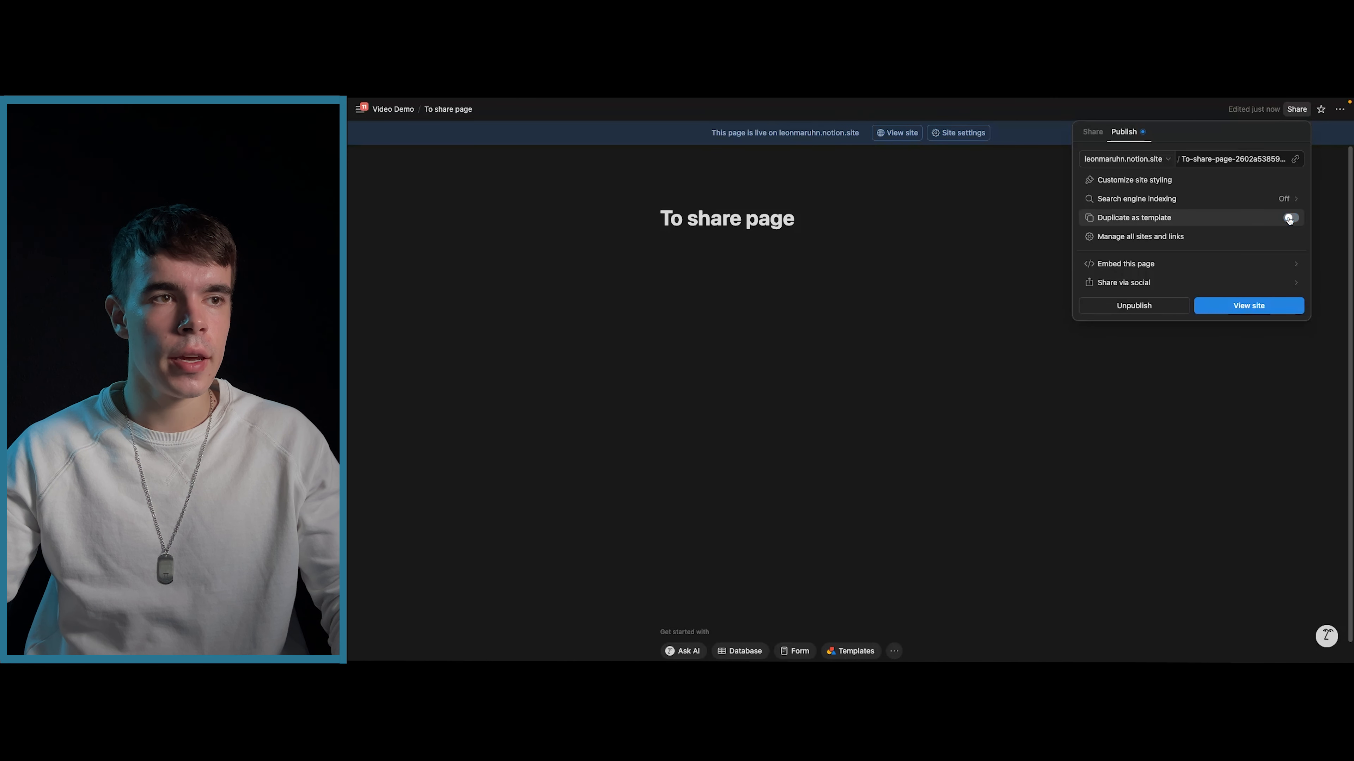
click(1287, 218)
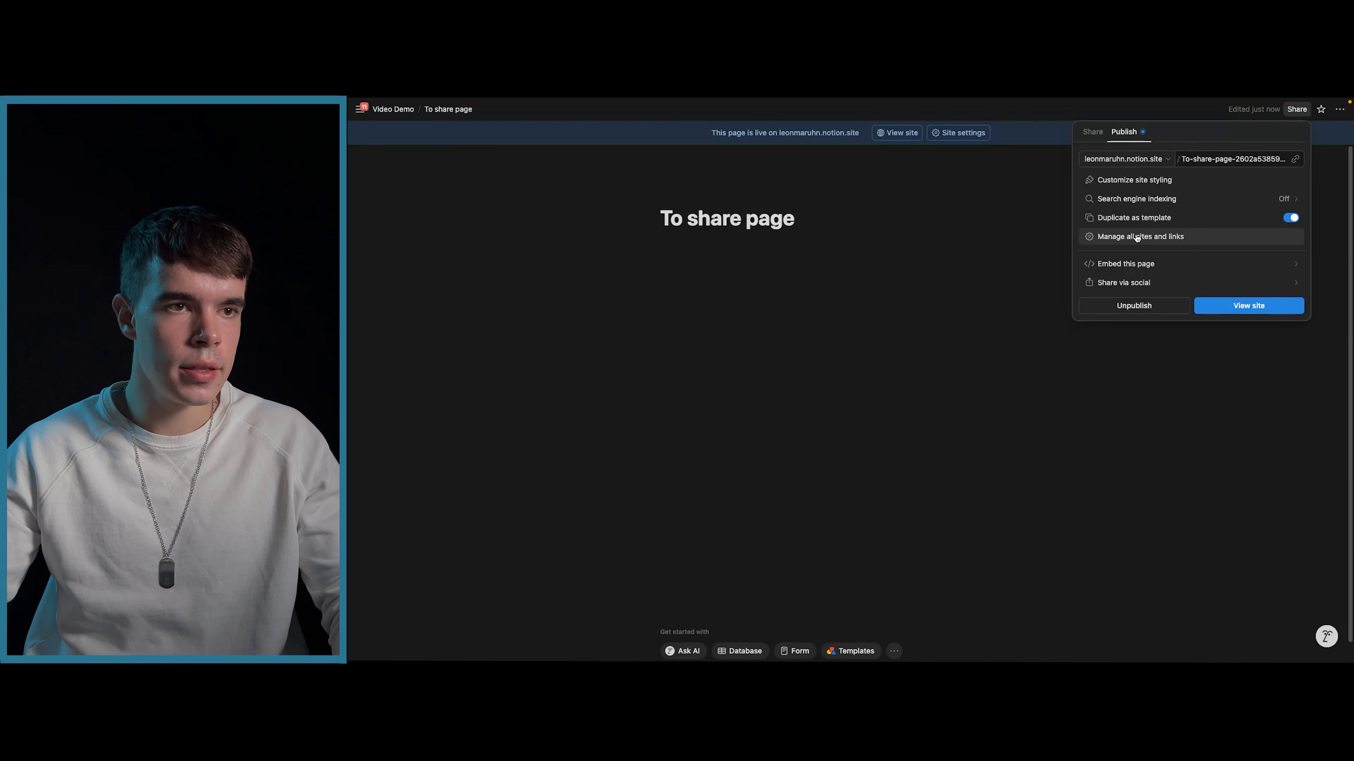
click(1154, 283)
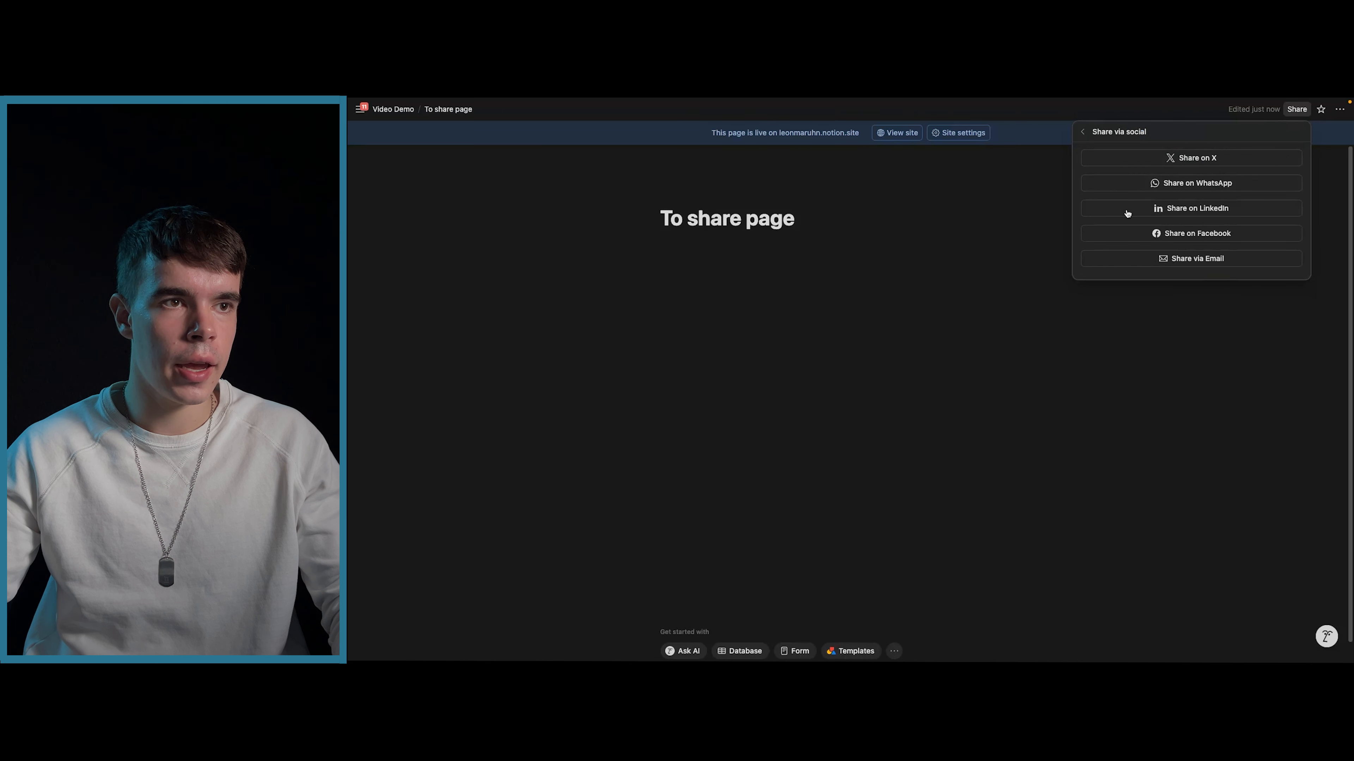
click(1084, 133)
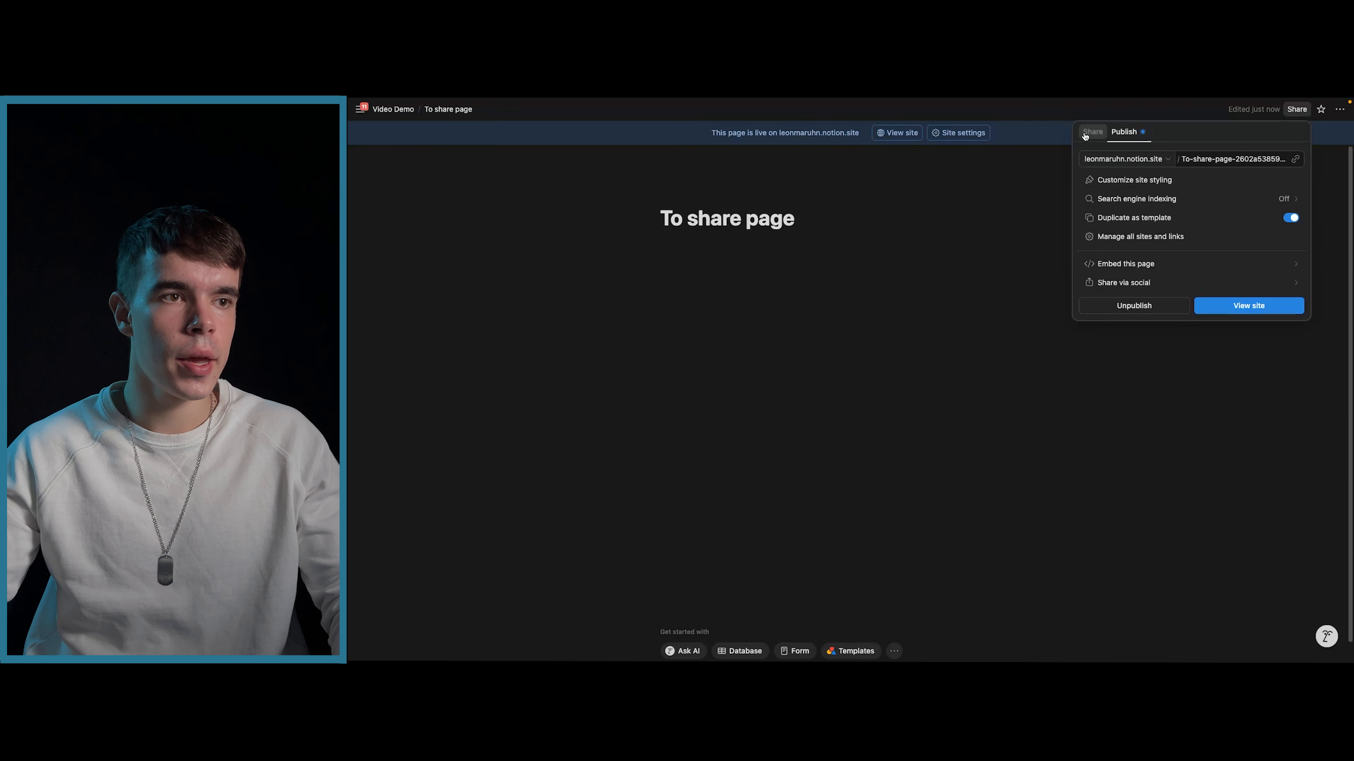
click(1177, 268)
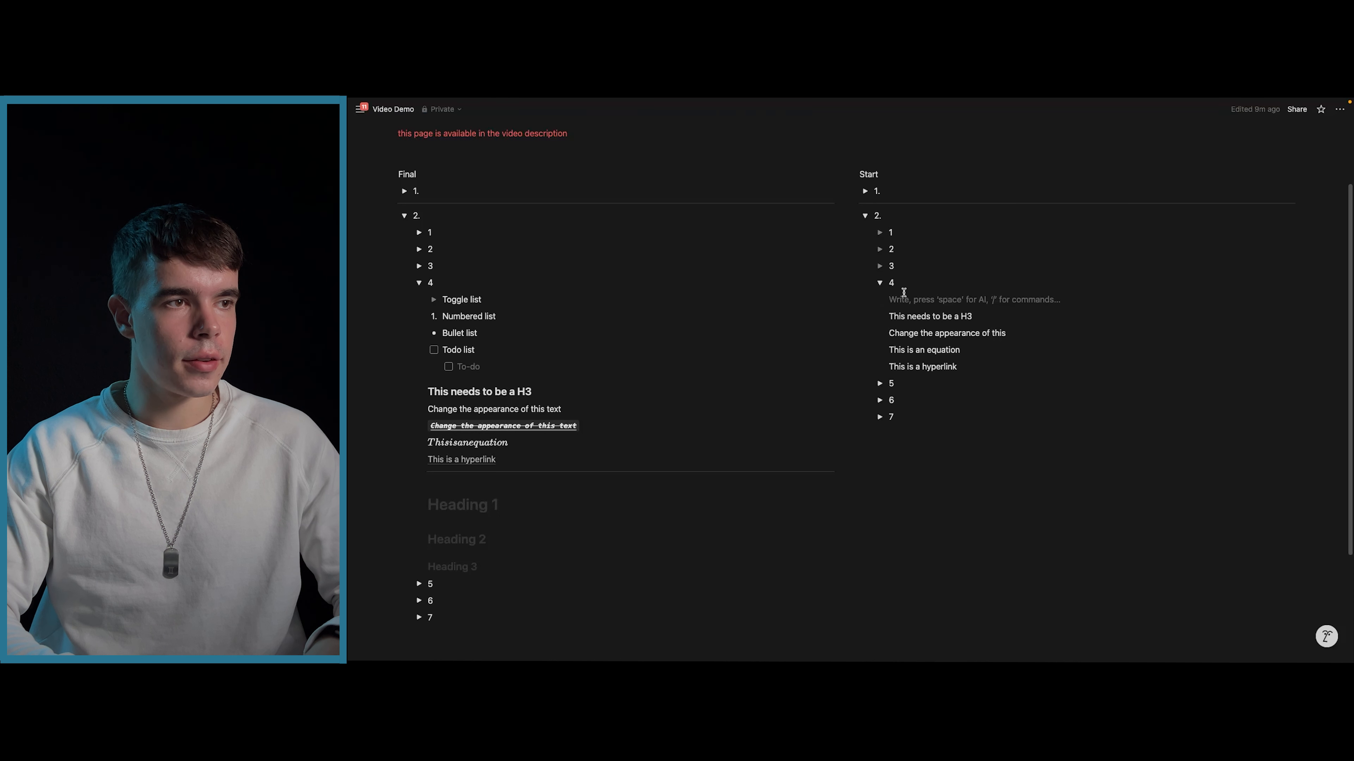
- Add a collapsed toggle block named "Toggle list" in the empty line of Start toggle 4, with a new line below it
text(>)
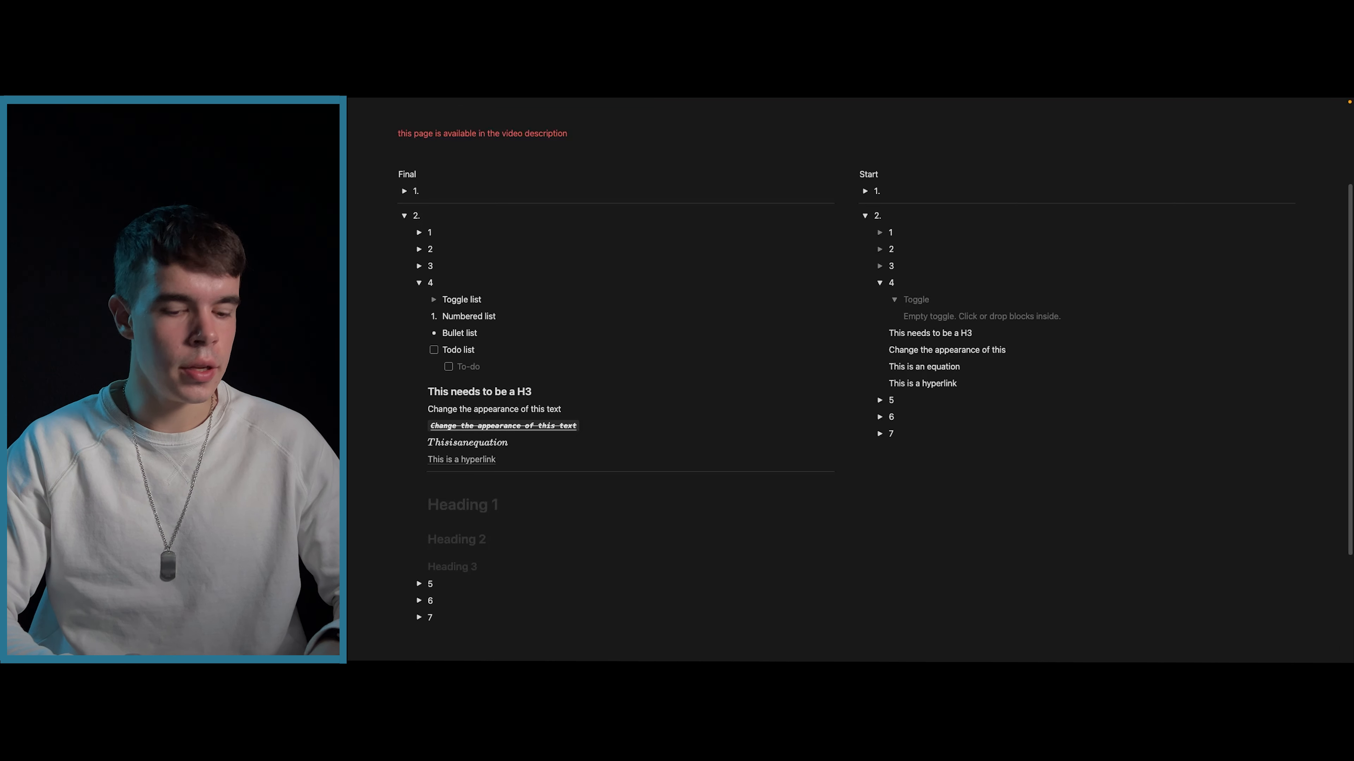
text( Toggle list)
key(super+Return)
key(Return)
key(Return)
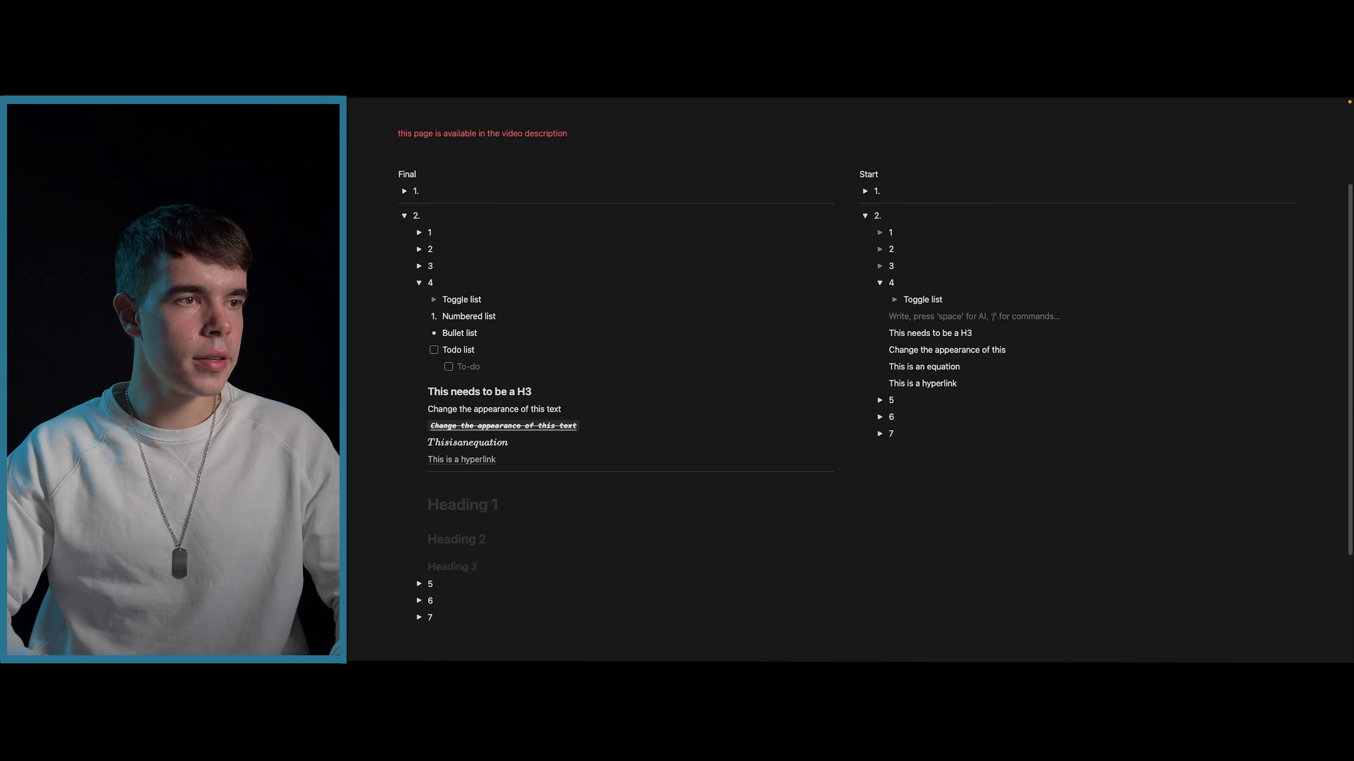
- Add a numbered list item reading "Numbered list" below the Toggle list block
text(1)
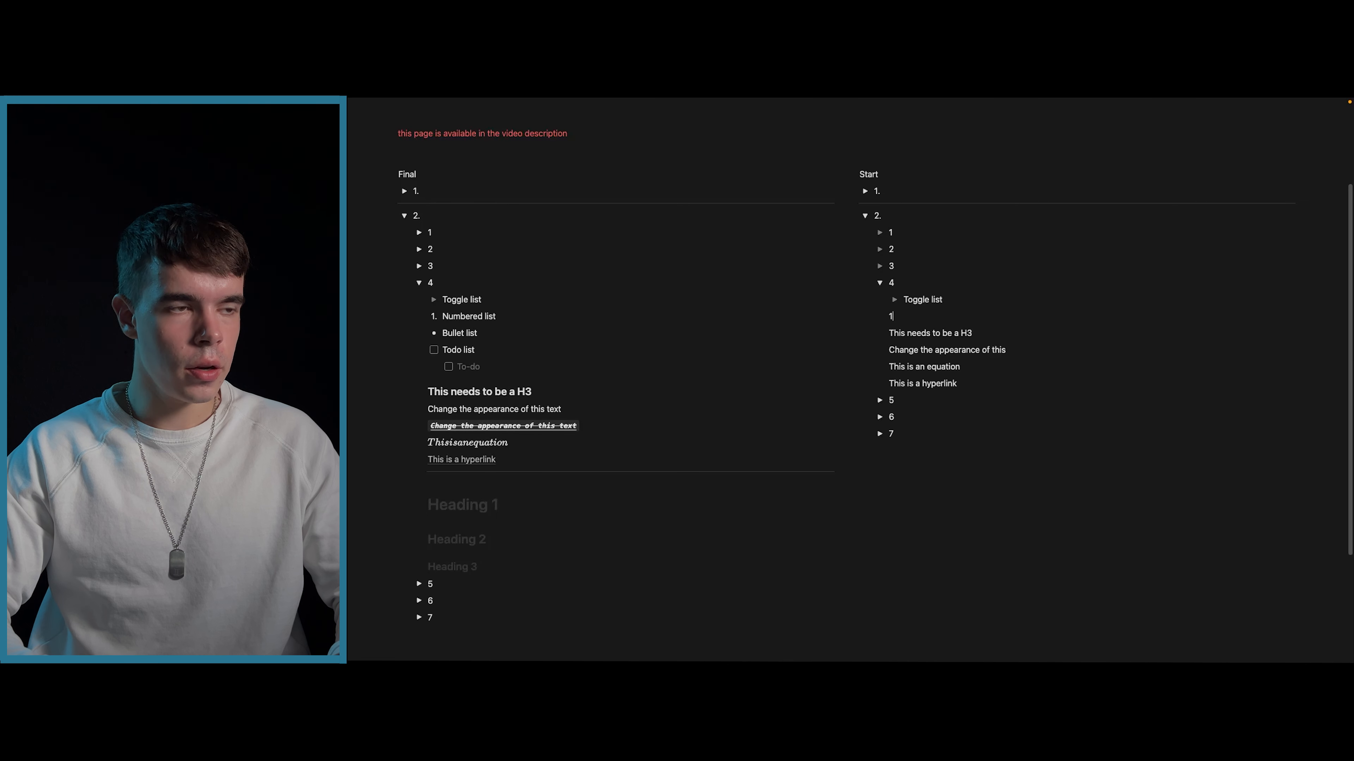
text(. )
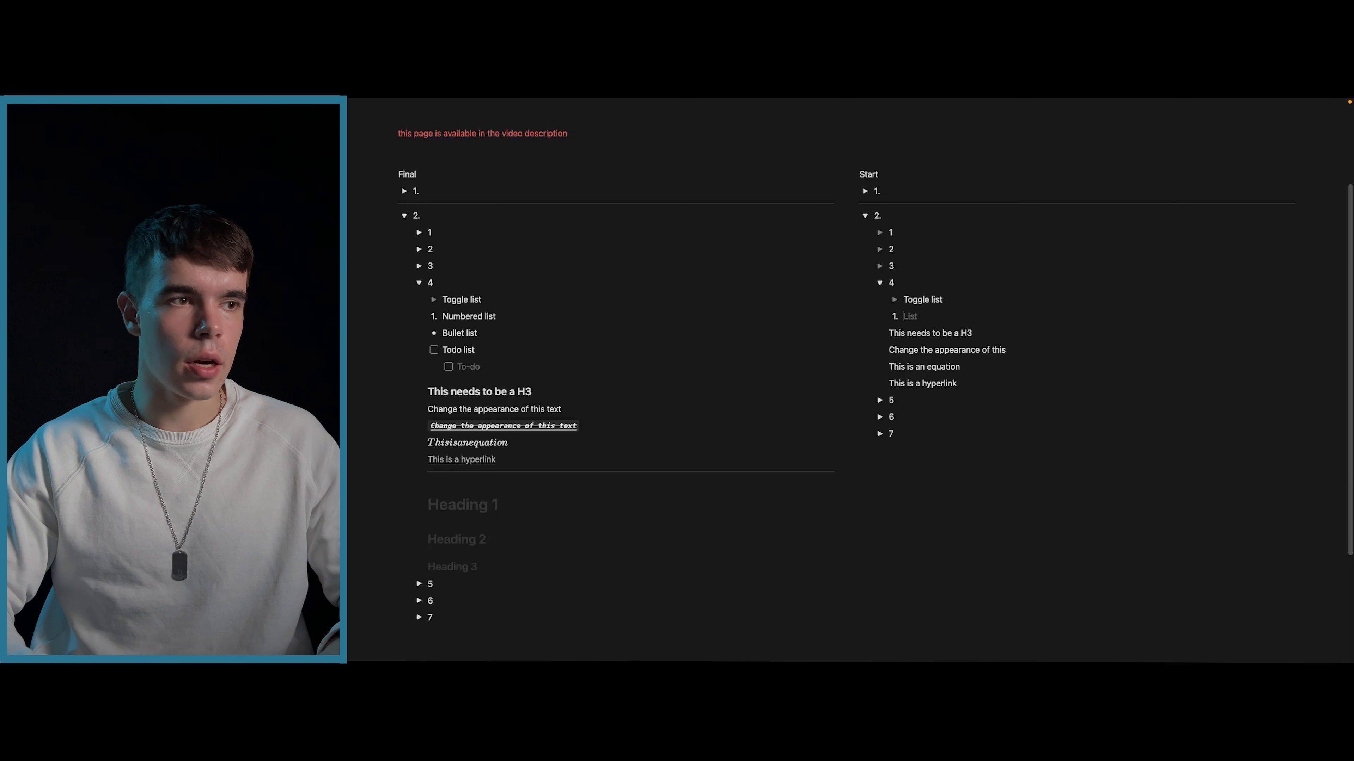
text(Numbered list)
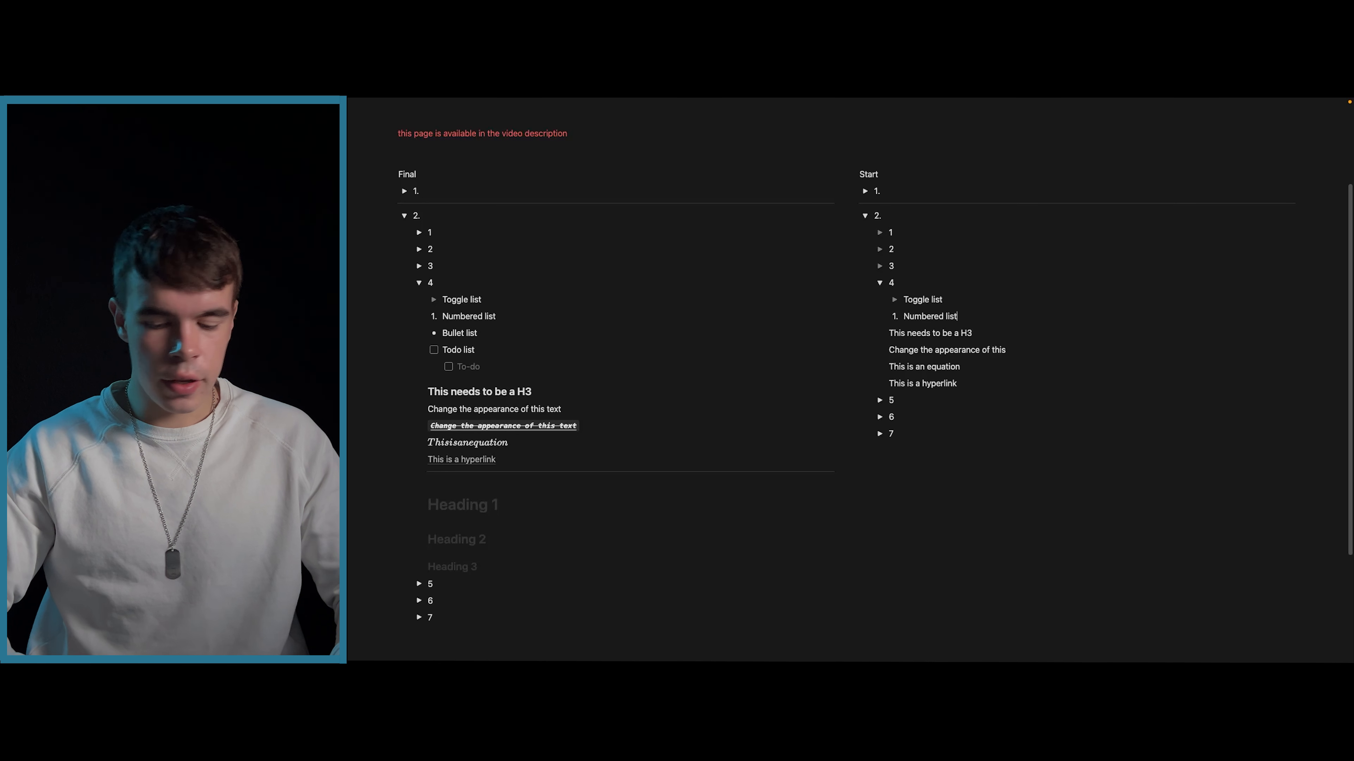
- Add a bulleted list item reading "Bullet list" below the numbered item, followed by an empty plain line
key(Return)
key(Return)
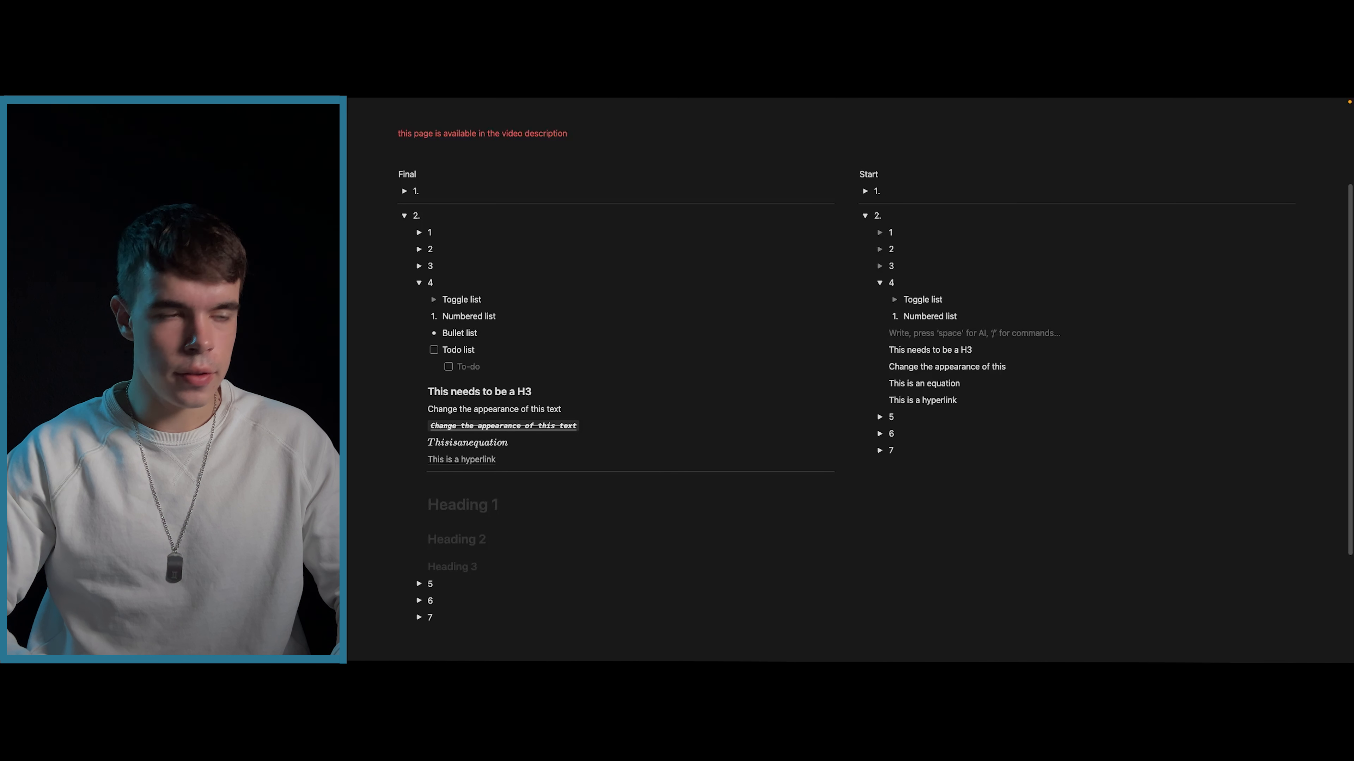
text(-)
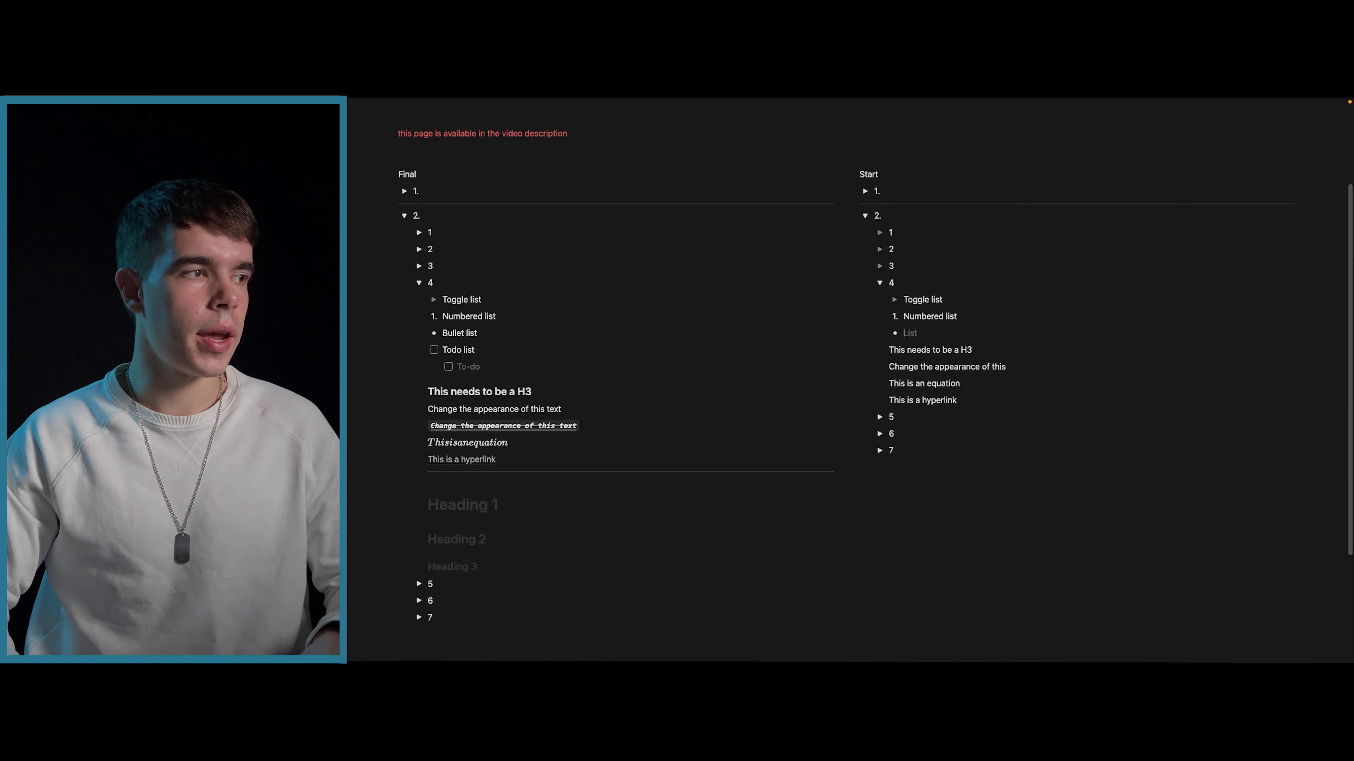
text(Bullet list)
key(Return)
key(Return)
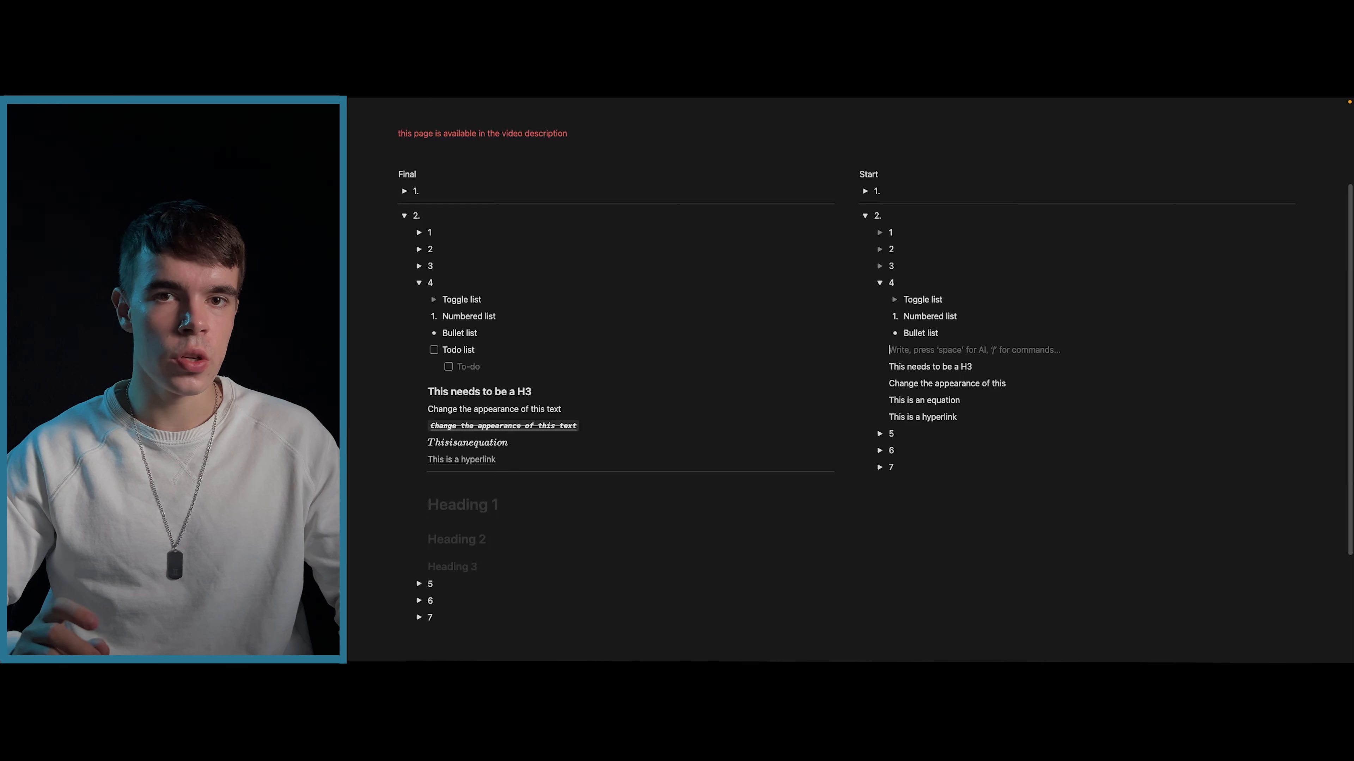
- Add a to-do reading "To-do" below the bullet, with another "To-do" nested under it and an empty to-do nested one level deeper
text([])
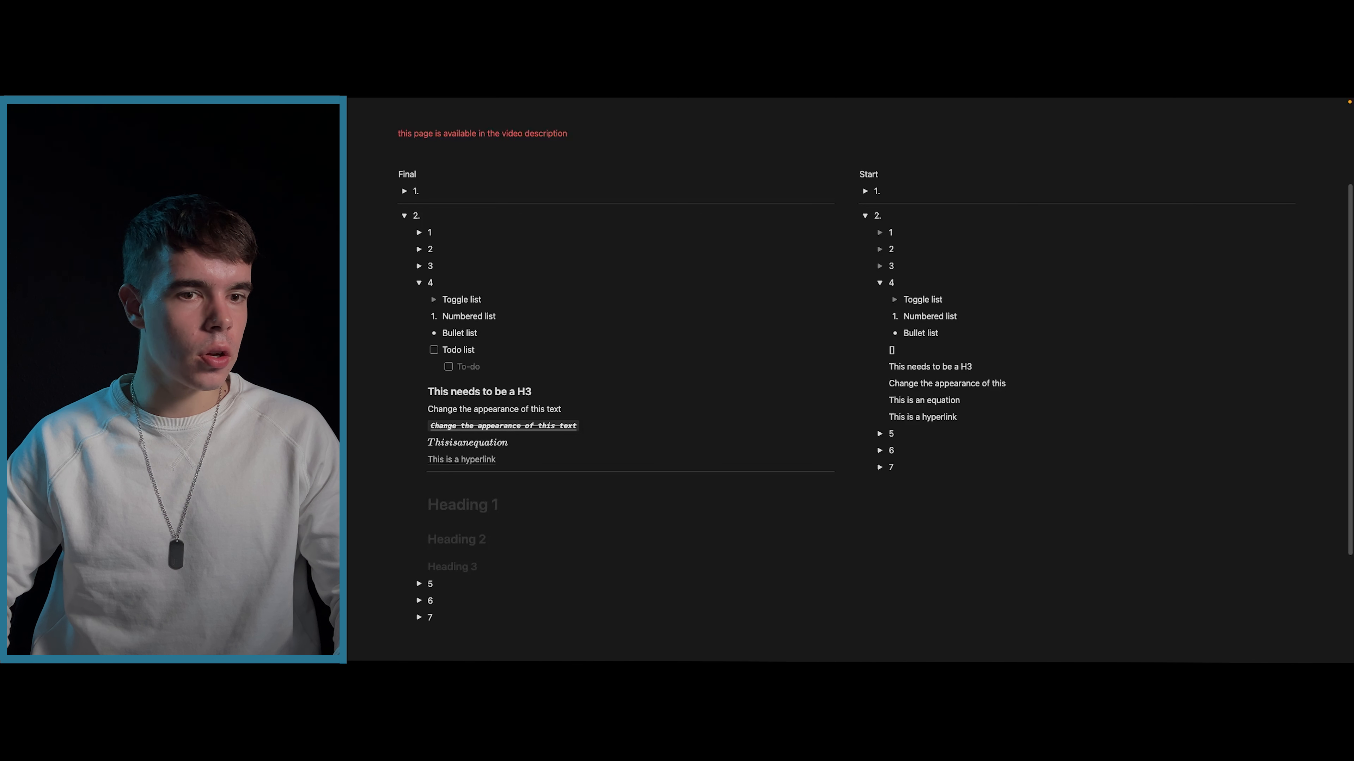
text(To-do)
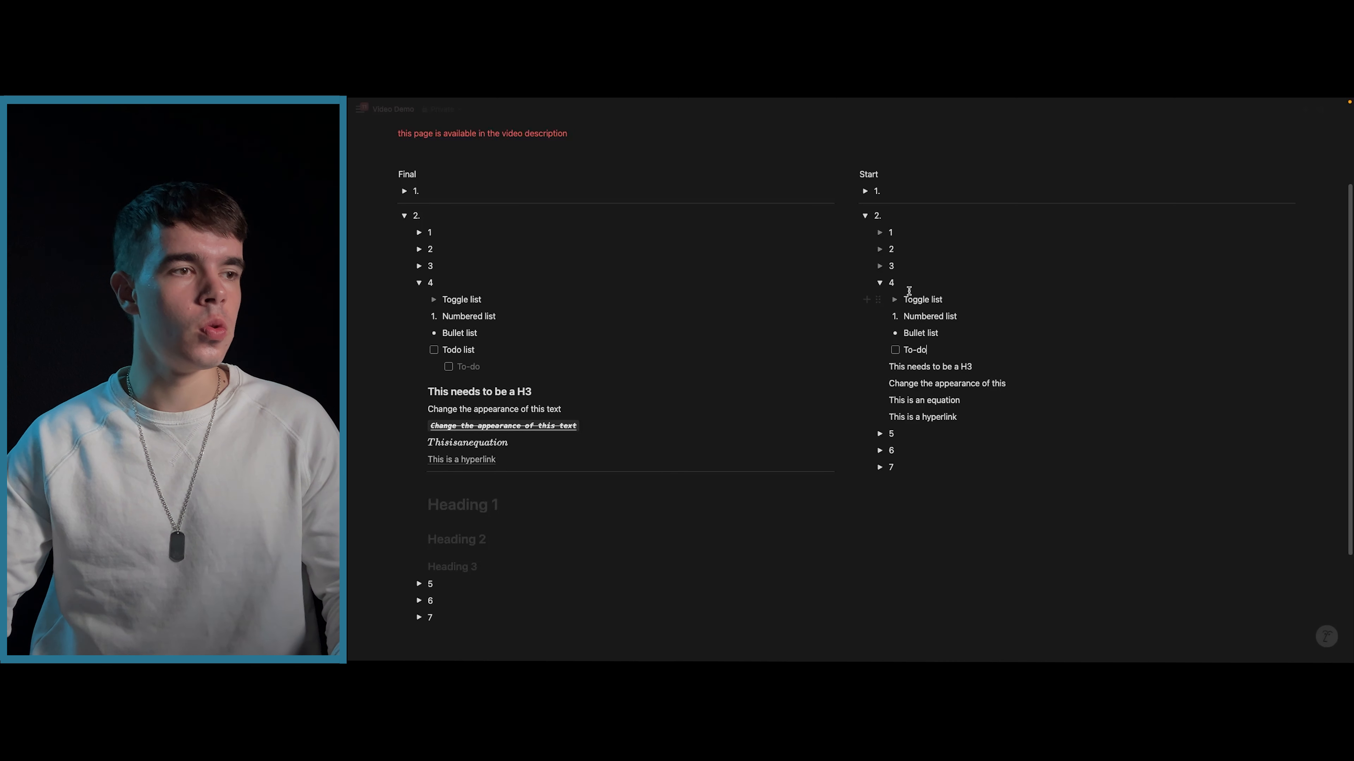
key(Return)
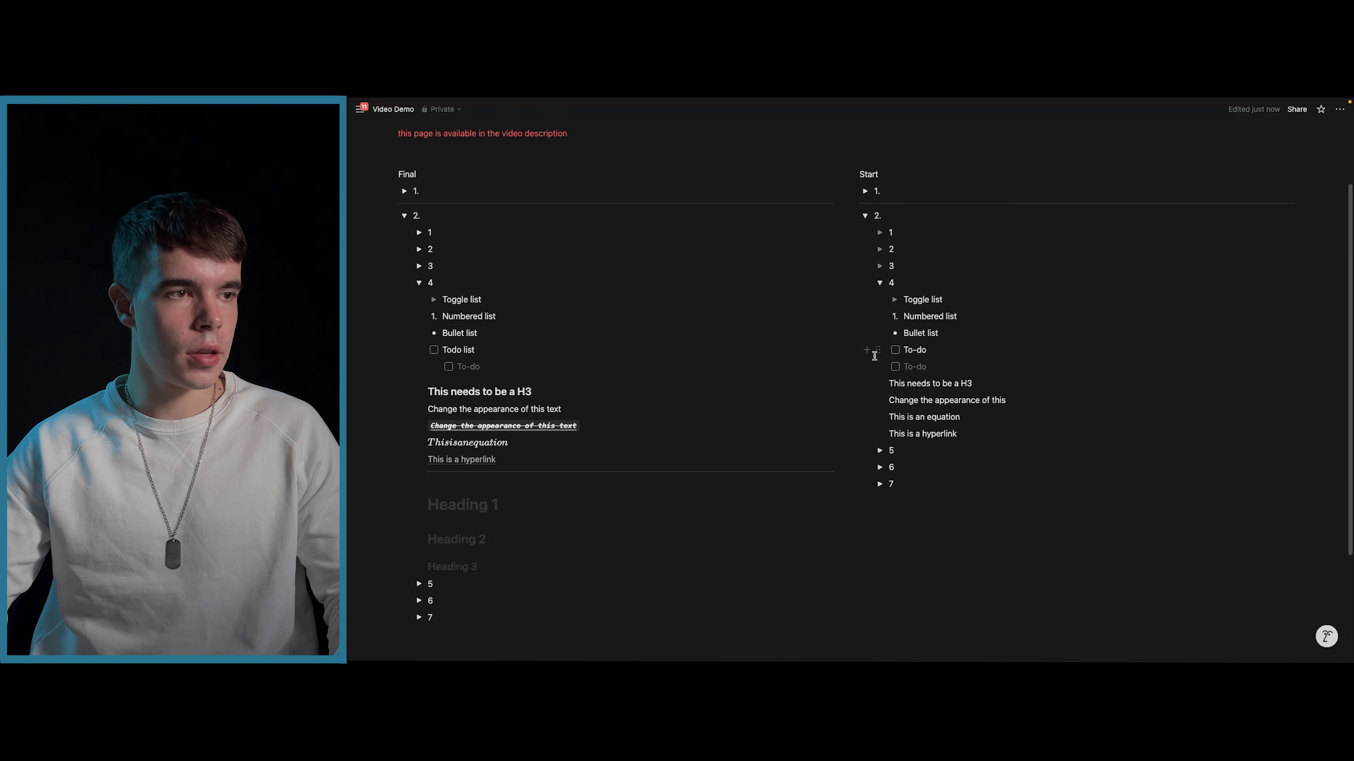
key(Tab)
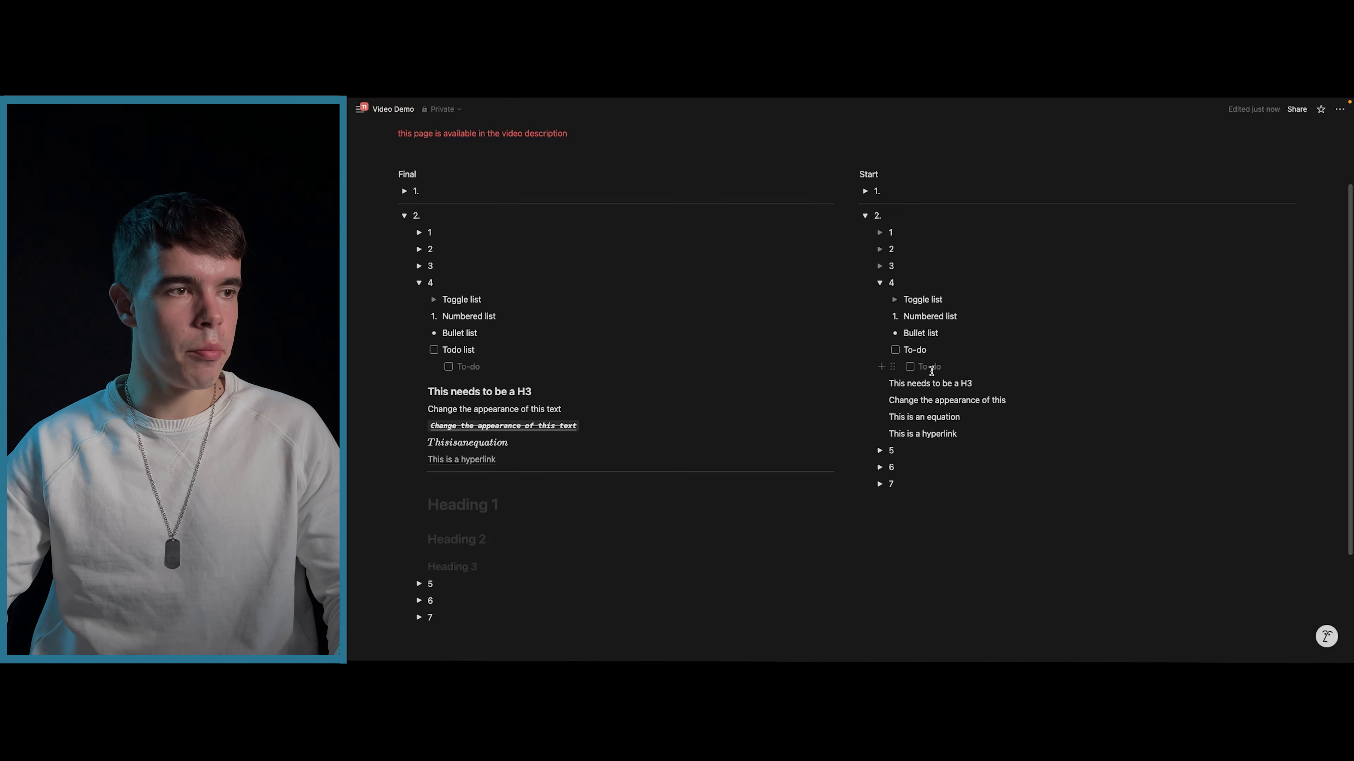
text(T)
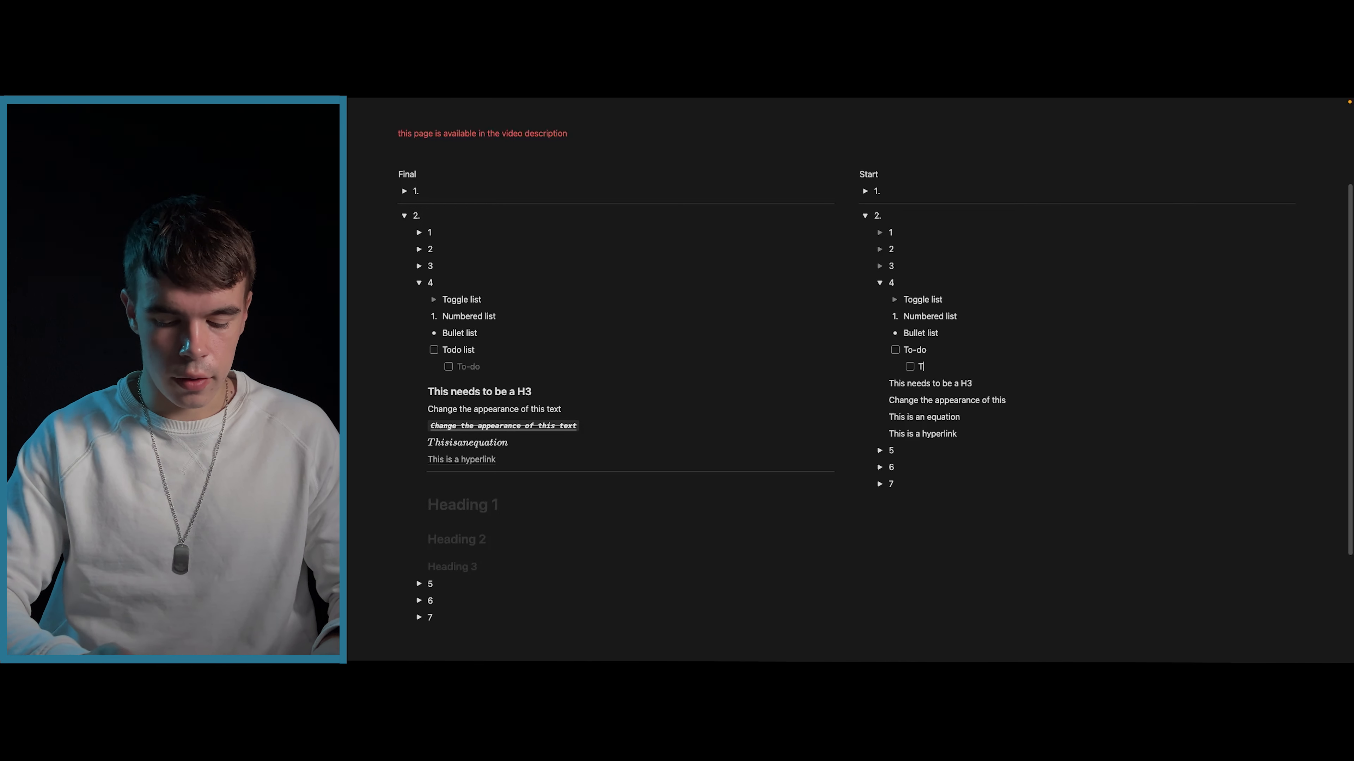
text(o-do)
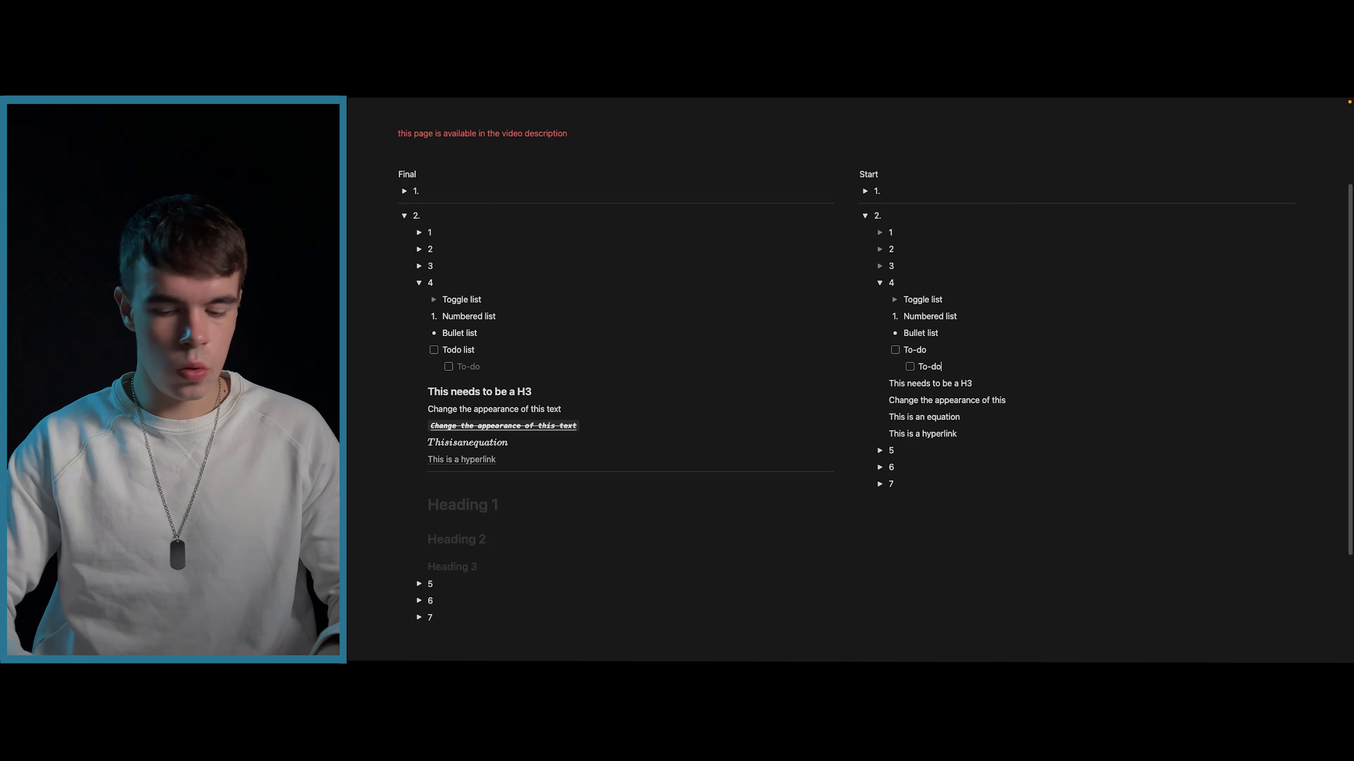
key(Return)
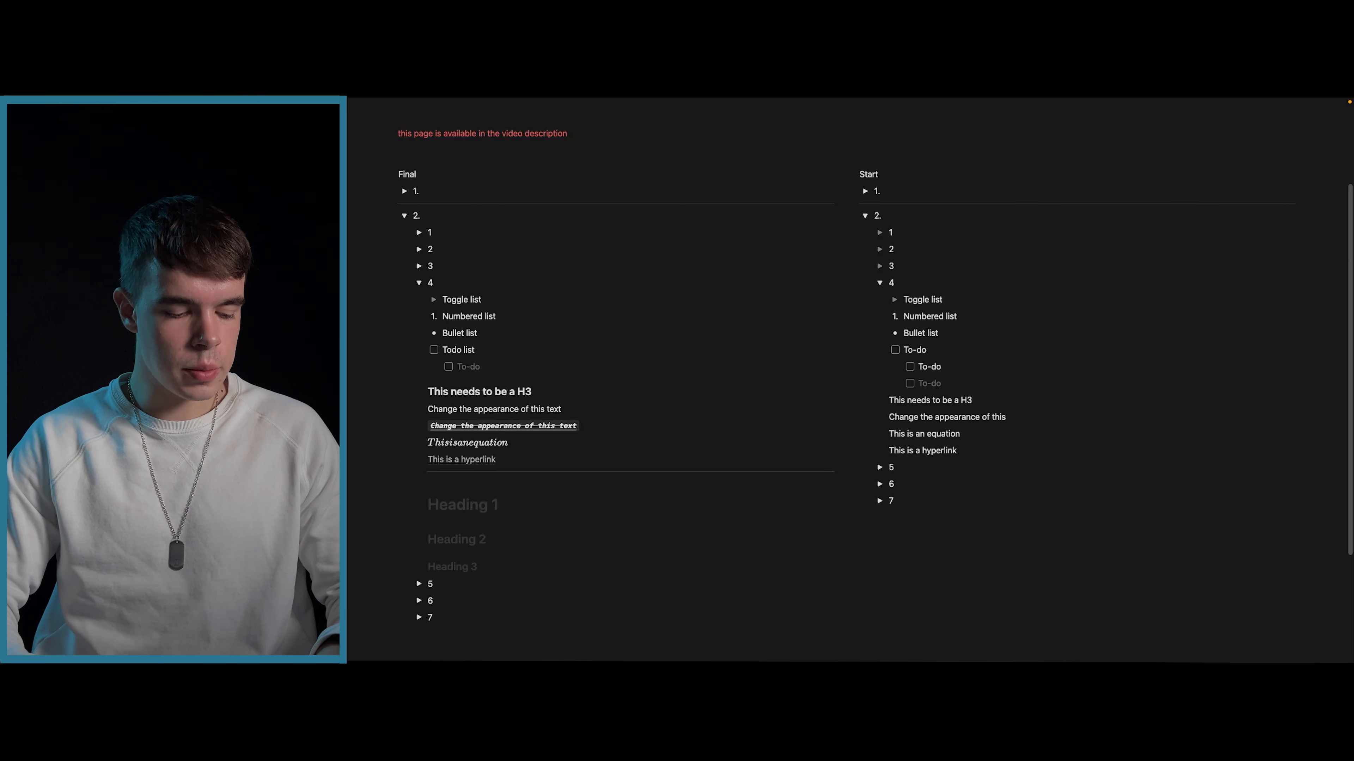
key(Tab)
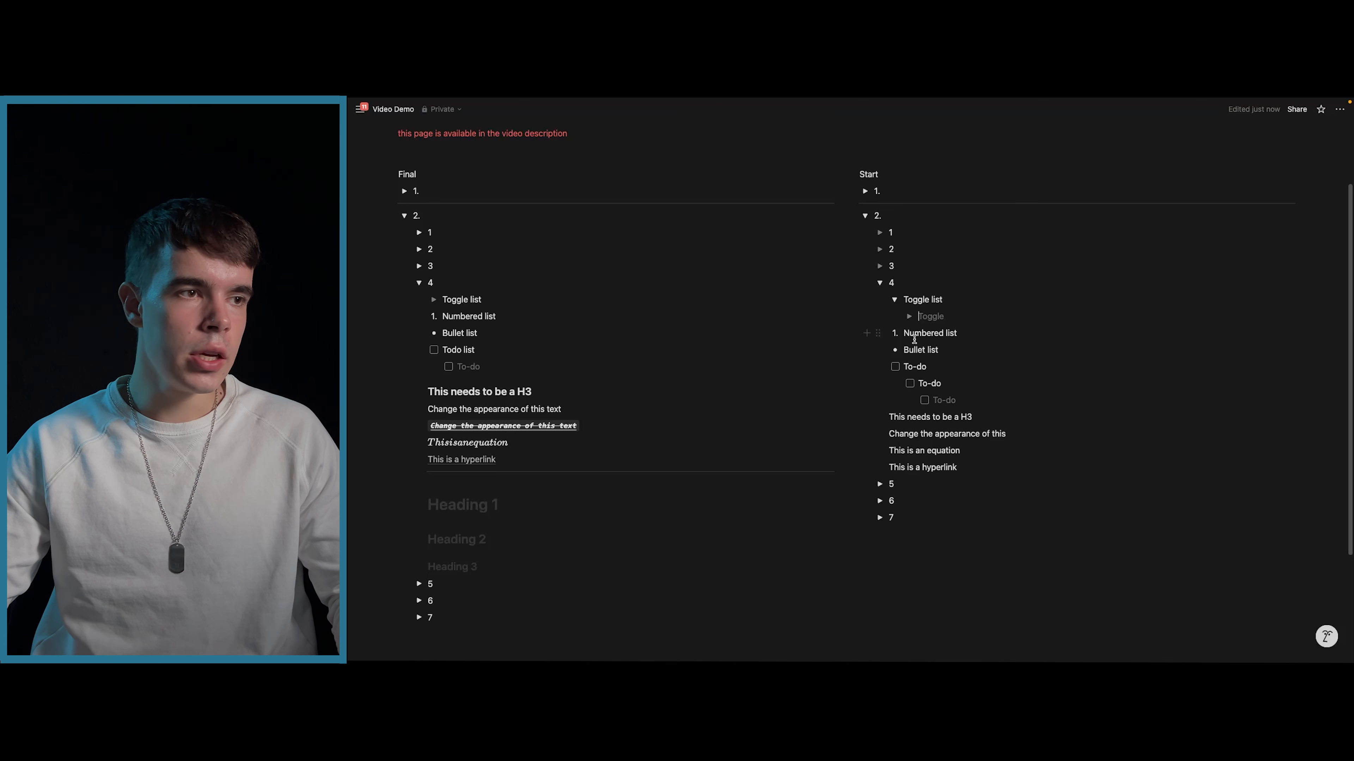
- Expand and collapse the empty nested toggle, and collapse and reopen its parent Toggle list block
click(909, 317)
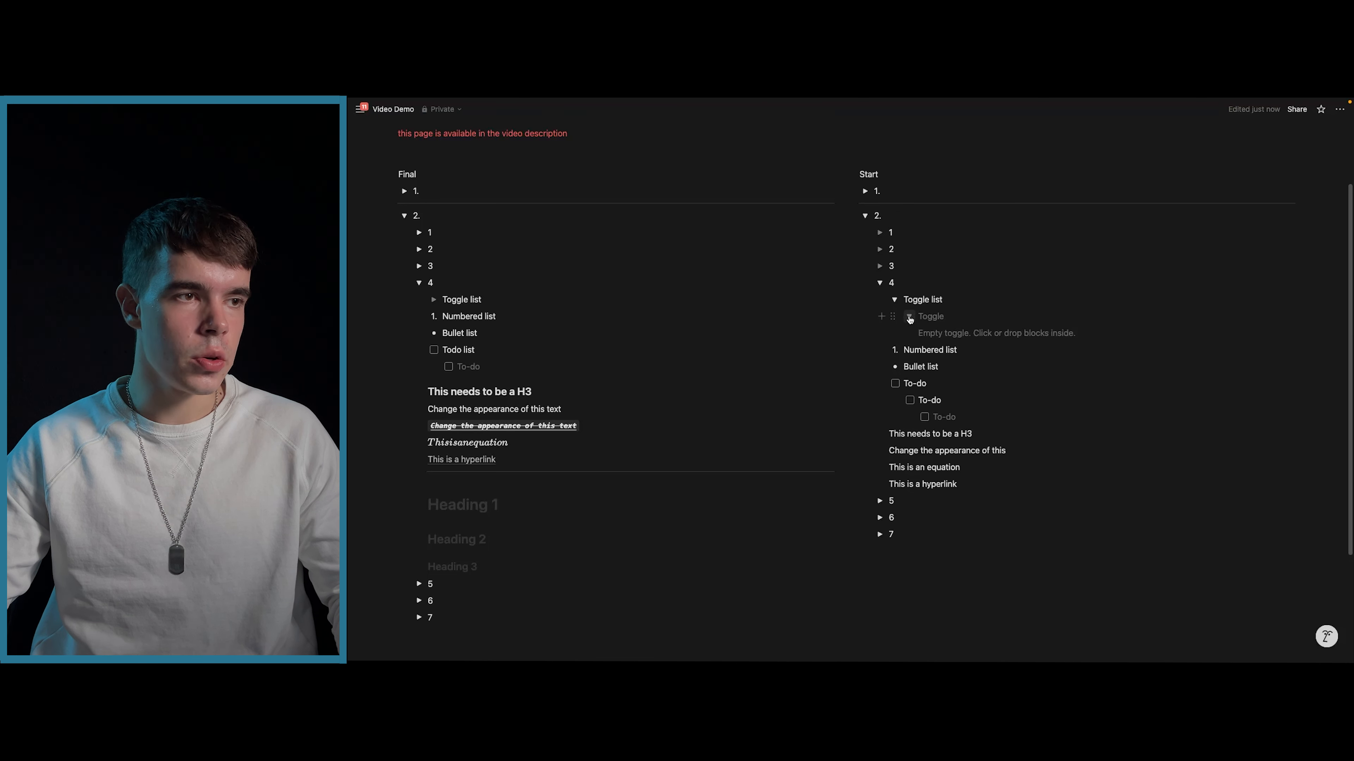
click(910, 317)
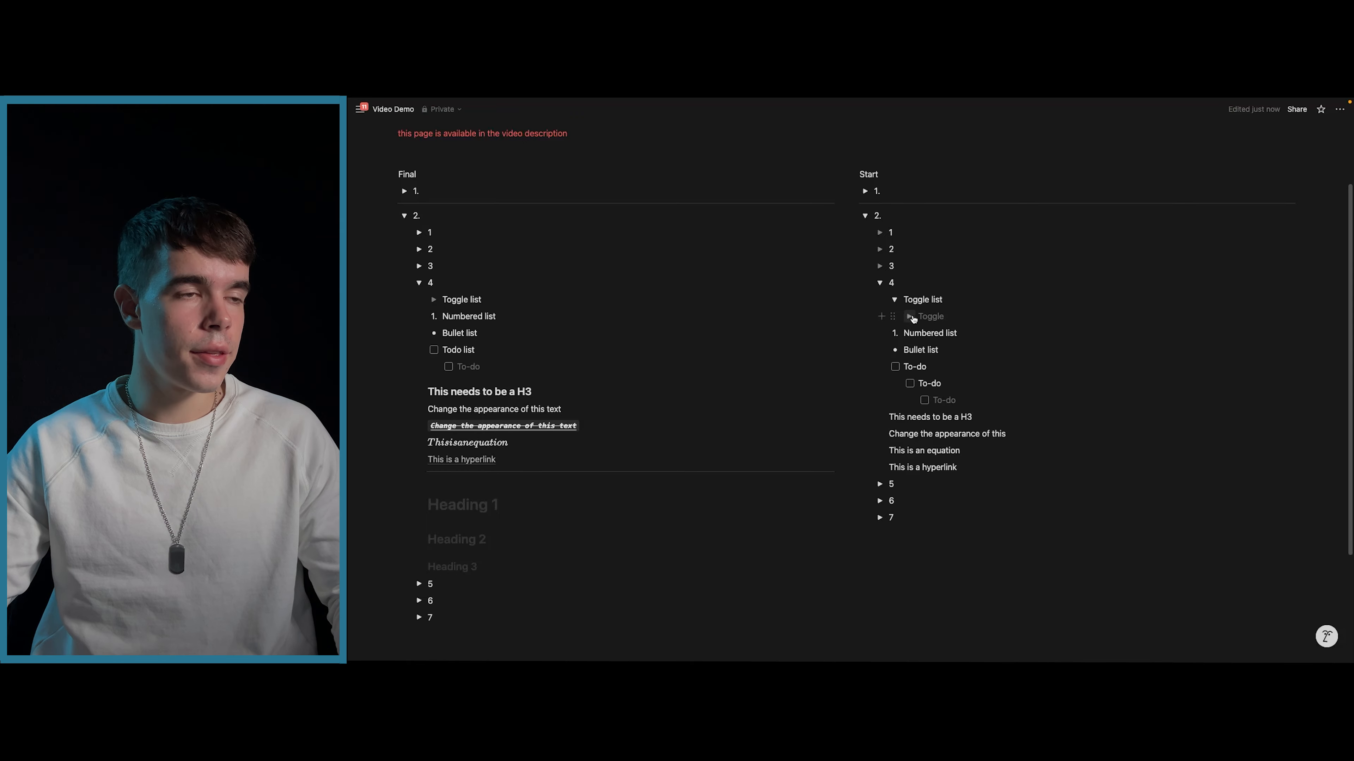
click(894, 300)
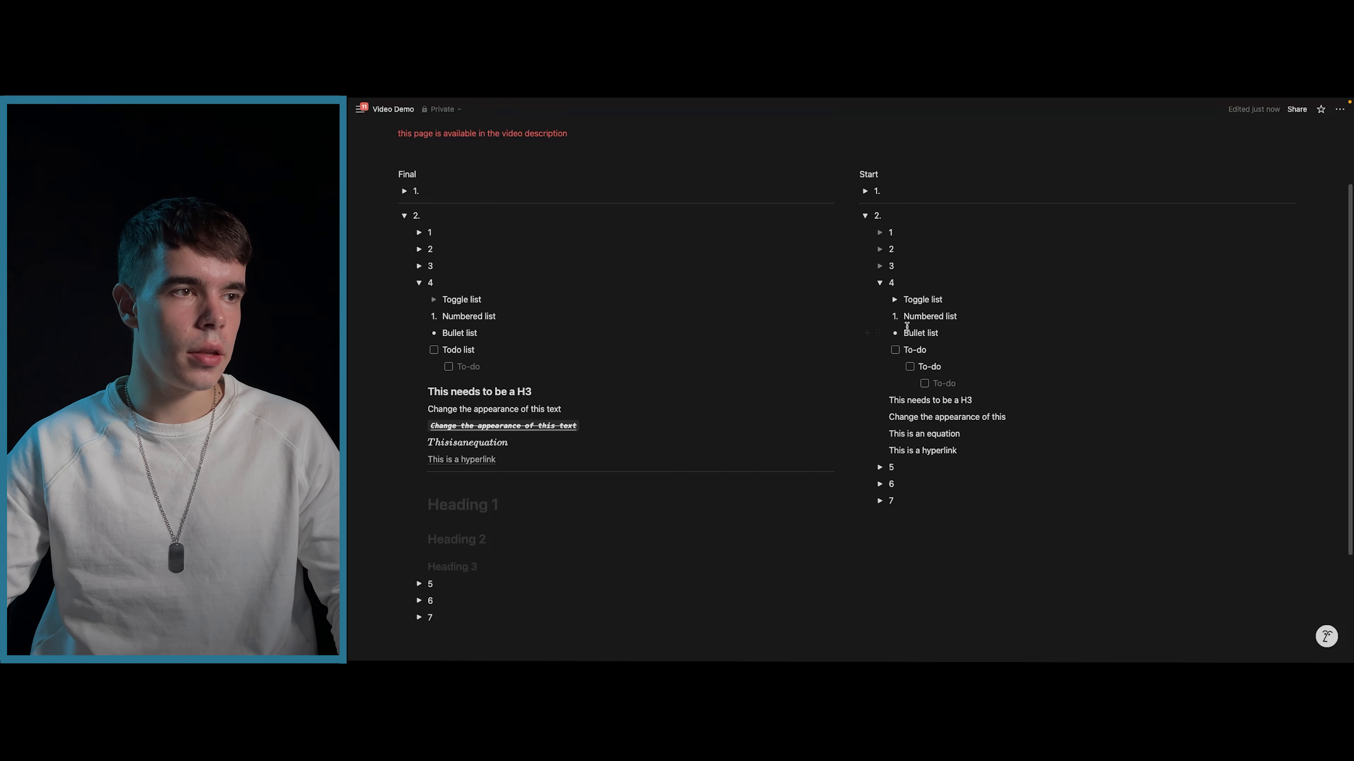
click(895, 301)
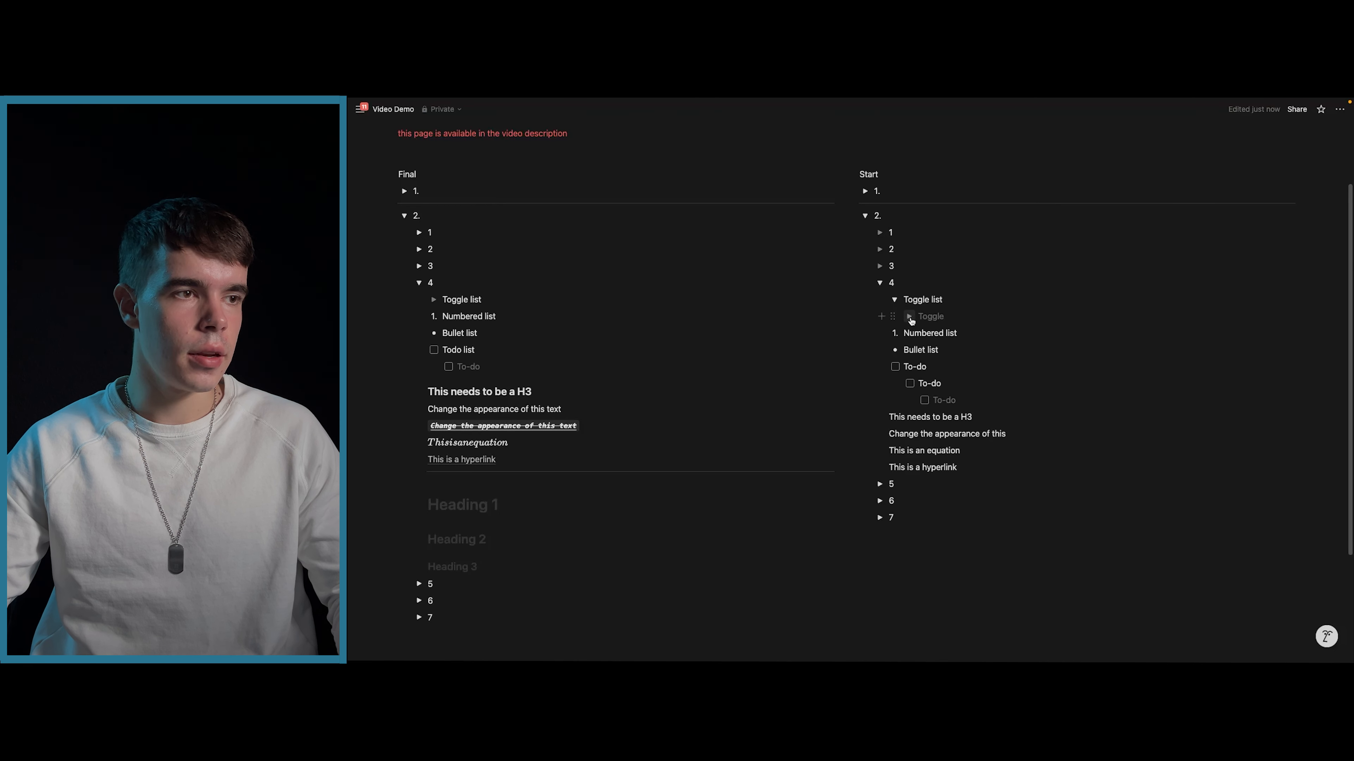
- Add an empty toggle inside the toggle nested under Toggle list and collapse the new toggle
click(909, 316)
click(928, 332)
text(>)
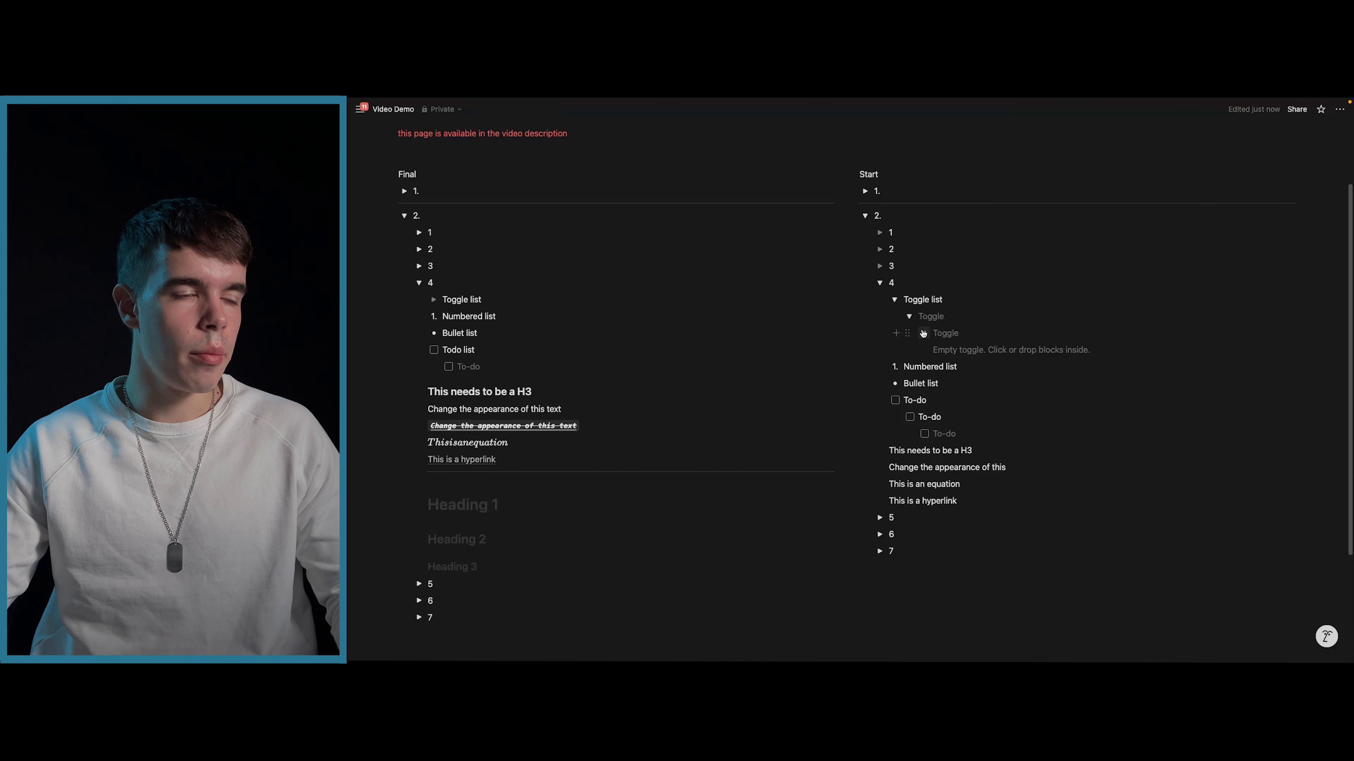
click(924, 335)
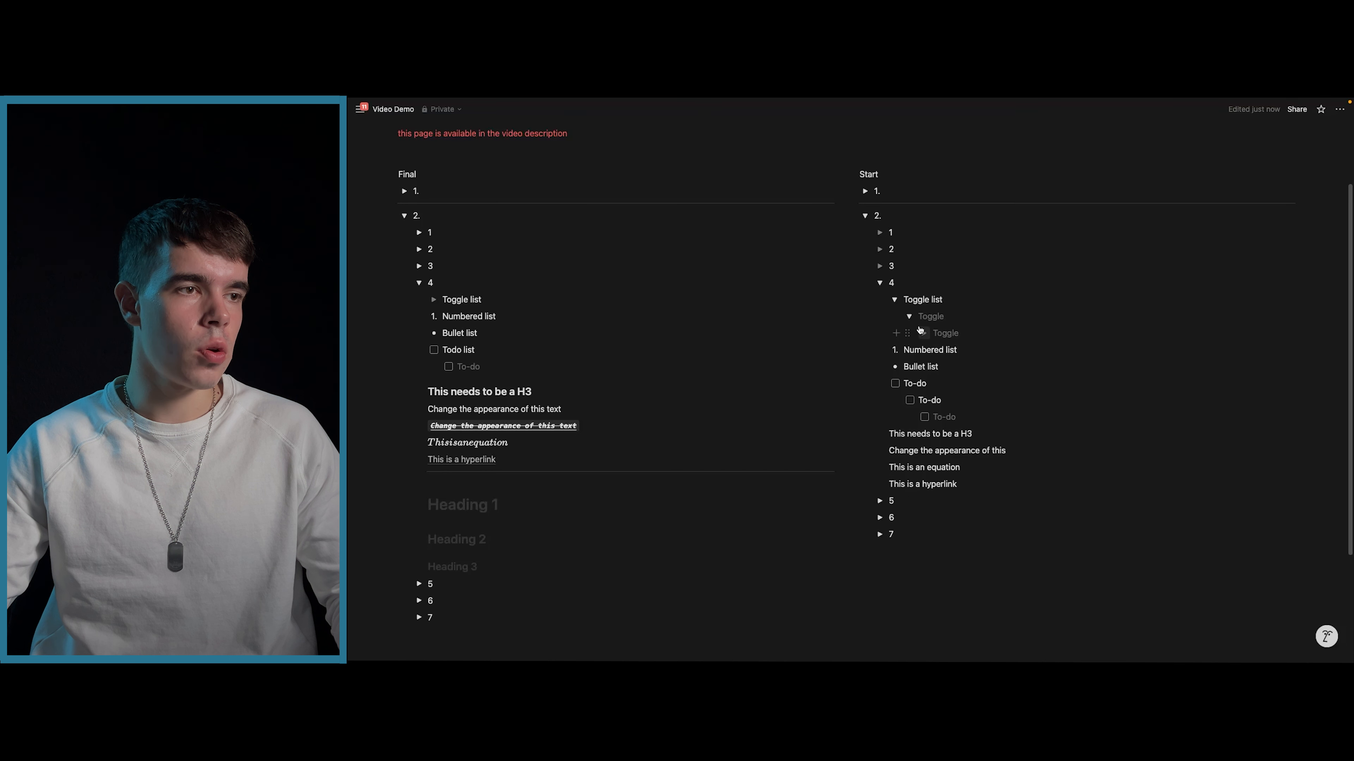
- Collapse the Toggle list block in the Start column, reopen it, and collapse it once more
click(895, 301)
click(927, 296)
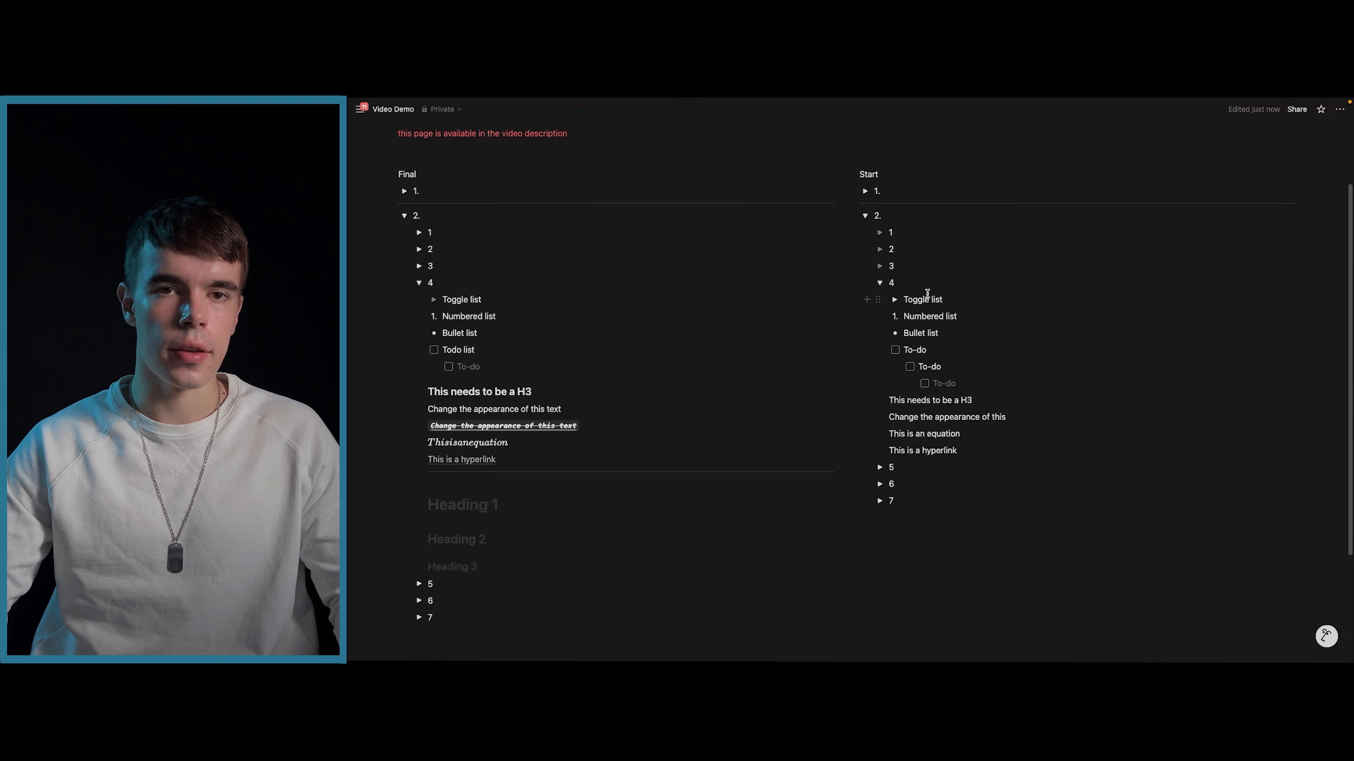
click(895, 300)
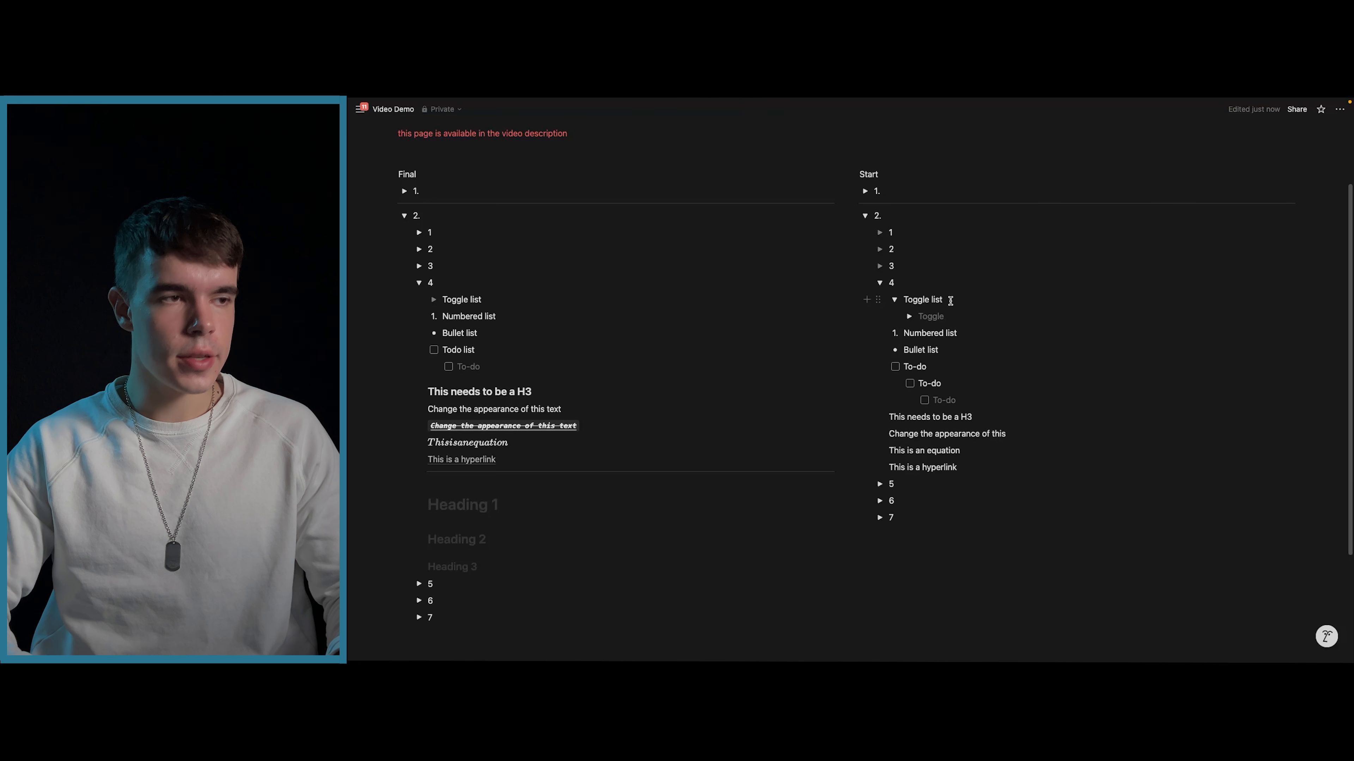
key(super+Return)
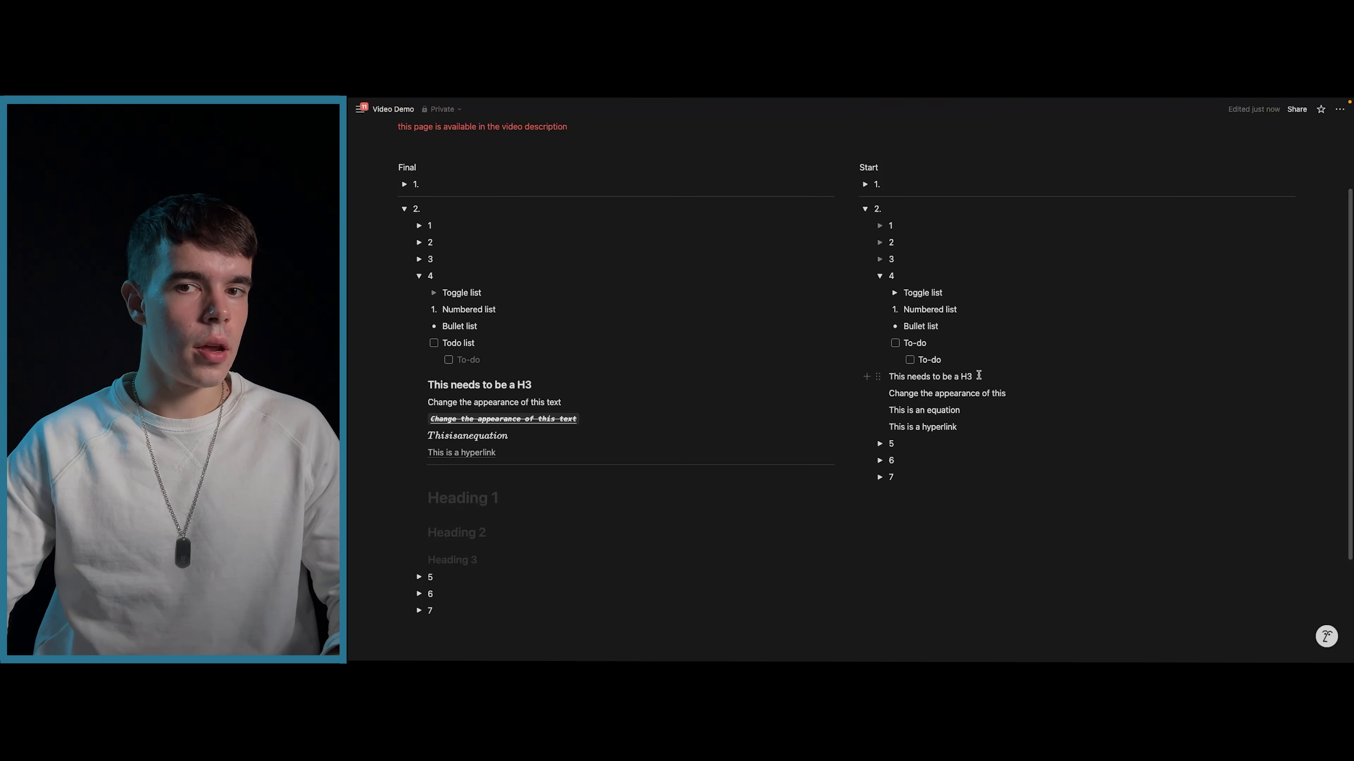
- Turn the line "This needs to be a H3" in the Start column into a Heading 3
click(972, 377)
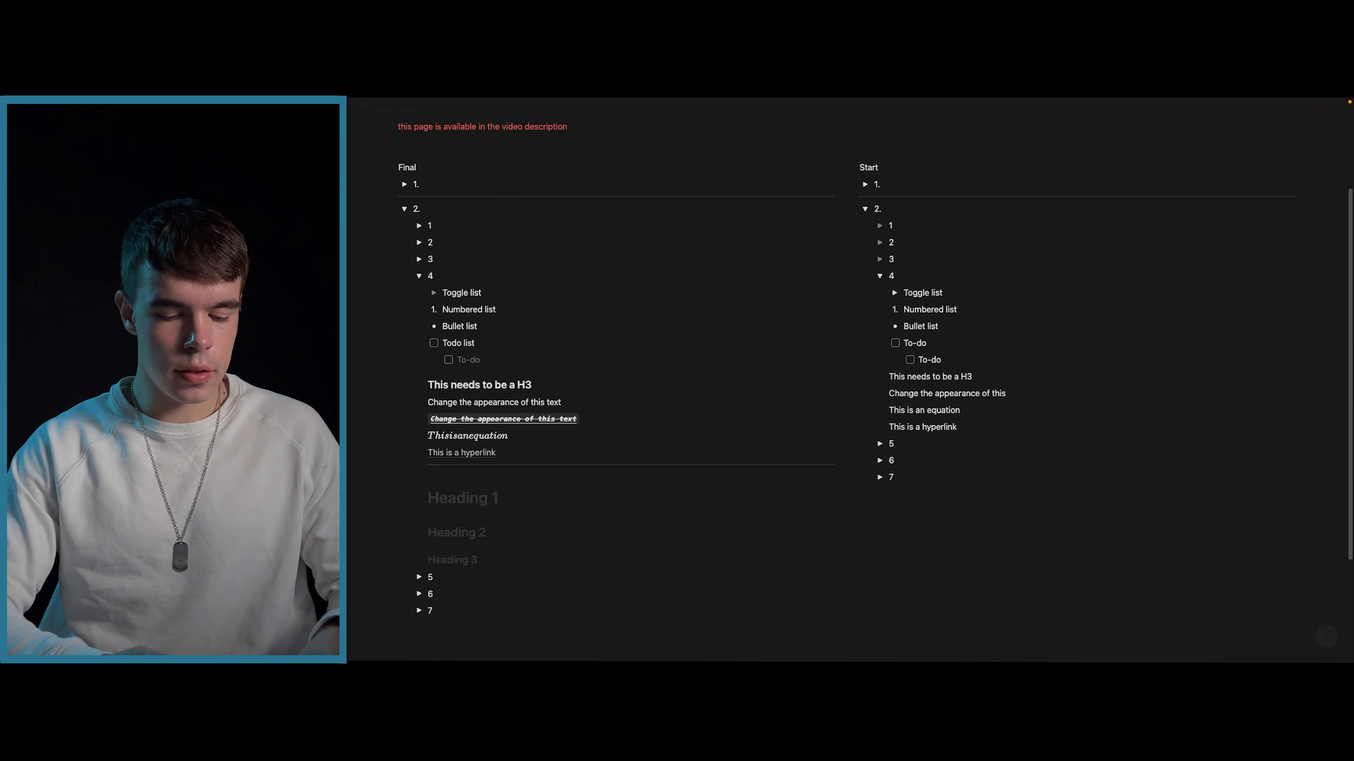
text(/int)
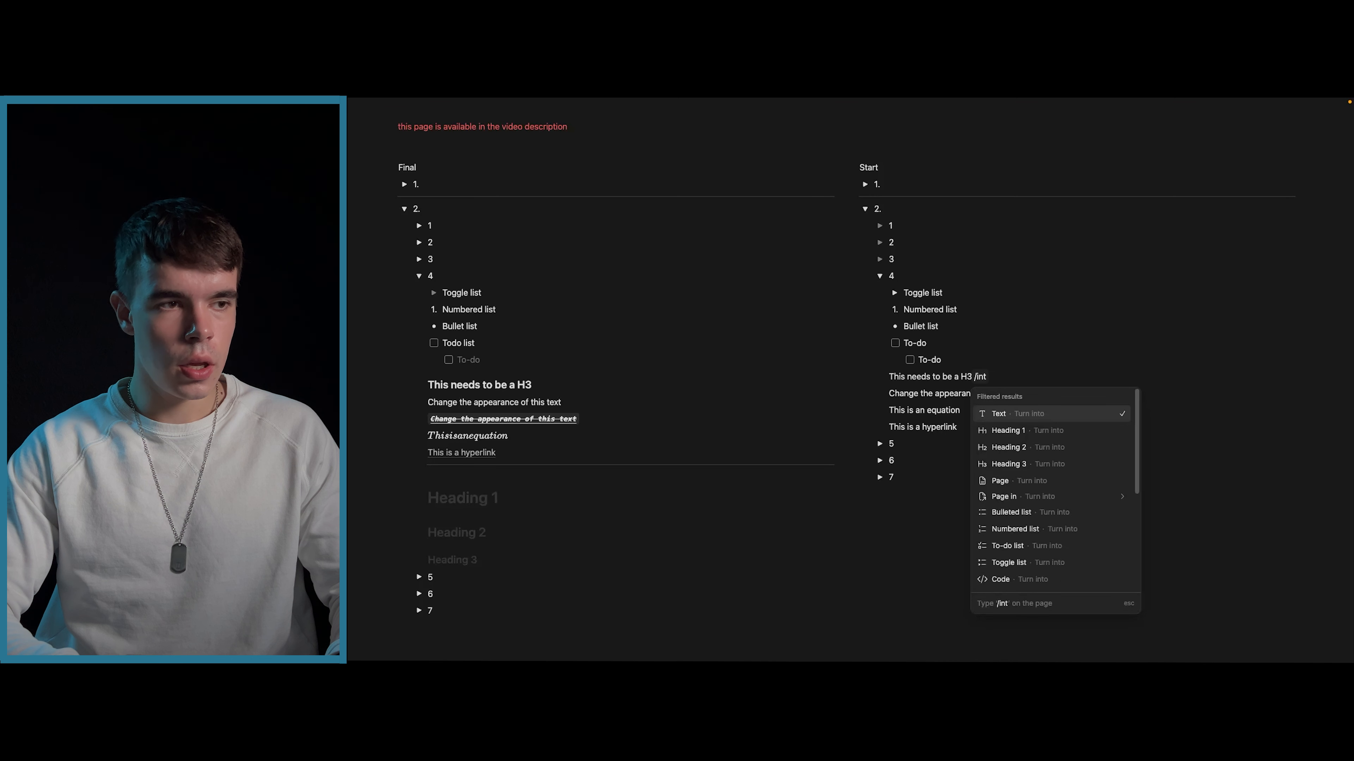
text(oh3)
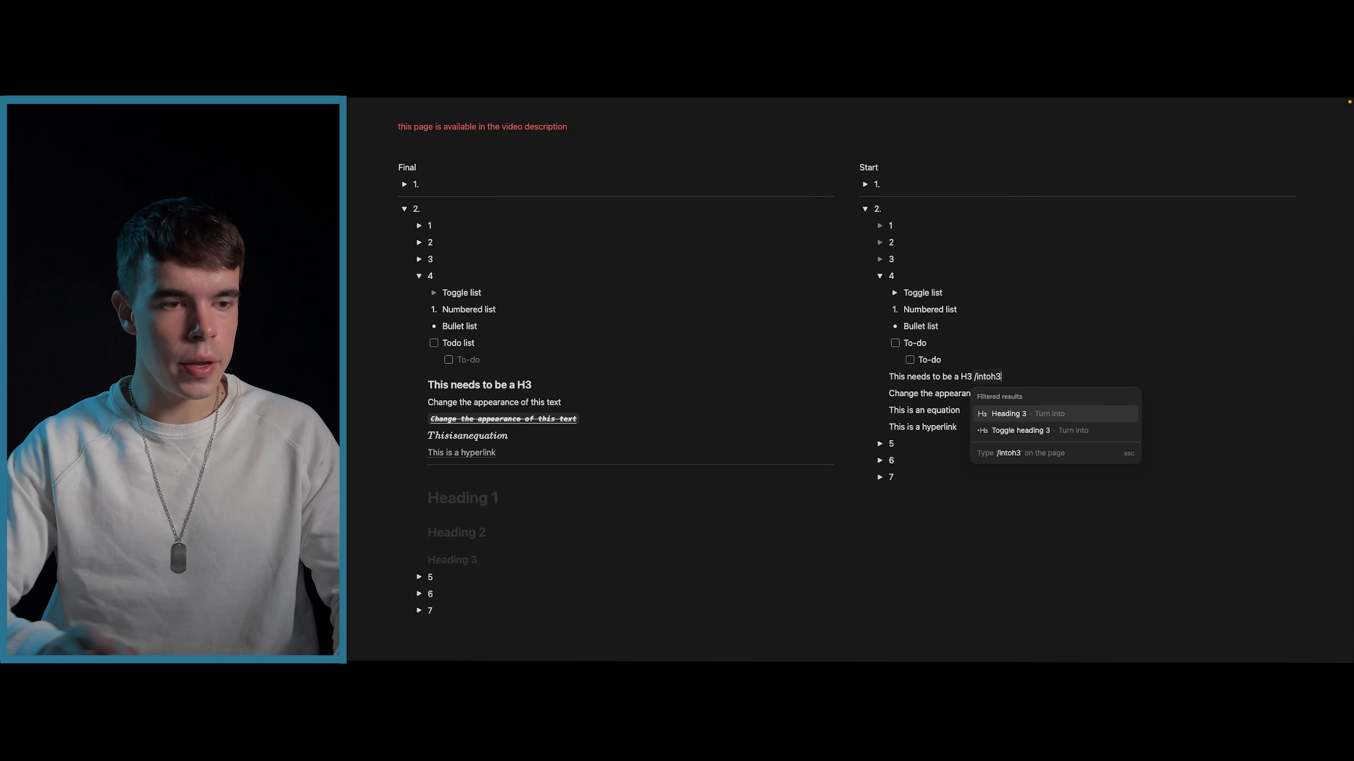
key(Return)
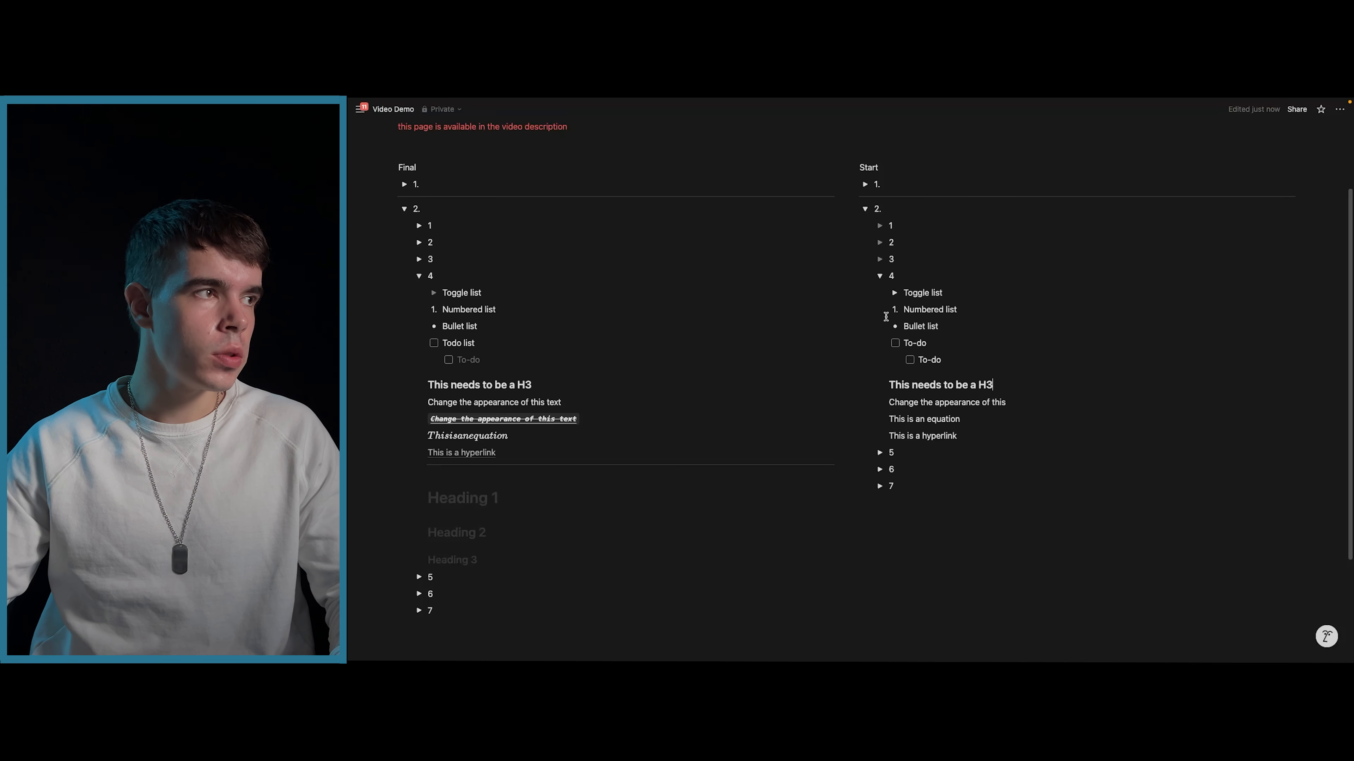
- Select and deselect all content on the page, and review the page's options without changing any
triple_click(1007, 385)
key(super+a)
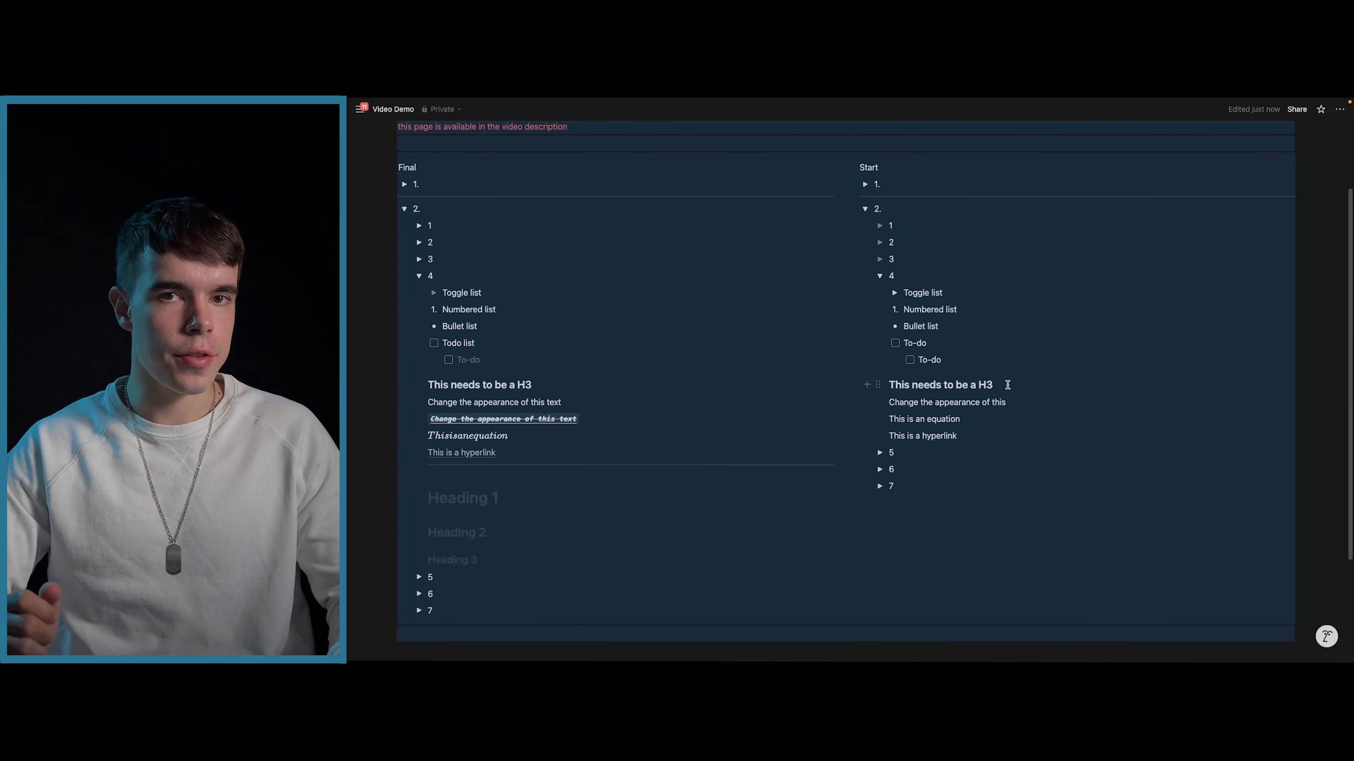
click(1006, 382)
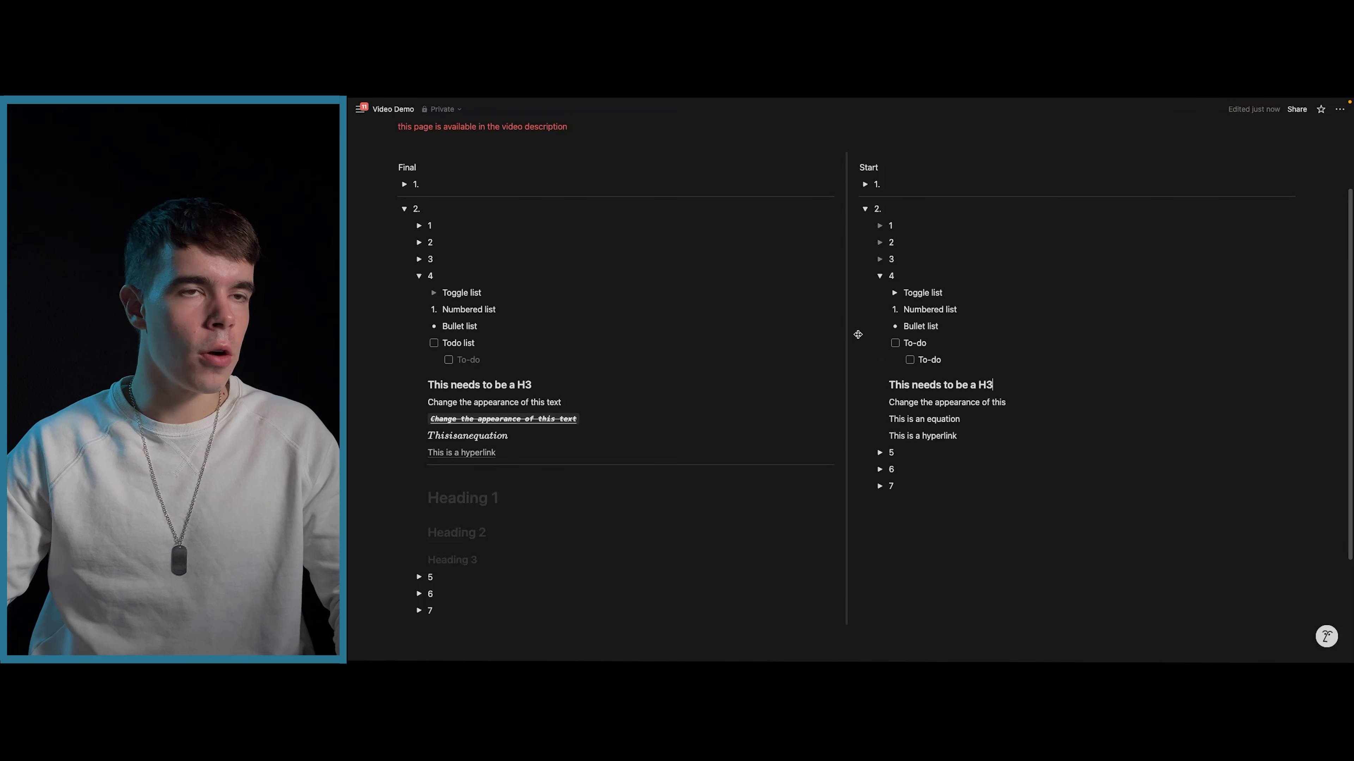
click(1340, 109)
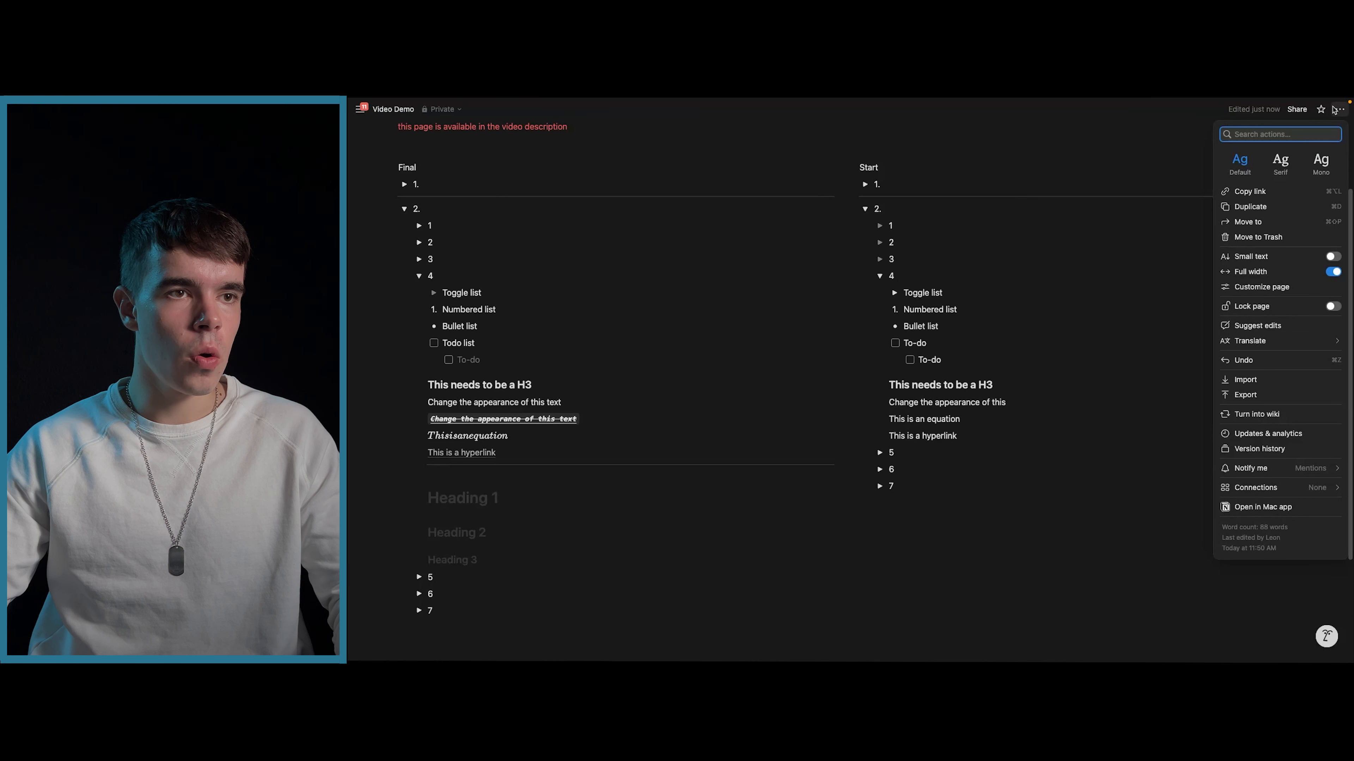
click(898, 177)
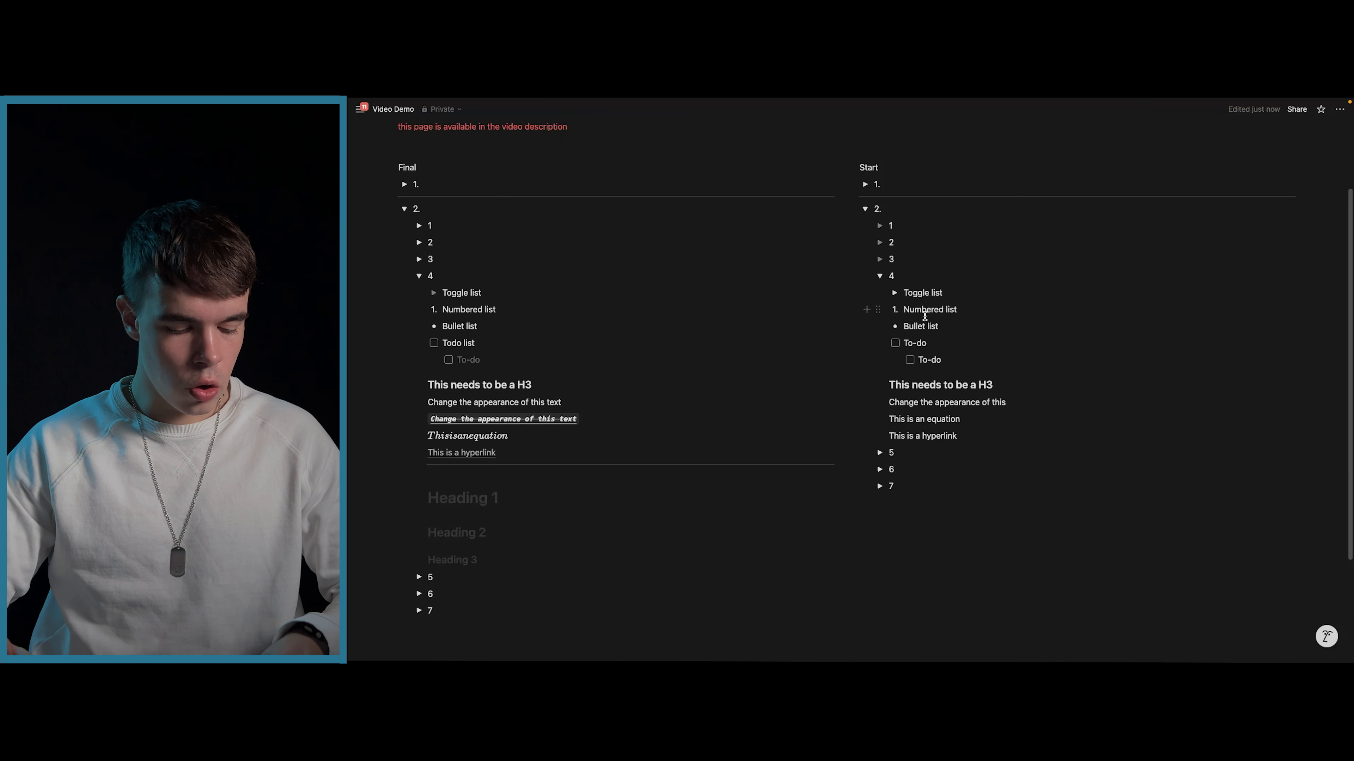
key(super+l)
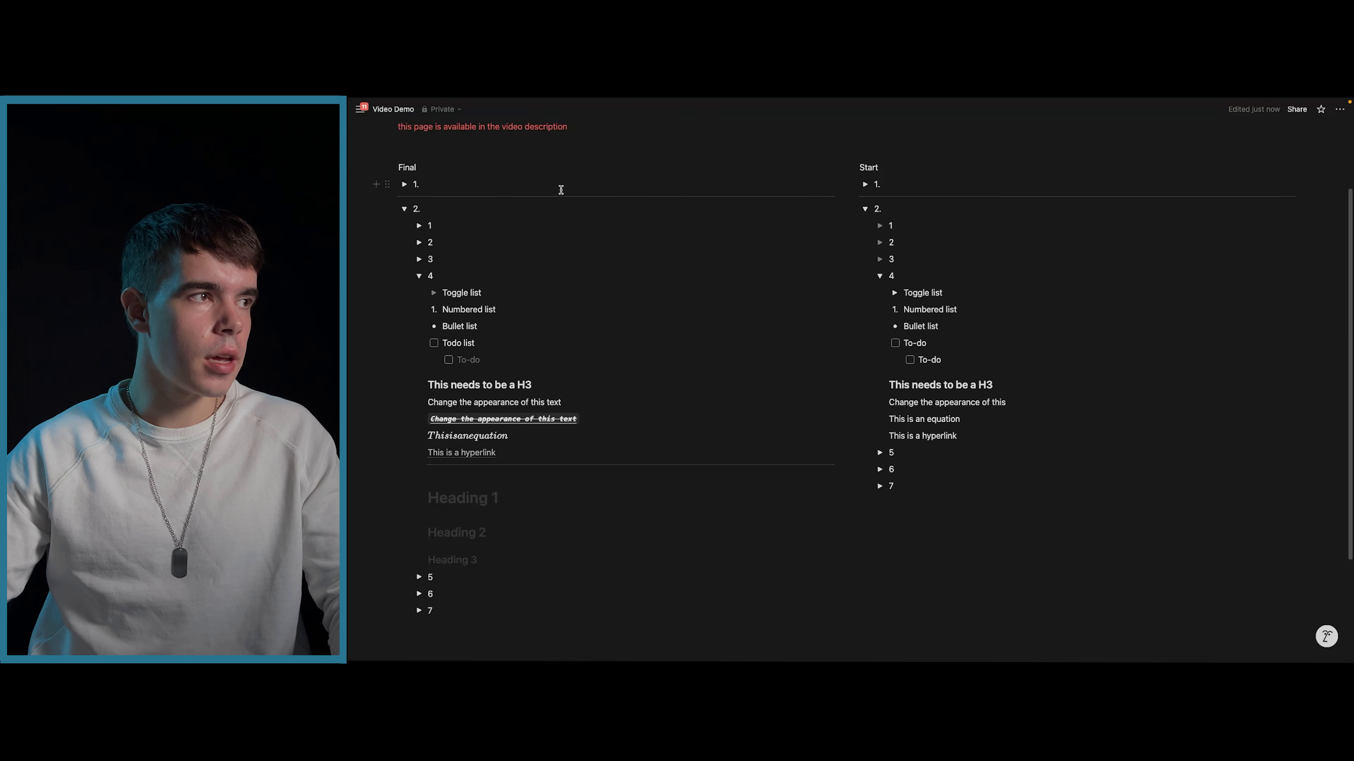
scroll(558, 193, up, 2)
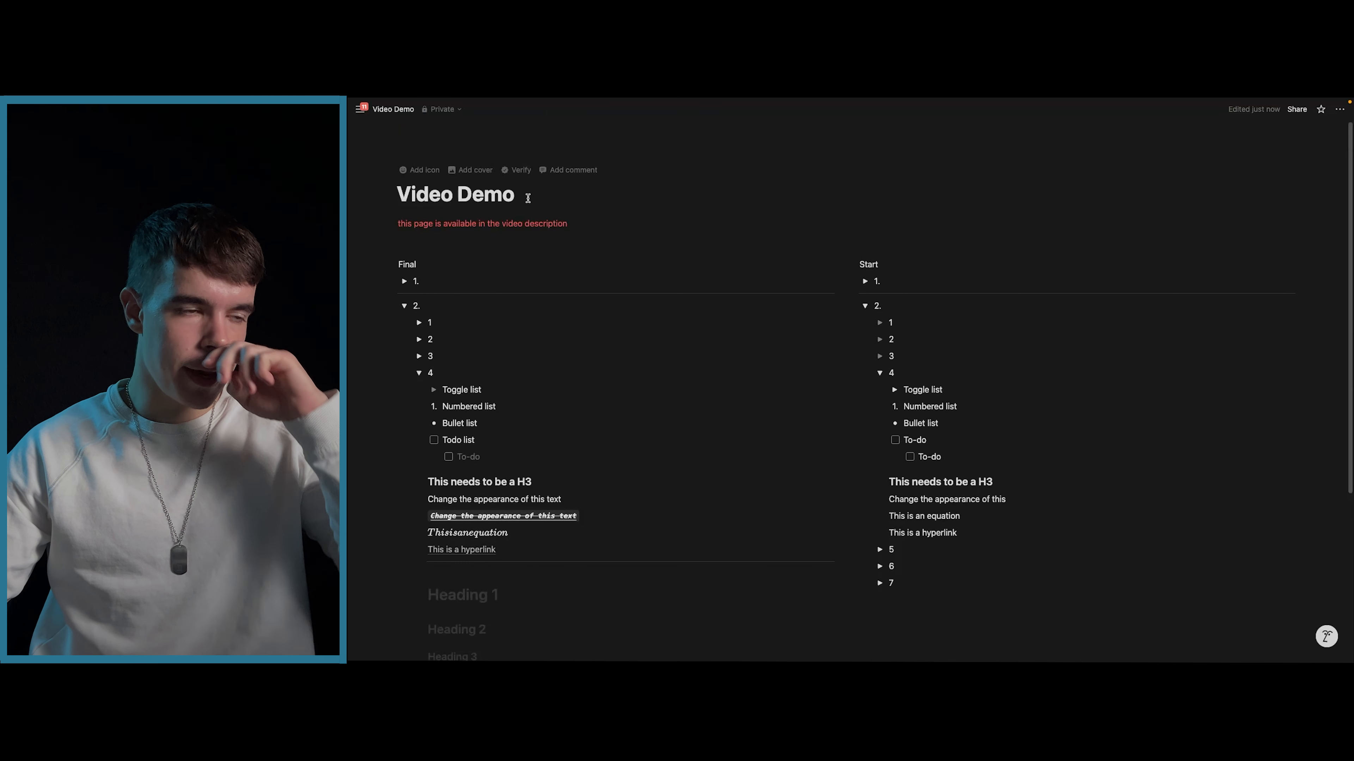
scroll(913, 296, down, 2)
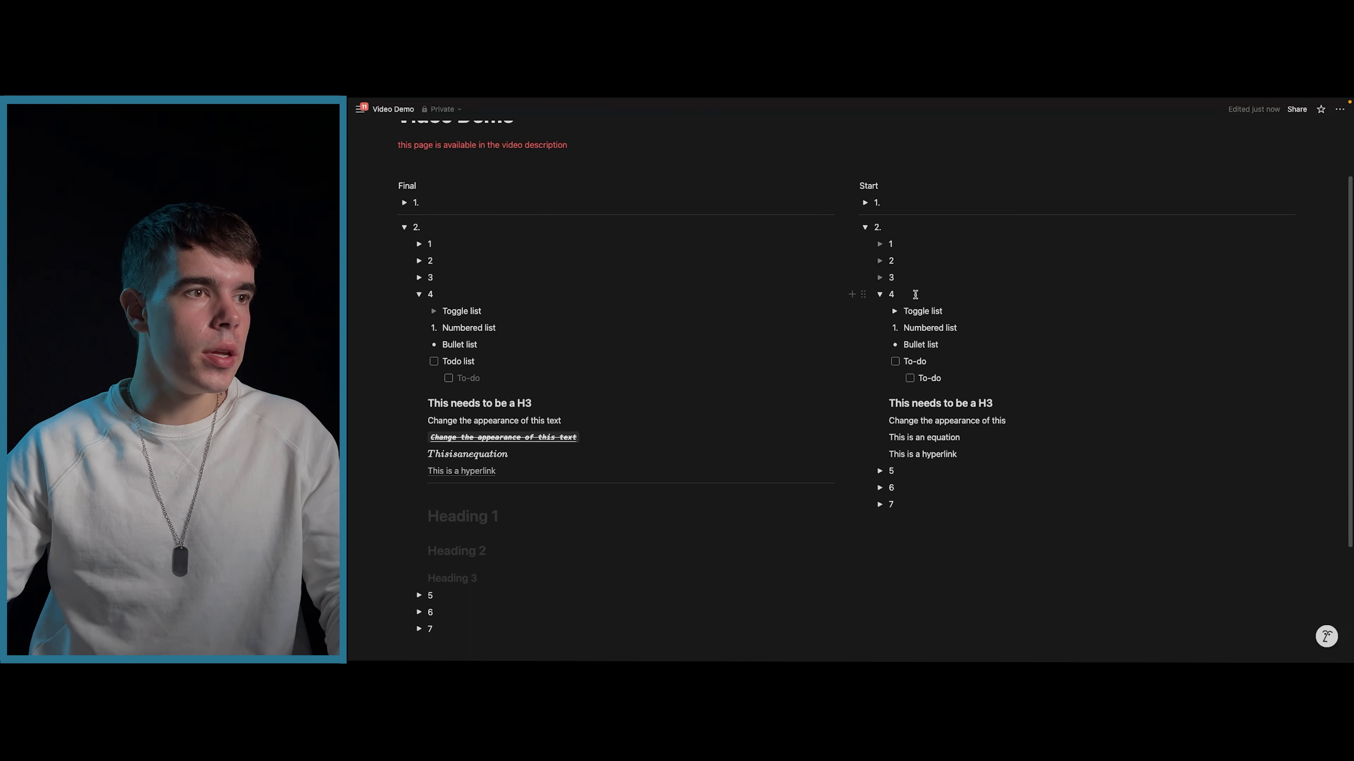
scroll(916, 293, up, 2)
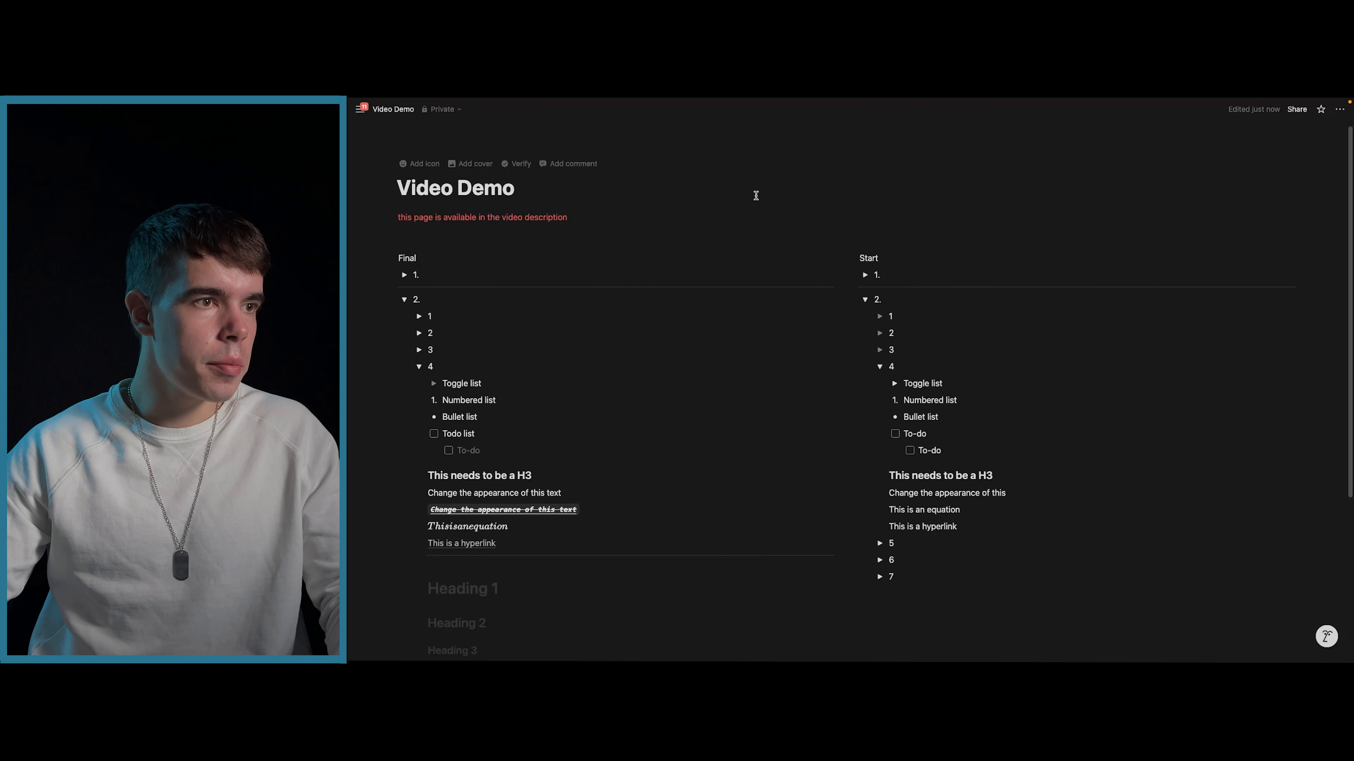
scroll(916, 315, down, 2)
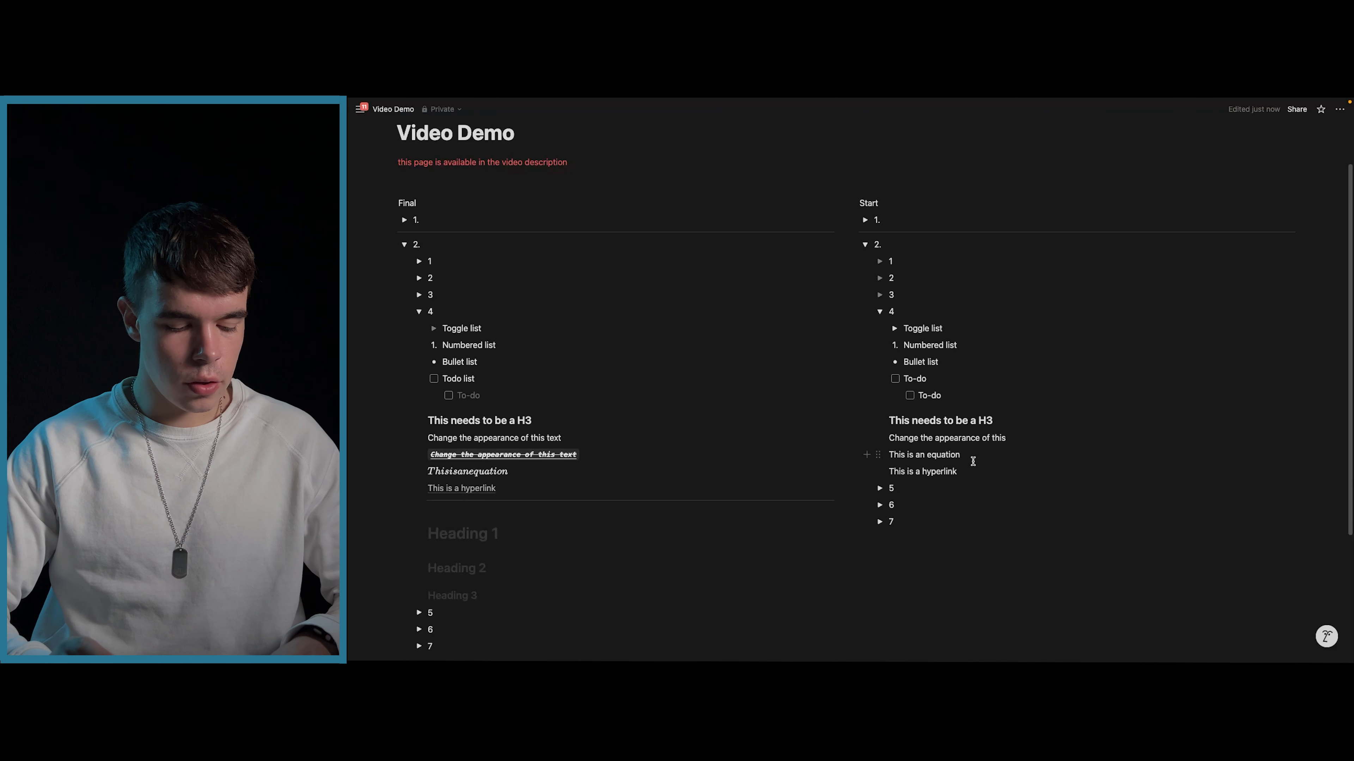
- Open the workspace search to view its recent pages, and close it without opening any
key(super+shift+p)
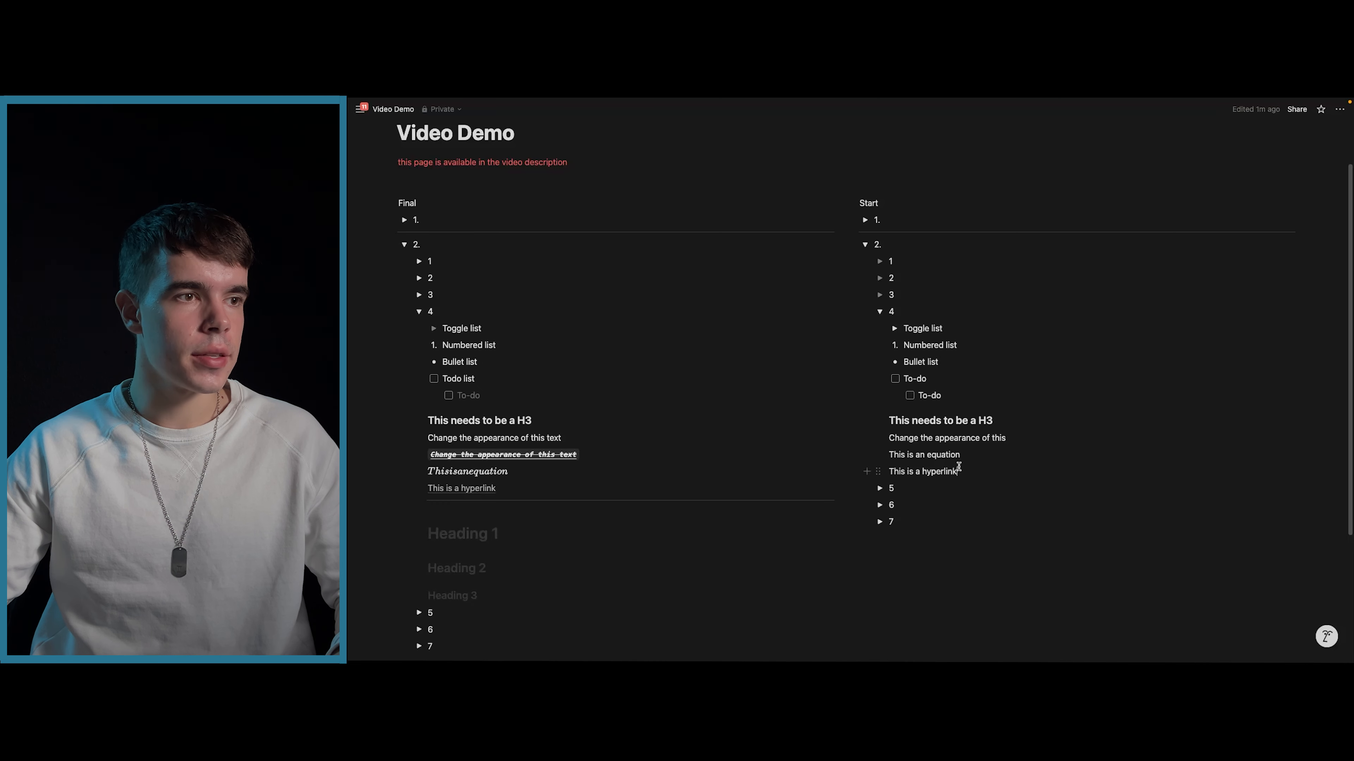
key(super+k)
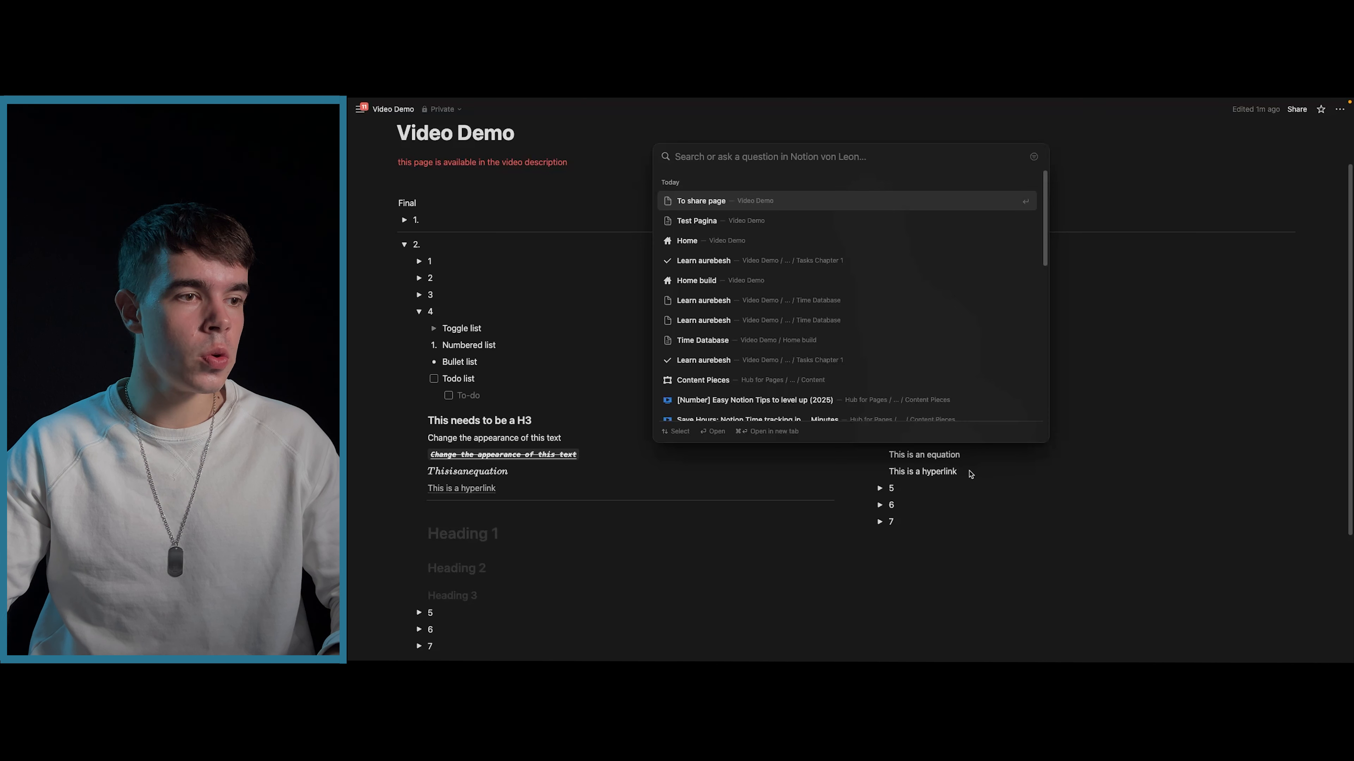
click(972, 473)
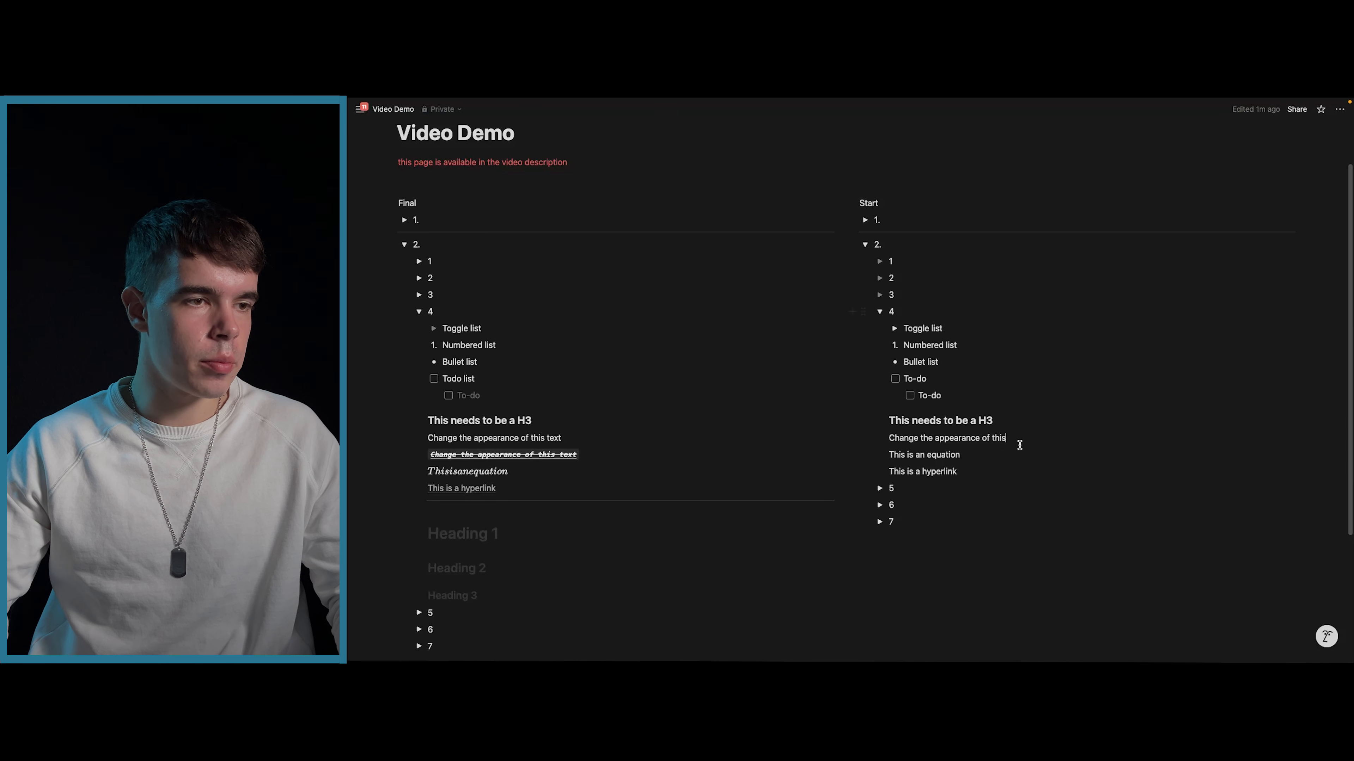
- Duplicate the line "Change the appearance of this" in the Start column
click(877, 439)
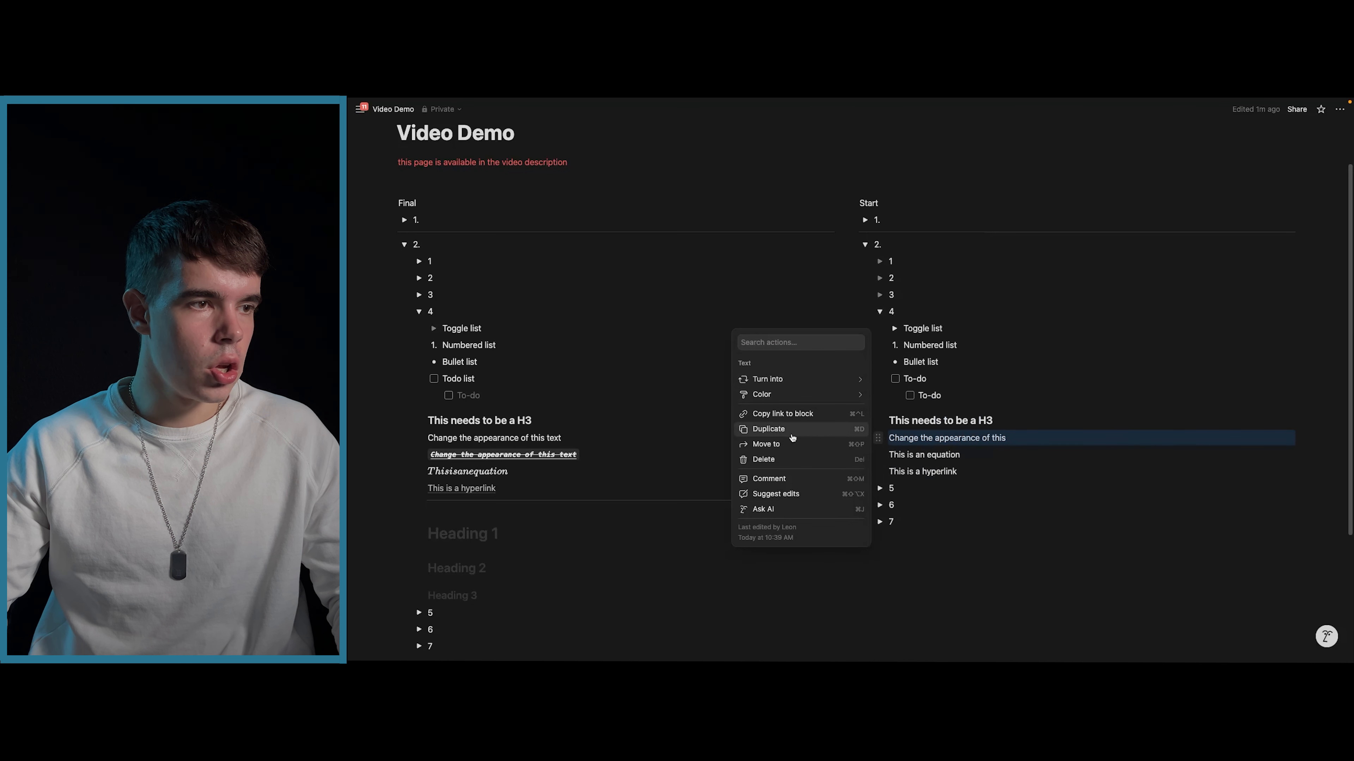
key(Escape)
click(1014, 437)
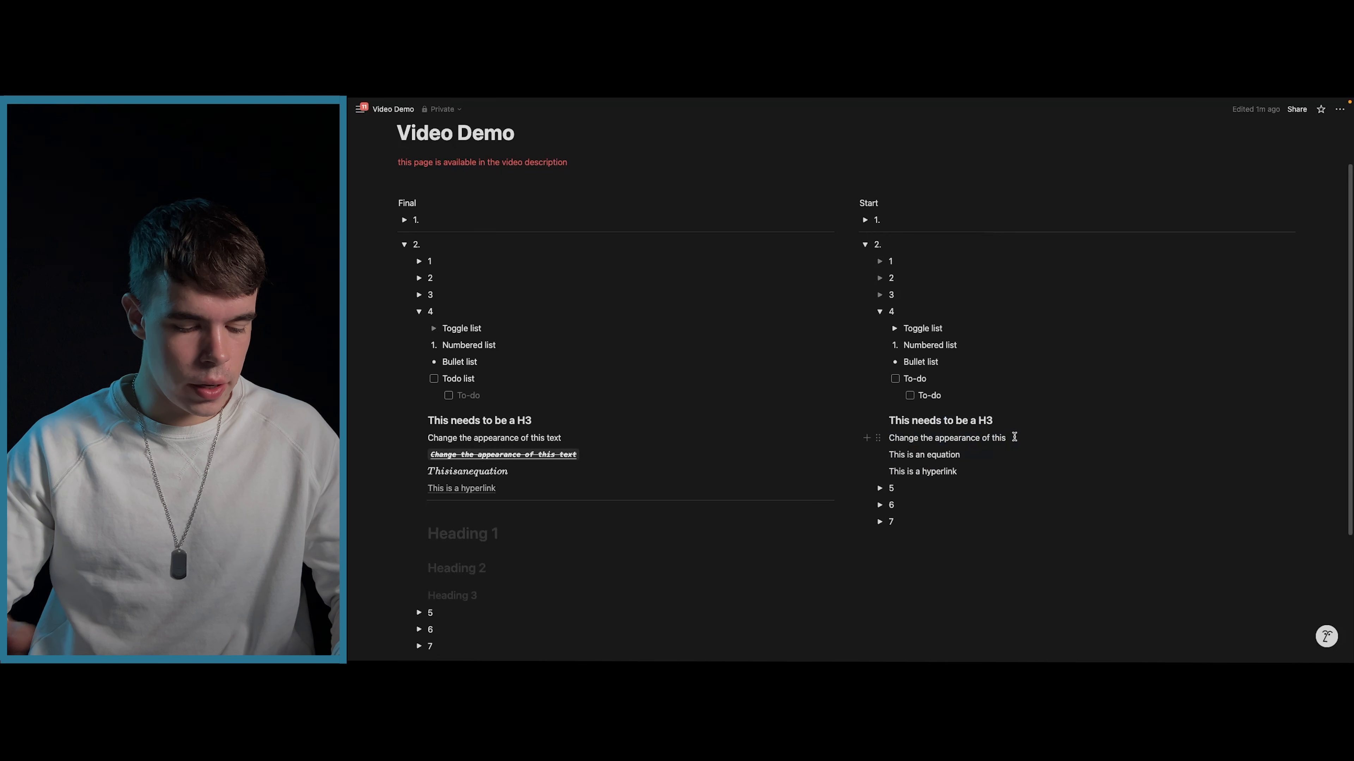
key(super+d)
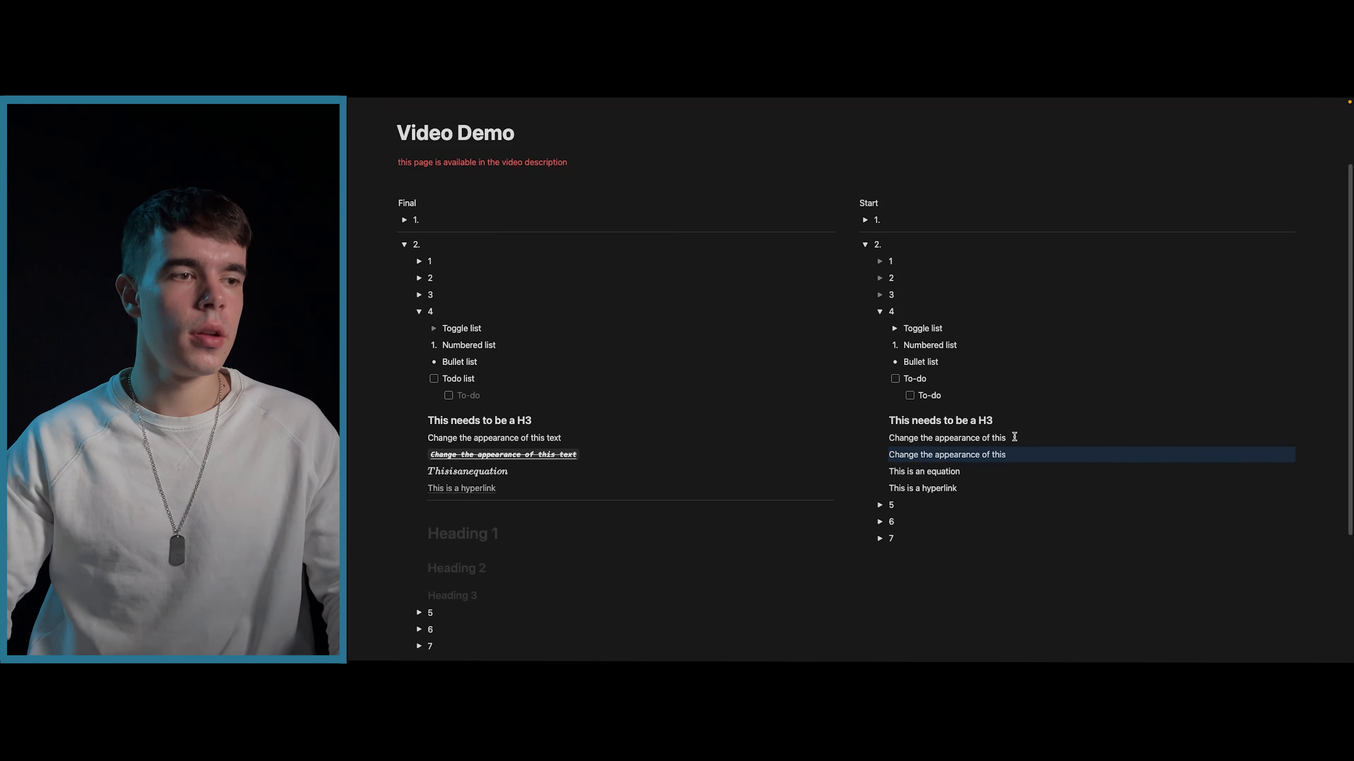
click(1013, 453)
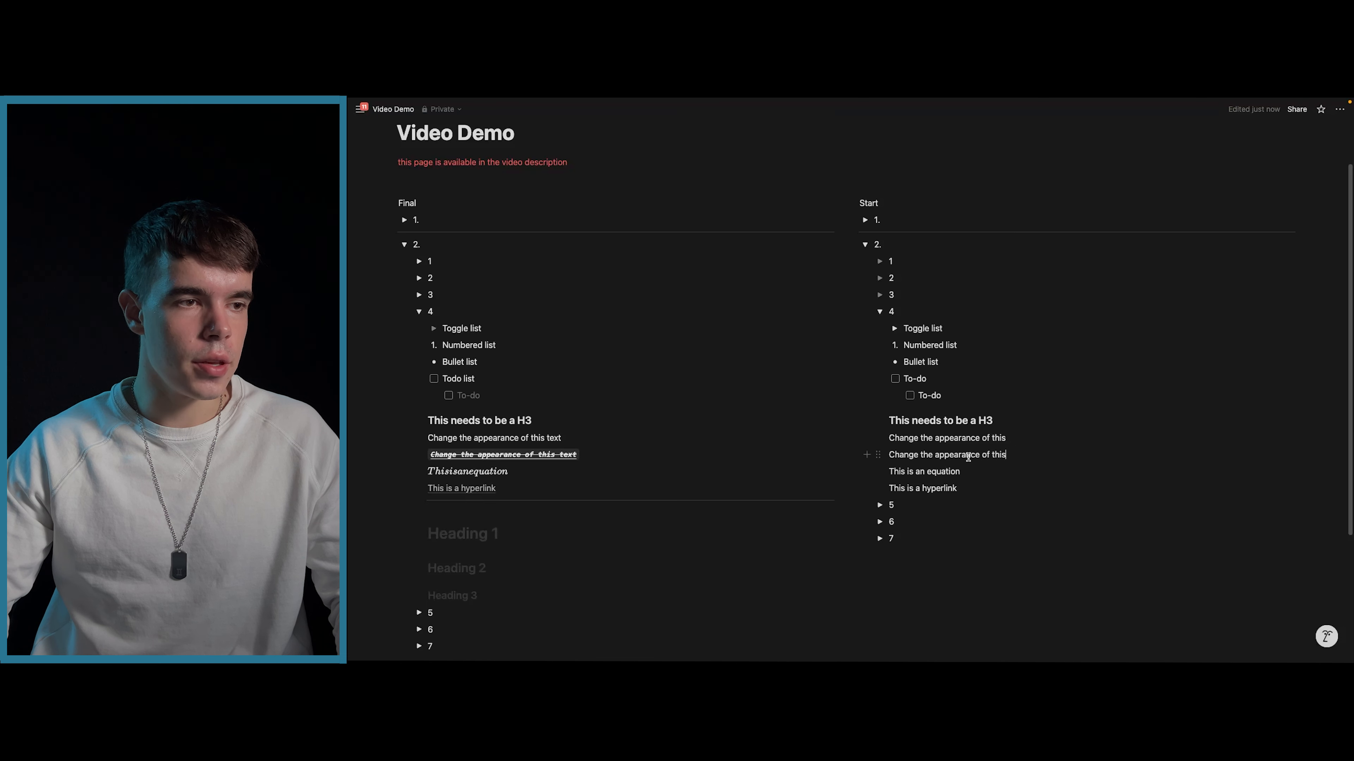
- Format the duplicated line "Change the appearance of this" as italic, bold, underlined, struck through and inline code
triple_click(1009, 460)
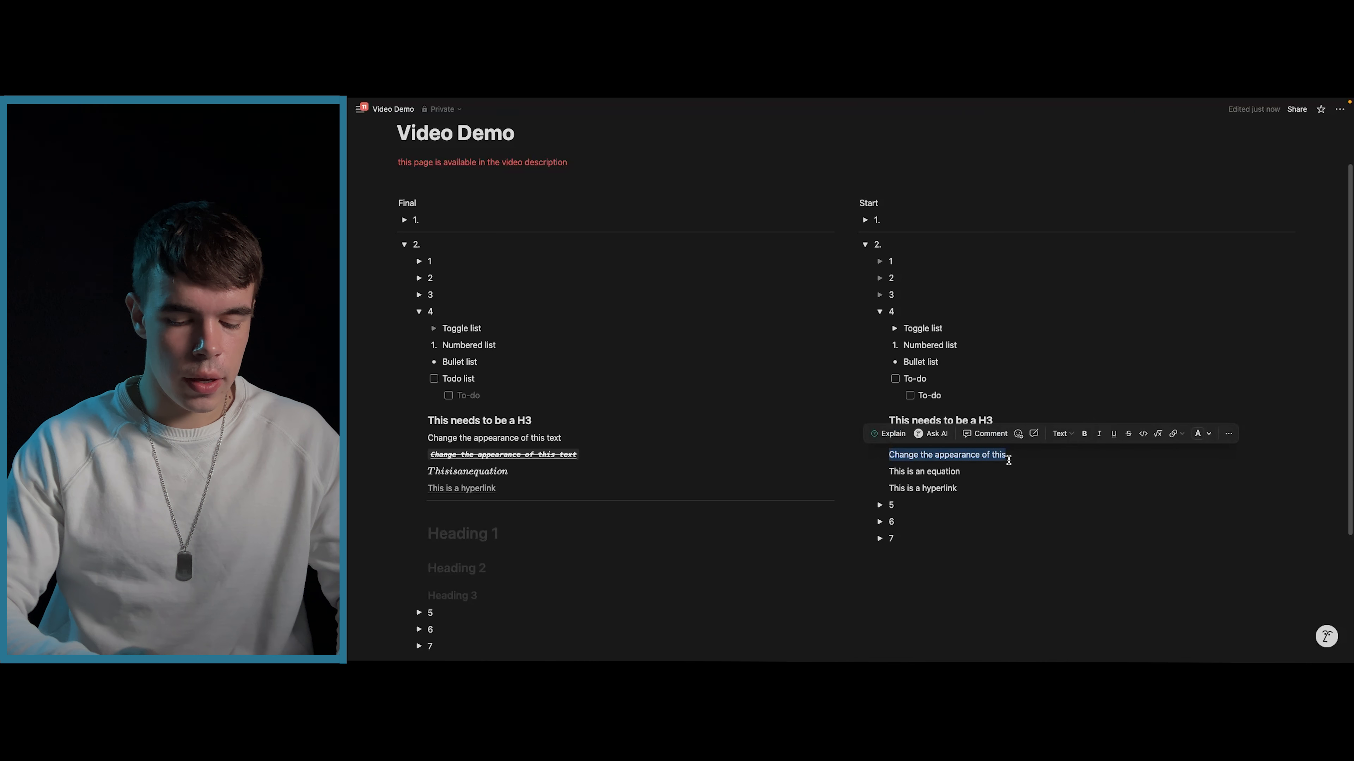
key(ctrl+i)
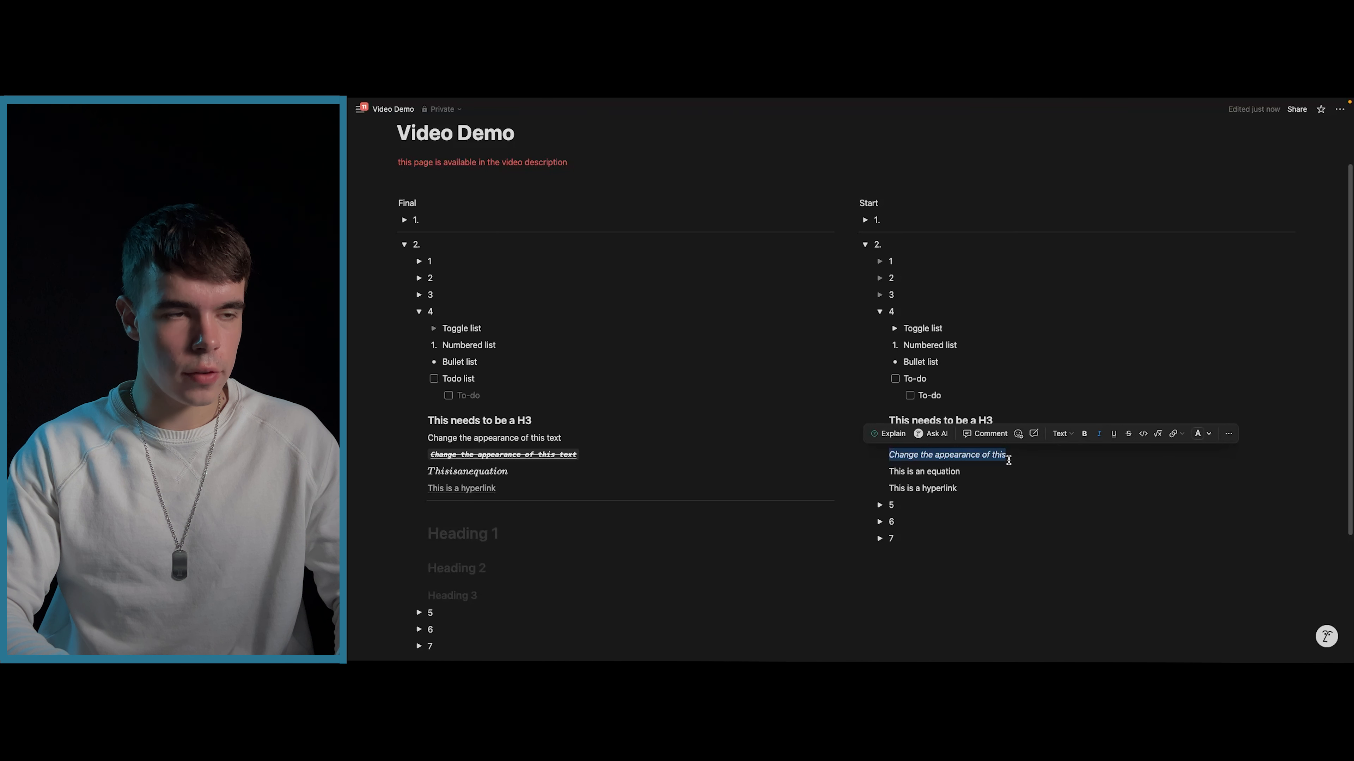
key(ctrl+b)
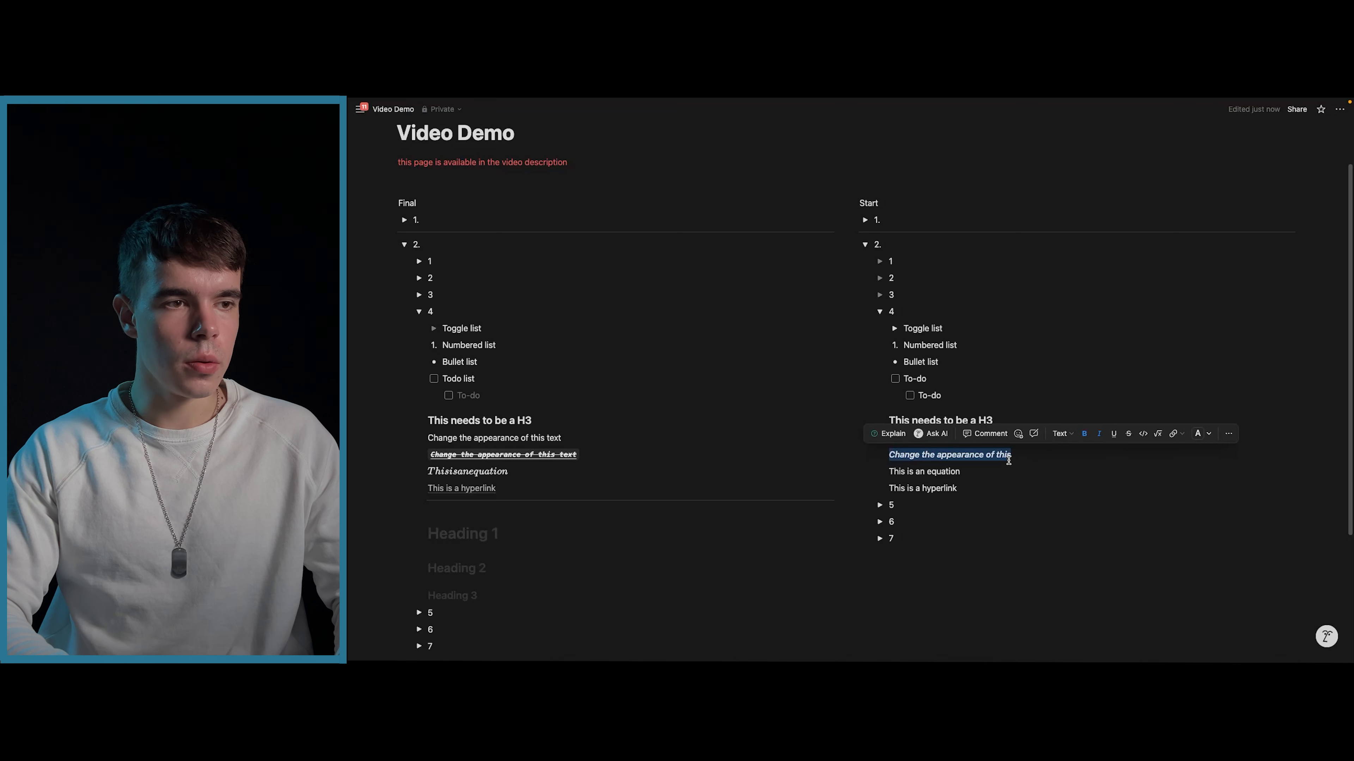
key(ctrl+u)
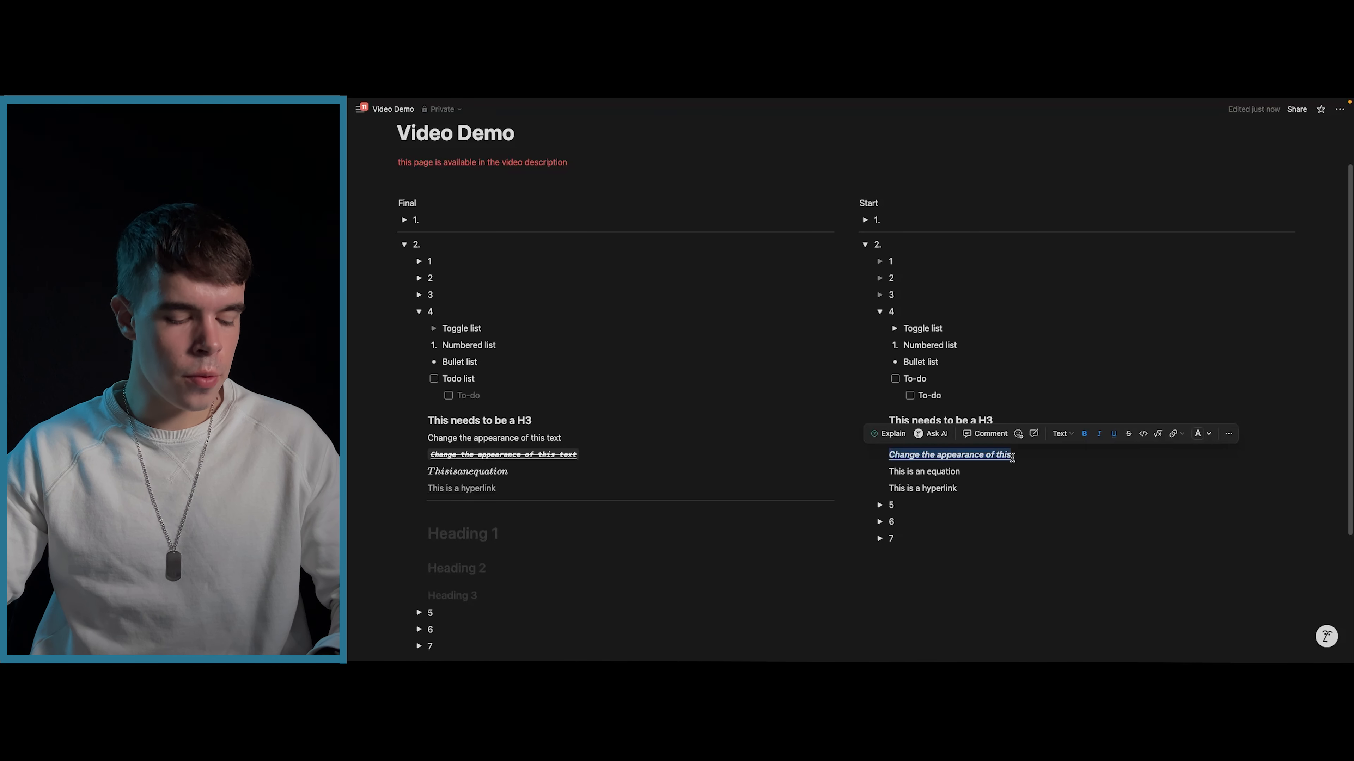
key(super+shift+s)
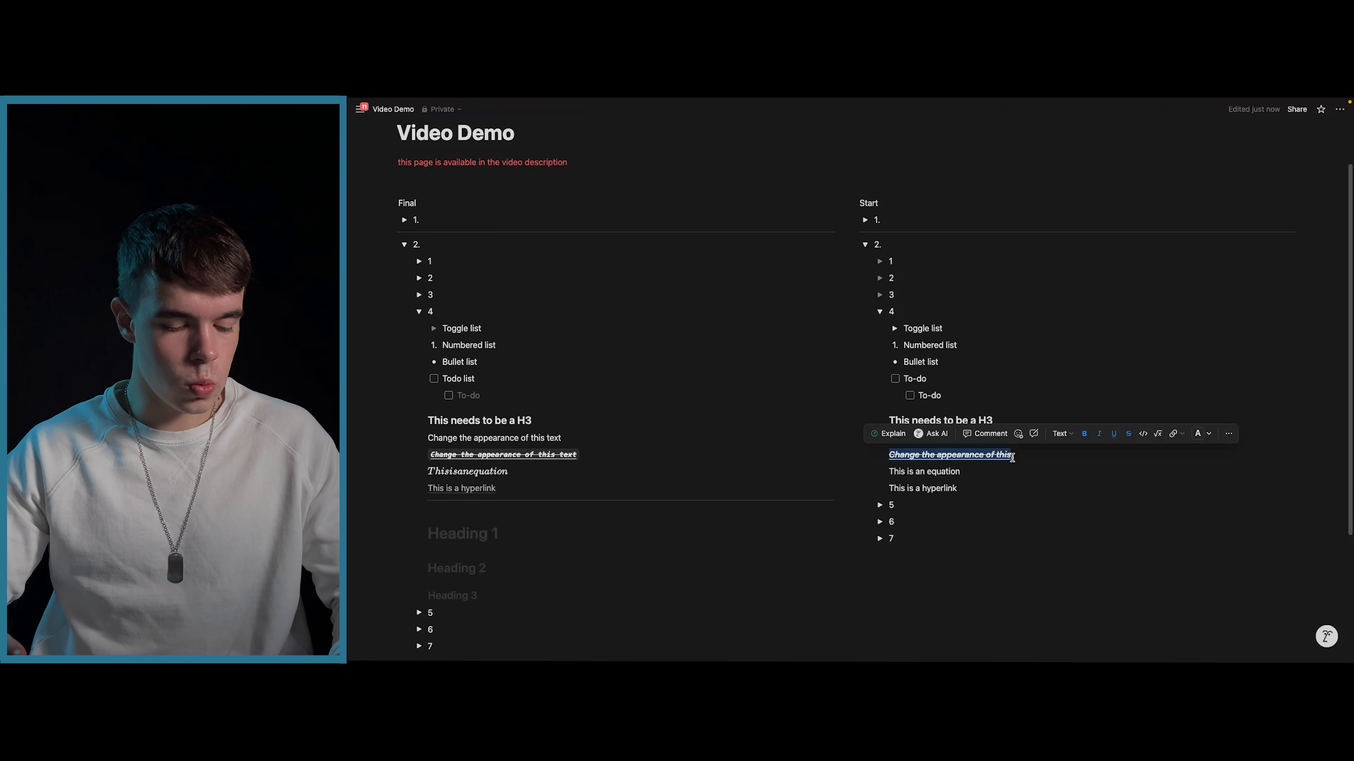
key(super+e)
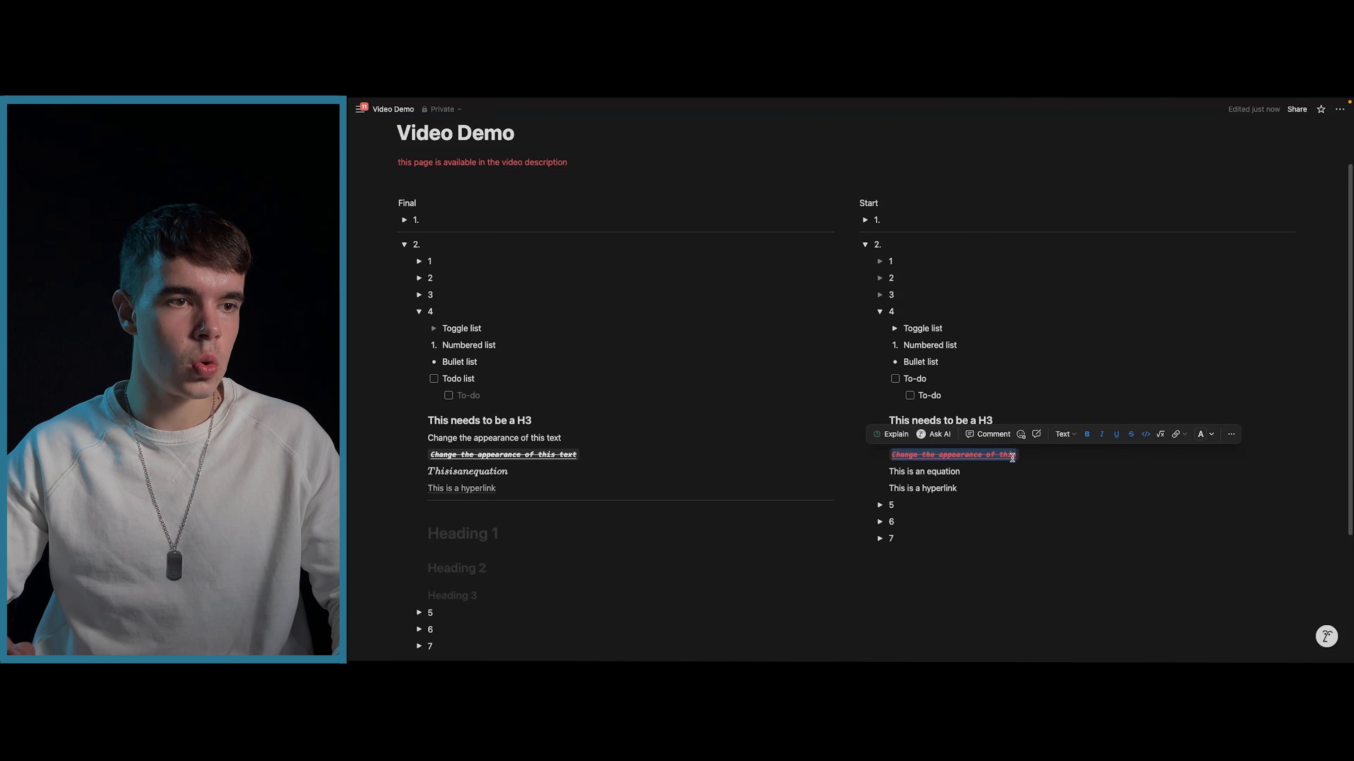
- Set the text color of the formatted duplicate line to the default color
click(1210, 436)
click(1240, 471)
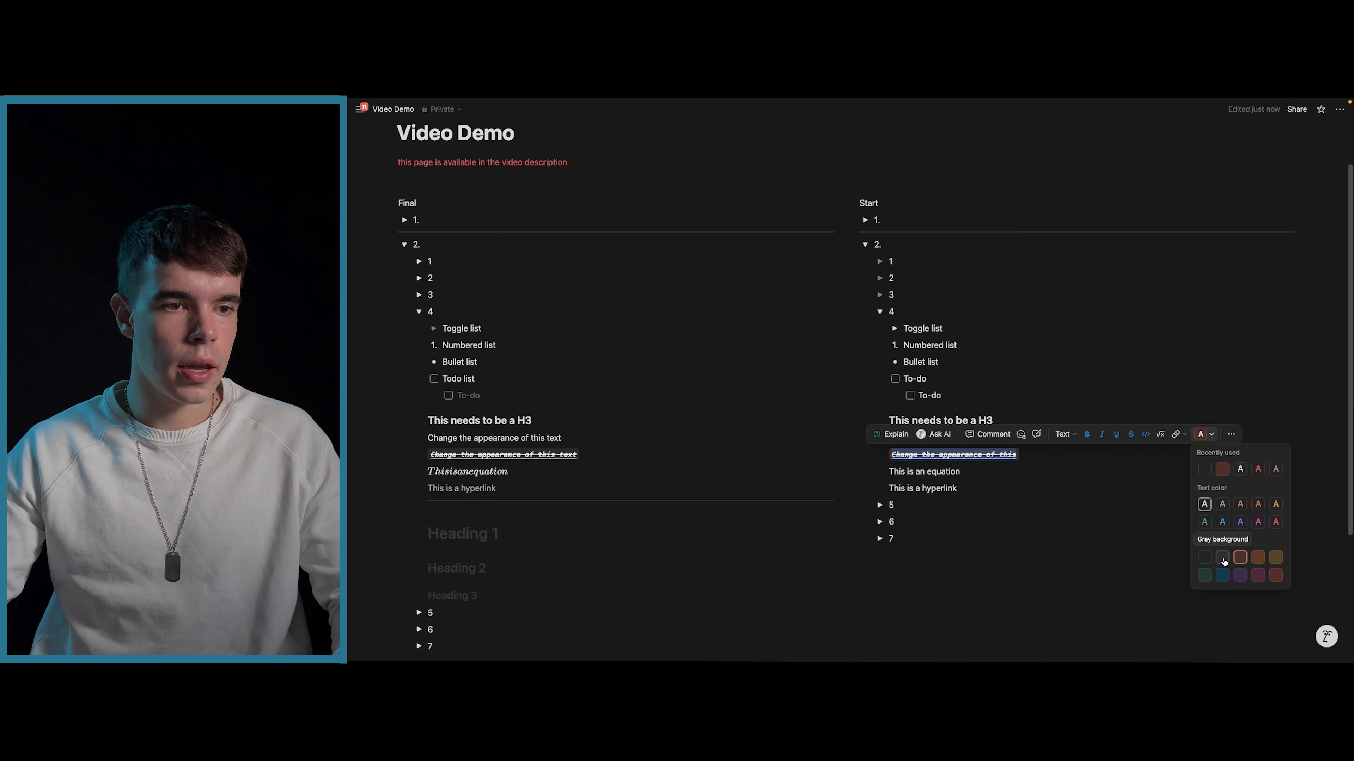
click(1029, 457)
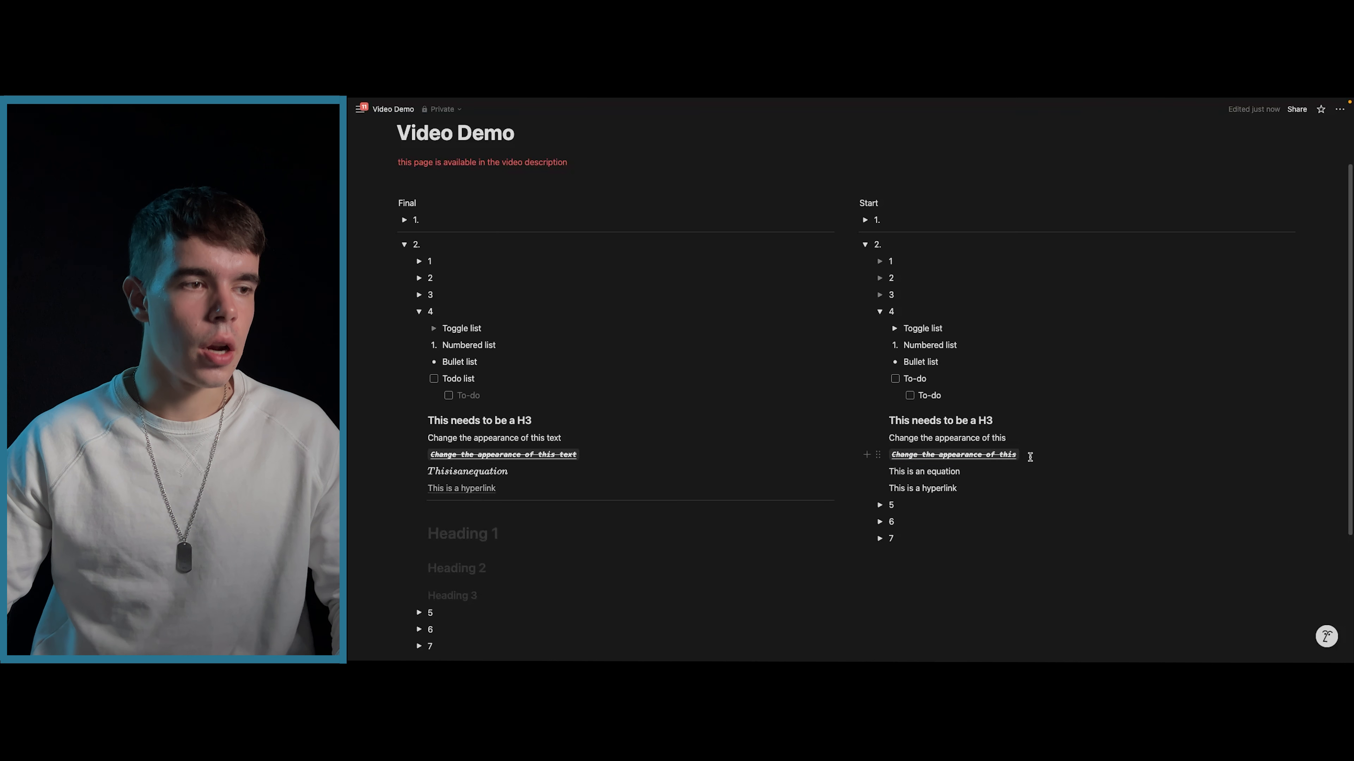
- Review the text and background colors offered for the formatted duplicate line without changing any
triple_click(1039, 456)
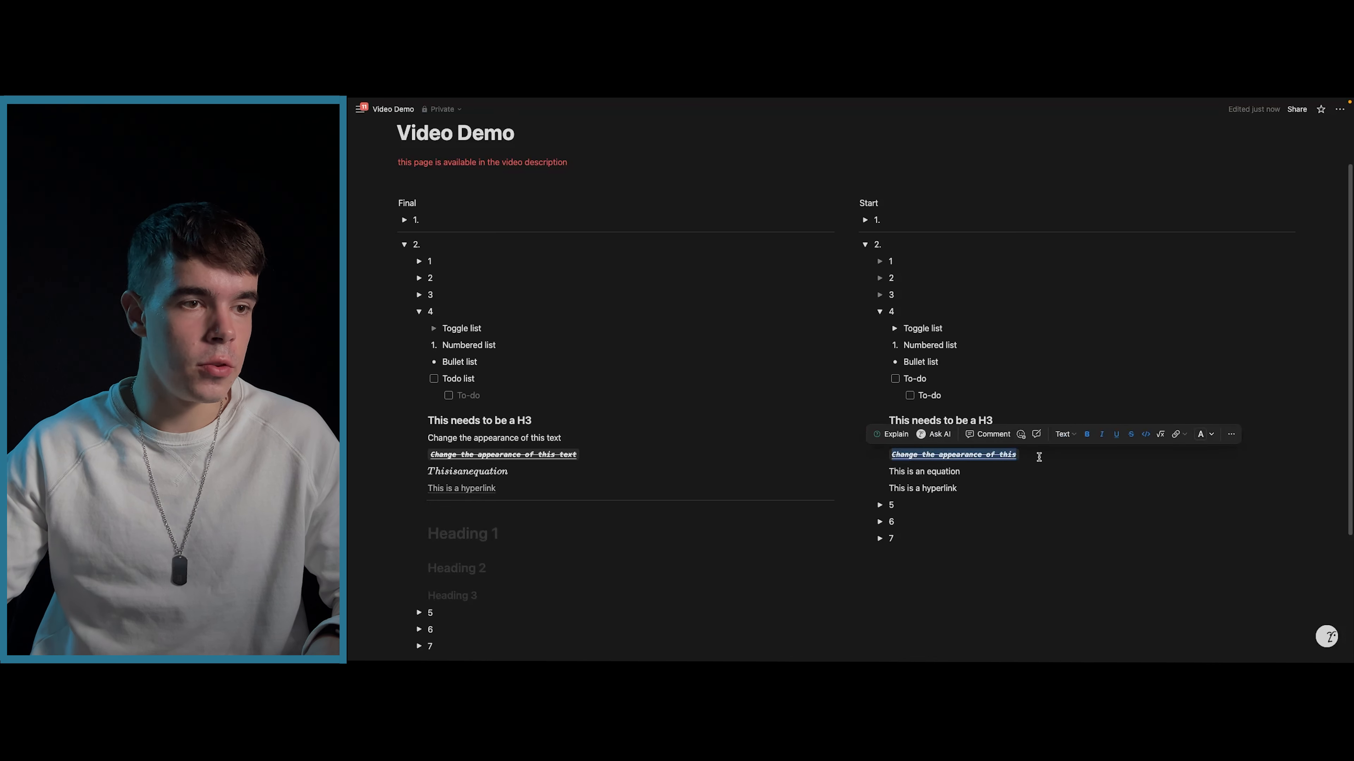
click(1204, 434)
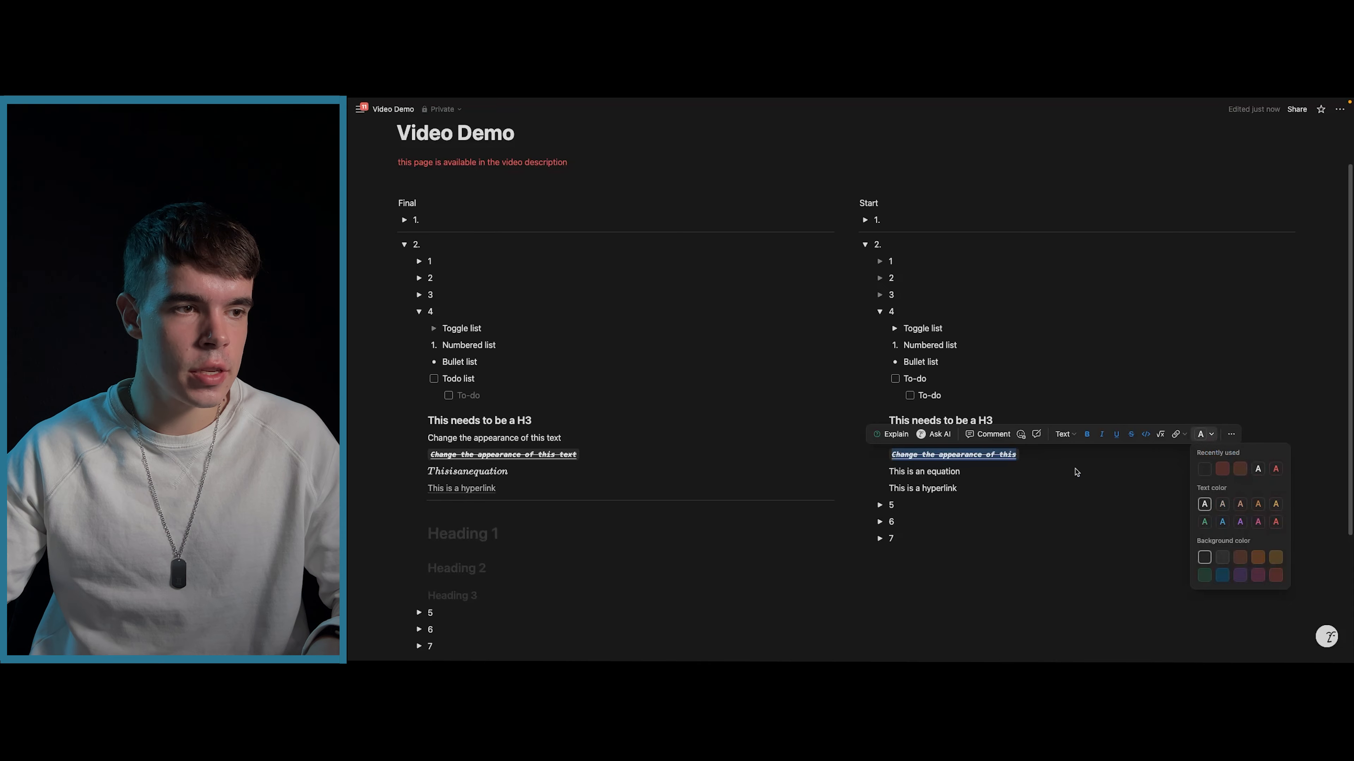
click(1036, 460)
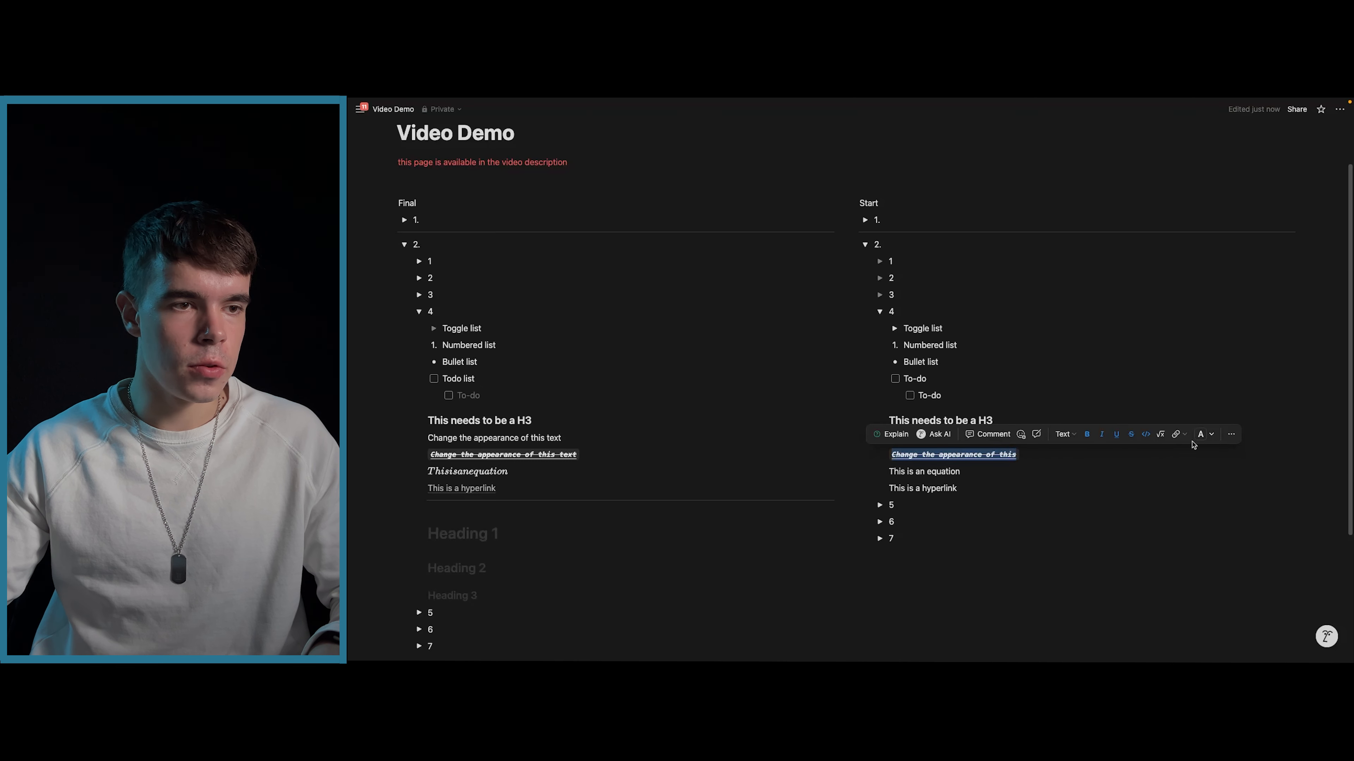
click(1200, 435)
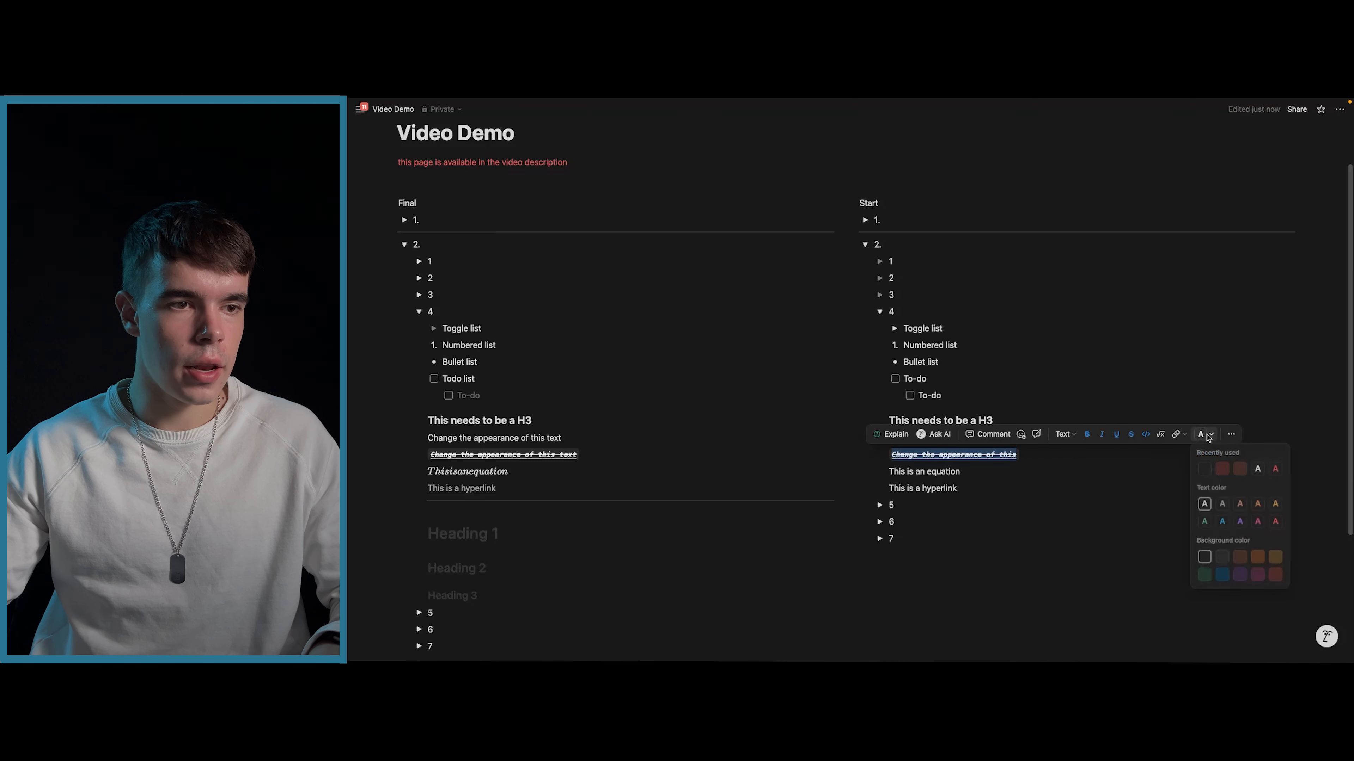
click(1034, 463)
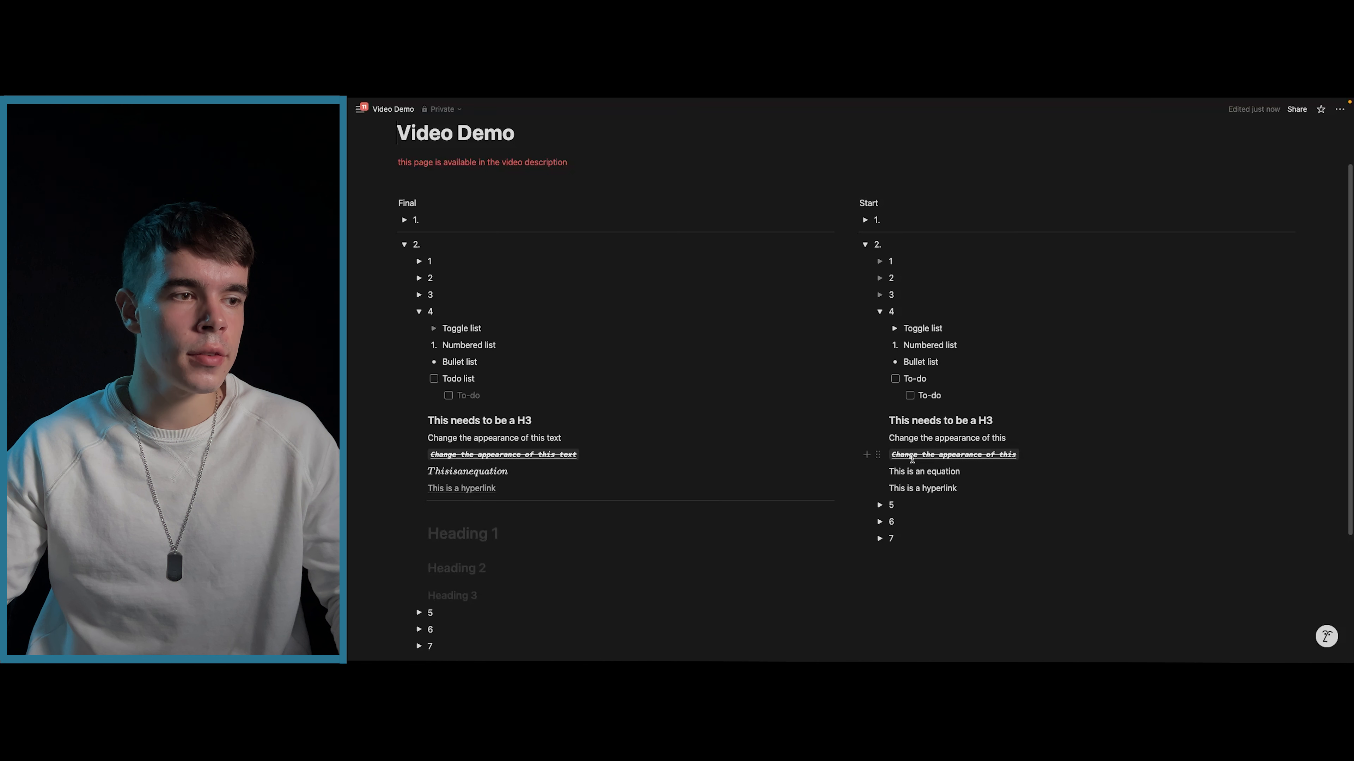
- Convert the text "This is an equation" in the Start column into an inline equation
triple_click(966, 473)
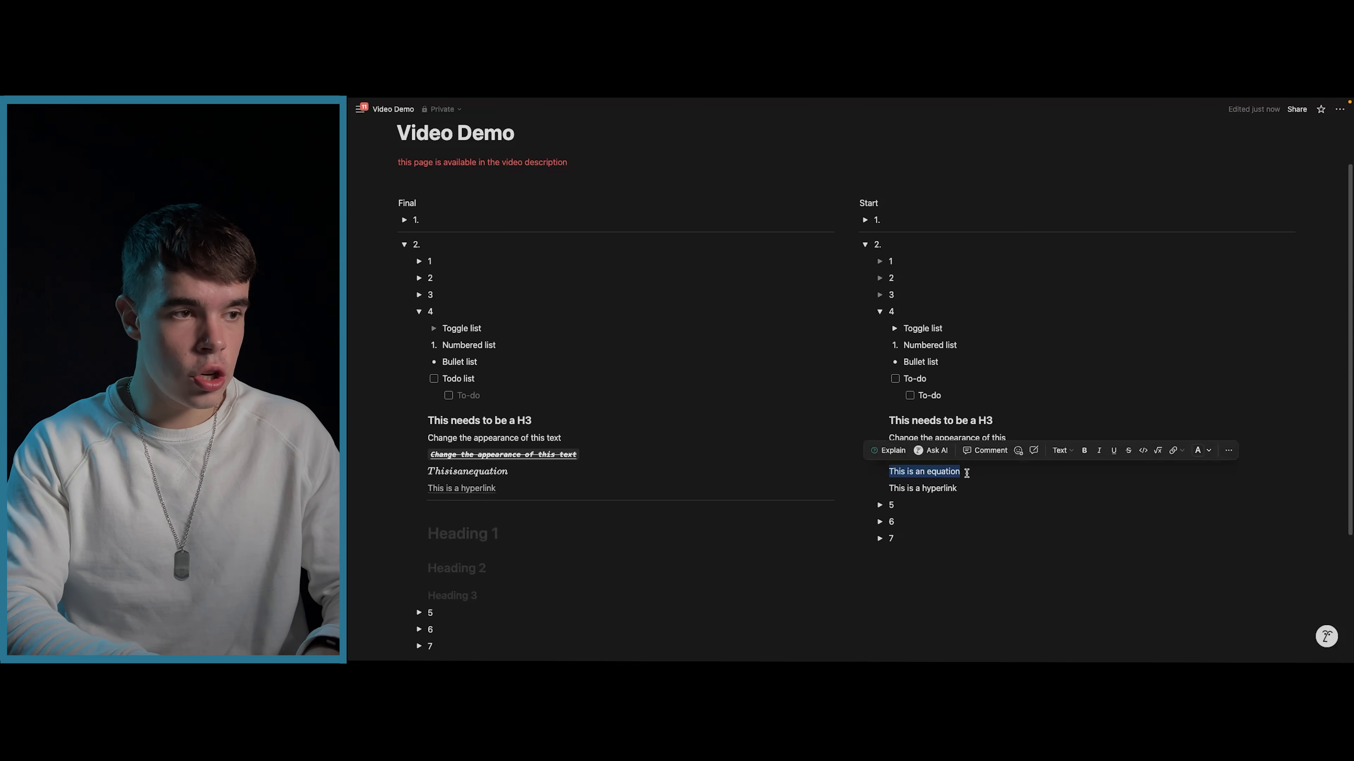
key(super+shift+e)
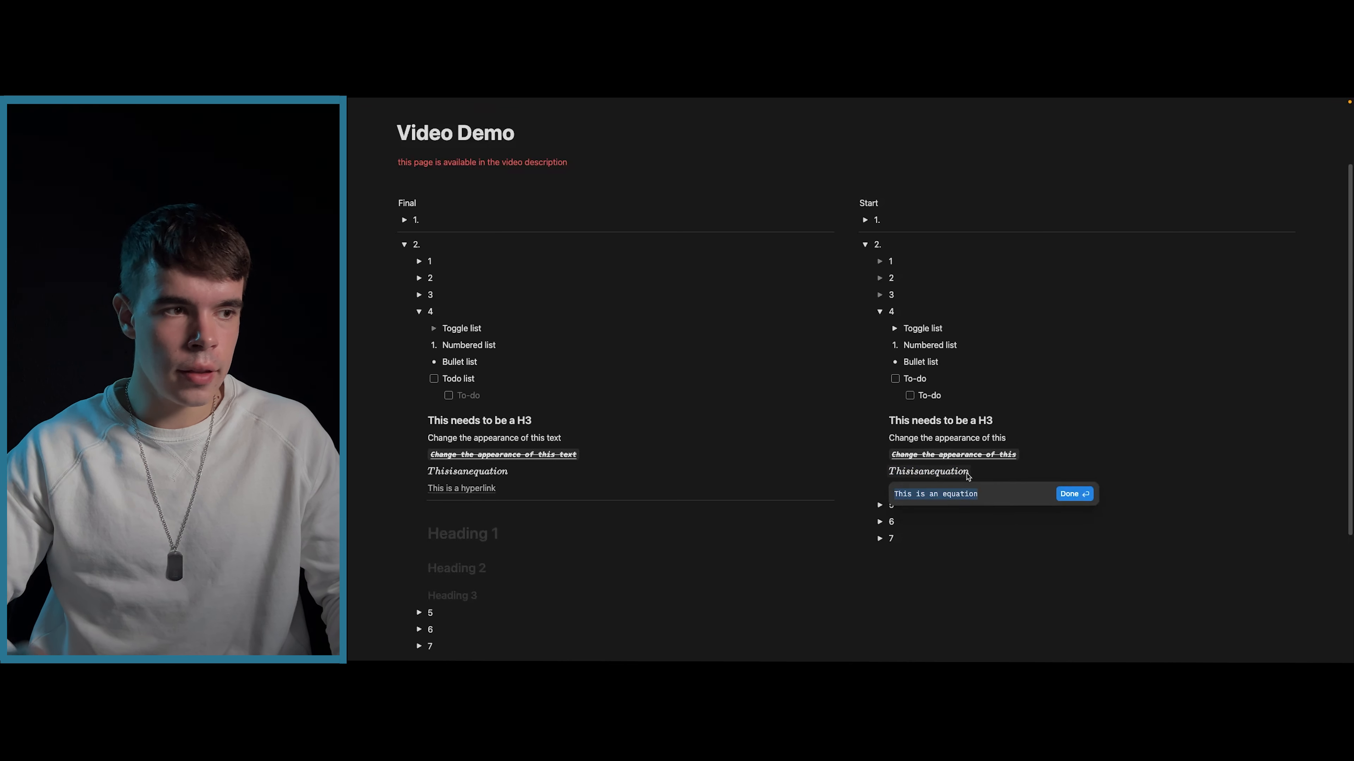
key(Return)
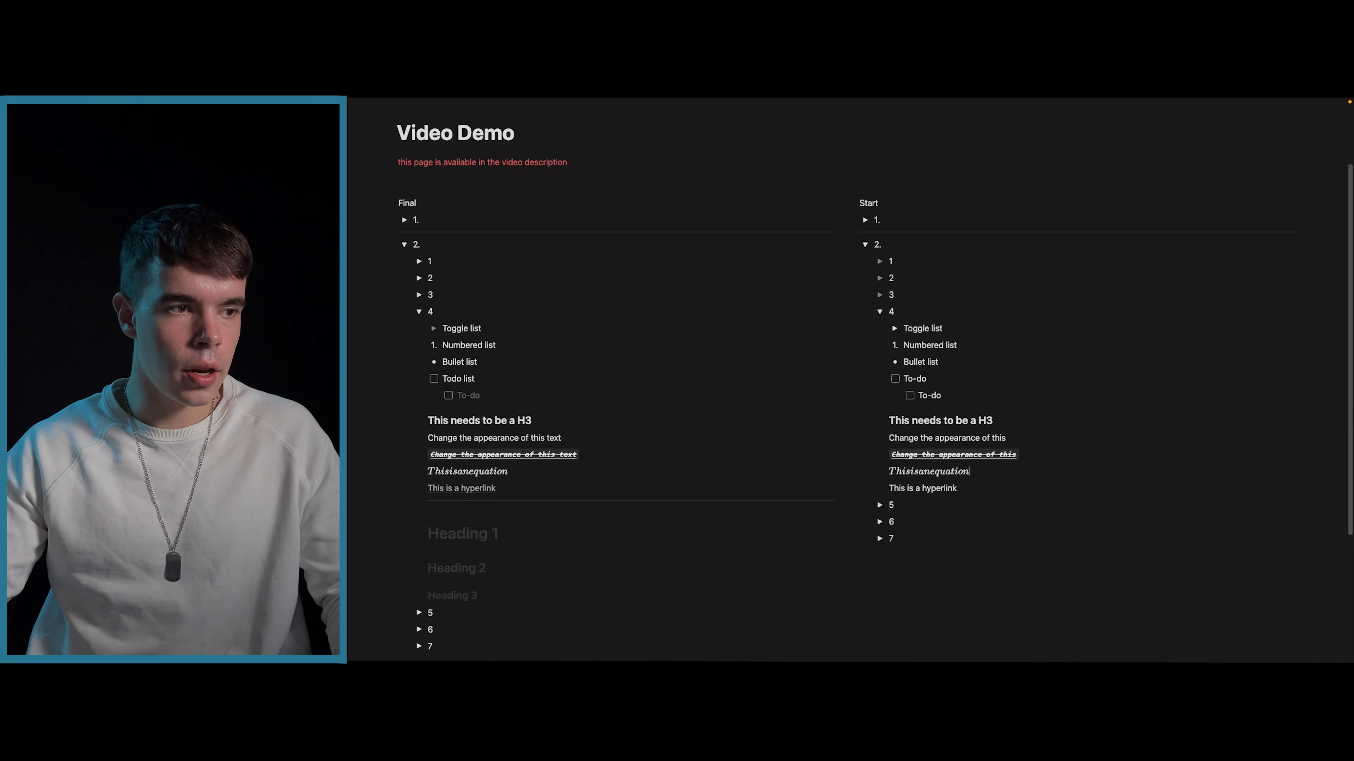
- Link the text "This is a hyperlink" in the Start column to the Test Pagina page and check its link preview
click(963, 487)
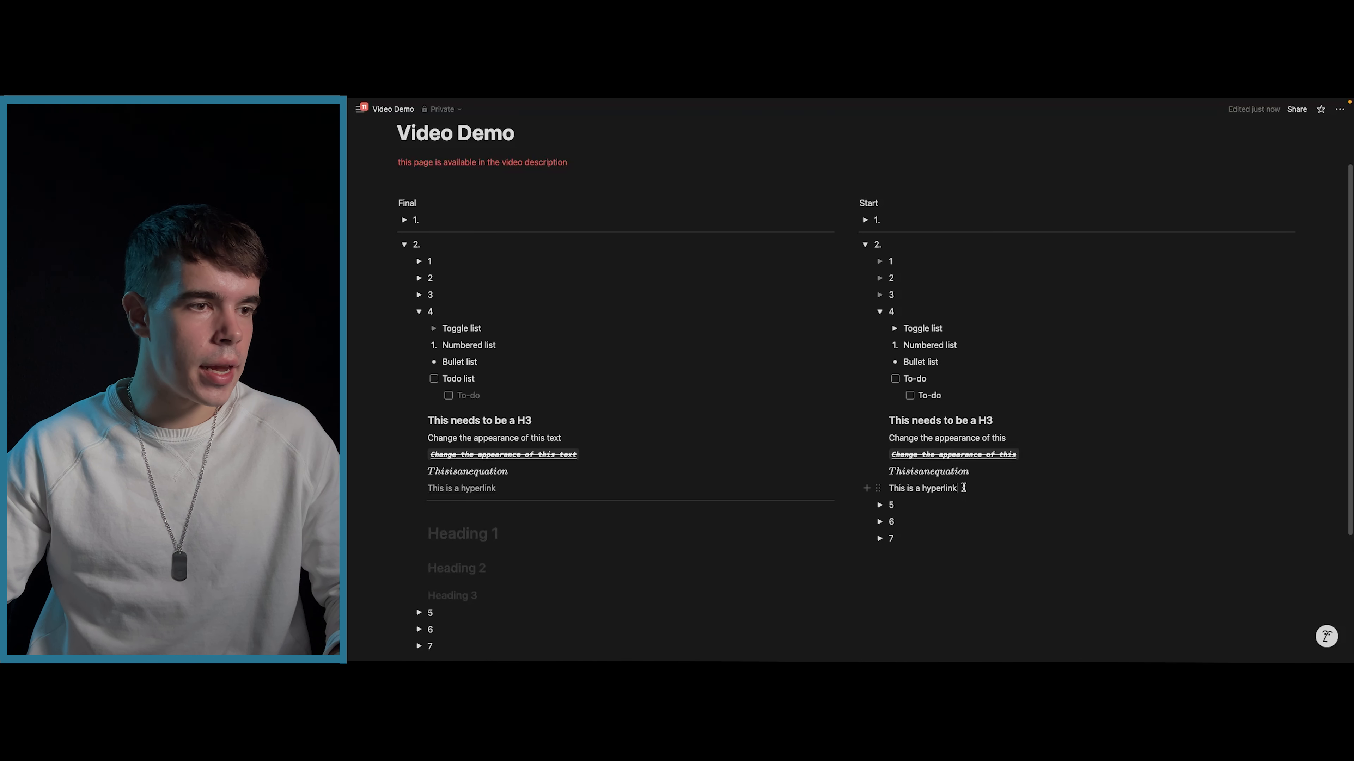
triple_click(966, 490)
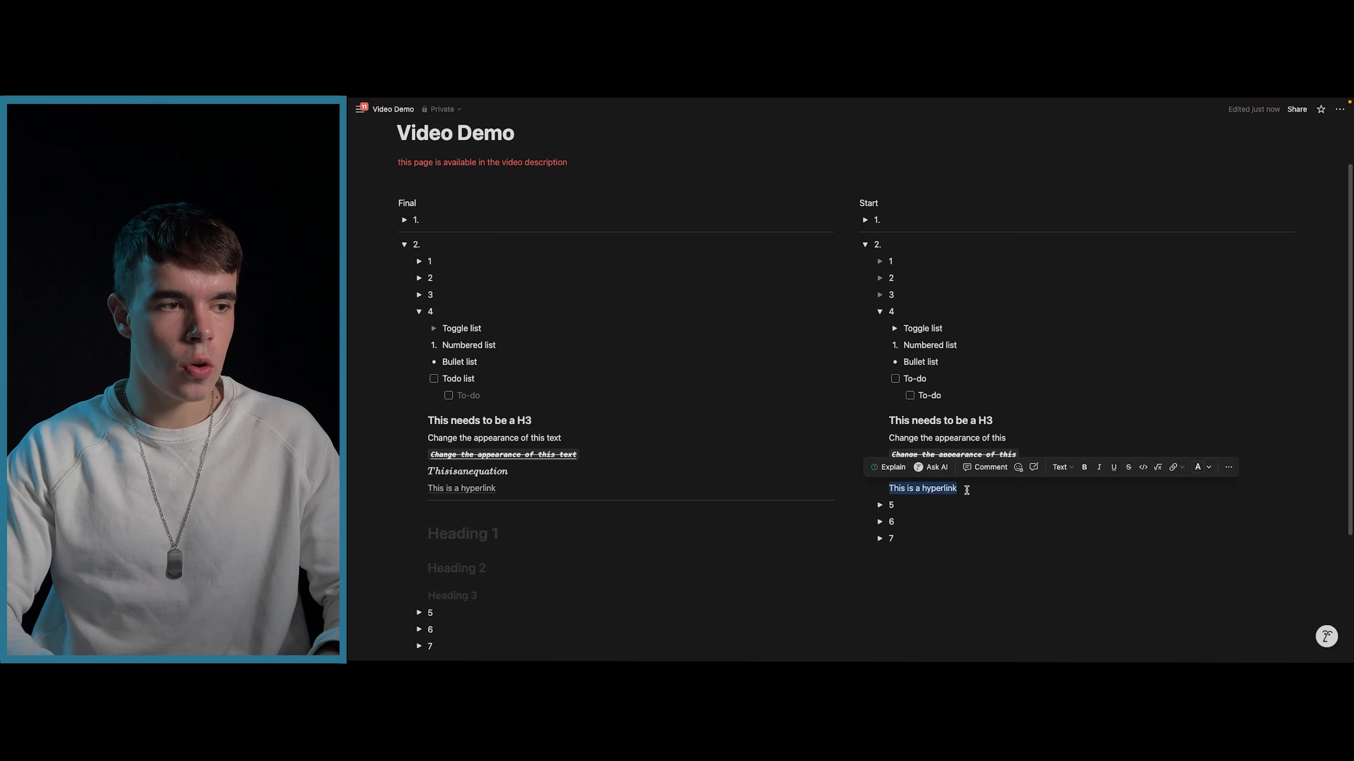
key(super+k)
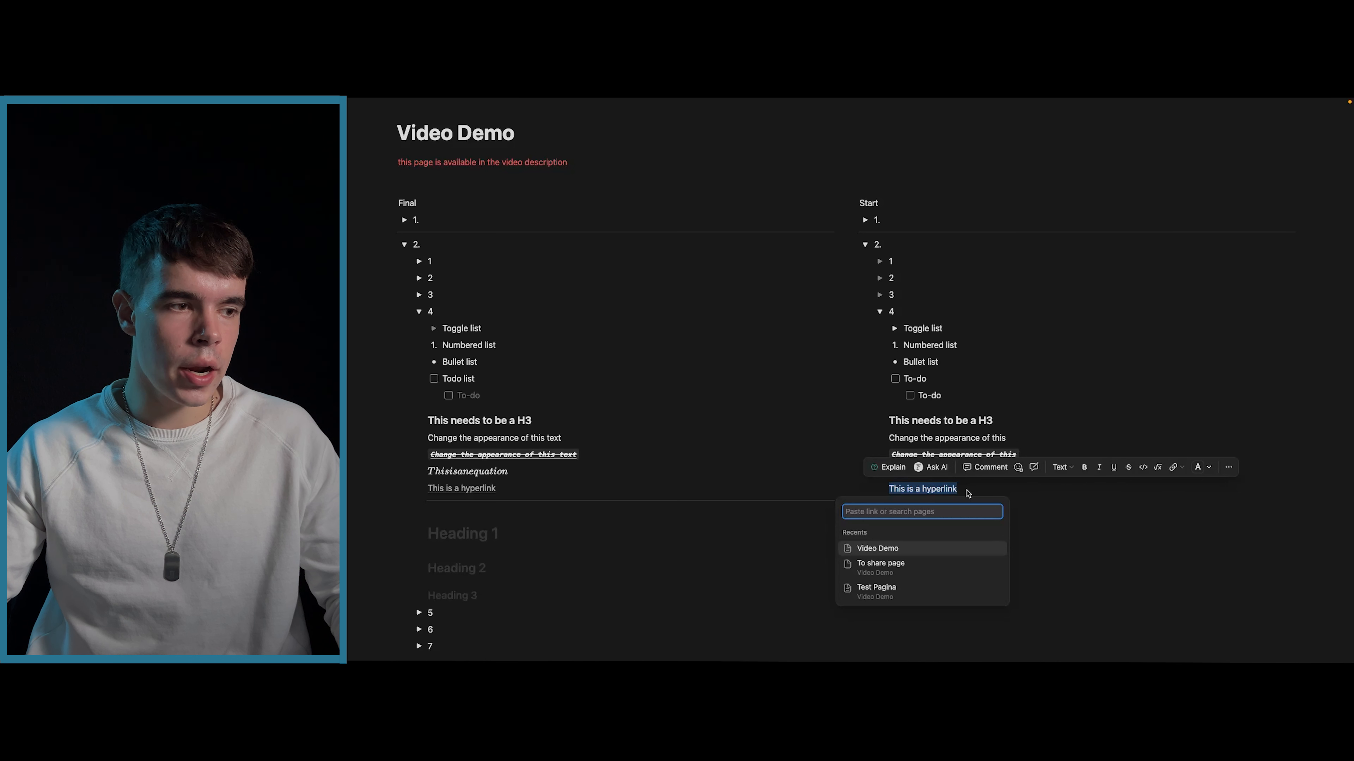
click(879, 592)
mouse_move(920, 491)
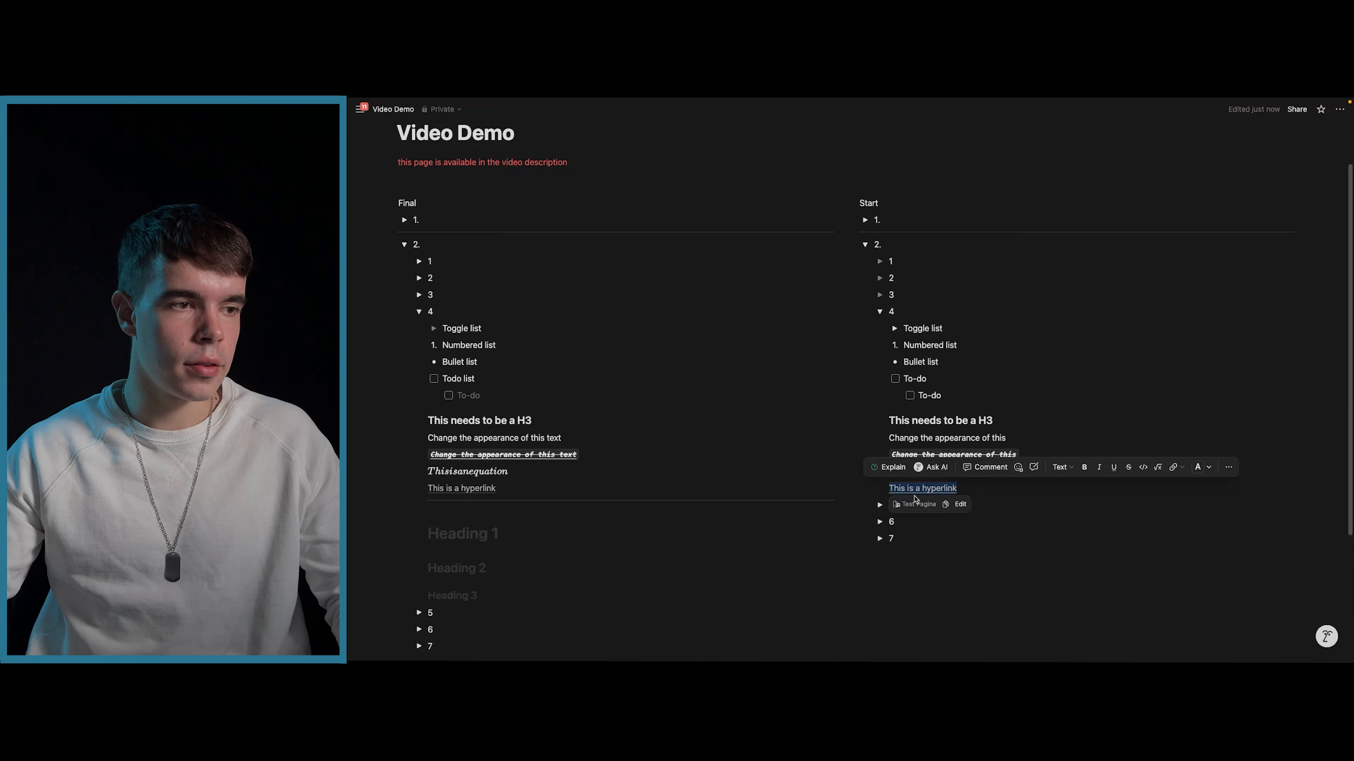
click(956, 433)
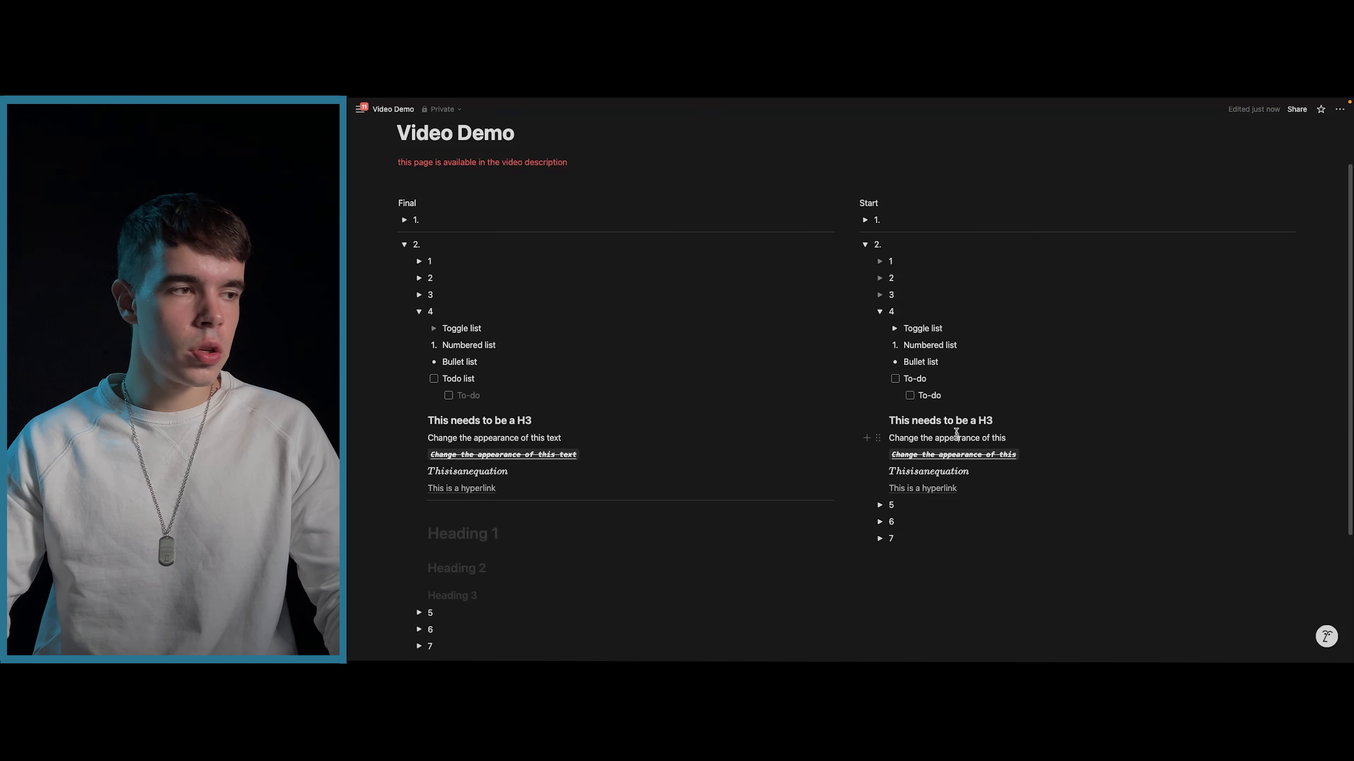
- Insert a divider below the line "This is a hyperlink" in the Start column
scroll(954, 431, down, 1)
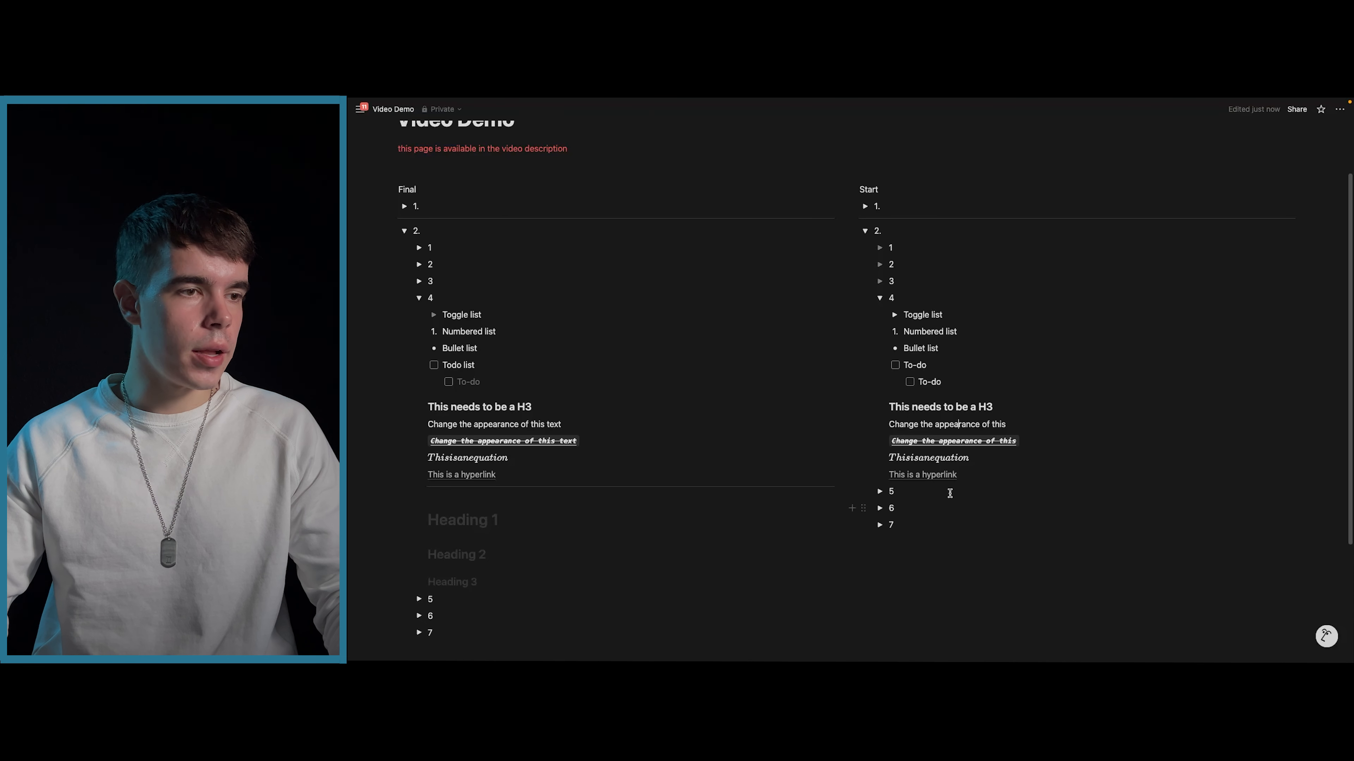
click(959, 475)
key(Return)
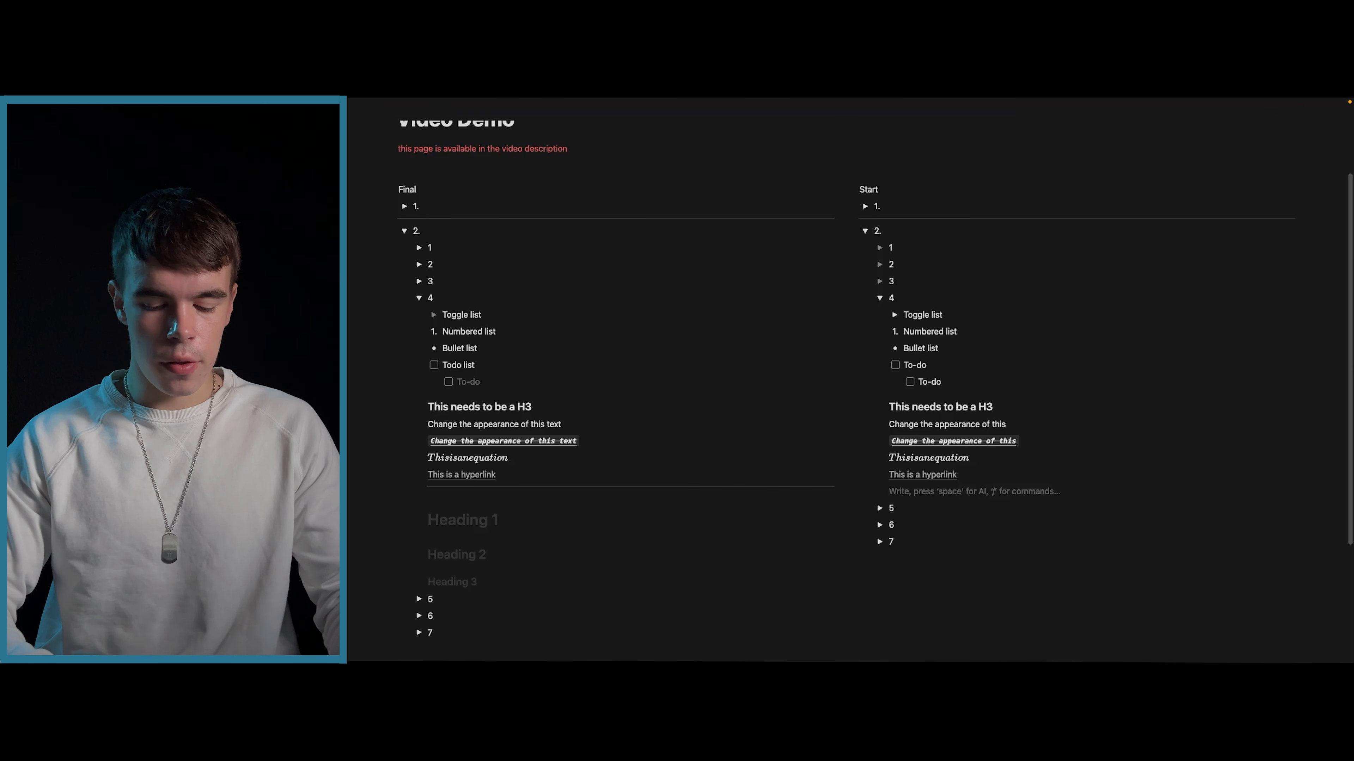
text(---)
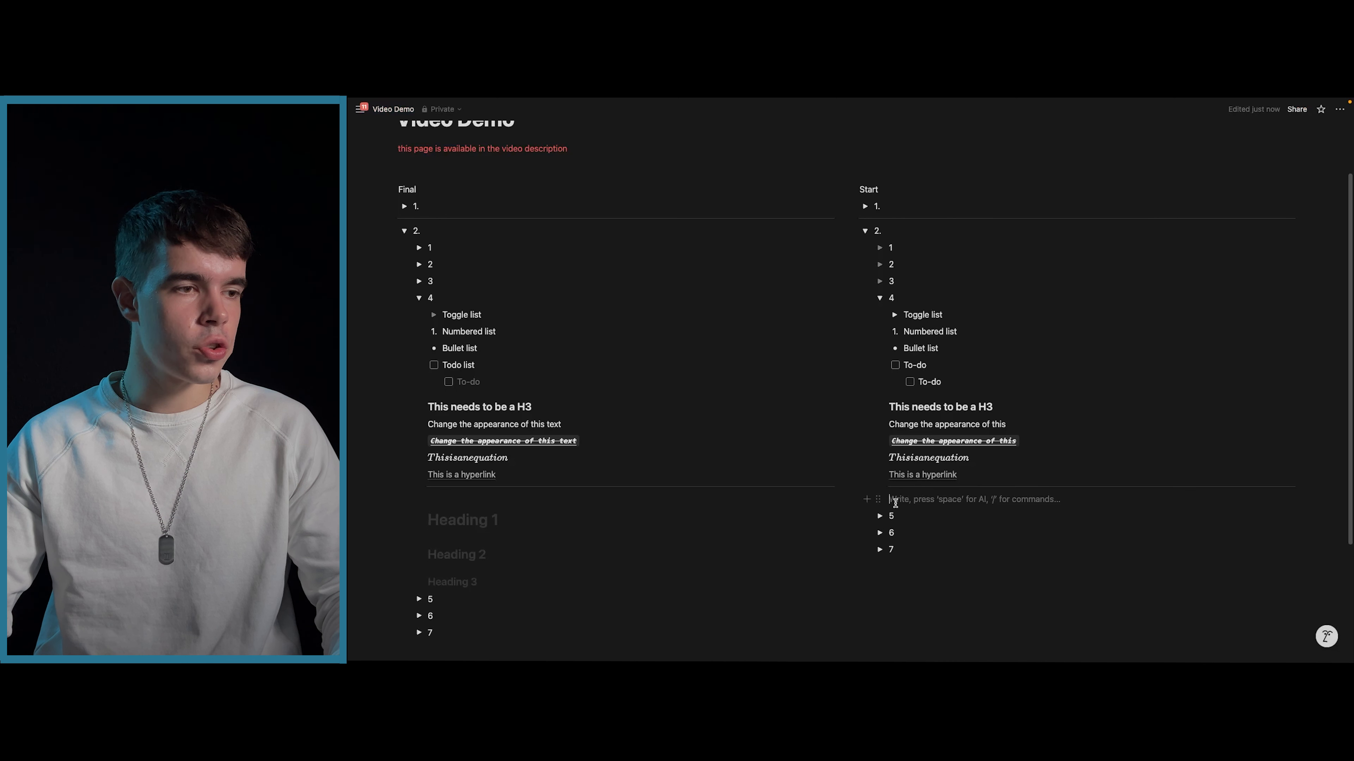
- Try a Heading 1 below the new divider, replace it with an empty Heading 2 and start a new line beneath it
text(#)
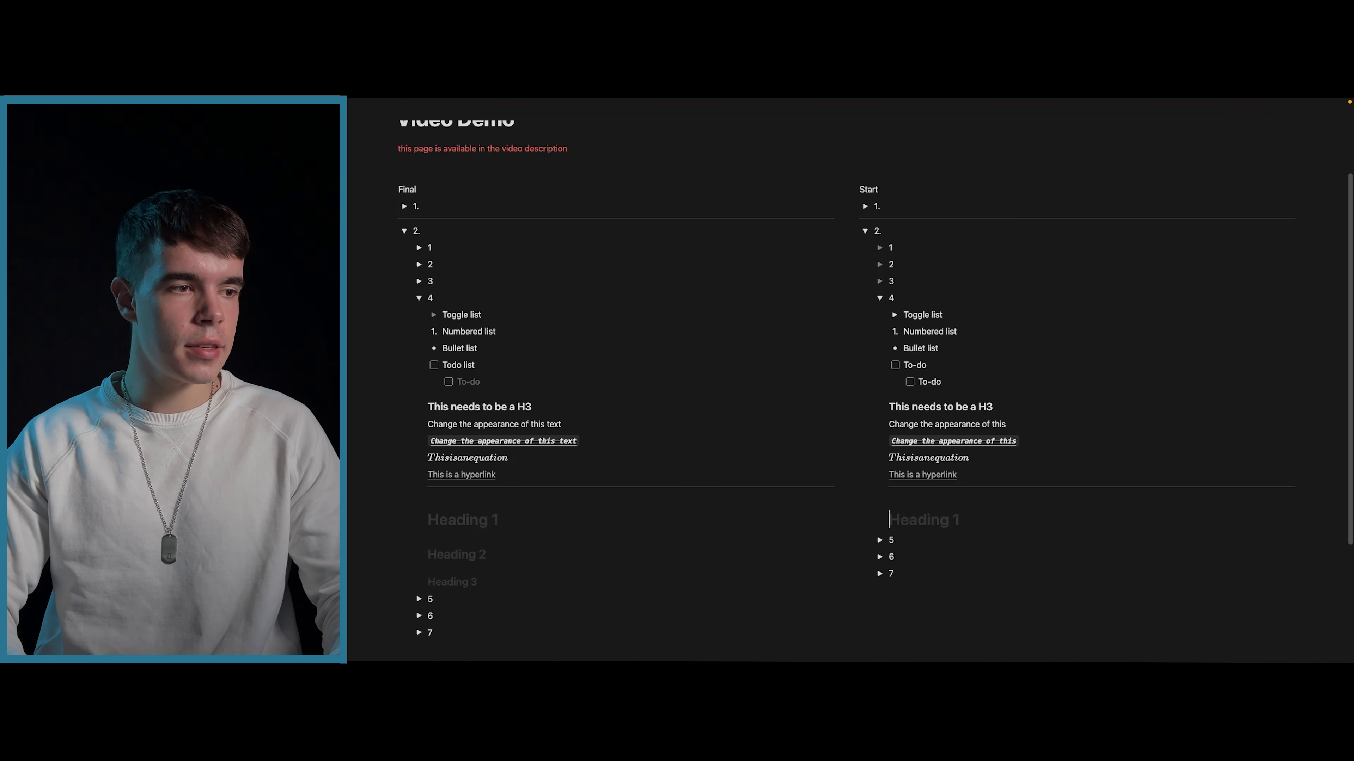
key(BackSpace)
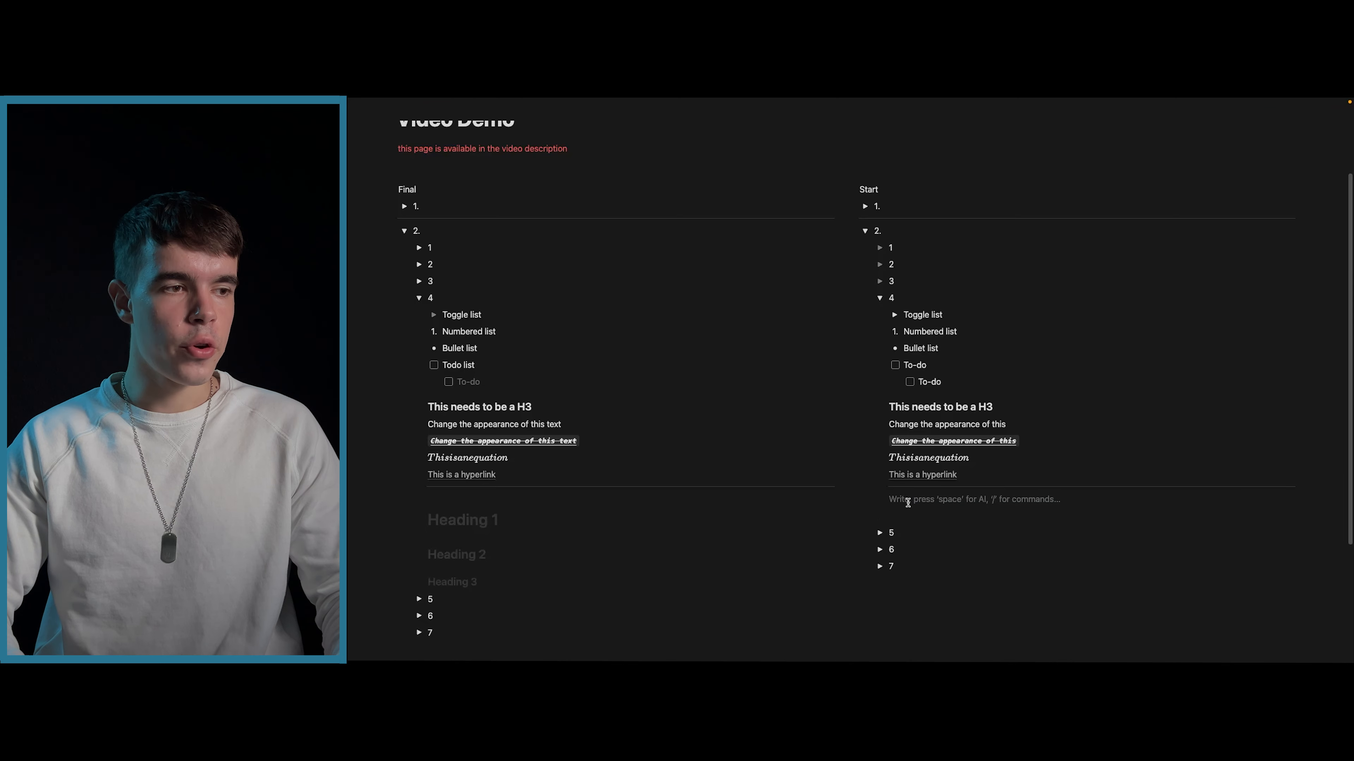
text(##)
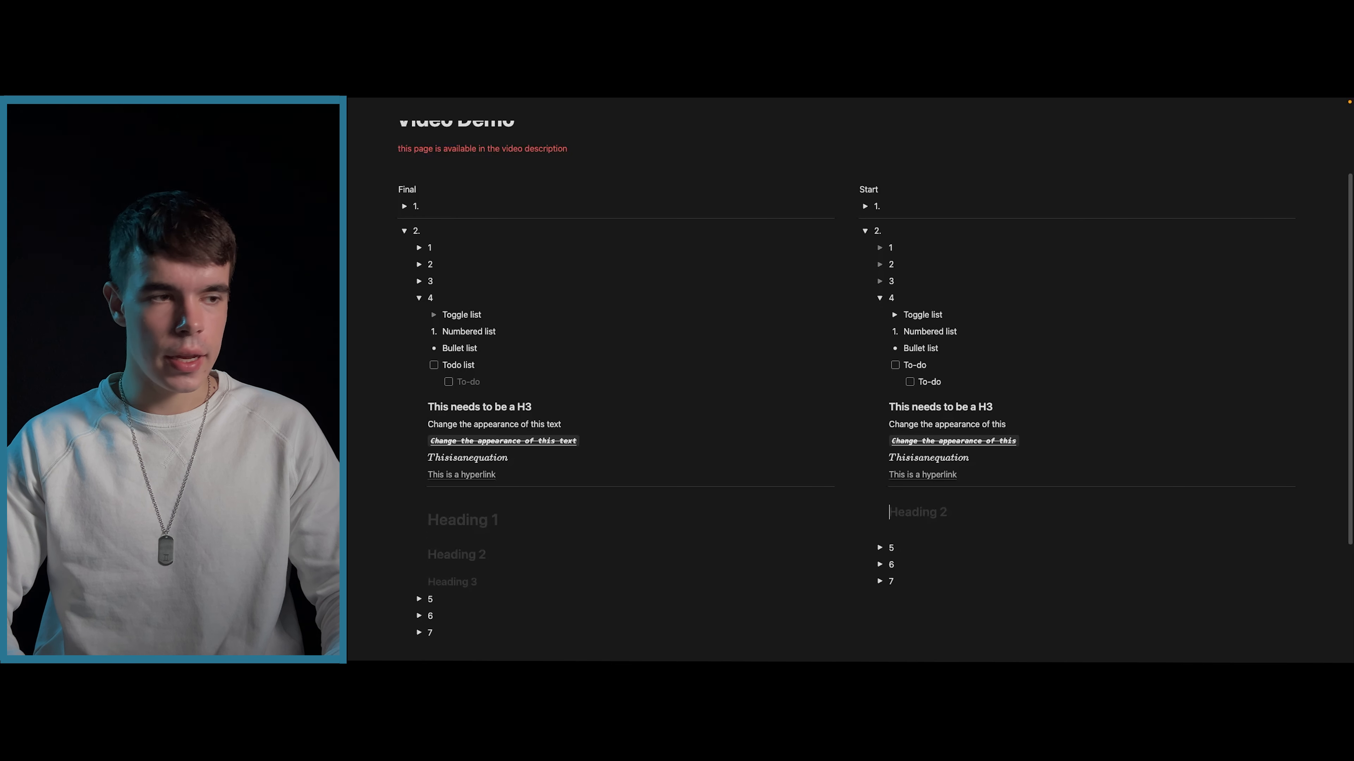
key(Return)
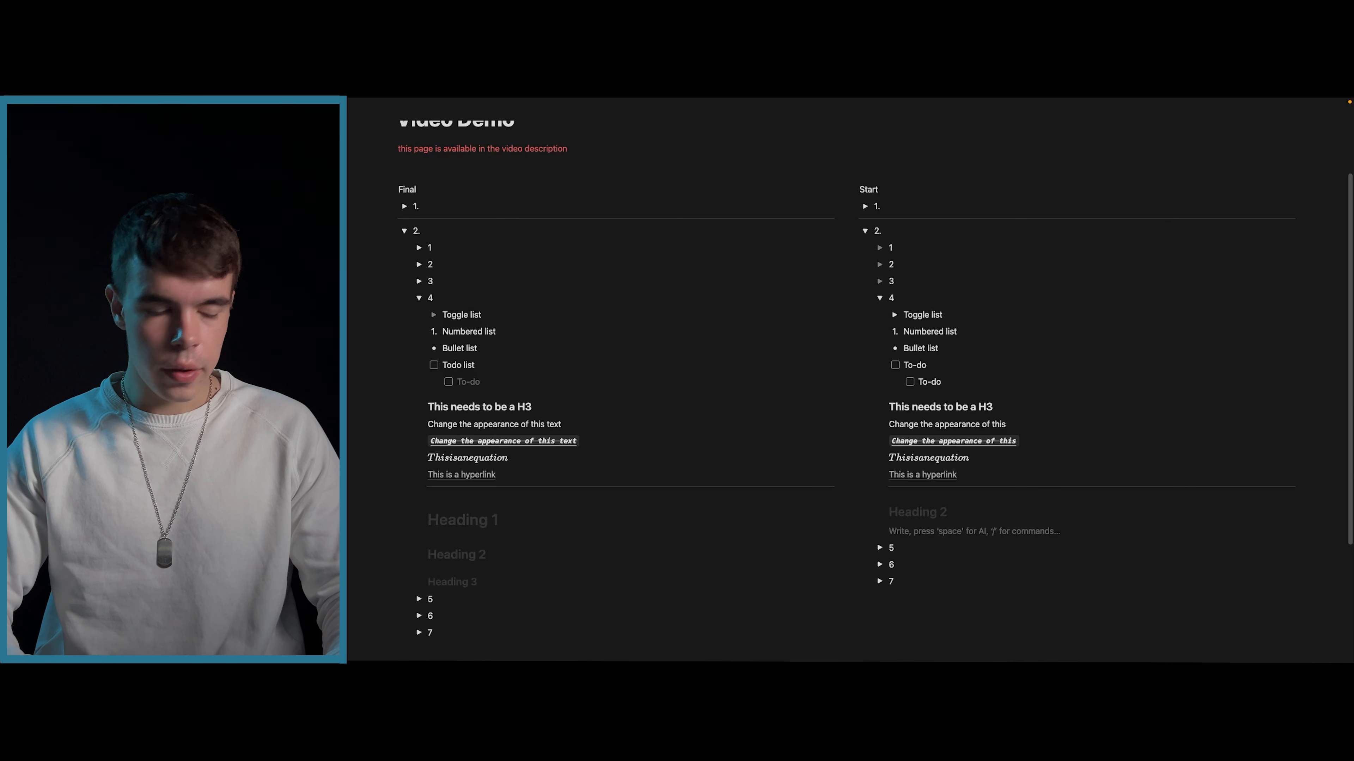
- Turn the empty line below the Heading 2 in the Start column into an empty Heading 3
text(###)
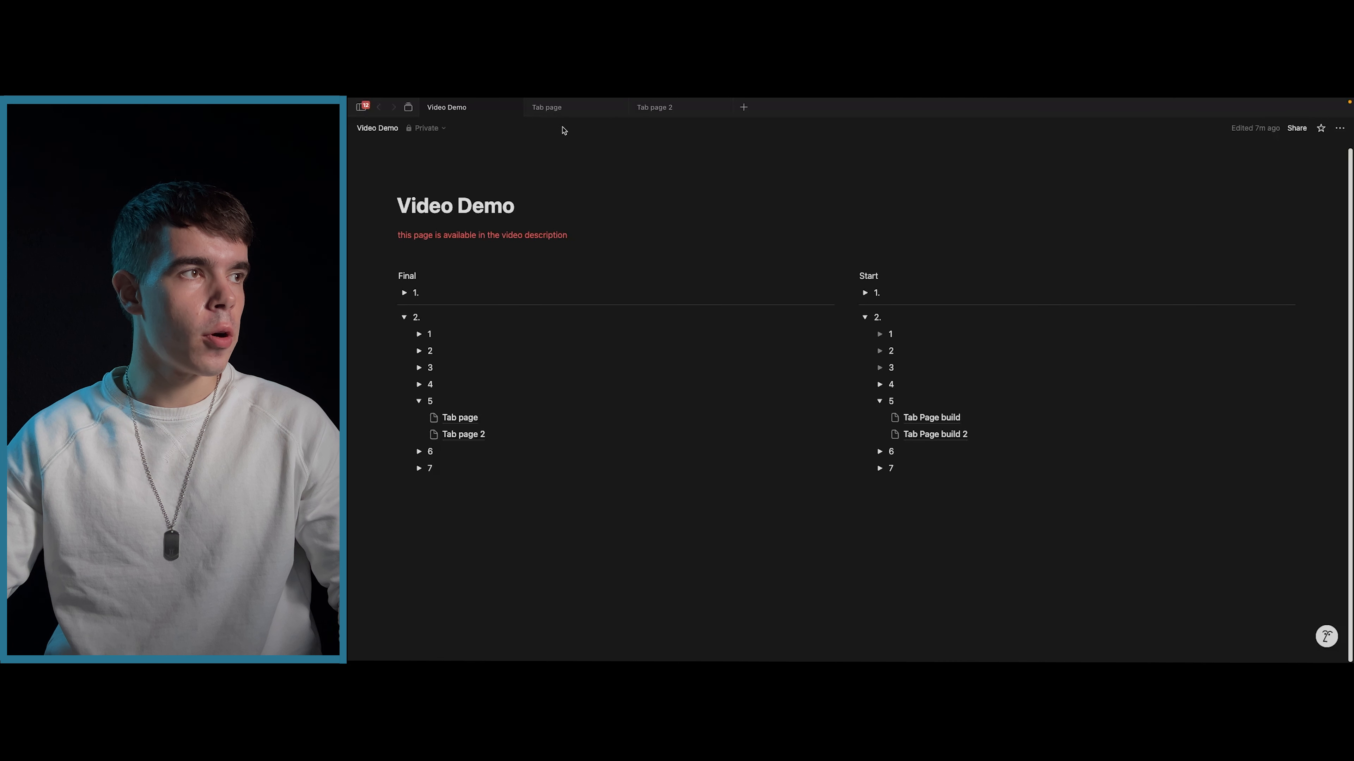
- Look through the Tab page and Tab page 2 tabs, return to Video Demo and view the page search for opening a new tab
click(557, 109)
click(659, 109)
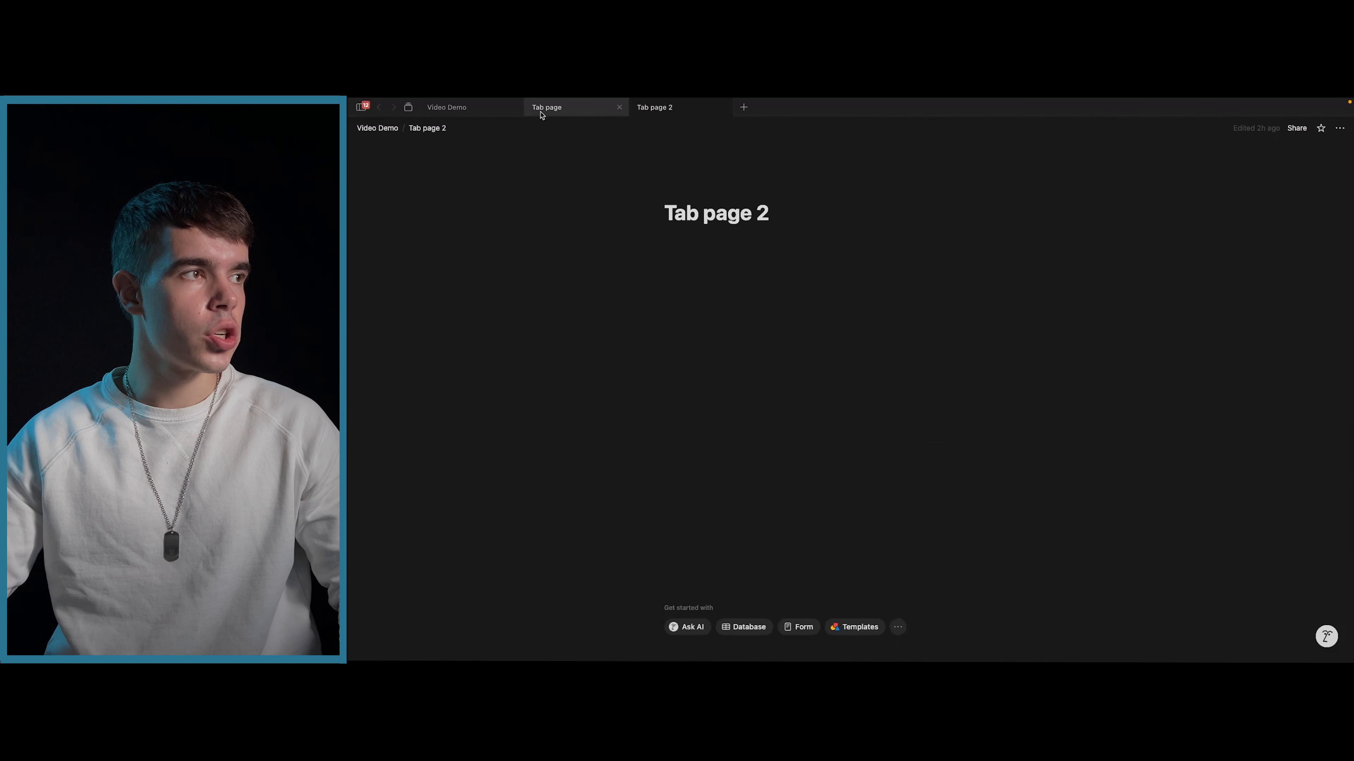
click(468, 109)
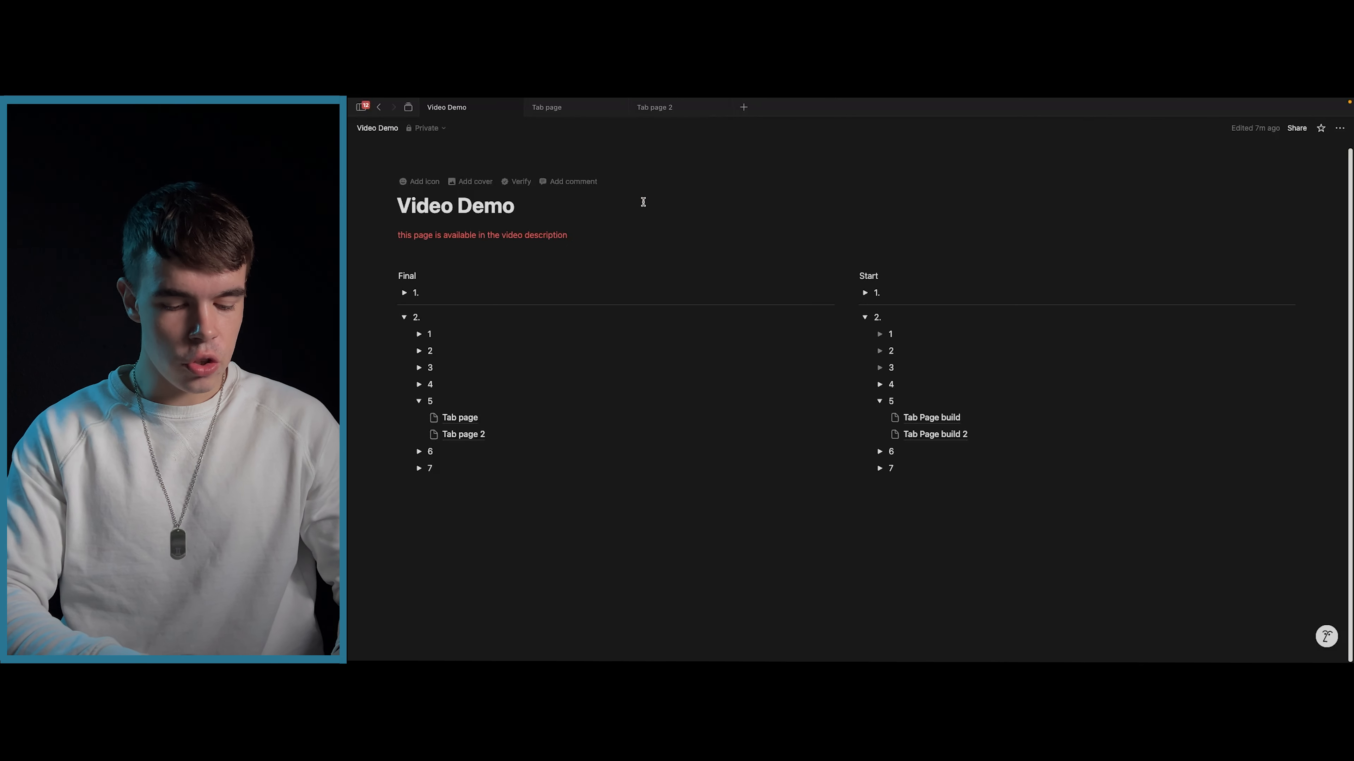
key(super+t)
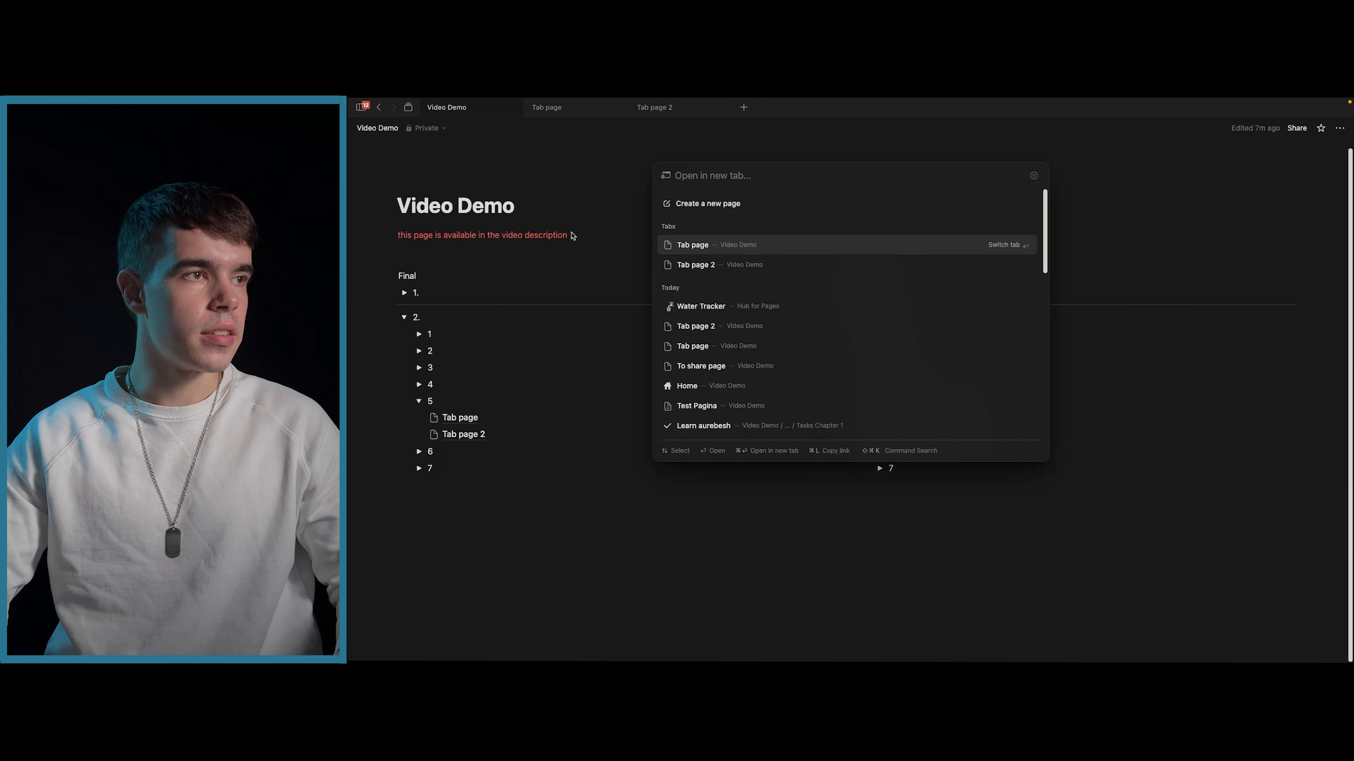
key(Escape)
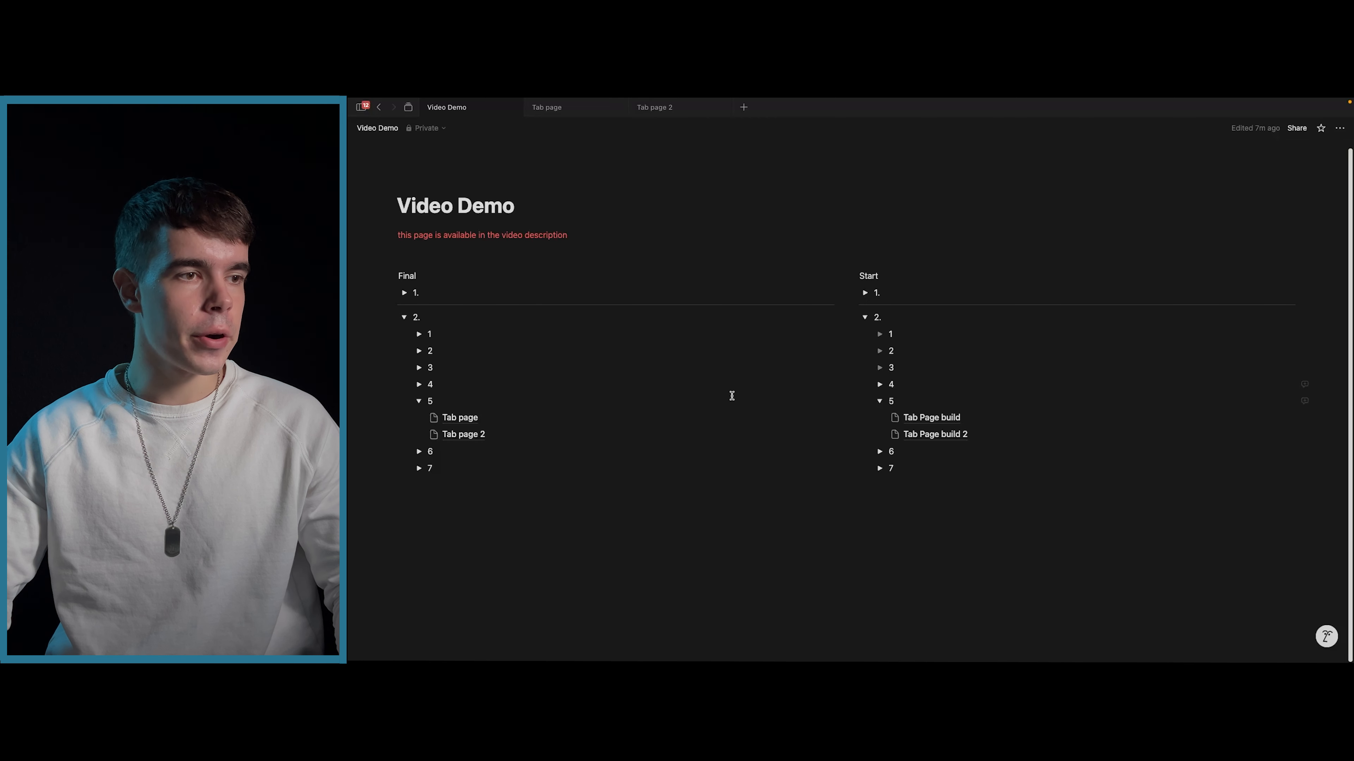
- Open Tab Page build and Tab Page build 2 from the Start column in new tabs while staying on Video Demo
mouse_move(924, 417)
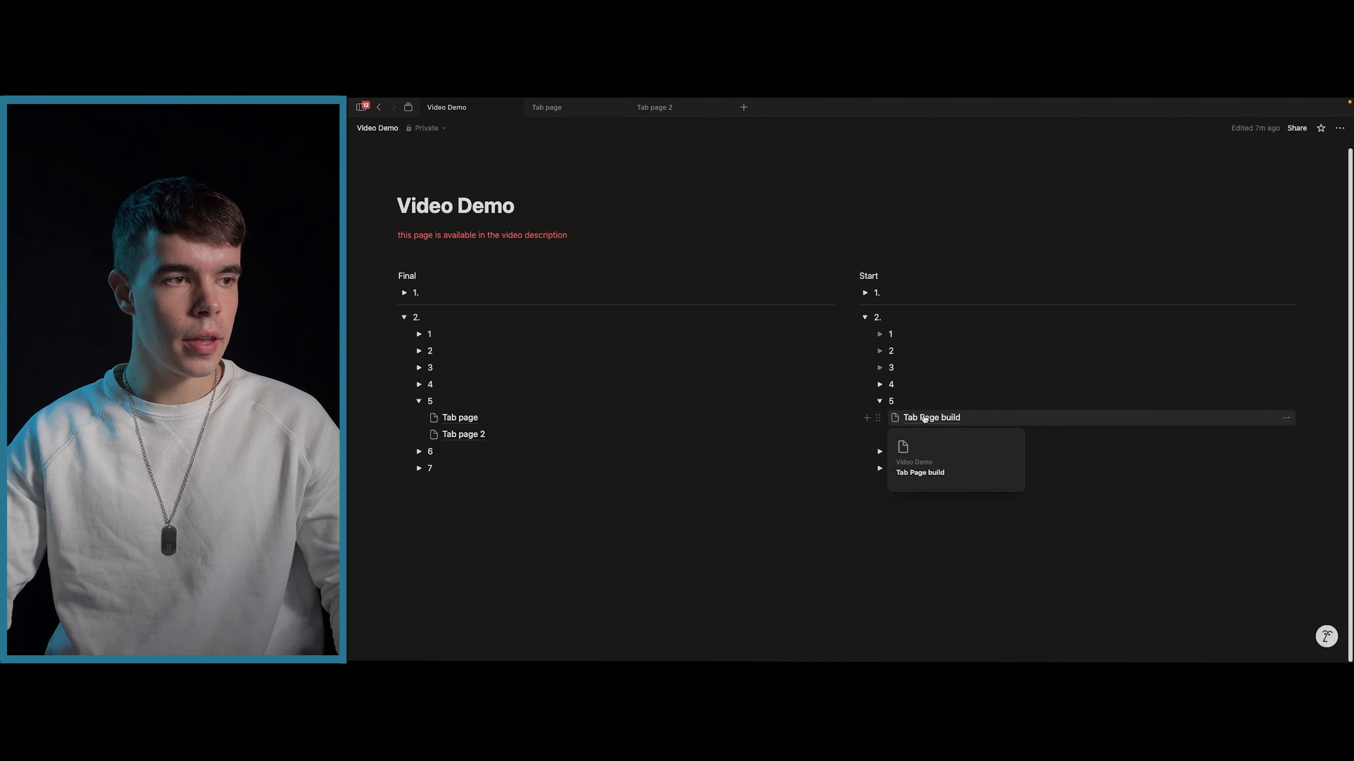
super+click(924, 417)
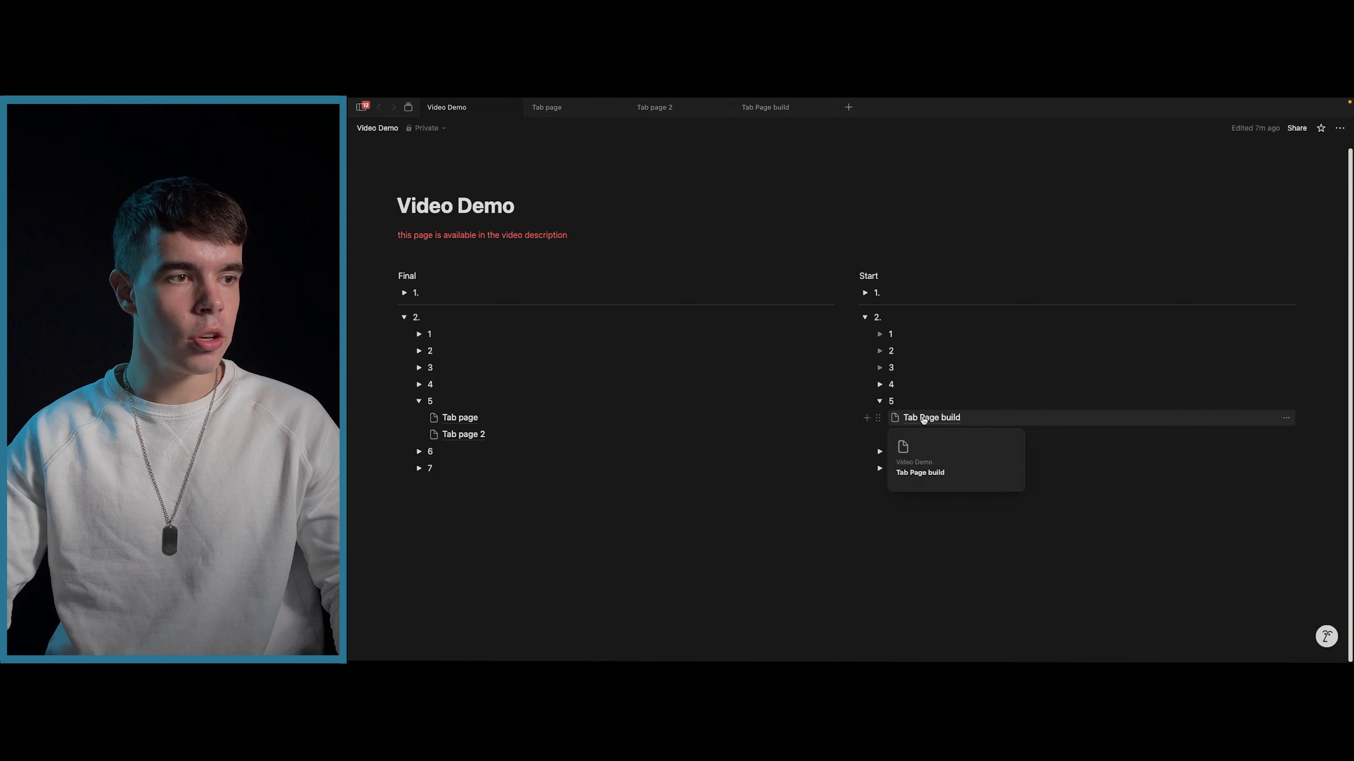
super+click(923, 435)
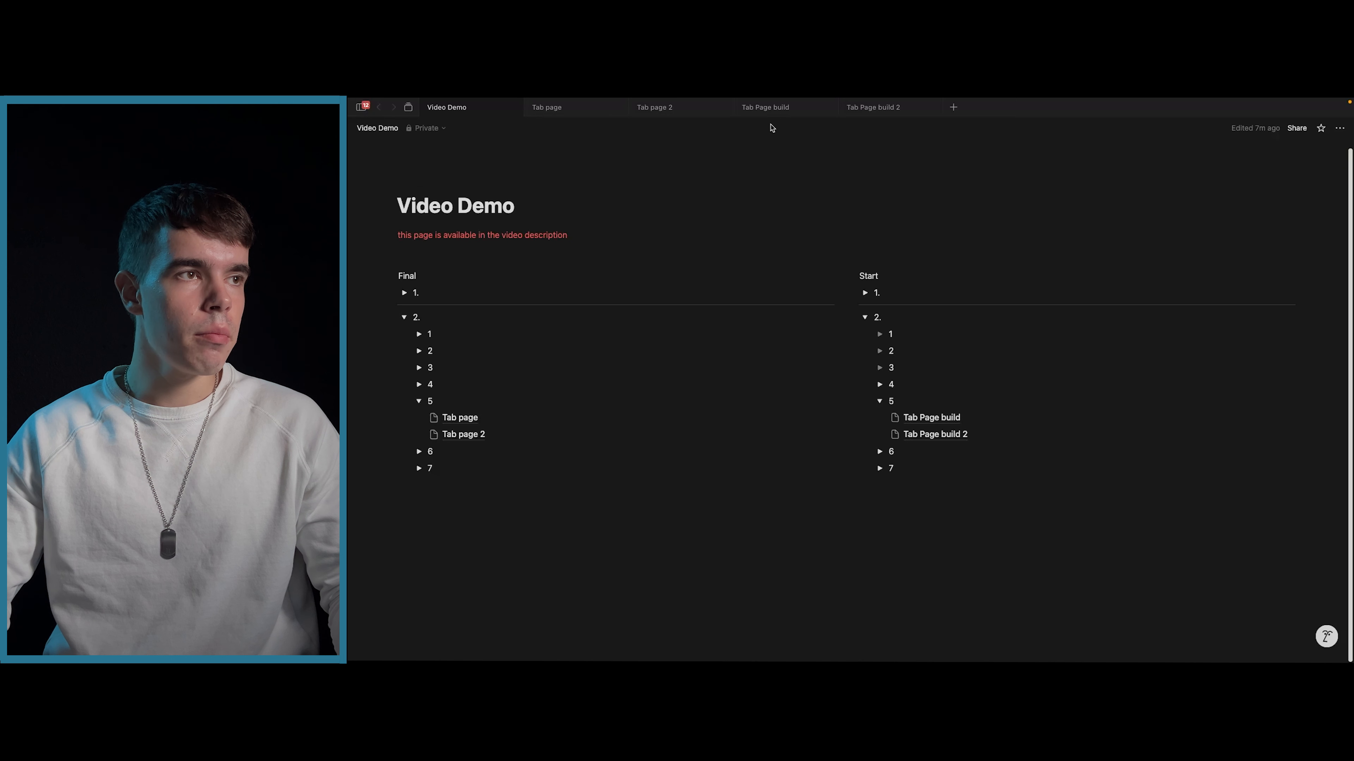
- Pin the Tab Page build tab and return to the Video Demo tab
right_click(768, 110)
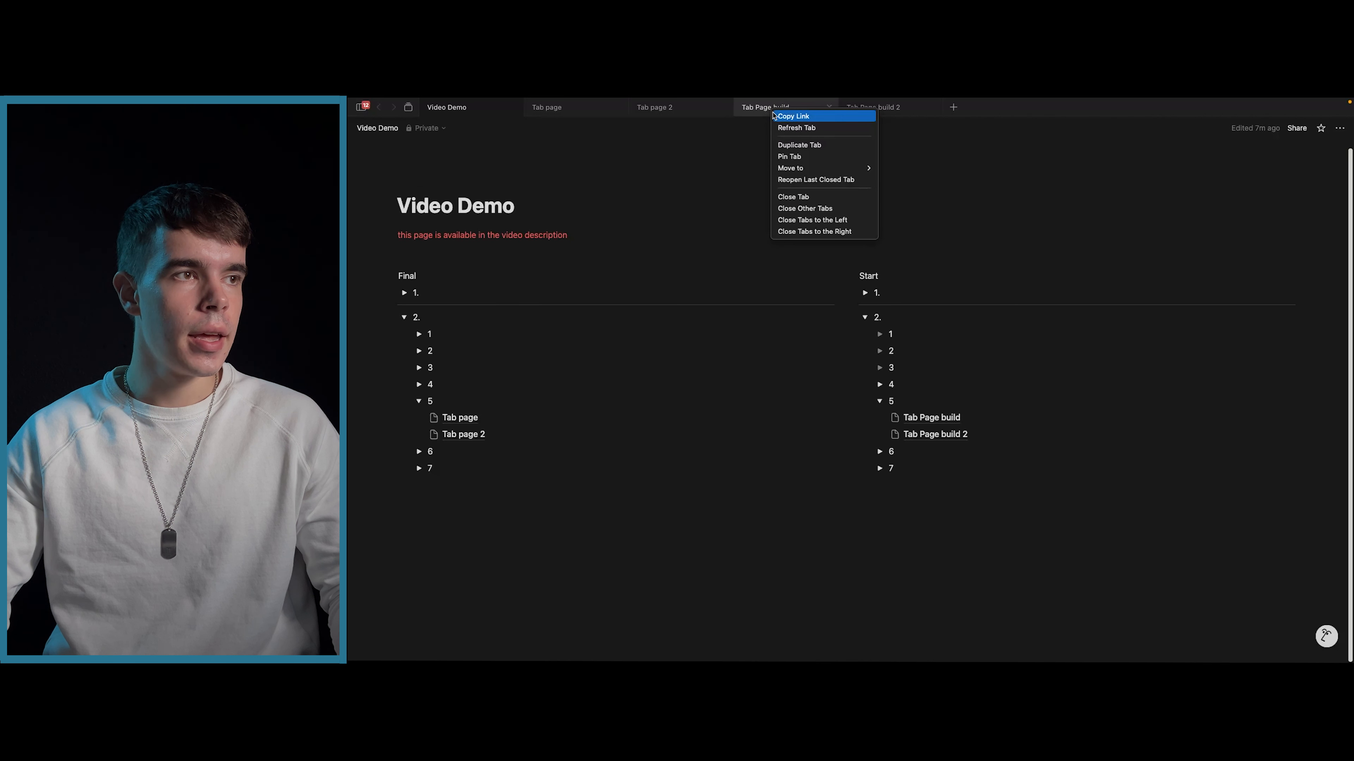
click(794, 157)
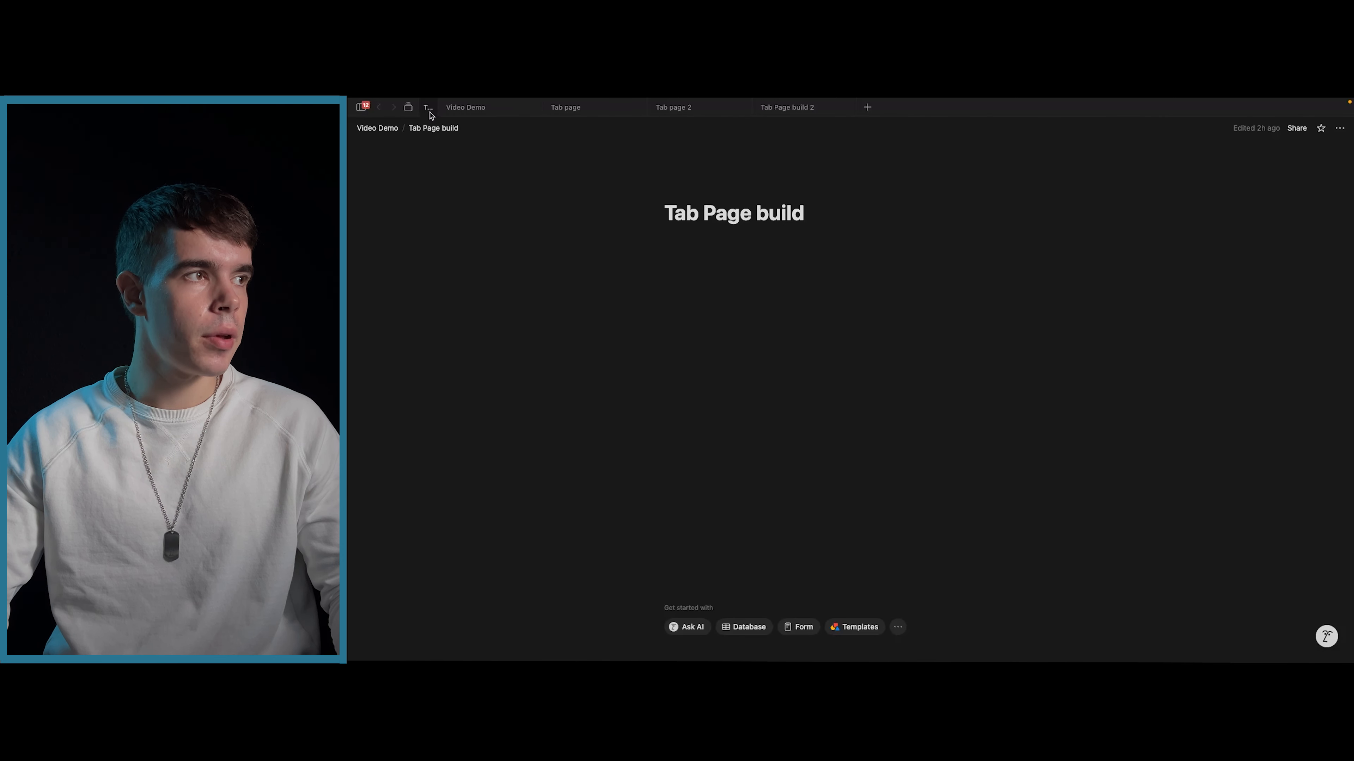
click(489, 111)
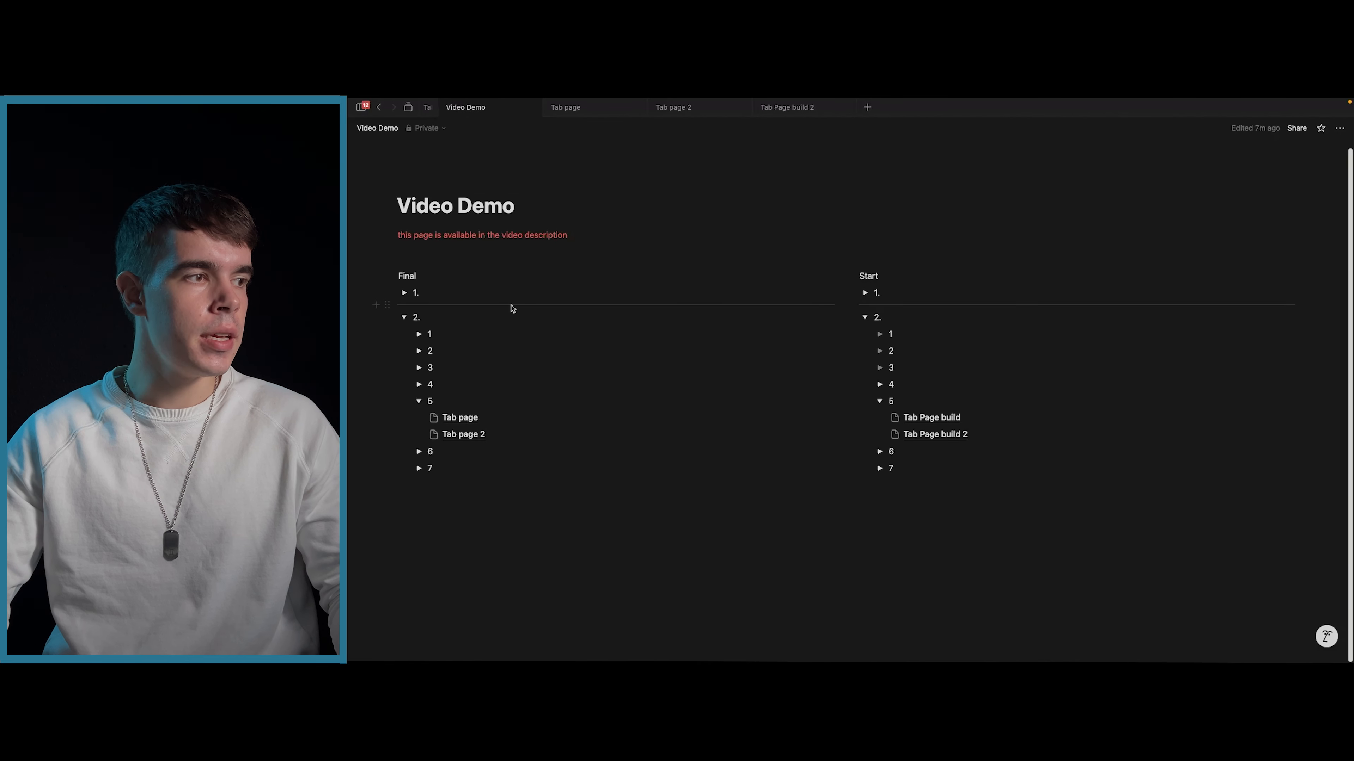
- Open Tab page within the unpinned Video Demo tab, go back to Video Demo and pin that tab
click(469, 419)
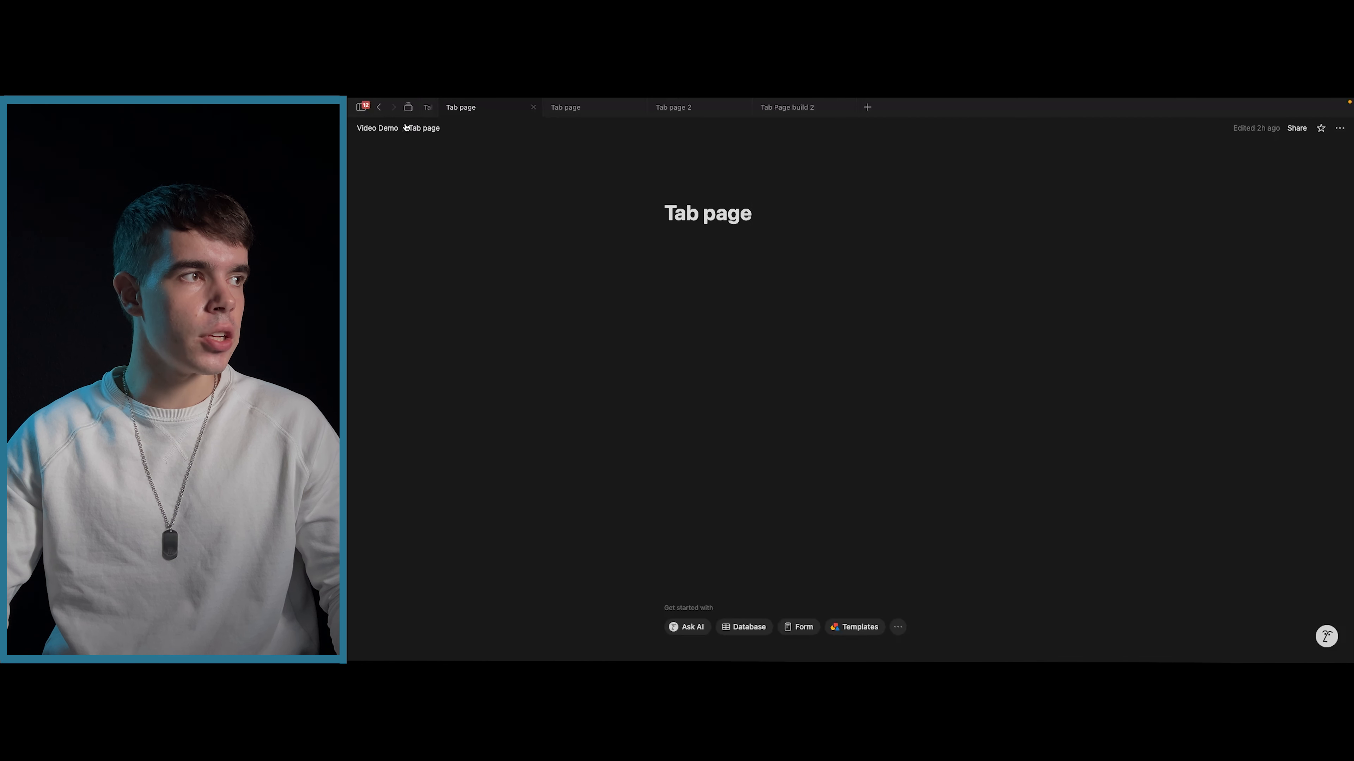
click(377, 128)
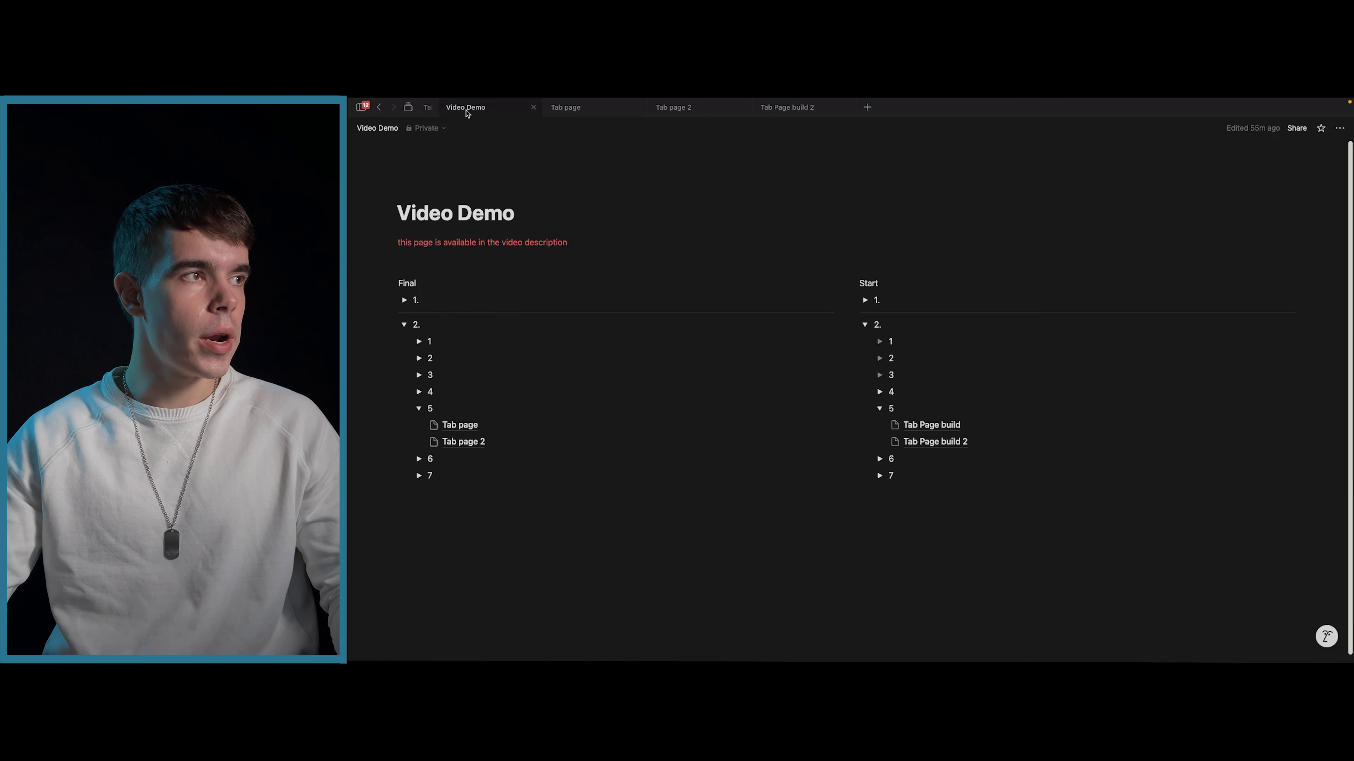
right_click(496, 111)
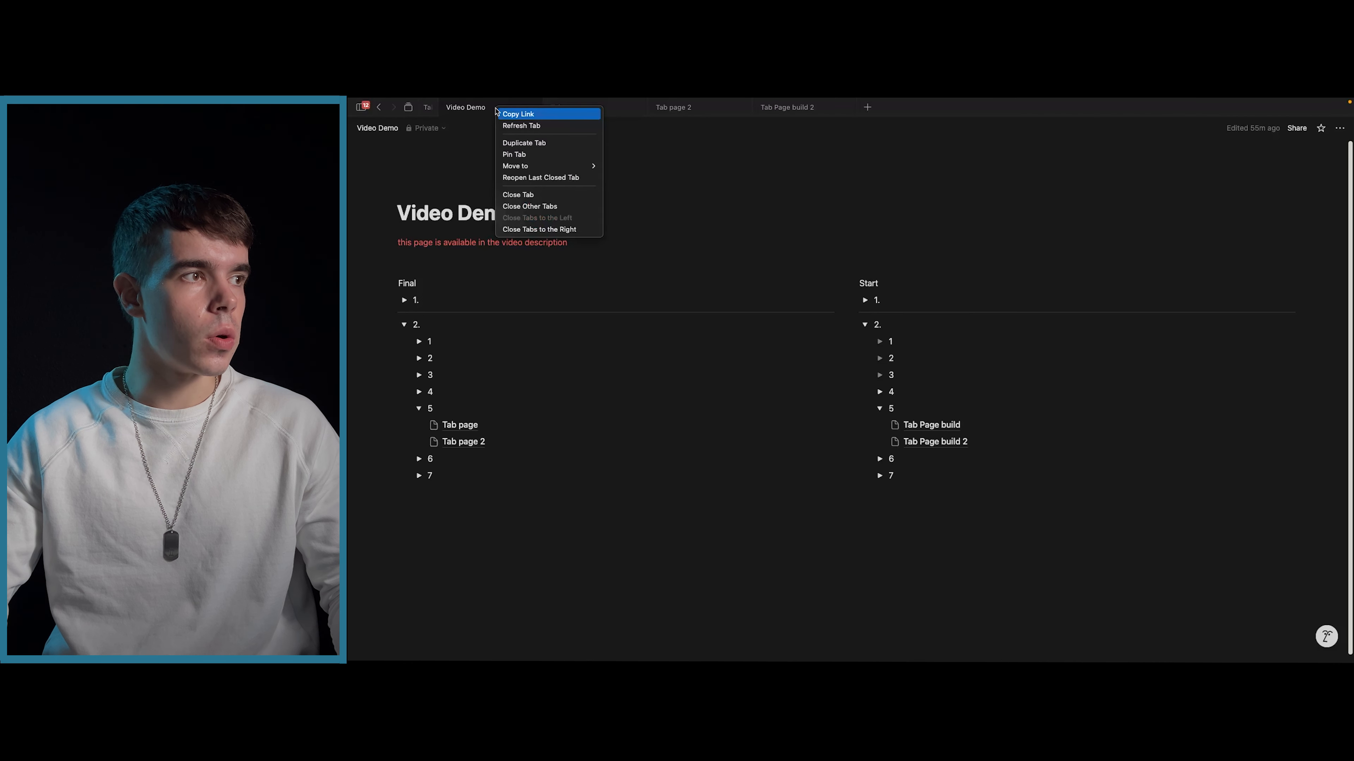
click(515, 154)
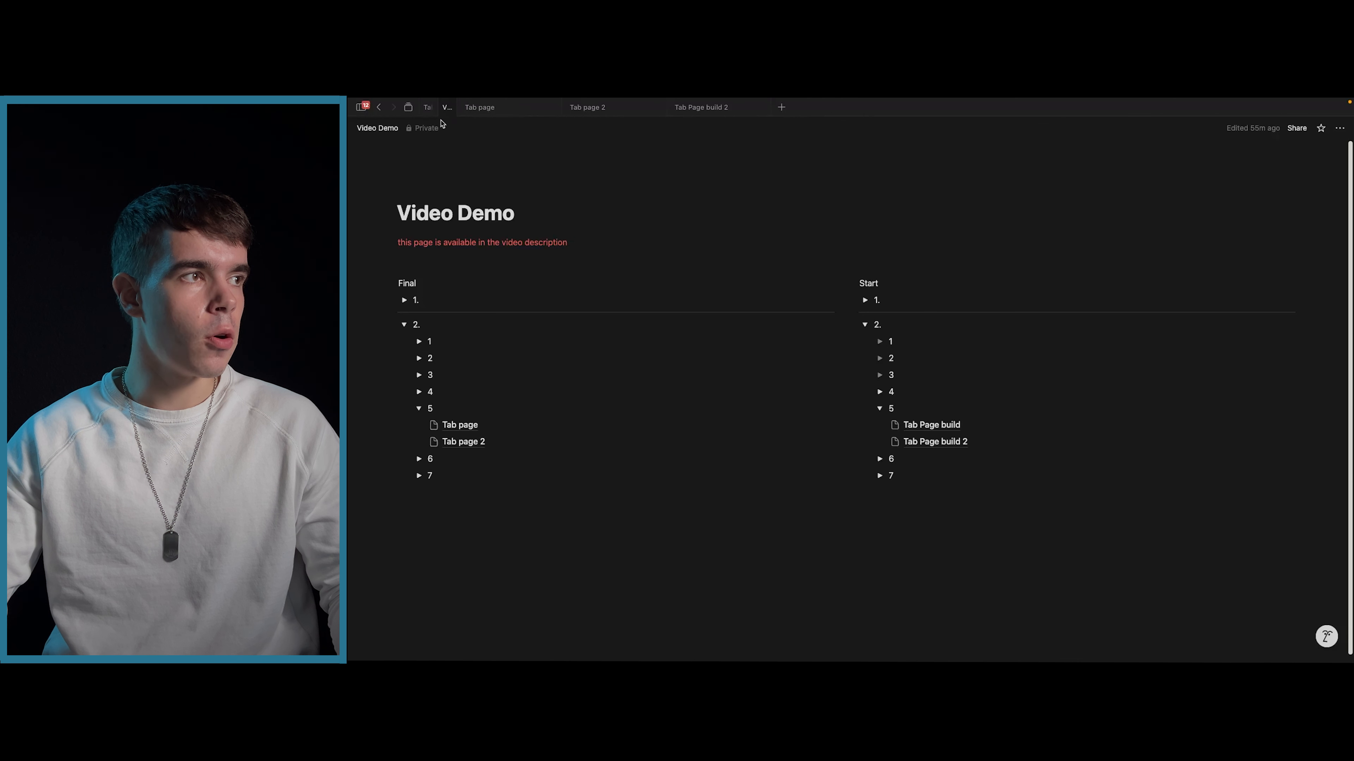
- Open Tab page from the pinned Video Demo tab, close that extra tab and switch between the two pinned tabs
click(482, 431)
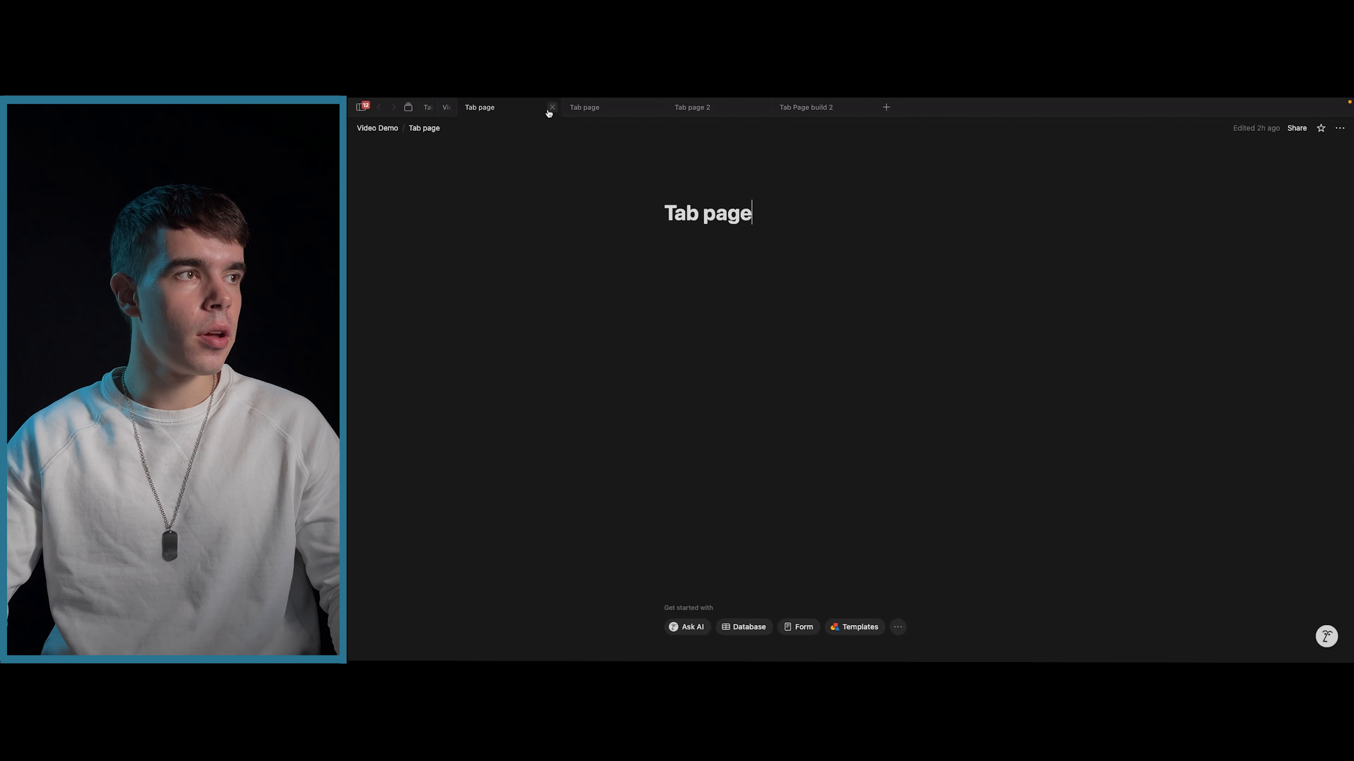
click(551, 109)
click(443, 109)
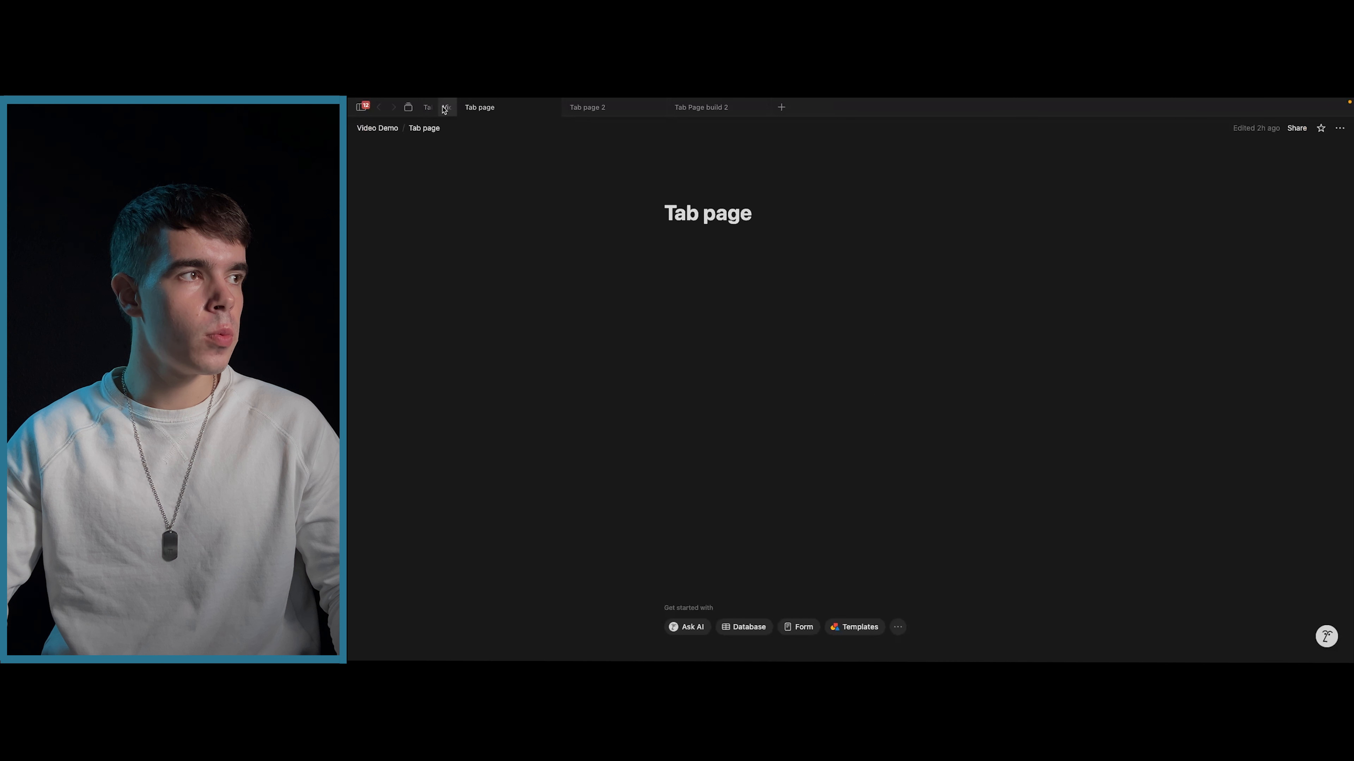
click(432, 108)
click(445, 109)
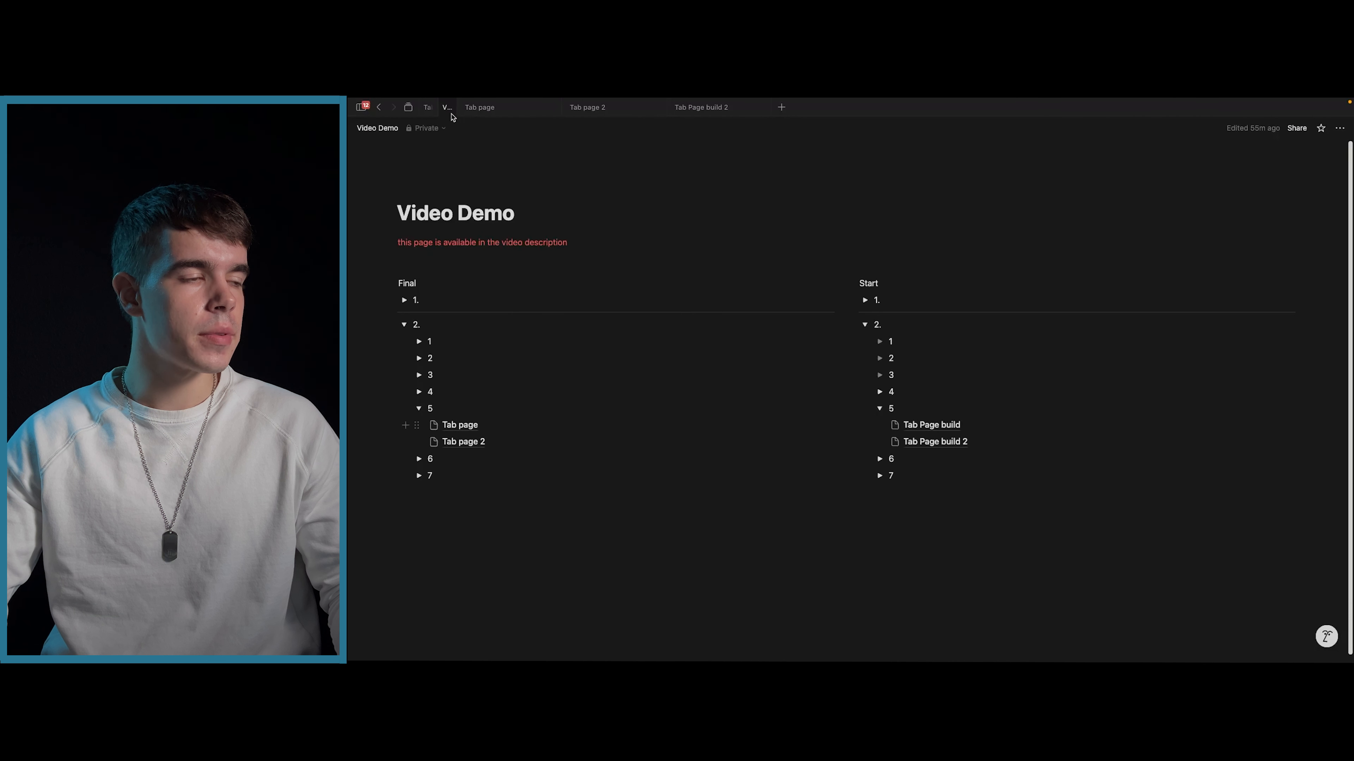
mouse_move(467, 425)
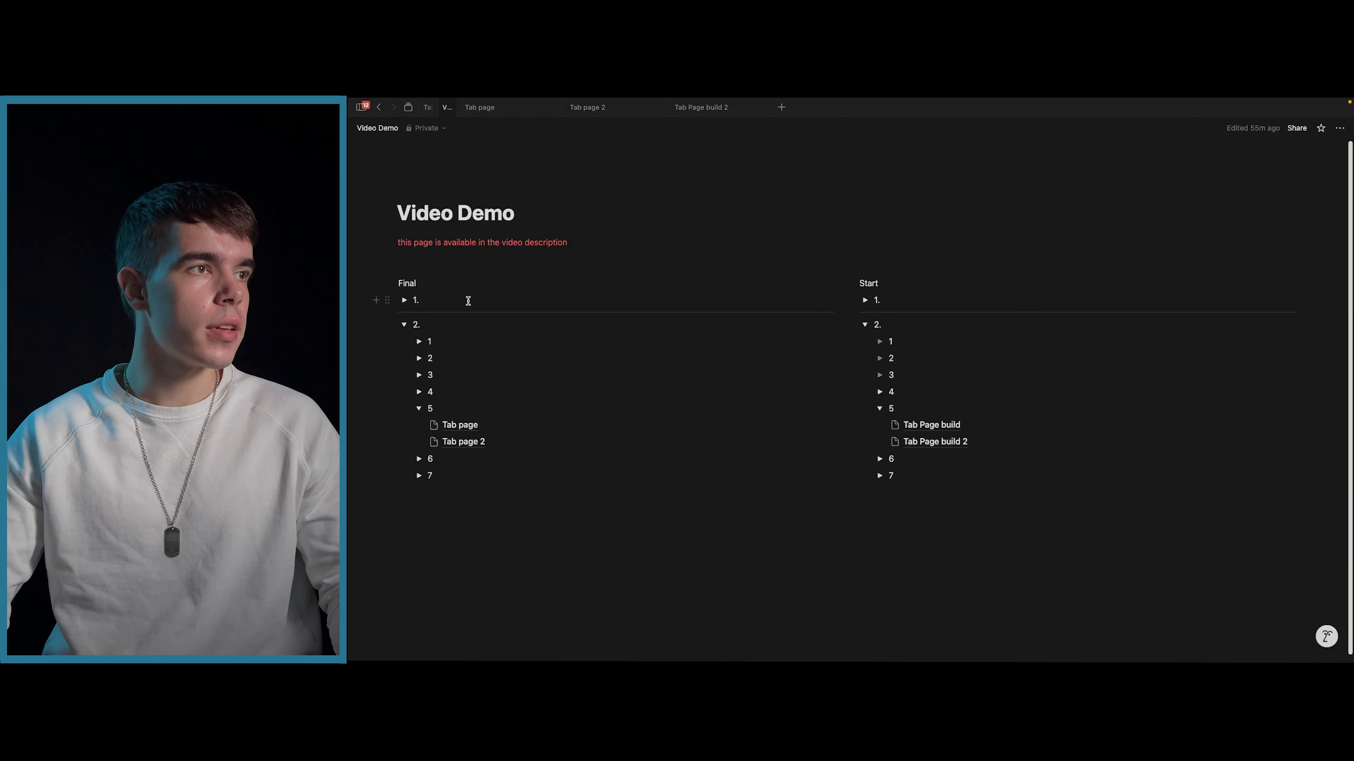
- Unpin both the Tab Page build tab and the Video Demo tab
right_click(426, 109)
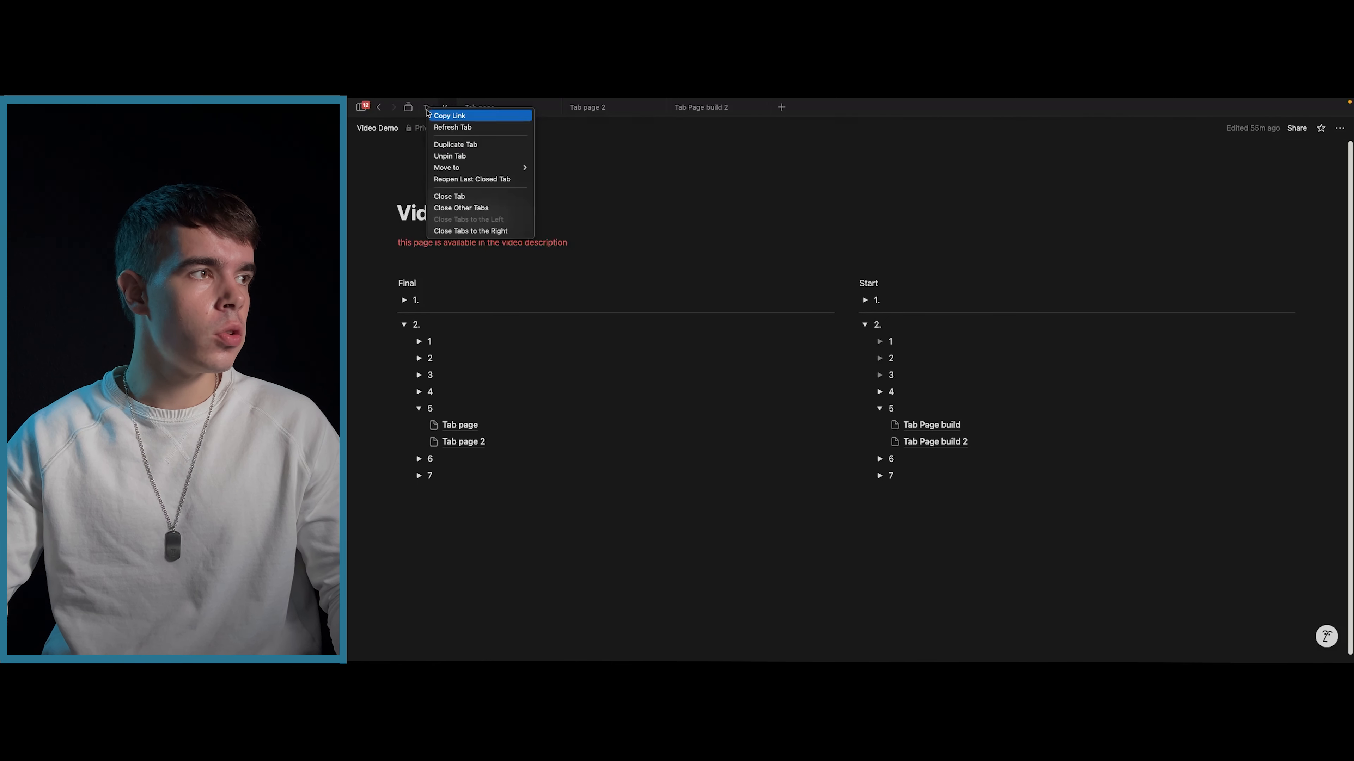
click(449, 156)
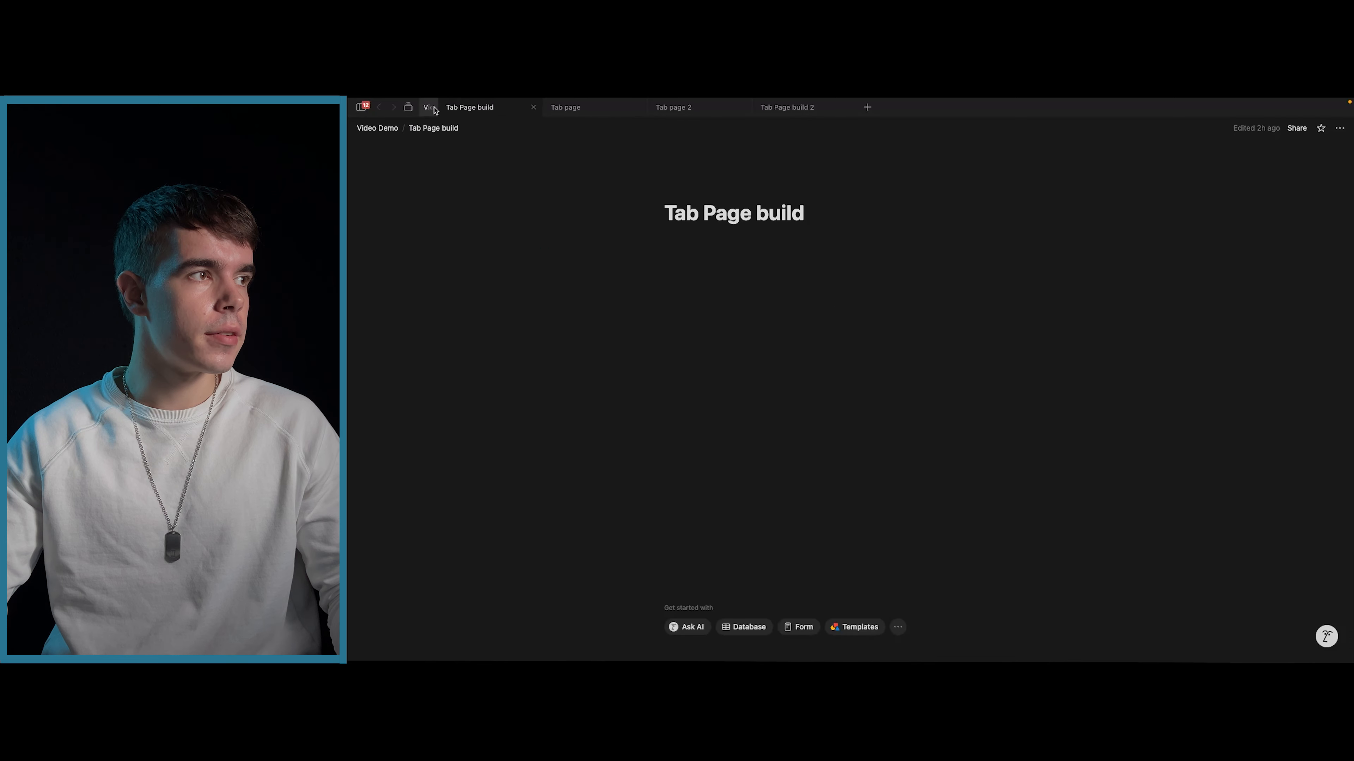
right_click(434, 110)
click(449, 154)
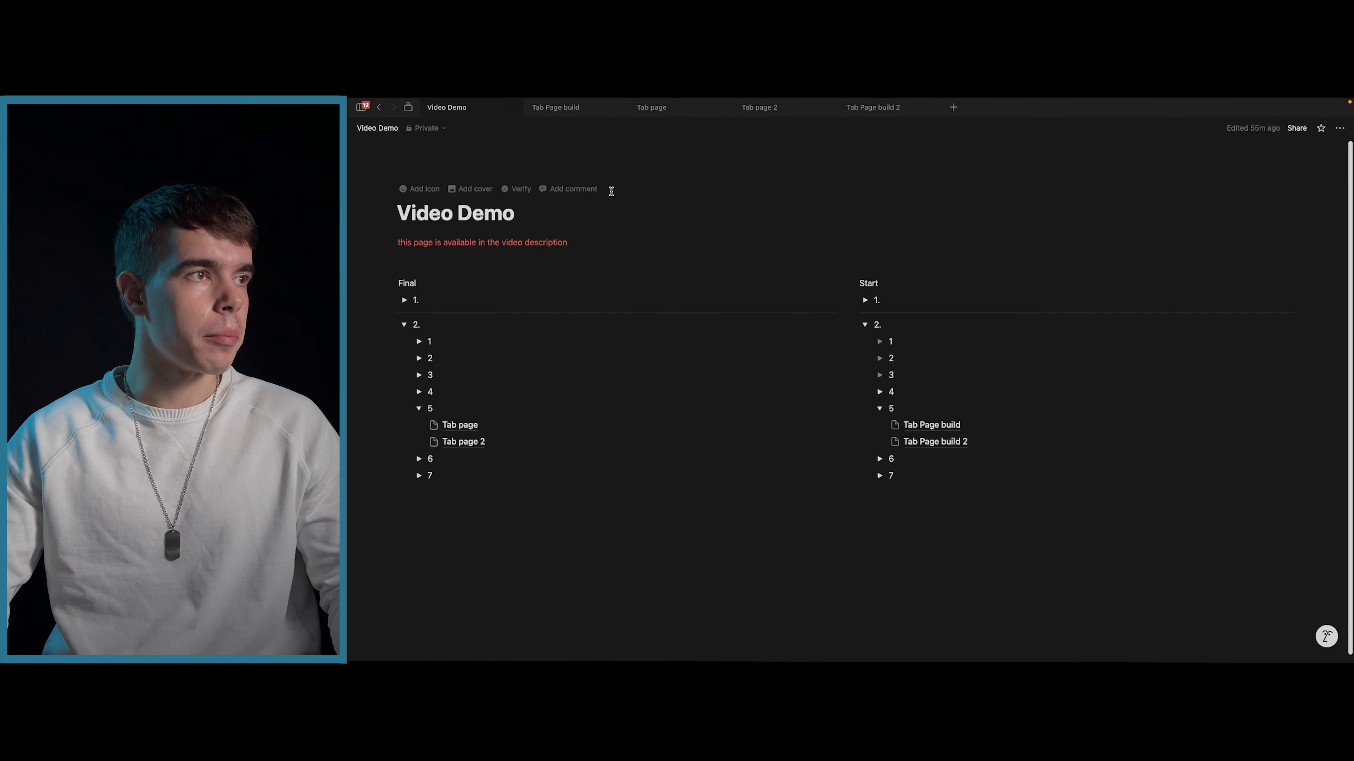
- Look at the tab group options and switch through the open tabs to Tab Page build 2 and back to Video Demo
click(409, 107)
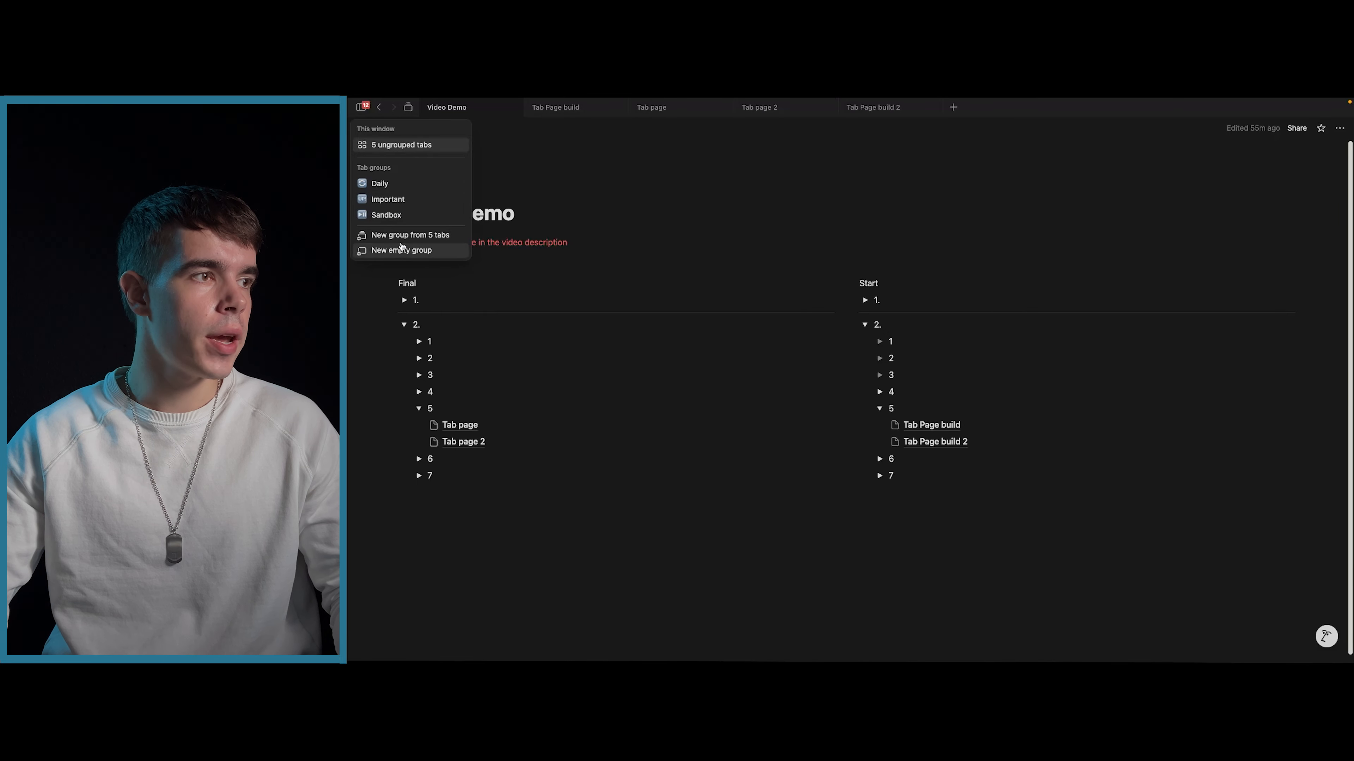
click(569, 245)
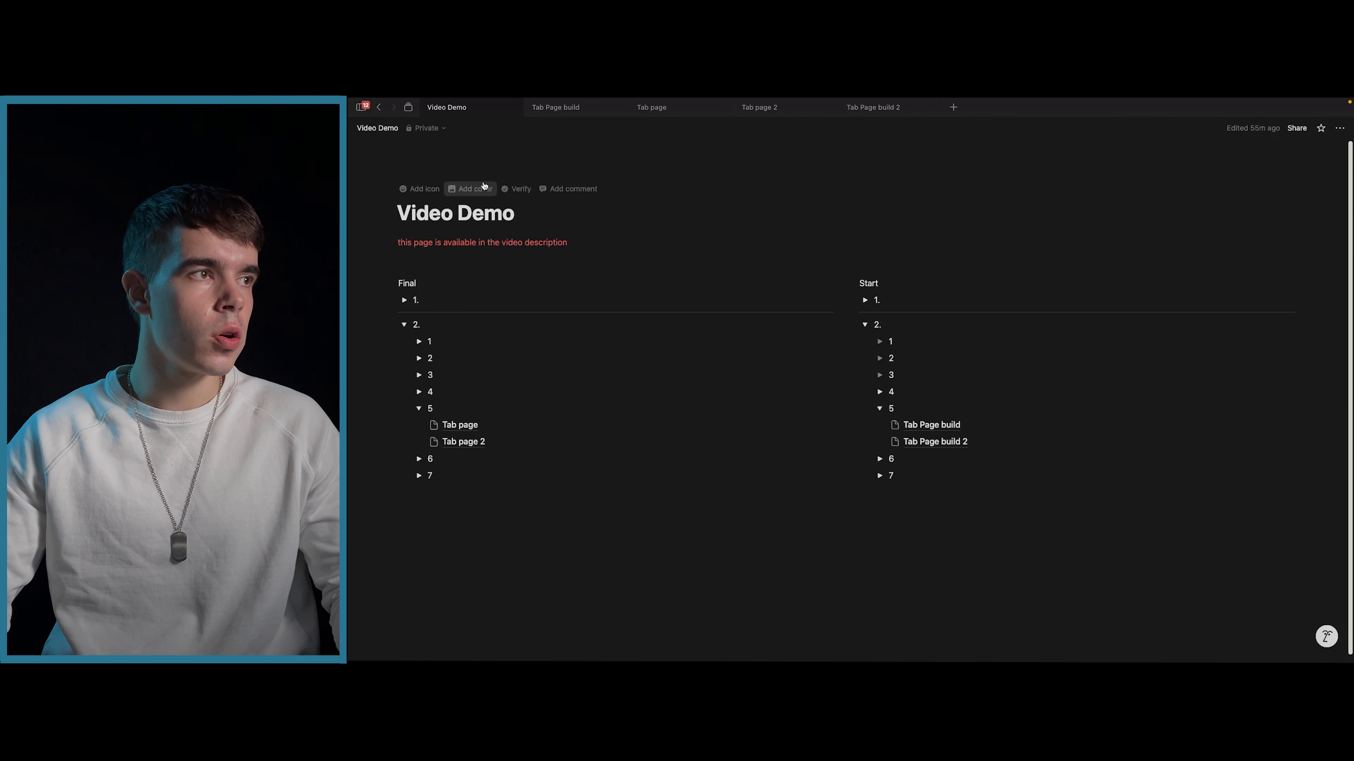
click(569, 113)
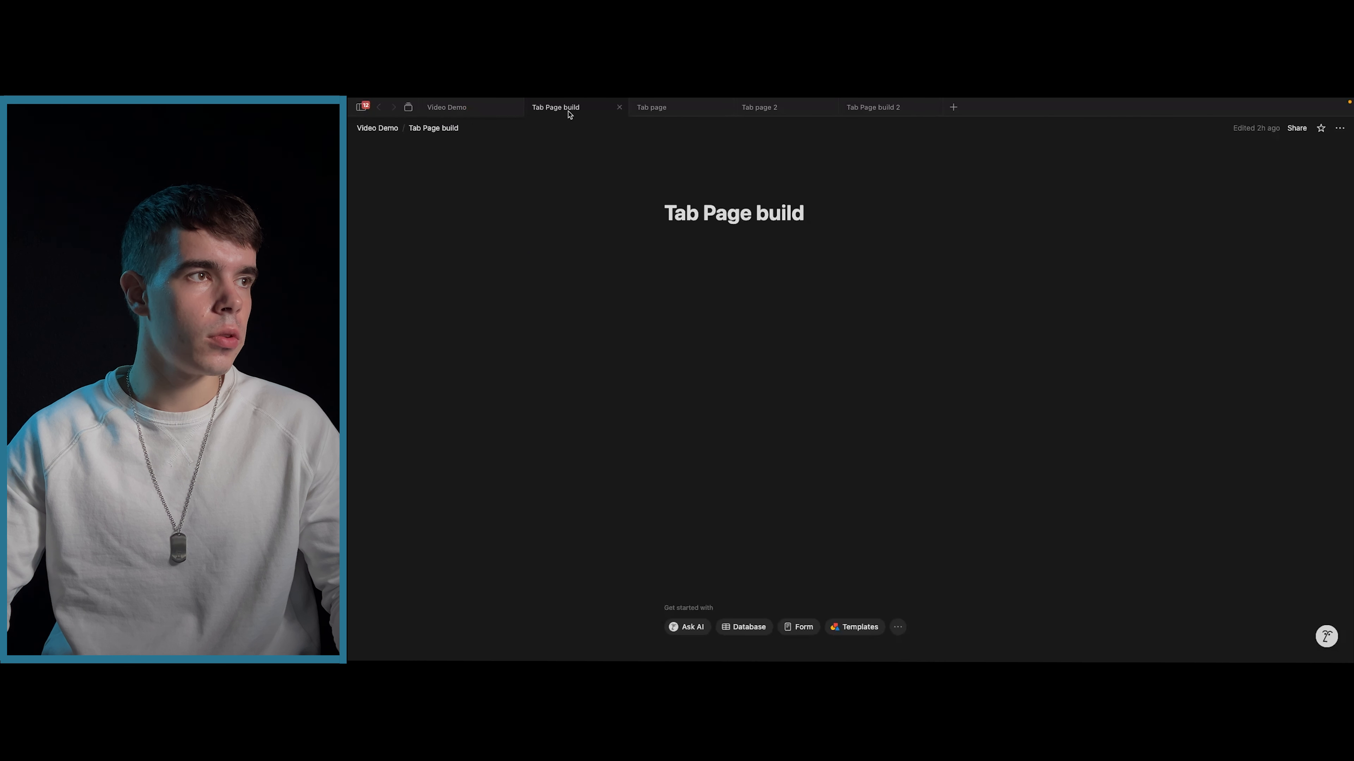
click(674, 109)
click(858, 109)
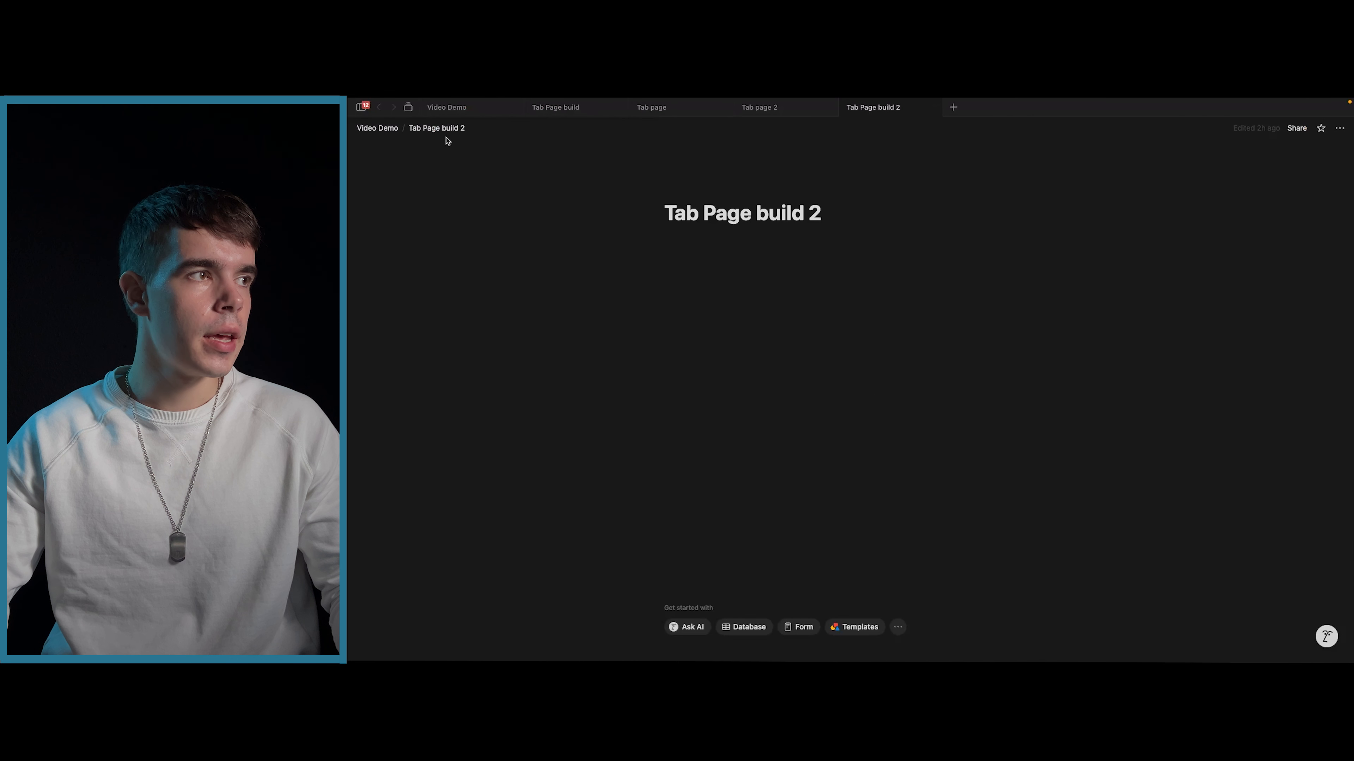
click(447, 108)
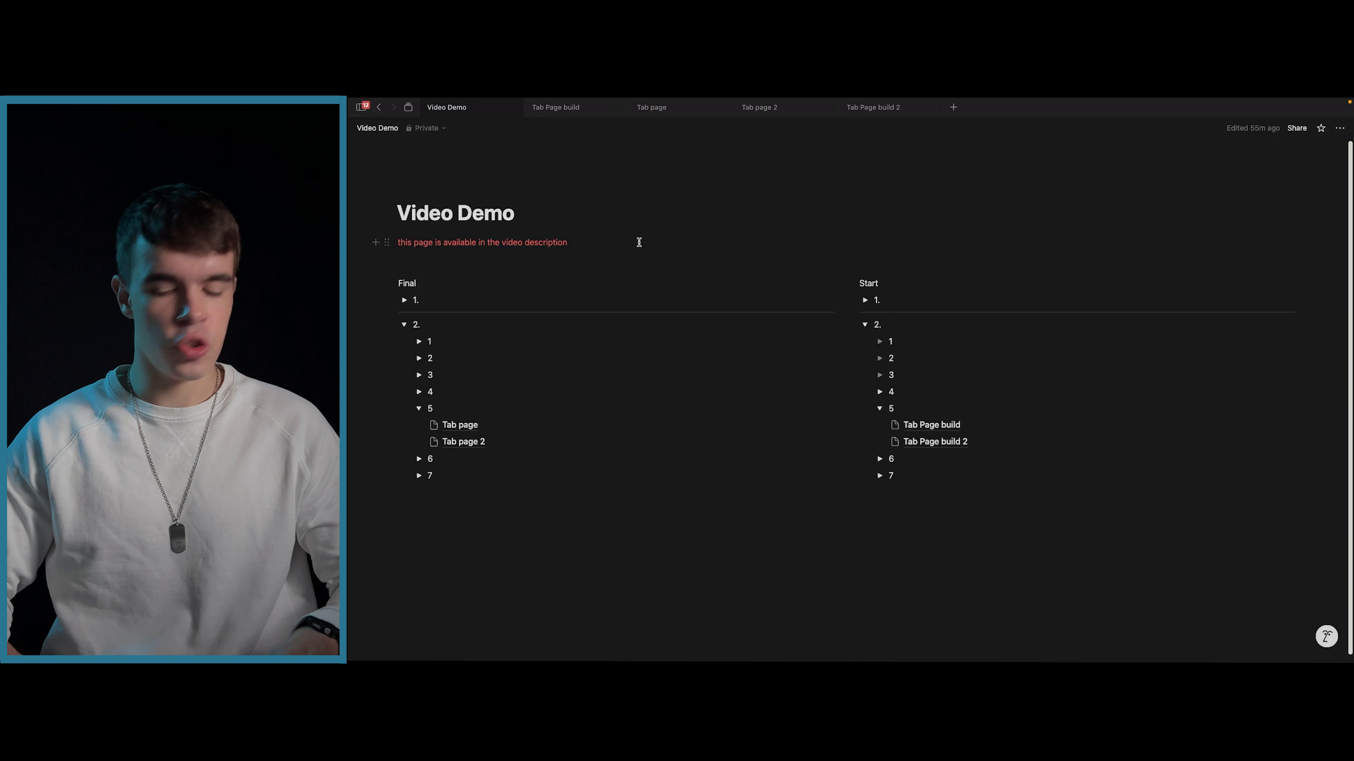
- Cycle forward and backward through the open tabs, and jump directly to Tab page 2 and back to Video Demo
key(ctrl+Tab)
key(ctrl+Tab)
key(ctrl+Tab)
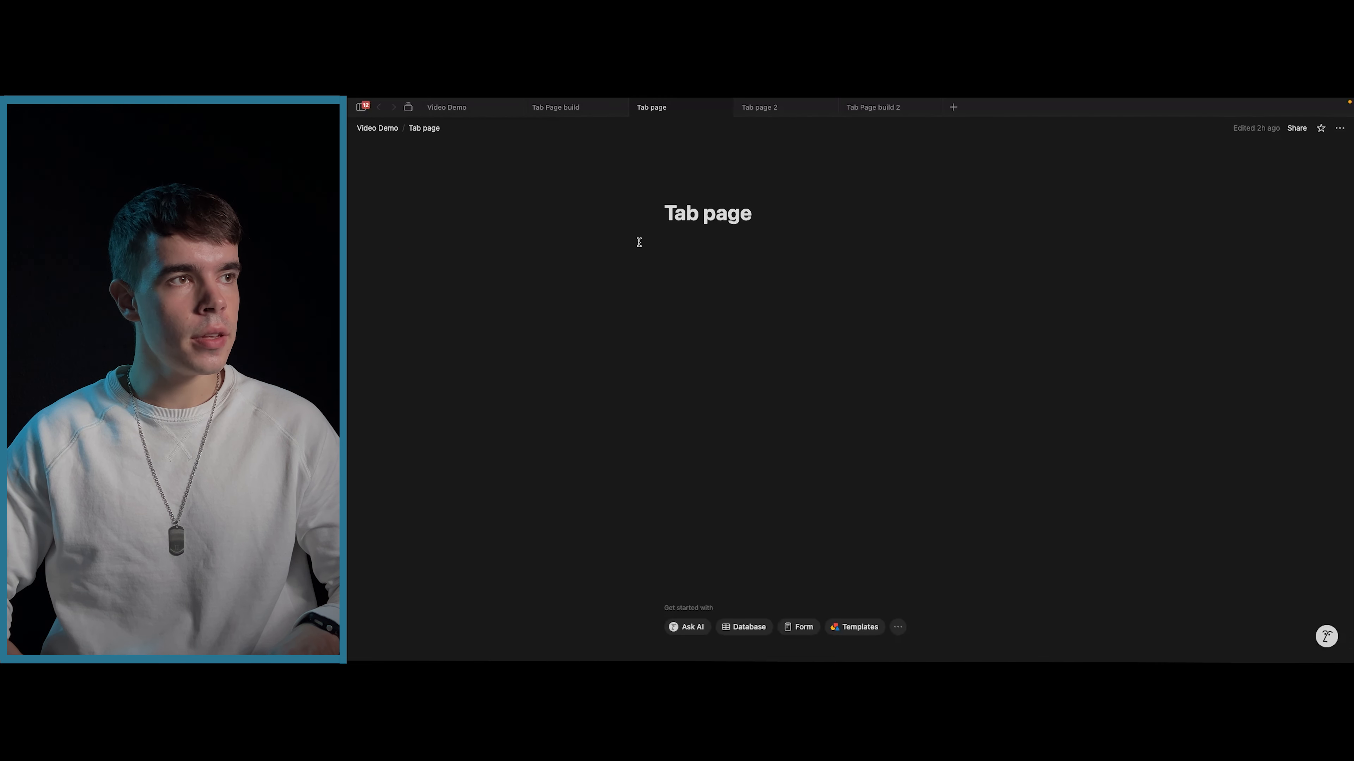
key(ctrl+Tab)
key(ctrl+shift+Tab)
key(ctrl+shift+Tab)
key(ctrl+shift+Tab)
key(ctrl+shift+Tab)
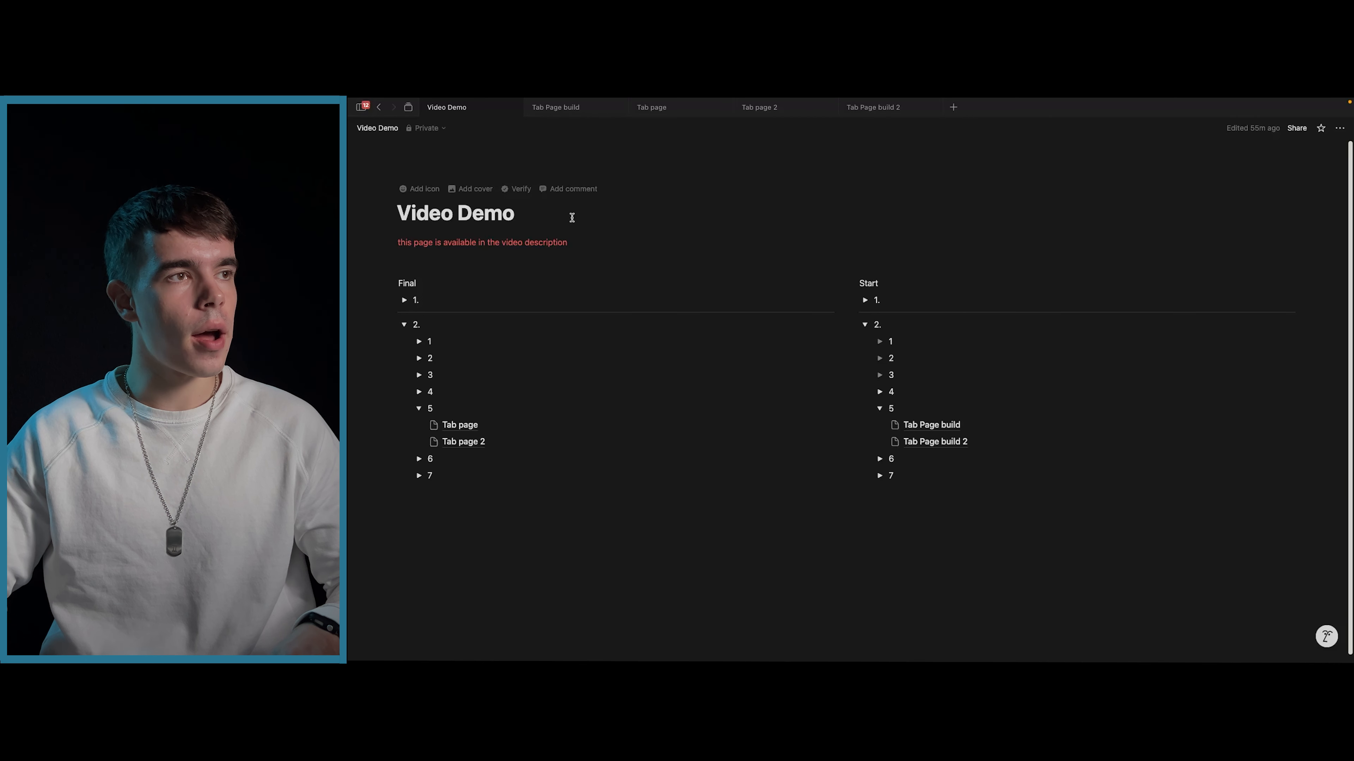
key(super+4)
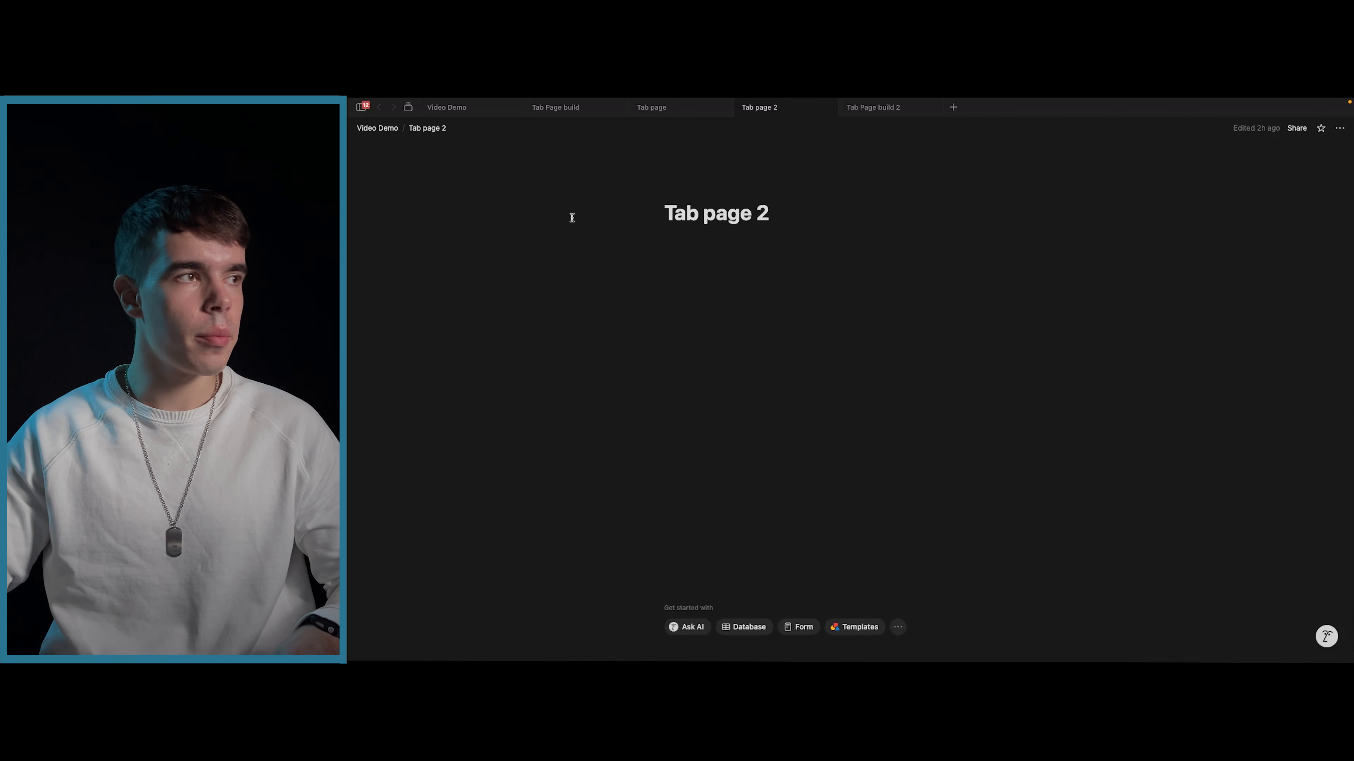
key(super+1)
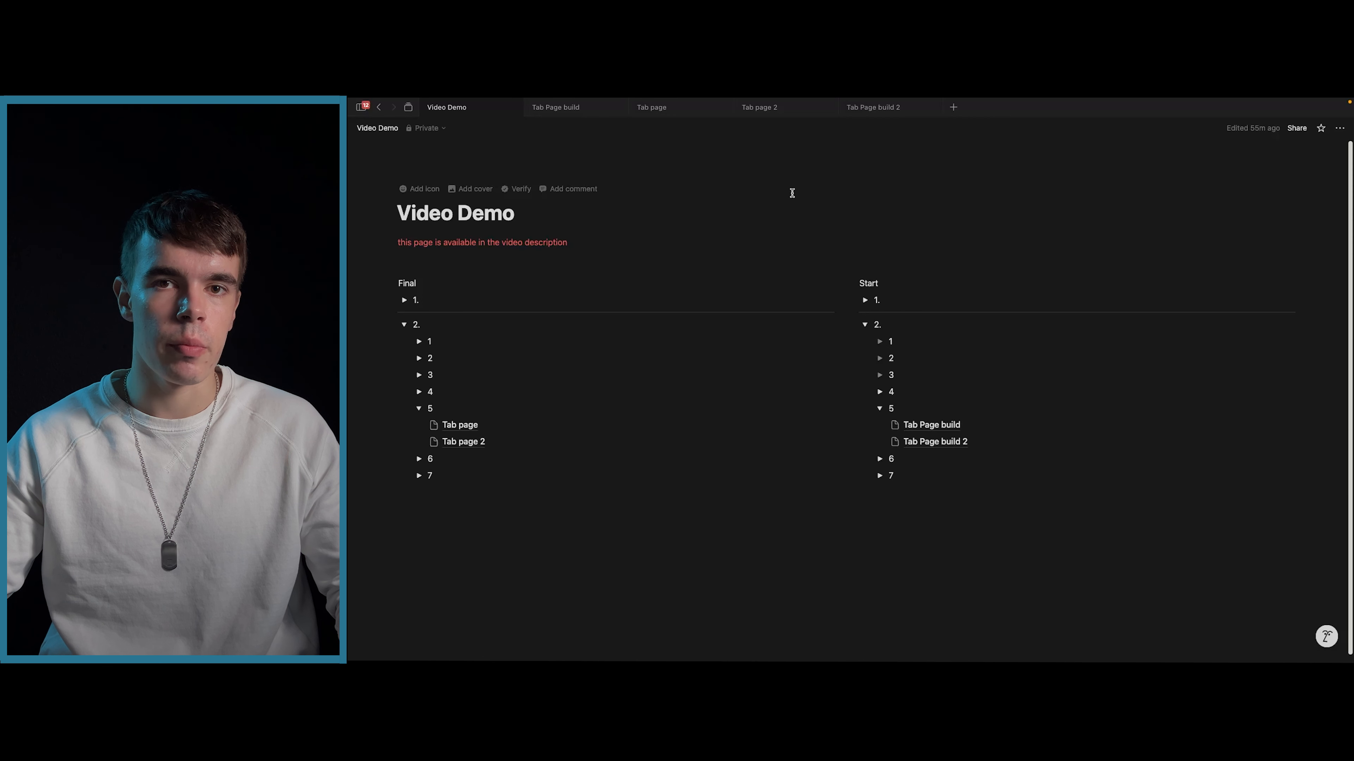
- Collapse toggle 5 and expand toggle 6 in both columns, including the nested toggle 1 in the Final column
click(419, 408)
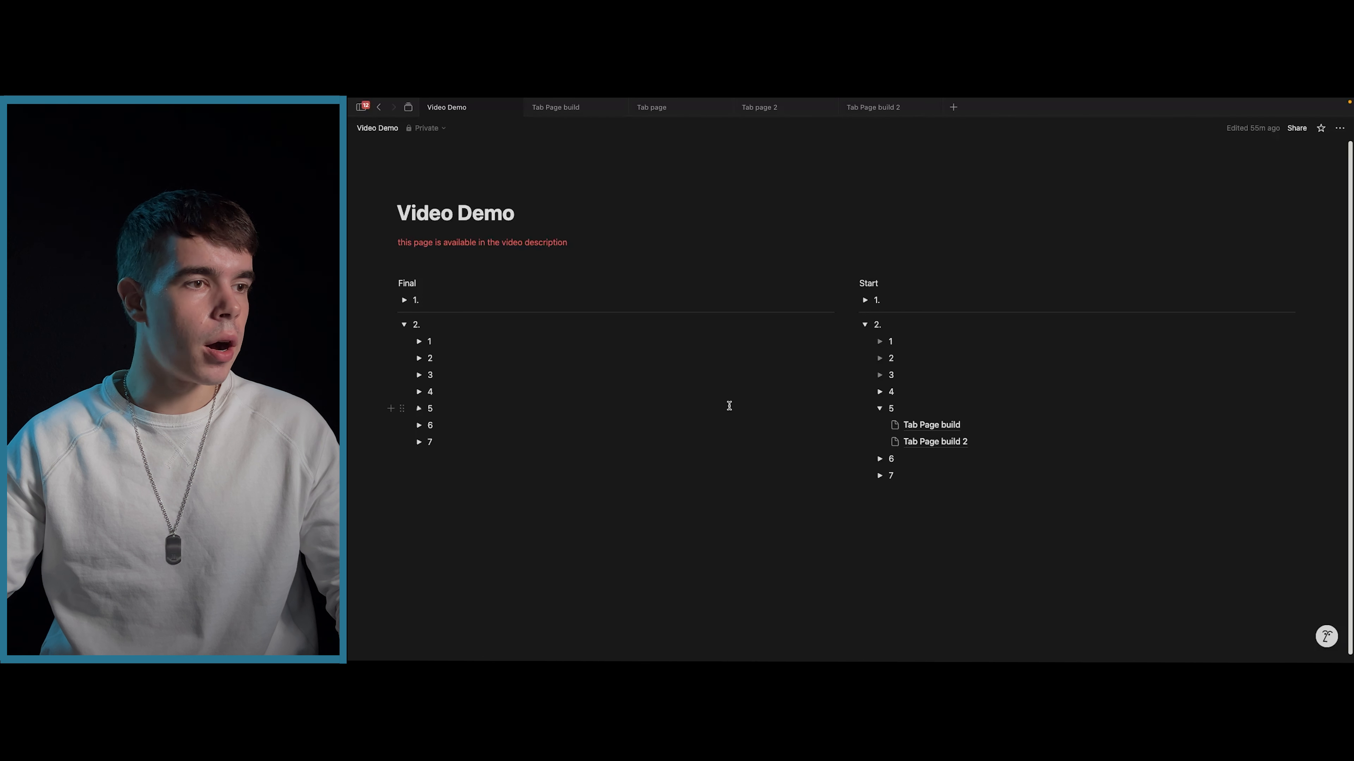
click(878, 409)
click(419, 425)
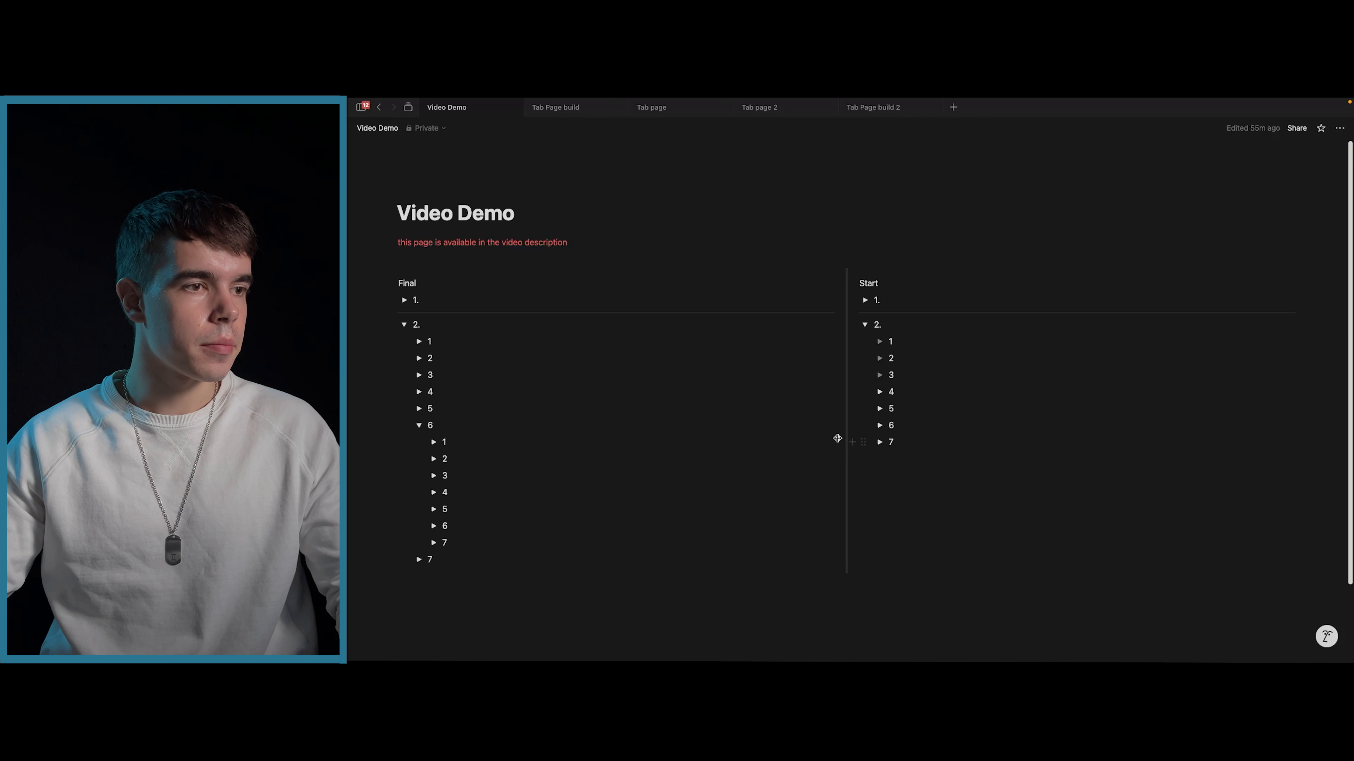
click(879, 425)
scroll(585, 404, down, 2)
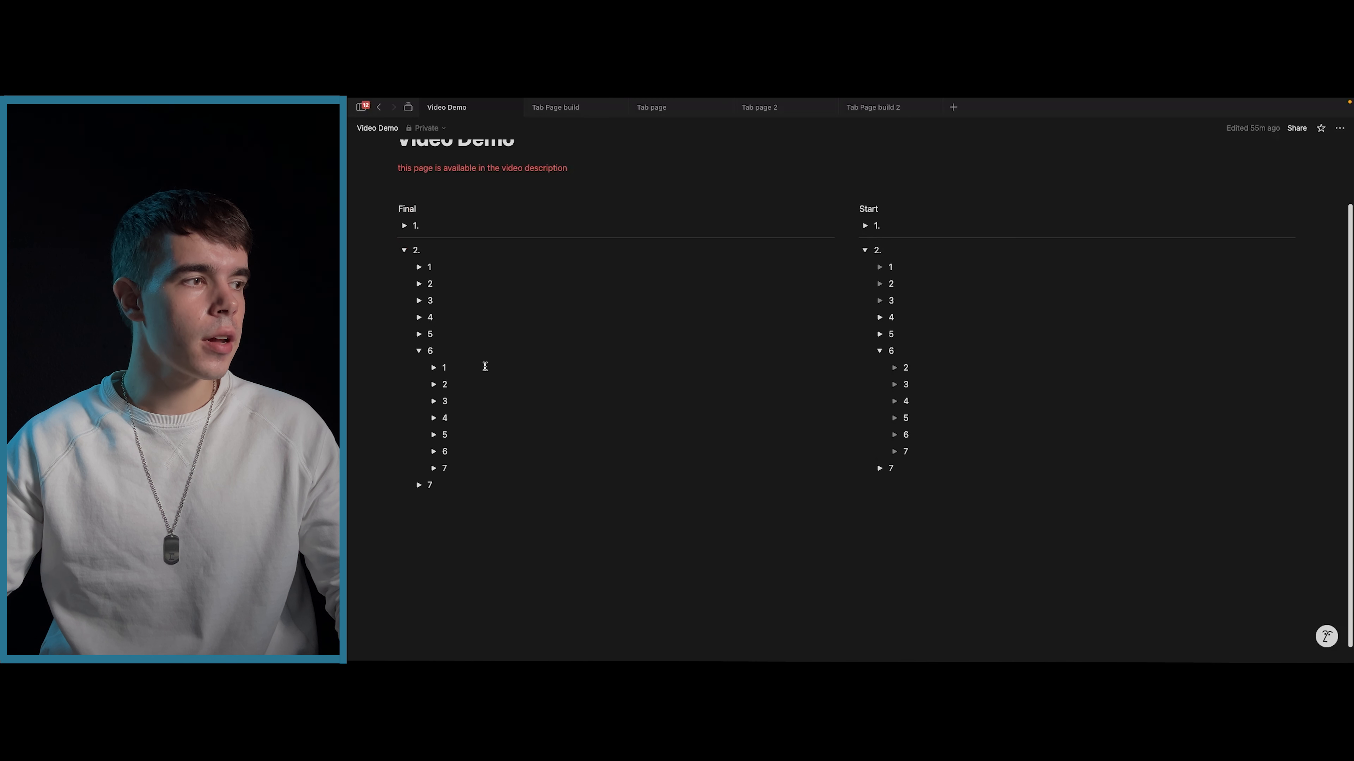
click(433, 368)
click(474, 365)
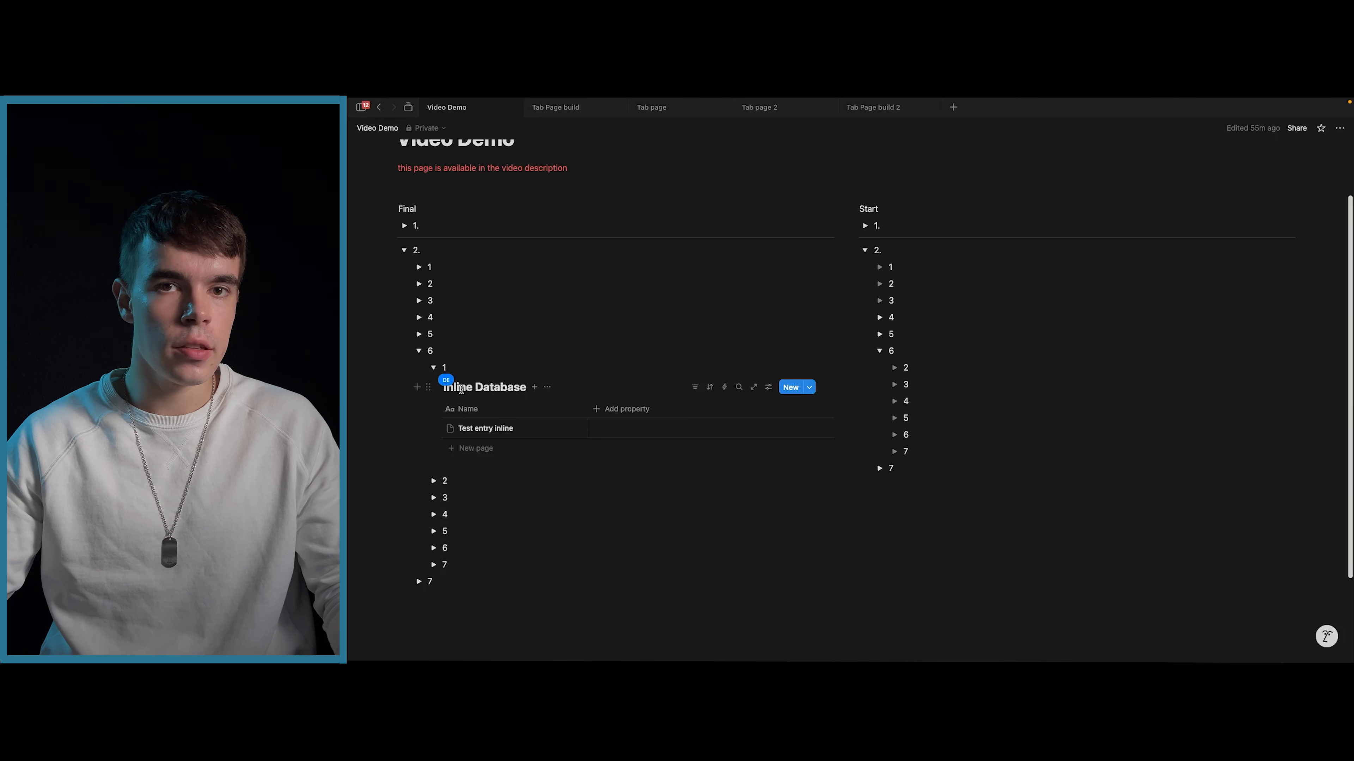
- Duplicate the Inline Database inside nested toggle 1 of the Final column
click(575, 385)
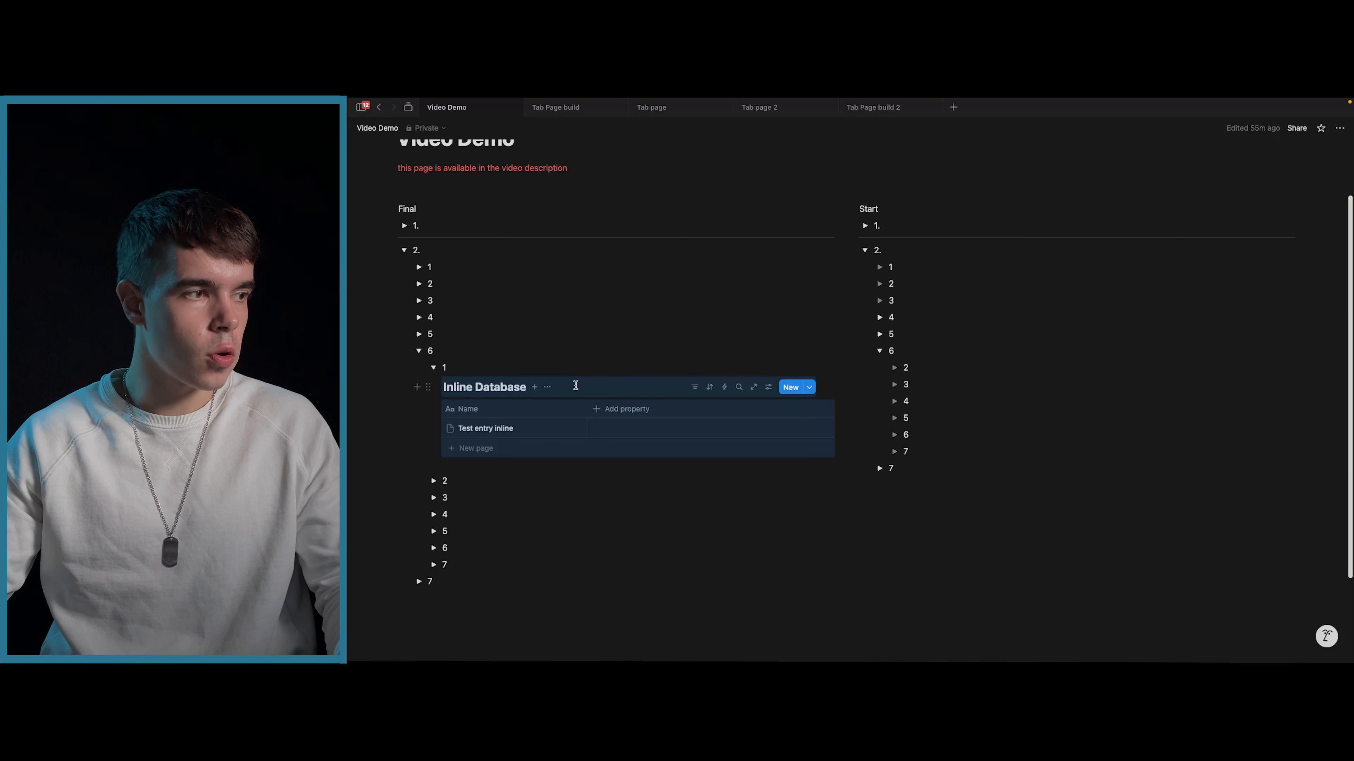
key(super+d)
scroll(548, 422, down, 1)
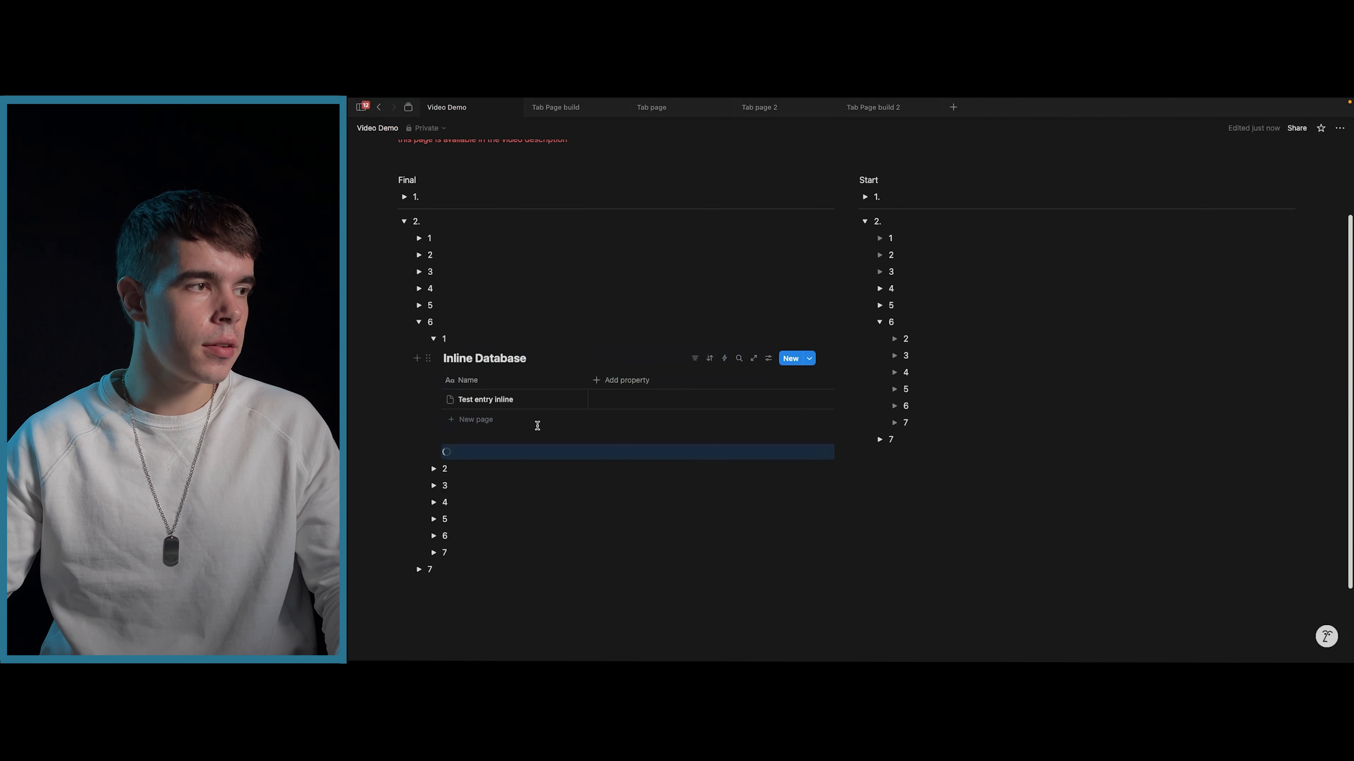
click(553, 456)
click(526, 457)
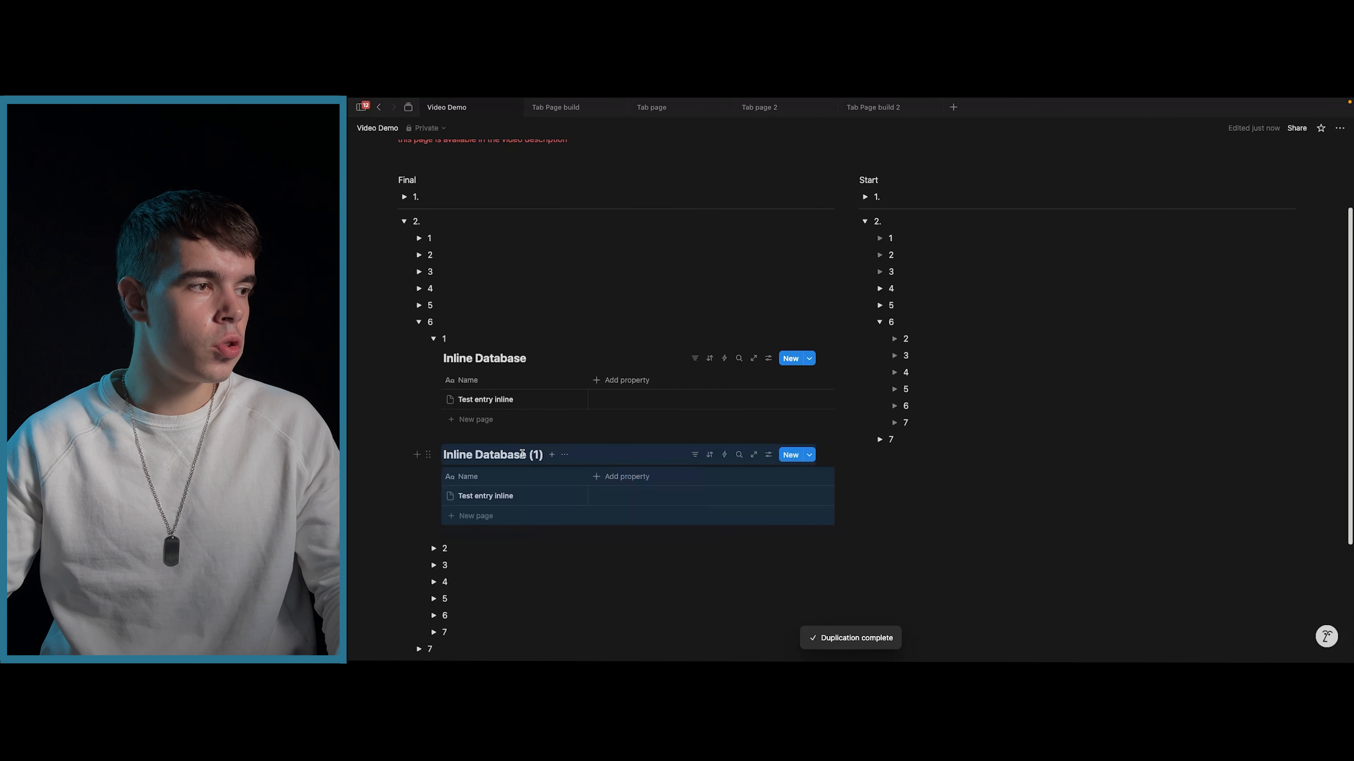
click(521, 454)
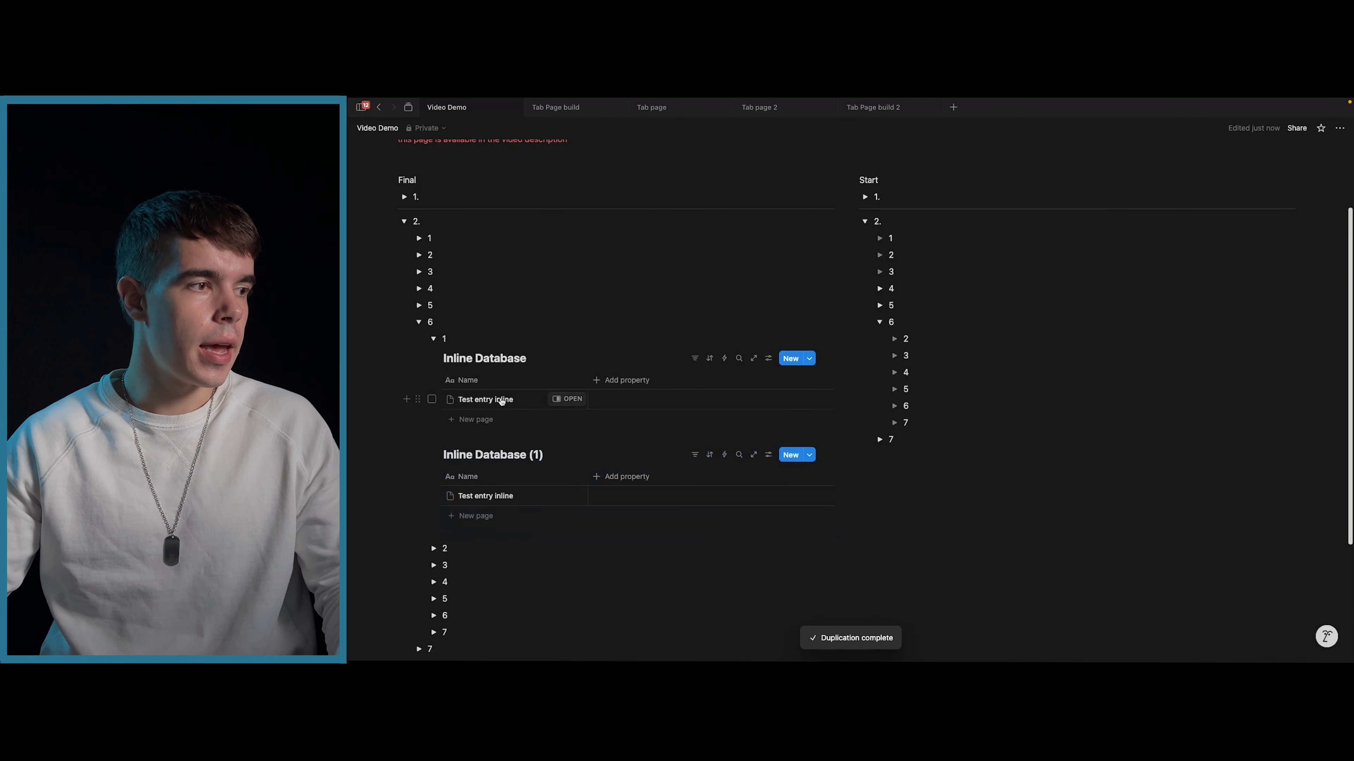
- Rename the entry in the duplicated inline database as Test entry inline 2 and delete that duplicate database
click(524, 492)
text(2)
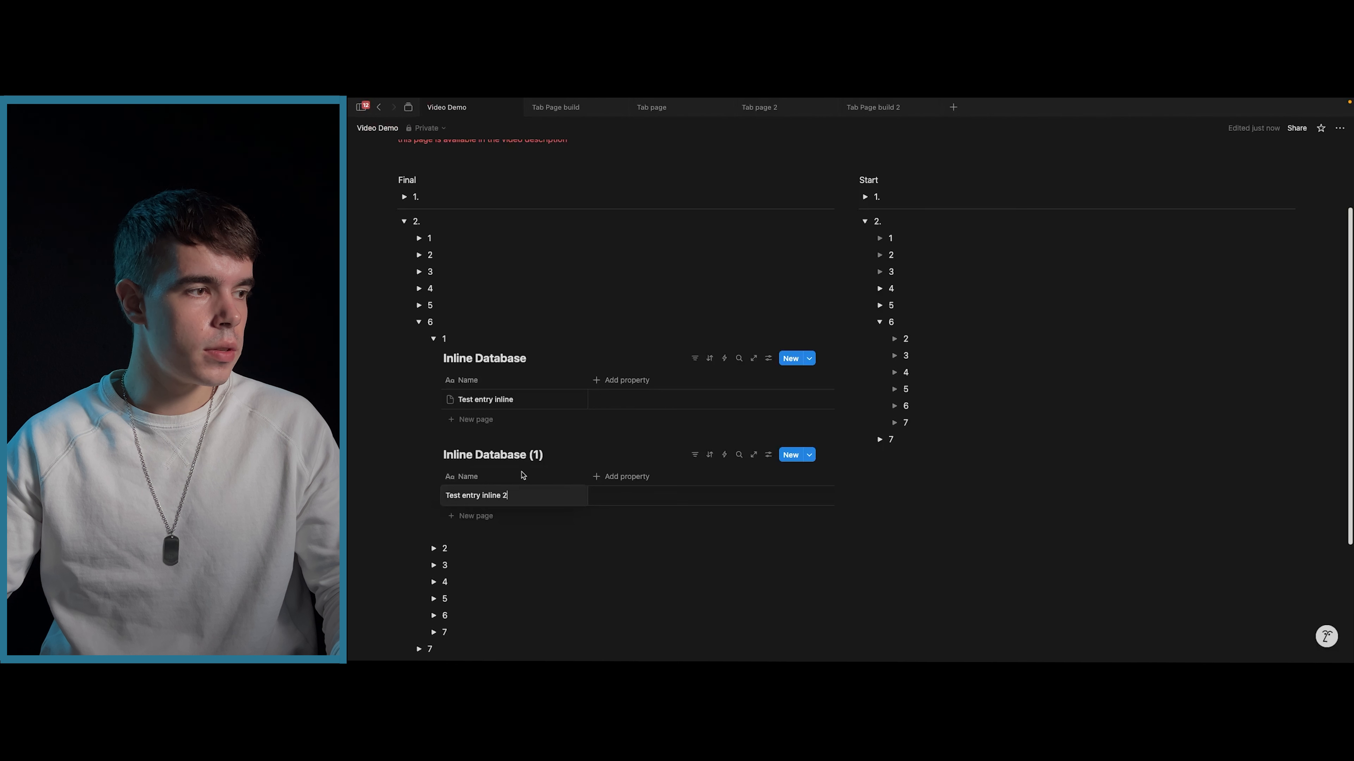
key(Escape)
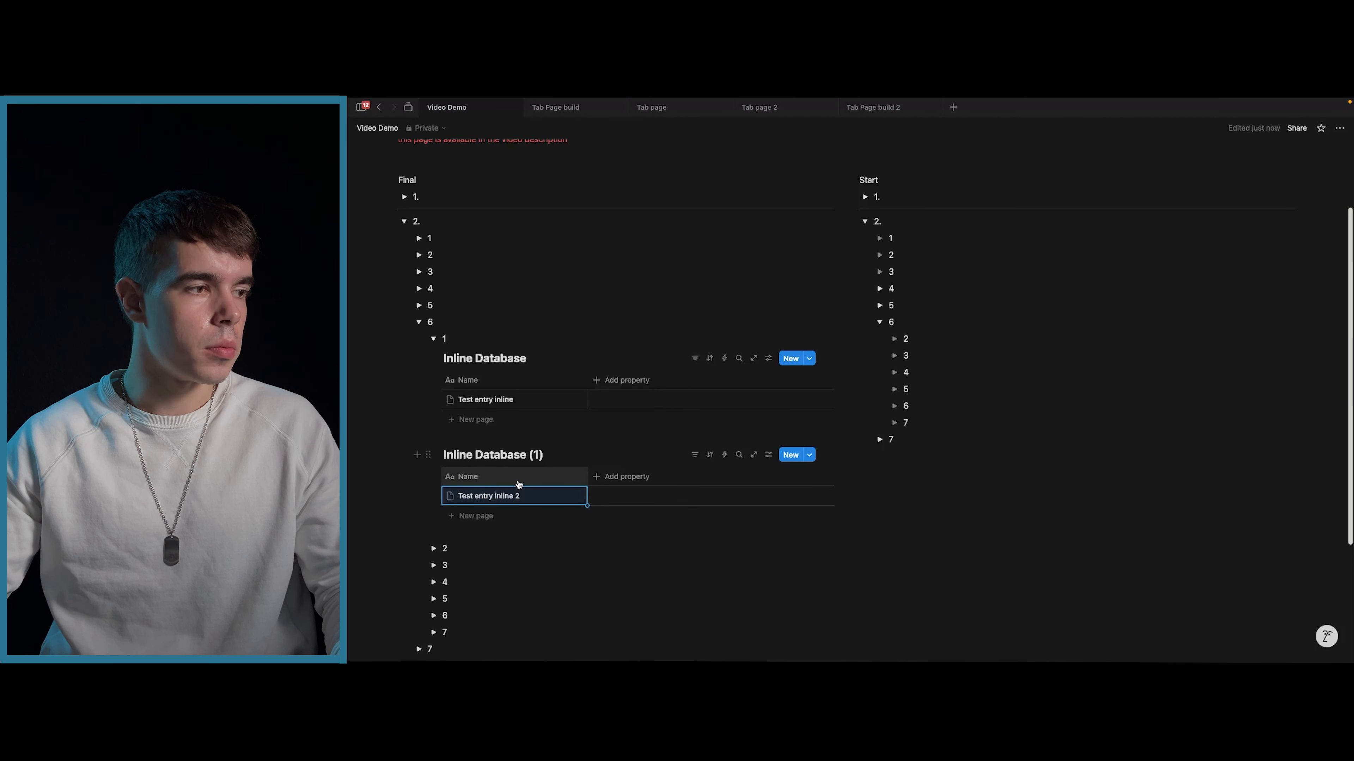
click(428, 454)
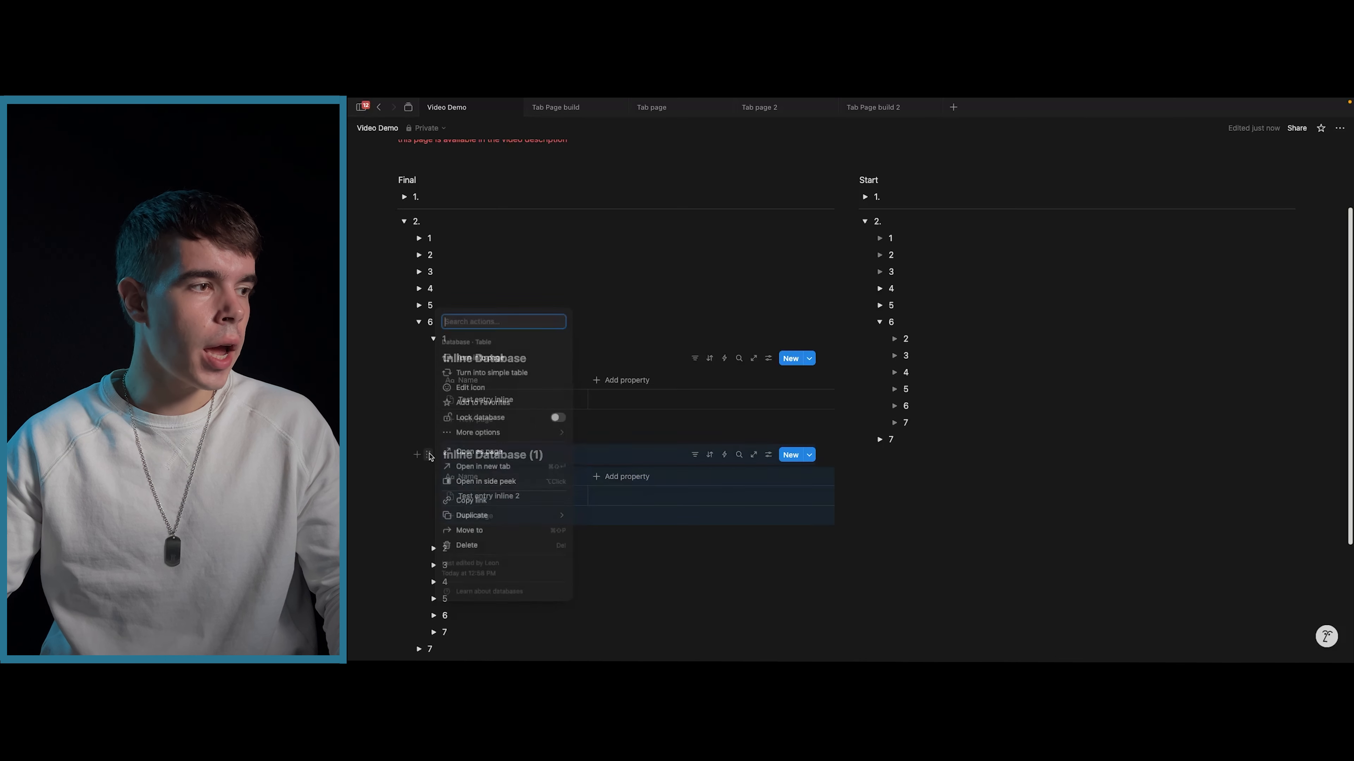
click(467, 546)
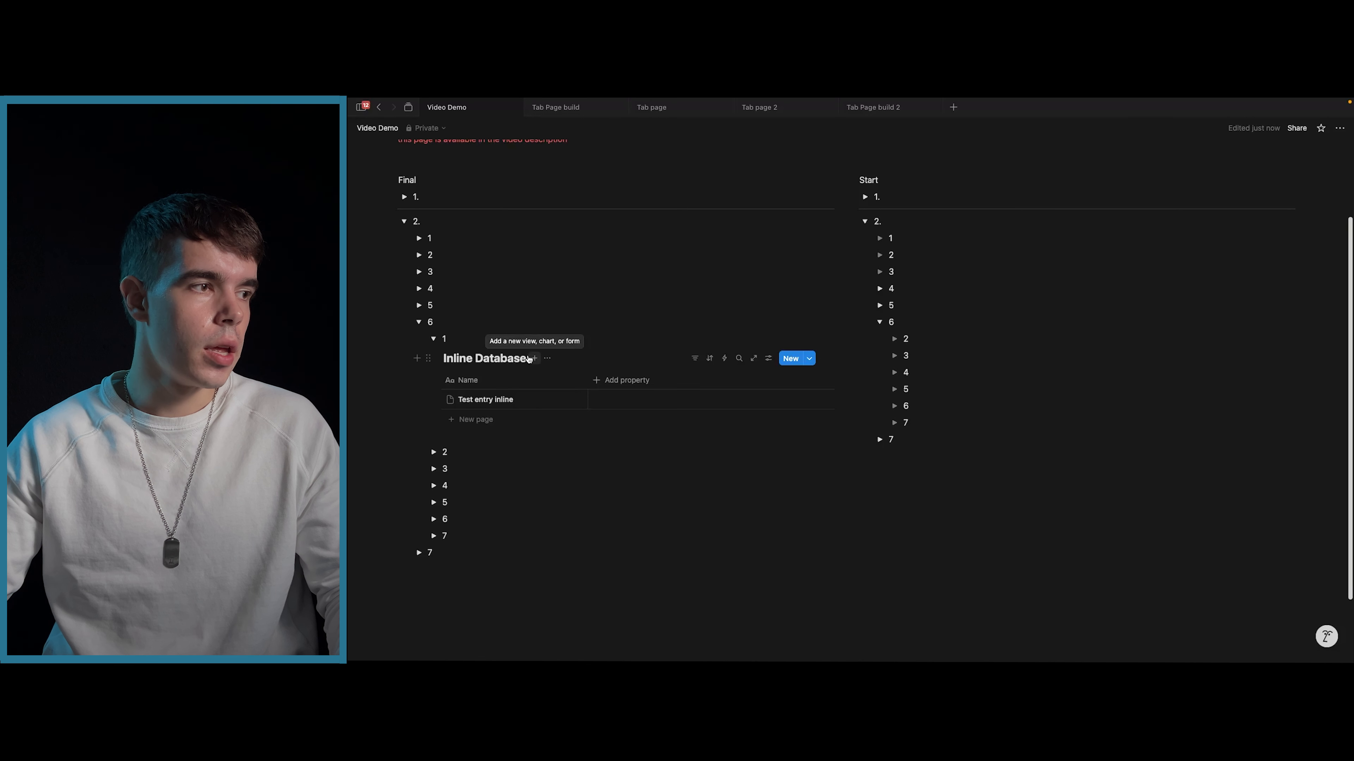
- Check the Name property's options in the remaining Inline Database and lock the database
click(510, 380)
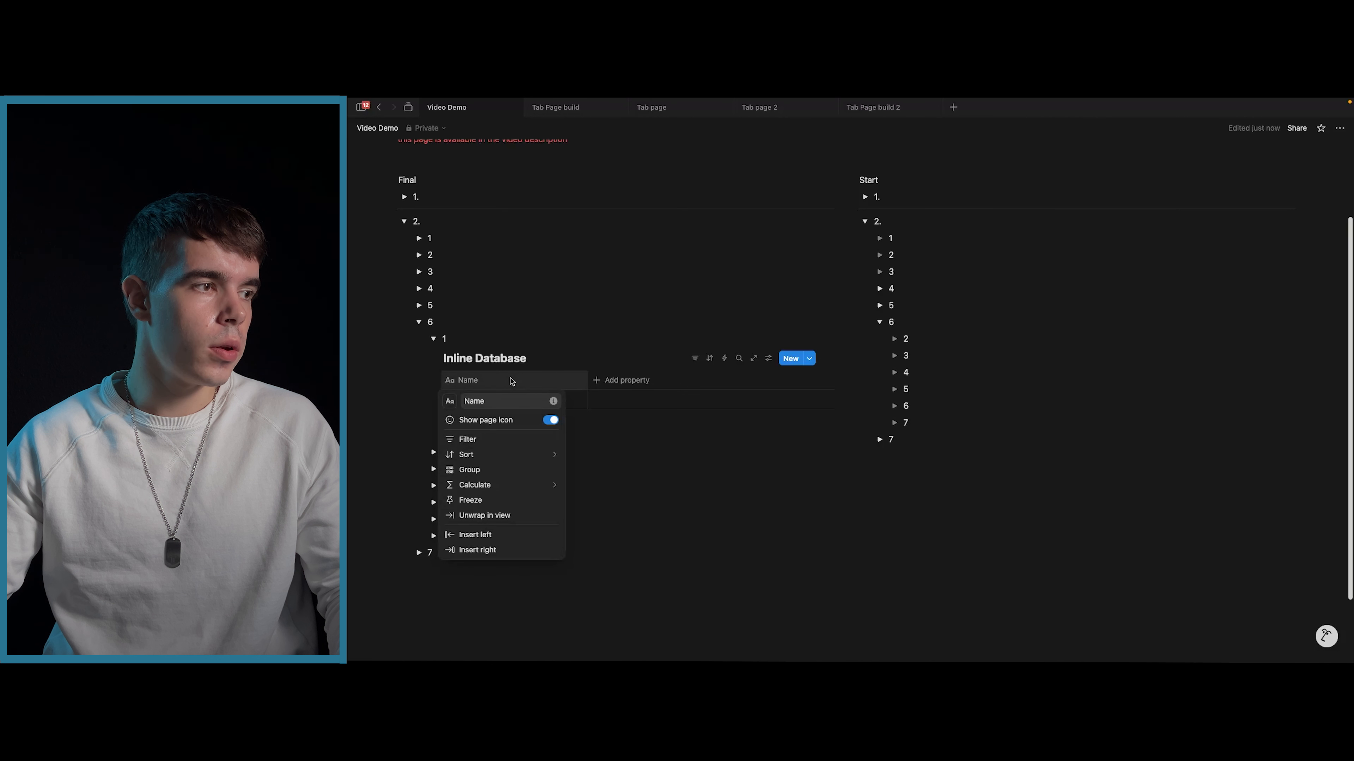
click(495, 382)
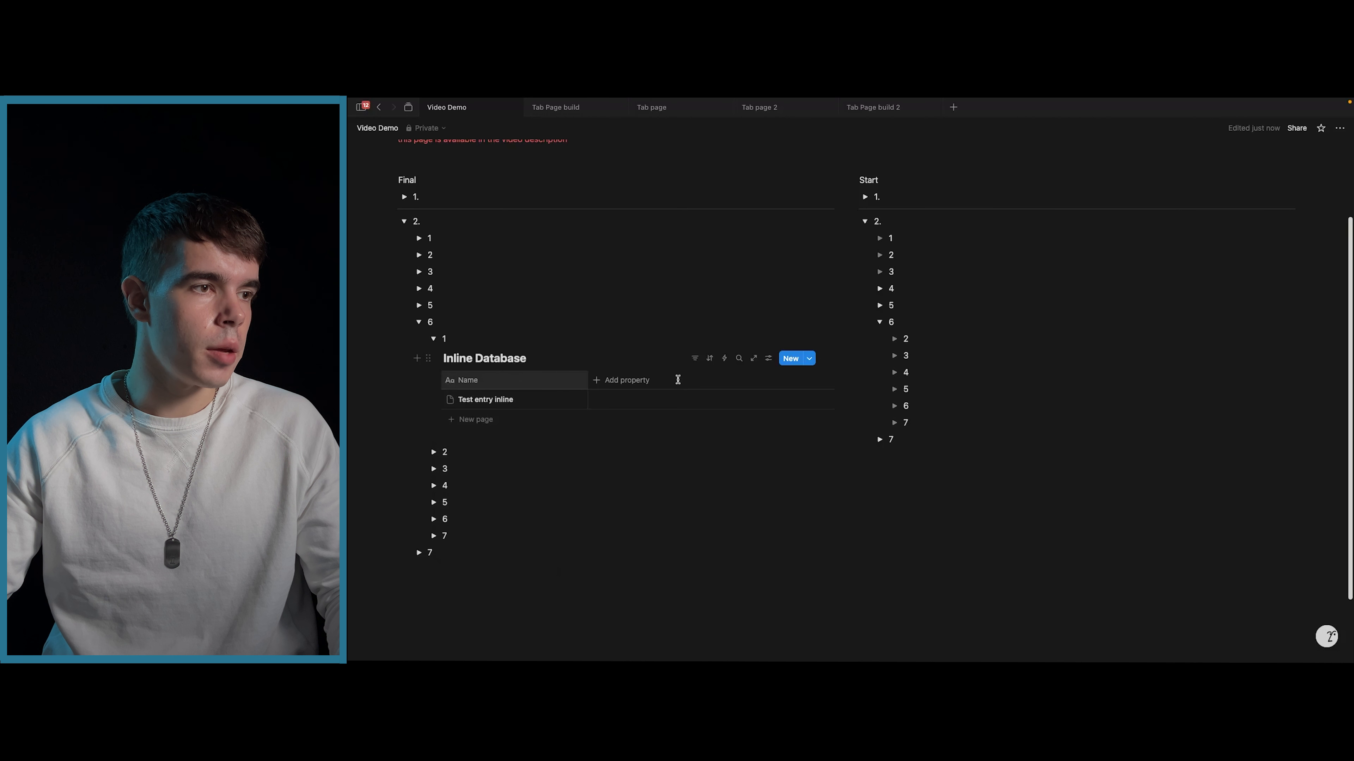
click(768, 360)
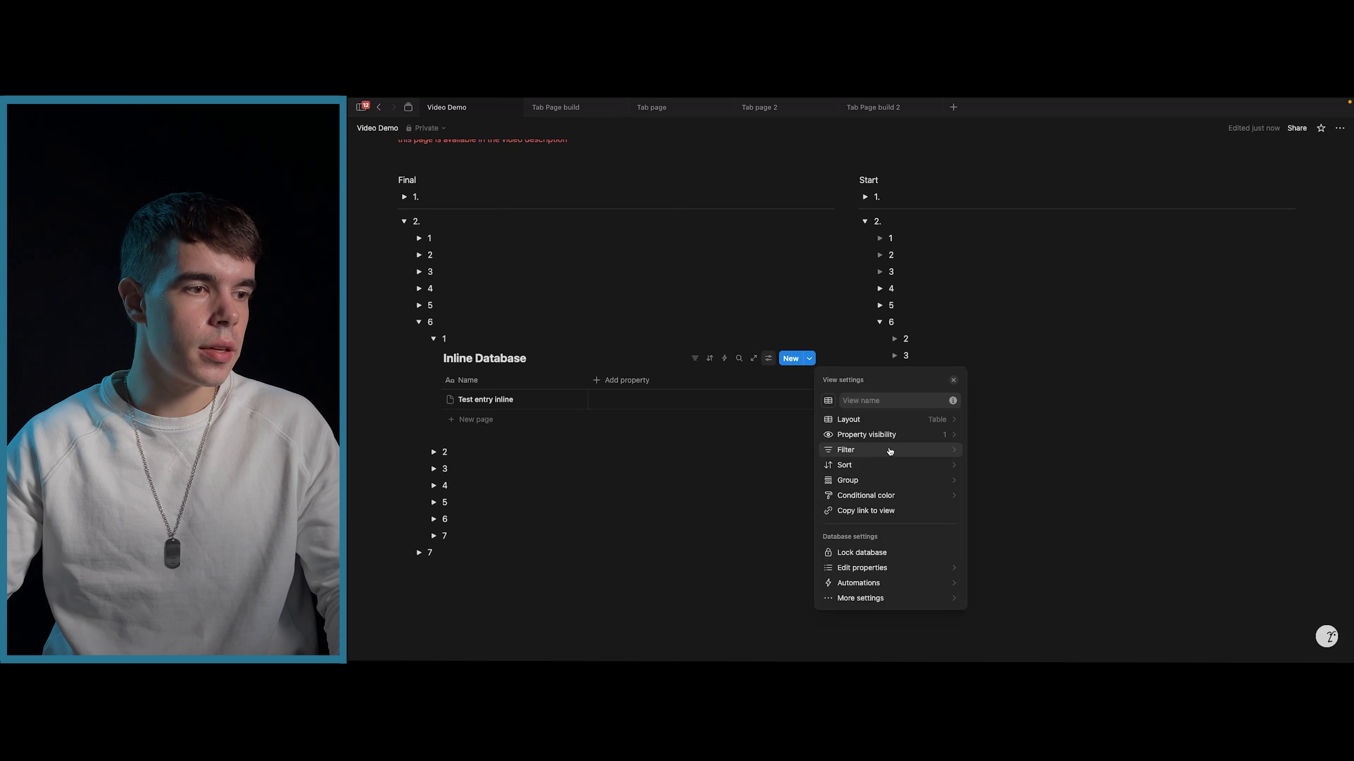
click(874, 553)
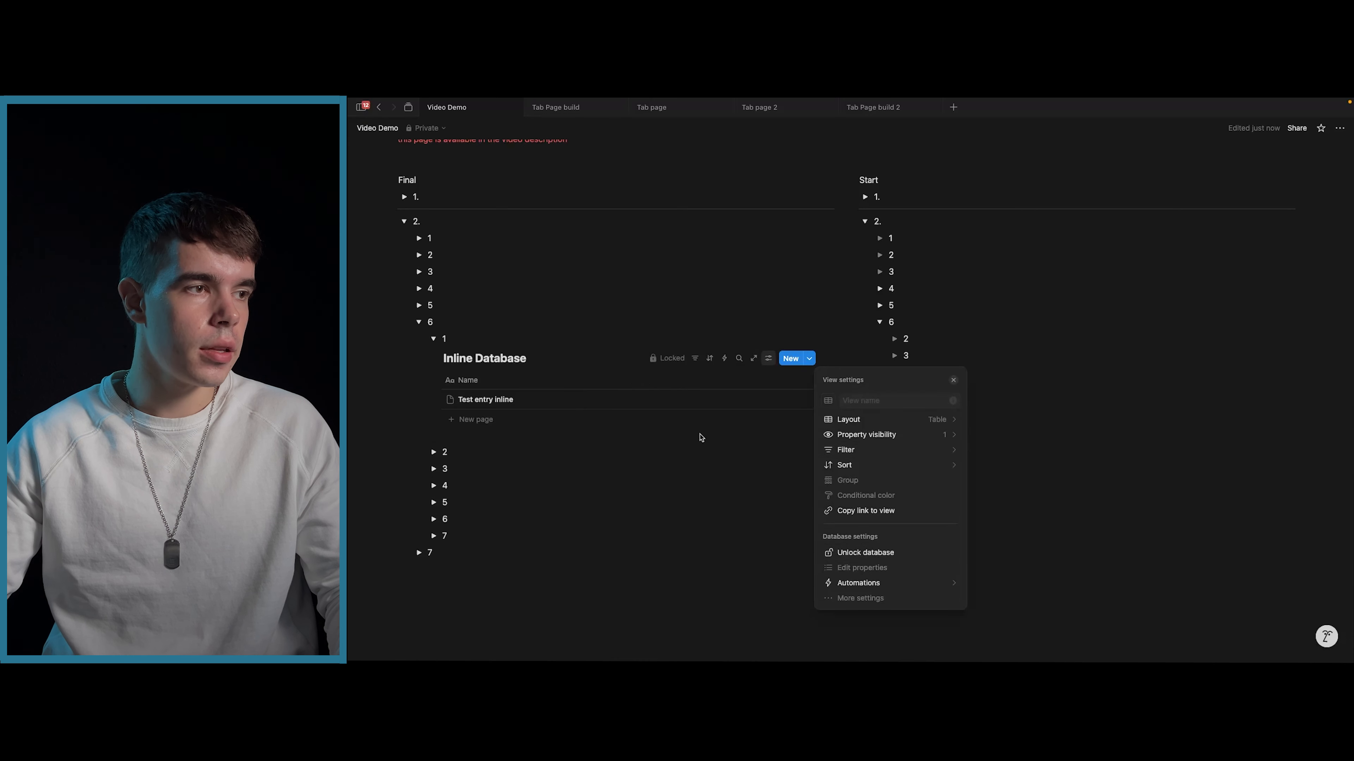
click(544, 360)
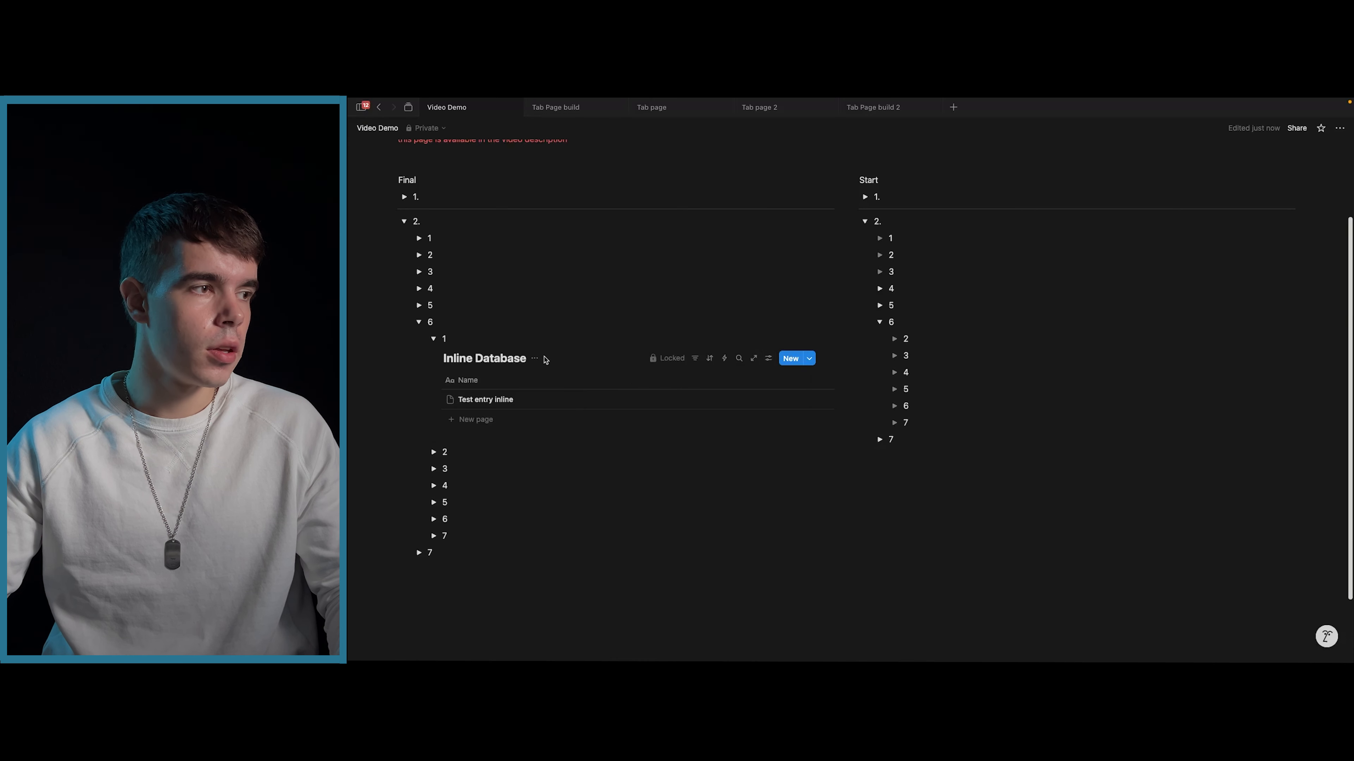
- Check which options the locked Inline Database still offers for its Name column, view and title
click(473, 384)
click(533, 360)
click(510, 363)
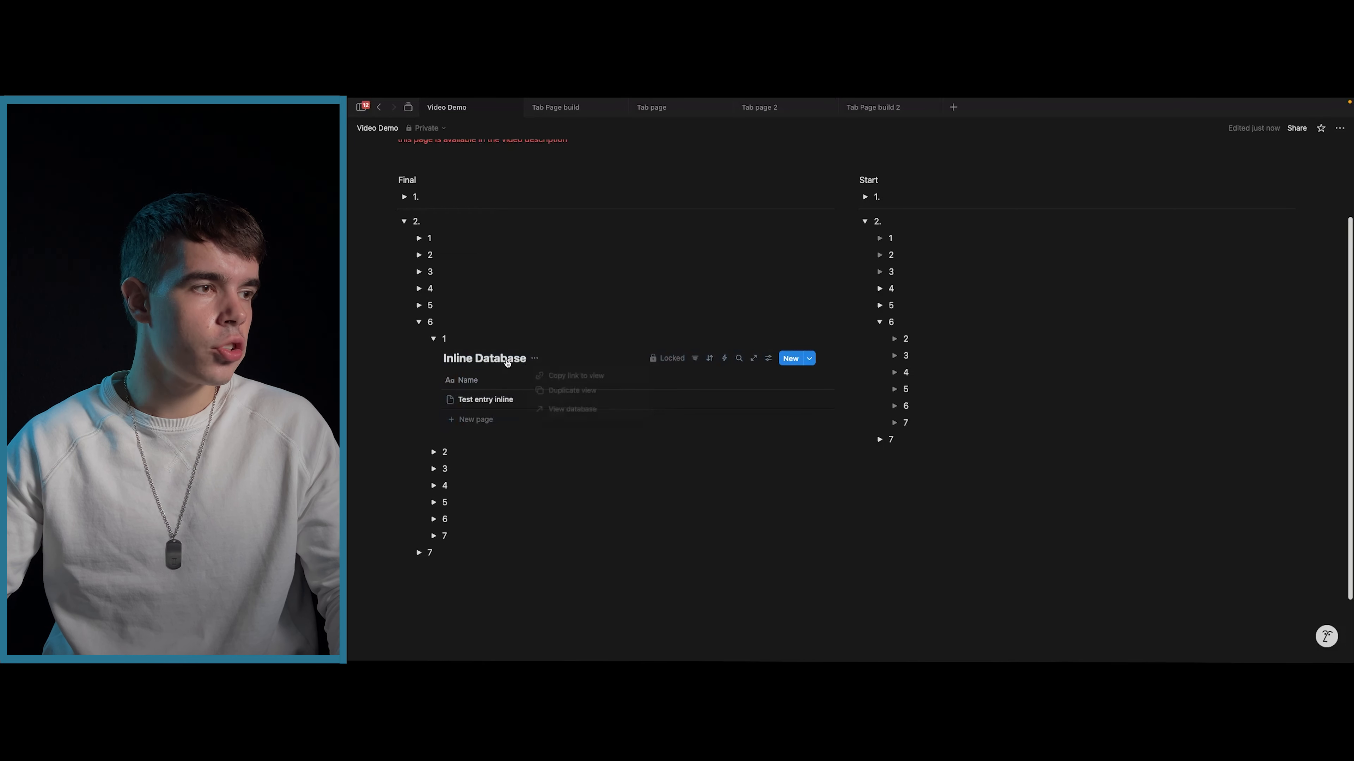
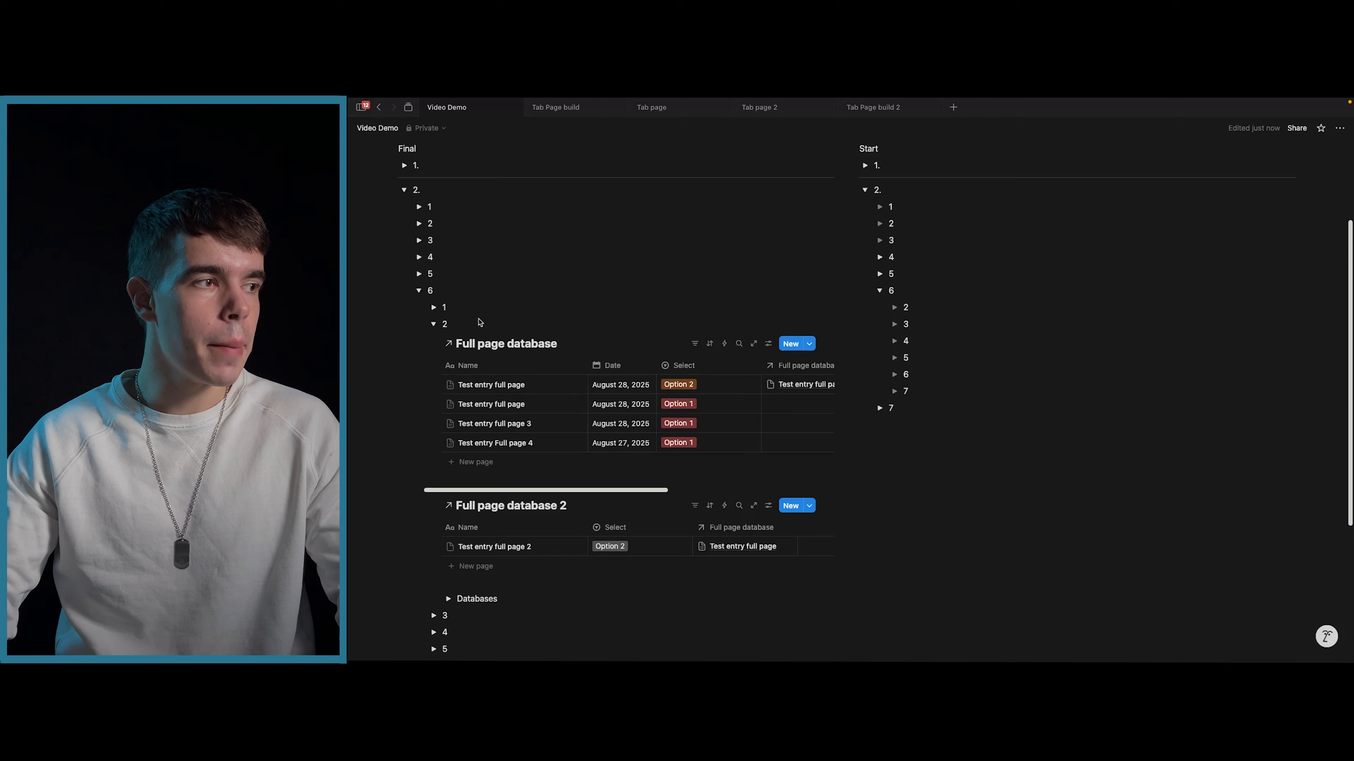
- Expand the Databases toggle below Full page database 2, and briefly expand and collapse nested toggle 1
scroll(480, 322, down, 3)
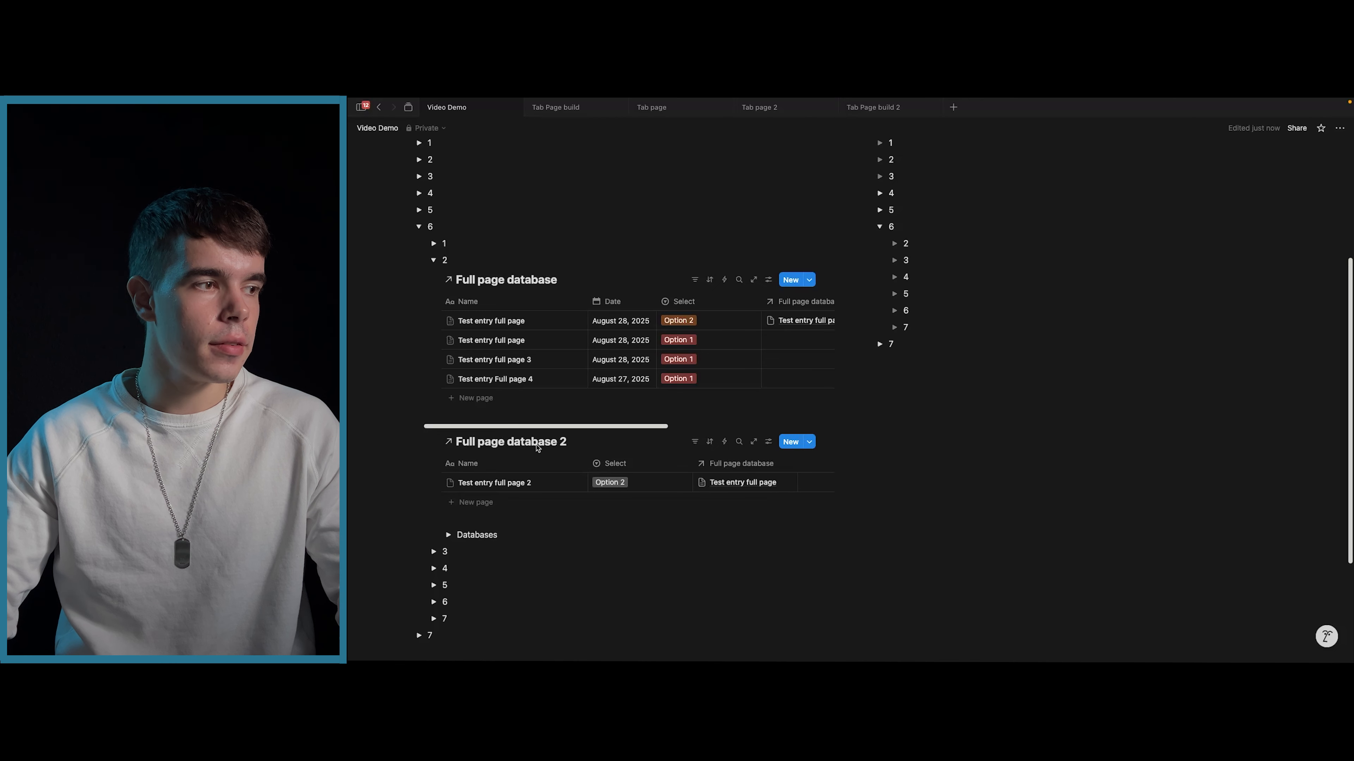
click(448, 536)
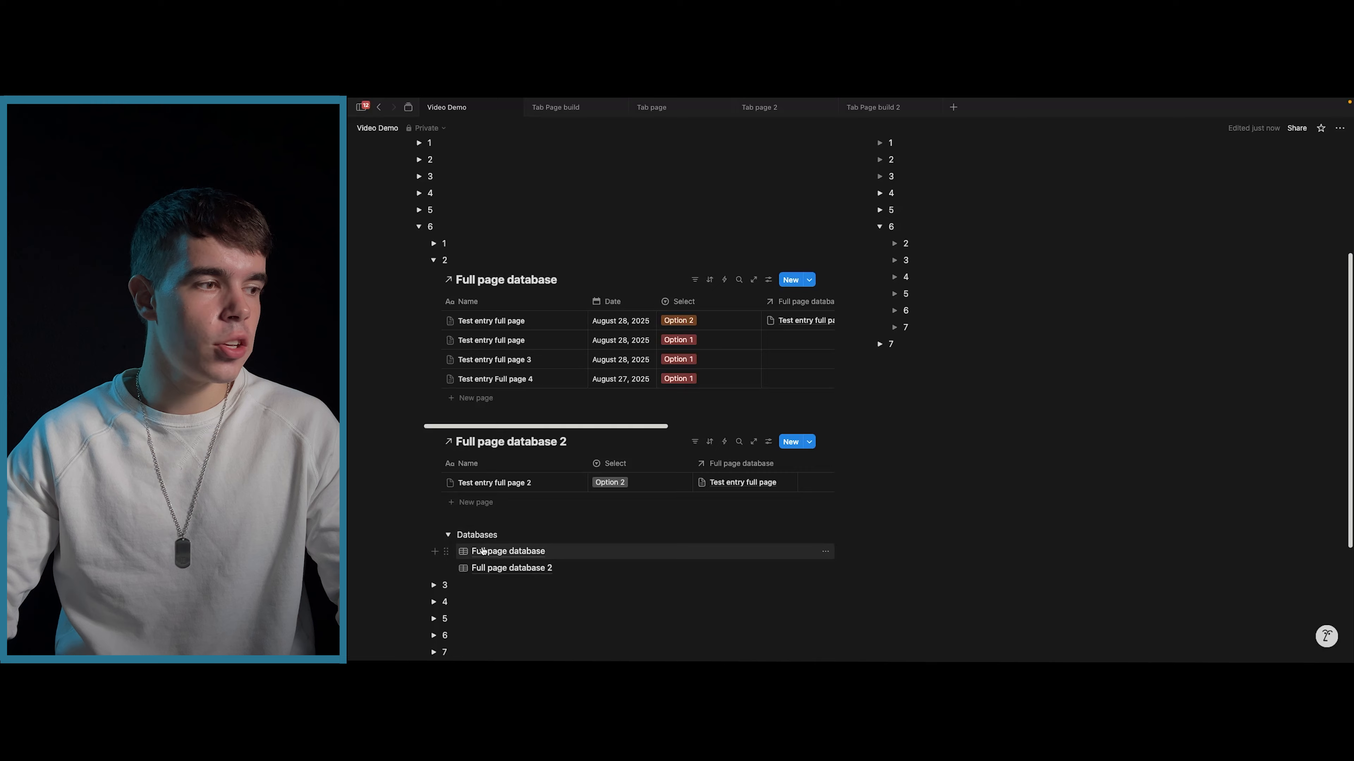
mouse_move(487, 552)
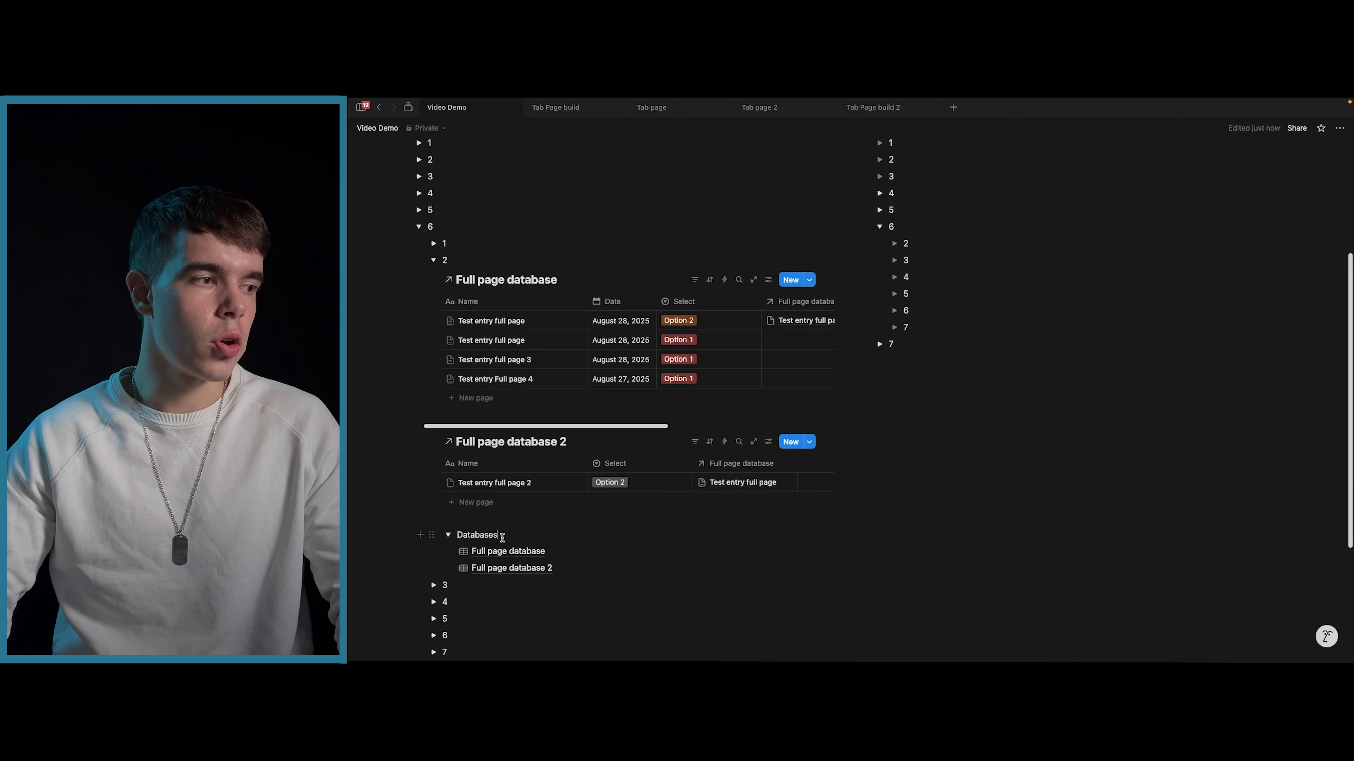
drag(501, 534, 462, 535)
click(501, 535)
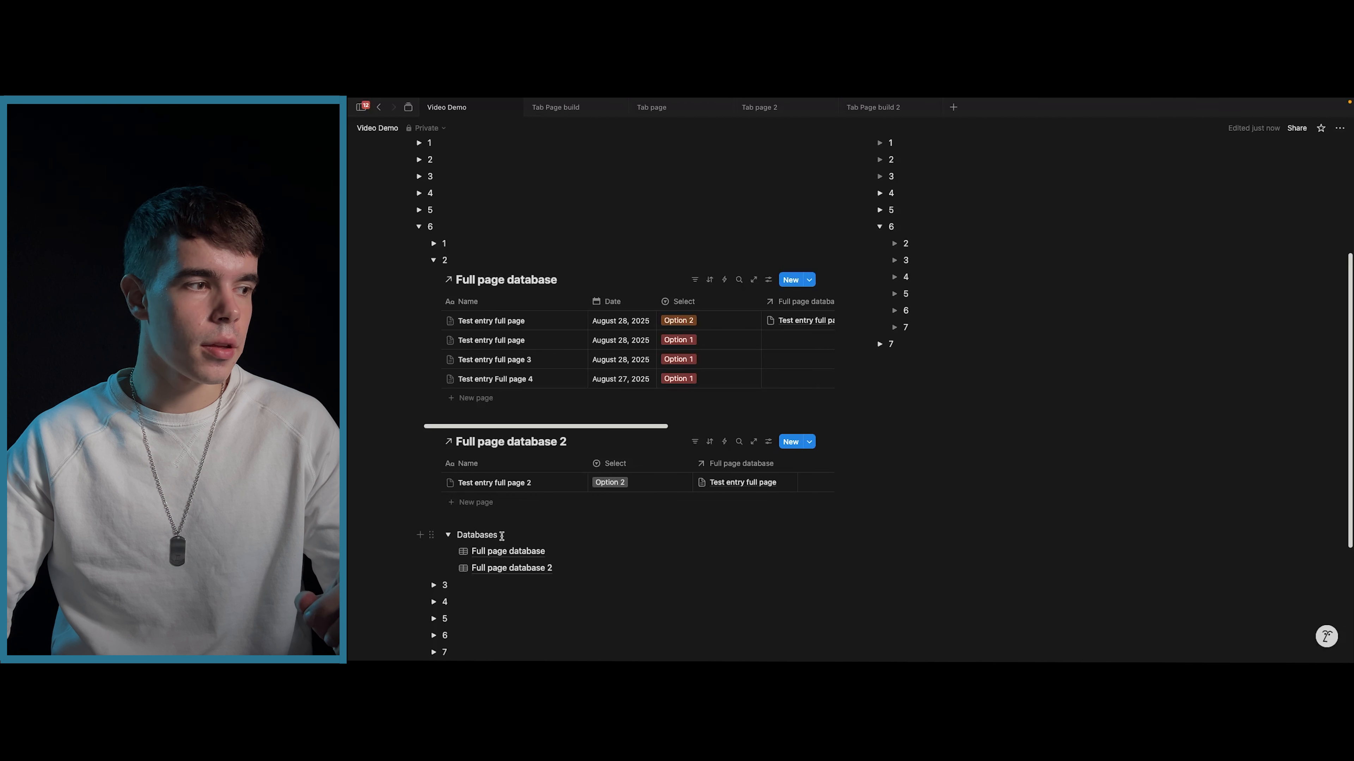
click(434, 244)
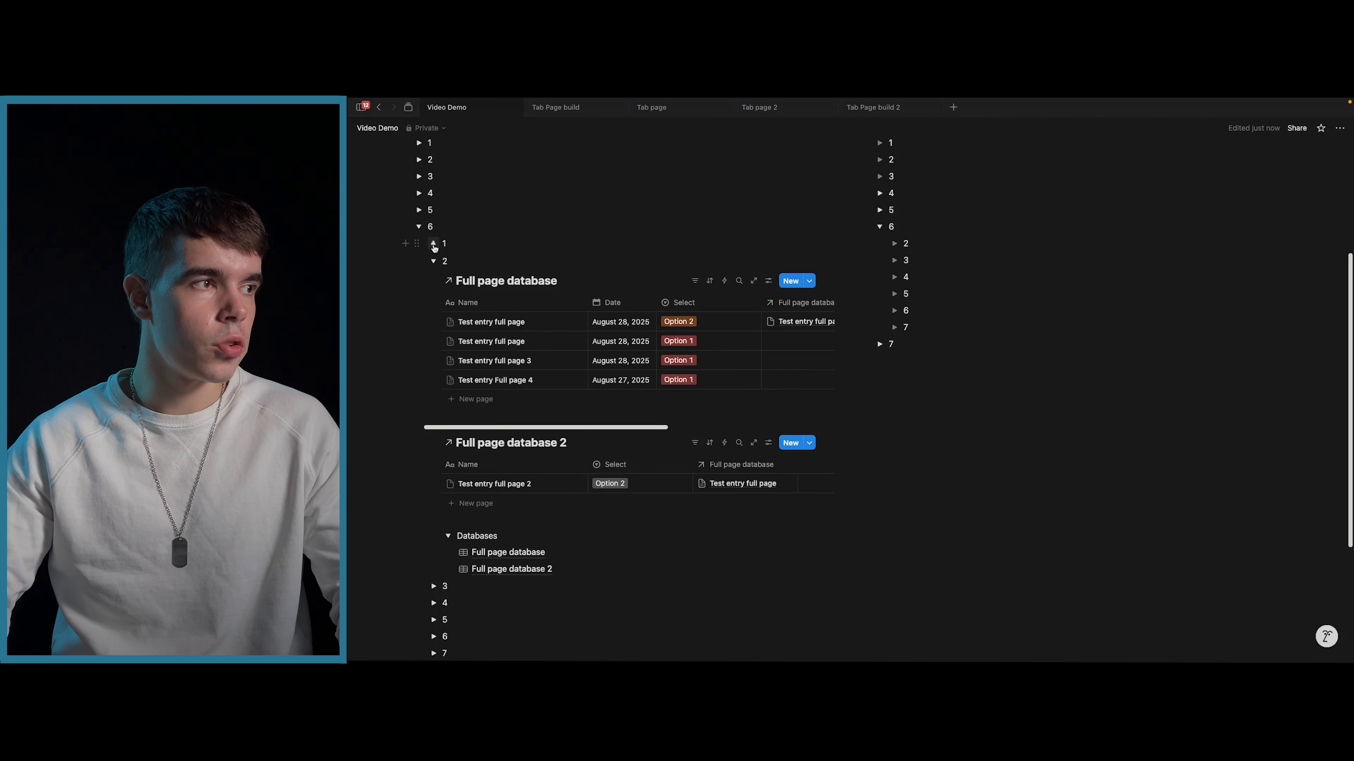
click(434, 244)
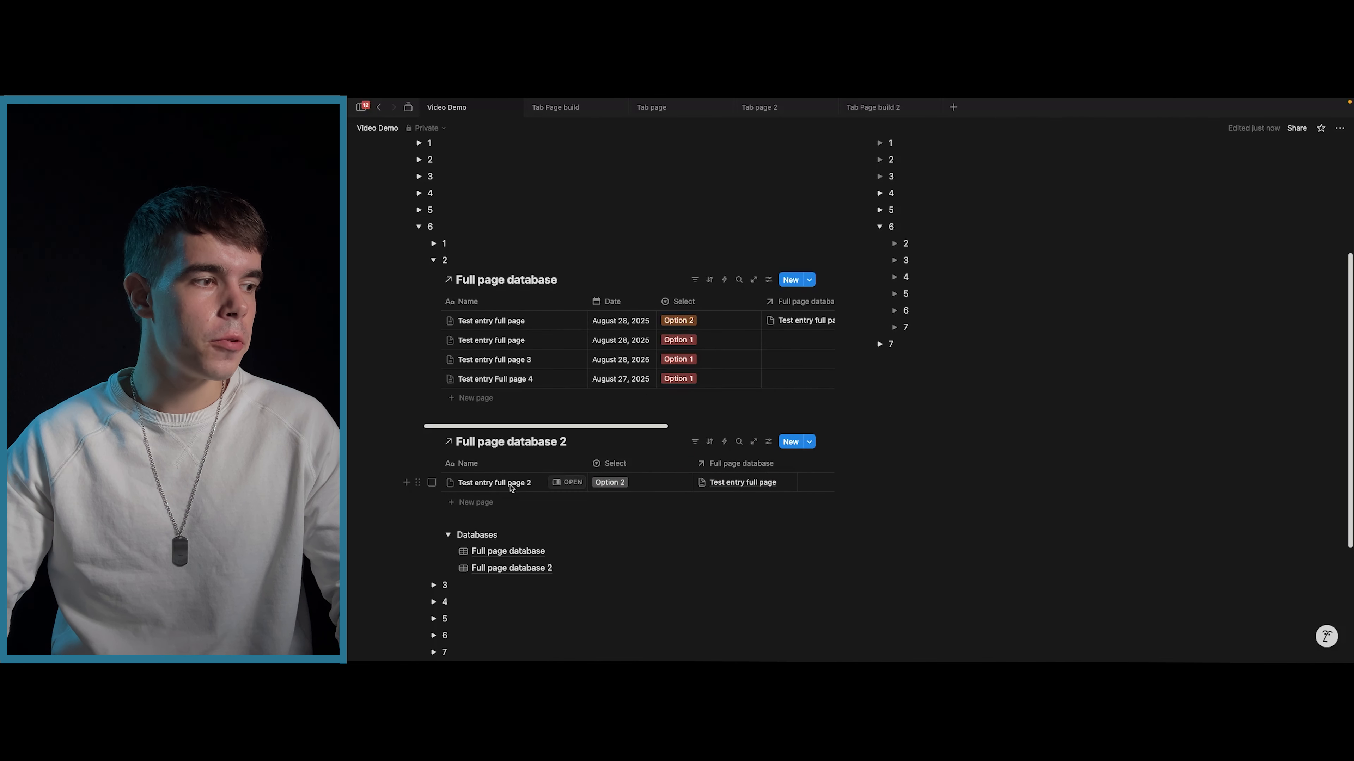
- Open the original Full page database to look at its views and return to the Video Demo page
mouse_move(501, 553)
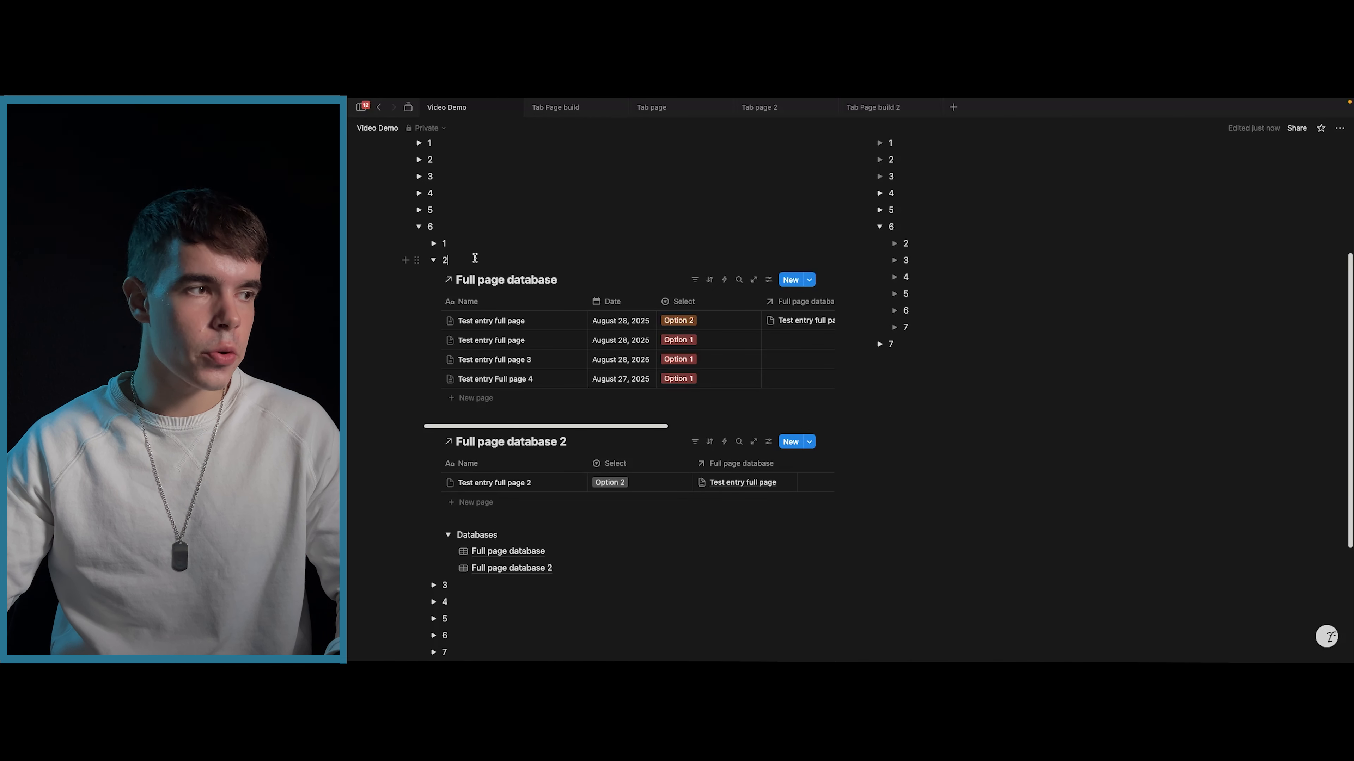
click(517, 553)
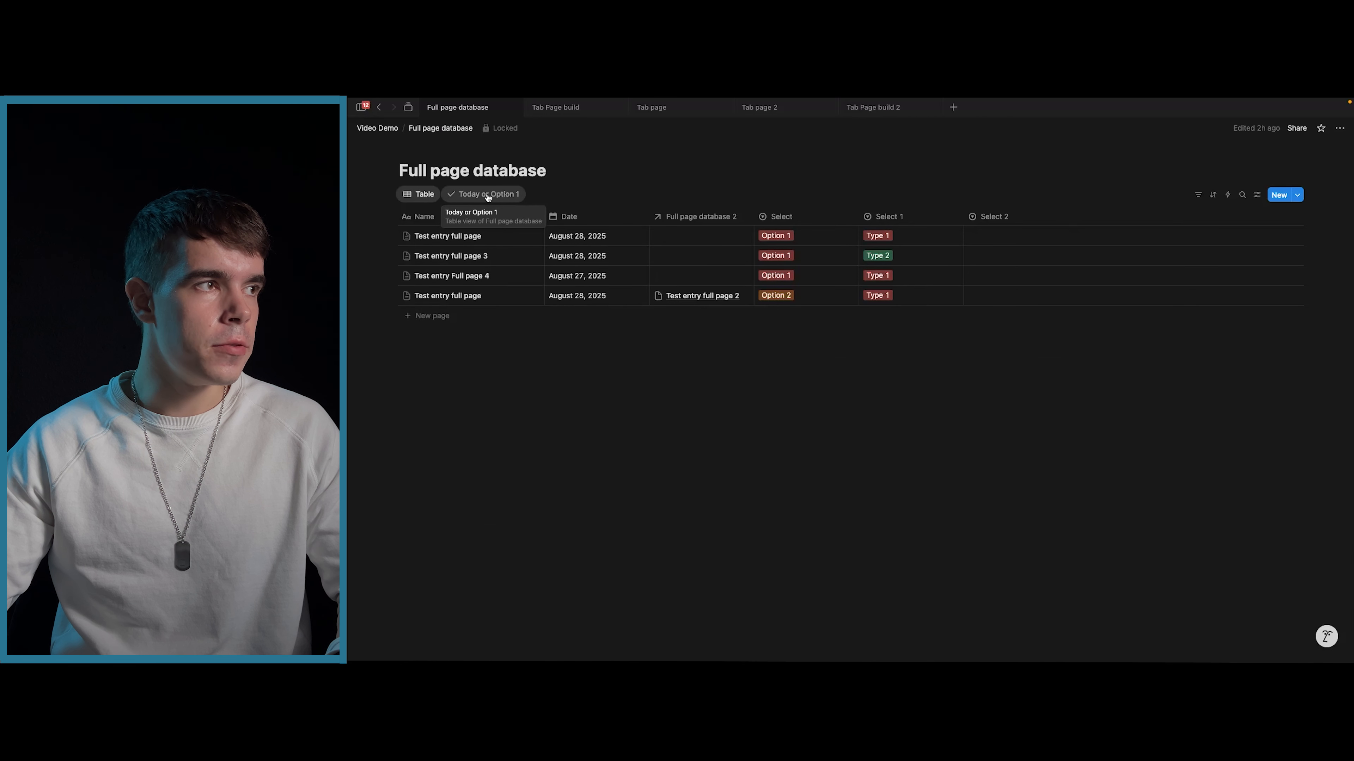
click(377, 128)
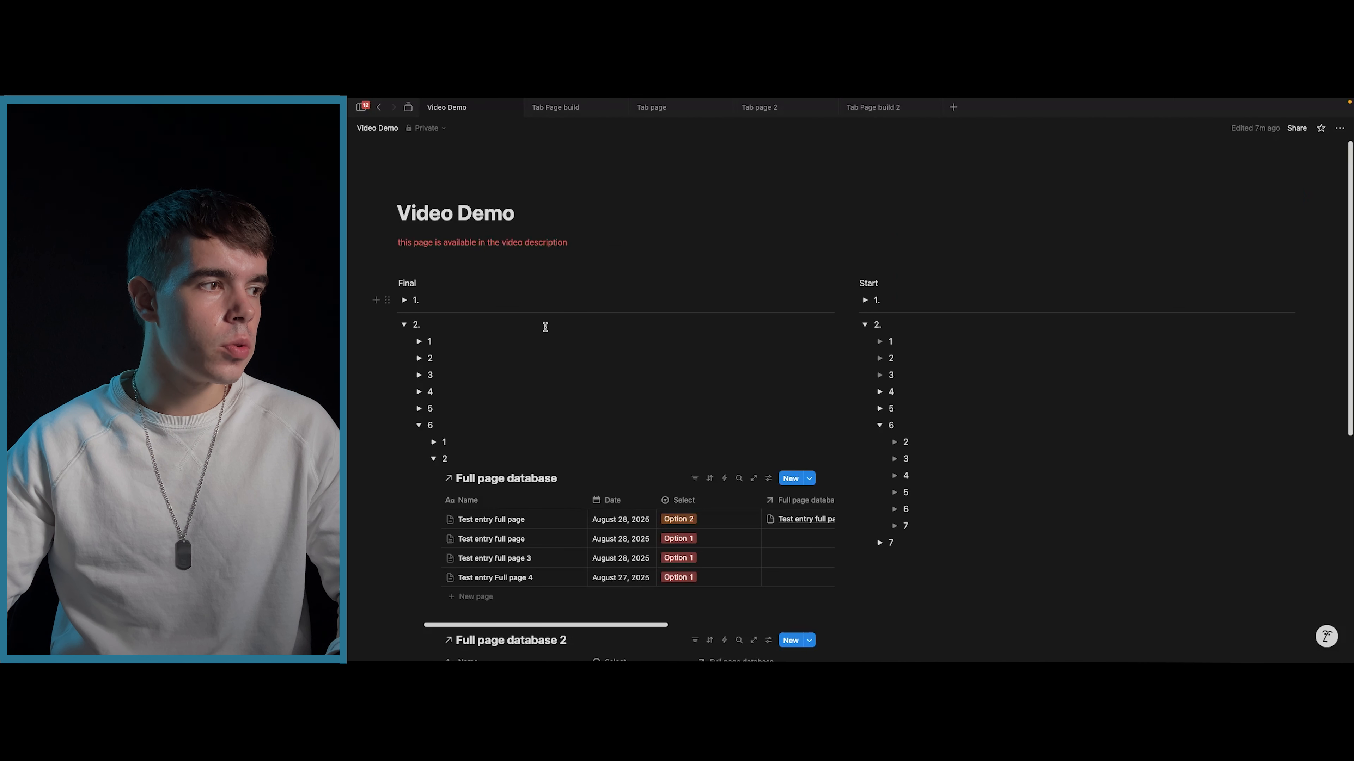
- Insert a linked view of Full page database under nested toggle 2, using its existing Today or Option 1 view
scroll(477, 456, down, 4)
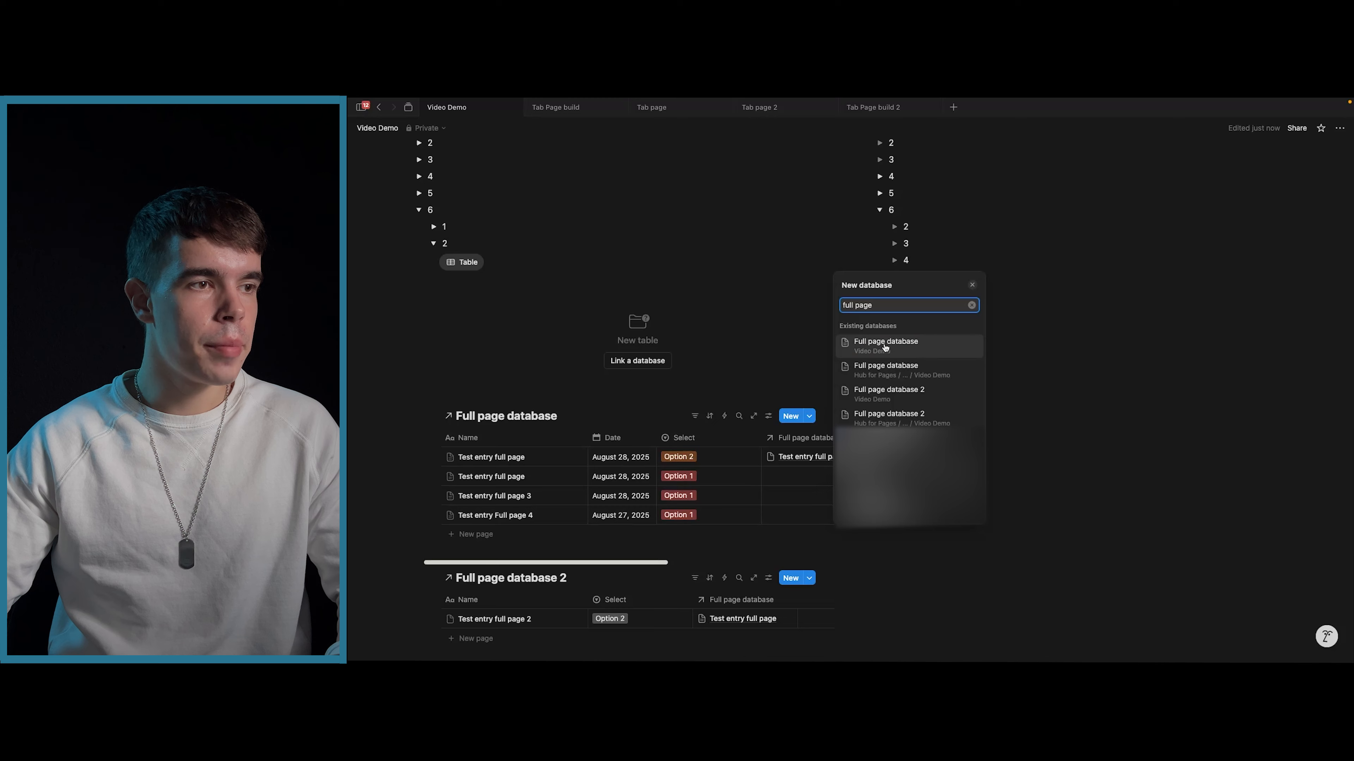
click(888, 346)
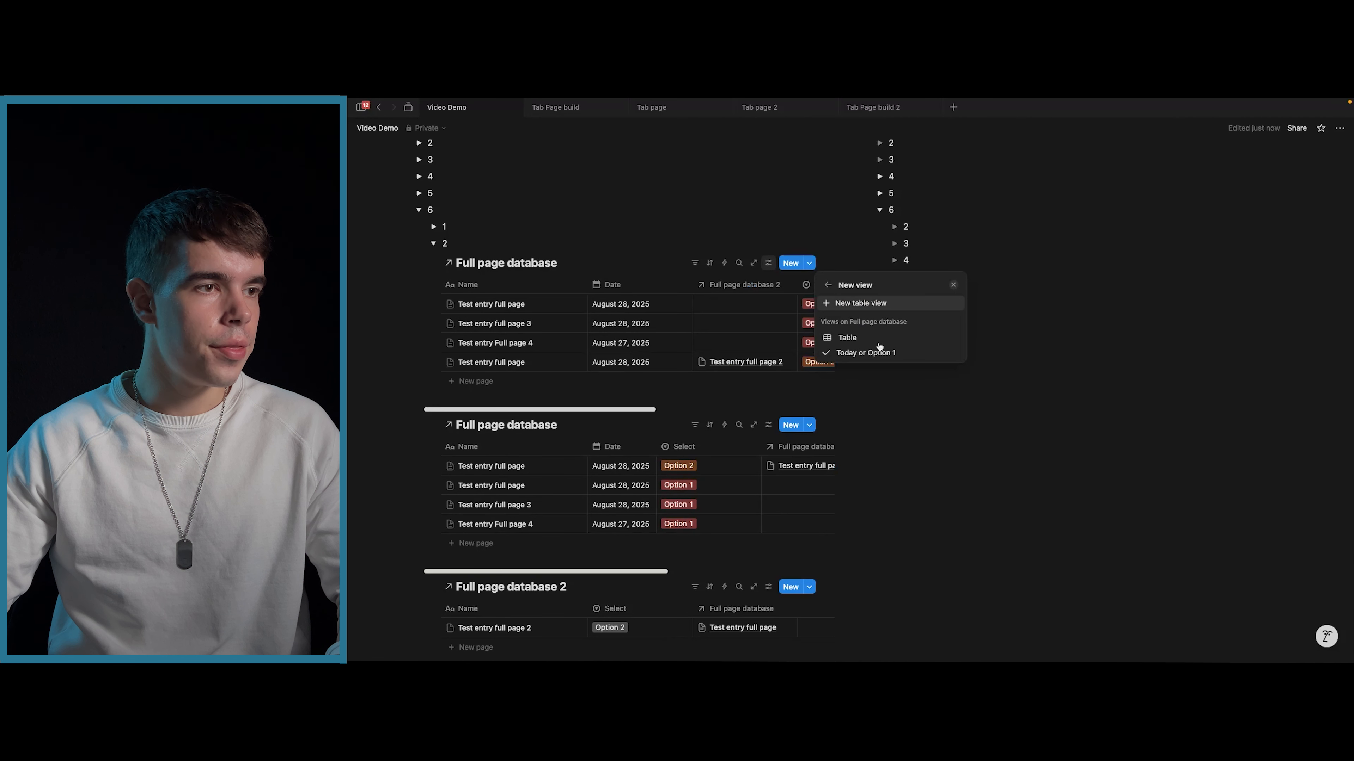
click(857, 353)
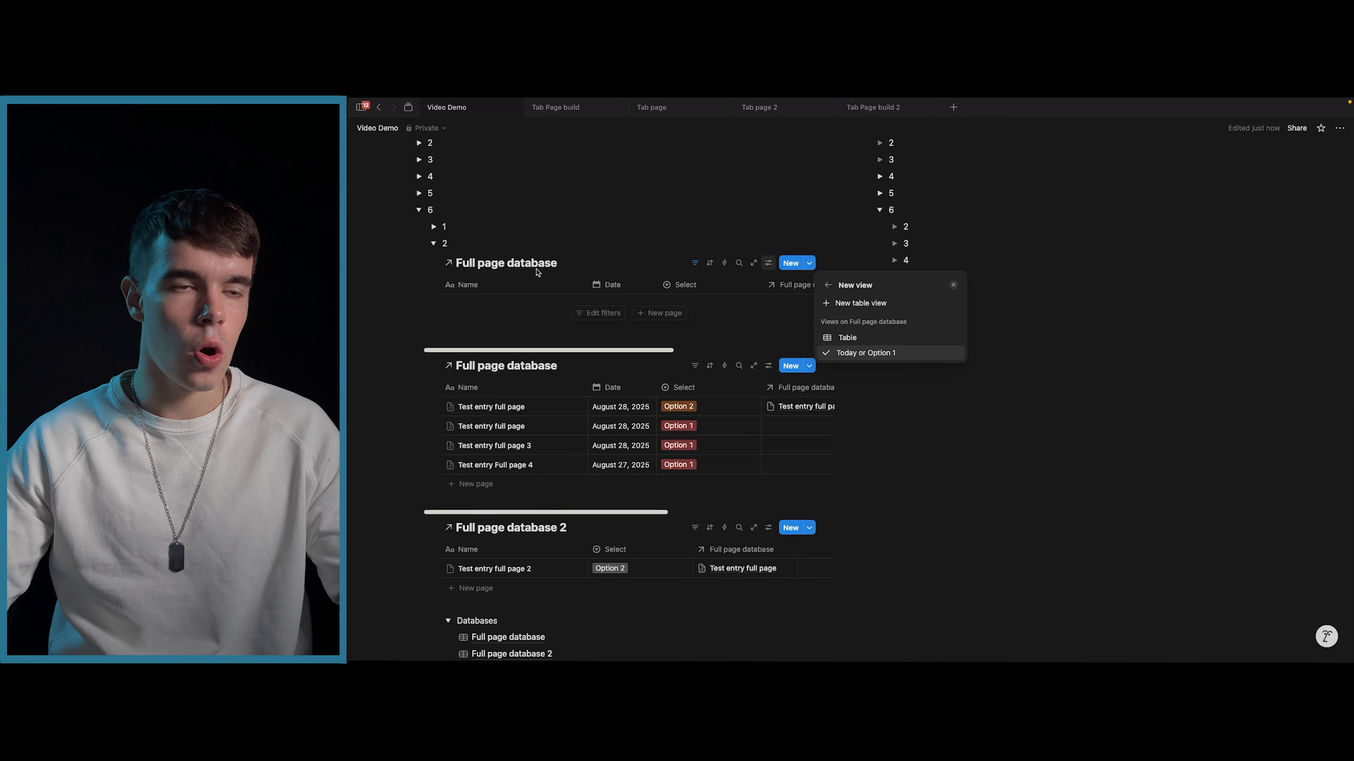
- Delete the newly inserted linked view of Full page database from nested toggle 2
click(440, 260)
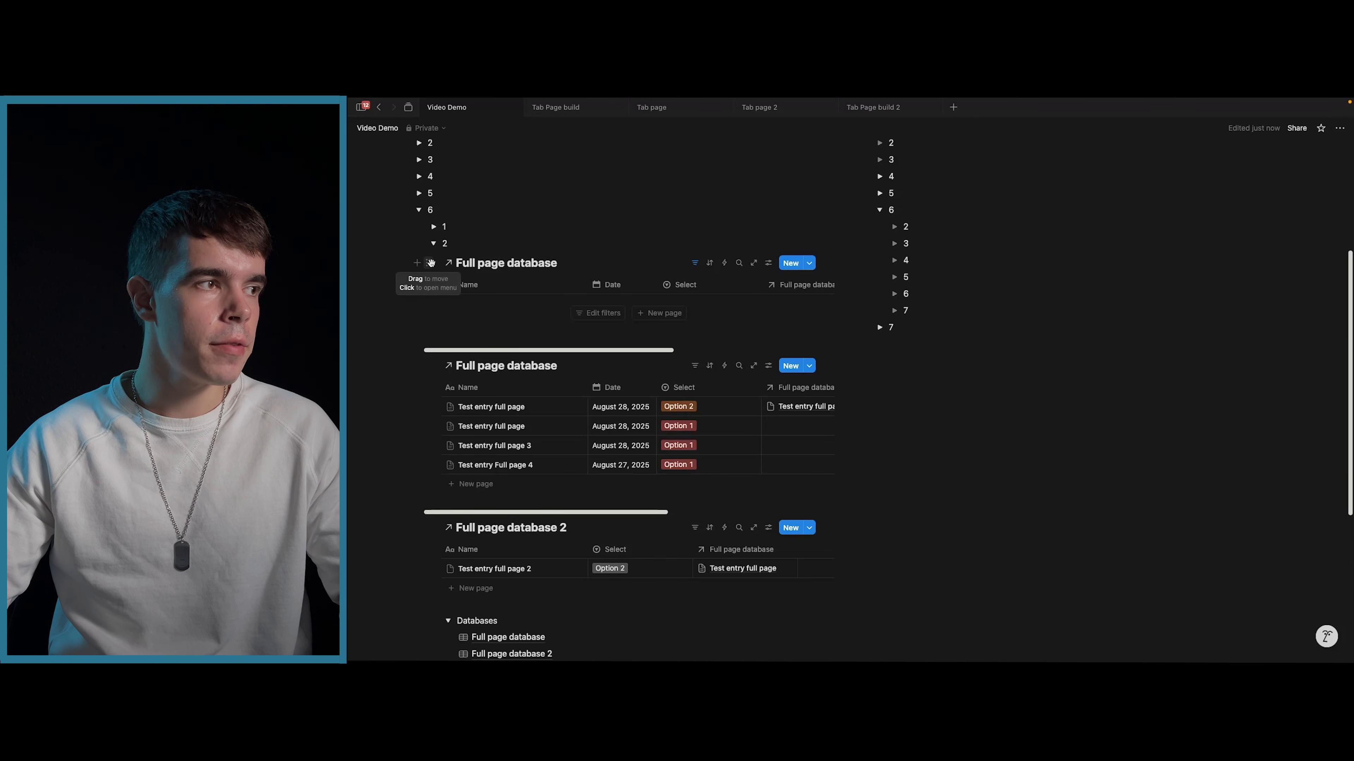
click(427, 262)
click(468, 364)
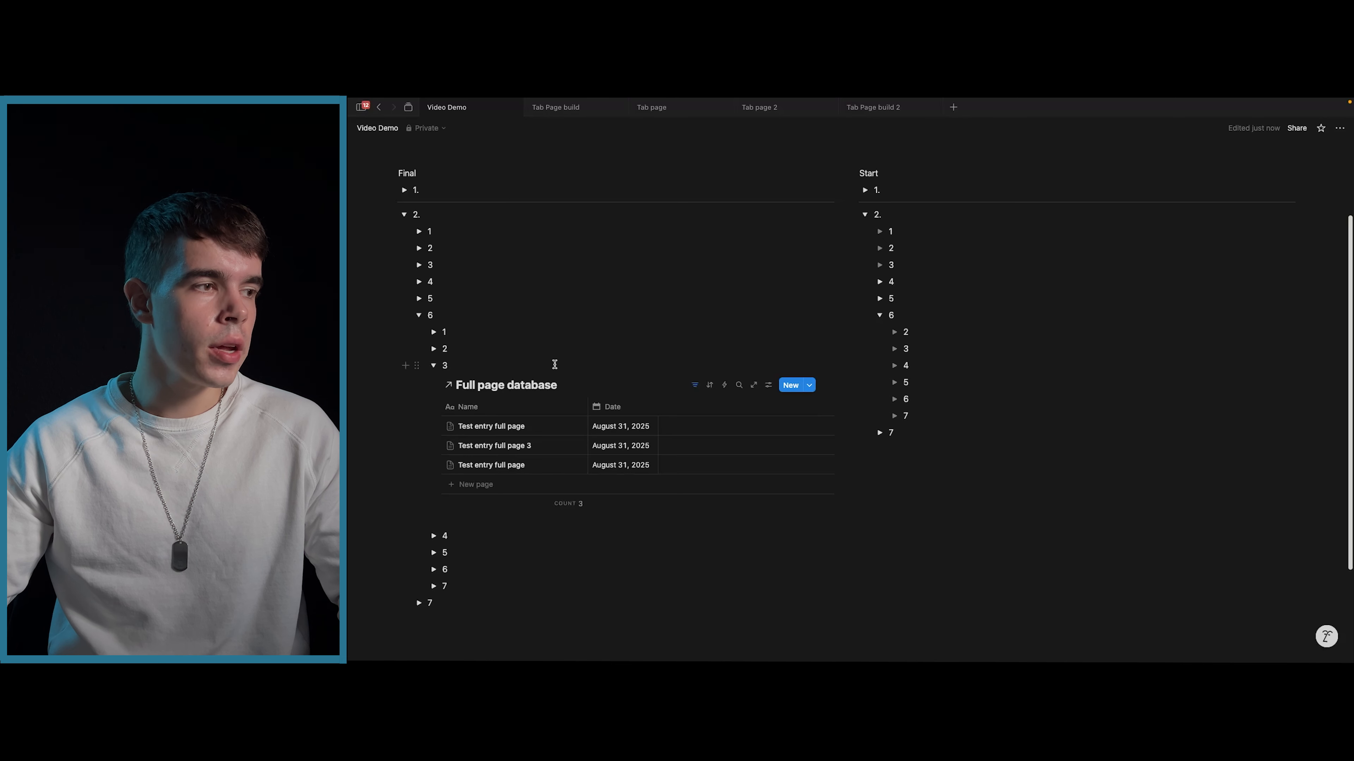
- Set the Name column's calculation to None in the Full page database under nested toggle 3
click(538, 411)
mouse_move(514, 478)
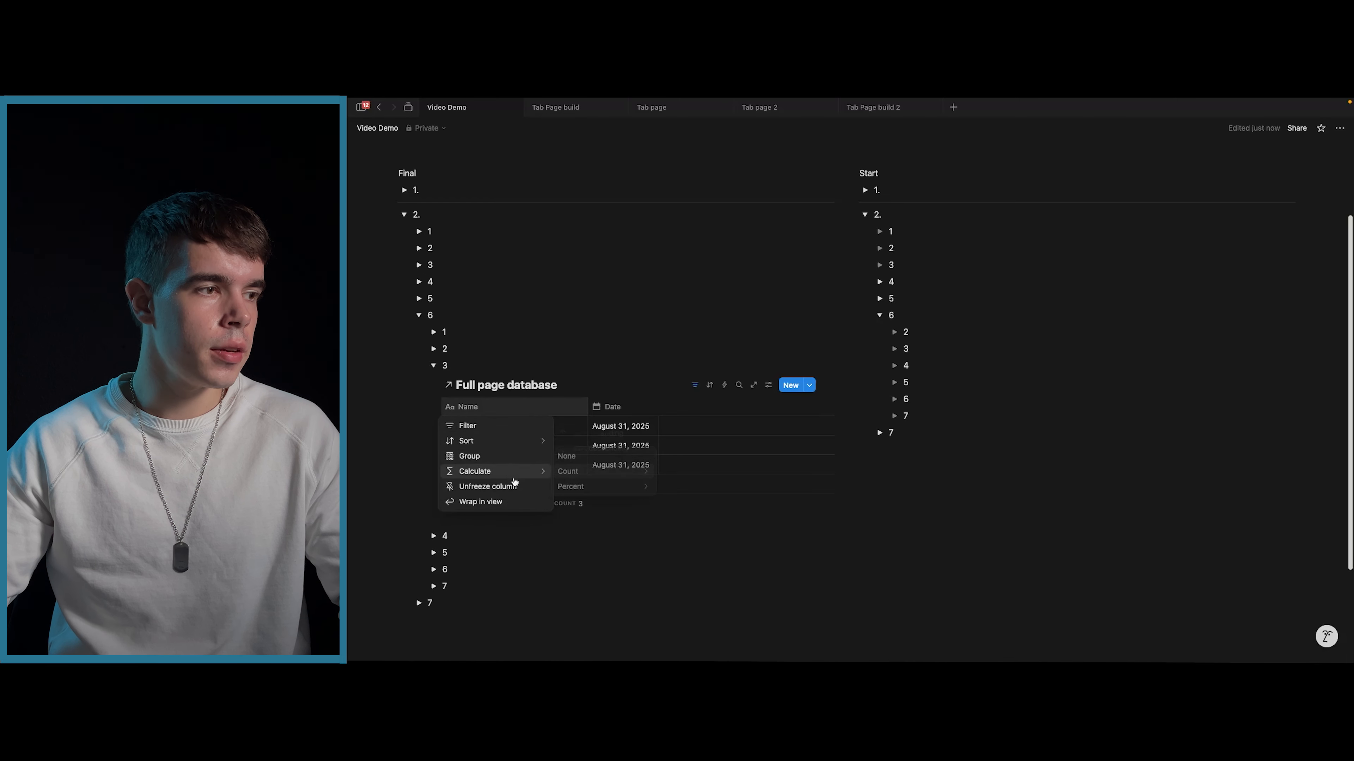
click(566, 456)
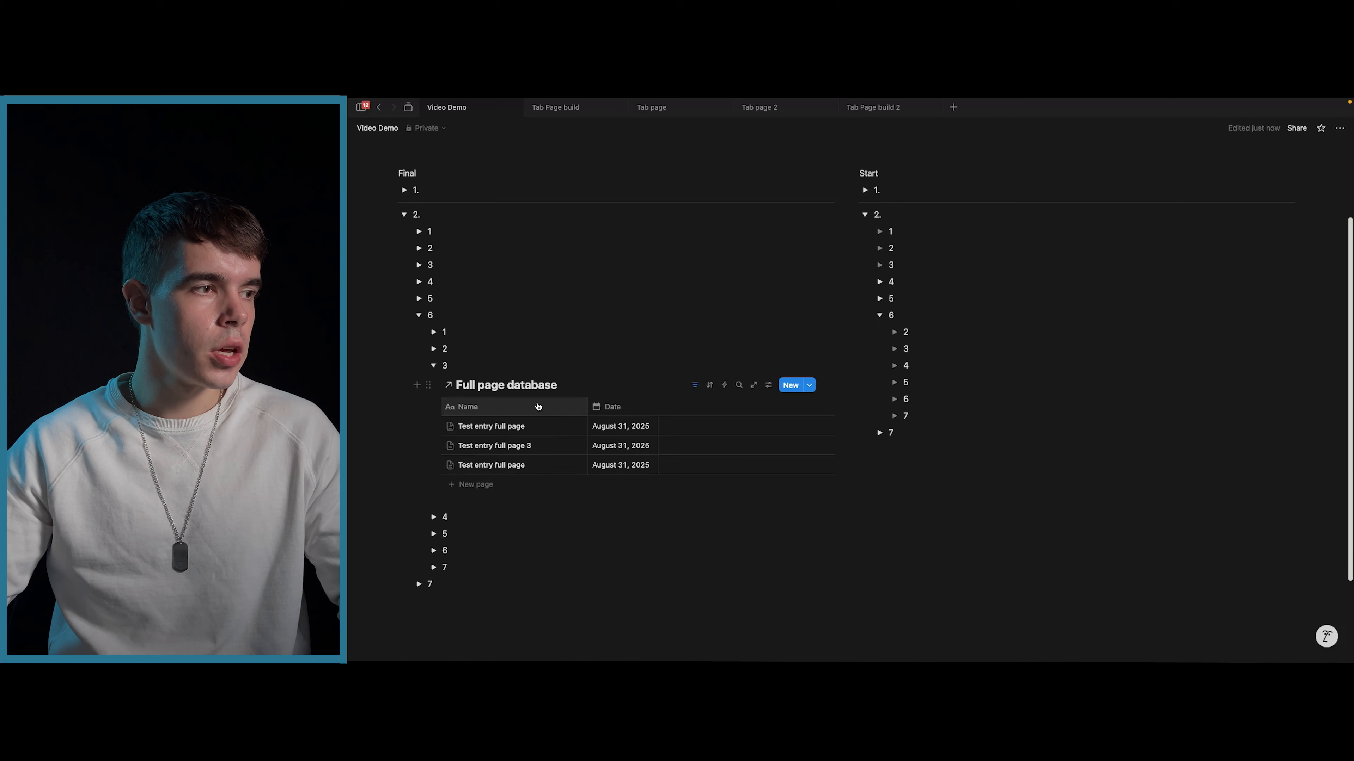
- Set the Name column's calculation to Count all in the Full page database under nested toggle 3
click(546, 411)
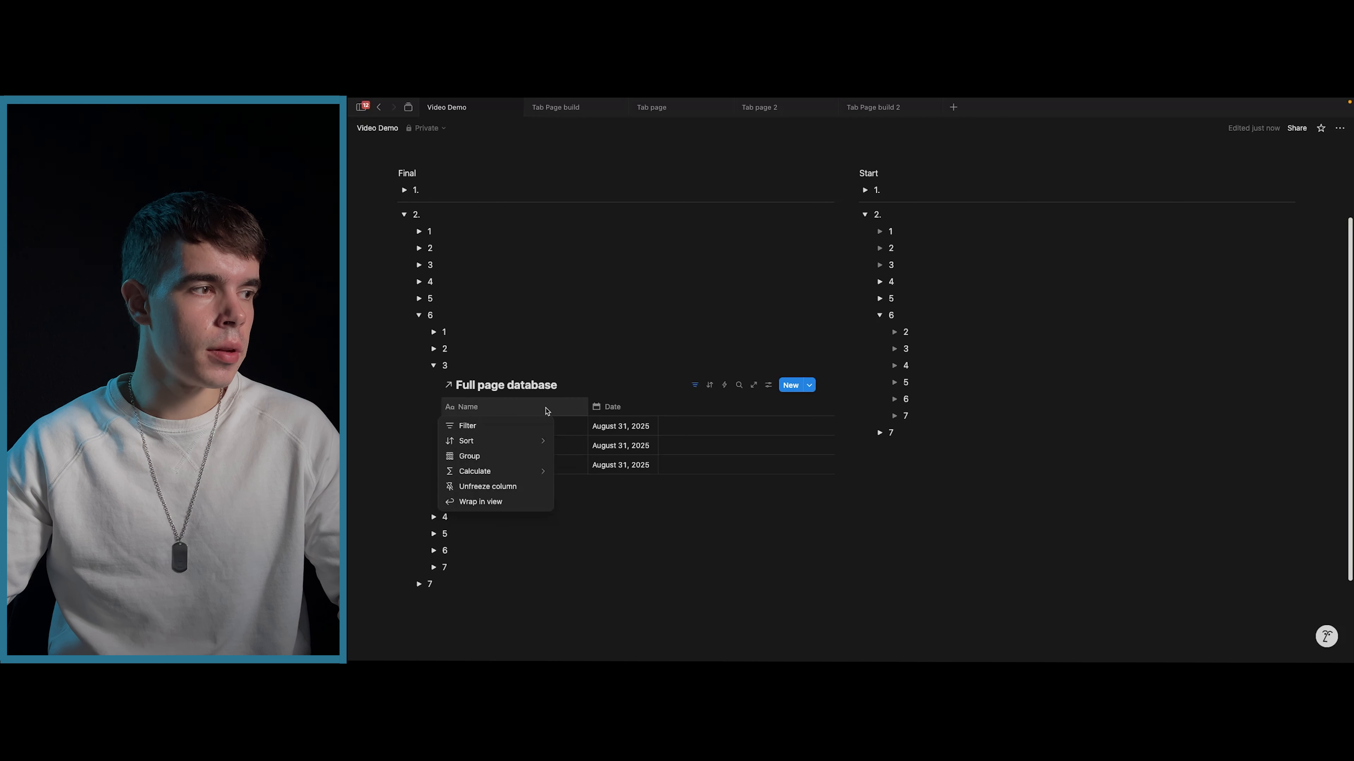
mouse_move(485, 471)
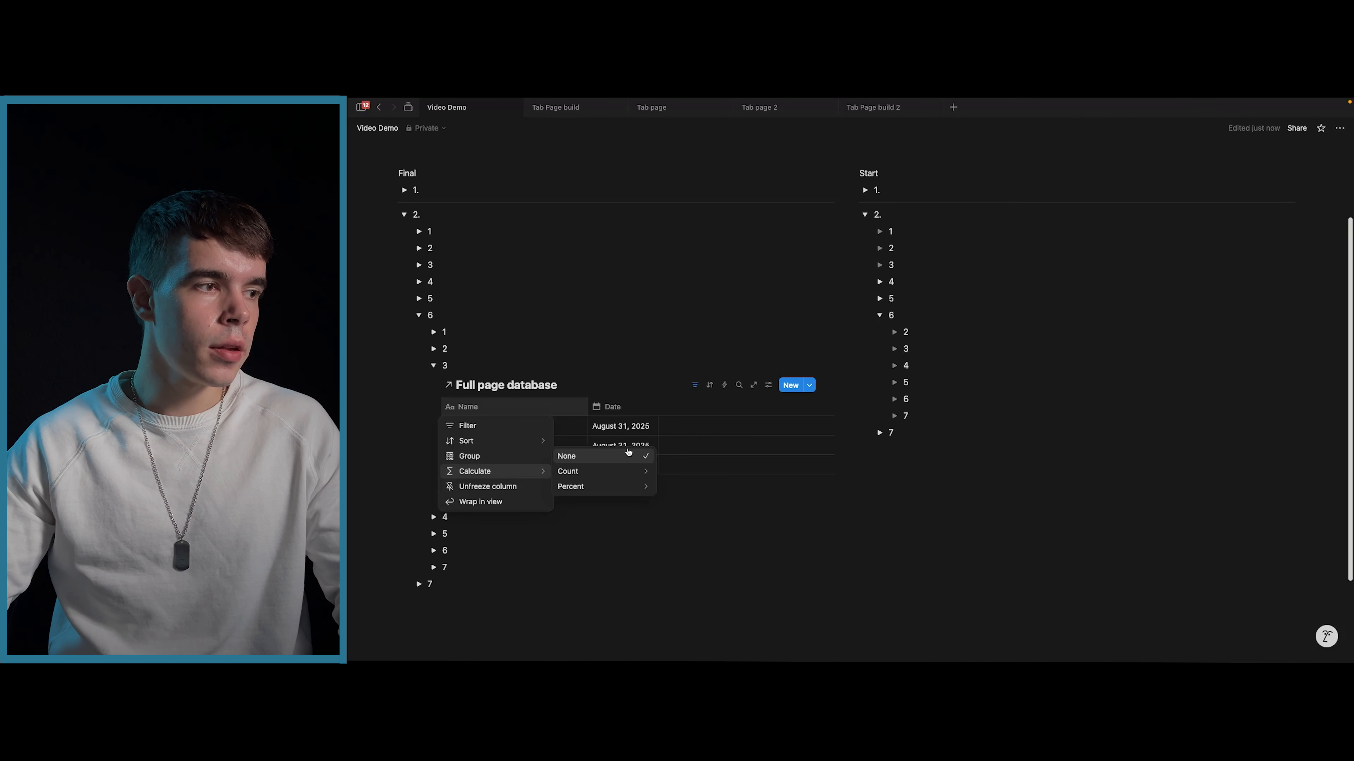
mouse_move(607, 472)
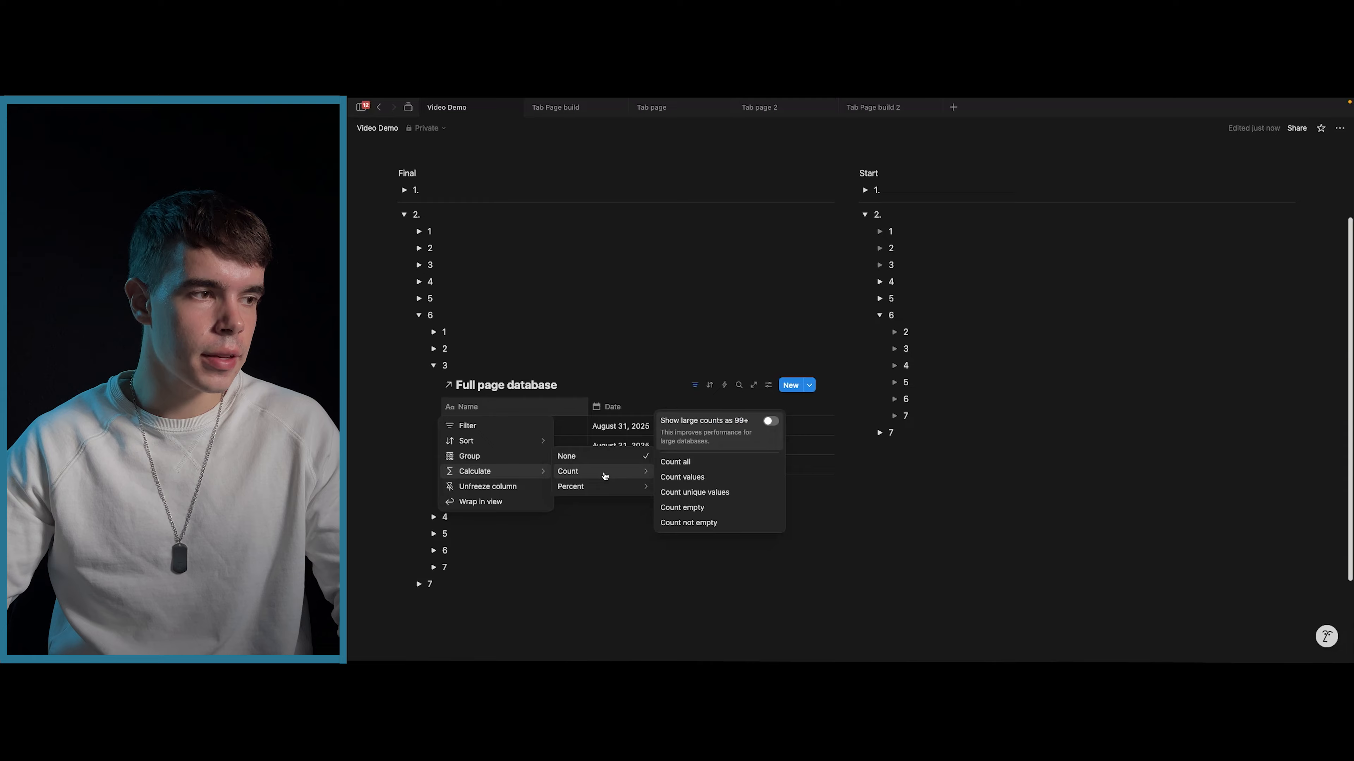
click(675, 461)
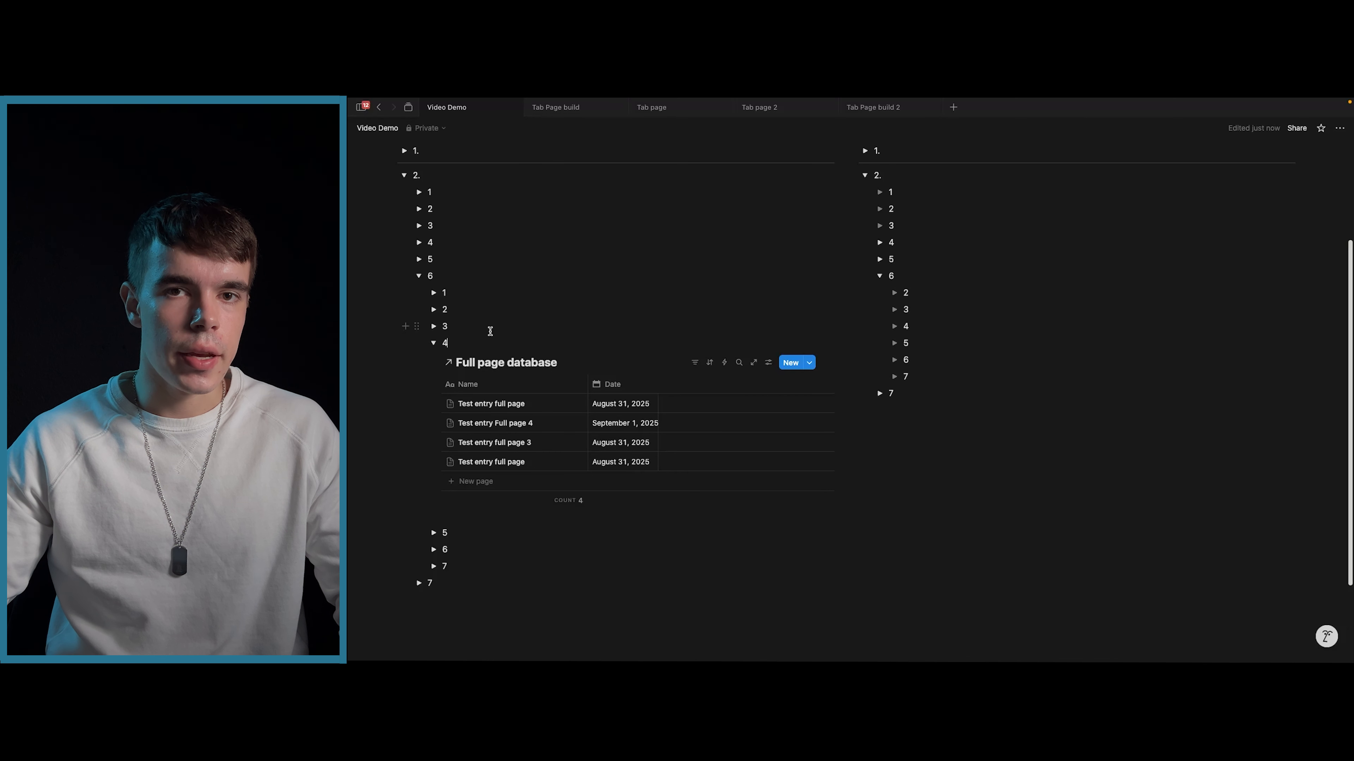
- Open the default Full Page template of the database under nested toggle 4 for editing, view its content and close it
click(809, 363)
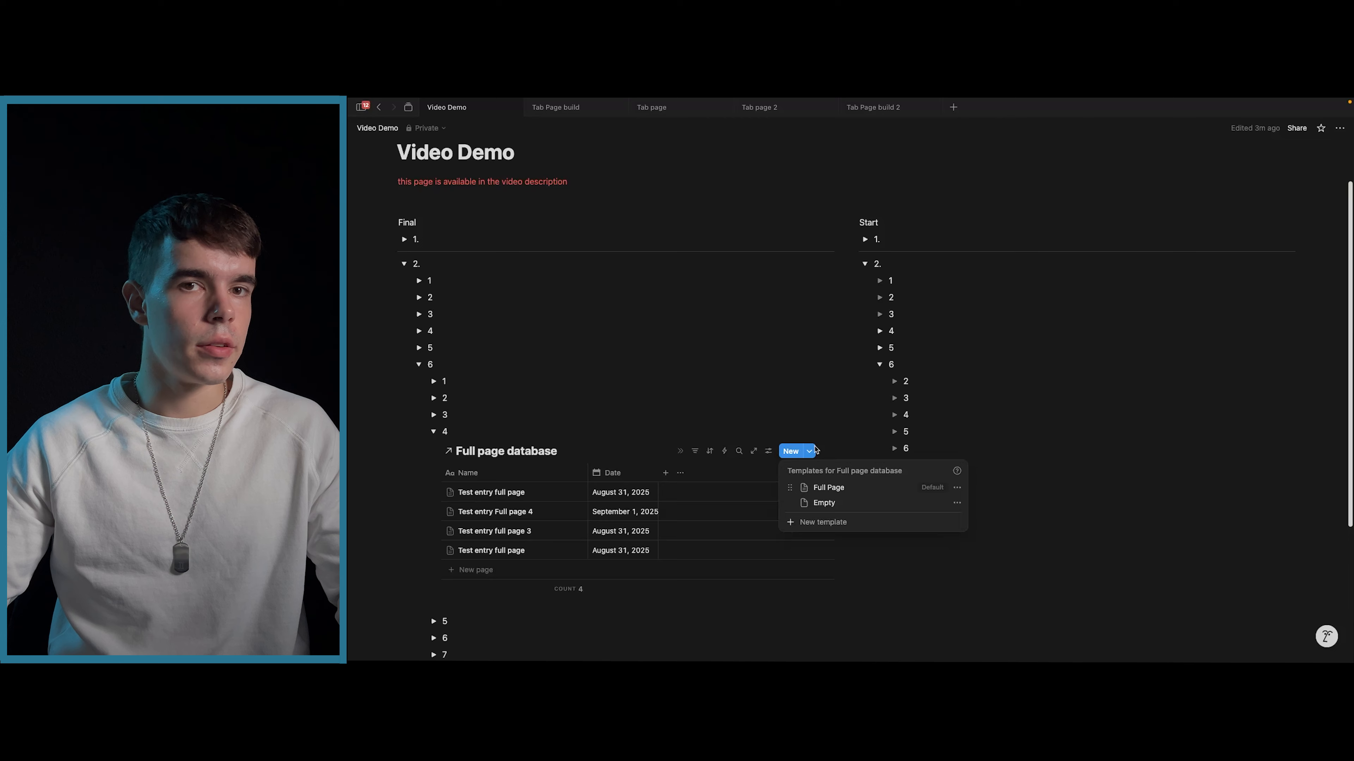
click(956, 487)
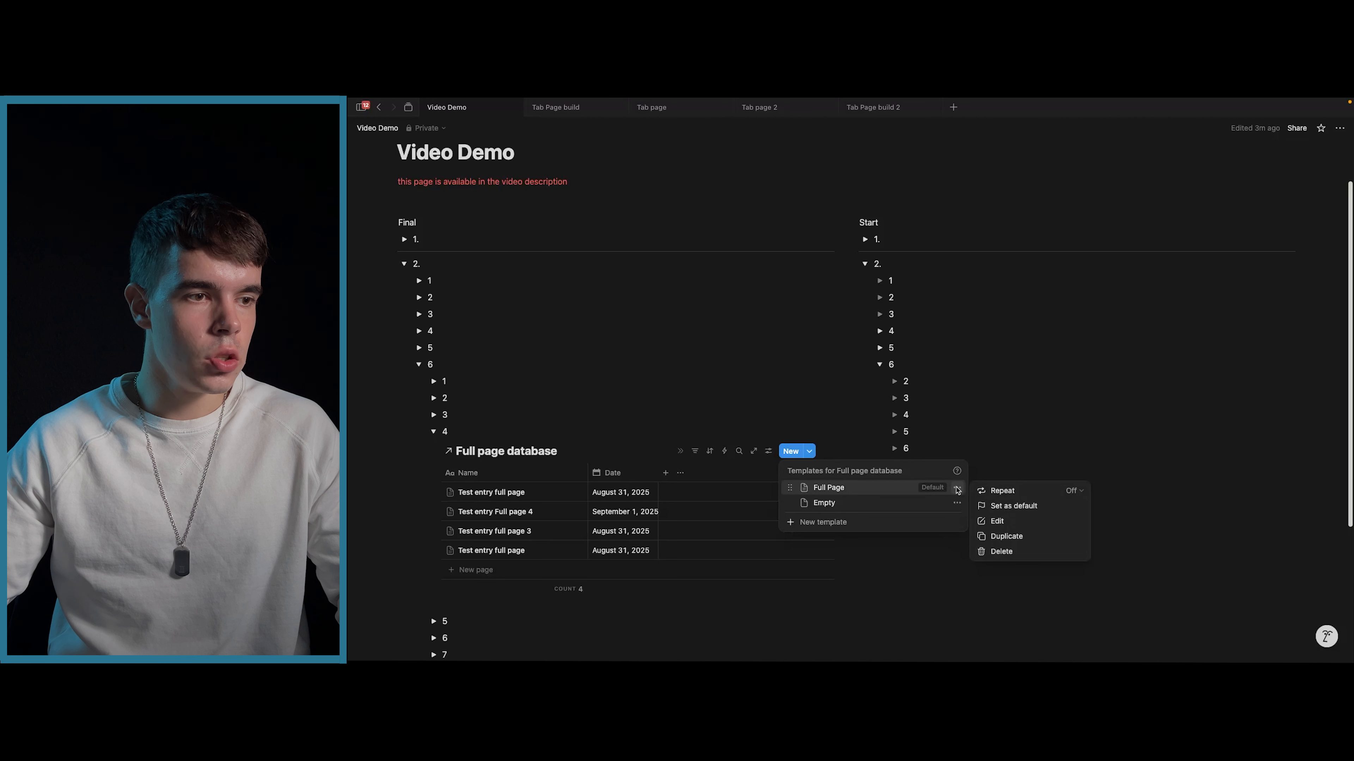
click(975, 513)
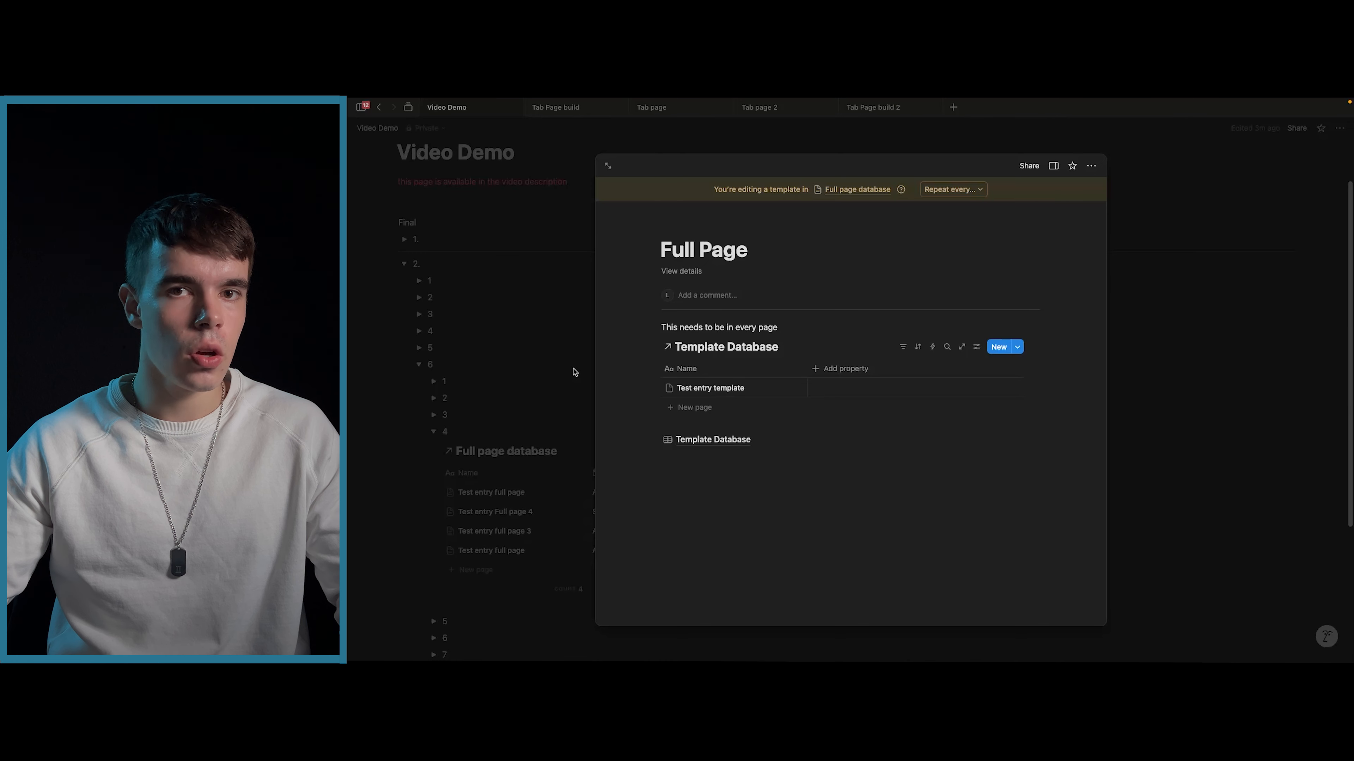
click(574, 427)
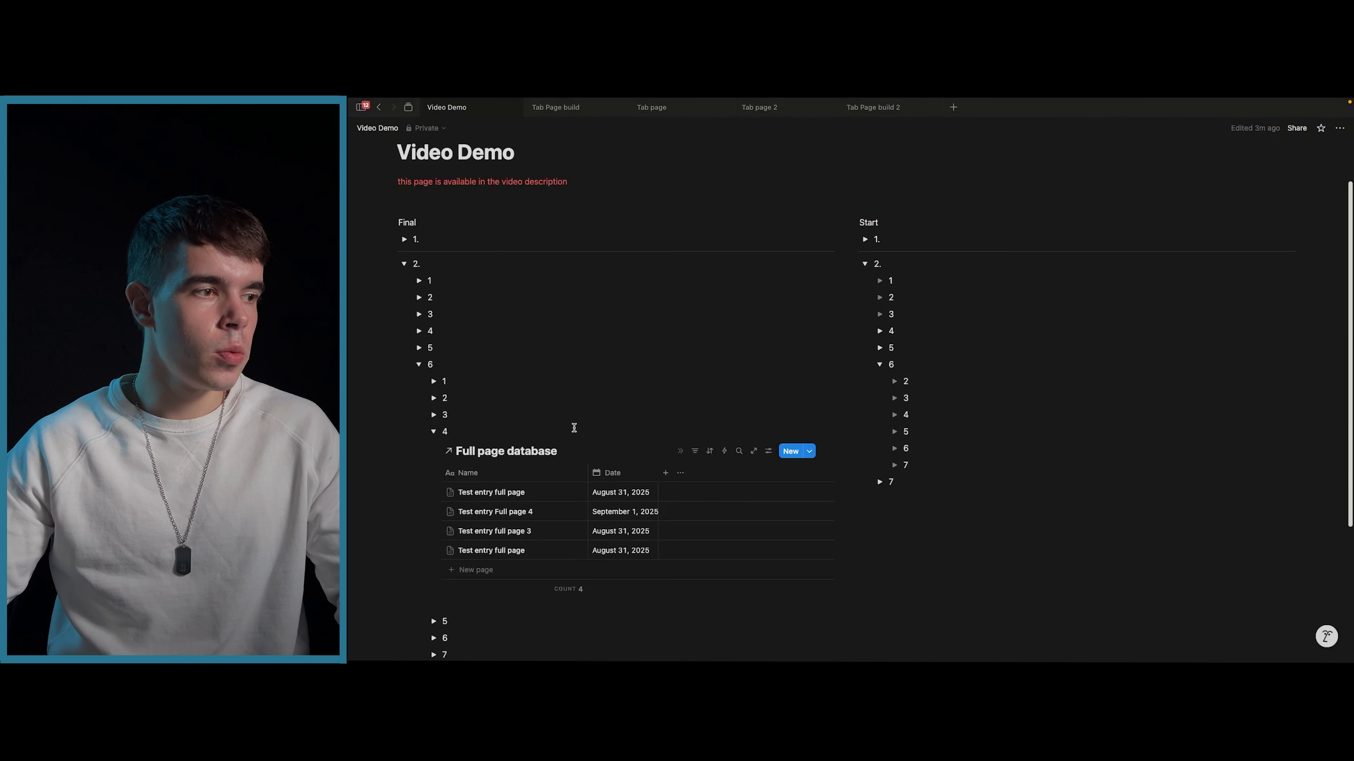
- Reopen the template list of the Full page database under nested toggle 4
scroll(580, 429, down, 1)
click(809, 431)
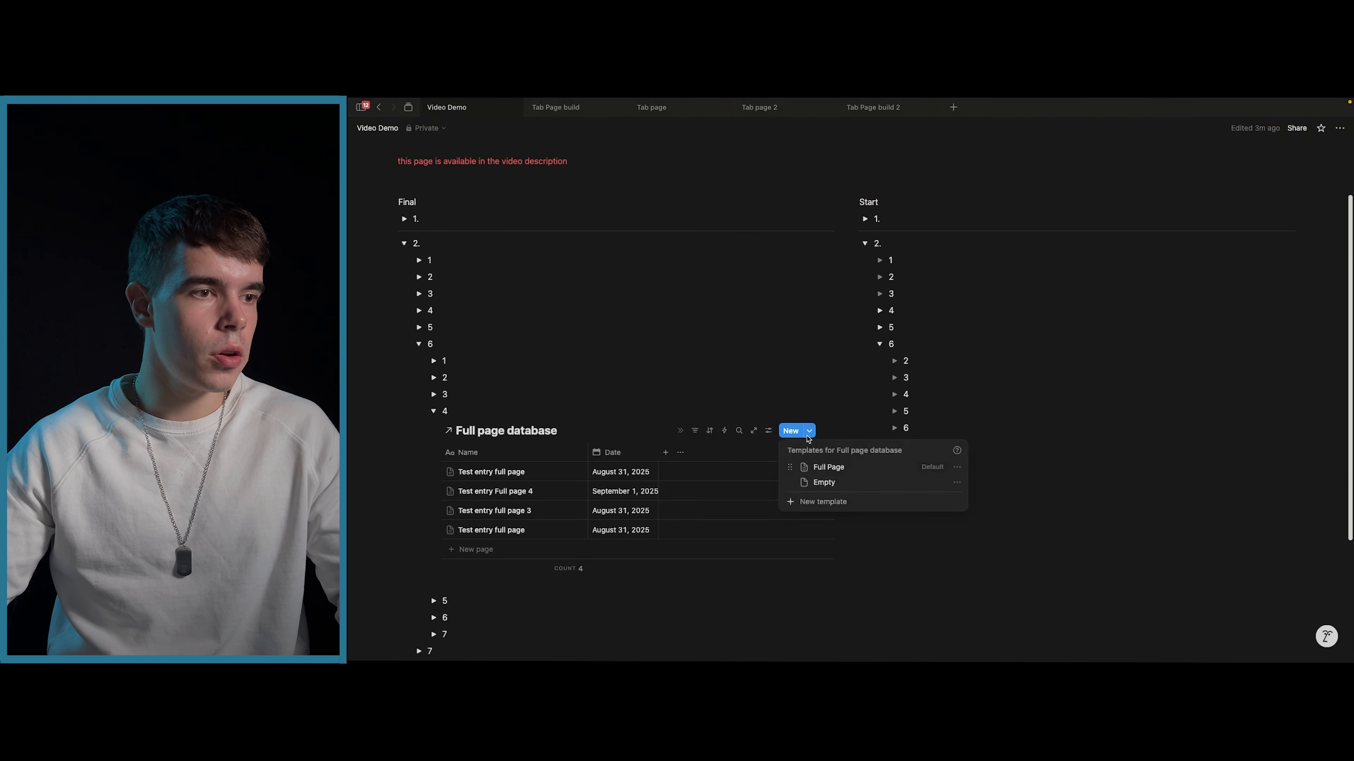
- Open the Full Page template of Full page database for editing to view its contents, and close it
click(957, 467)
click(983, 497)
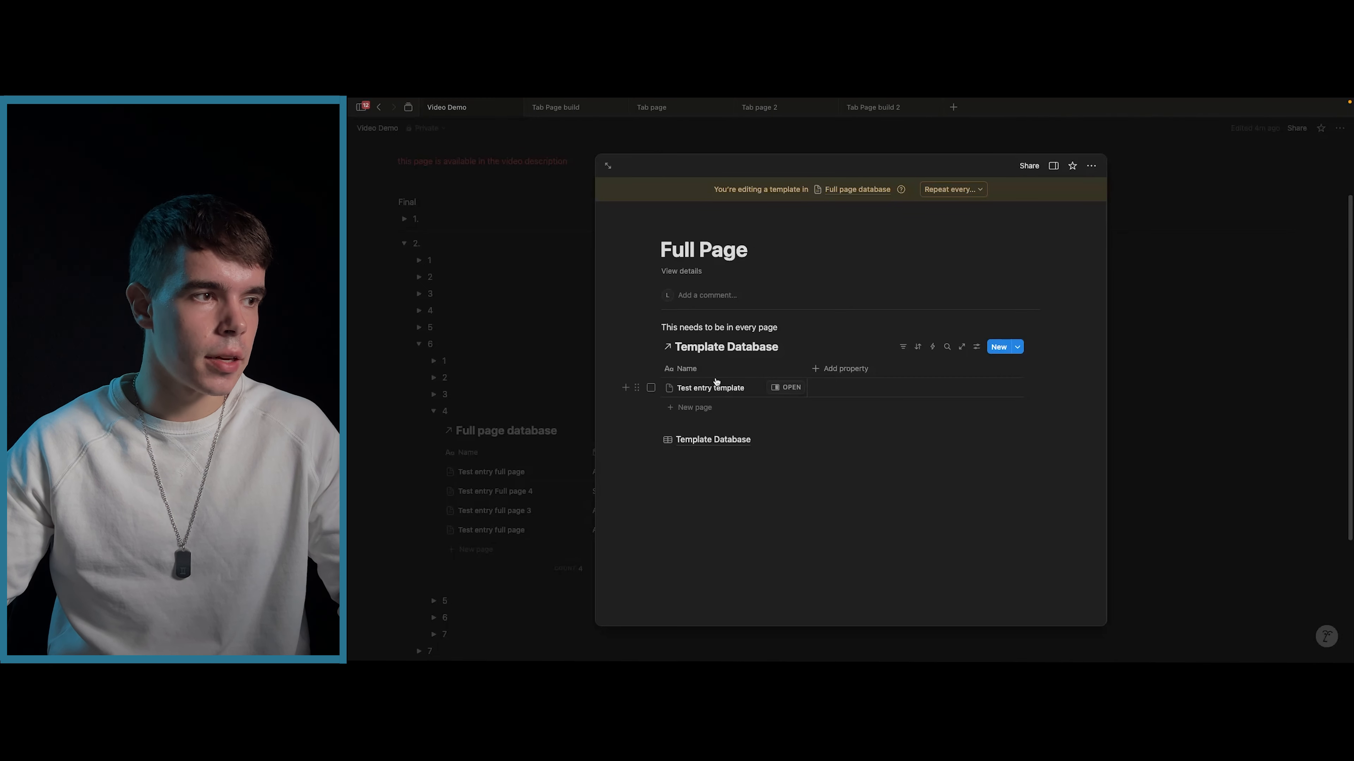
click(547, 374)
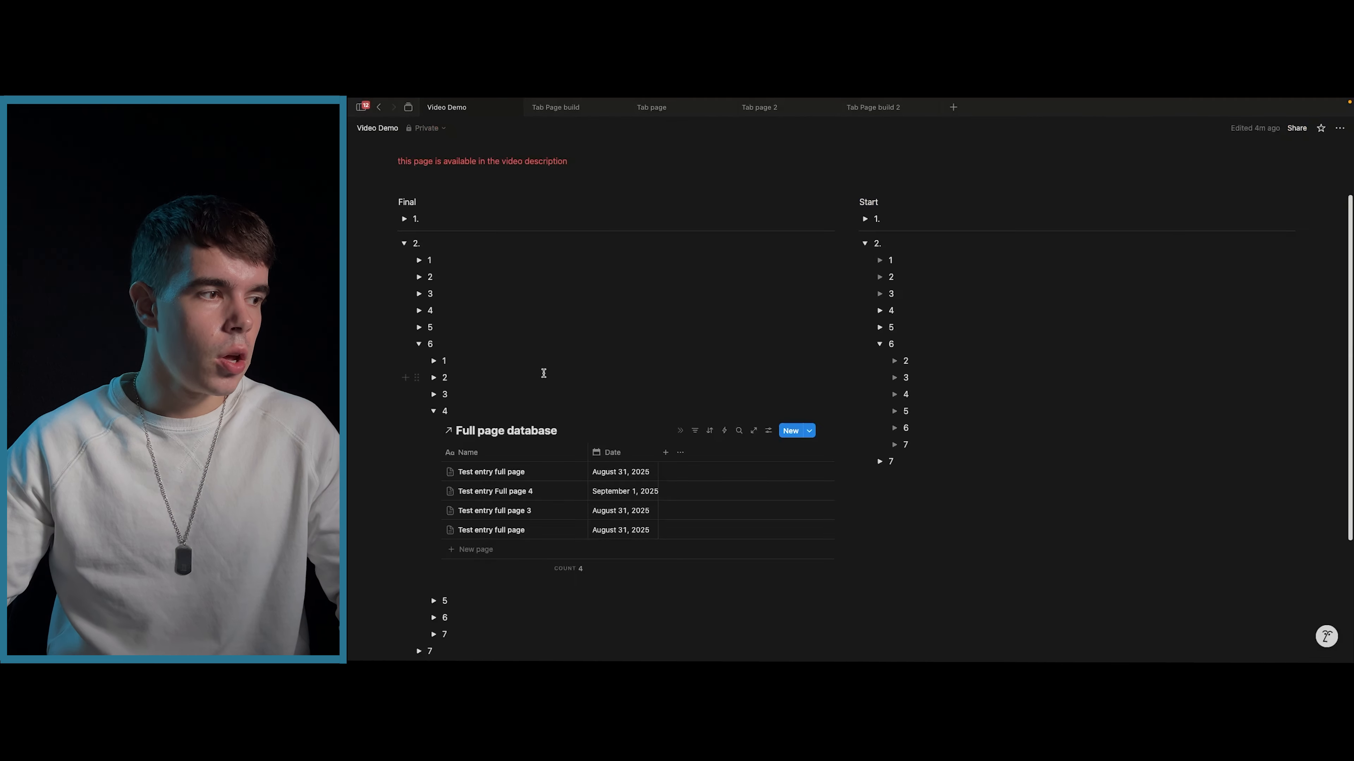
- Add a new entry to Full page database with the default template and view it in side peek
click(475, 550)
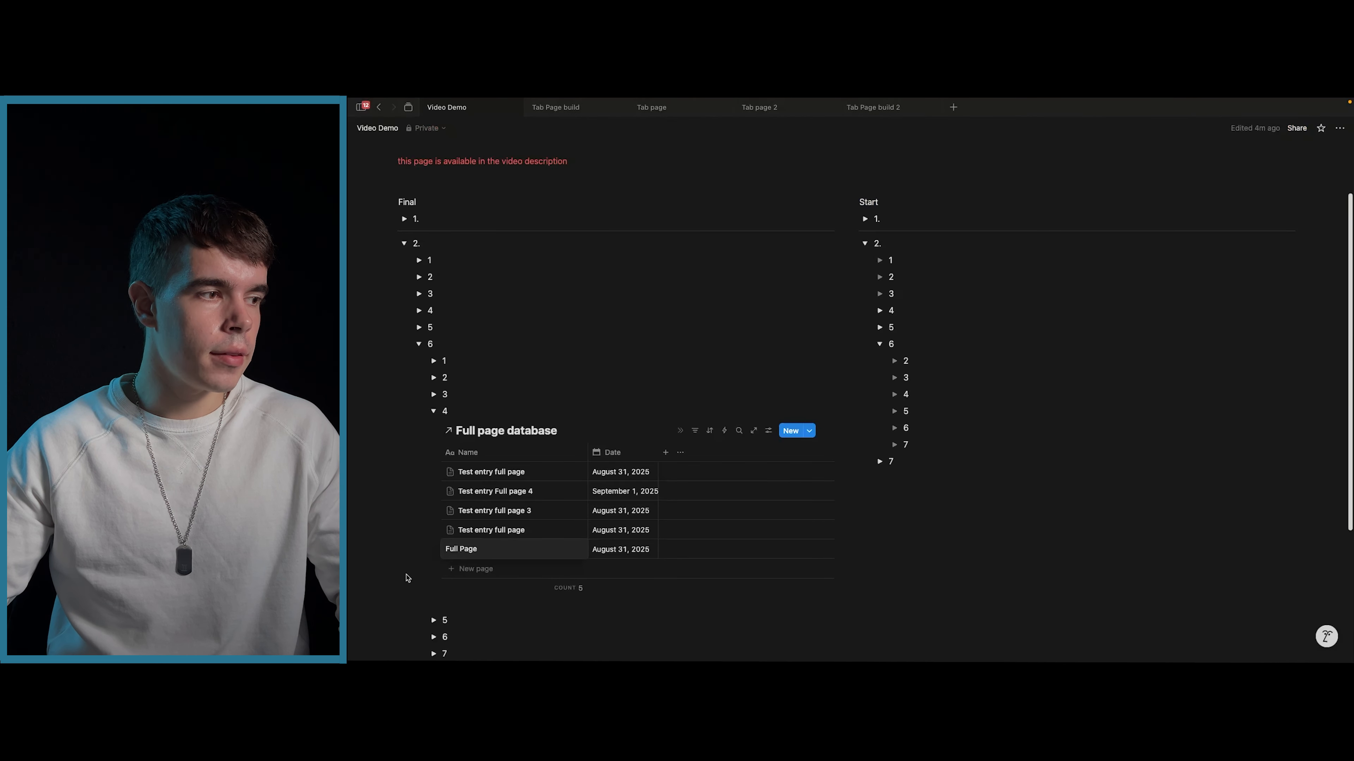
click(566, 549)
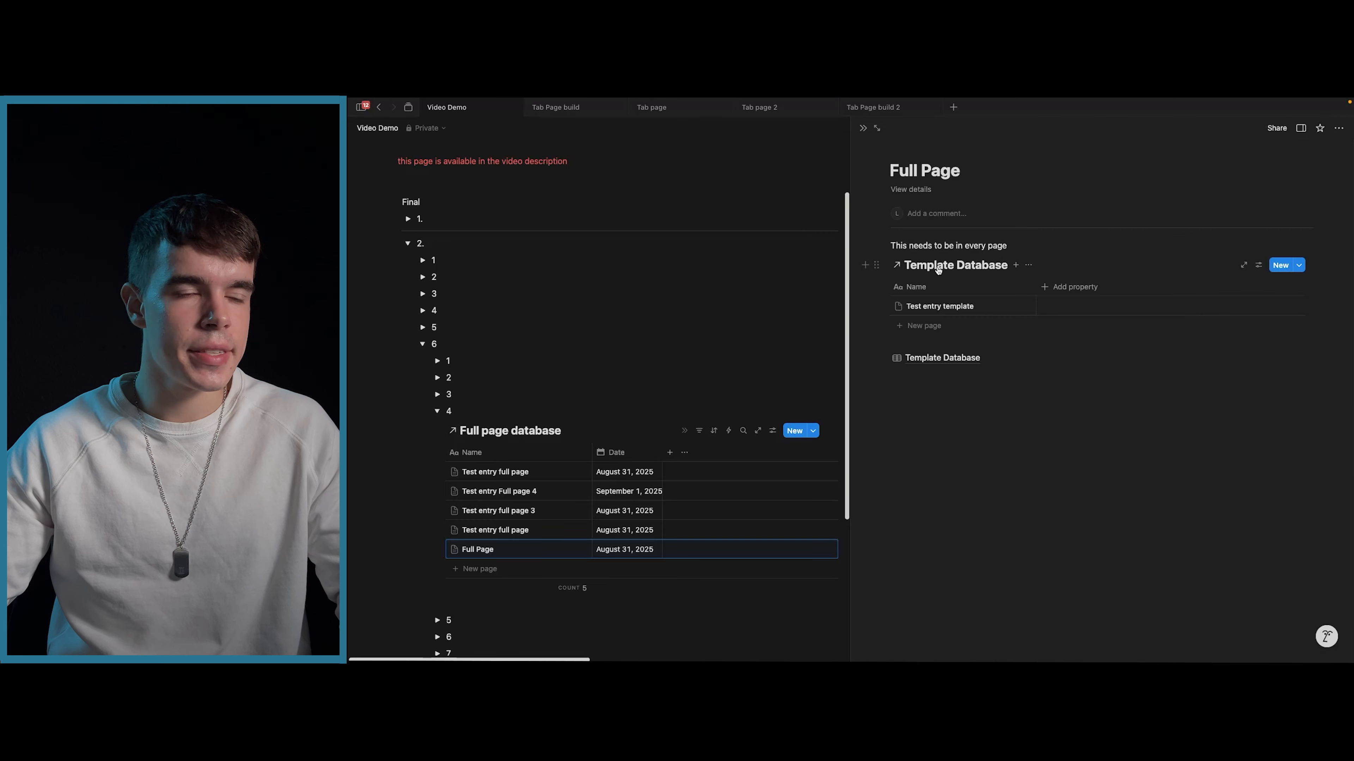
click(863, 128)
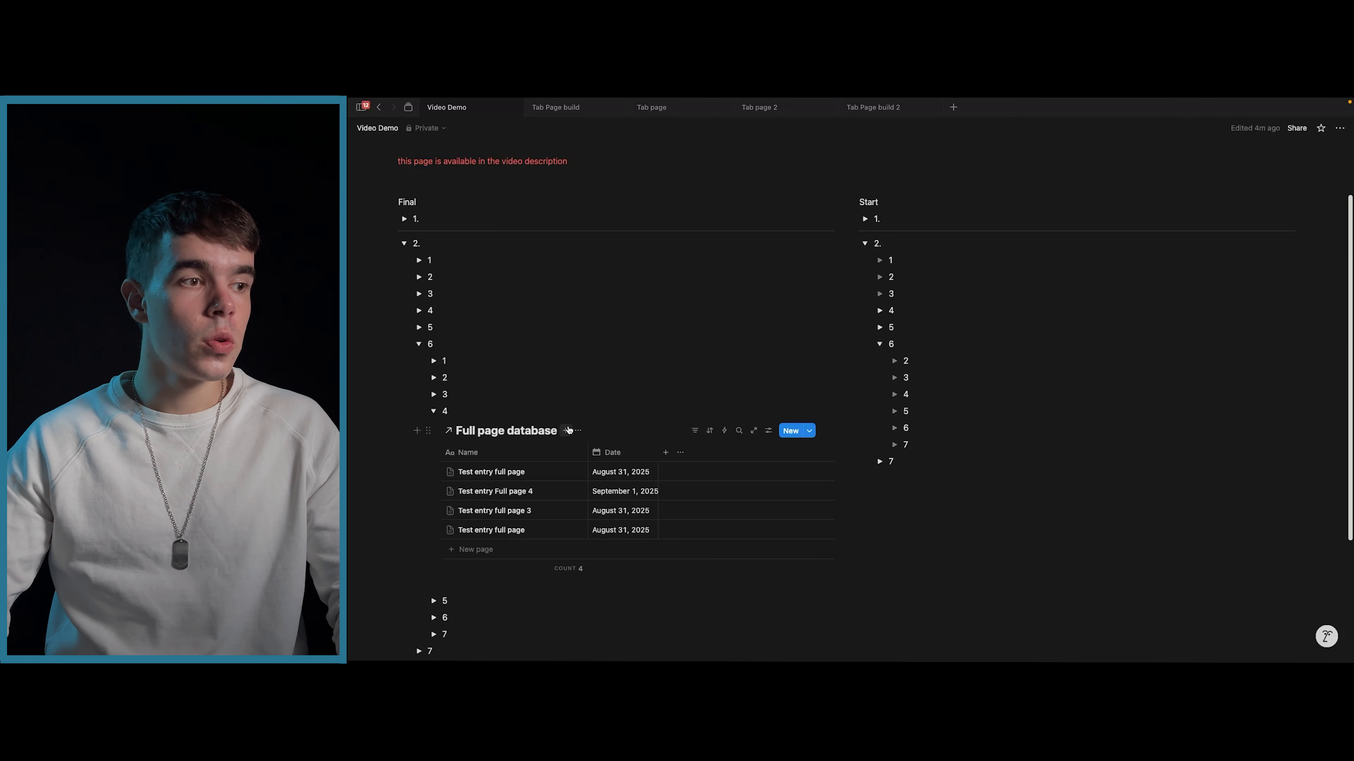
- Open the Full Page template for editing, show its property details, and close it
click(809, 430)
click(956, 467)
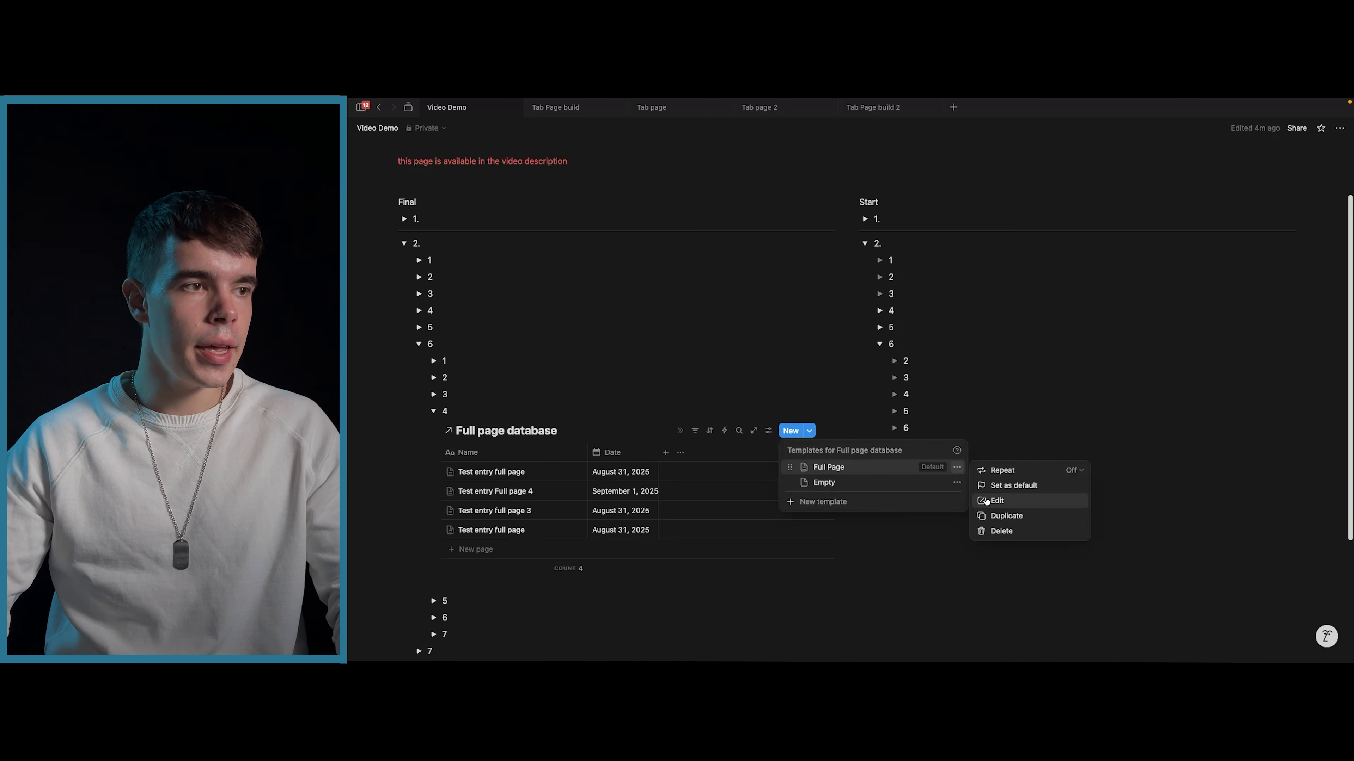
click(985, 499)
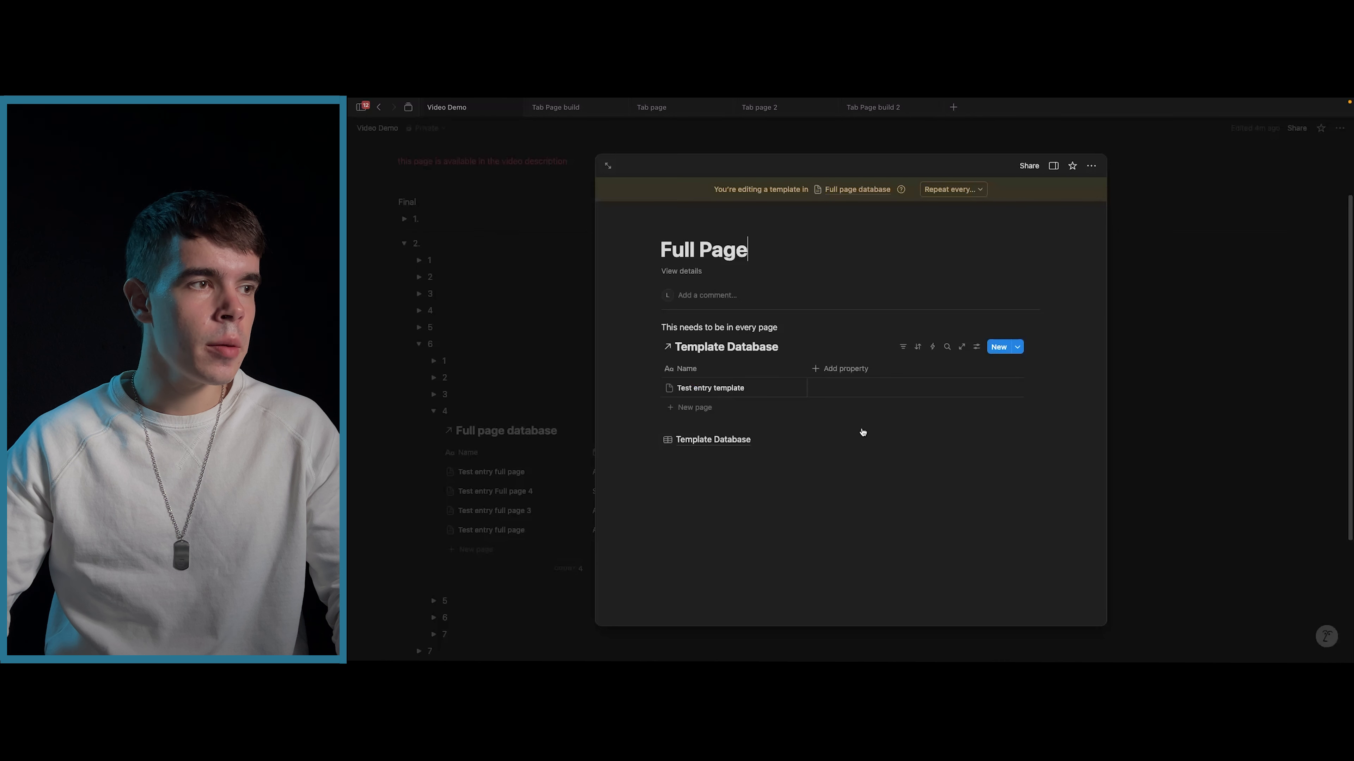
click(683, 275)
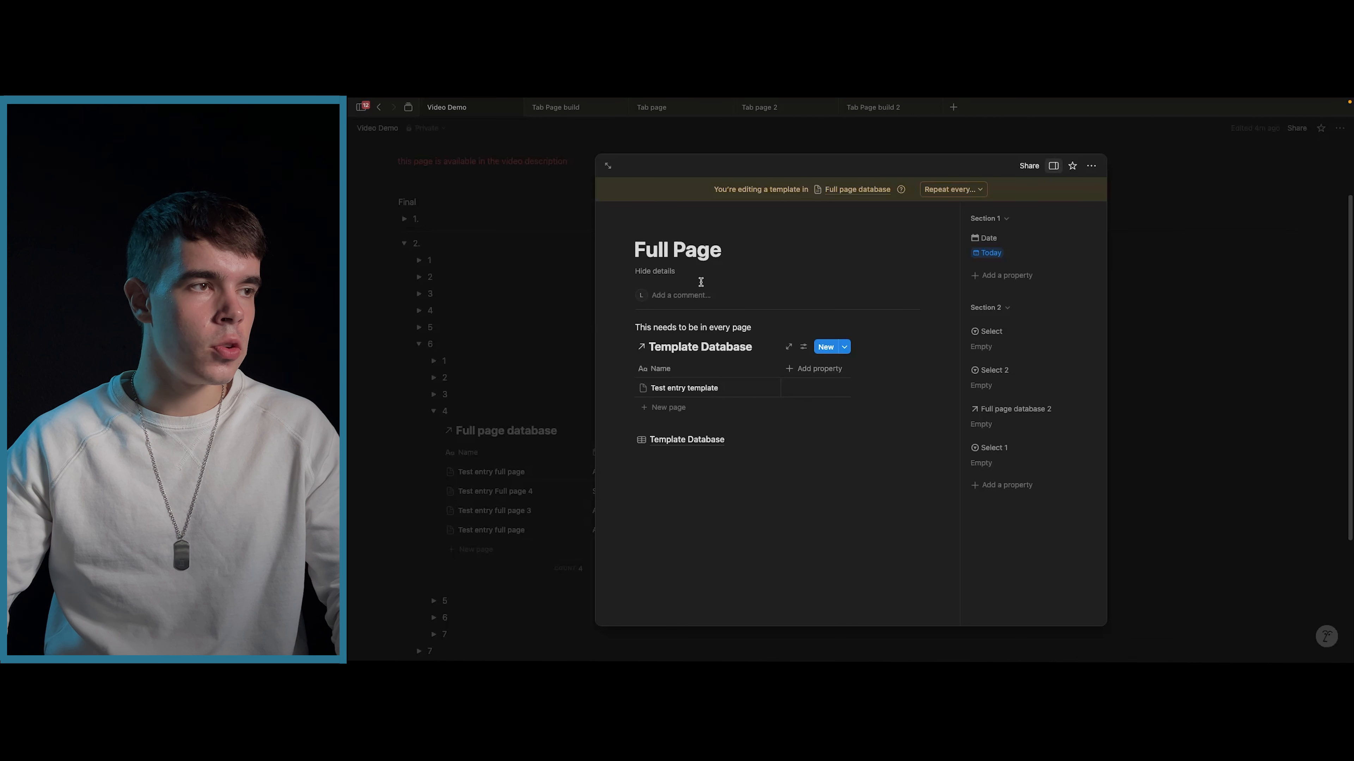
click(537, 263)
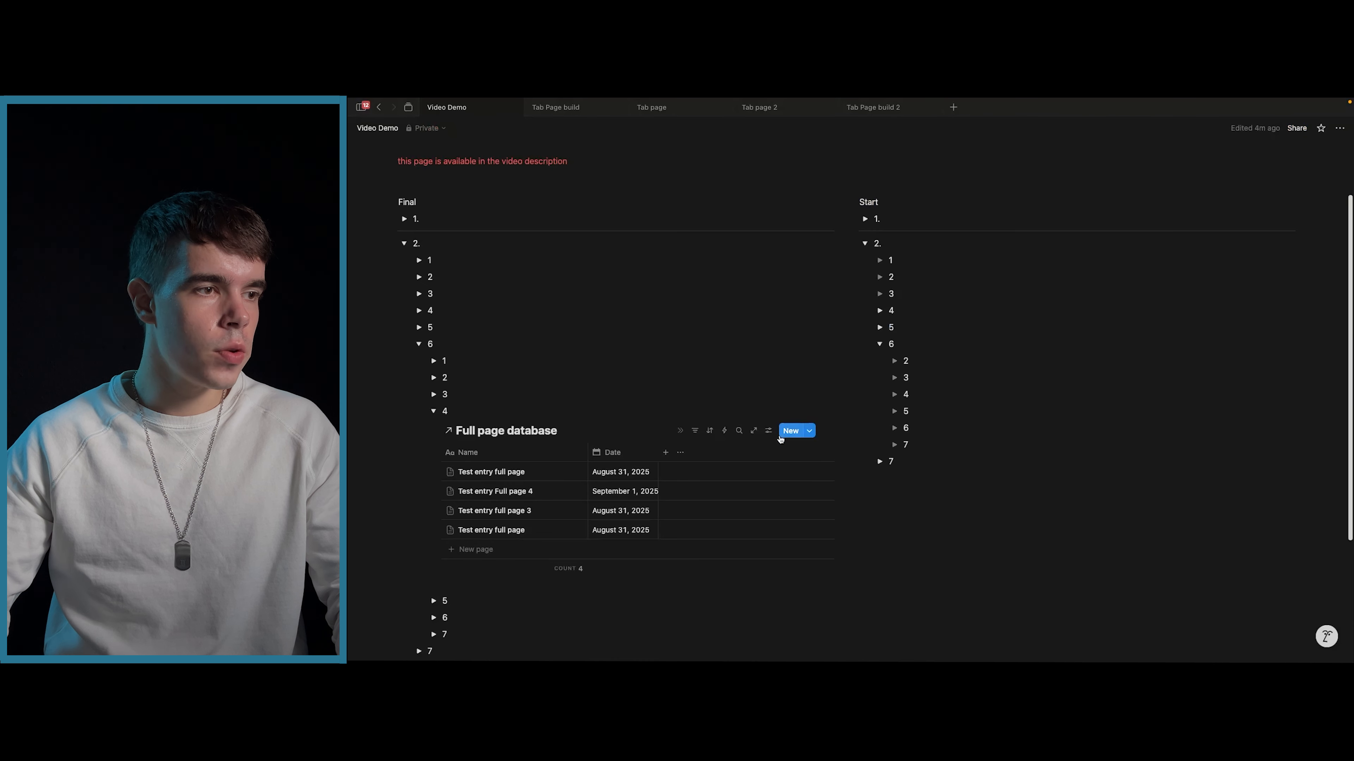
- Create a Full page database entry from the default template with its details shown, and delete that test entry
click(791, 432)
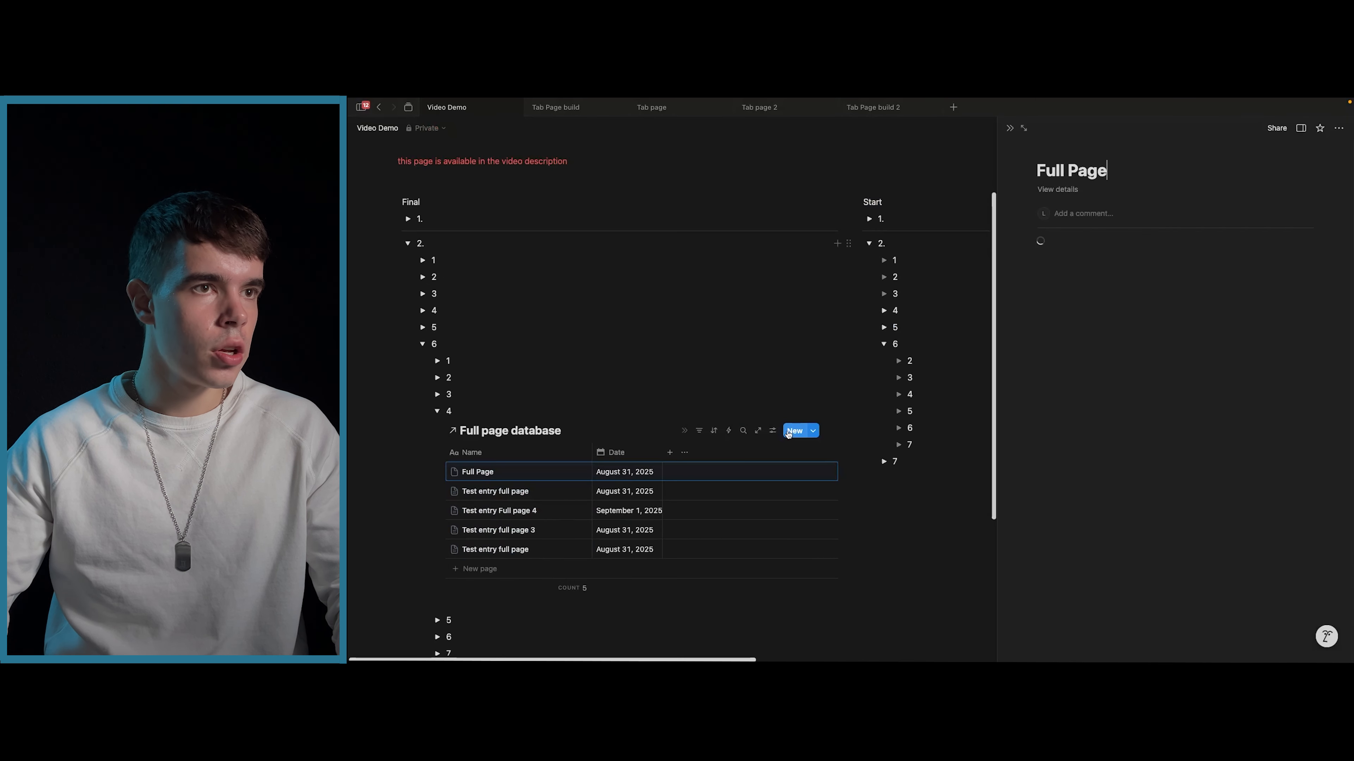
click(1057, 190)
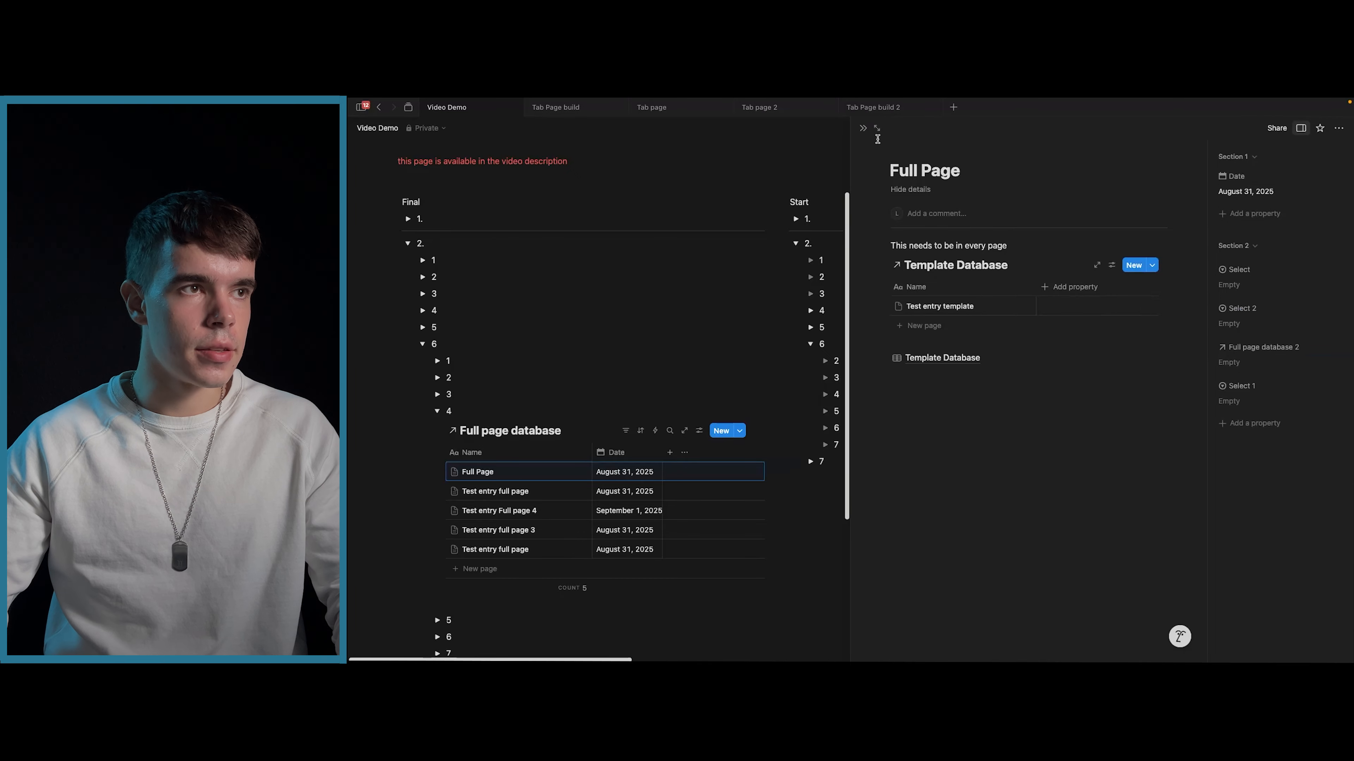
click(863, 128)
click(431, 471)
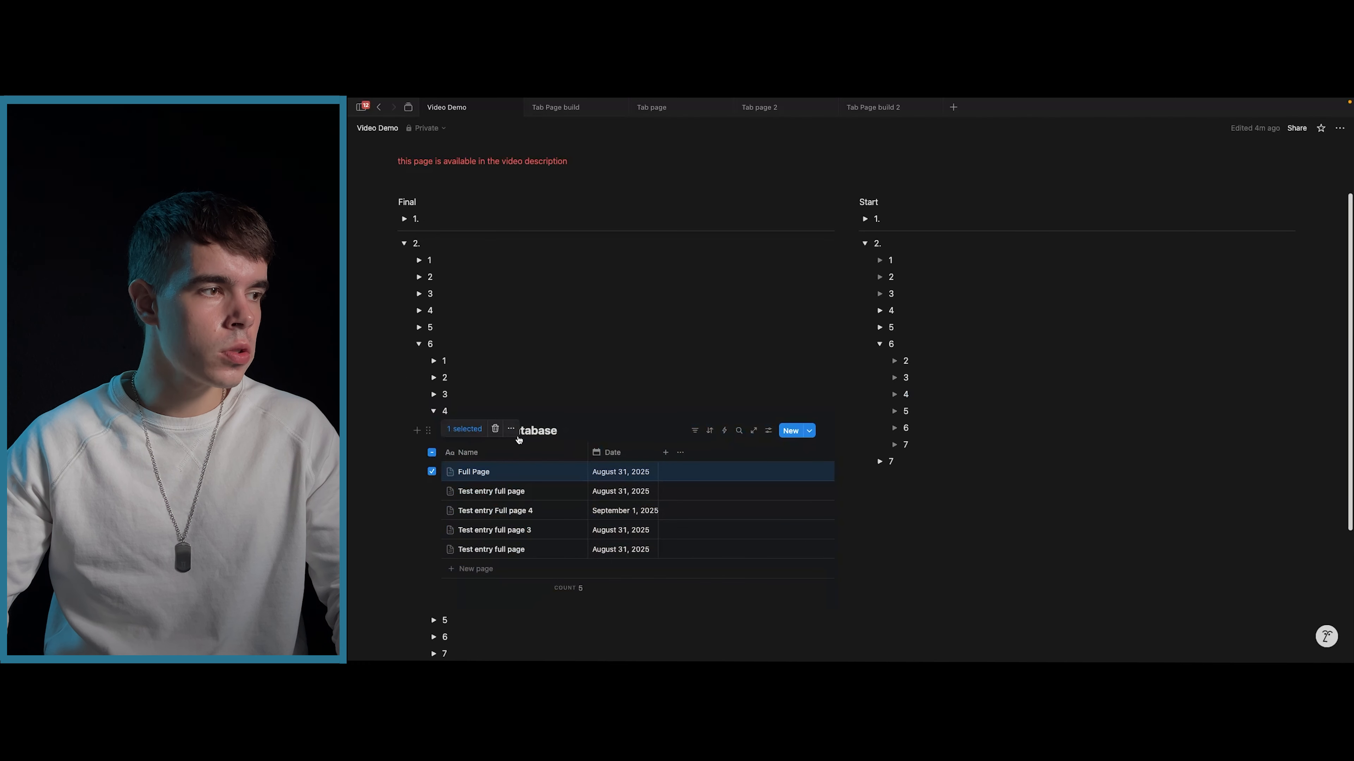
click(494, 429)
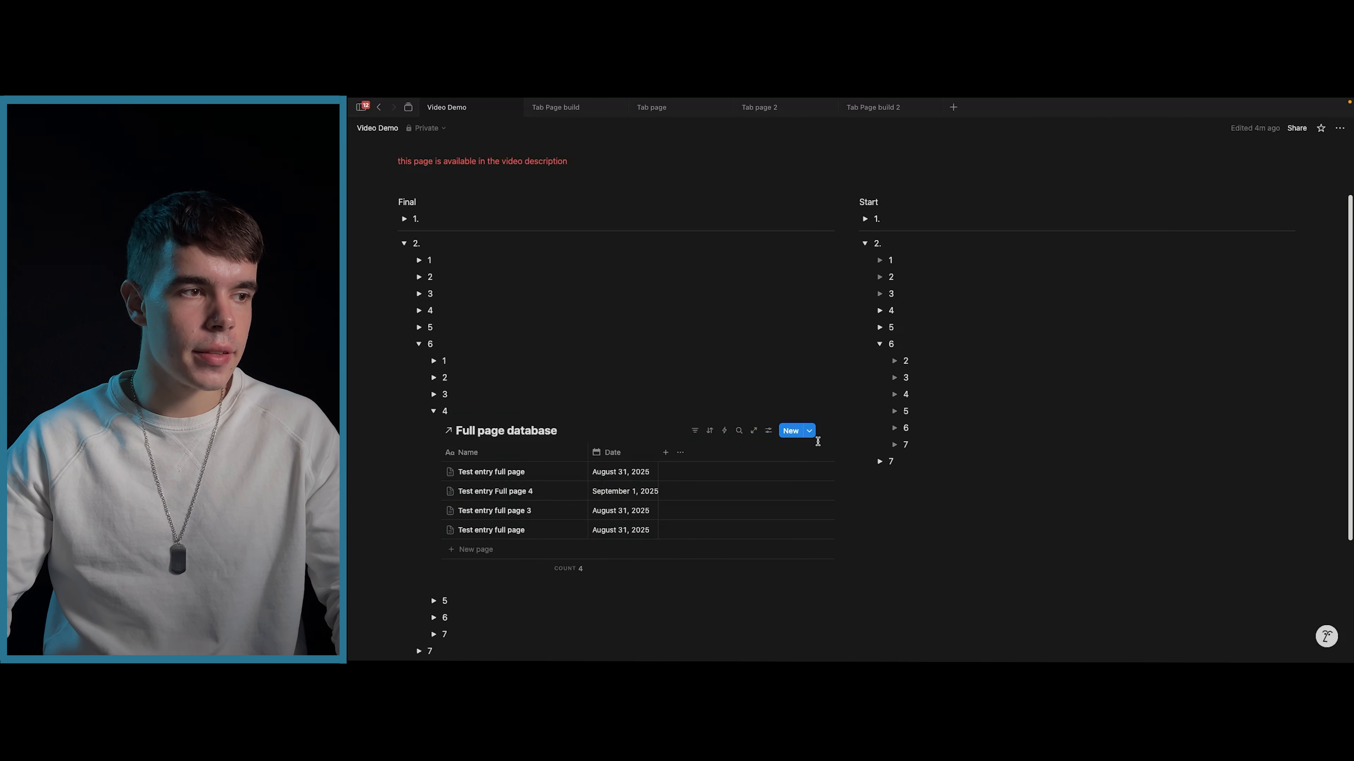
- Look at the Full Page template's options, including the default setting, and leave them unchanged
click(809, 431)
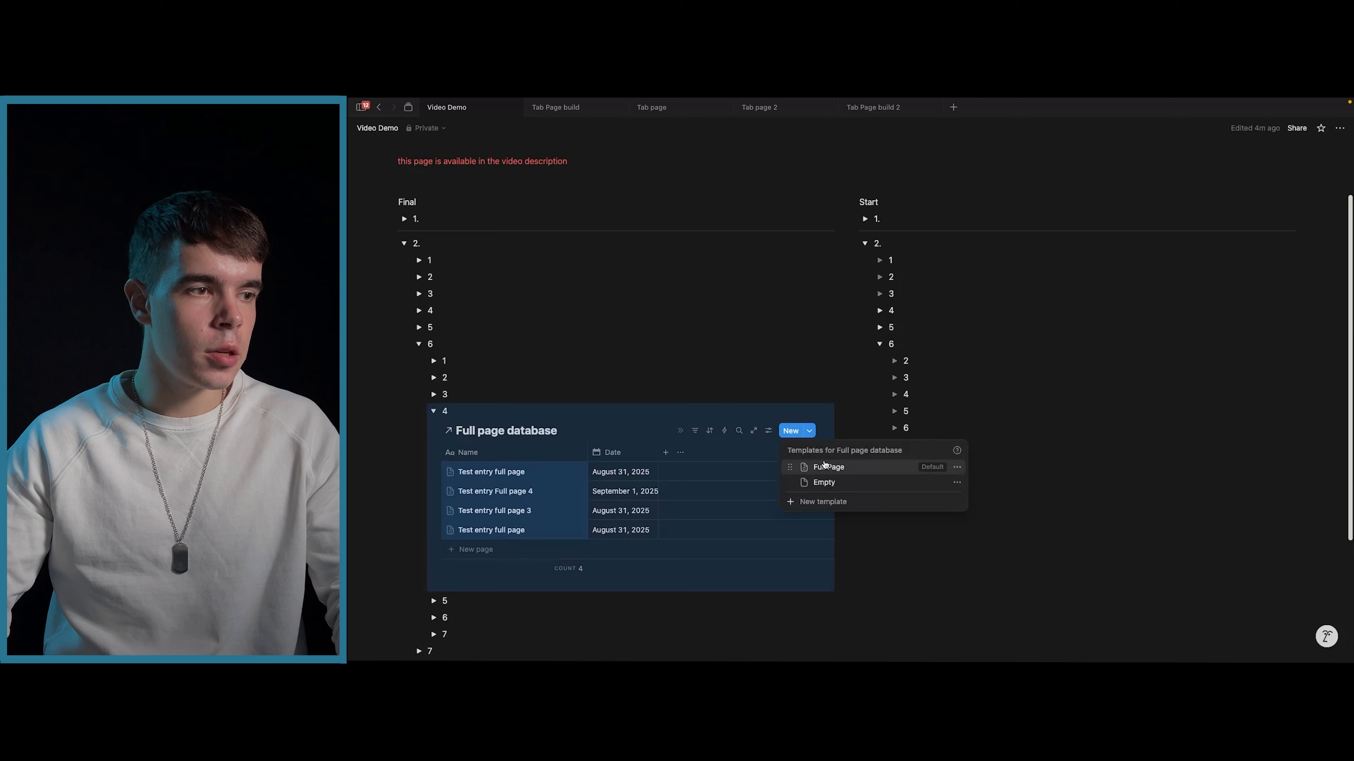
click(957, 468)
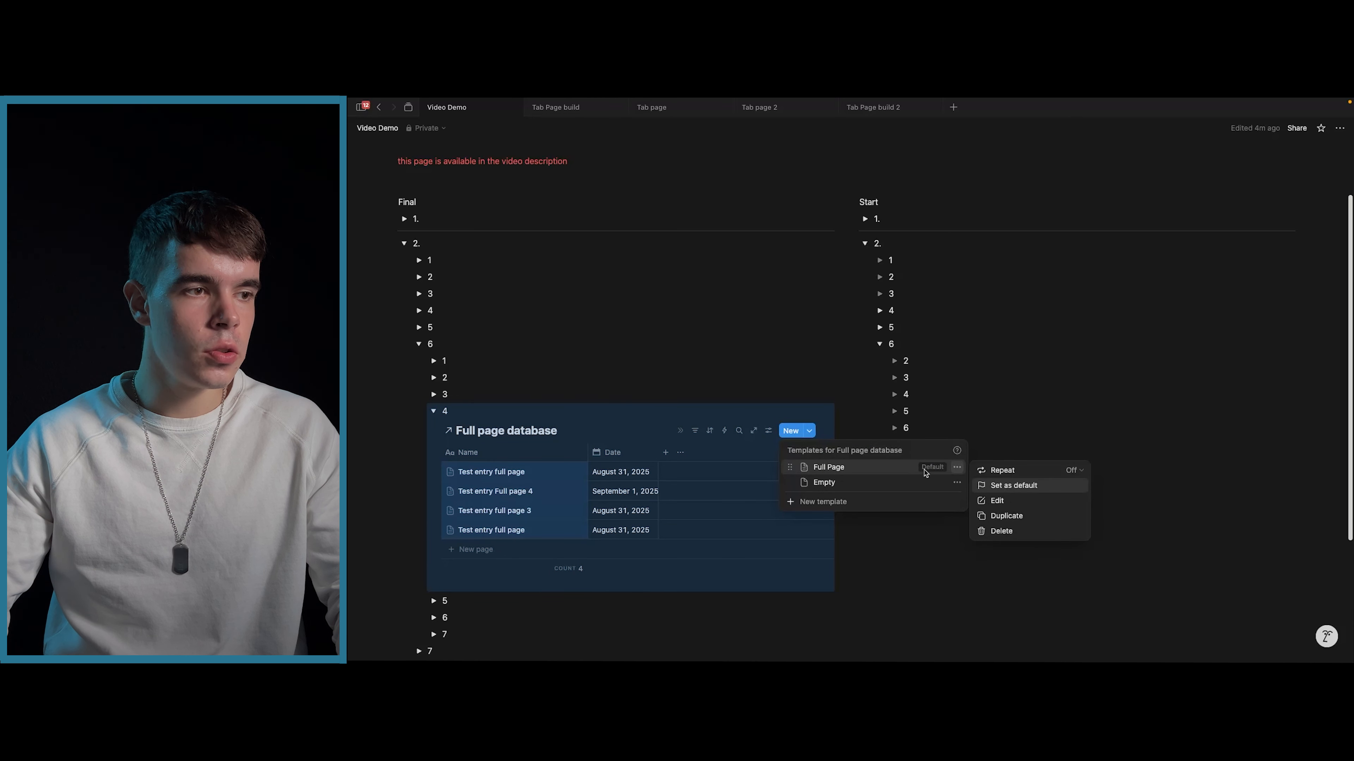
click(903, 463)
click(572, 411)
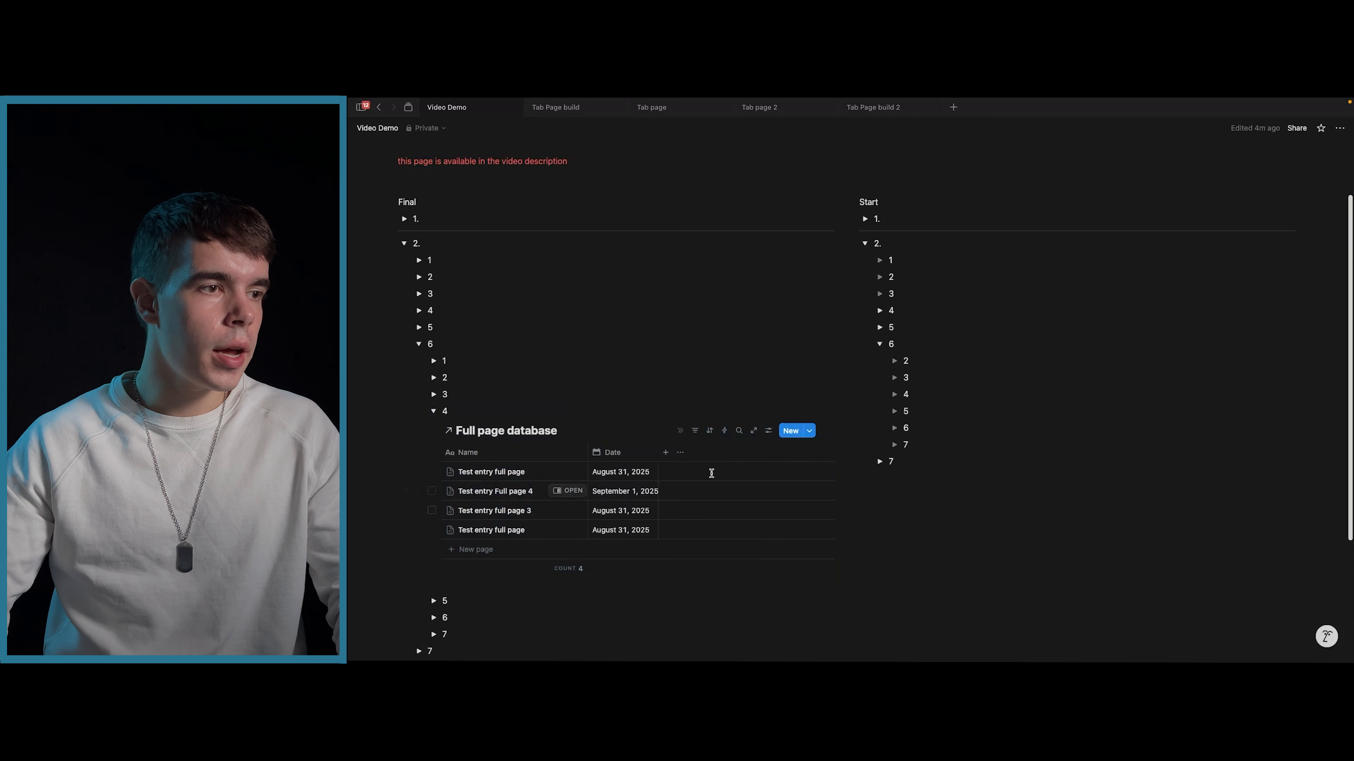
- Set the Empty template as the default for all views in Full page database
click(809, 431)
click(957, 482)
click(997, 486)
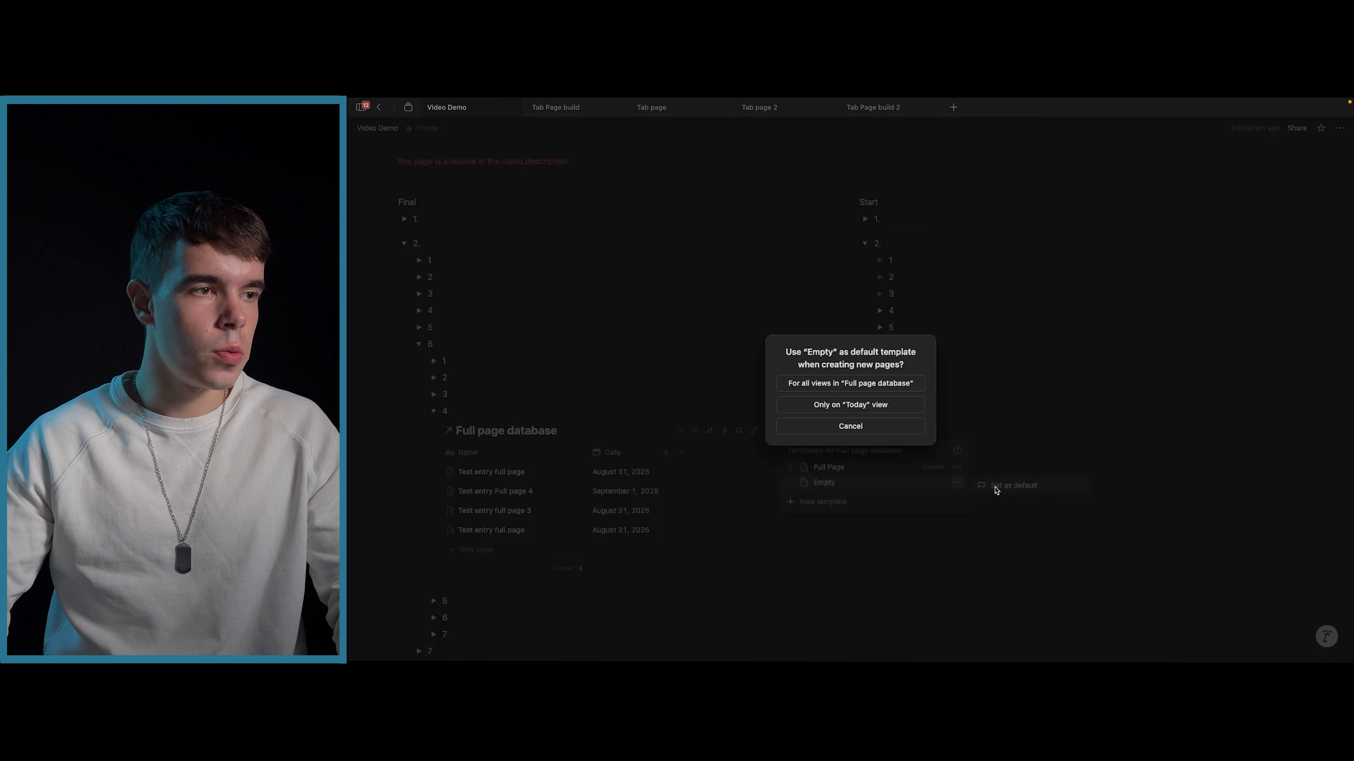
click(862, 384)
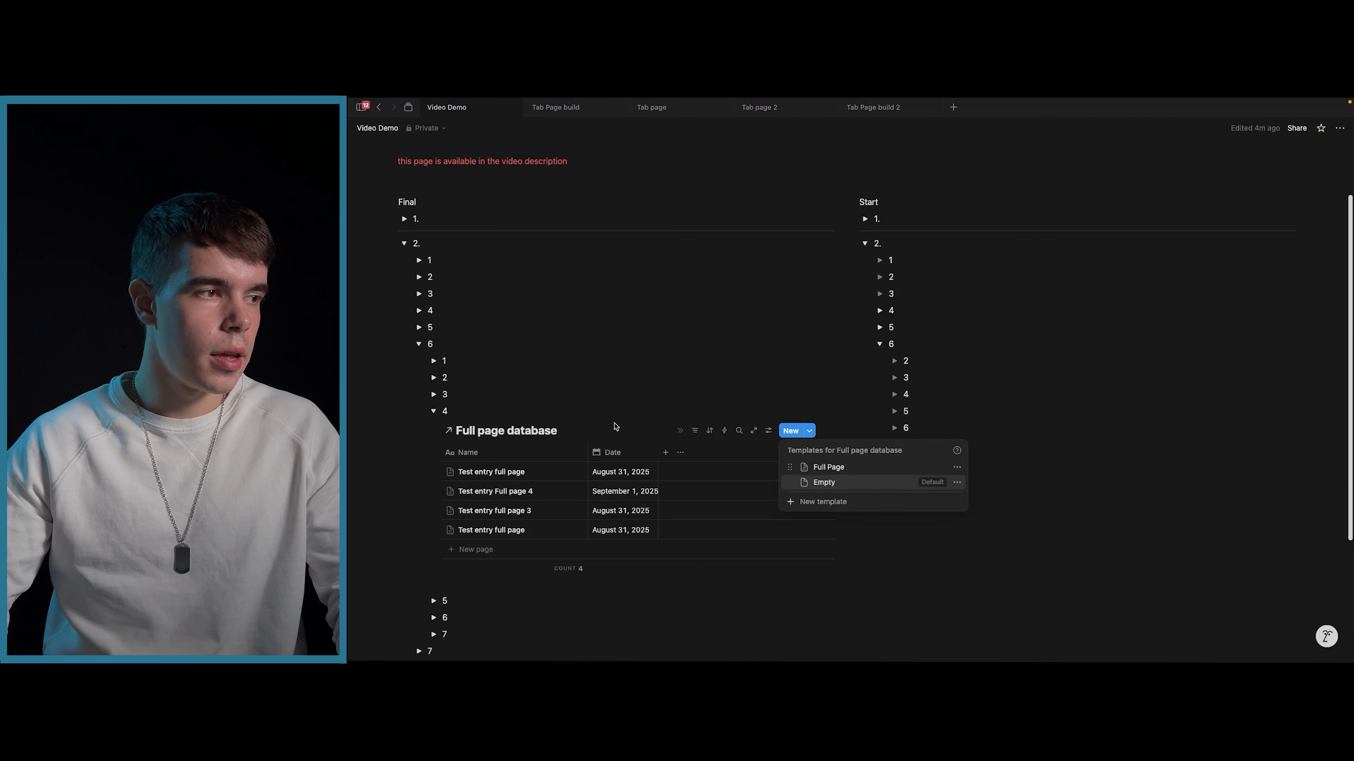
click(595, 421)
- Add an entry with the Empty default to Full page database and view it in side peek
click(494, 548)
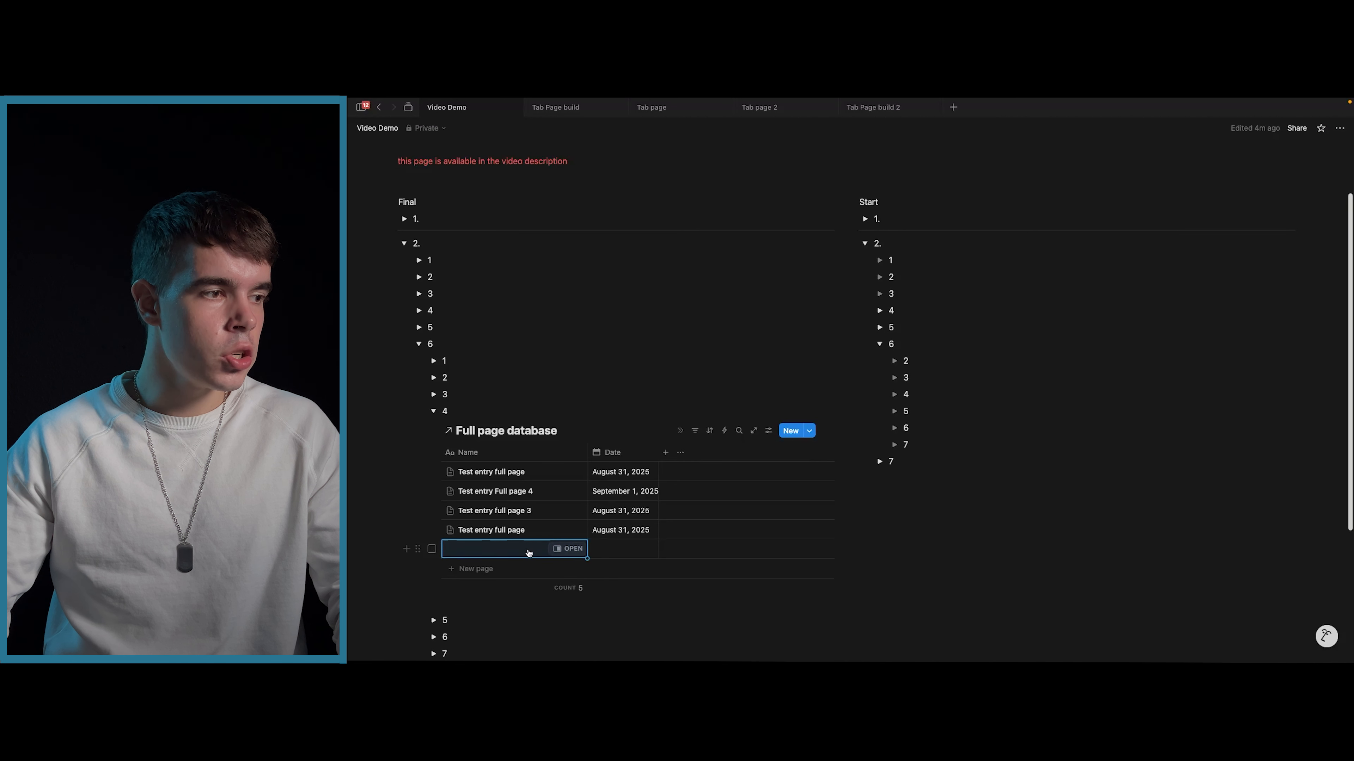
click(557, 549)
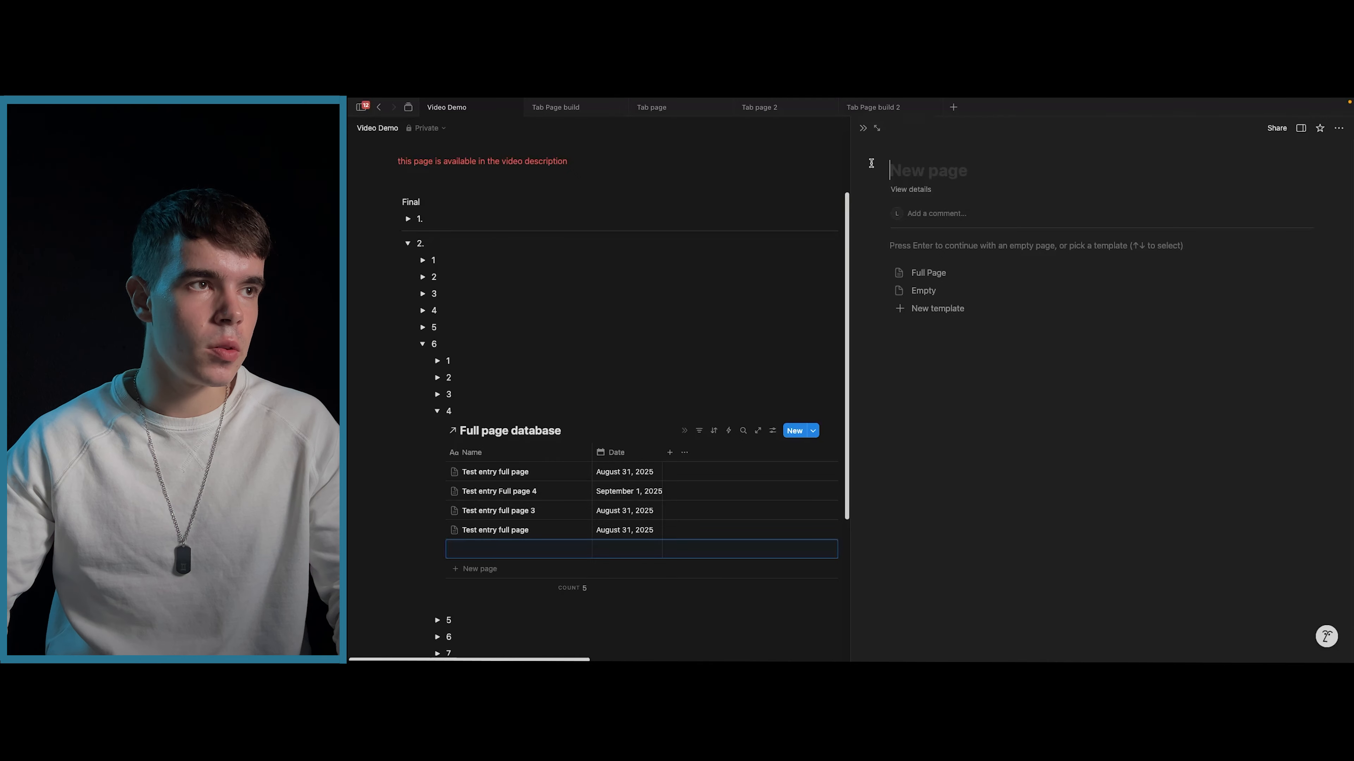
click(863, 127)
- Set the Full Page template as the default for all views in Full page database
click(809, 431)
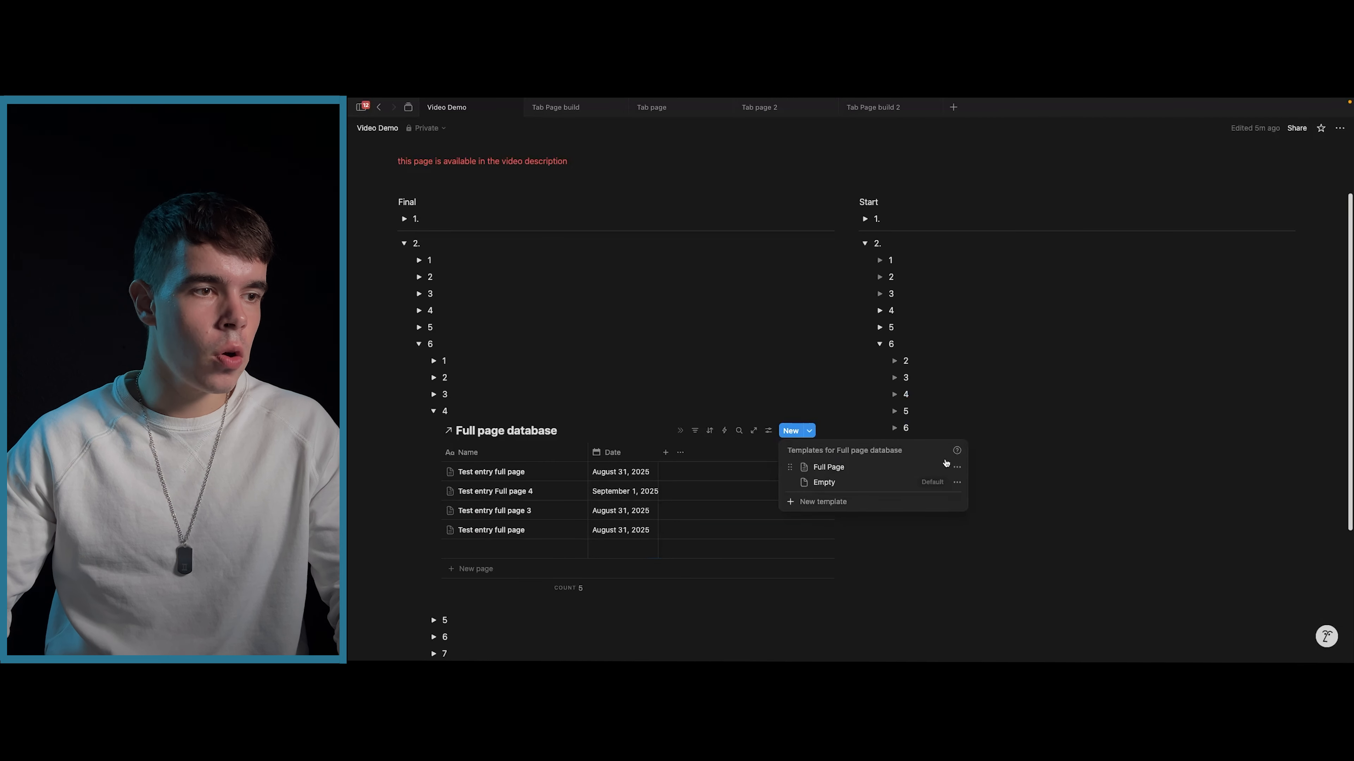
click(957, 467)
click(982, 490)
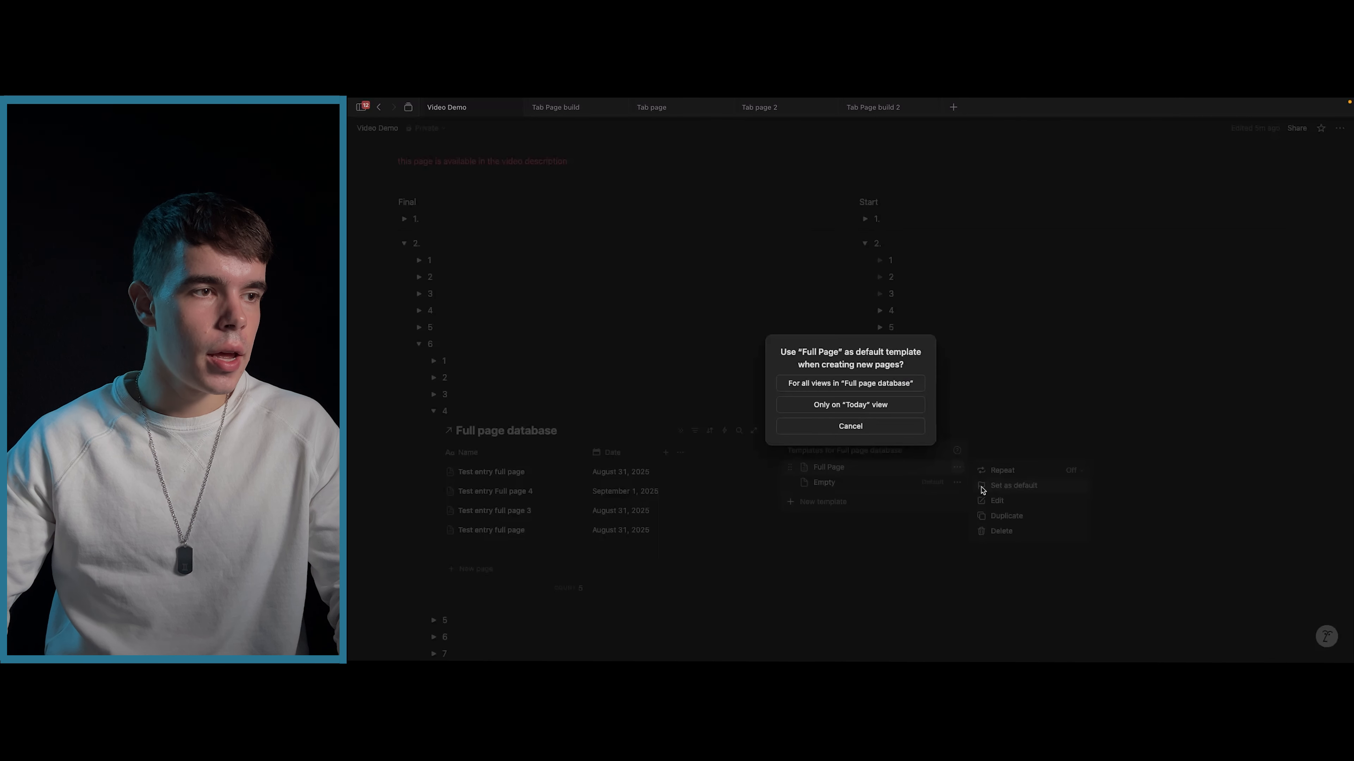
click(887, 384)
click(642, 383)
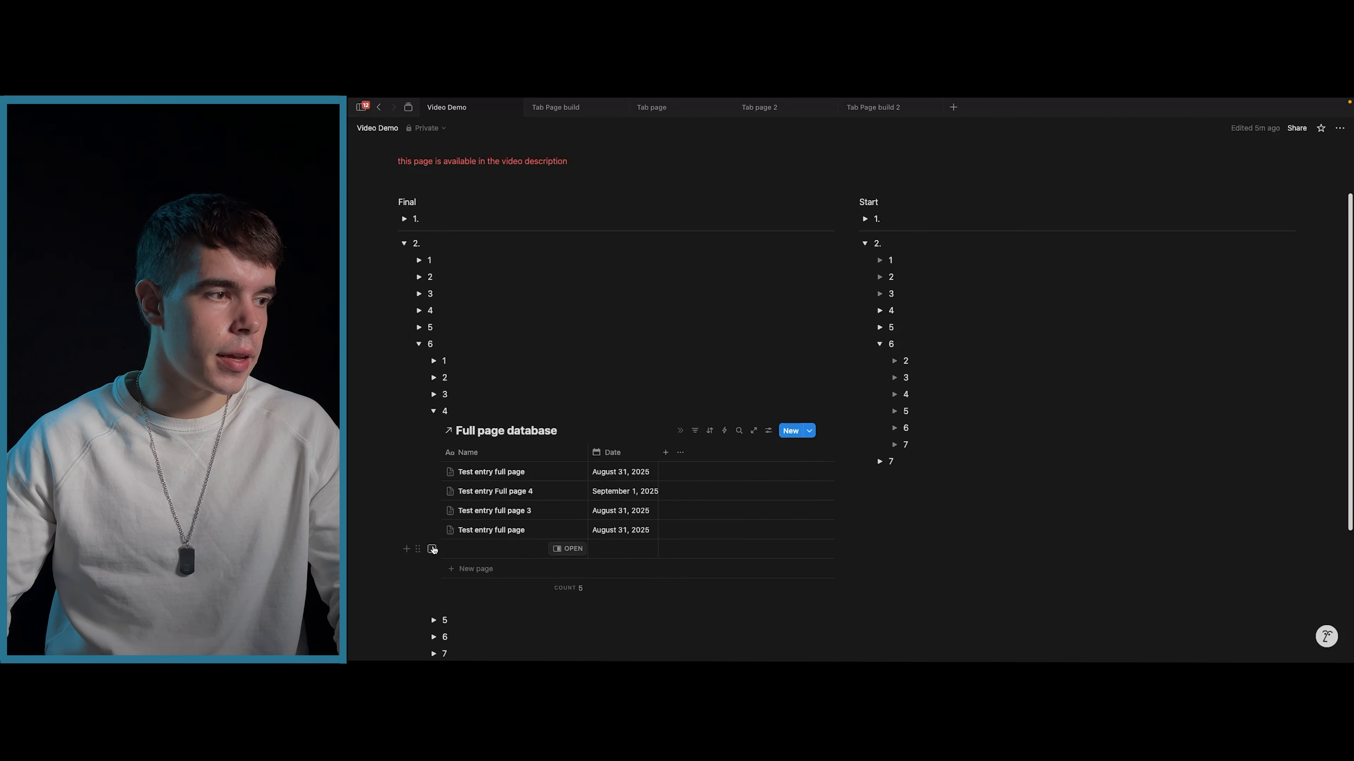
- Delete the blank, untitled entry from Full page database
click(432, 548)
click(495, 428)
- Add another entry with the Full Page default, view it in side peek, and delete it from the database
click(489, 547)
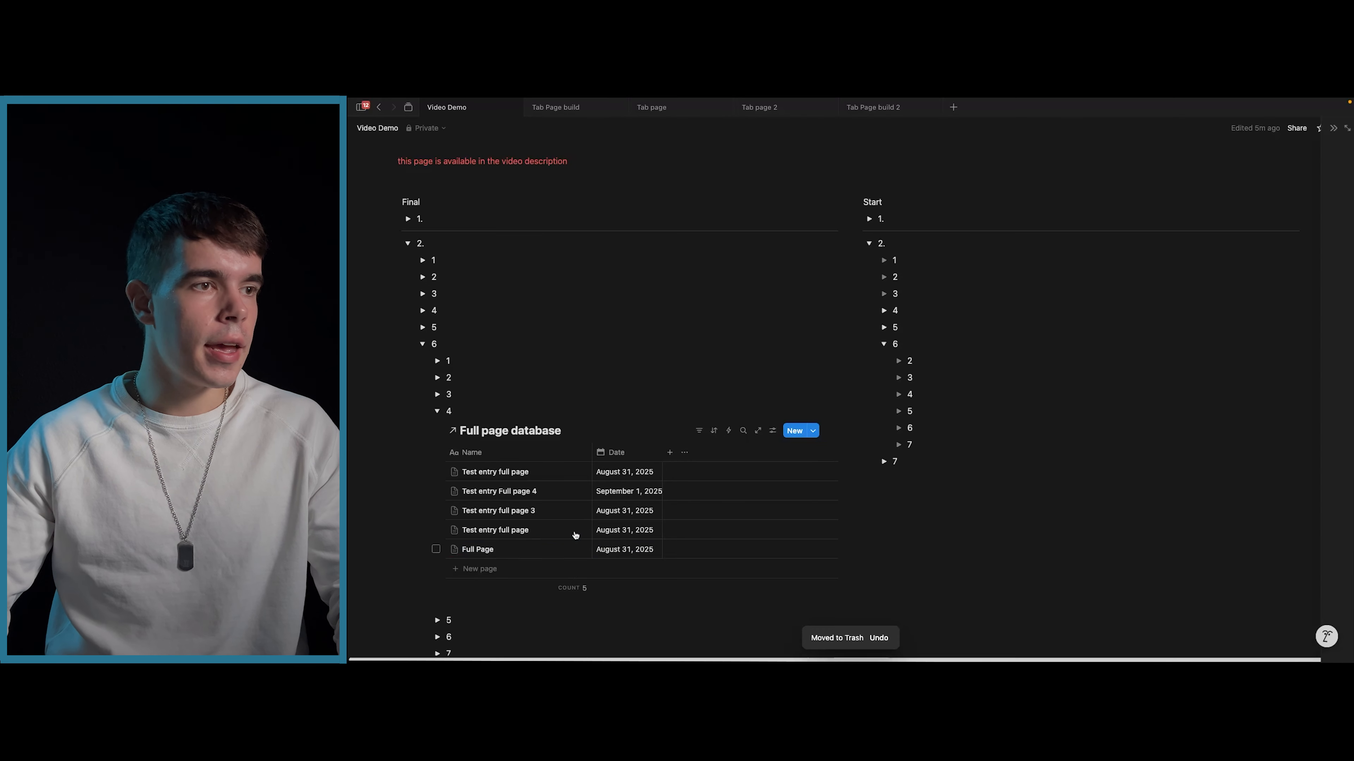
click(567, 550)
click(864, 129)
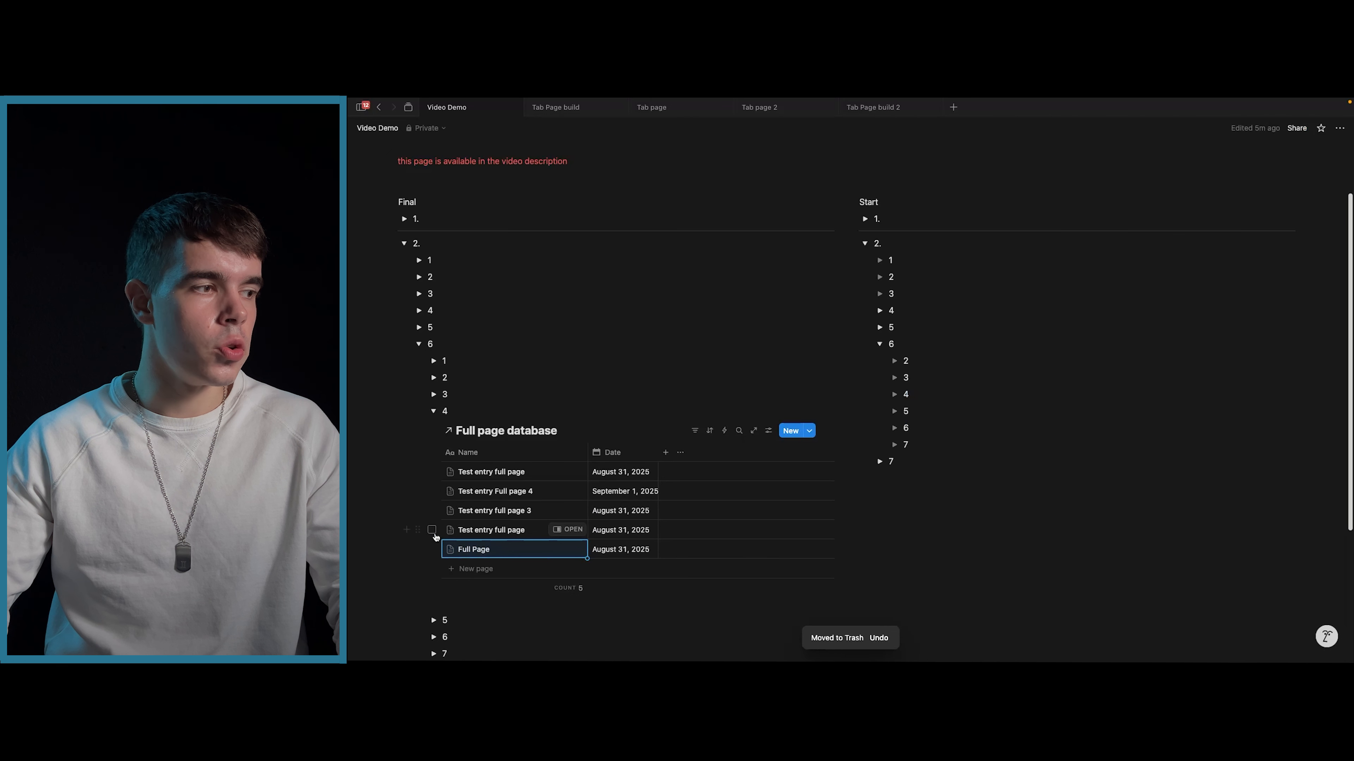
click(431, 548)
click(494, 429)
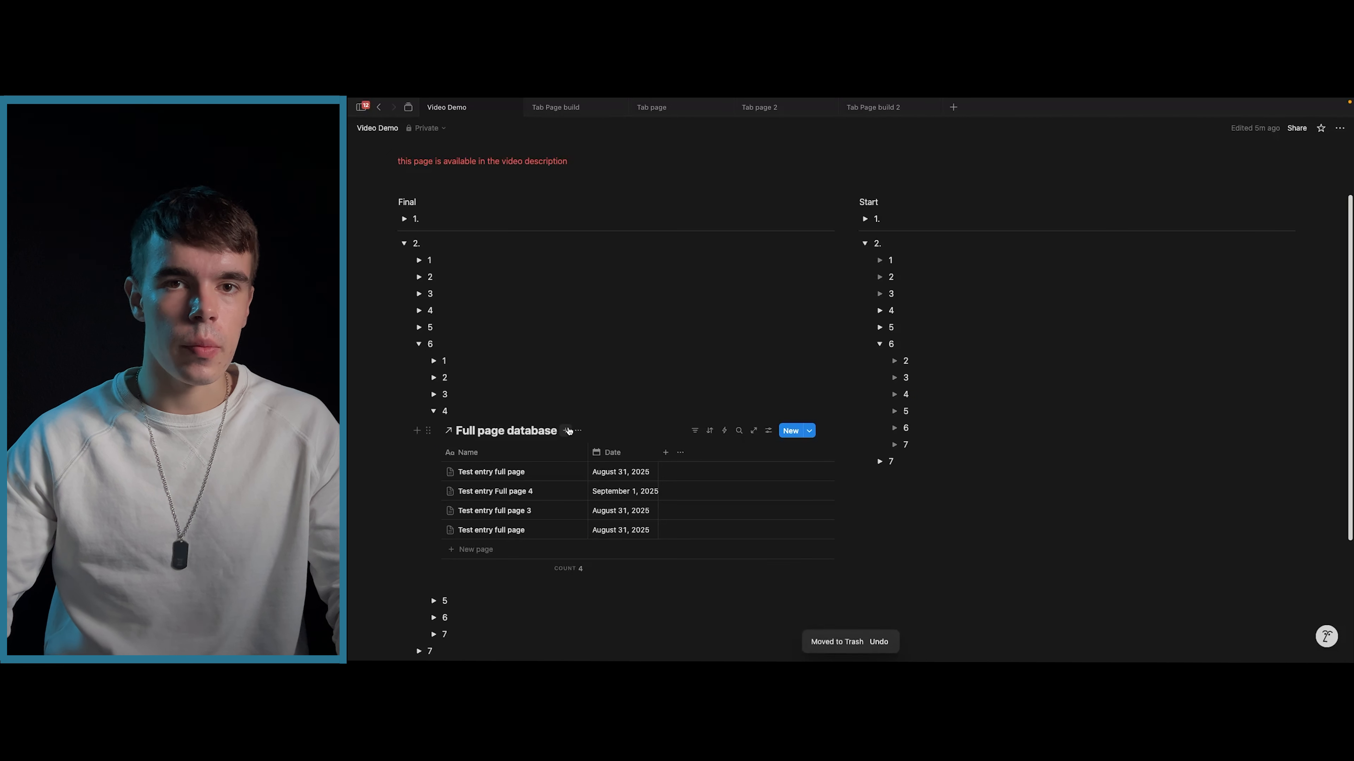
- Open the Full Page template for editing to examine its Template Database linked view and original database, and close it
click(809, 430)
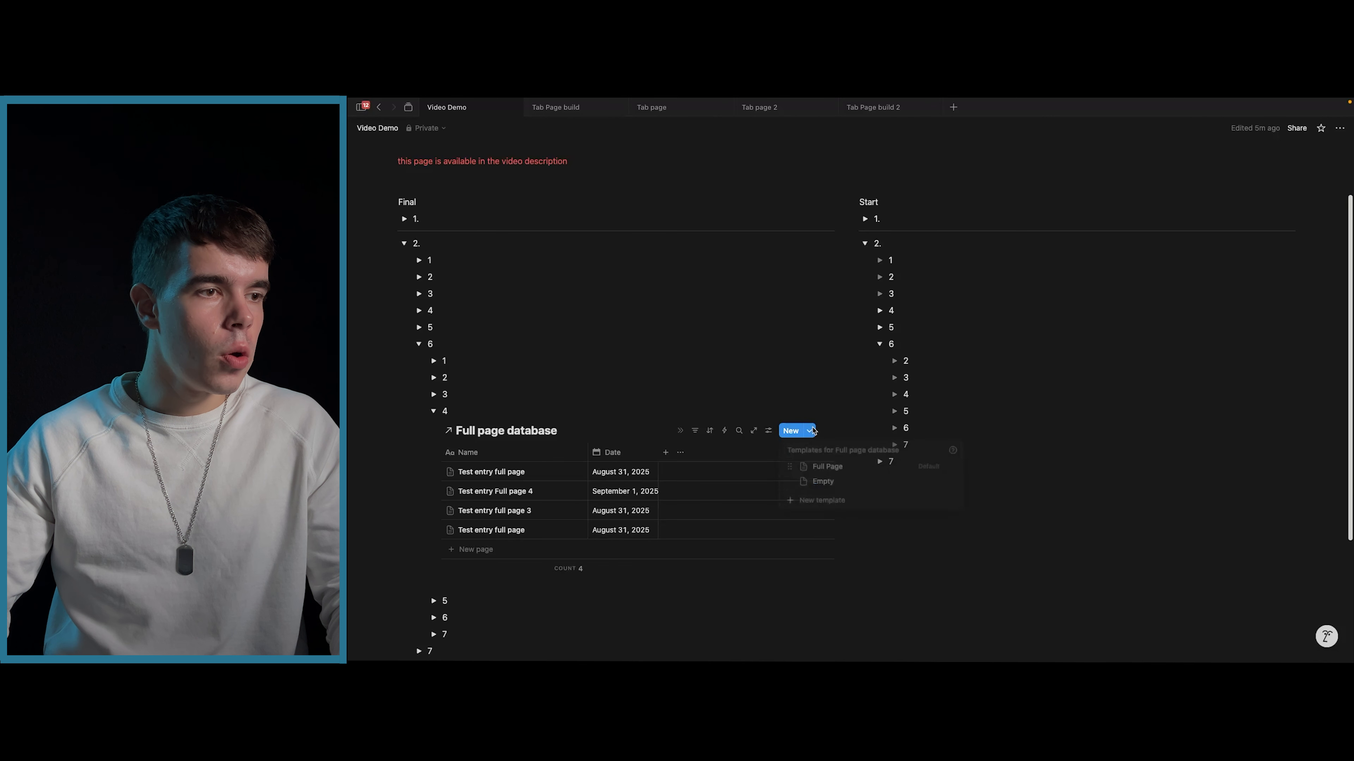
click(958, 468)
click(997, 502)
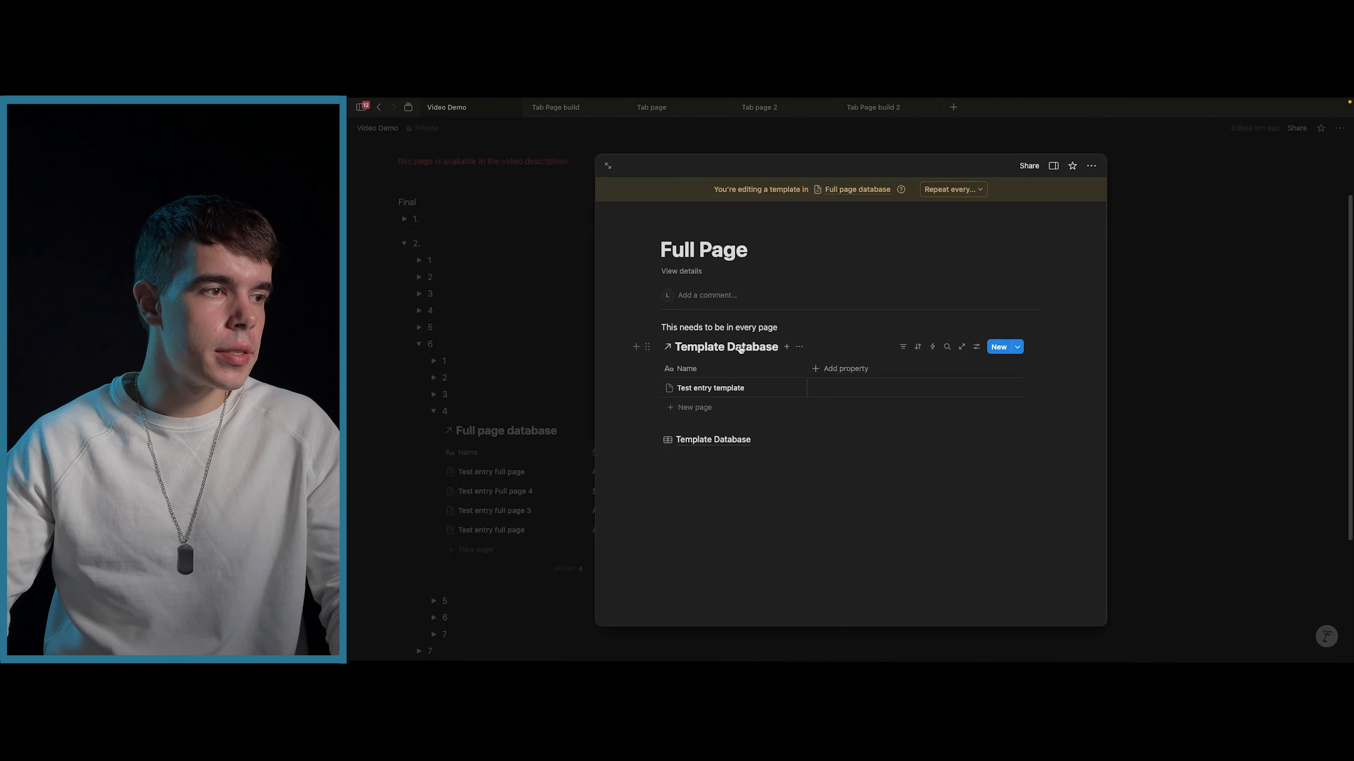
mouse_move(690, 446)
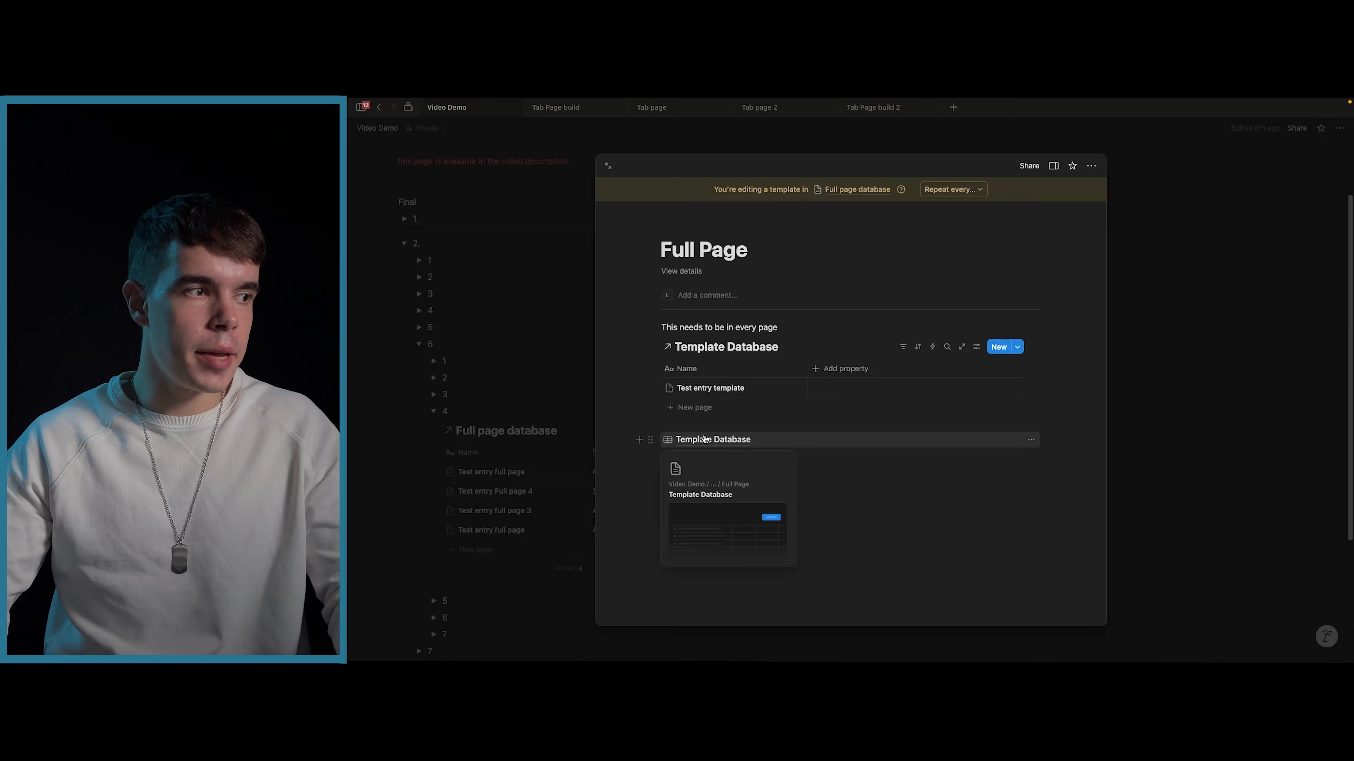
click(575, 417)
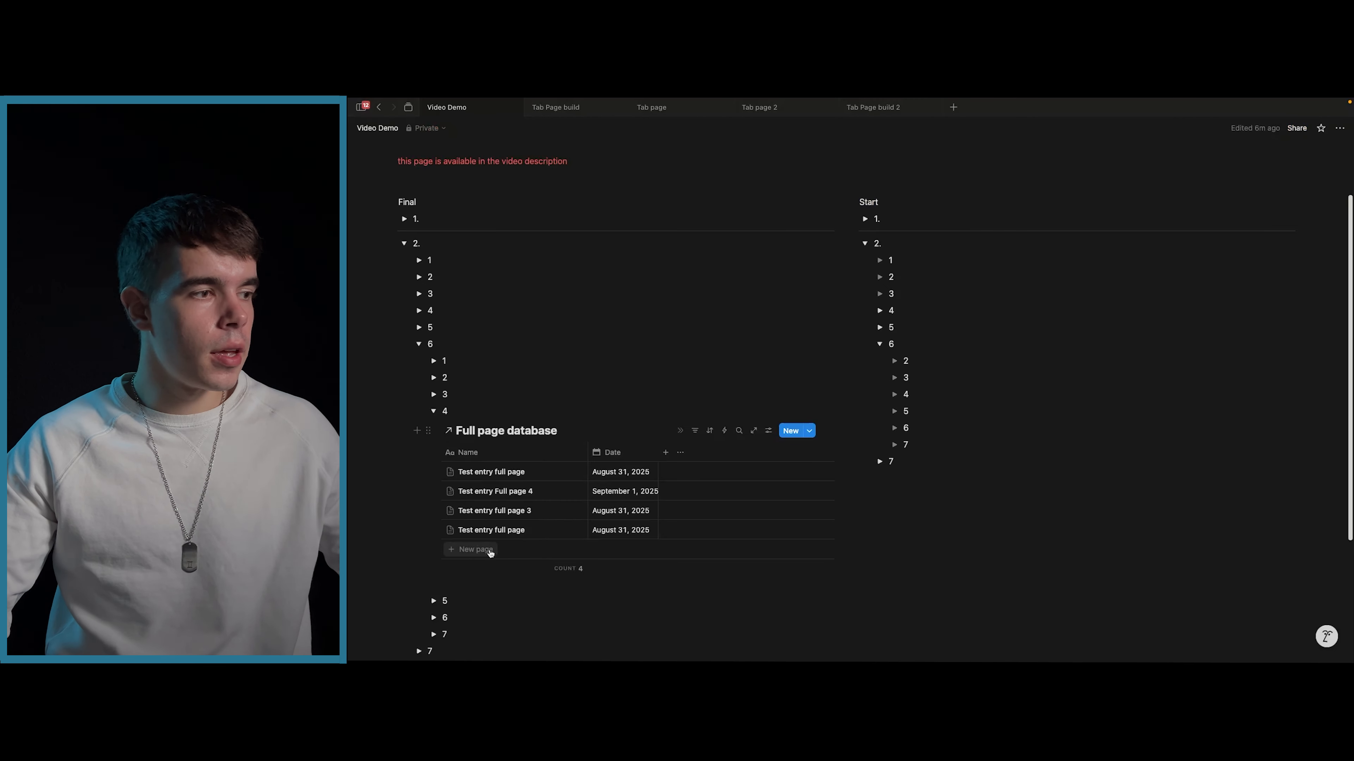
- Add a new entry to Full page database with the default Full Page template and check its embedded Template Database
click(476, 549)
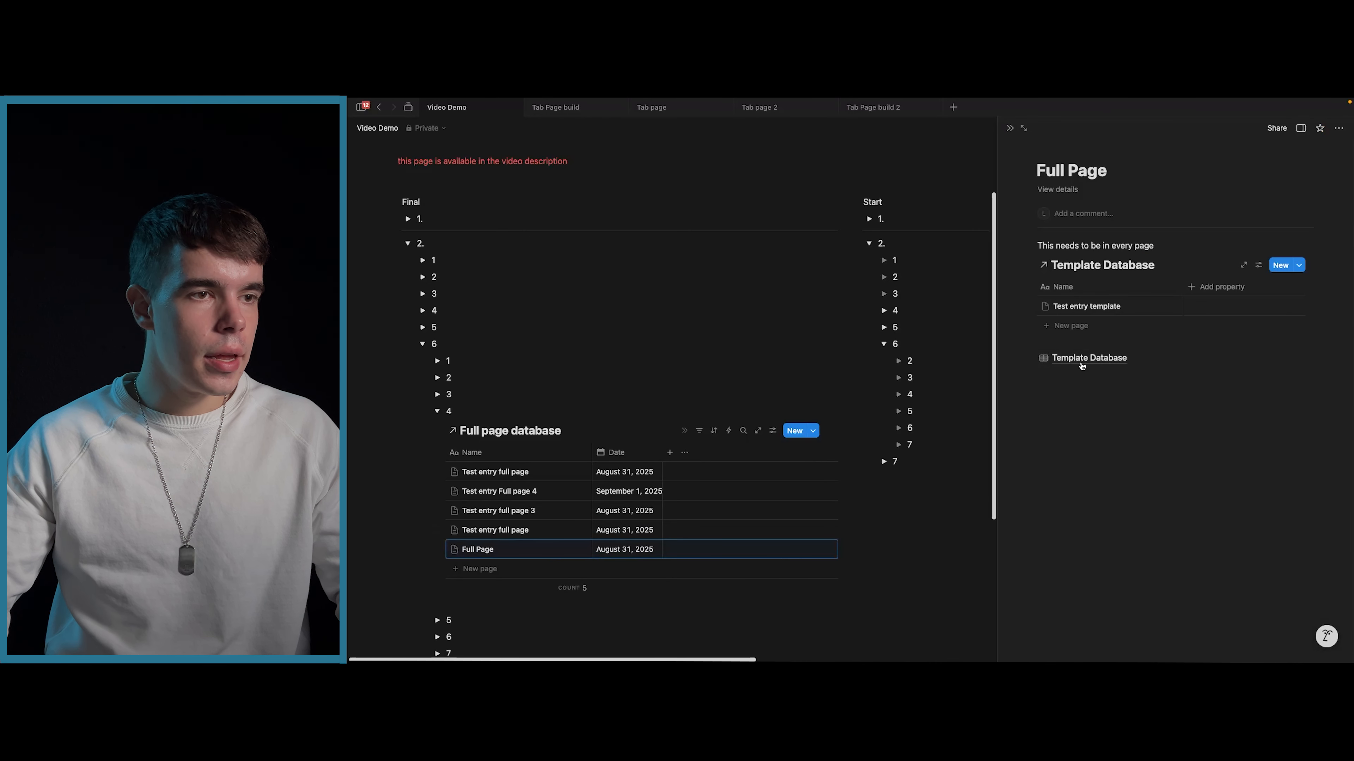
mouse_move(1086, 362)
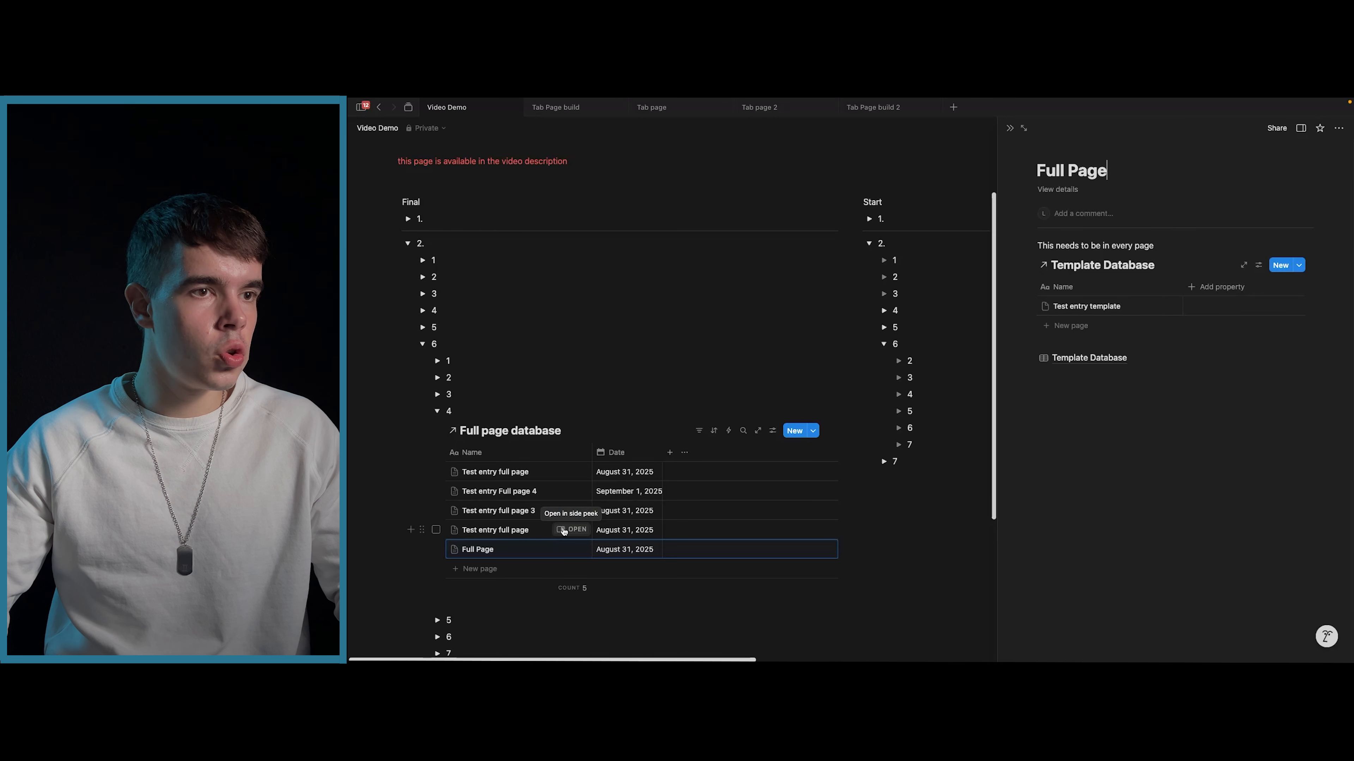
- View the last Test entry full page, Test entry full page 3 and the Full Page entry in side peek, and close it
click(562, 529)
click(570, 510)
click(1008, 133)
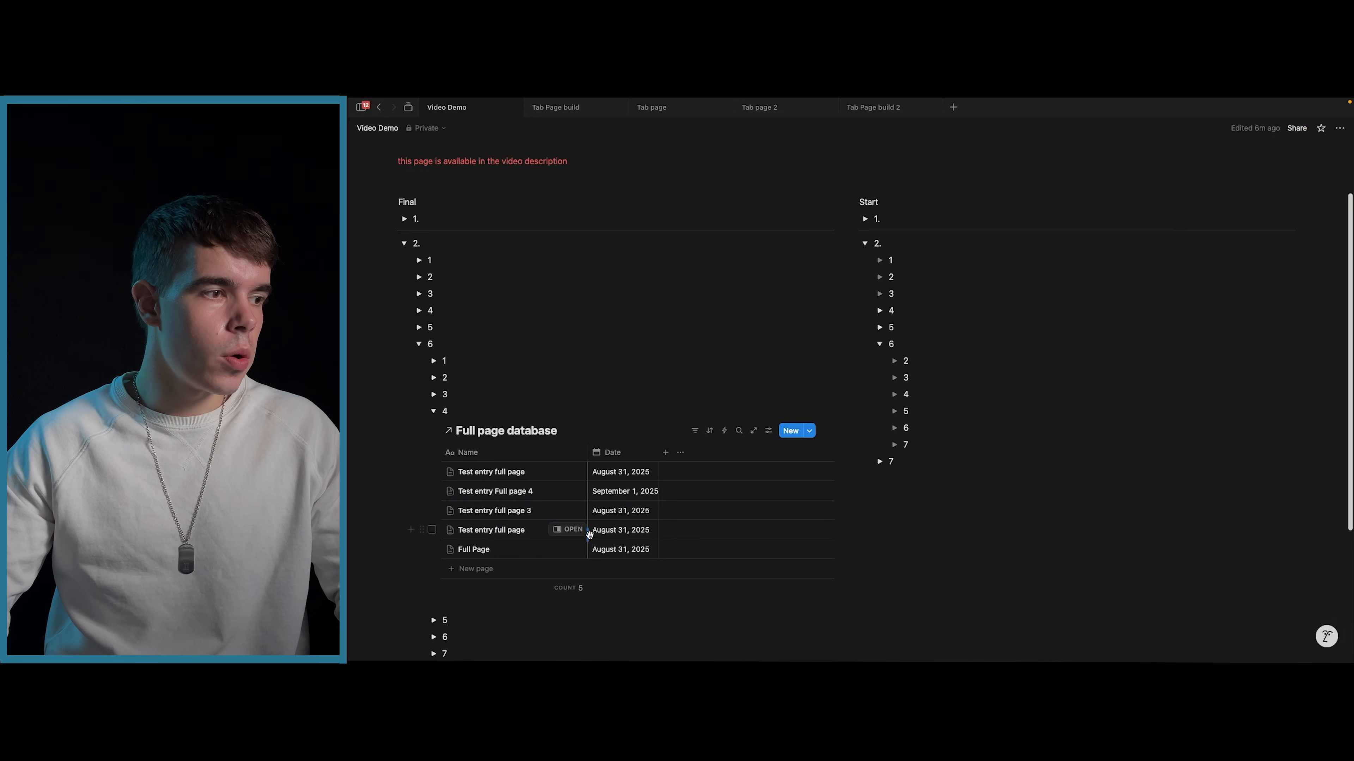
click(568, 549)
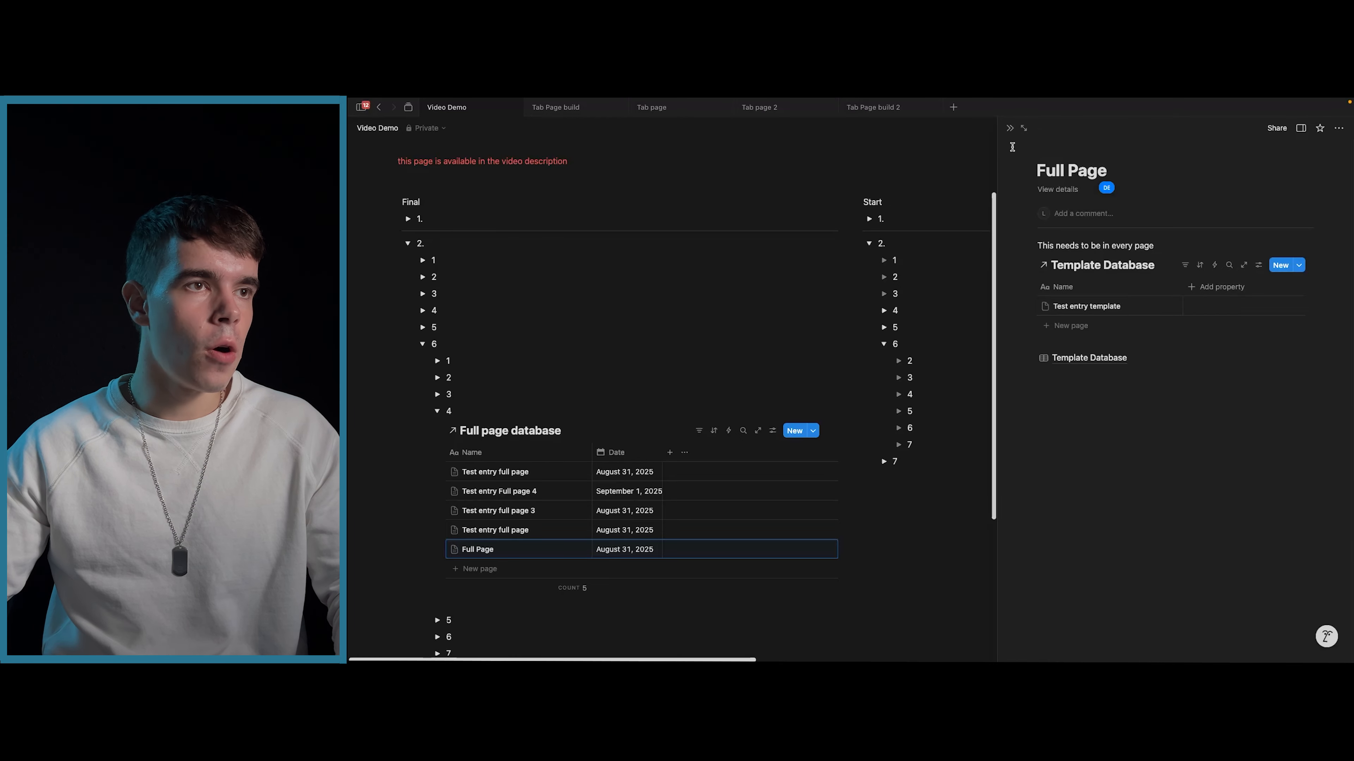
click(1009, 127)
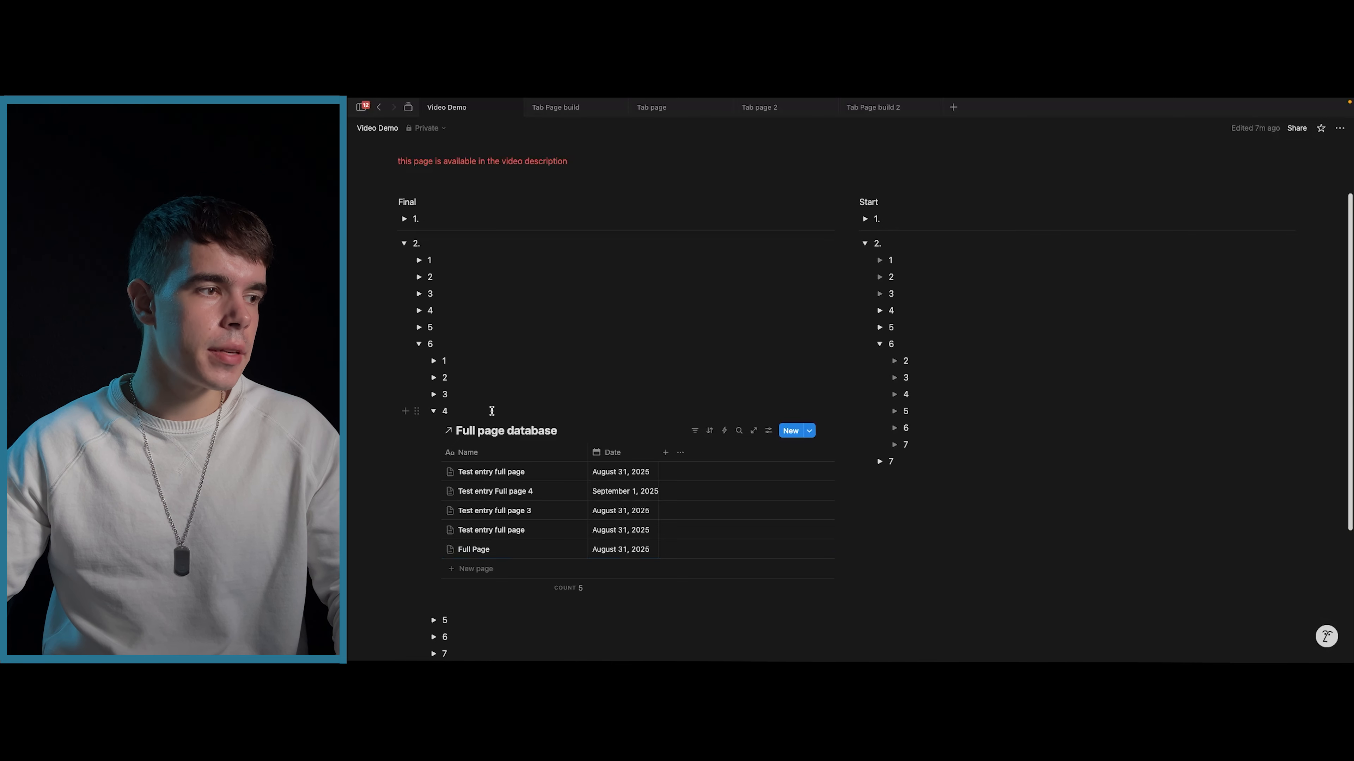
- Clear all content from the Full Page entry in Full page database and reapply the Full Page template to it
click(566, 550)
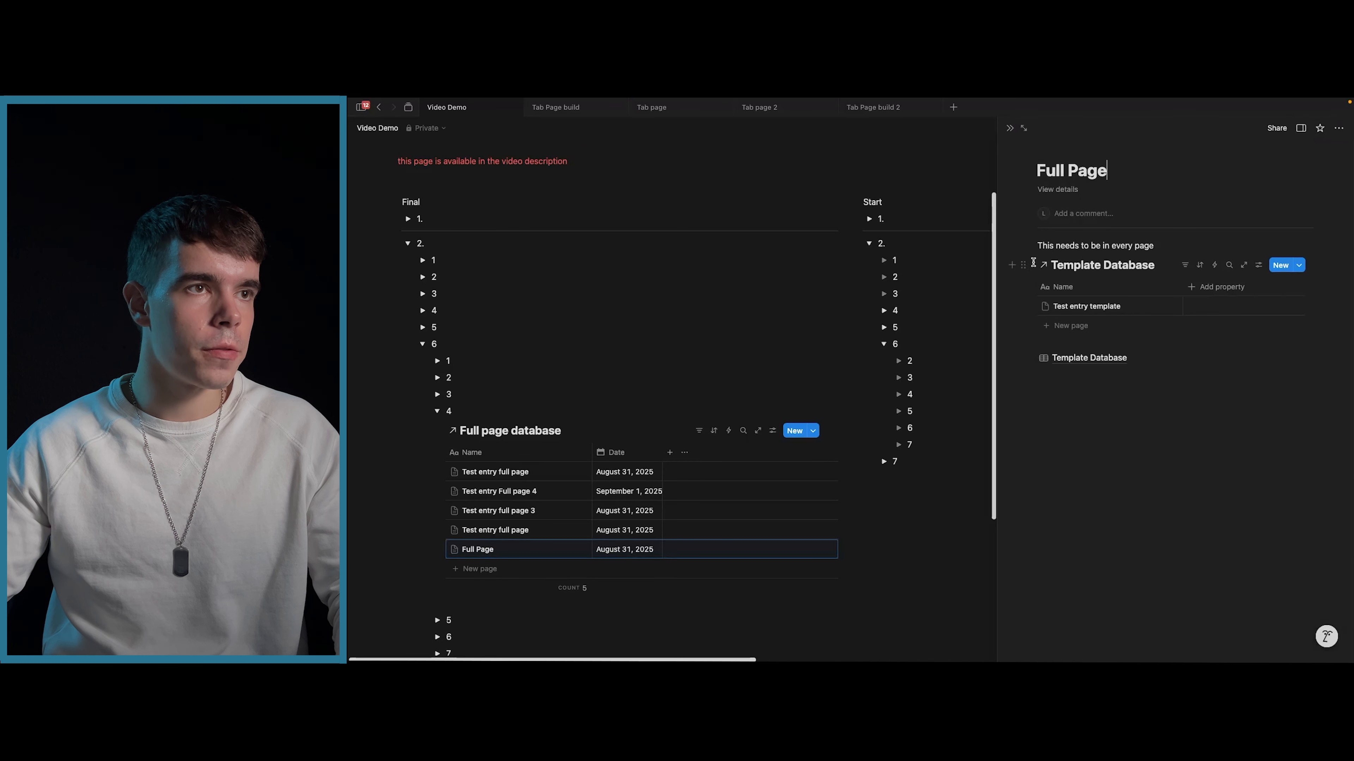
click(1009, 128)
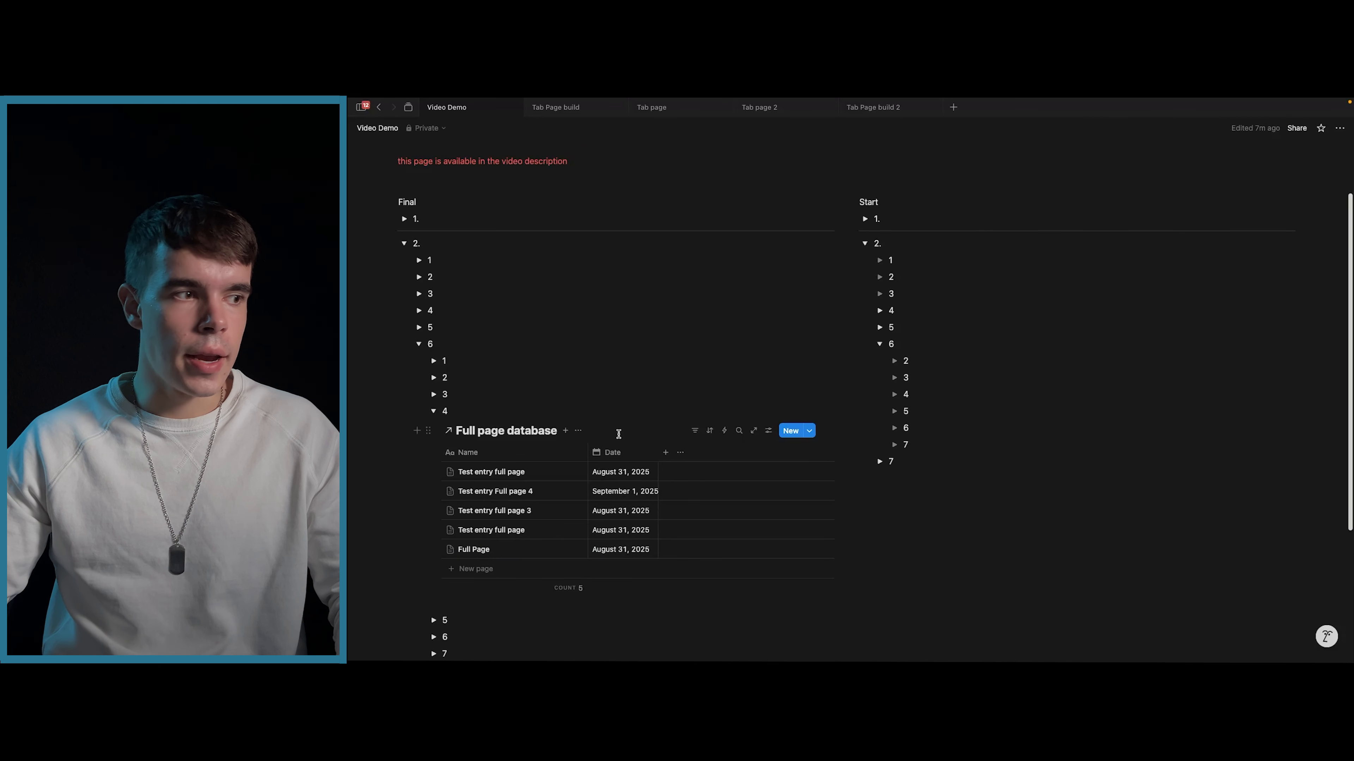
click(562, 549)
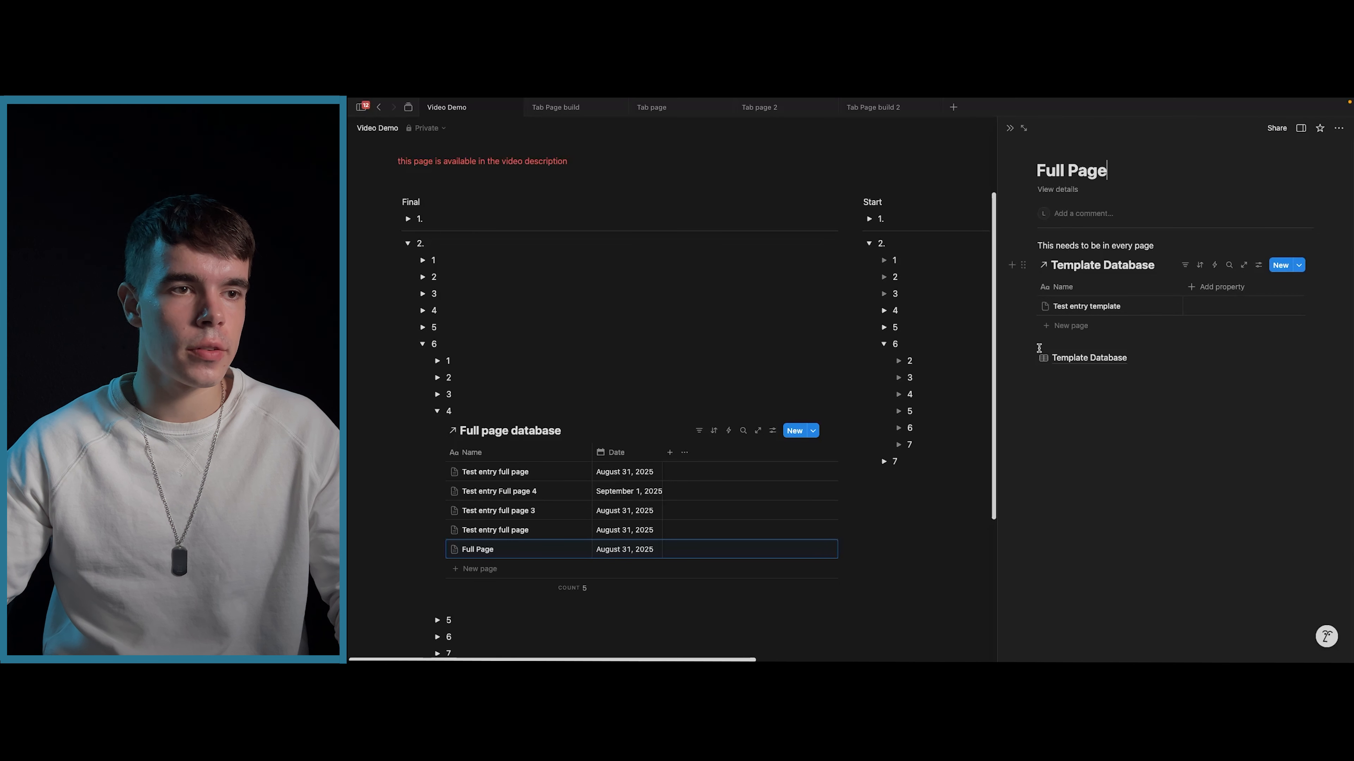
click(1050, 244)
key(super+a)
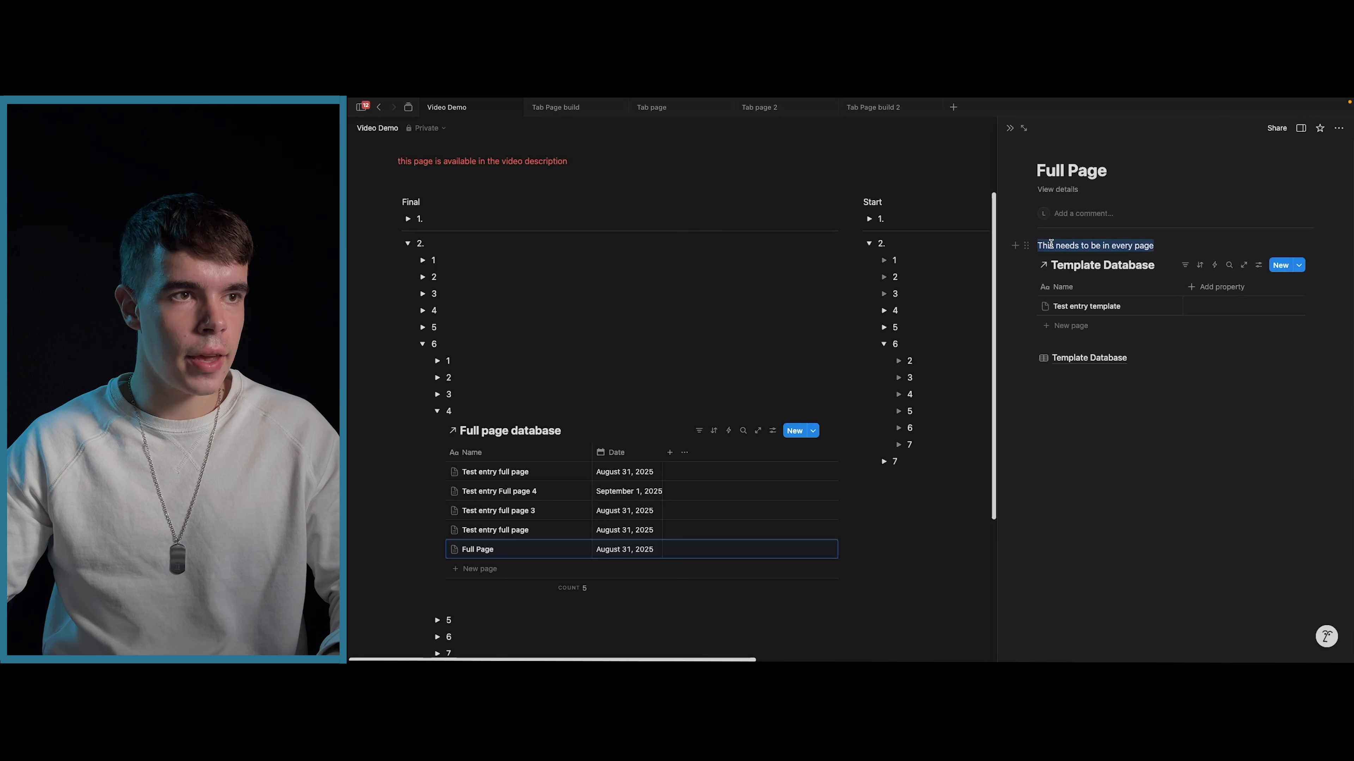
key(super+a)
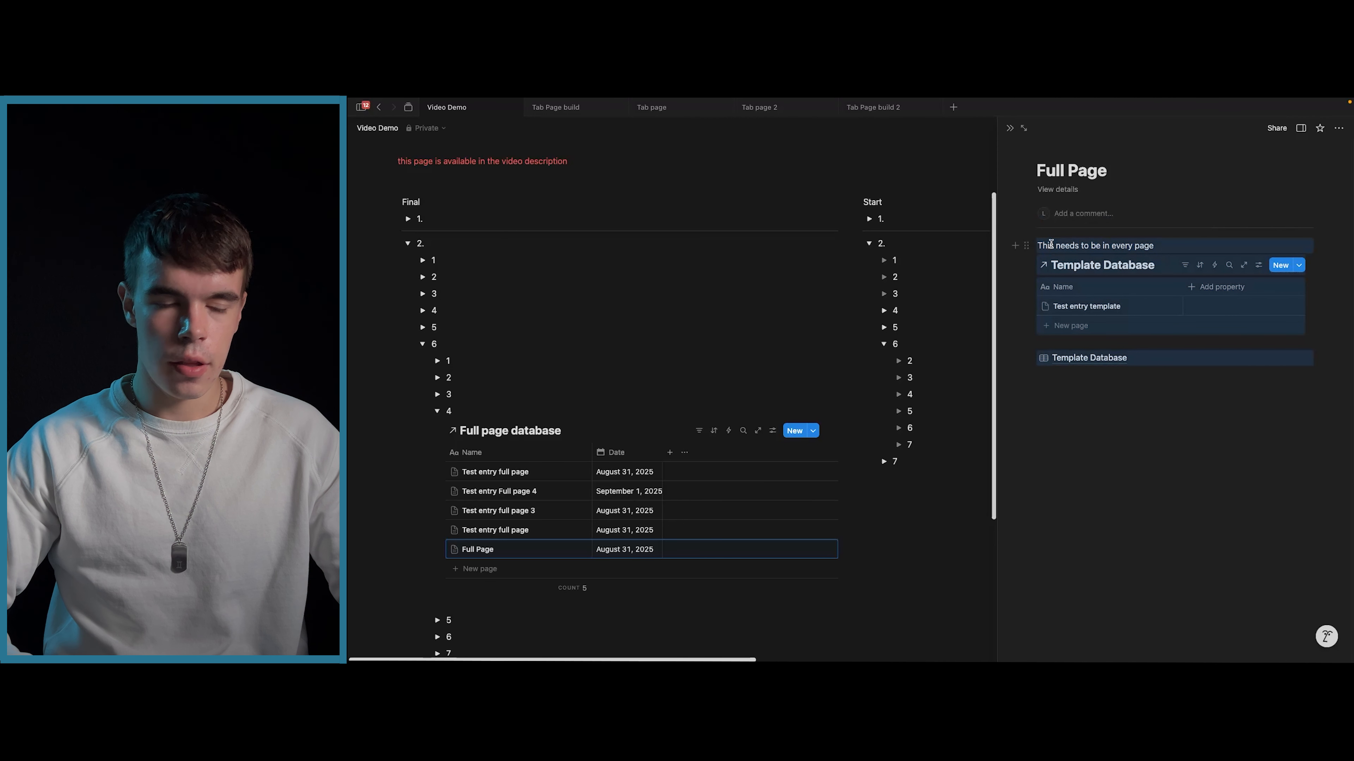
key(BackSpace)
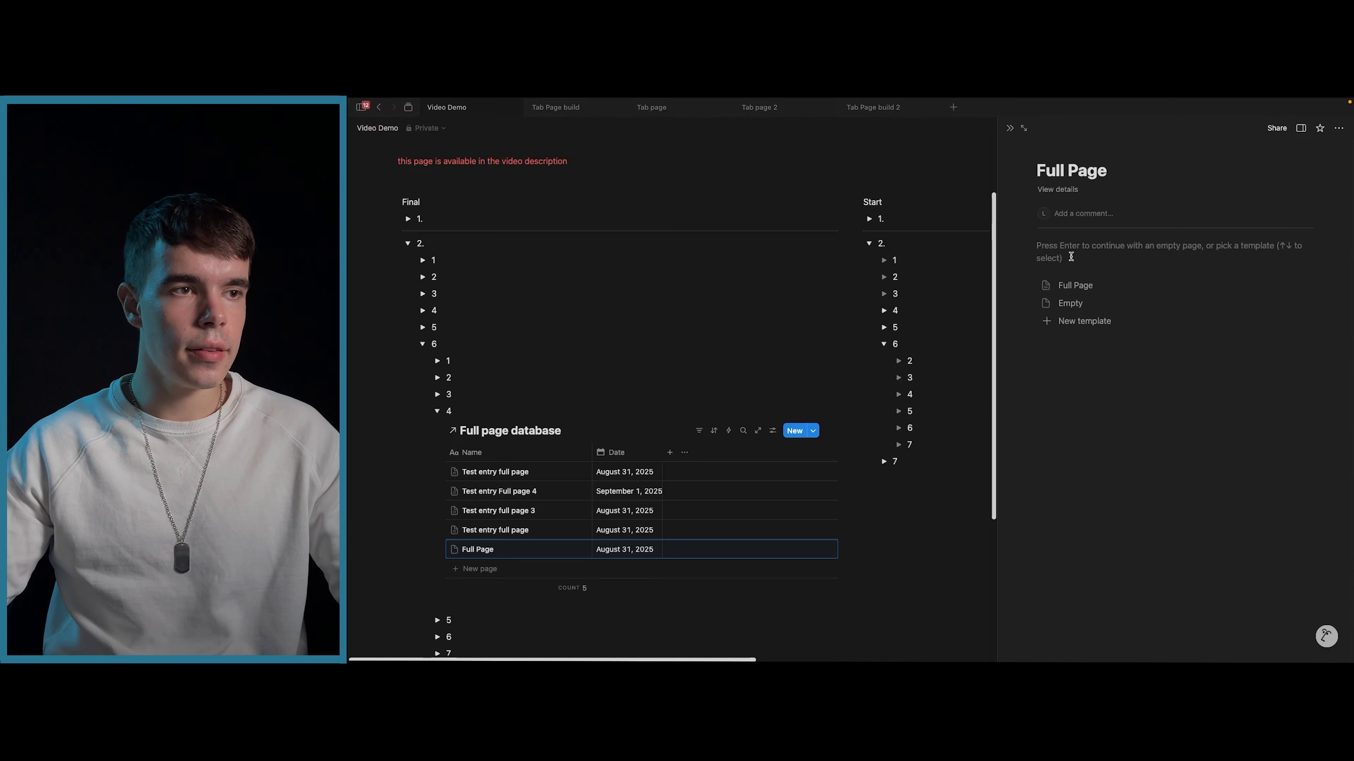
click(1071, 287)
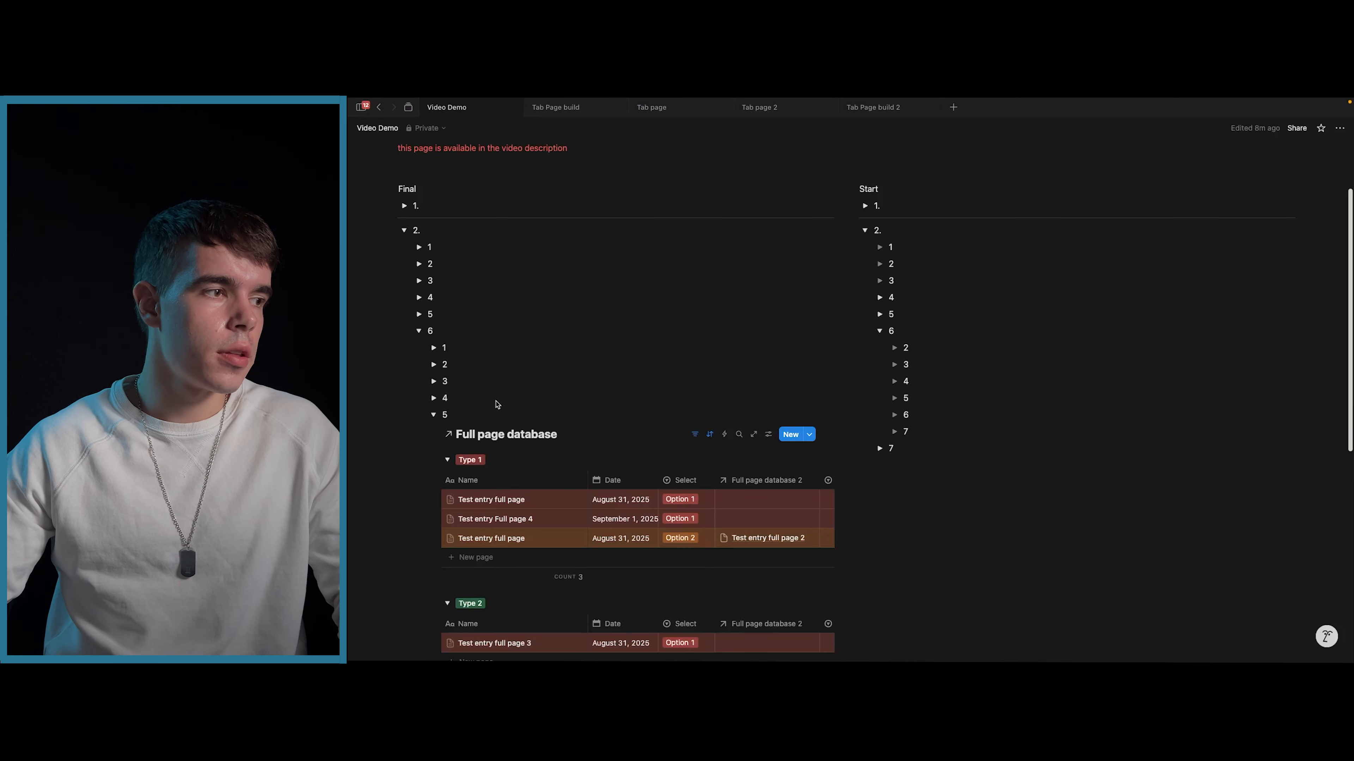
- Examine the advanced filter rules of the Full page database view in section 5, and close them
scroll(497, 406, down, 1)
click(697, 422)
click(697, 423)
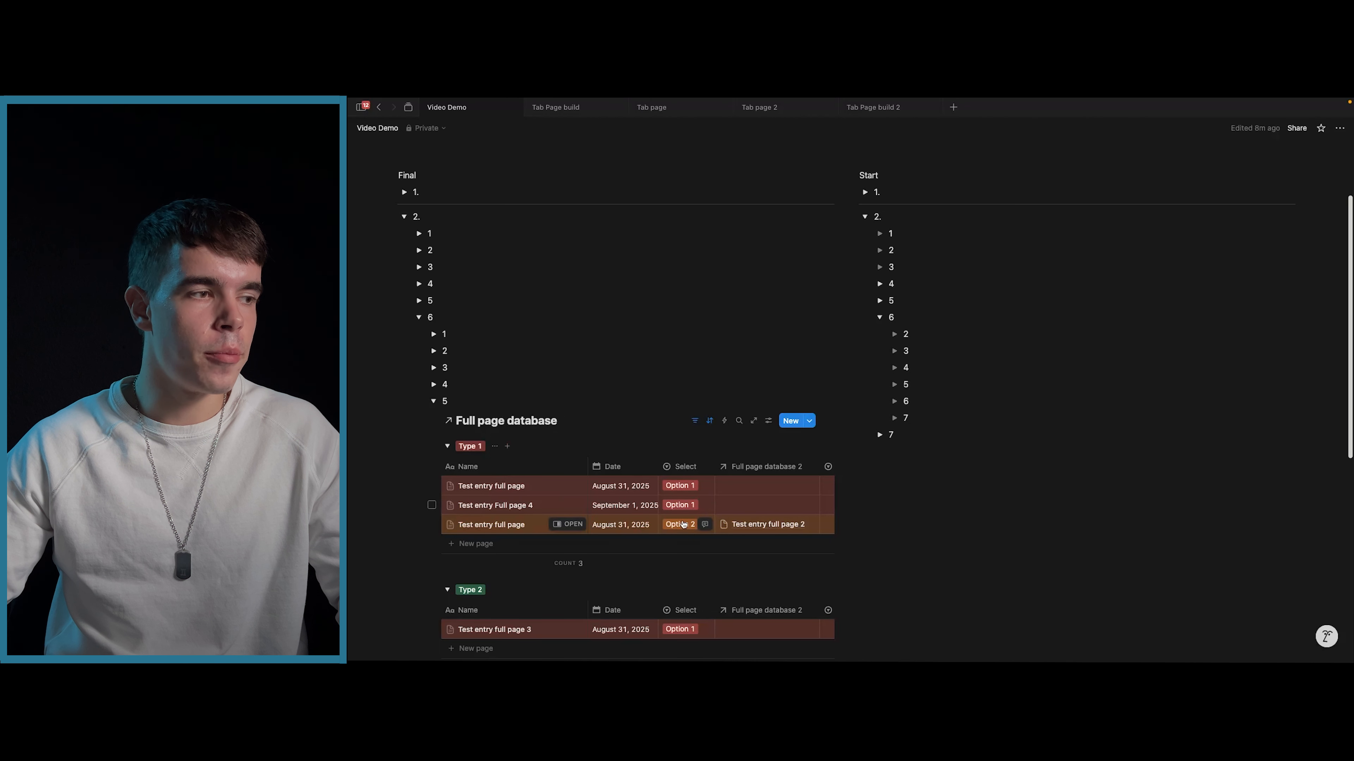
click(690, 424)
click(532, 451)
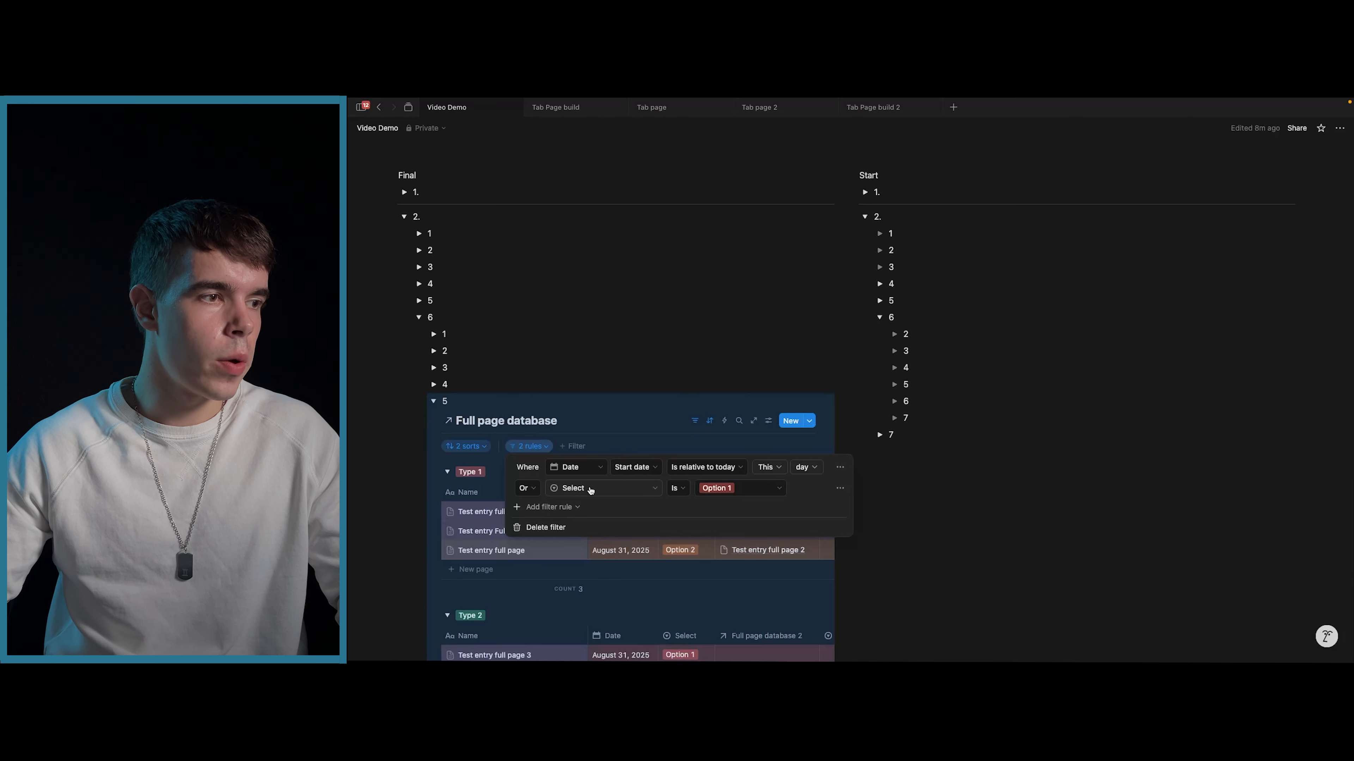
click(693, 421)
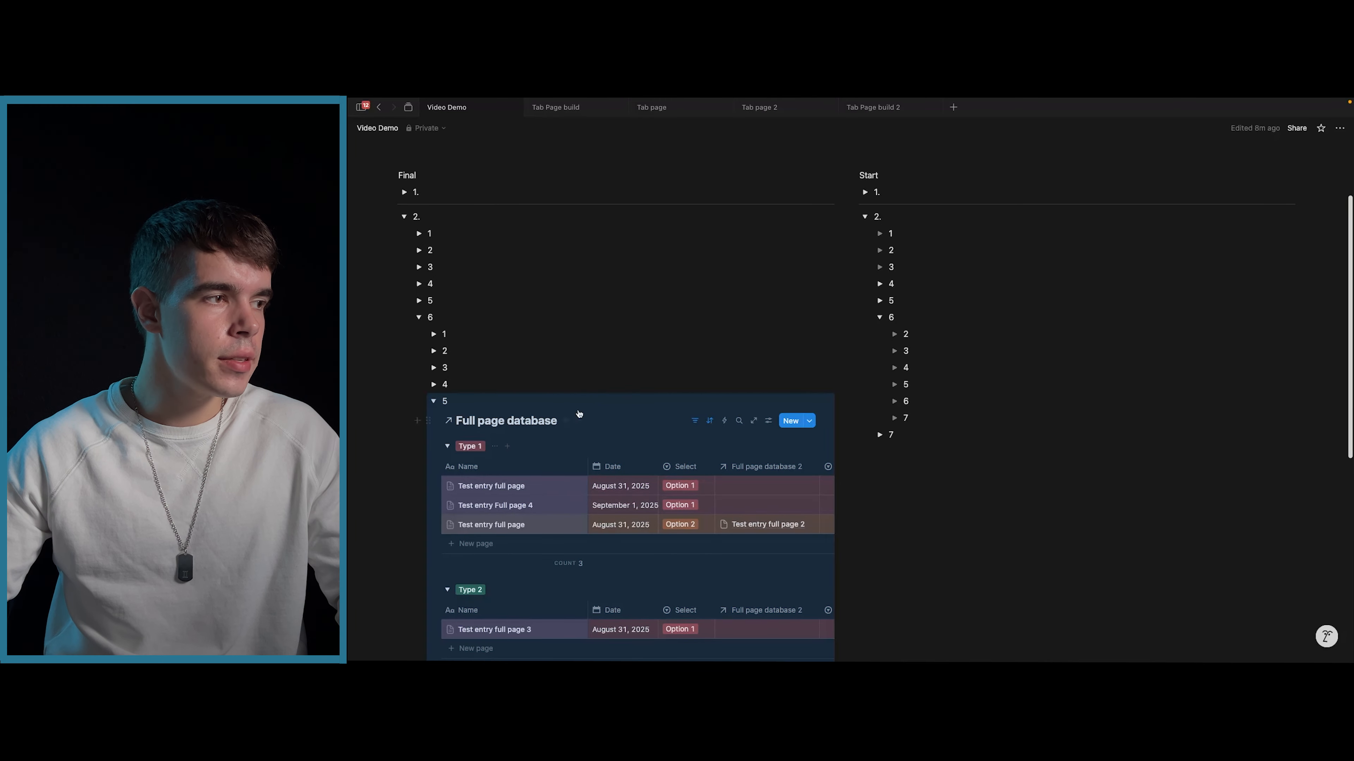
click(447, 385)
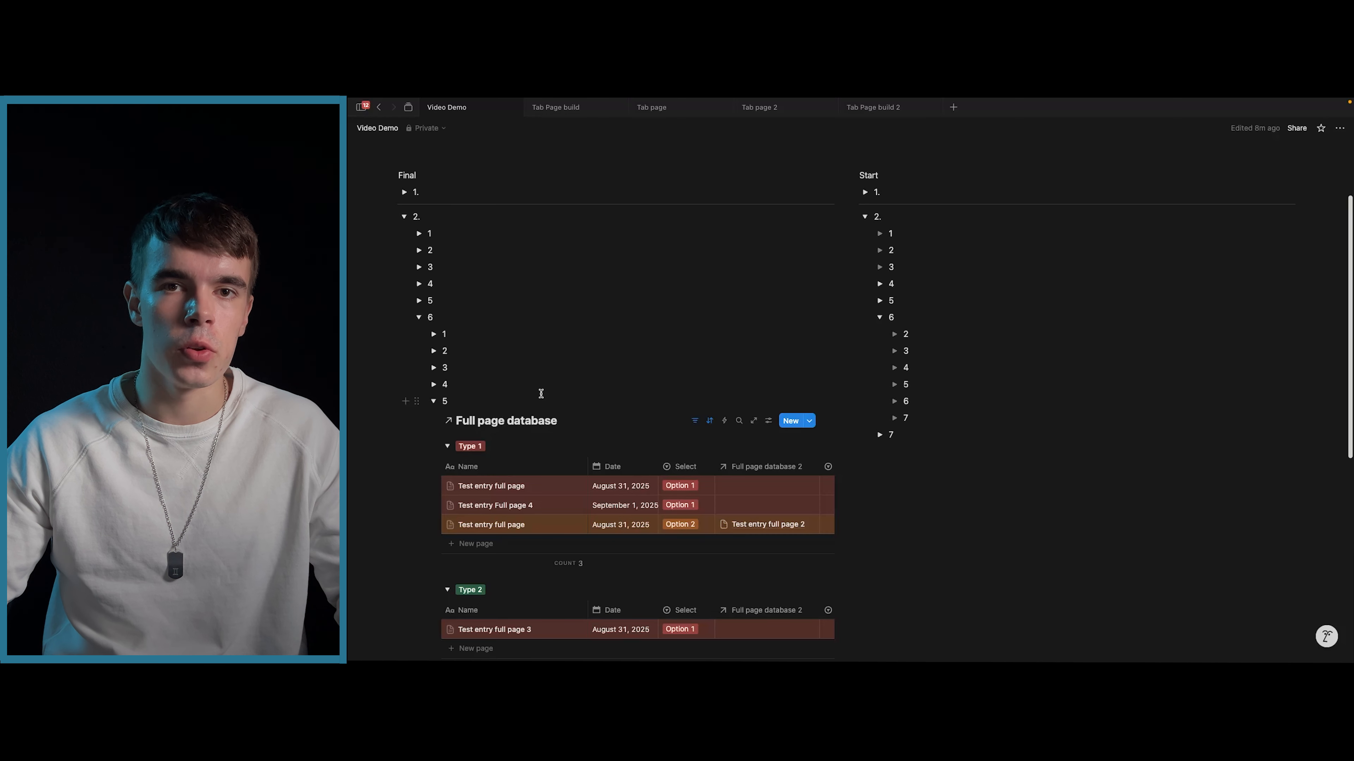
- Add a simple Name filter to the section 5 database view and delete that filter
click(694, 421)
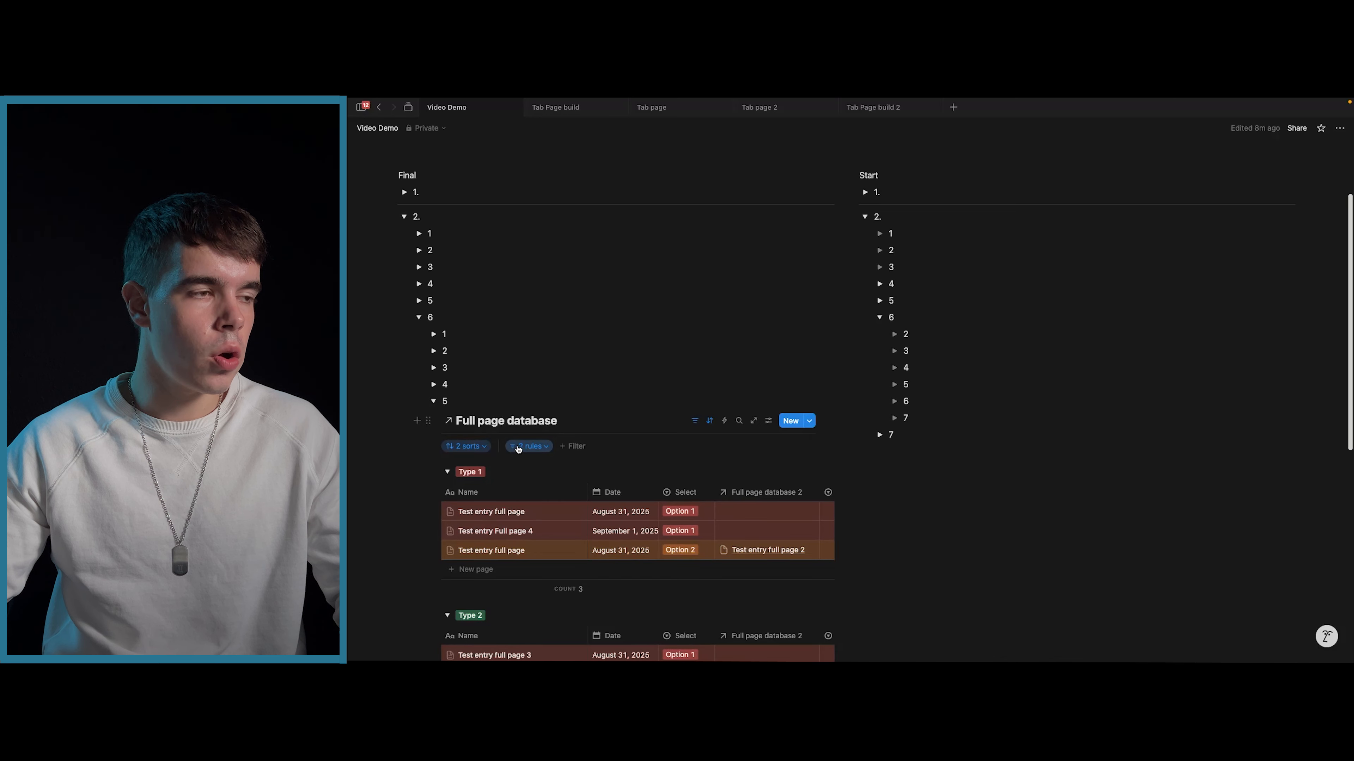
click(570, 450)
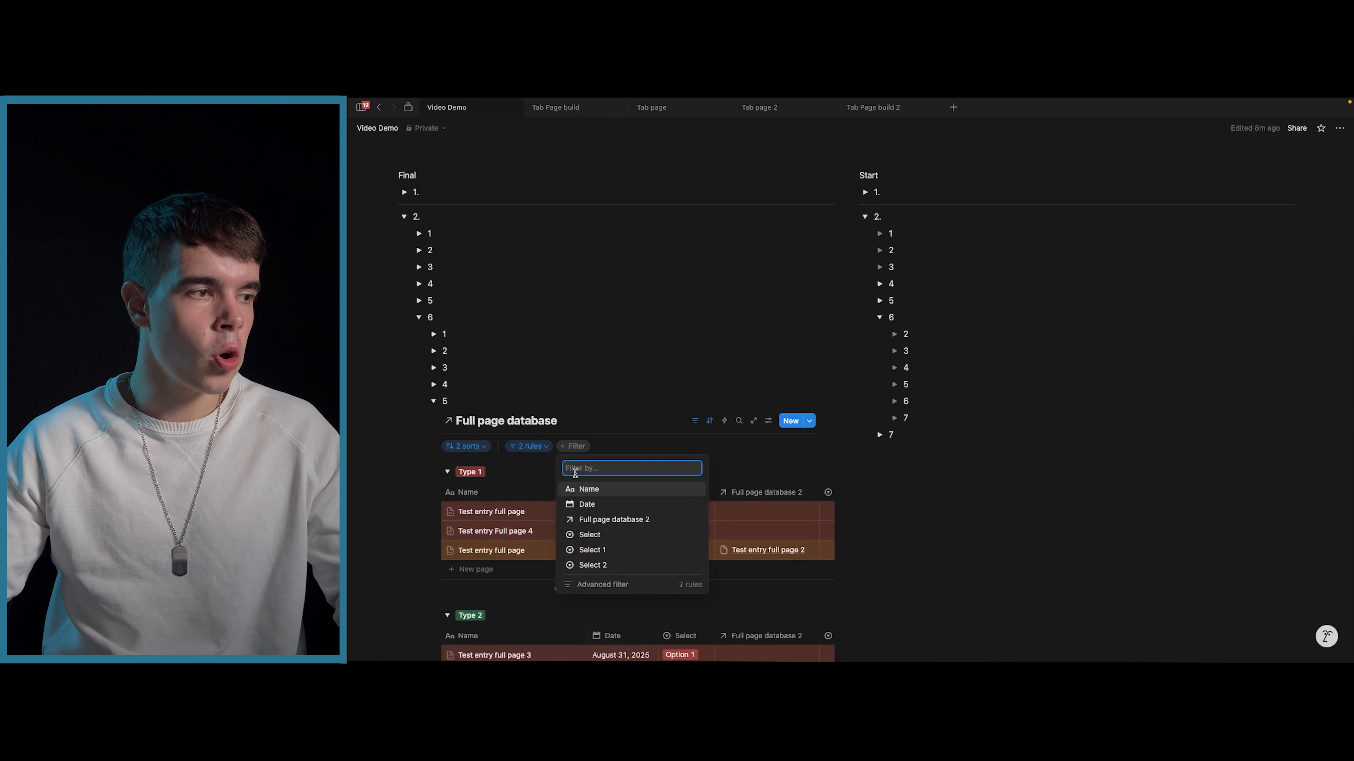
click(586, 489)
click(660, 464)
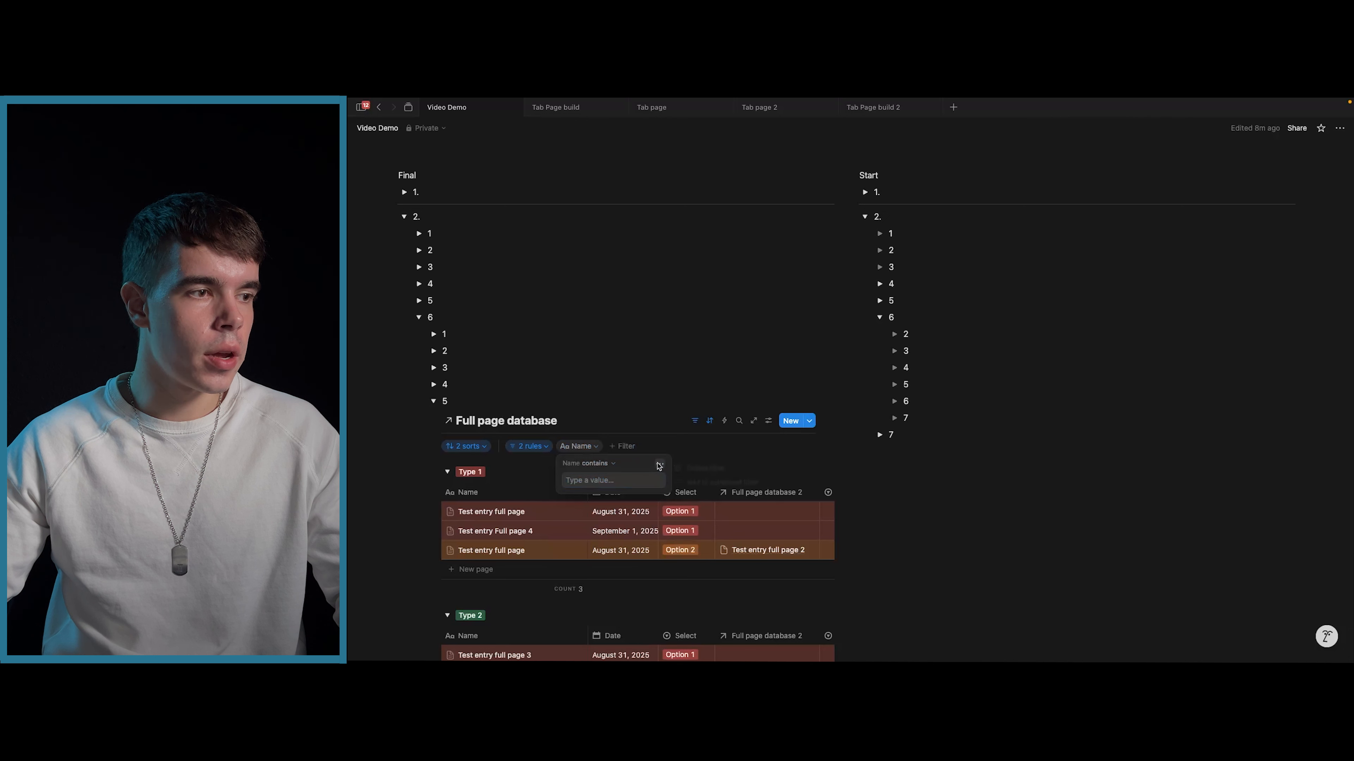
click(571, 449)
click(588, 449)
click(595, 449)
click(661, 465)
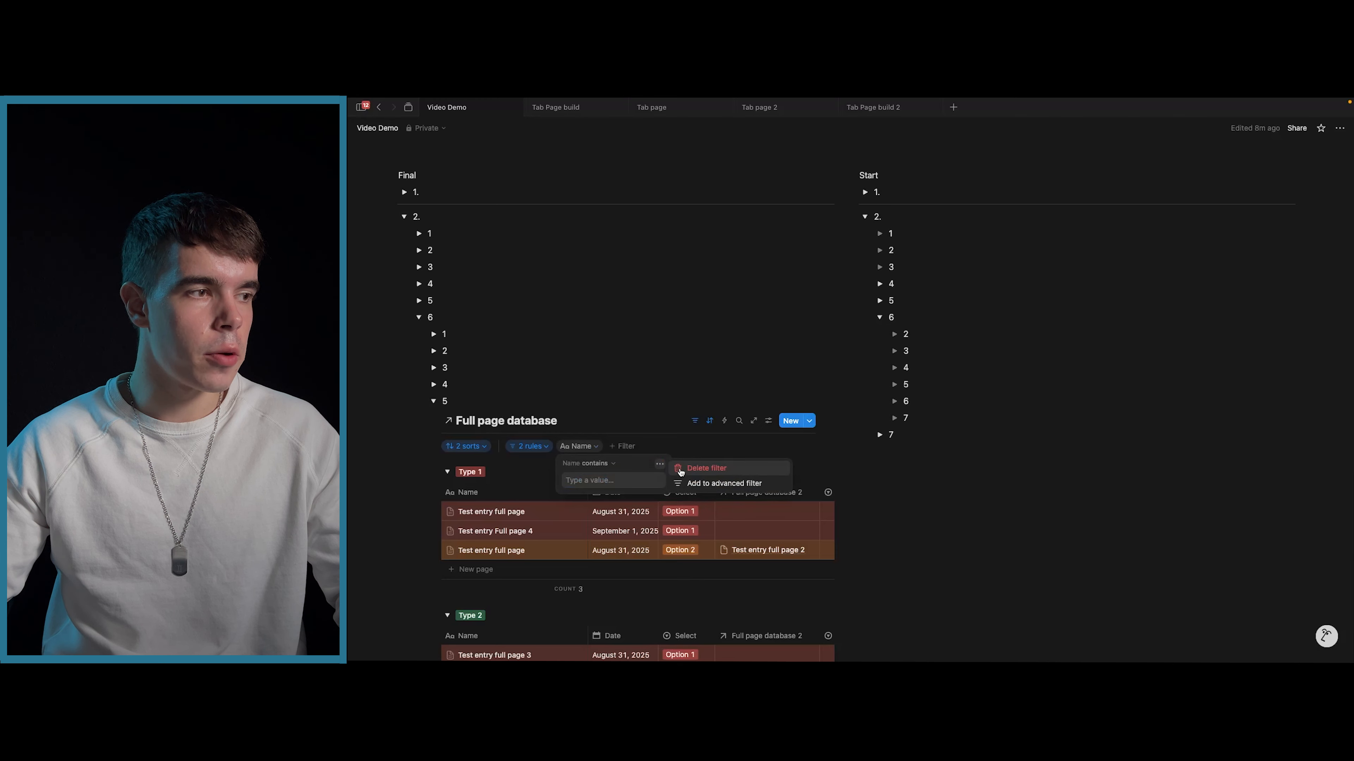
click(682, 469)
- Turn the Date rule of the advanced filter into a group and add a second filter rule inside it
click(529, 447)
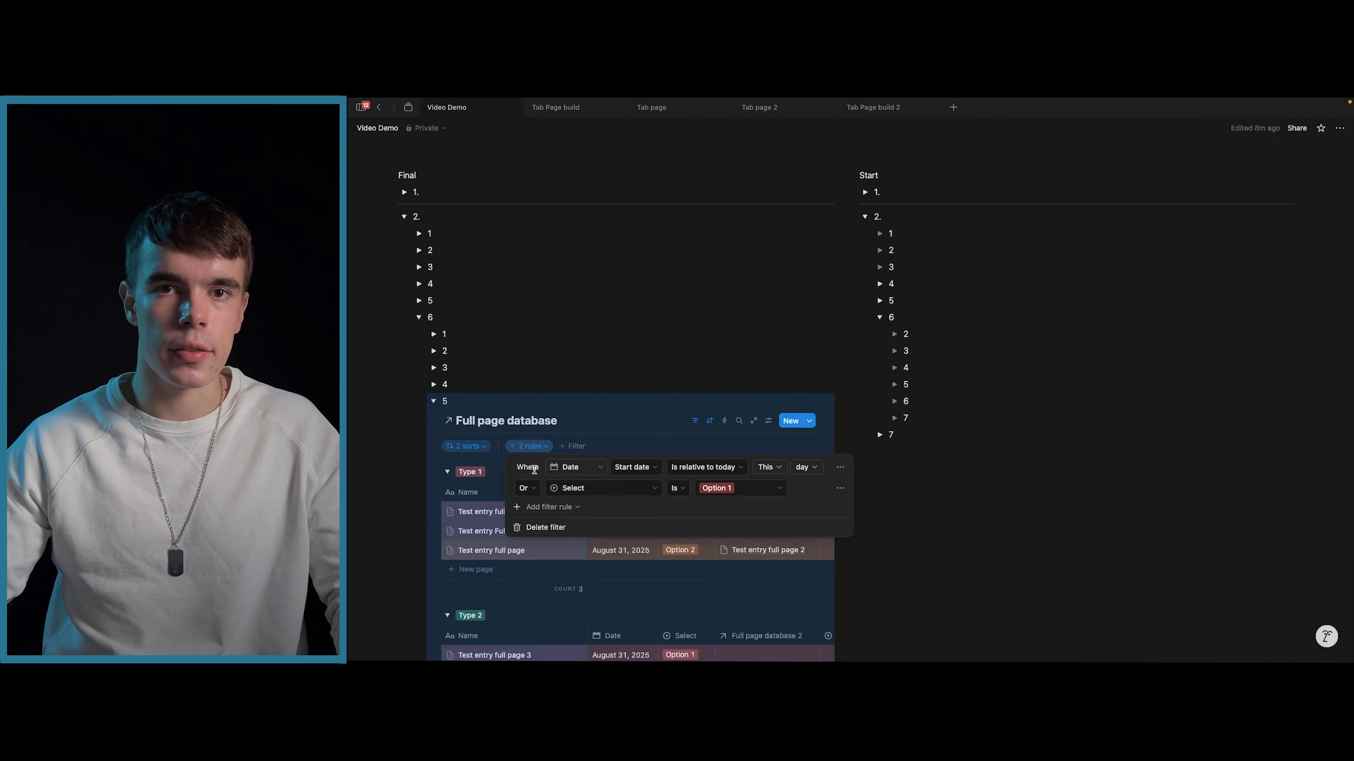
click(526, 488)
click(530, 488)
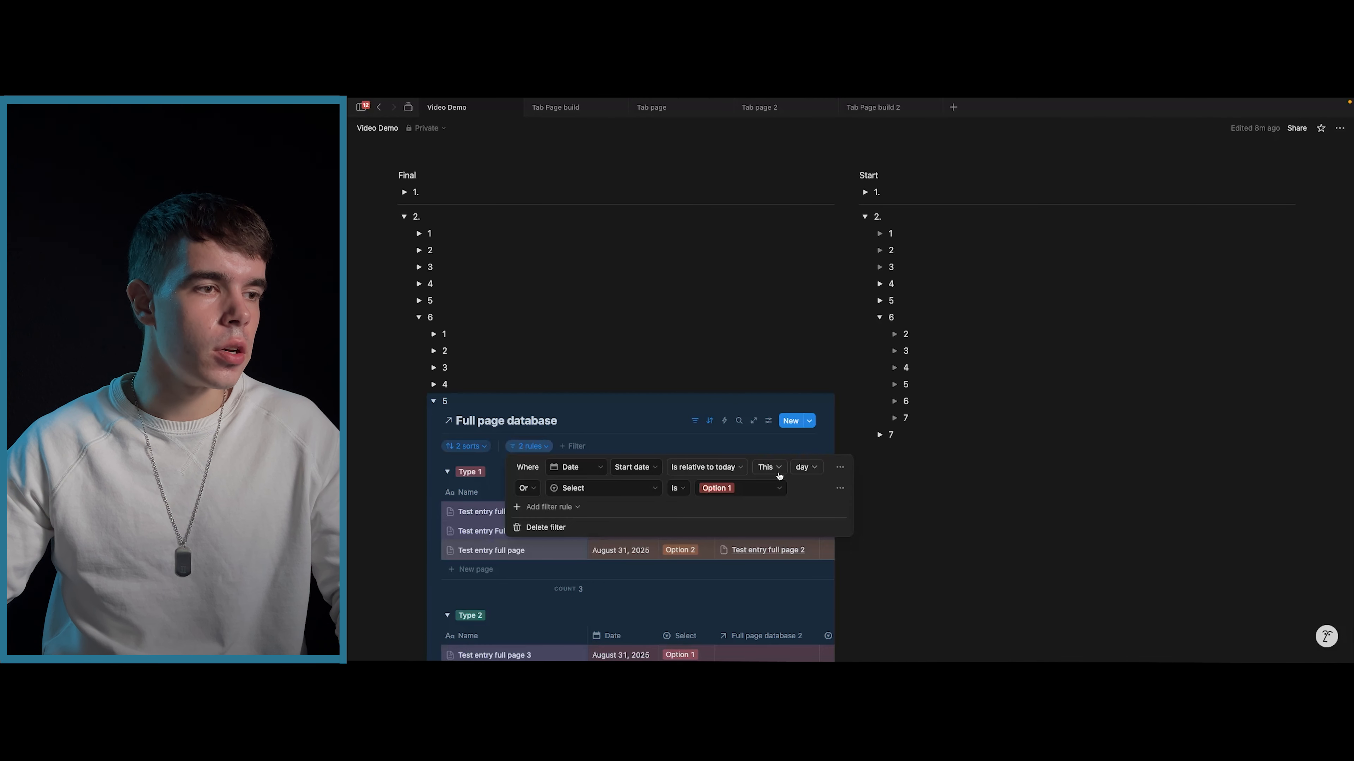
click(840, 468)
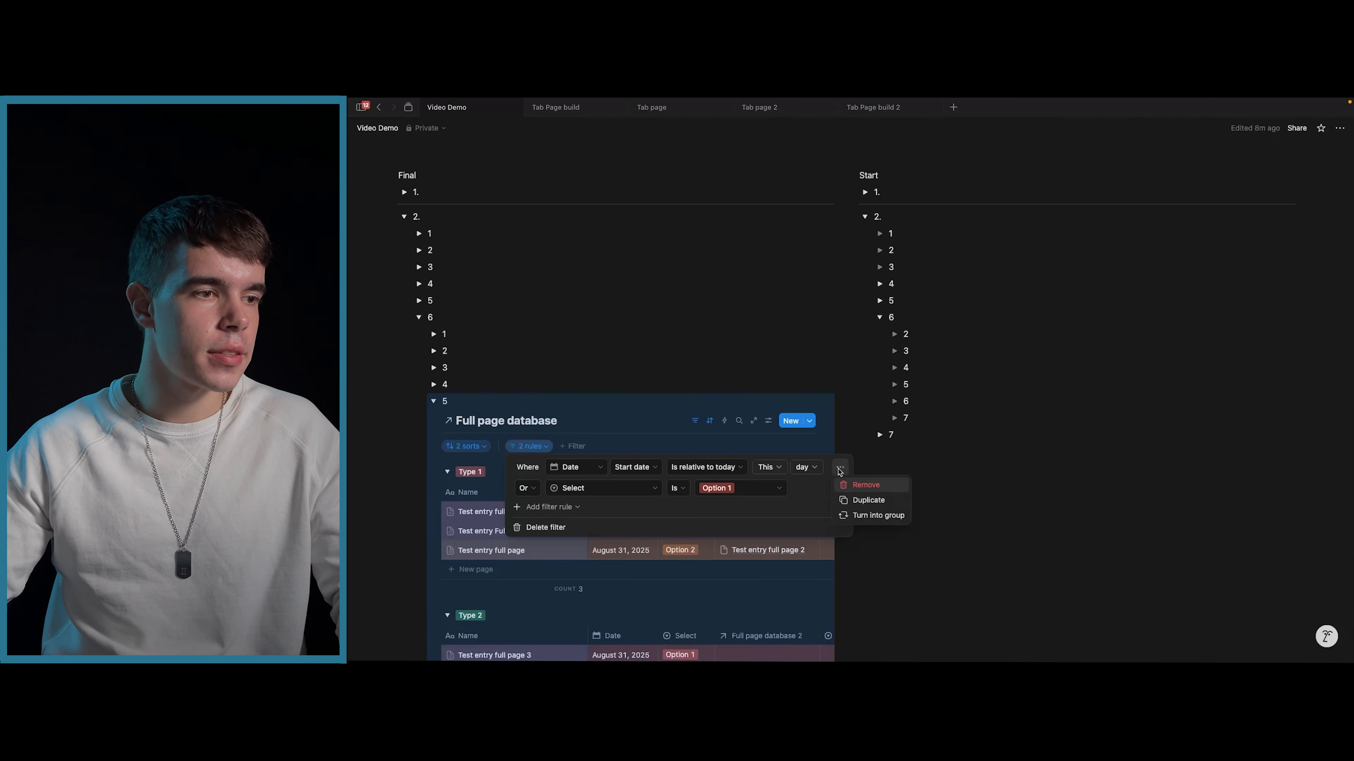
click(858, 515)
click(585, 492)
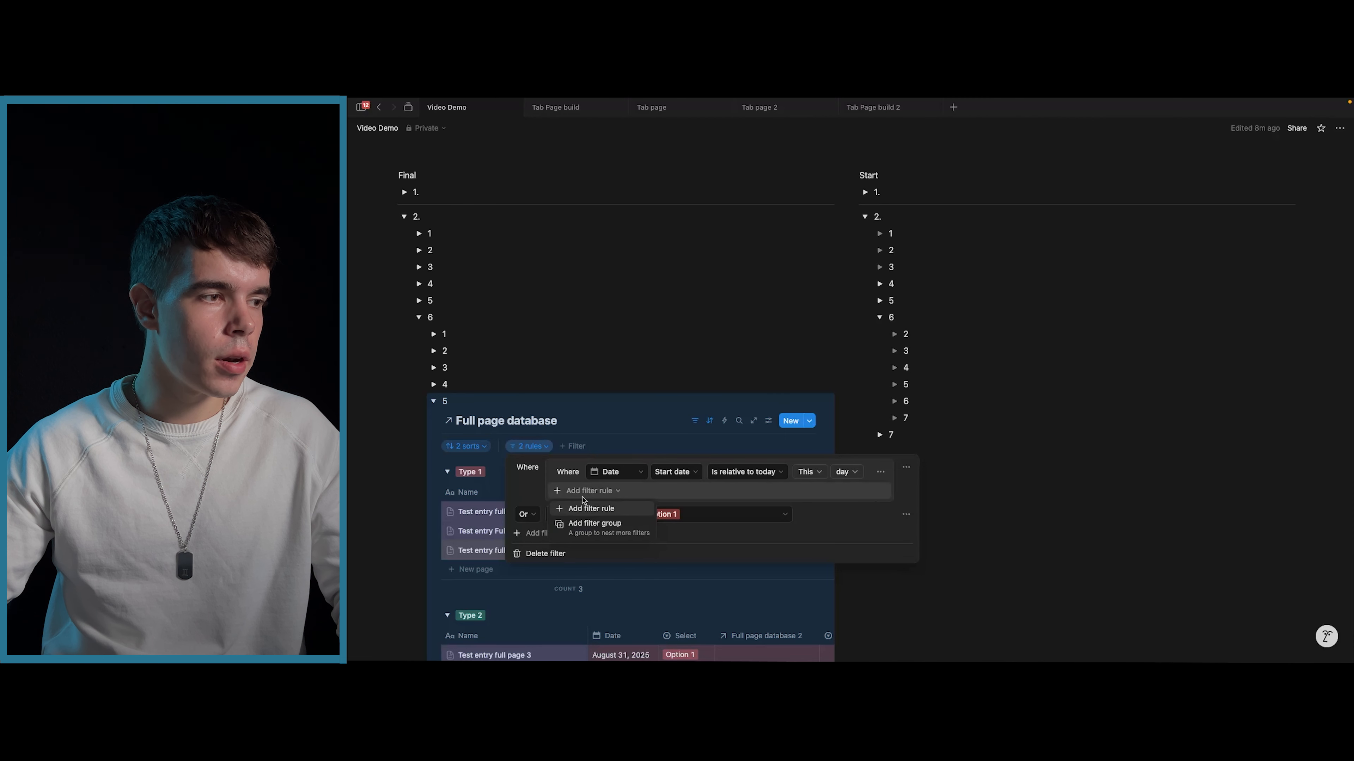
click(584, 508)
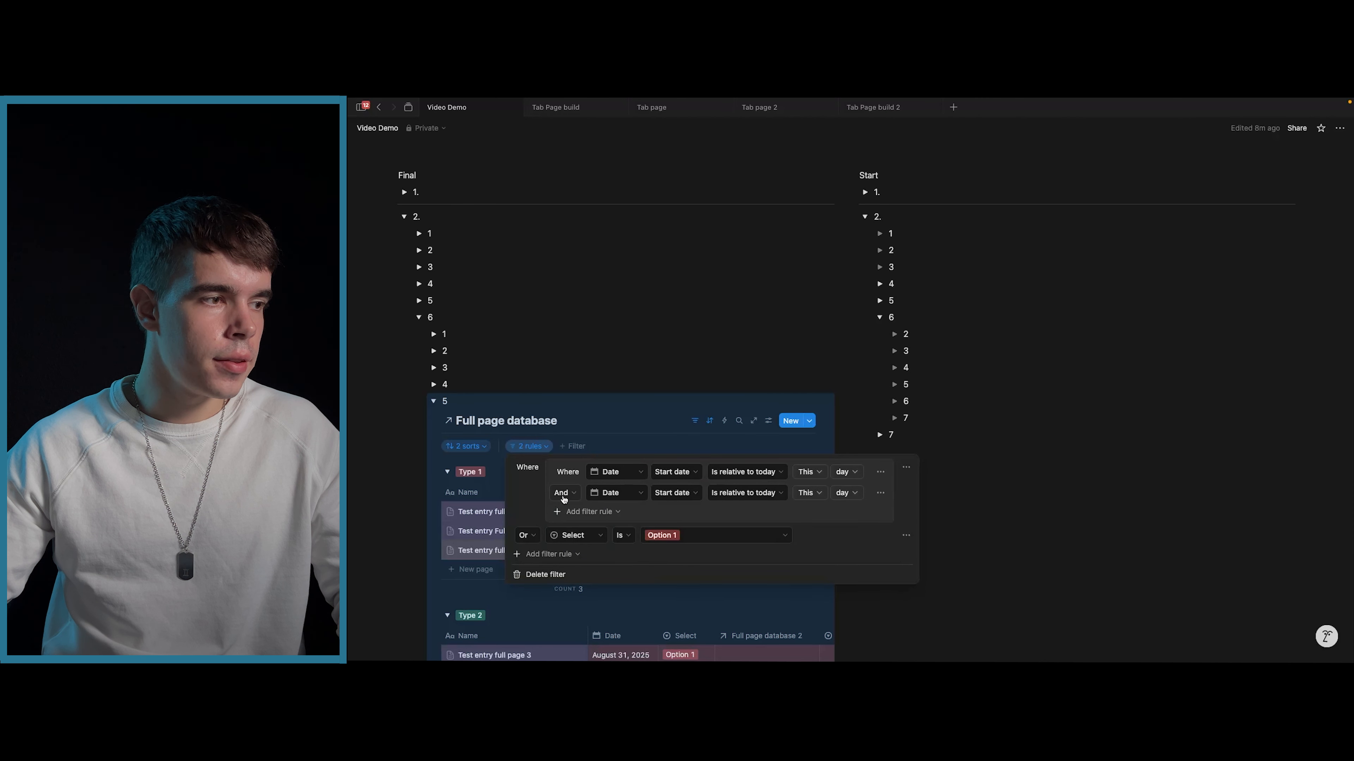
- Set the group's second rule to Select is Option 1 and combine the group's rules with And
click(575, 496)
click(566, 518)
click(613, 493)
click(660, 521)
click(760, 495)
click(746, 533)
click(700, 520)
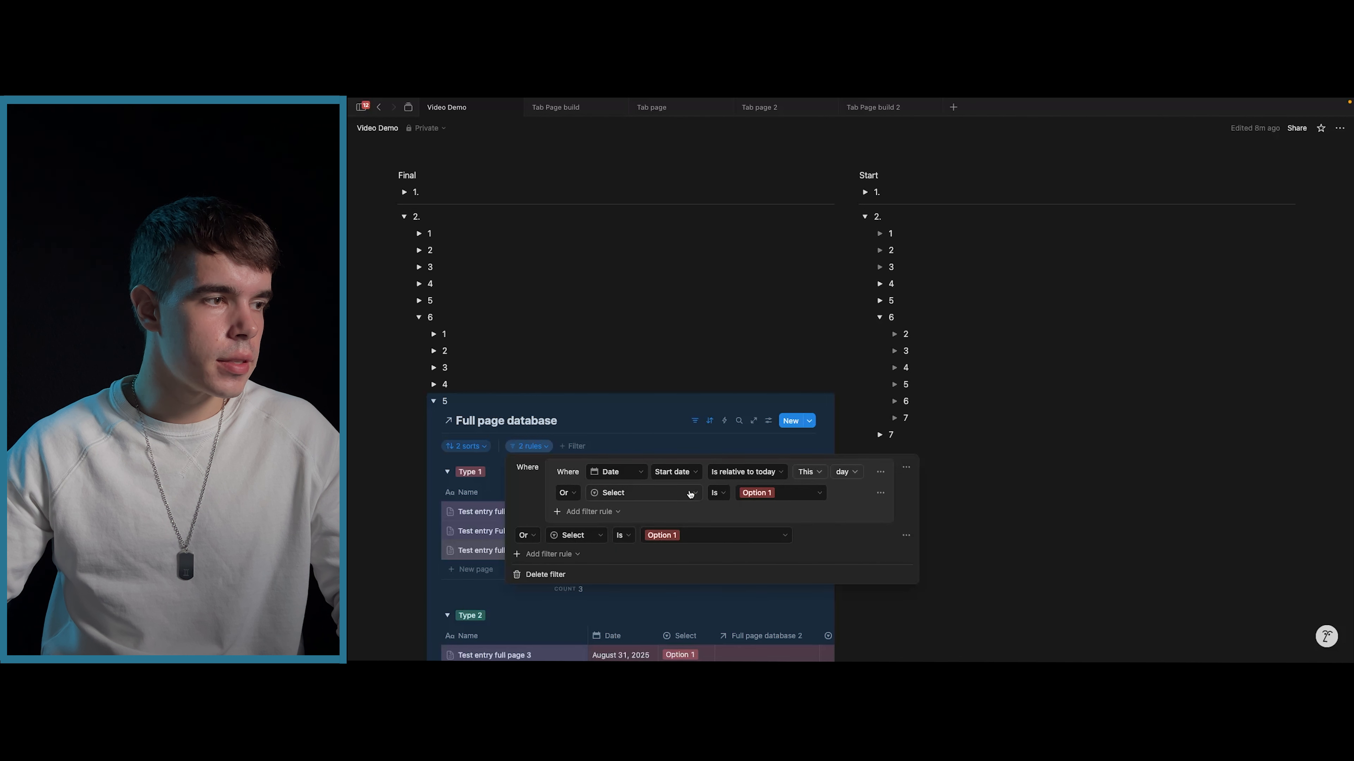
click(568, 493)
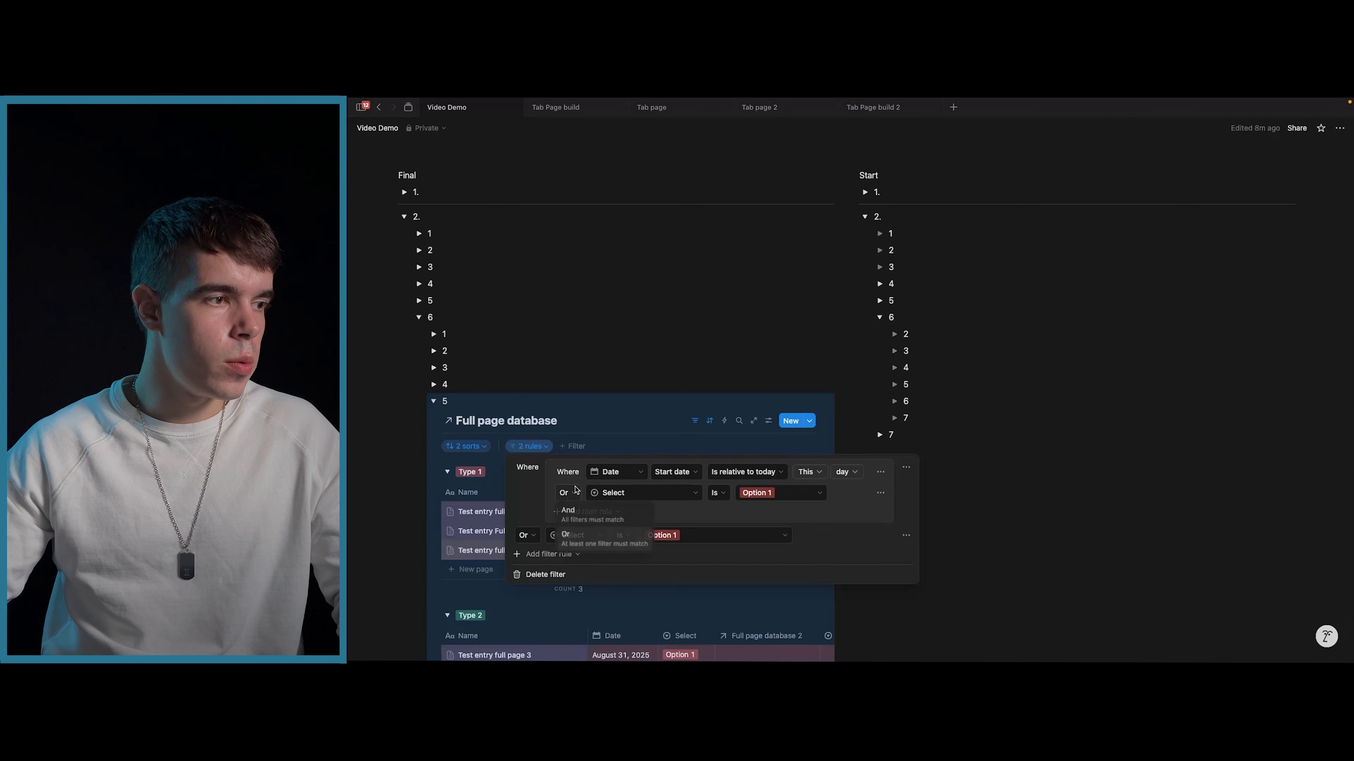
click(579, 514)
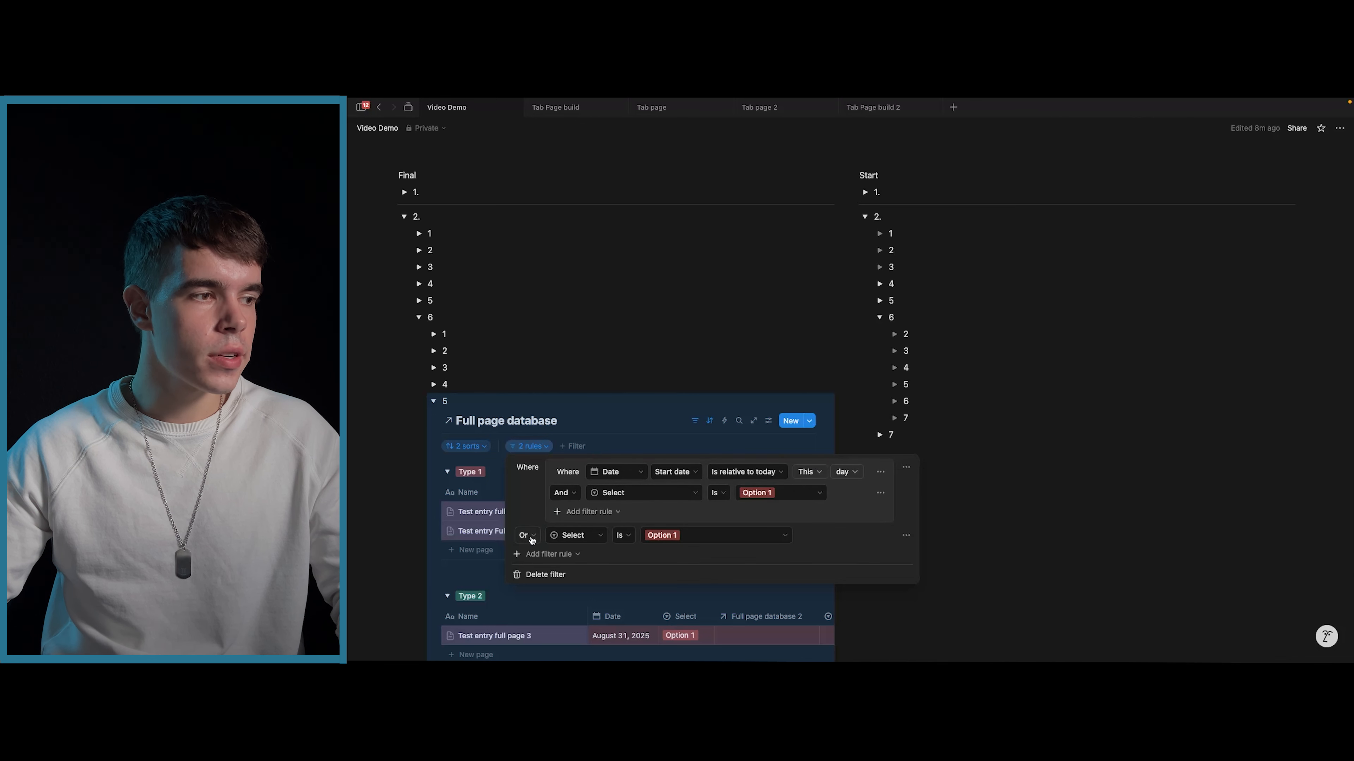
- Check the available actions for the outer Select rule and the And/Or choices inside the filter group
click(906, 536)
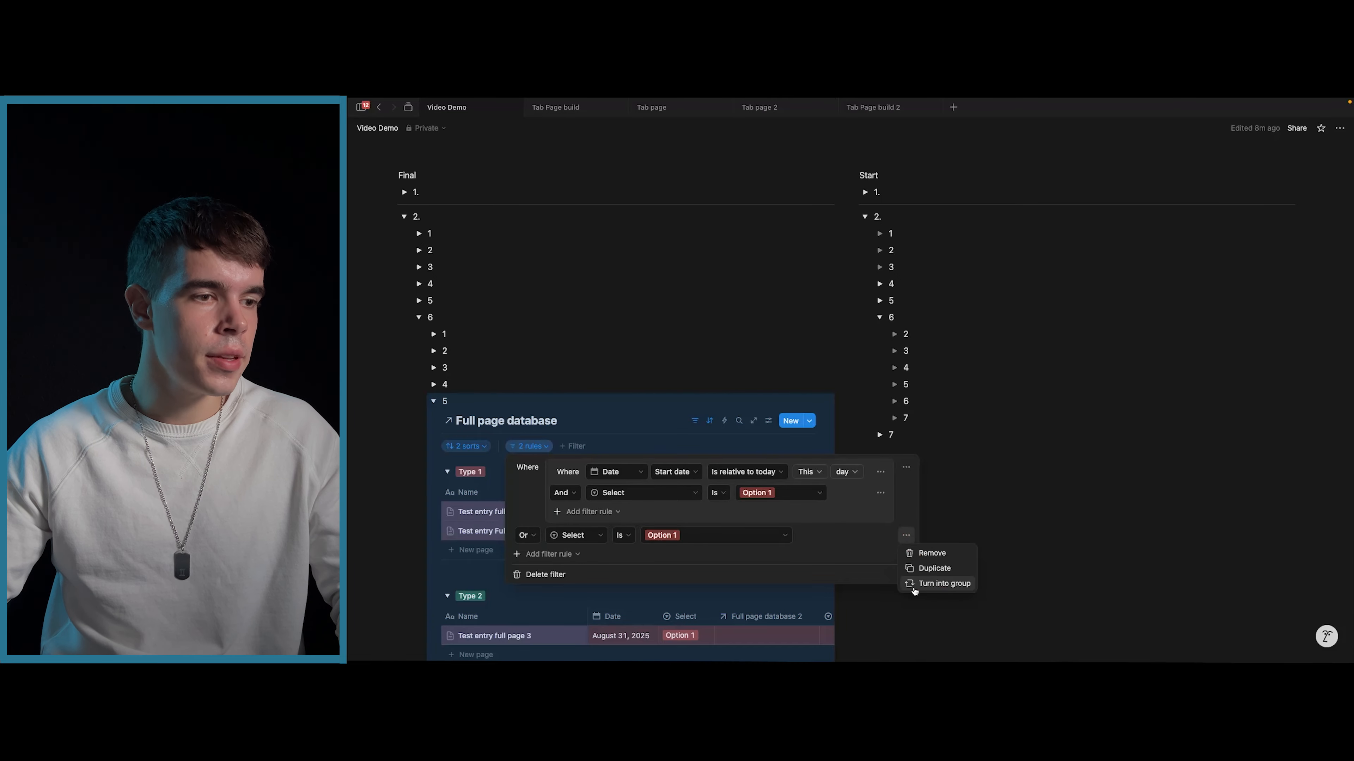
click(816, 533)
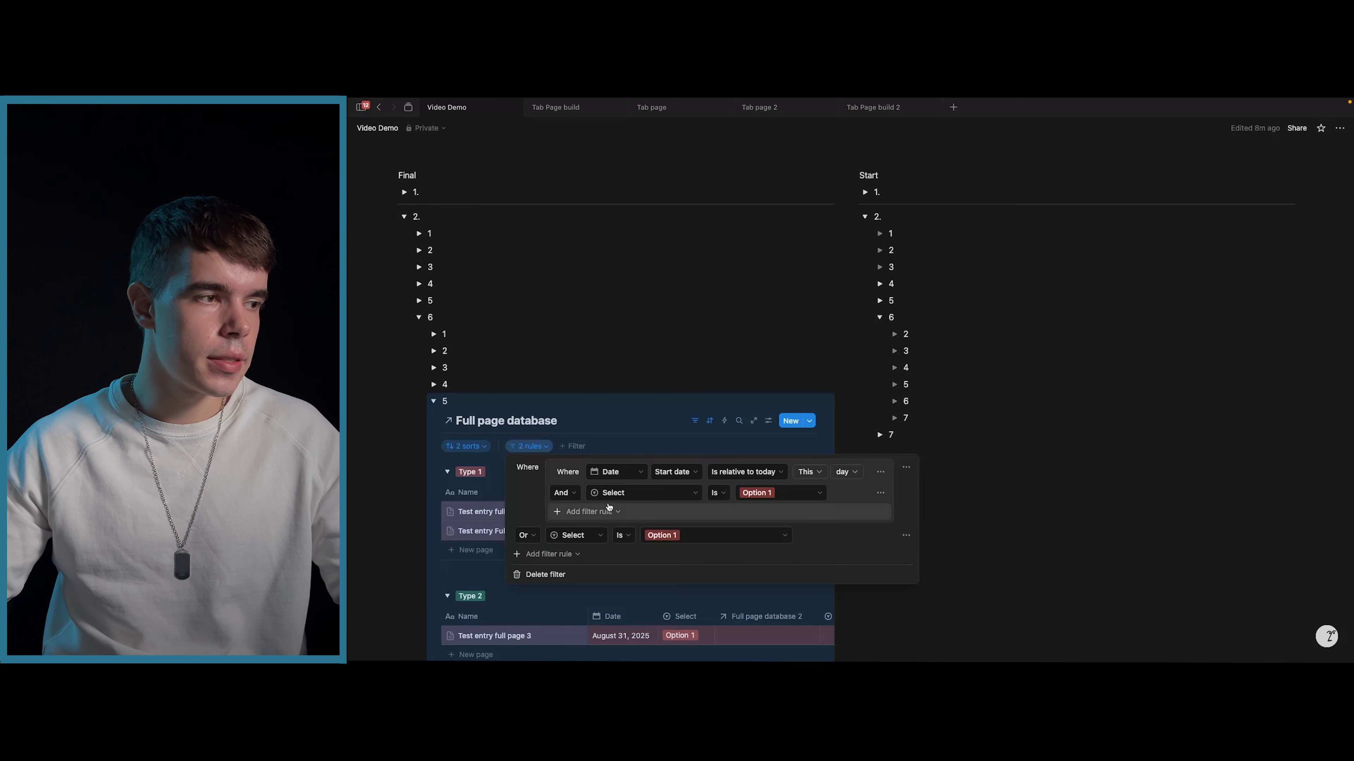
click(573, 496)
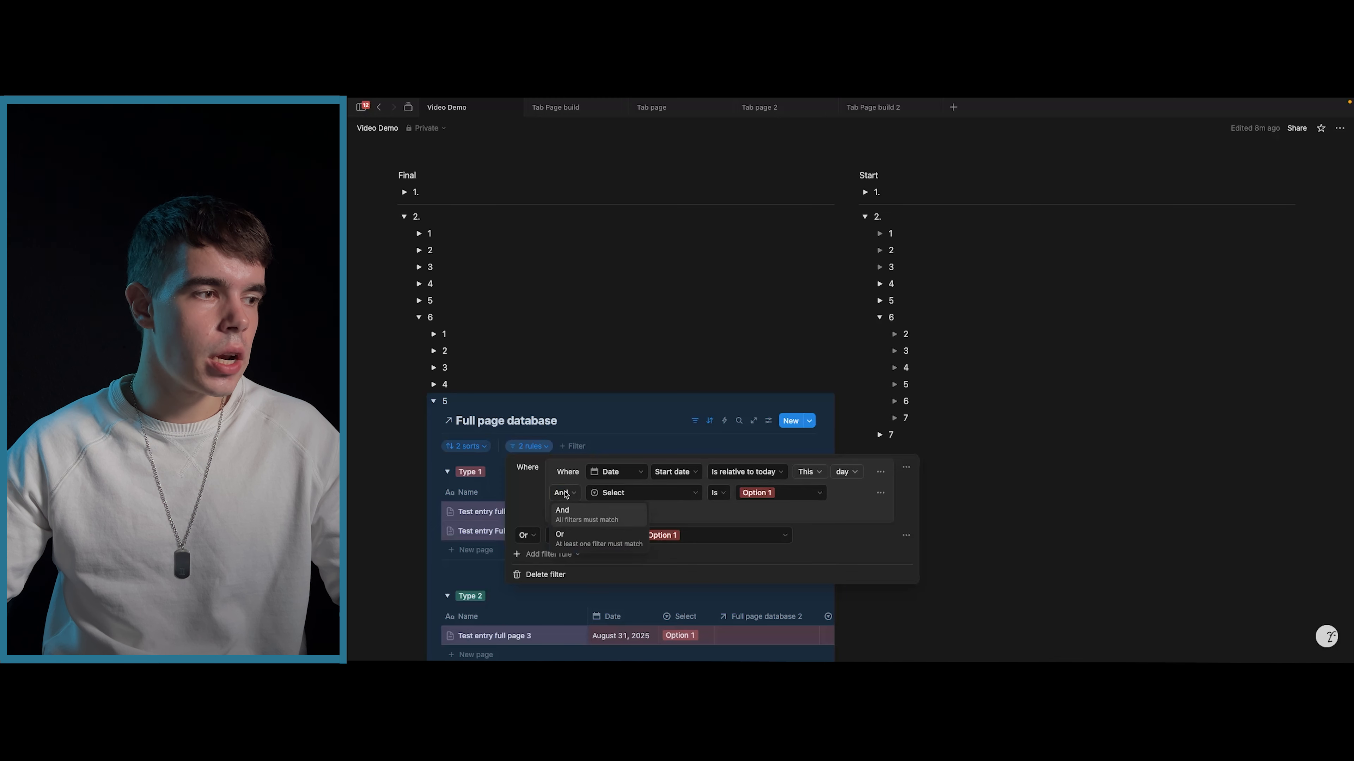
click(567, 494)
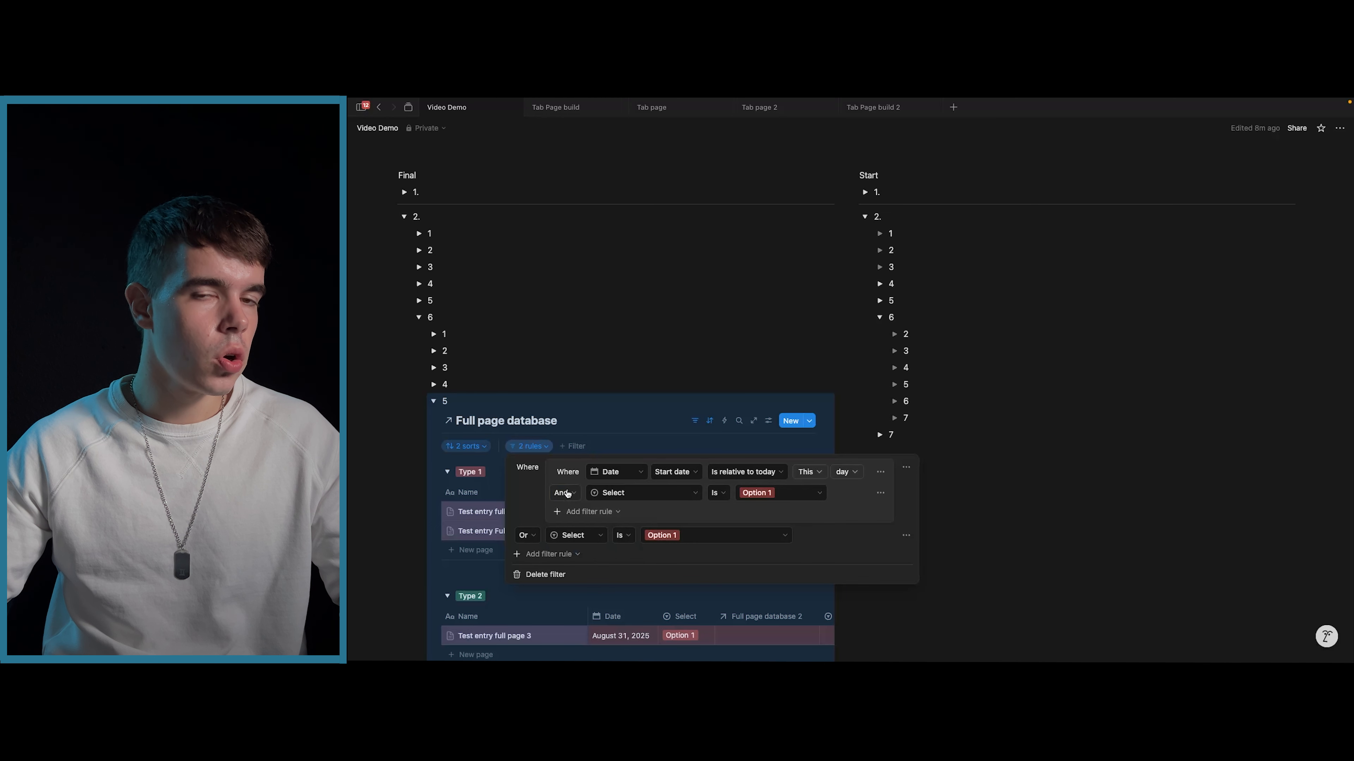
- Add a third rule inside the filter group, turn it into a nested group and remove it, closing the filter settings
click(583, 514)
click(581, 530)
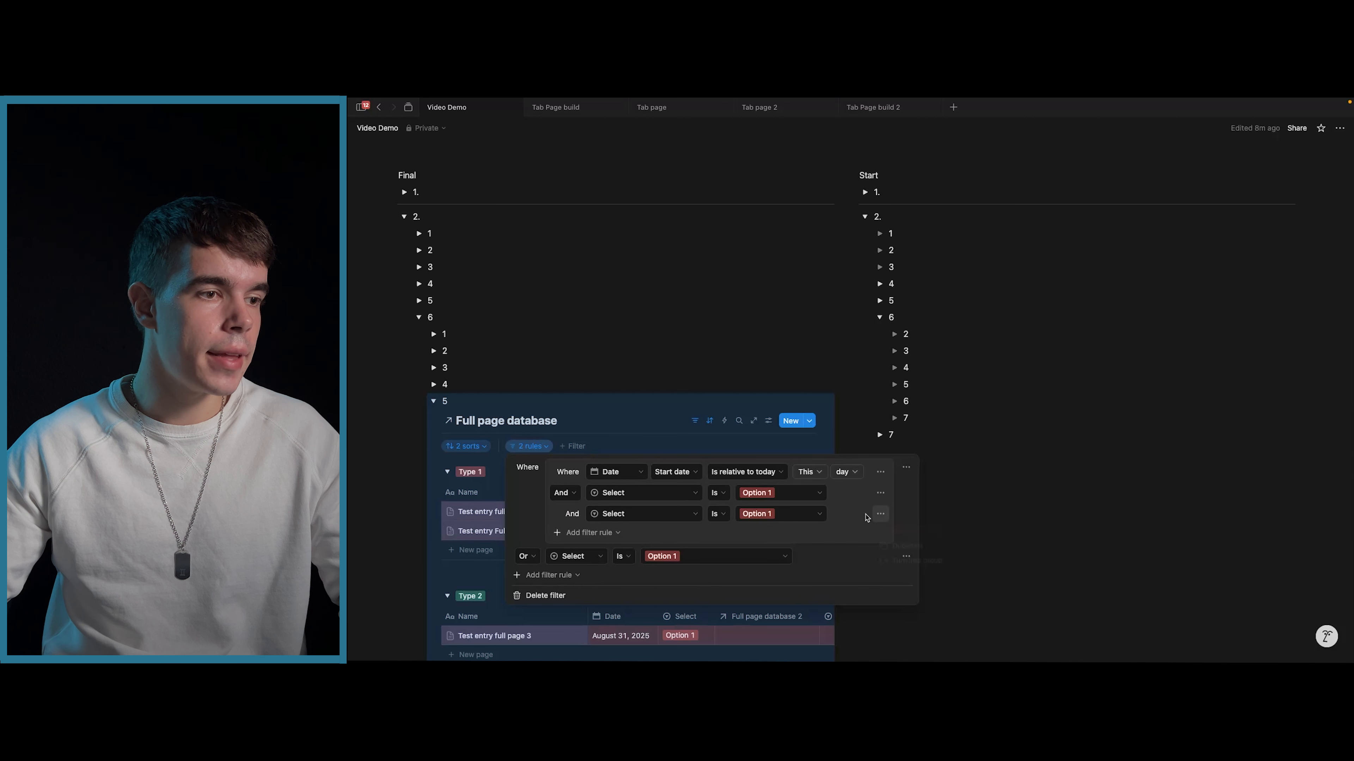
click(880, 513)
click(898, 562)
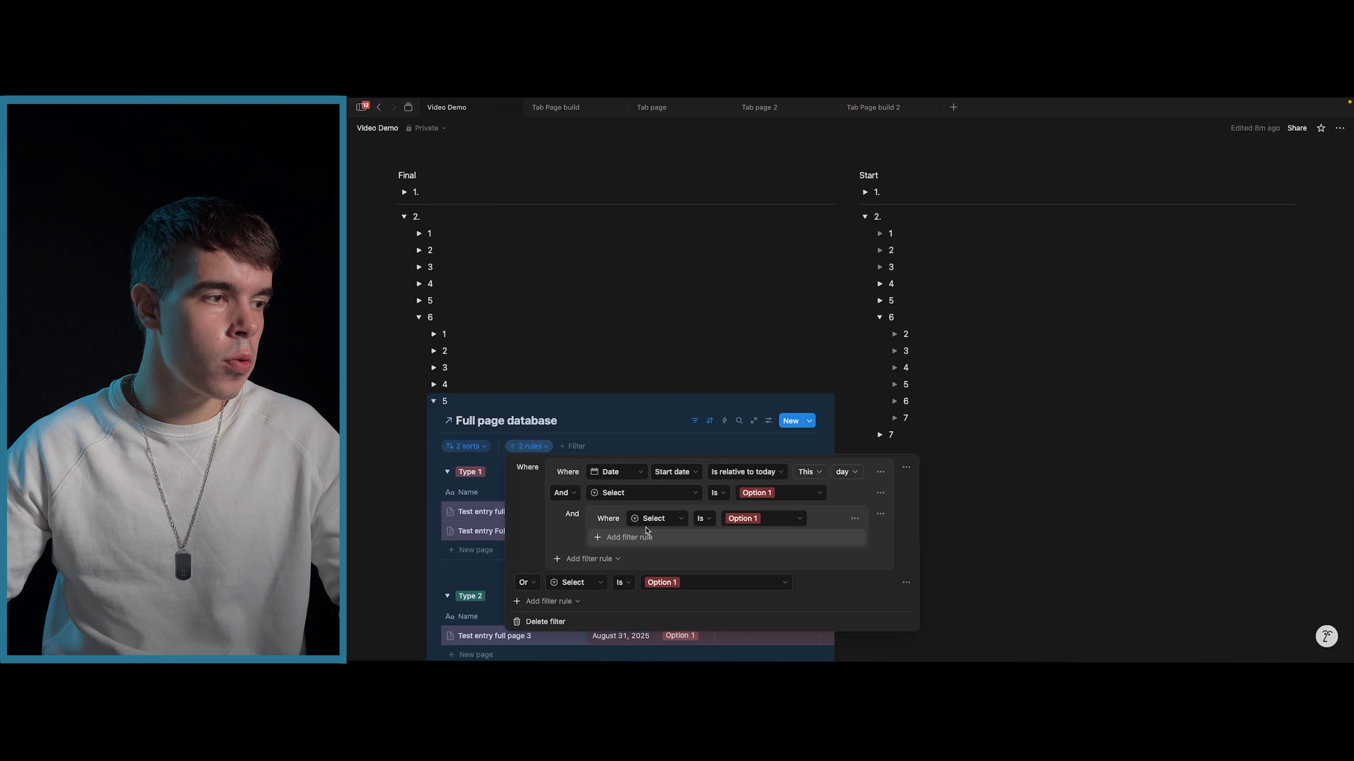
click(614, 538)
click(880, 515)
click(887, 533)
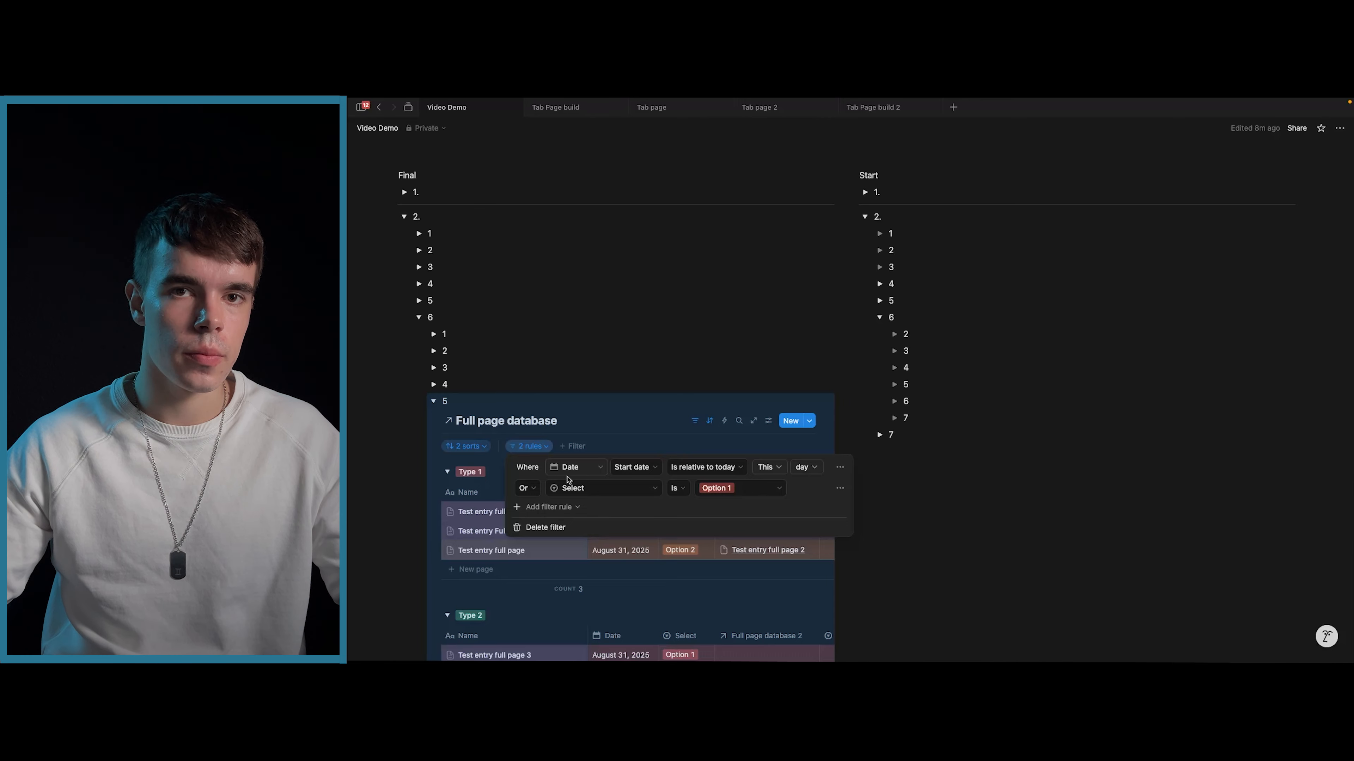
key(Escape)
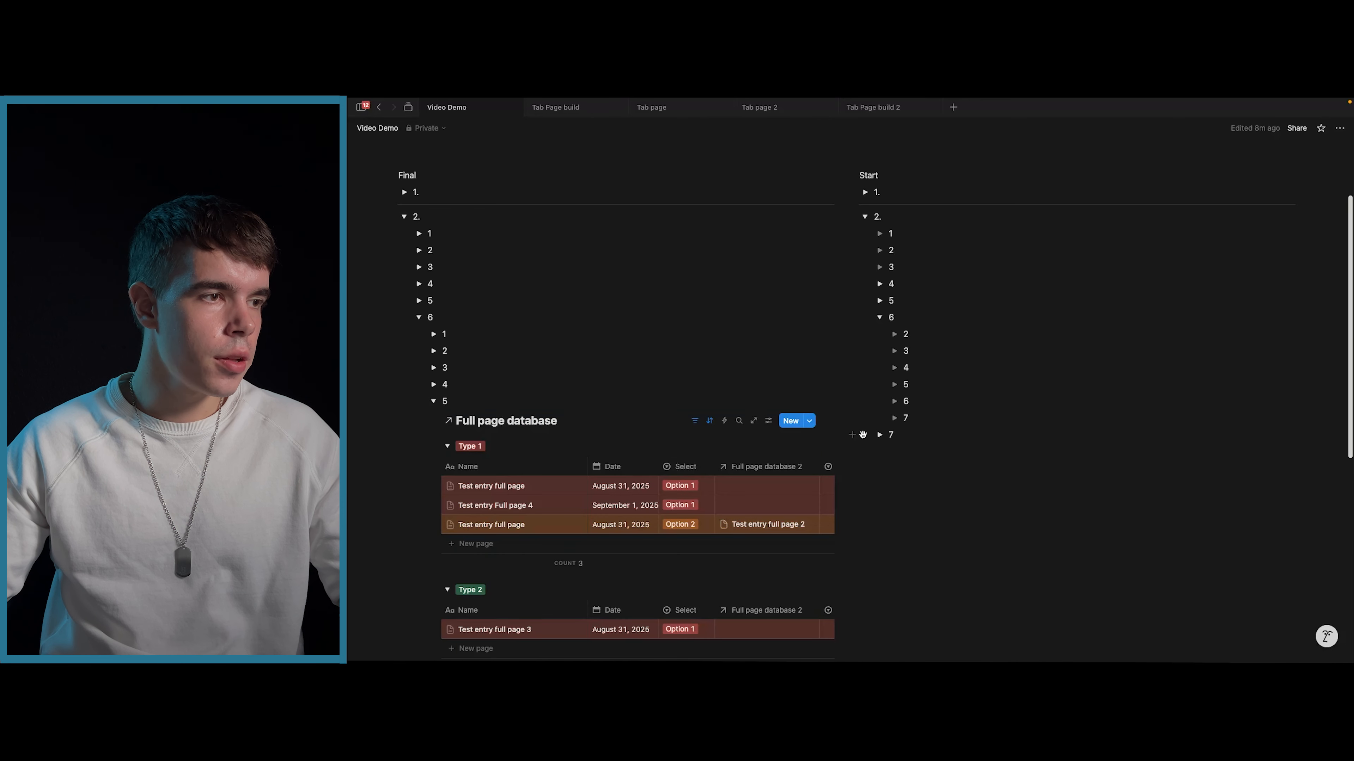
- Examine the Select and Date sort rules of the section 5 database view against its entry order
click(709, 421)
click(709, 422)
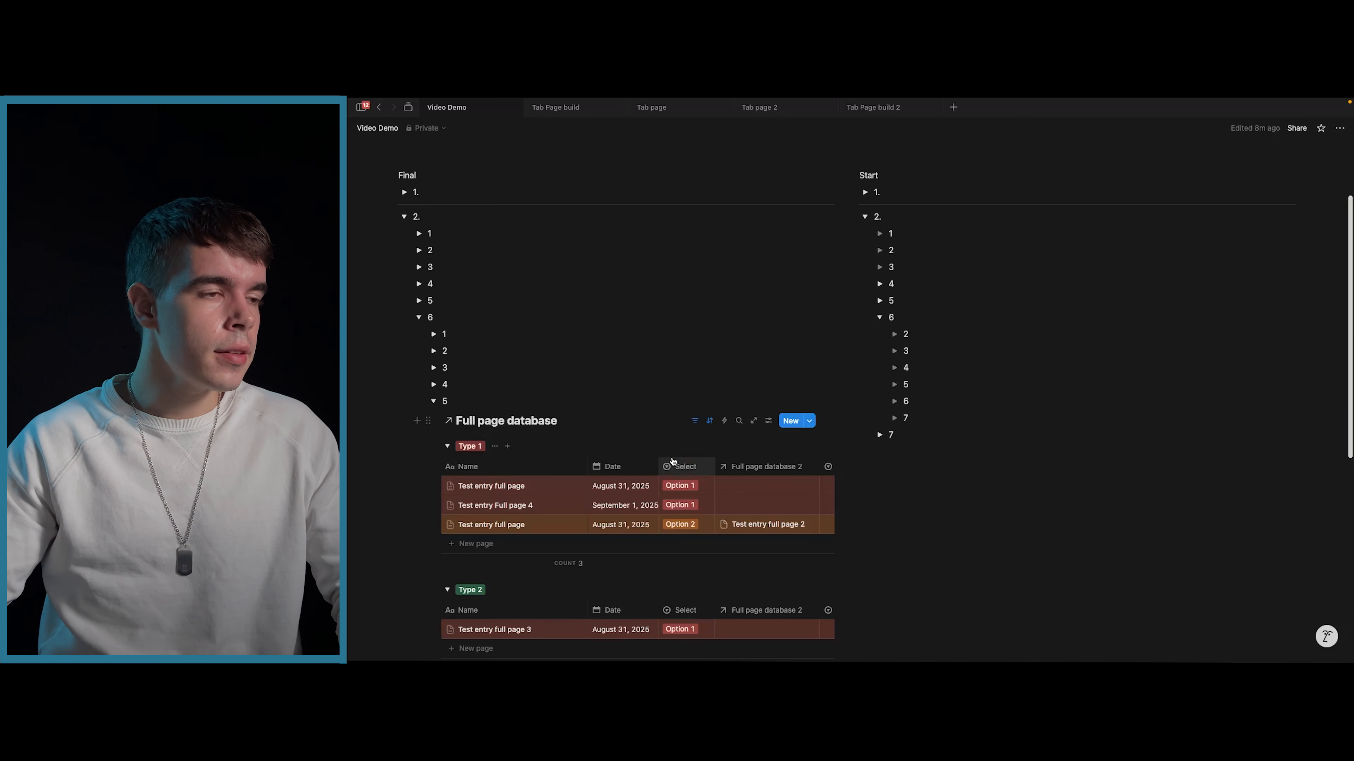
click(709, 420)
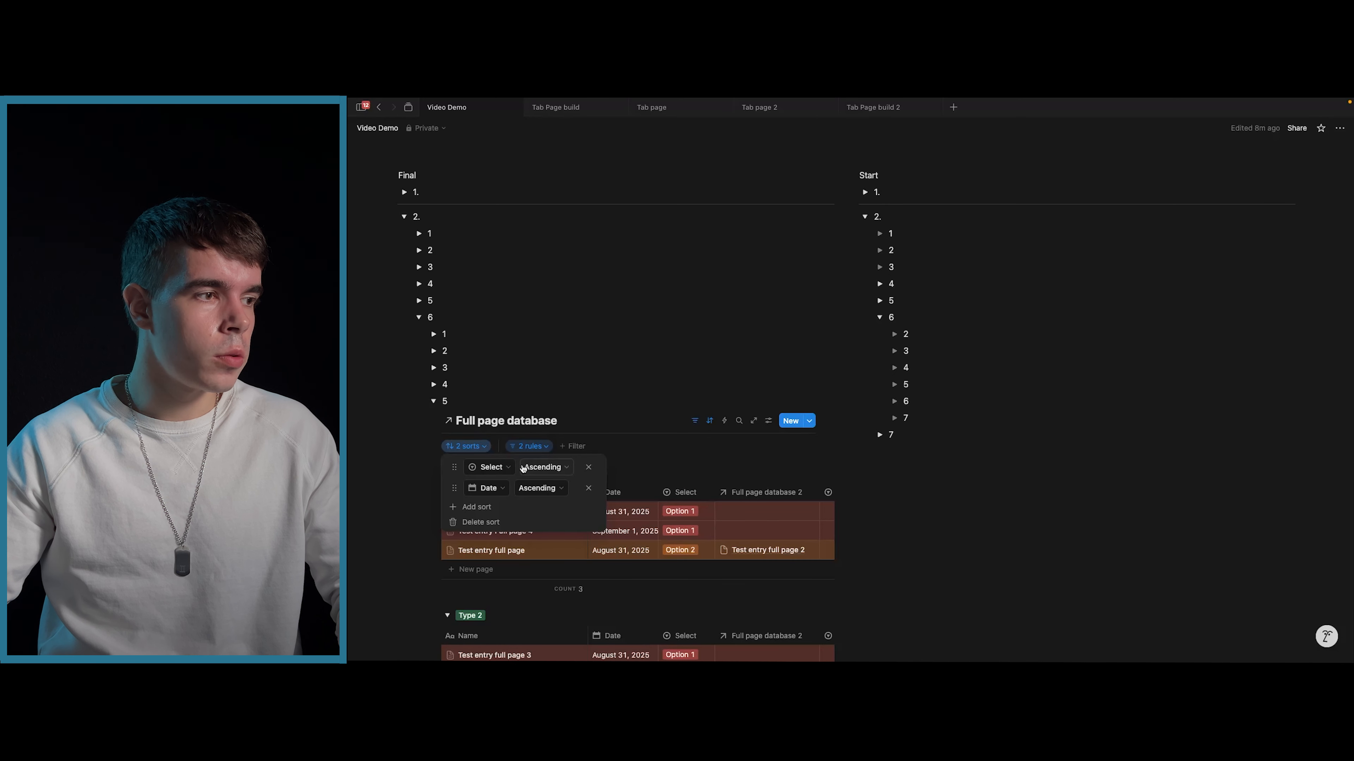
click(709, 420)
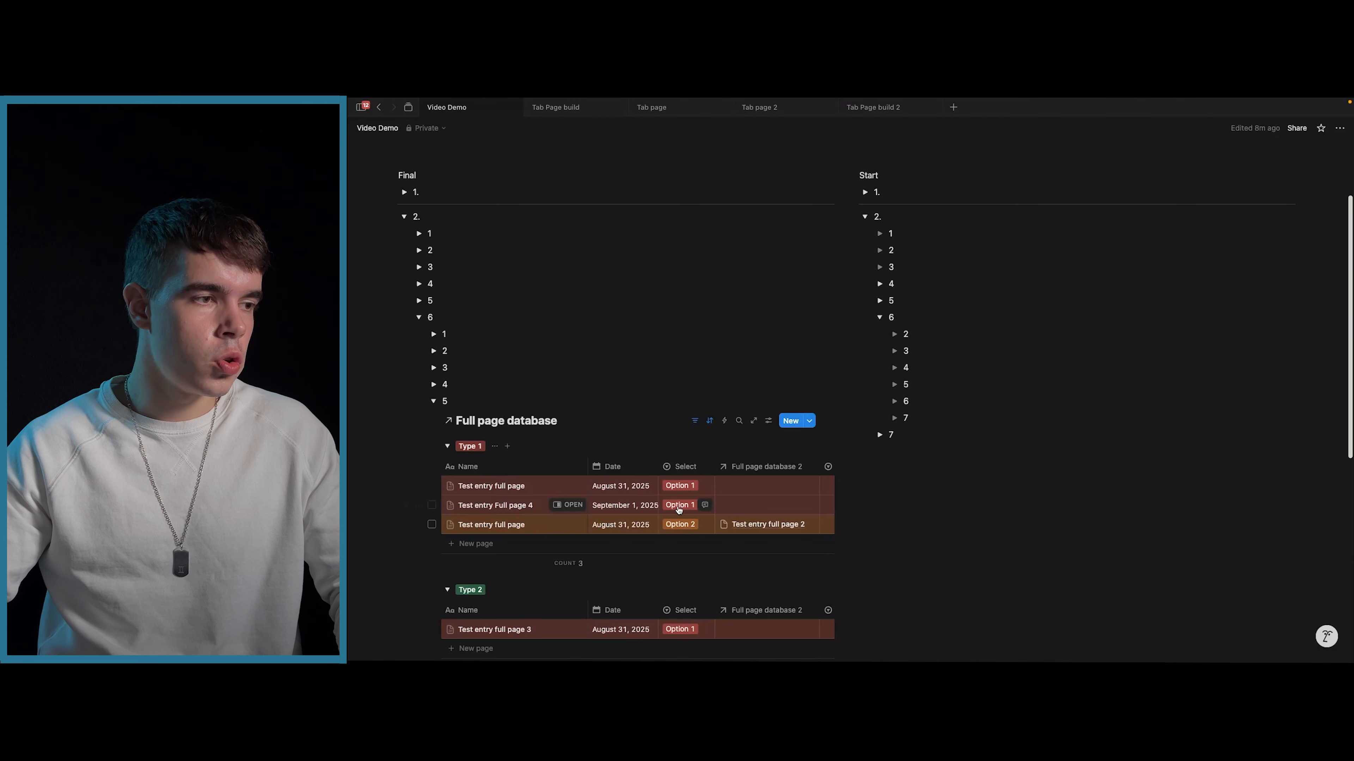
click(705, 422)
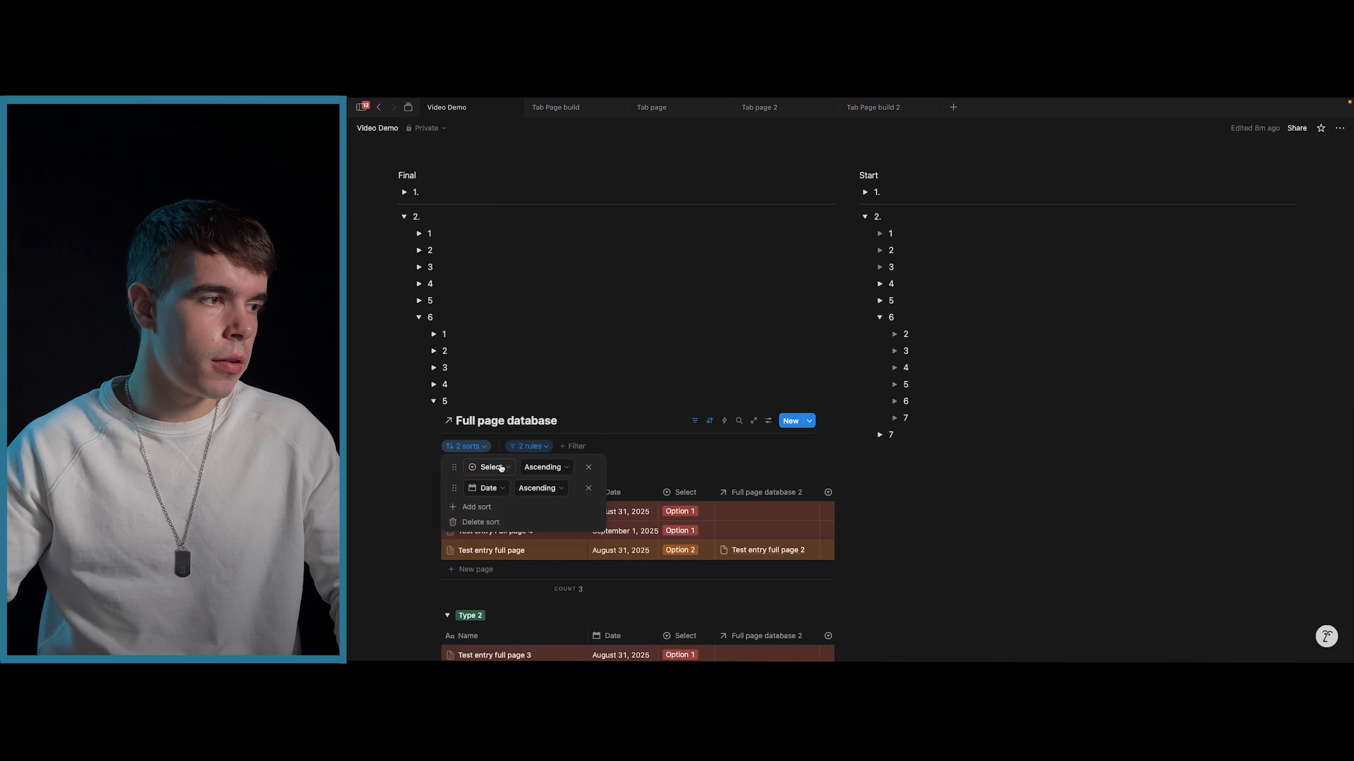
- Review the Select and Date sort rules of the section 5 database view and hide its sort and filter bar
click(709, 422)
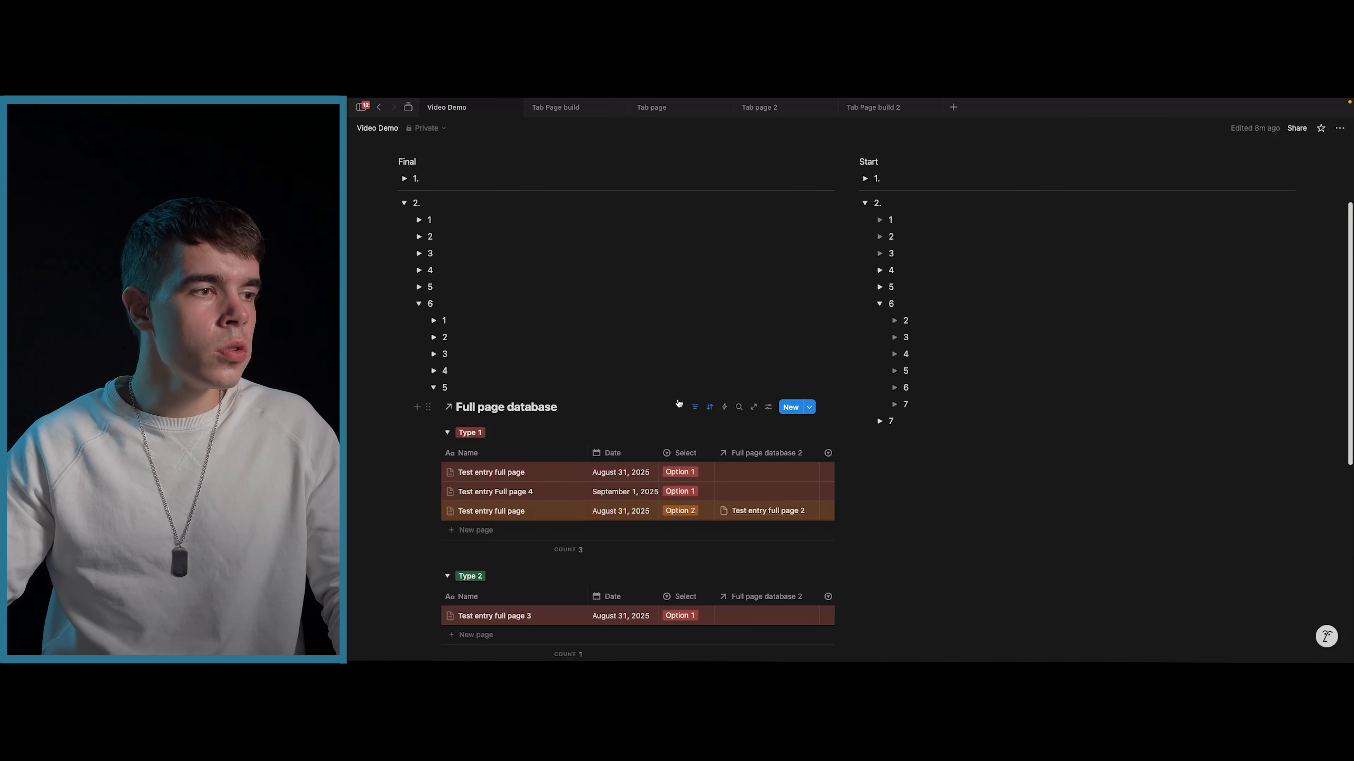
click(711, 409)
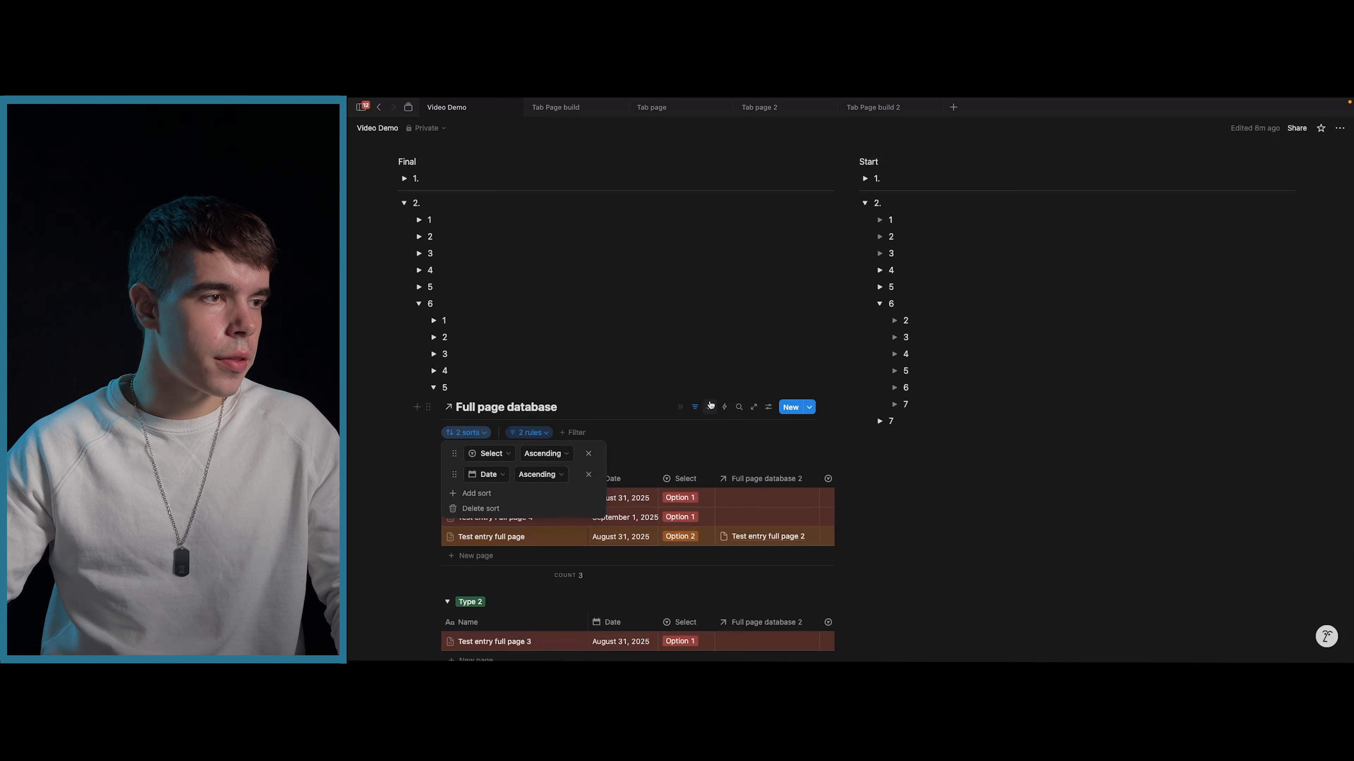
click(694, 409)
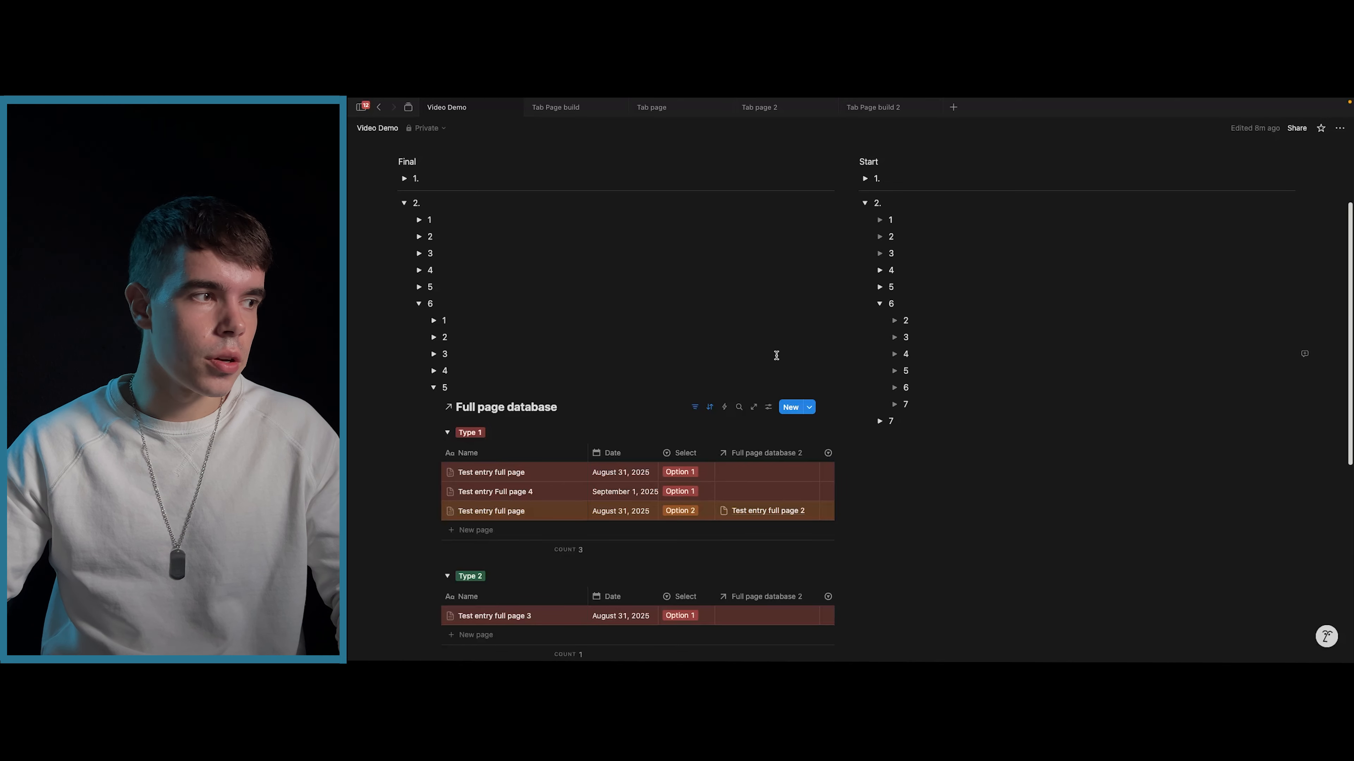
- Remove the grouping from the Today view by setting its group property to None
scroll(522, 417, down, 1)
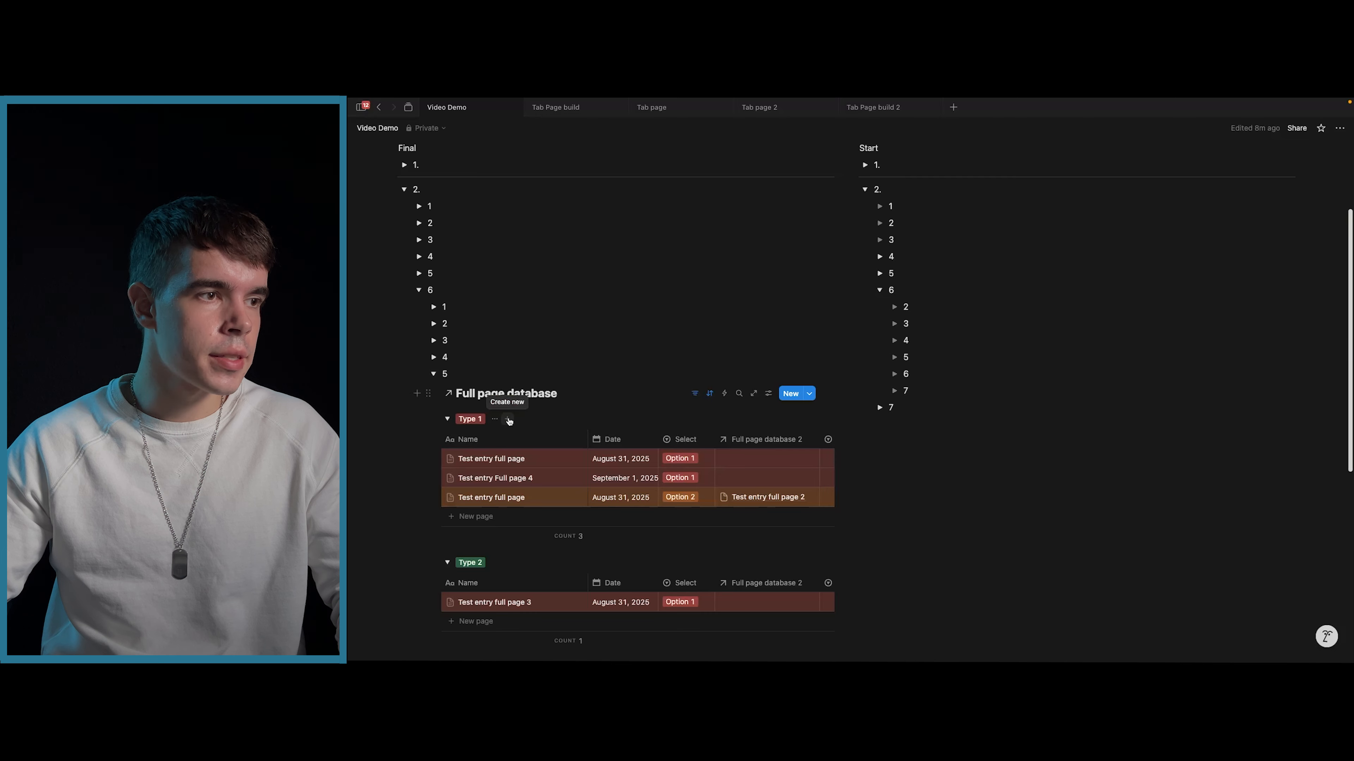
click(769, 393)
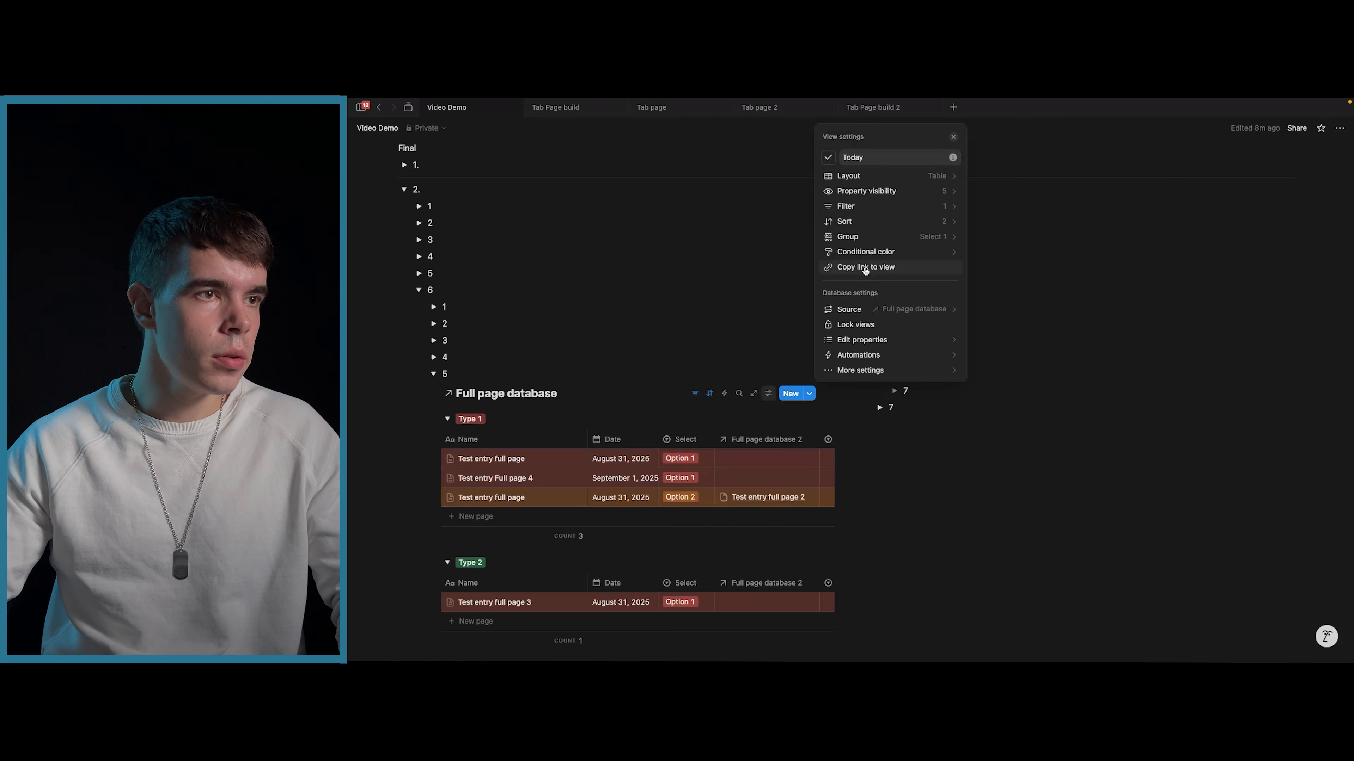
click(871, 241)
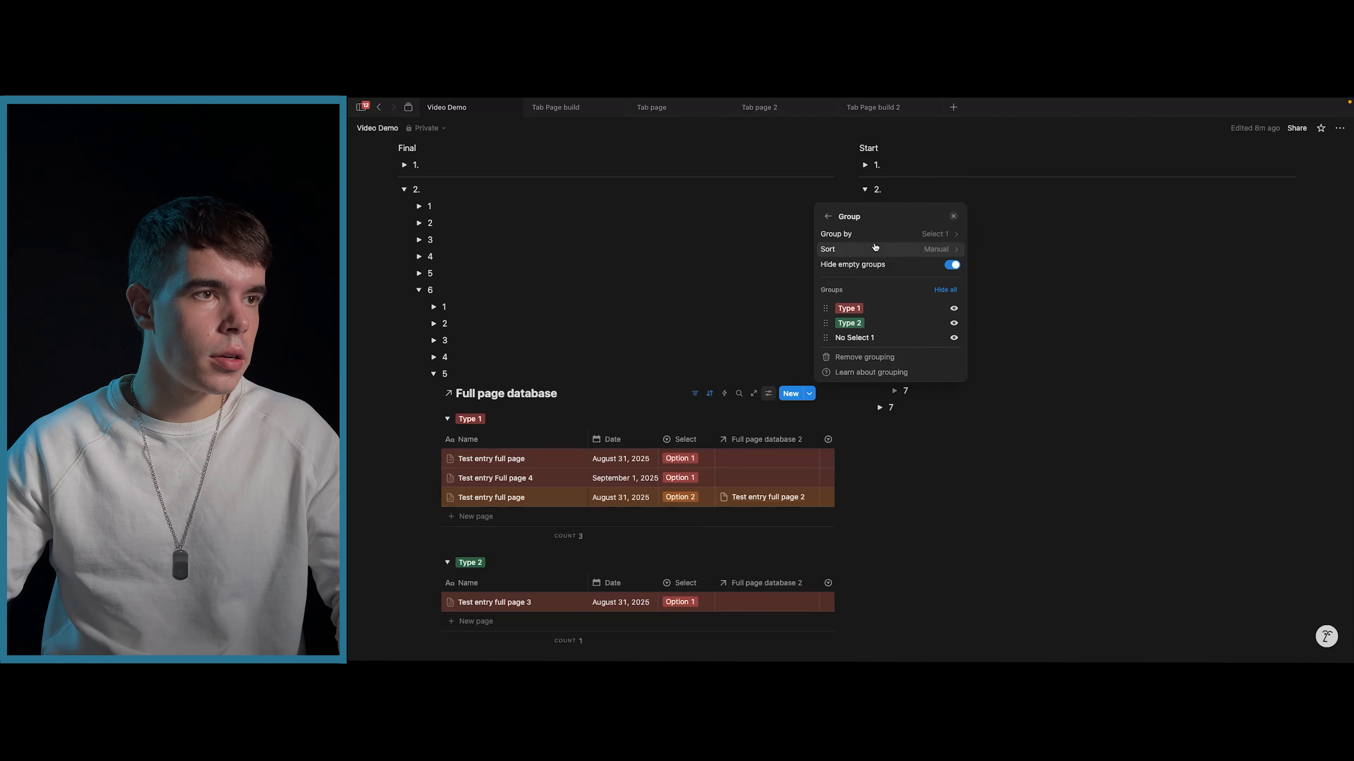
click(892, 234)
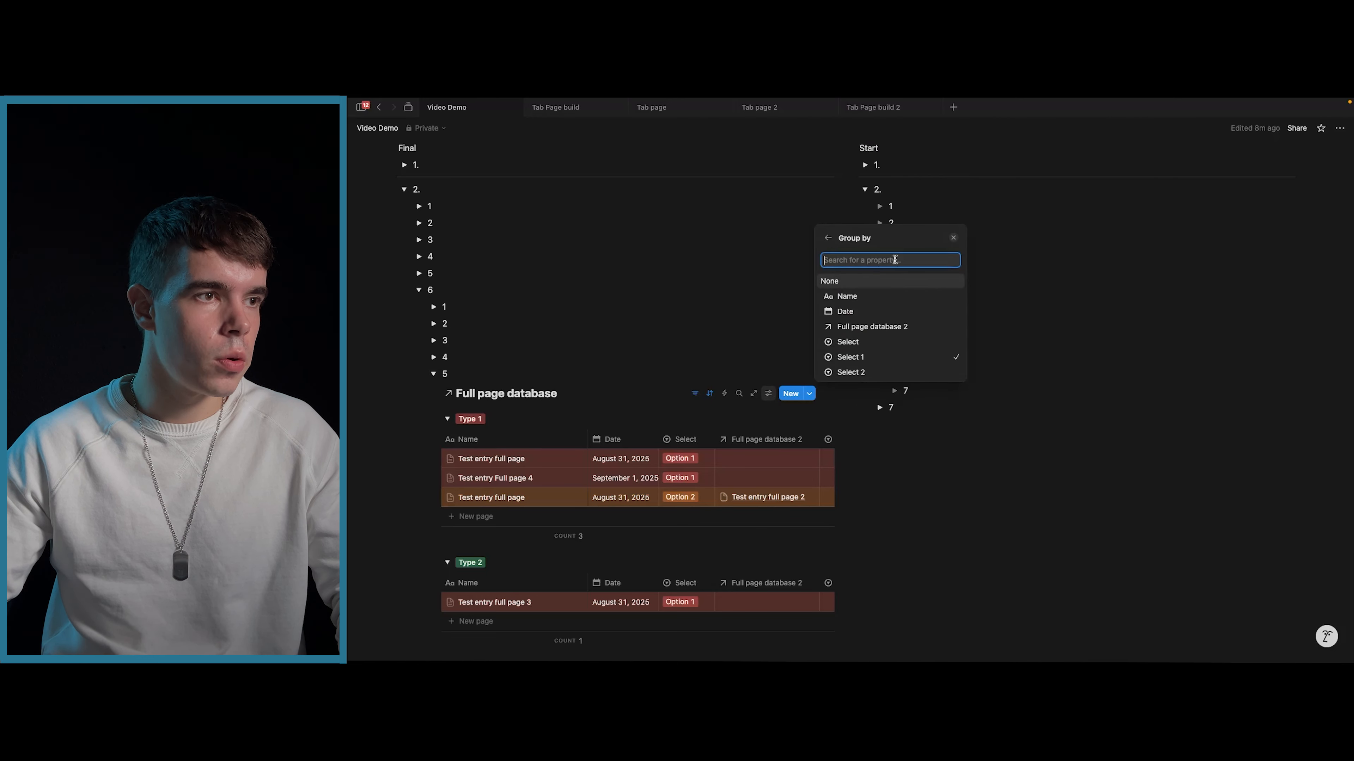
click(858, 281)
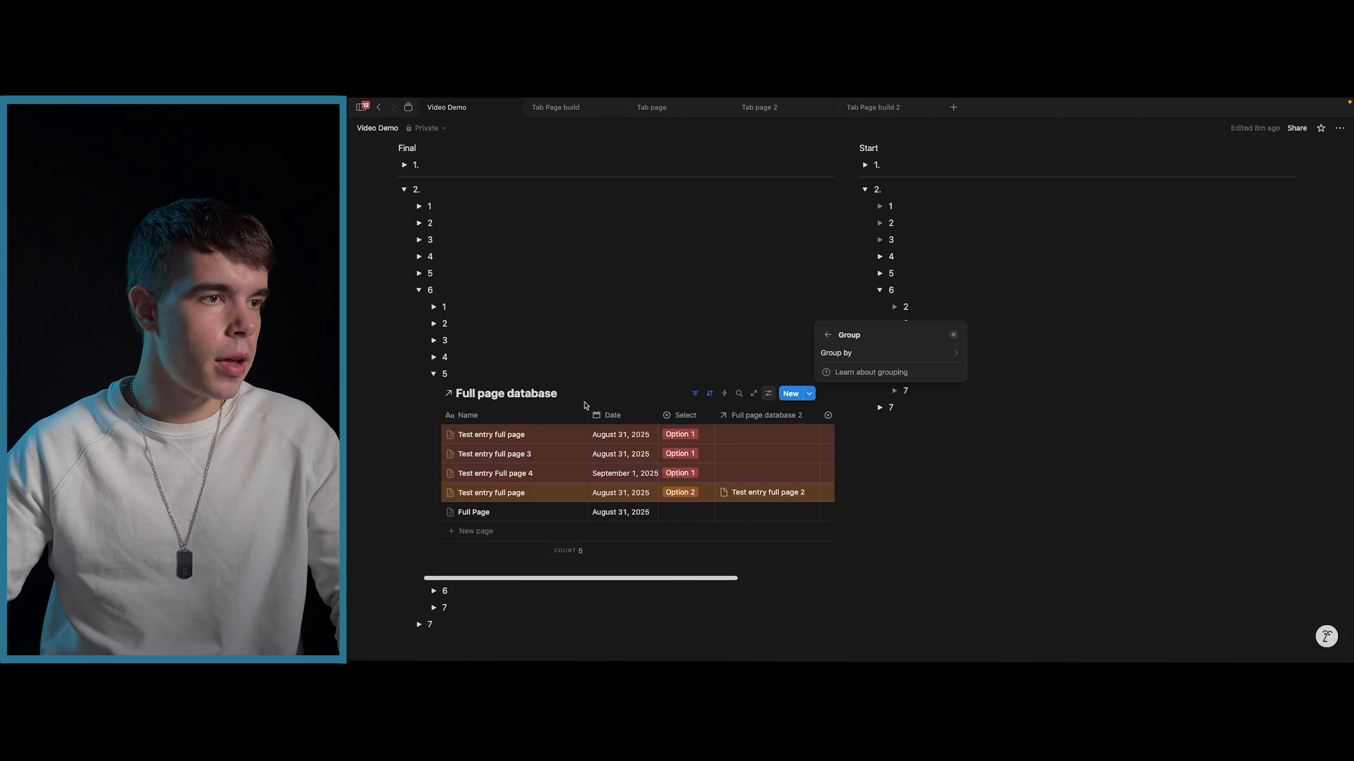
- Group the Today view by Select 1 again and close the view settings
click(847, 353)
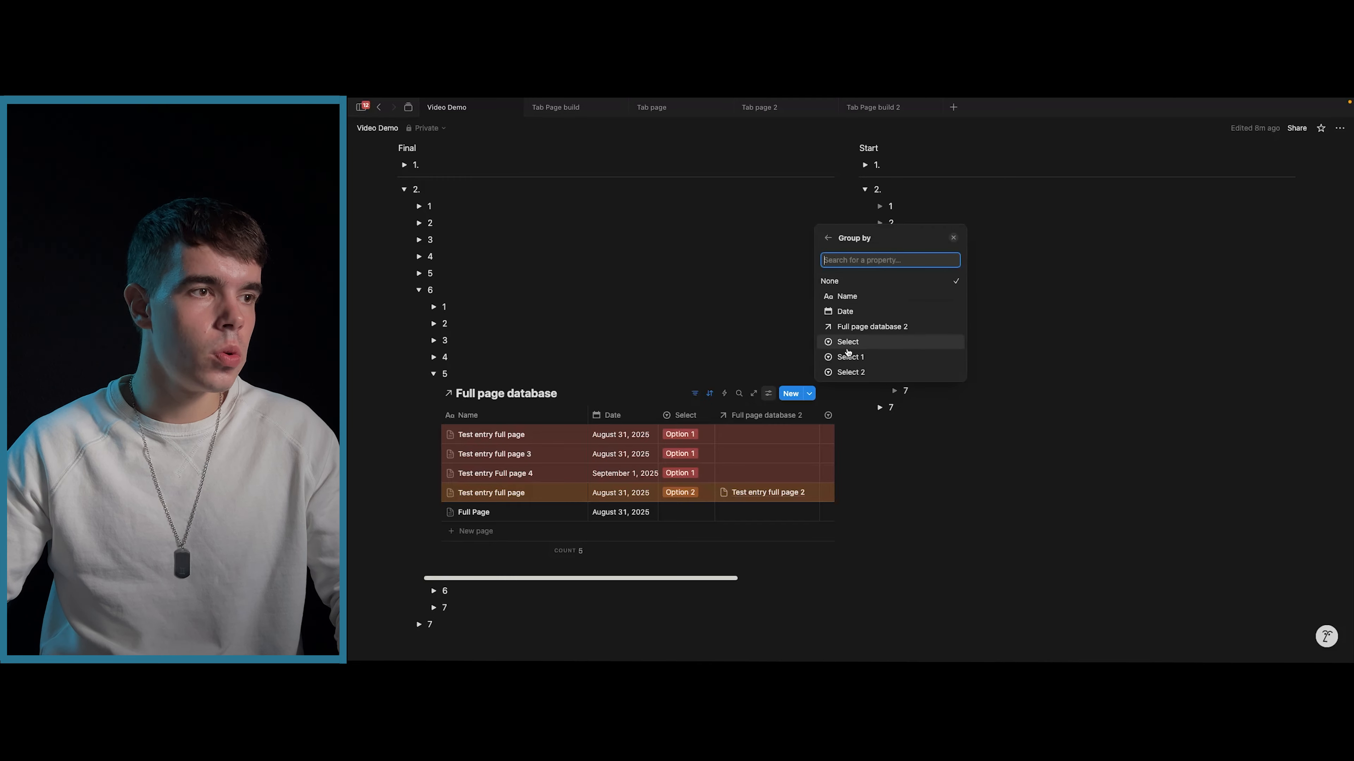
click(869, 359)
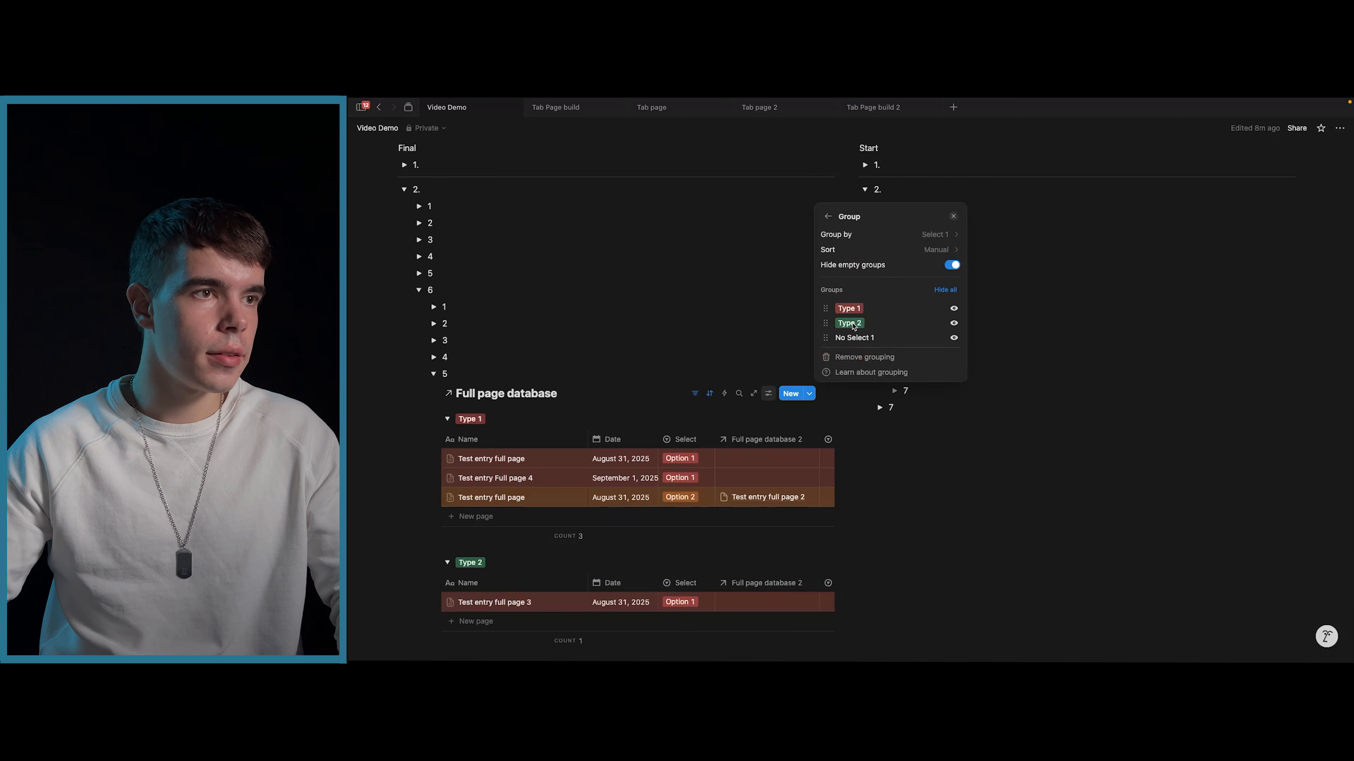
click(953, 216)
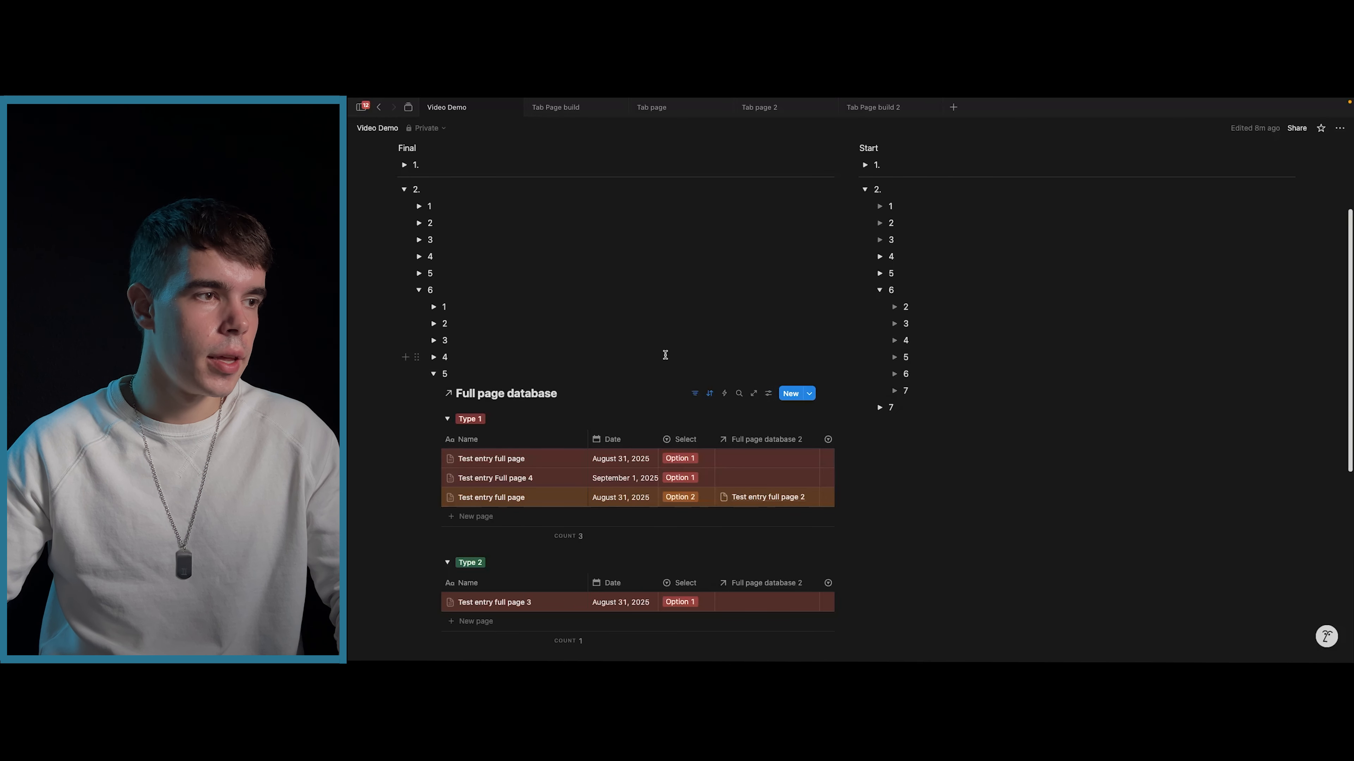
- Try Alphabetical order for the Select 1 groups, then return the group sort to Manual
scroll(665, 355, down, 1)
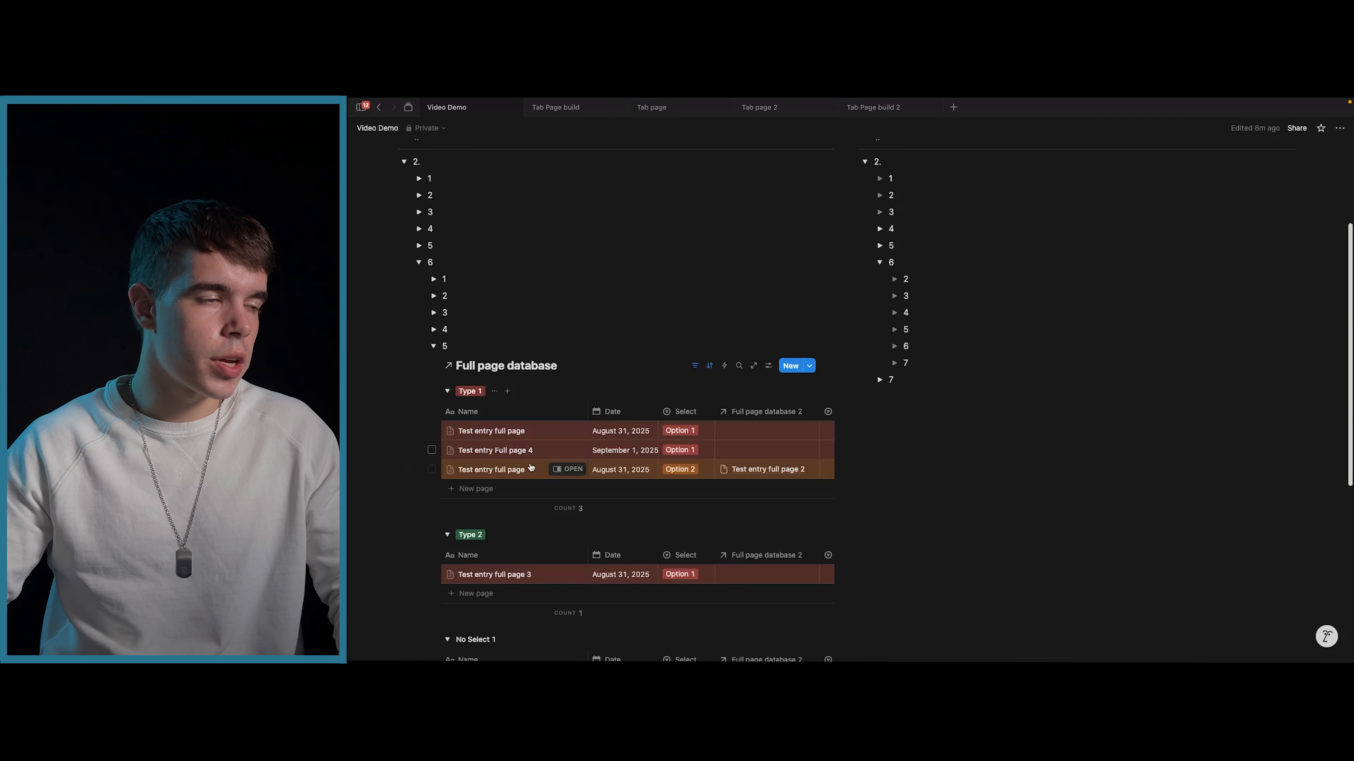
scroll(511, 468, right, 3)
scroll(533, 468, left, 3)
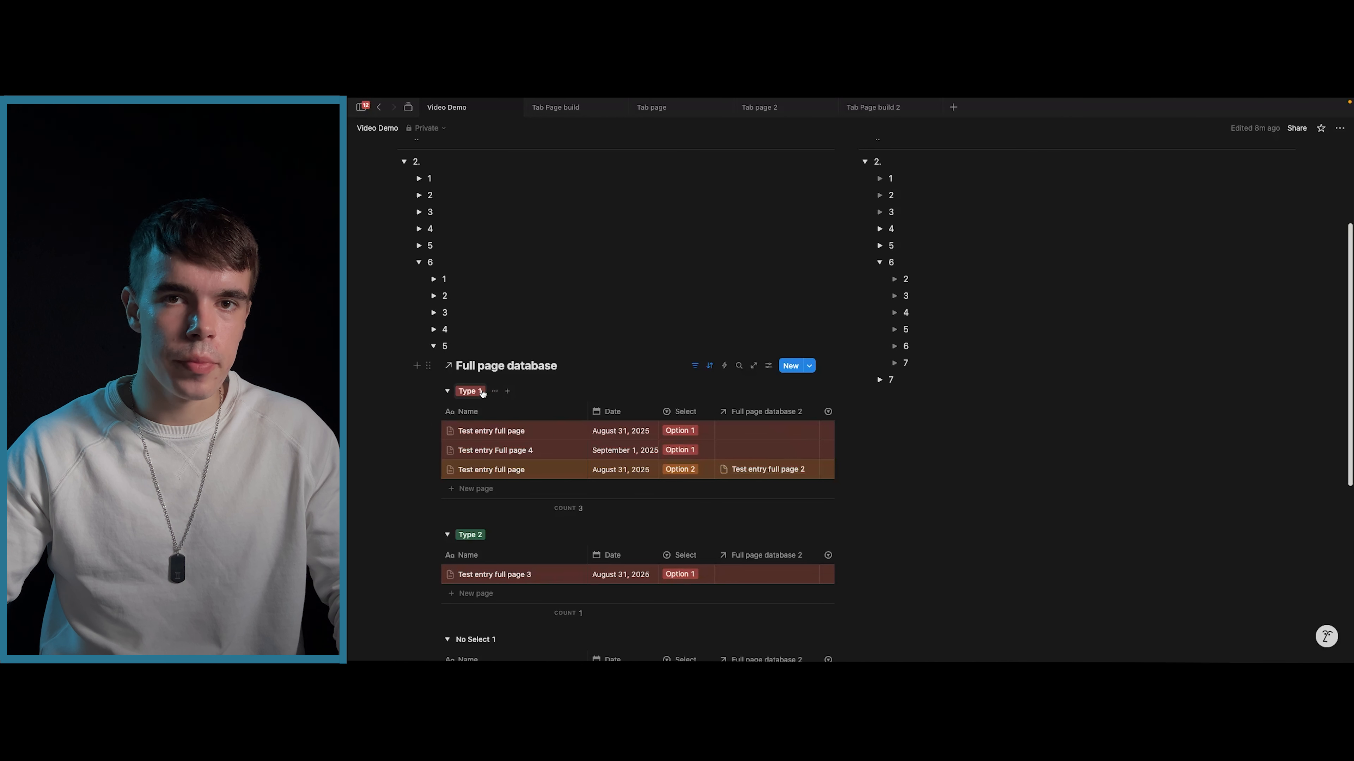
click(768, 365)
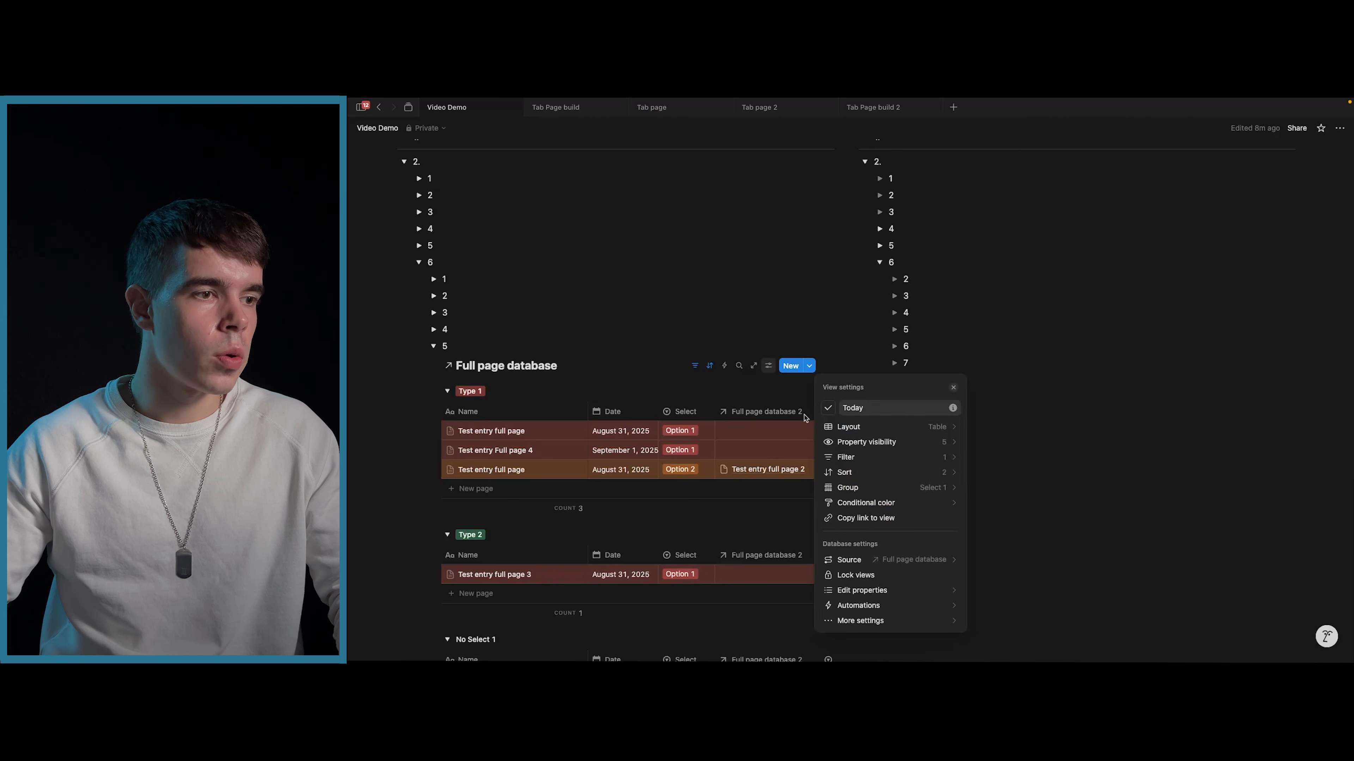
click(852, 474)
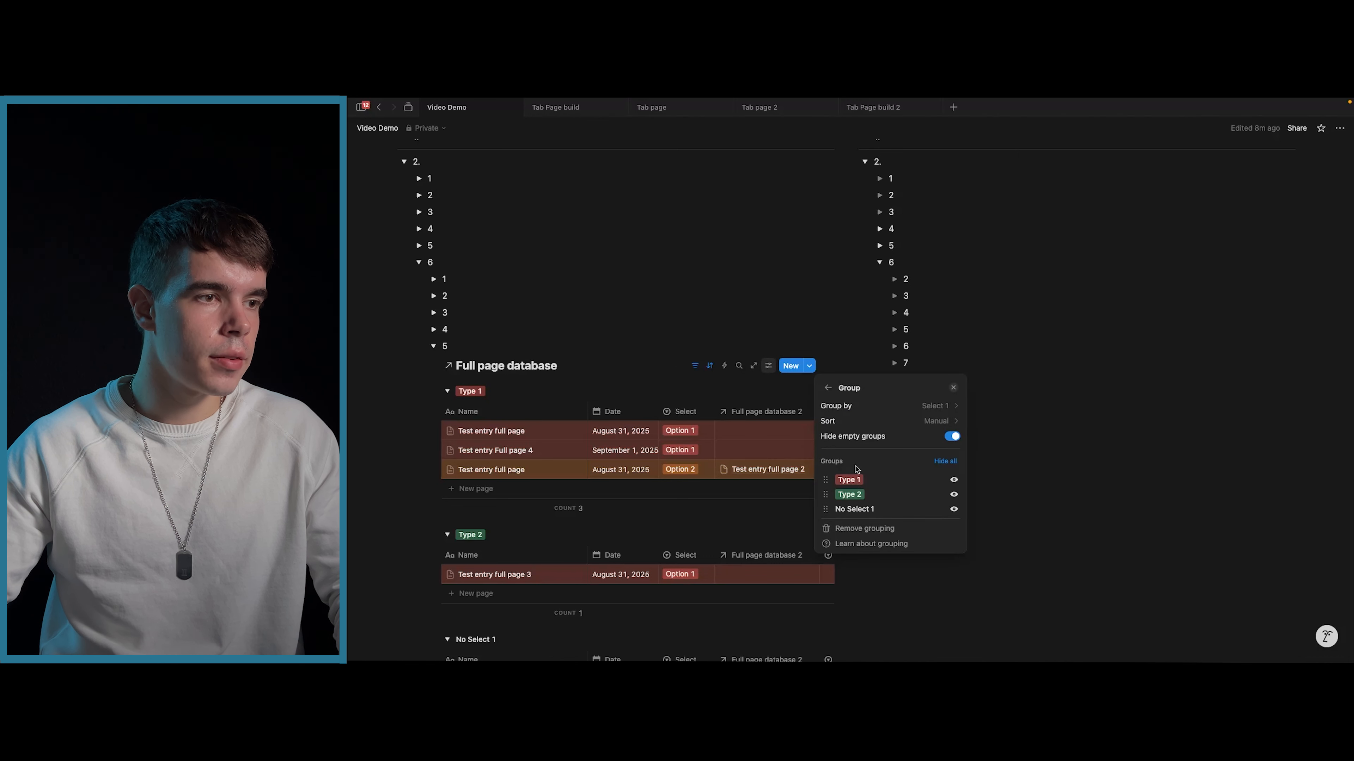
click(880, 427)
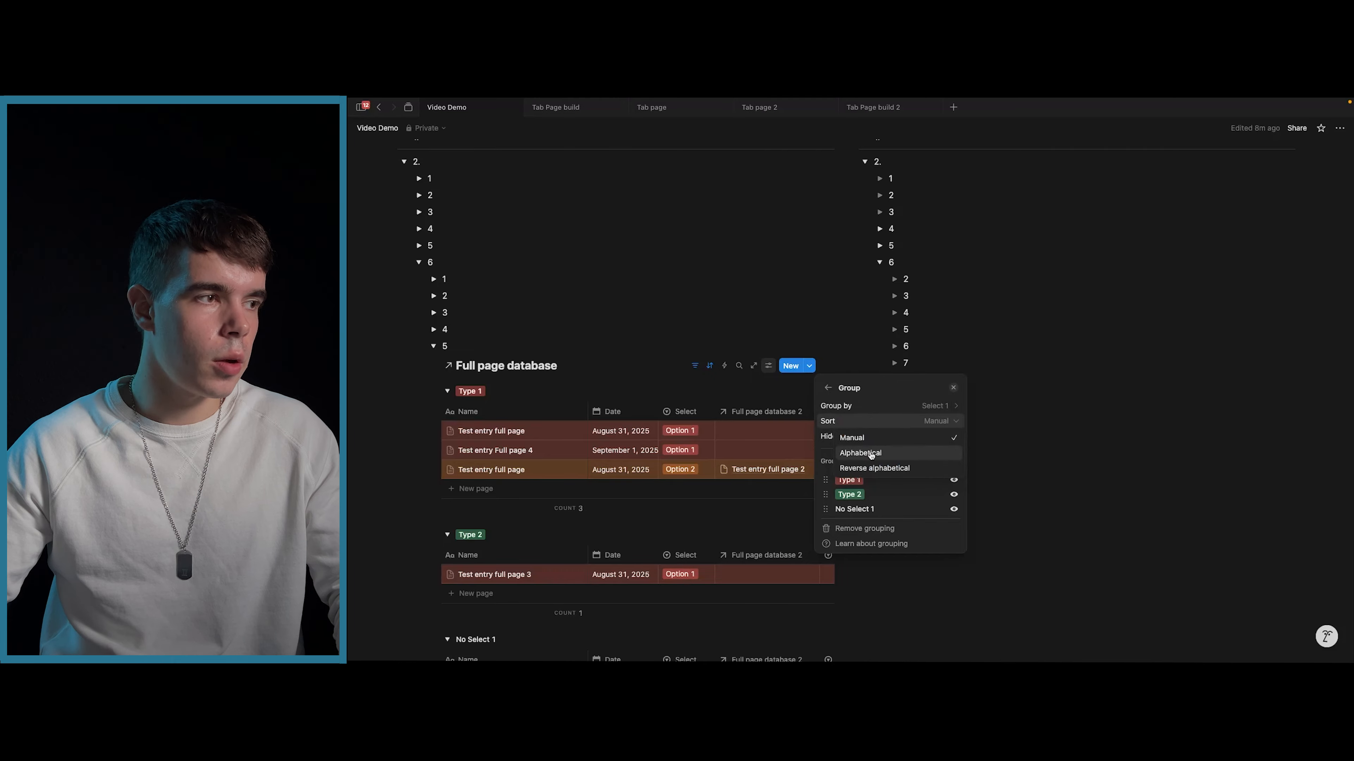
click(860, 452)
click(891, 422)
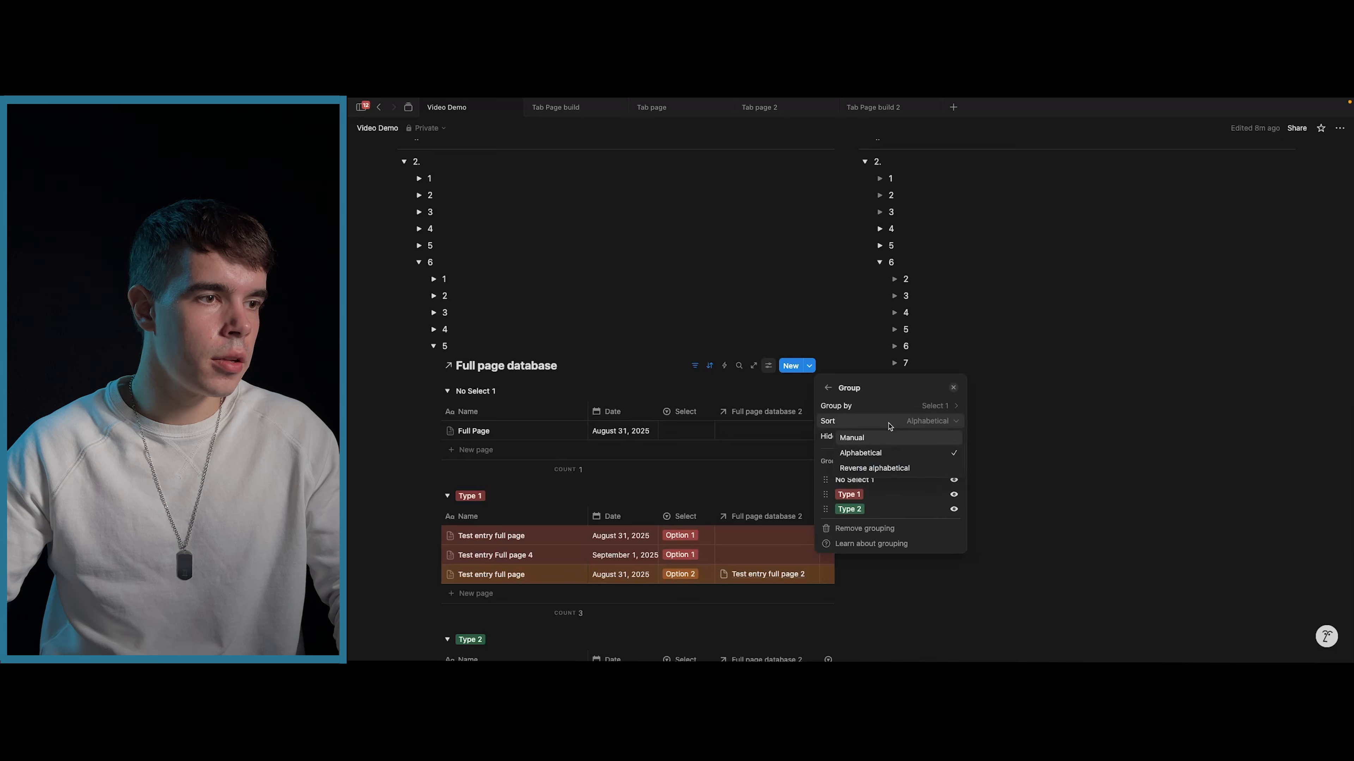
click(883, 438)
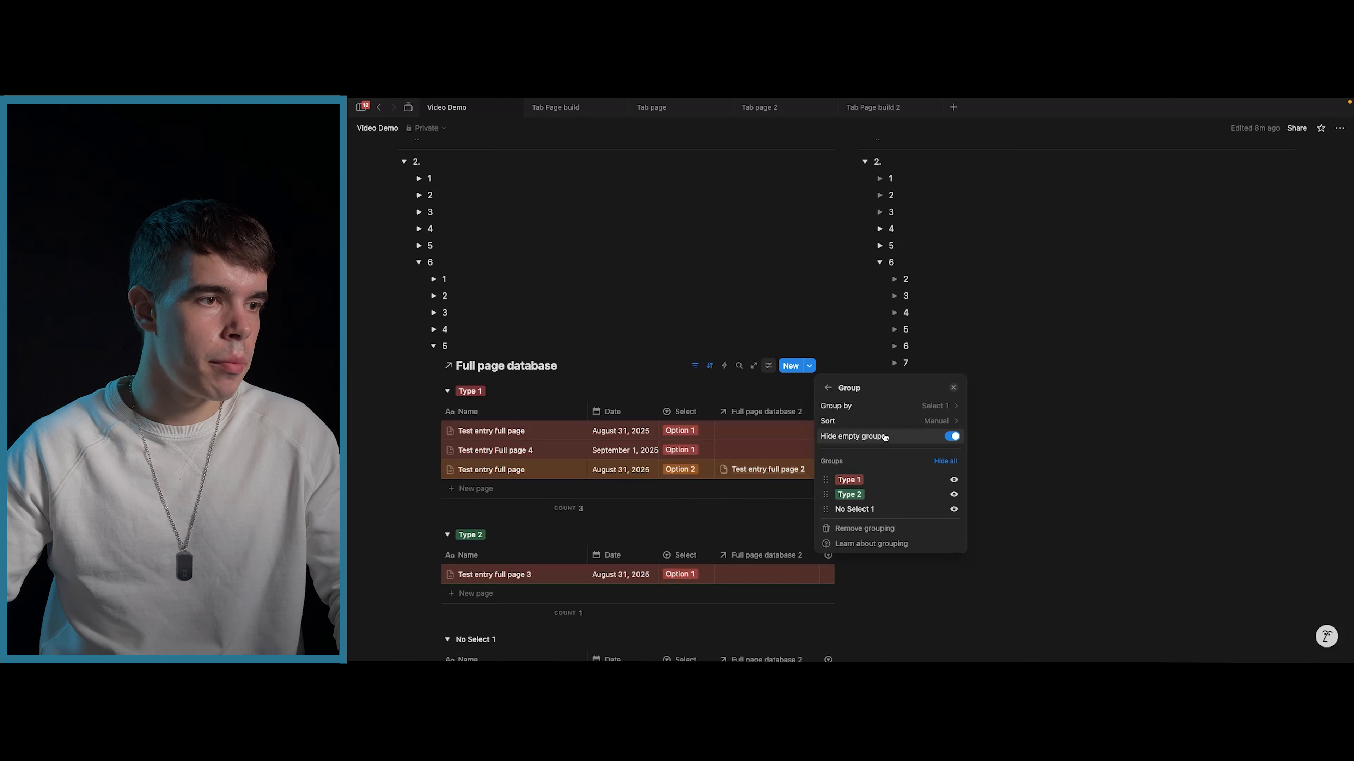
- Hide the No Select 1 group from the Today view and close the view settings
click(953, 511)
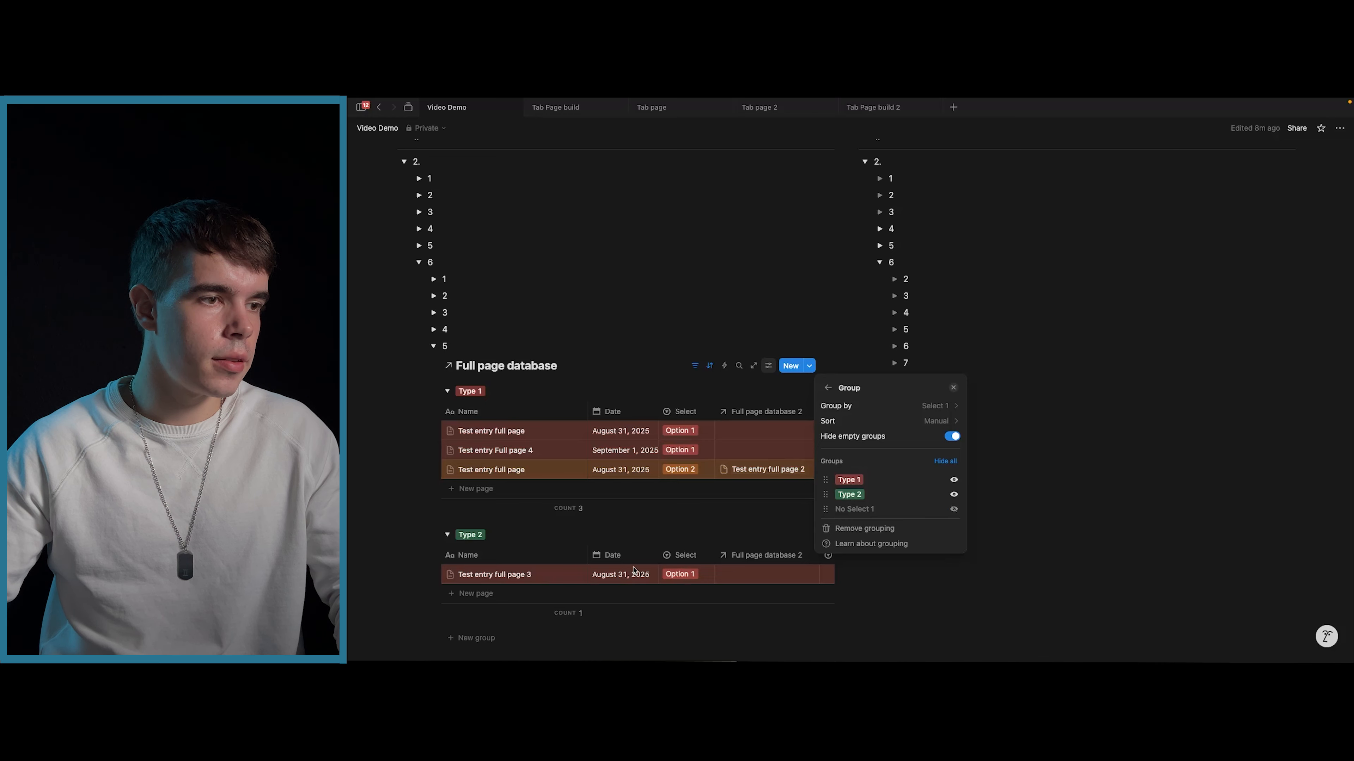
mouse_move(825, 494)
mouse_down()
mouse_move(827, 480)
mouse_move(825, 495)
mouse_up()
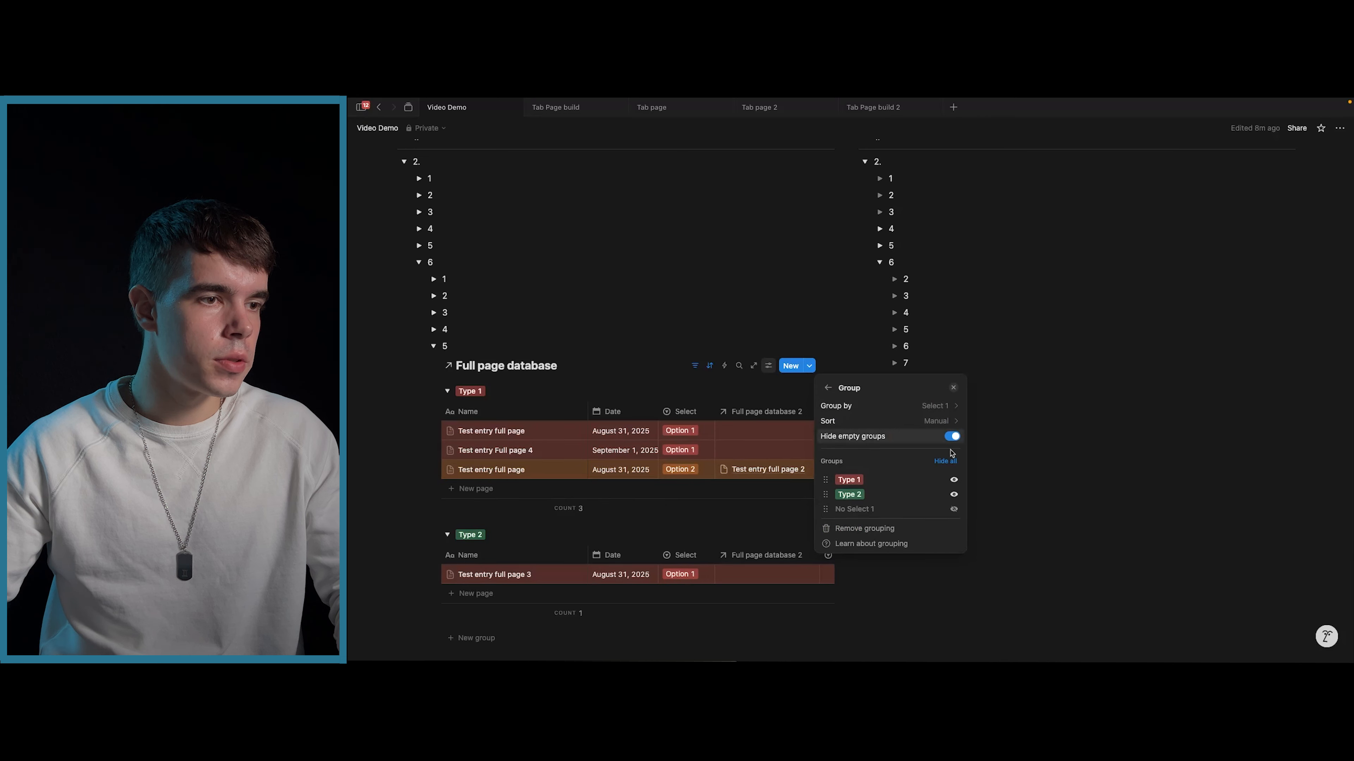
click(829, 388)
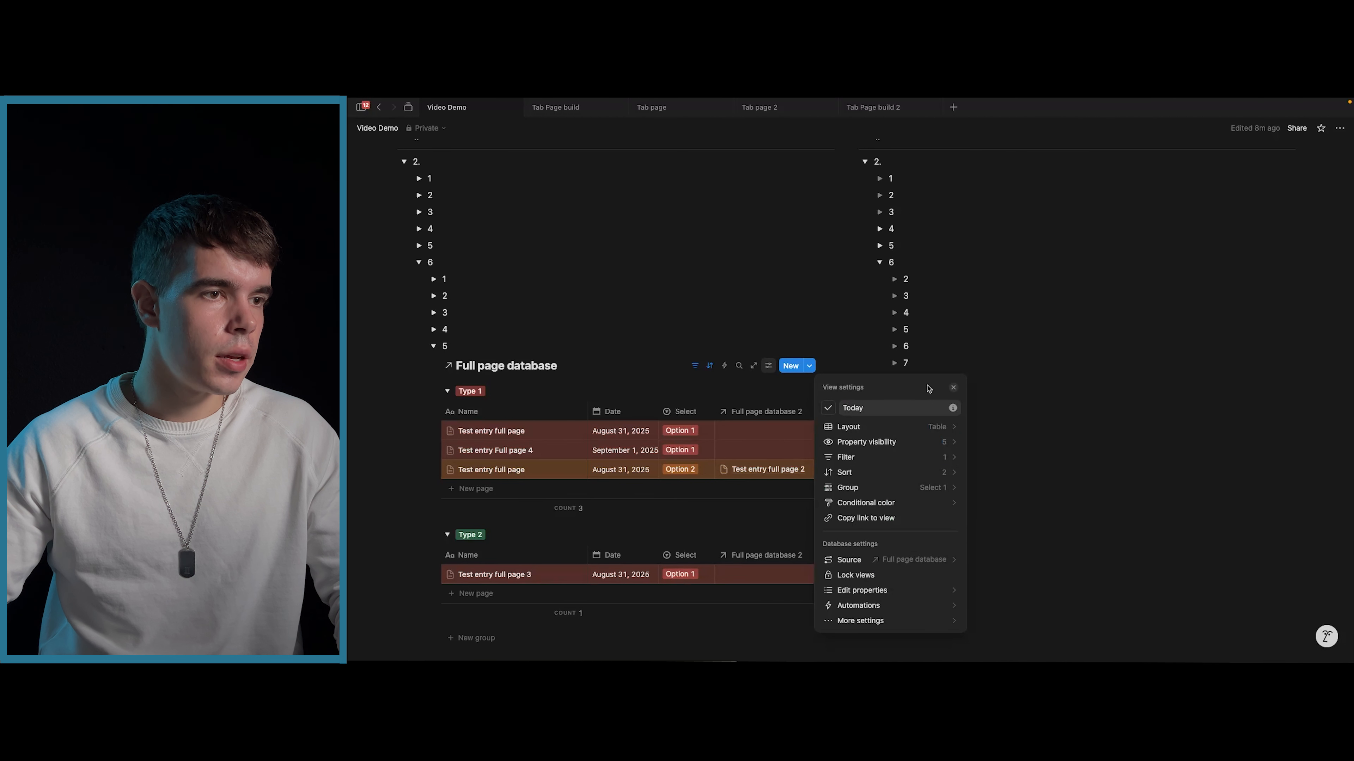
click(953, 390)
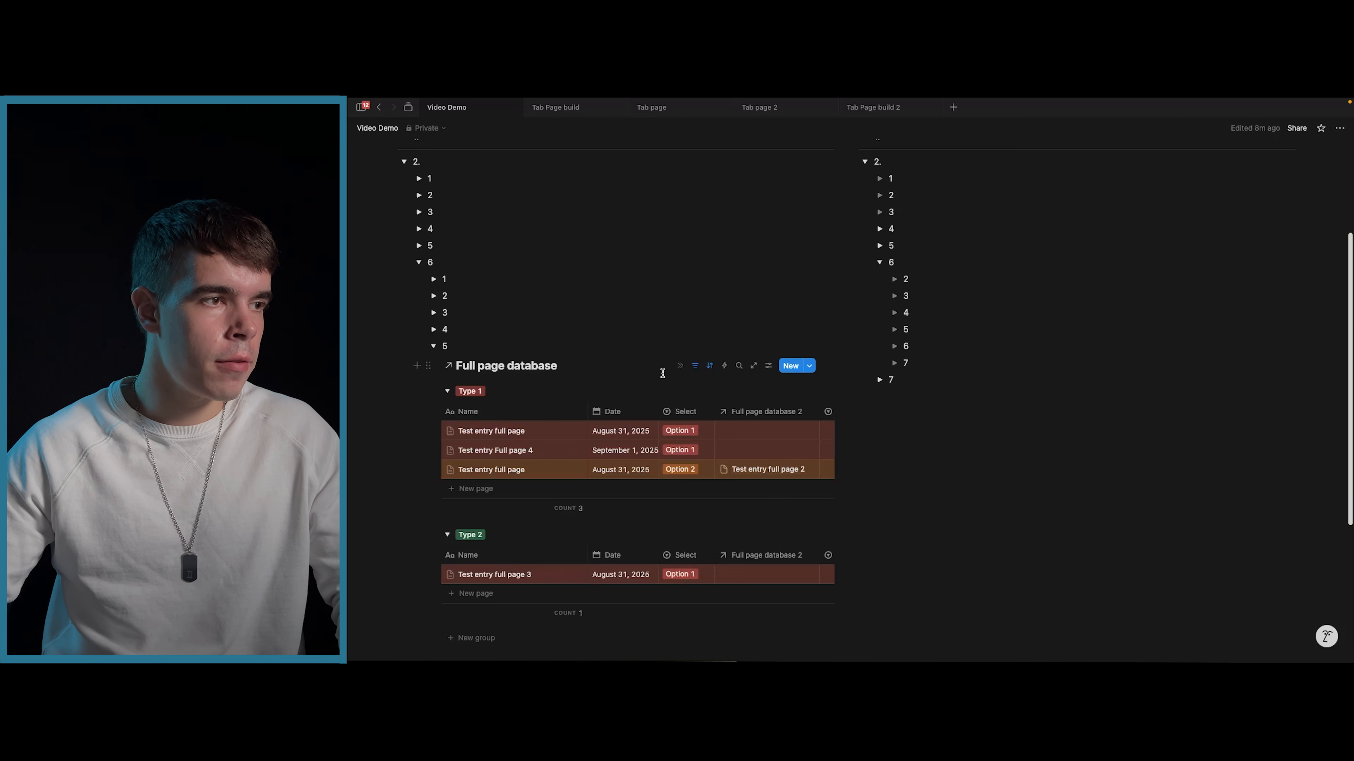
- Collapse the database view's action controls and hide its database title, briefly checking access to the view settings
click(681, 366)
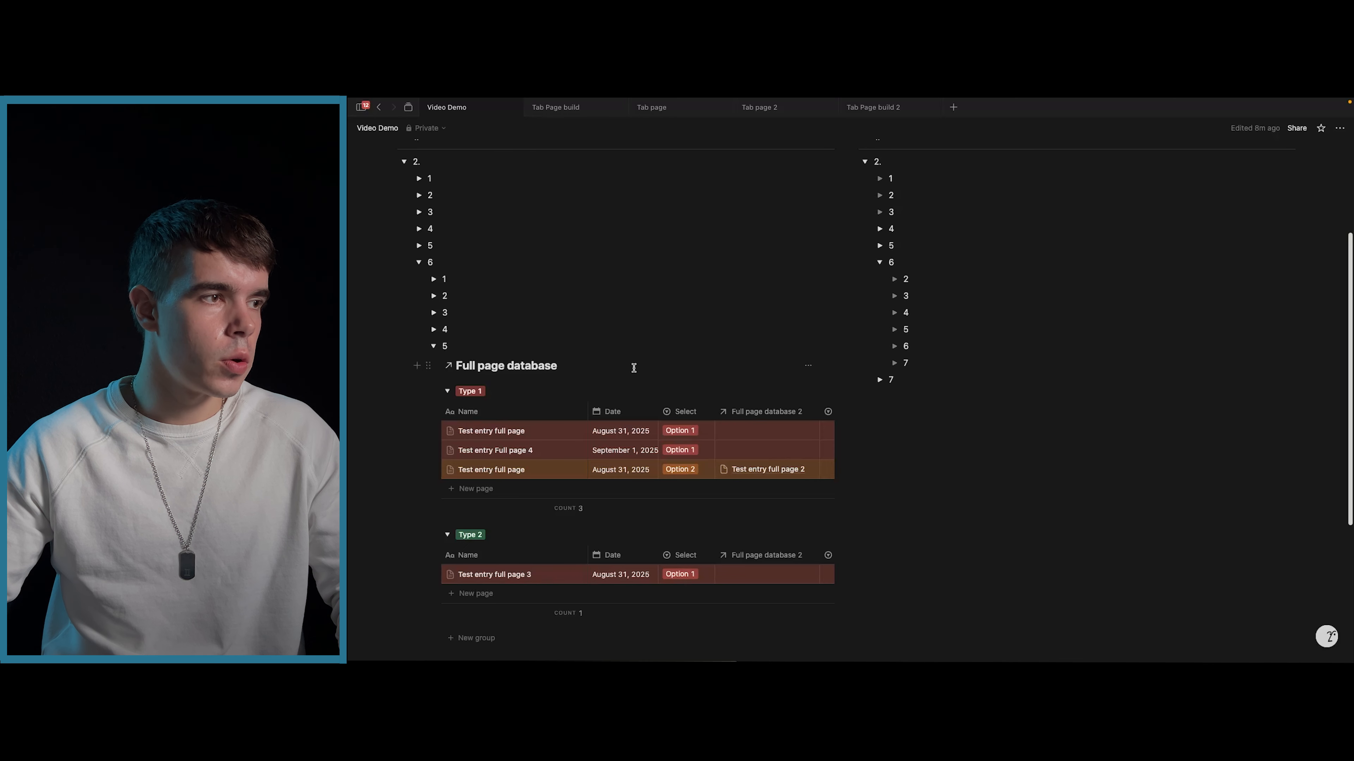
click(579, 366)
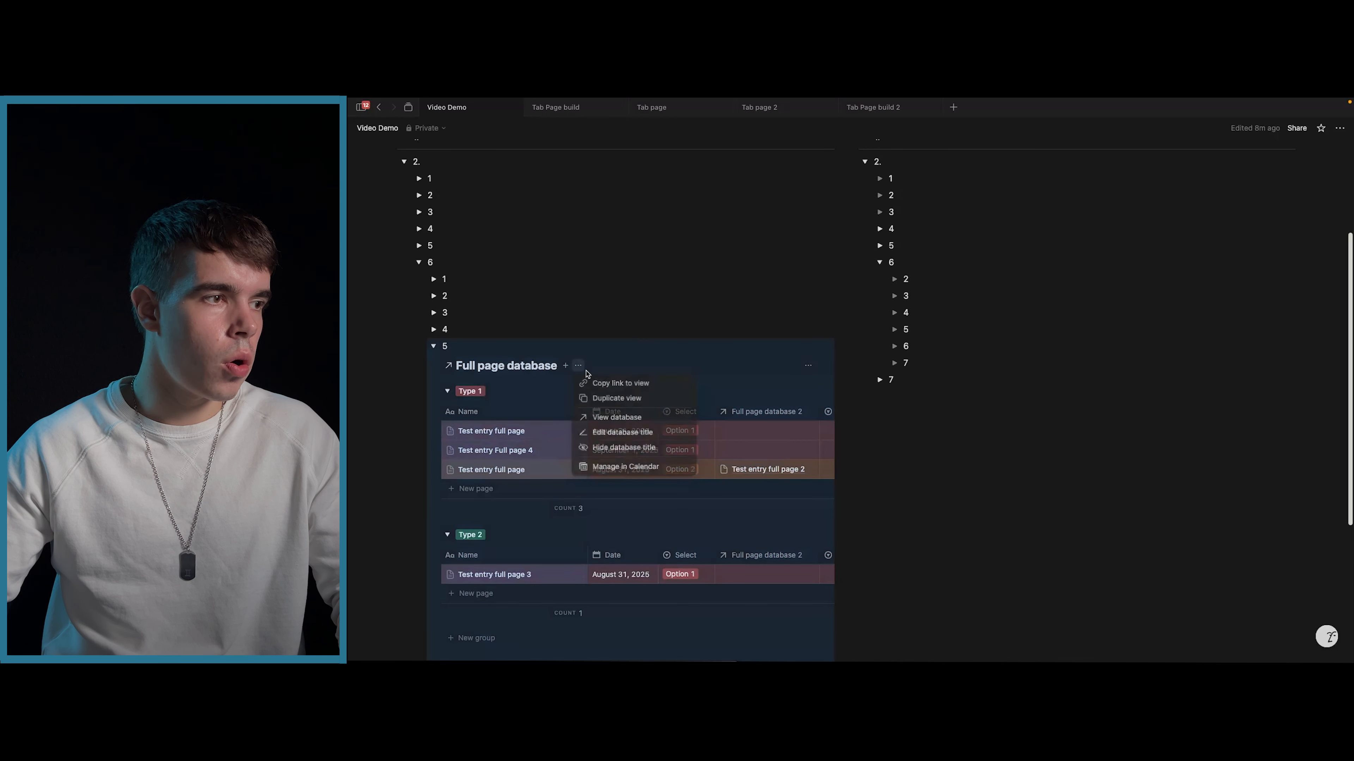
click(606, 448)
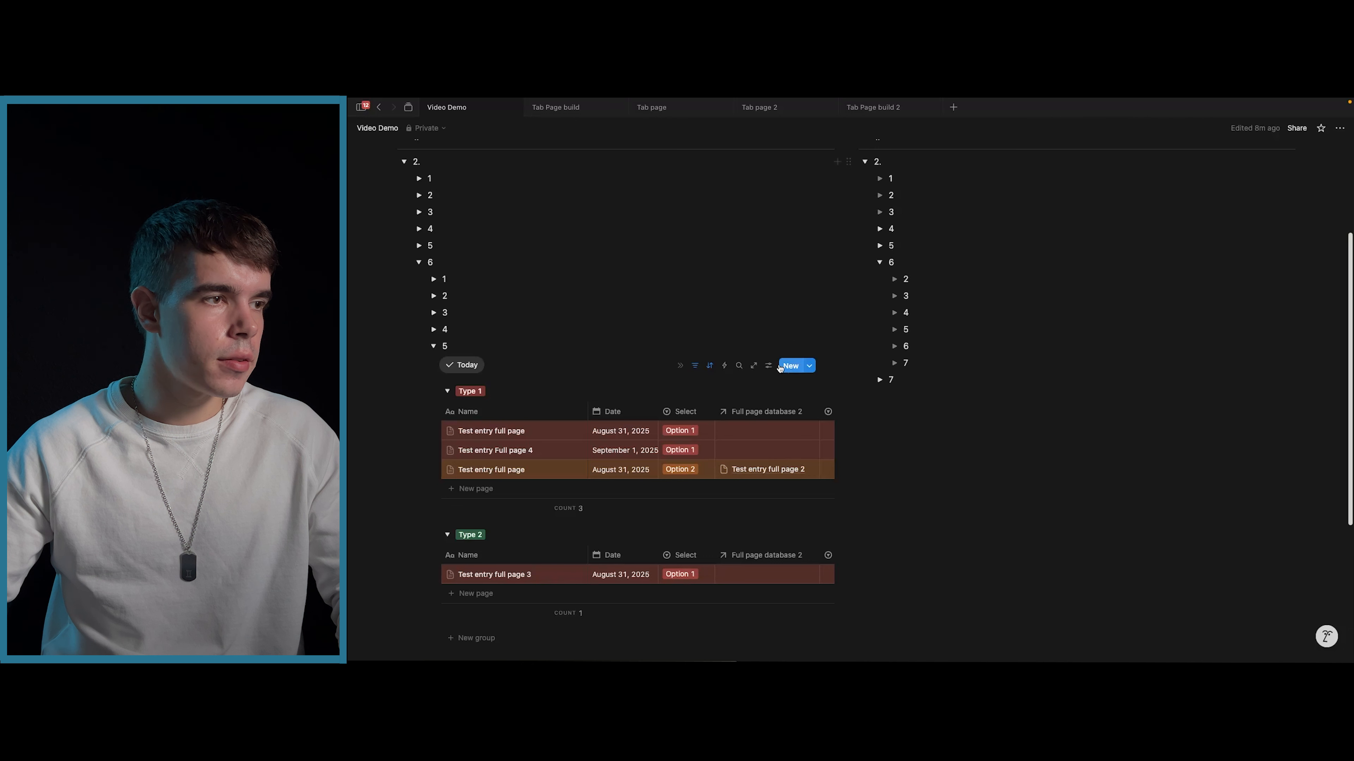
click(808, 366)
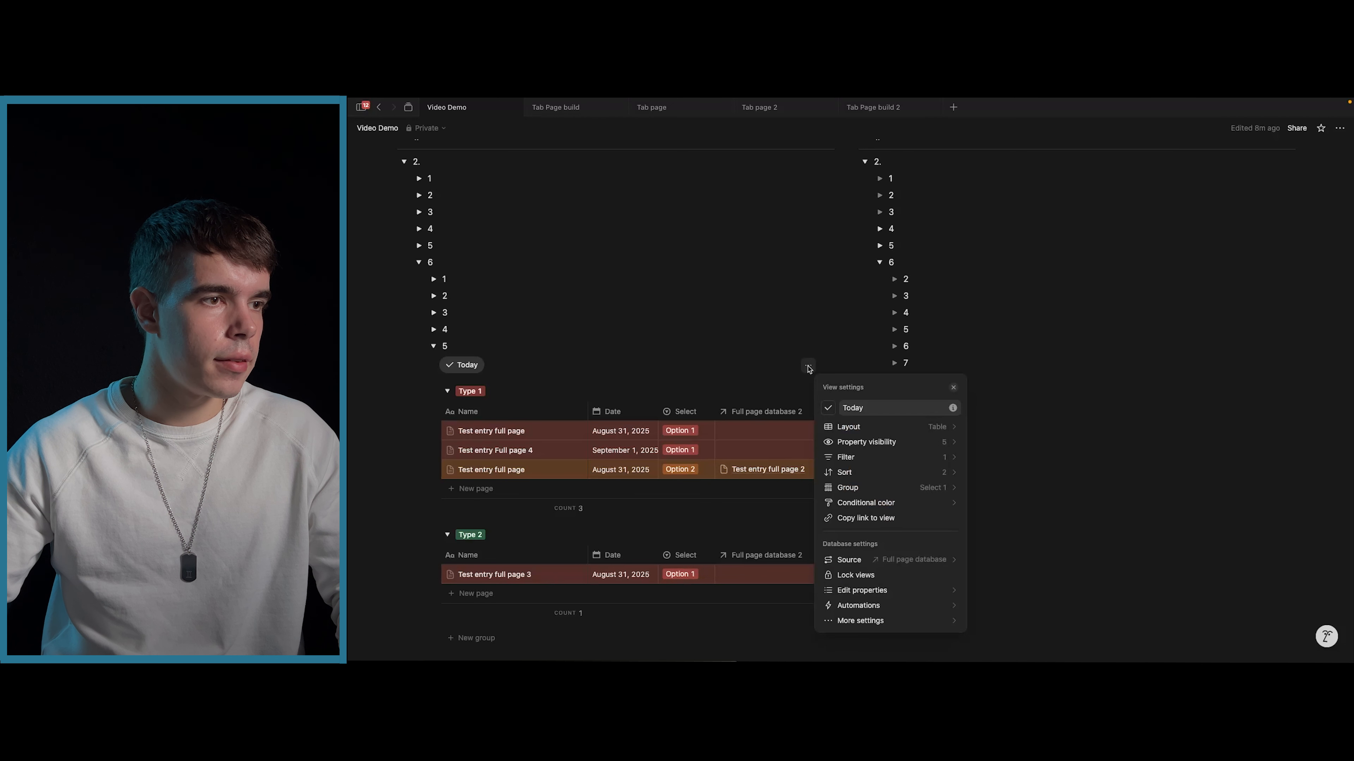
click(808, 367)
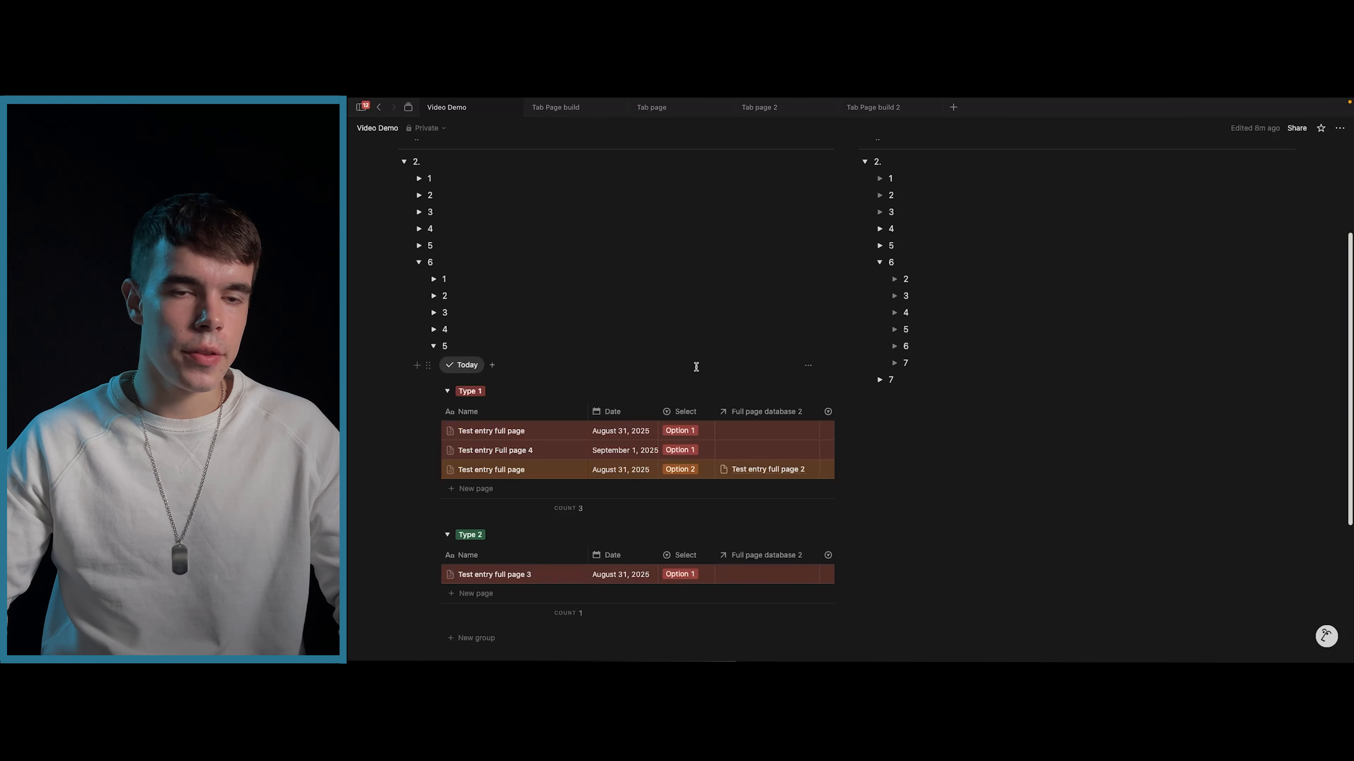
- Check the Date property's options and available icons without changing them
click(611, 416)
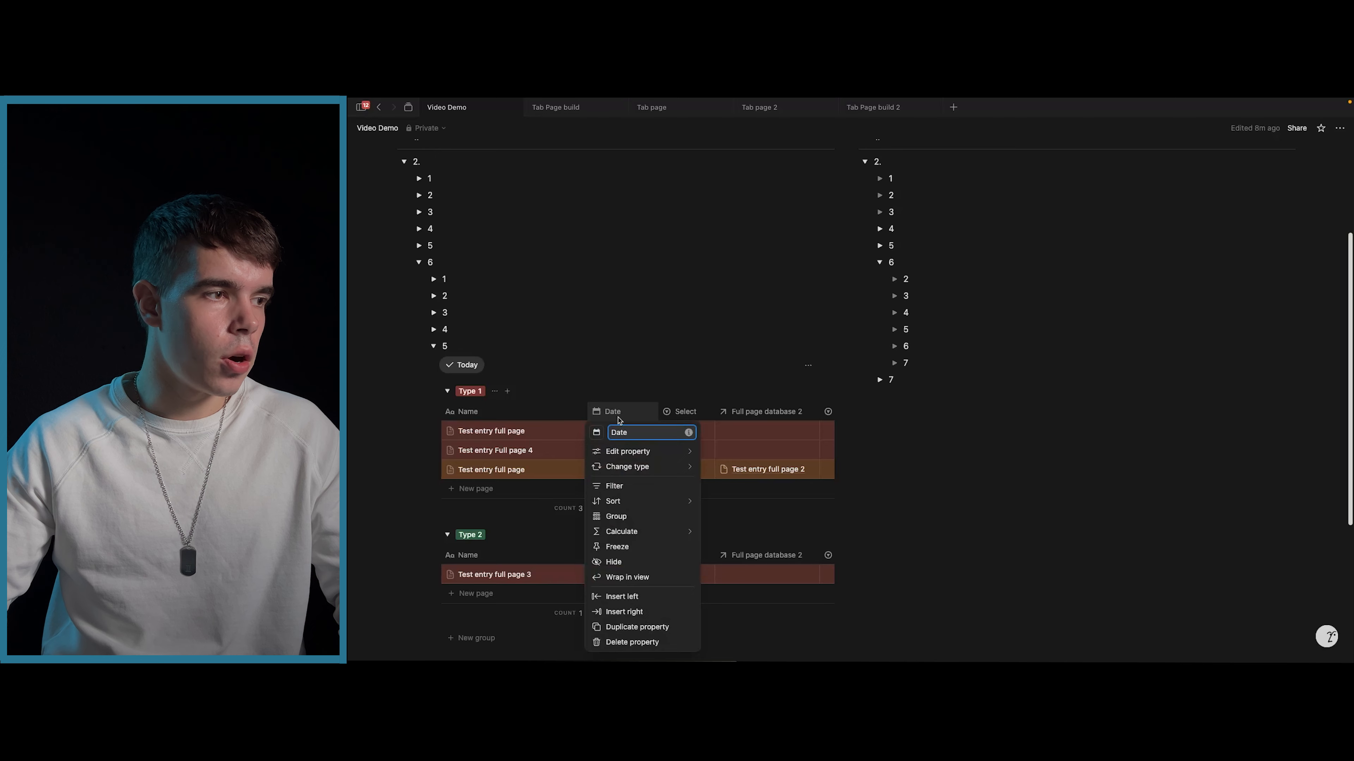
click(596, 432)
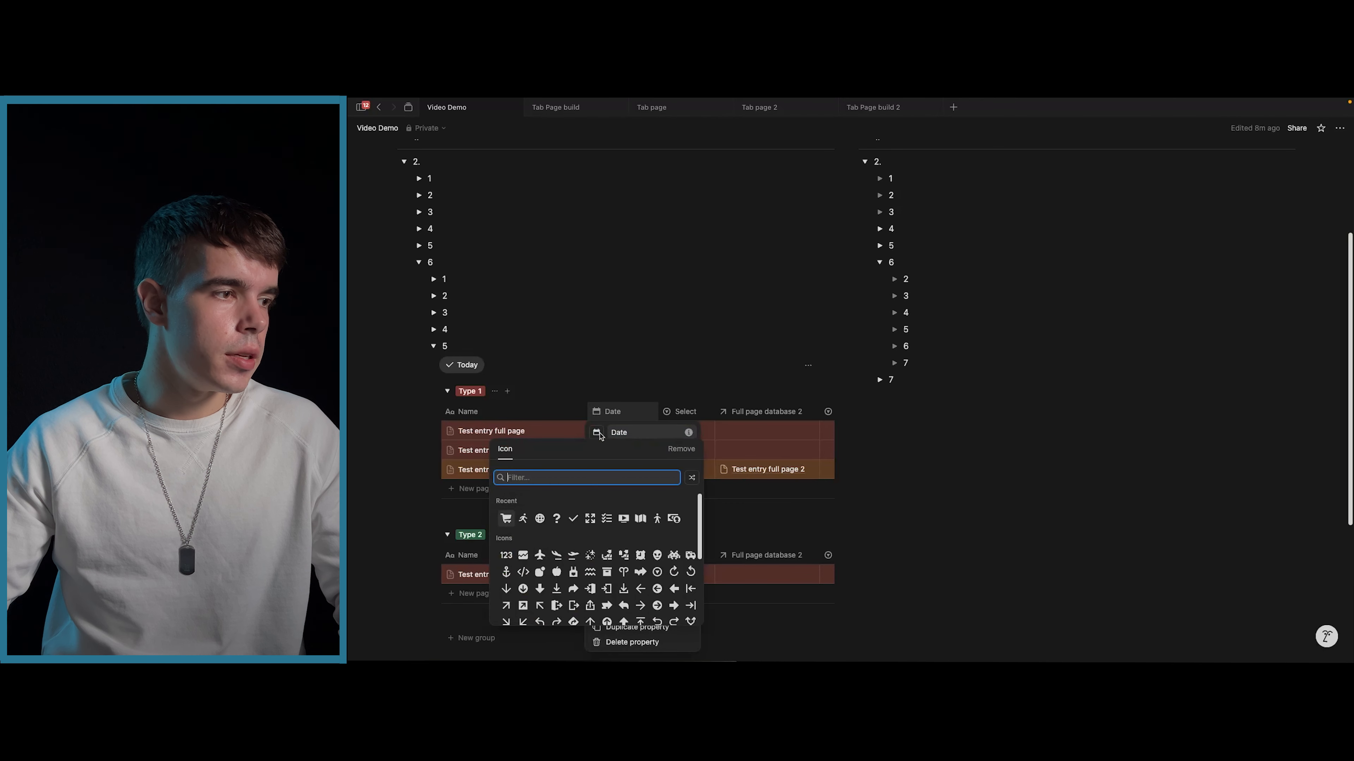
click(599, 390)
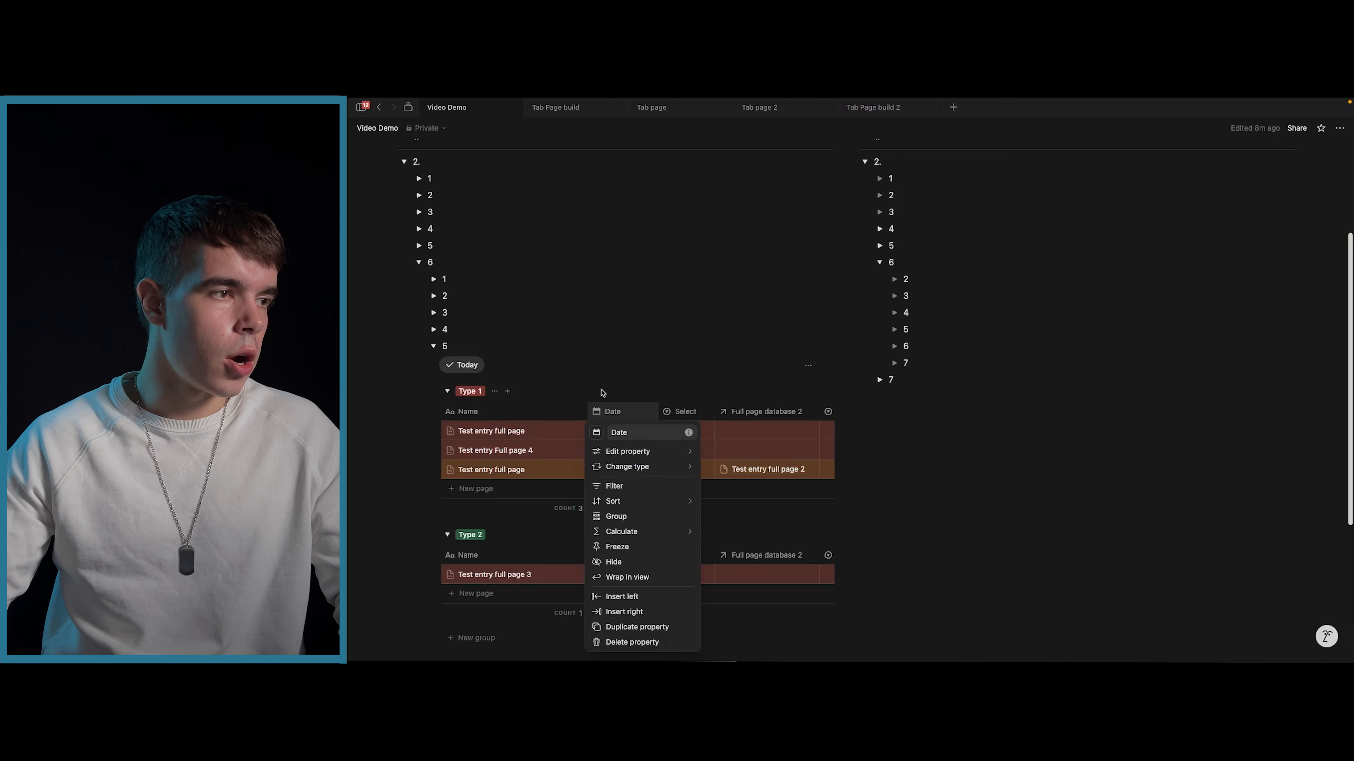
click(602, 394)
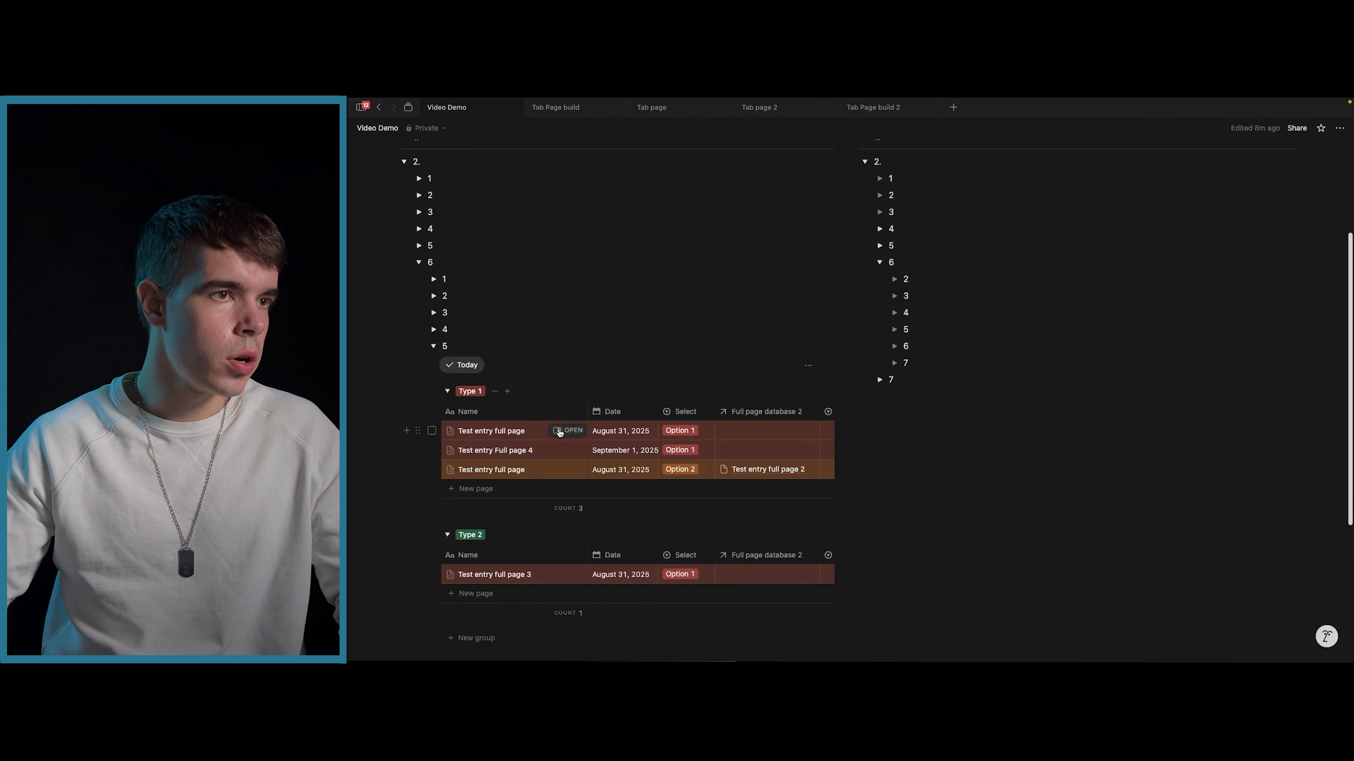
- Open the first Test entry full page in the Type 1 group with its details and collapse Section 1 and Section 2
click(567, 431)
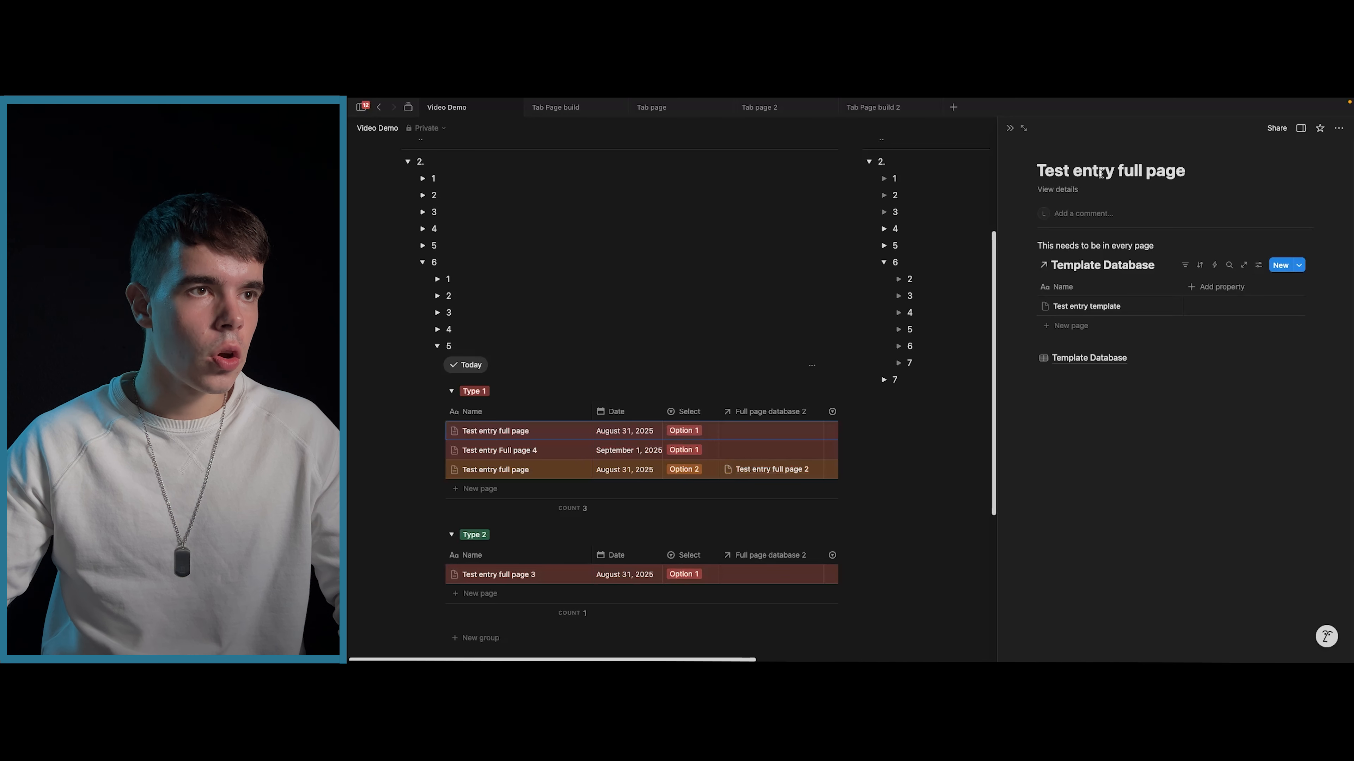
click(1074, 188)
click(1242, 157)
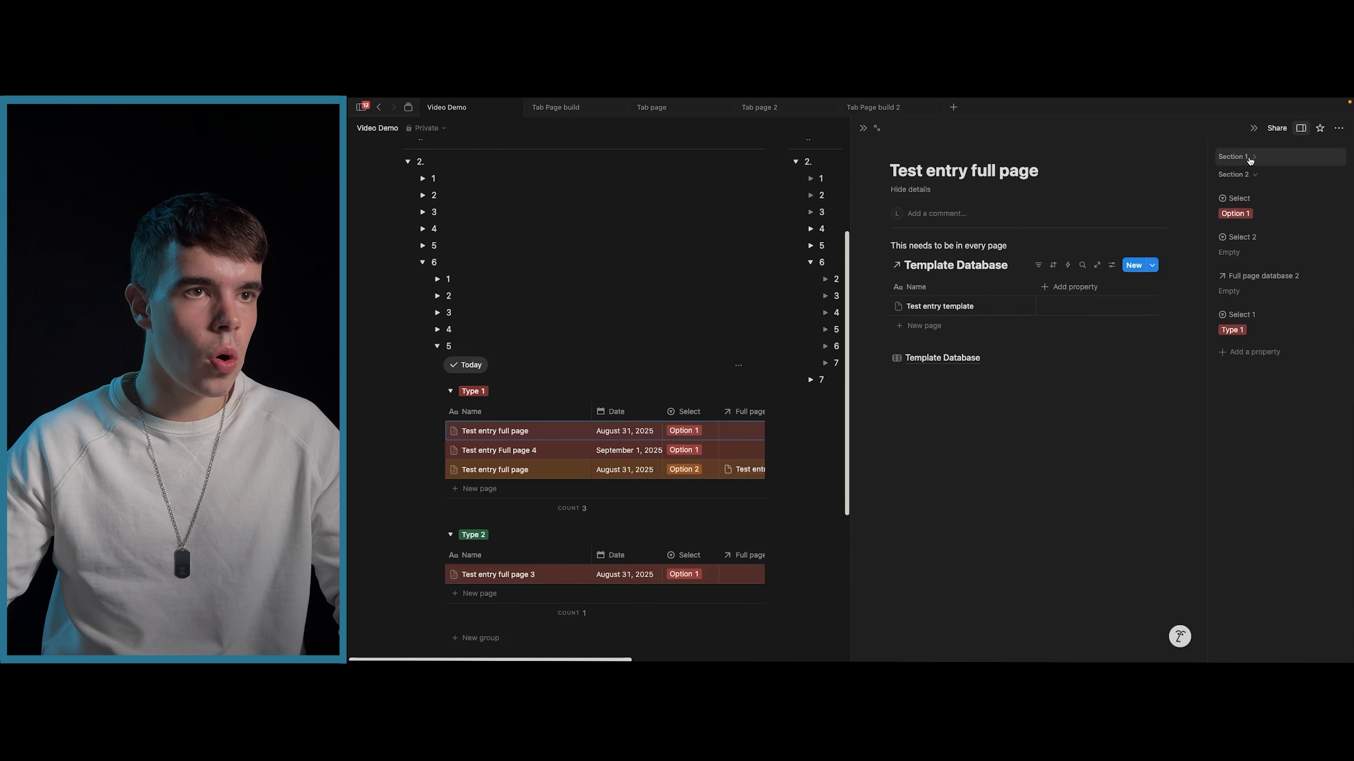
click(1240, 174)
click(1244, 176)
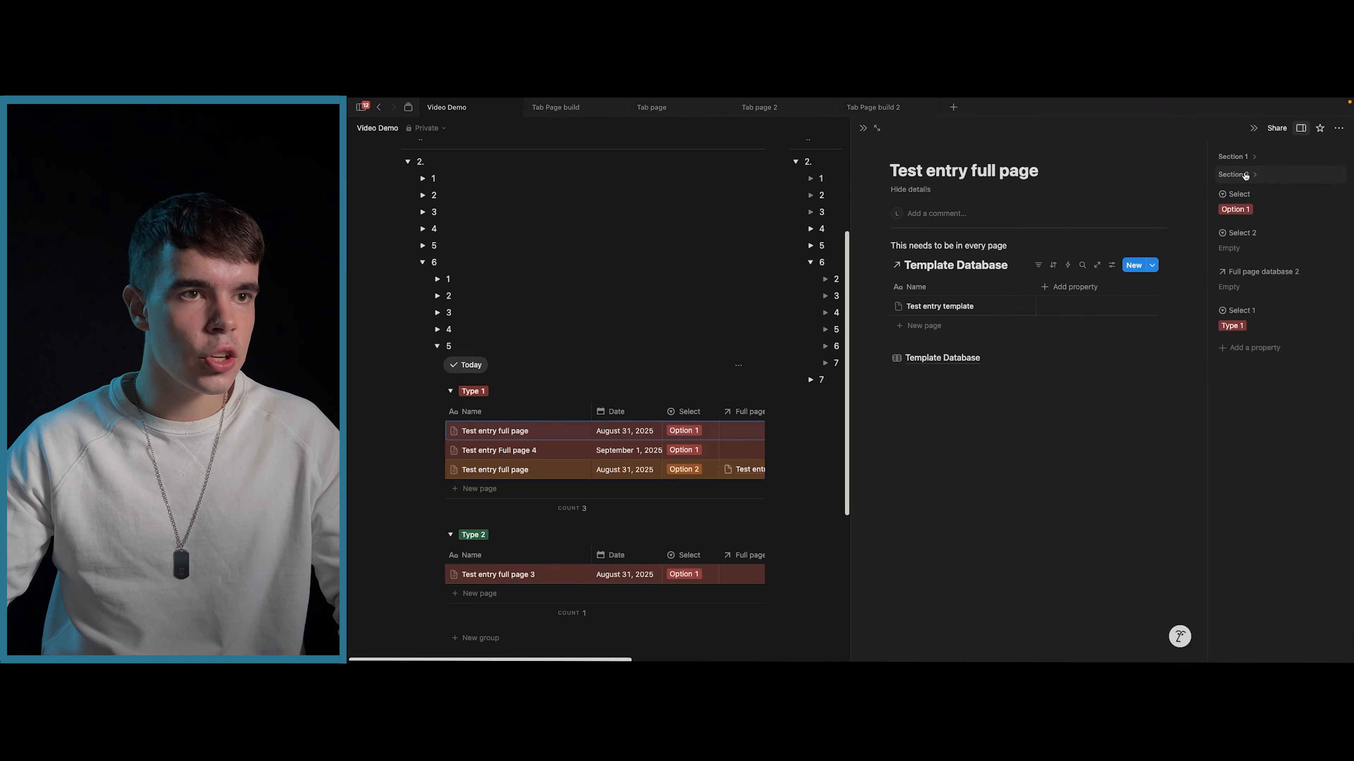
click(1237, 175)
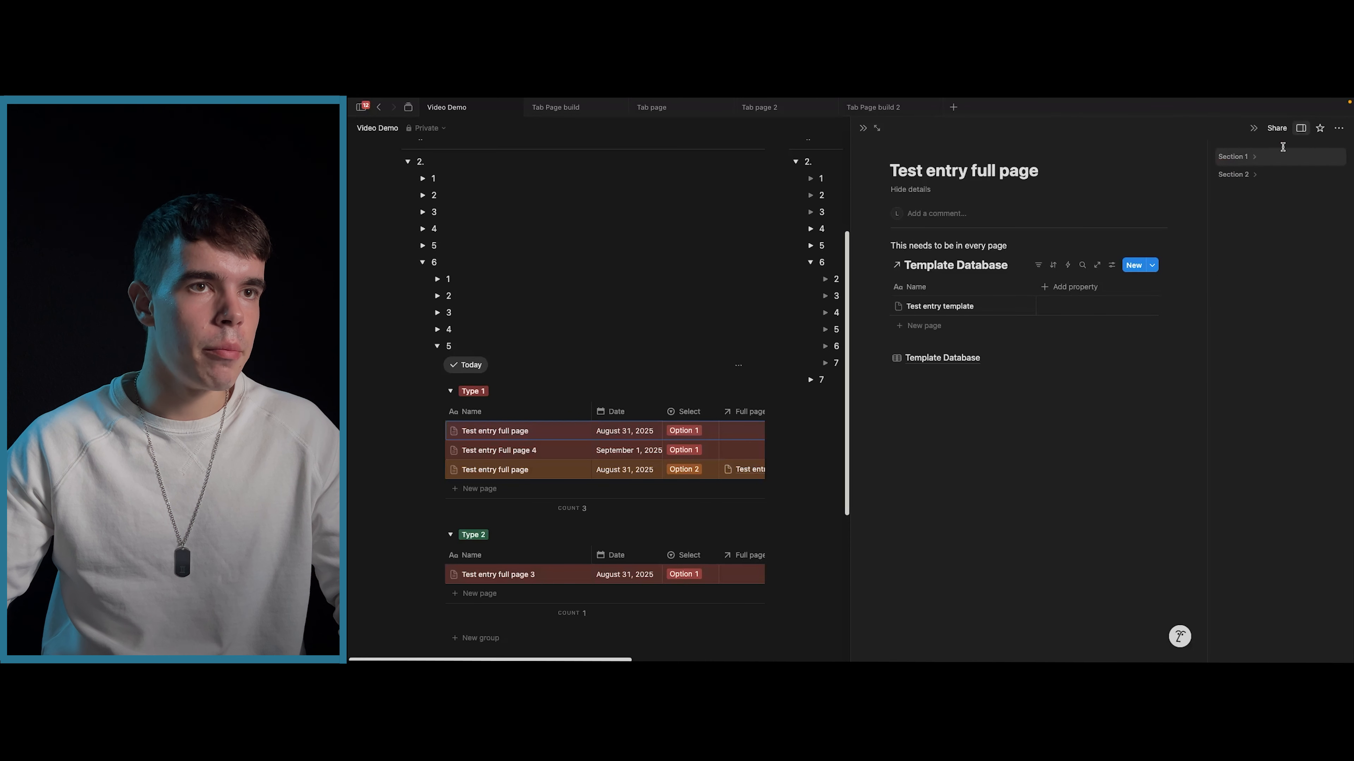
- Close the open entry, examine the database's property list and the Name property's settings, and close the view settings
click(1301, 128)
click(1007, 129)
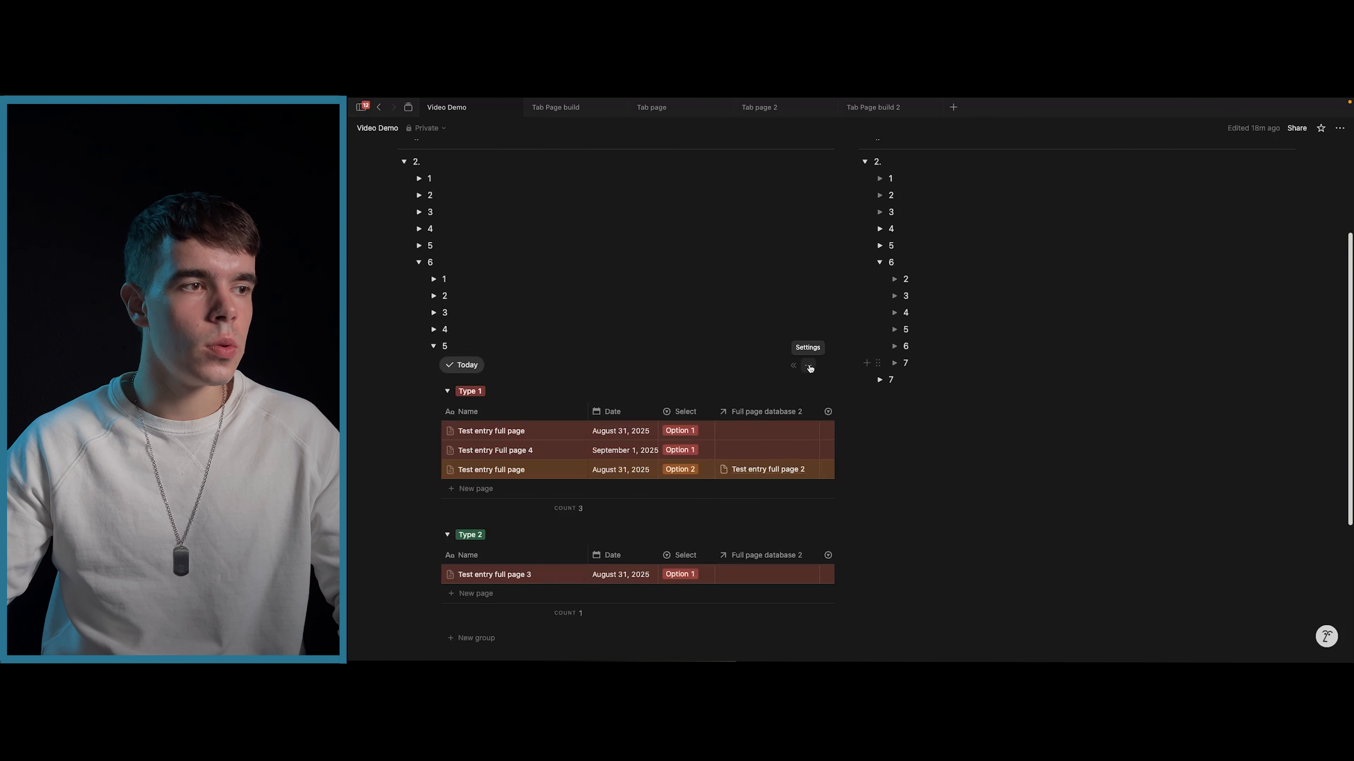
click(808, 366)
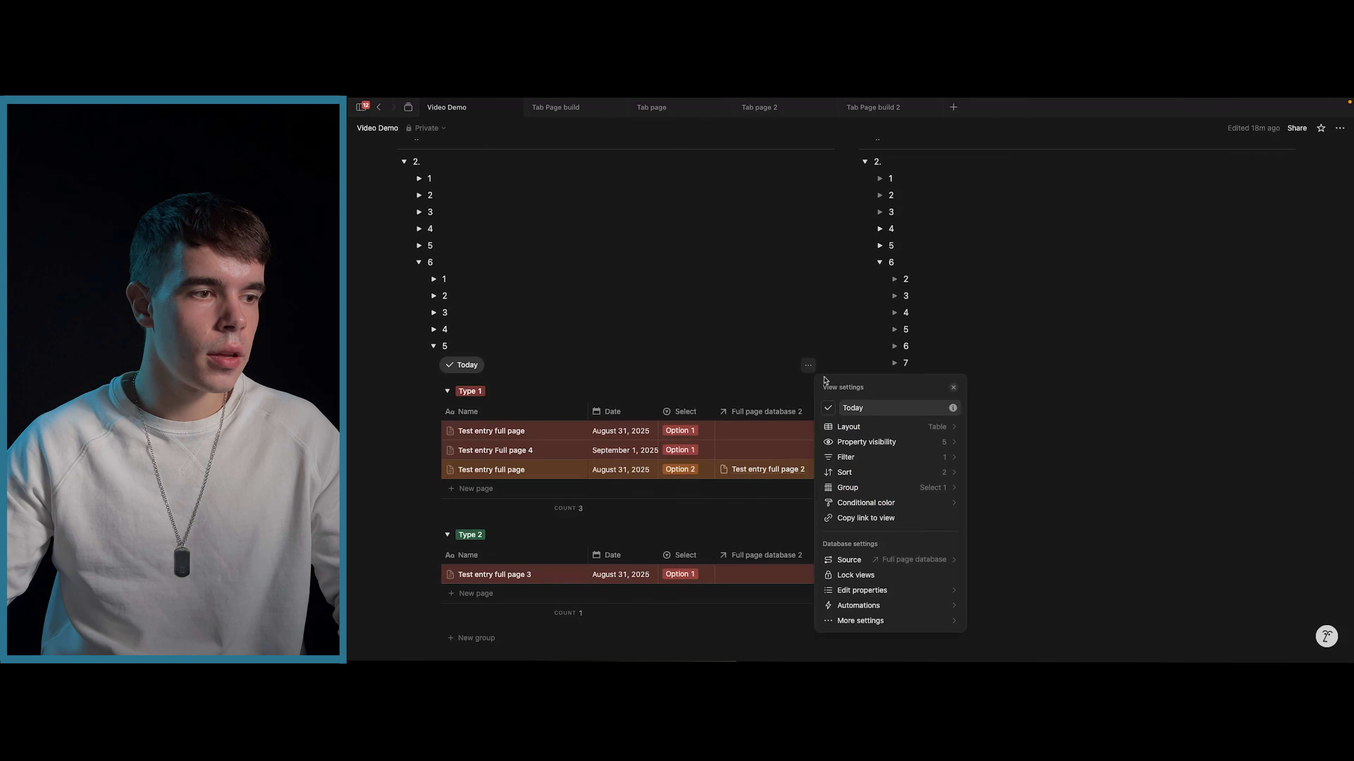
click(864, 590)
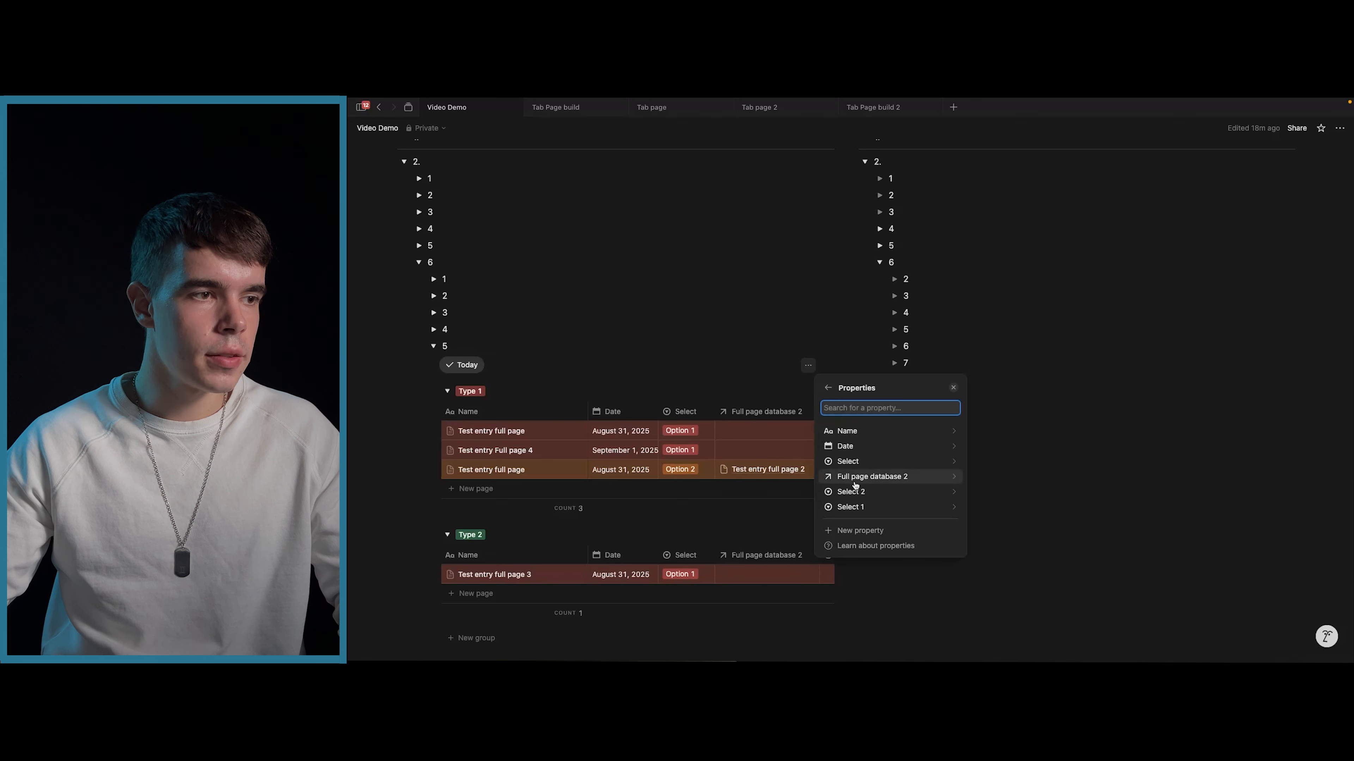
click(851, 433)
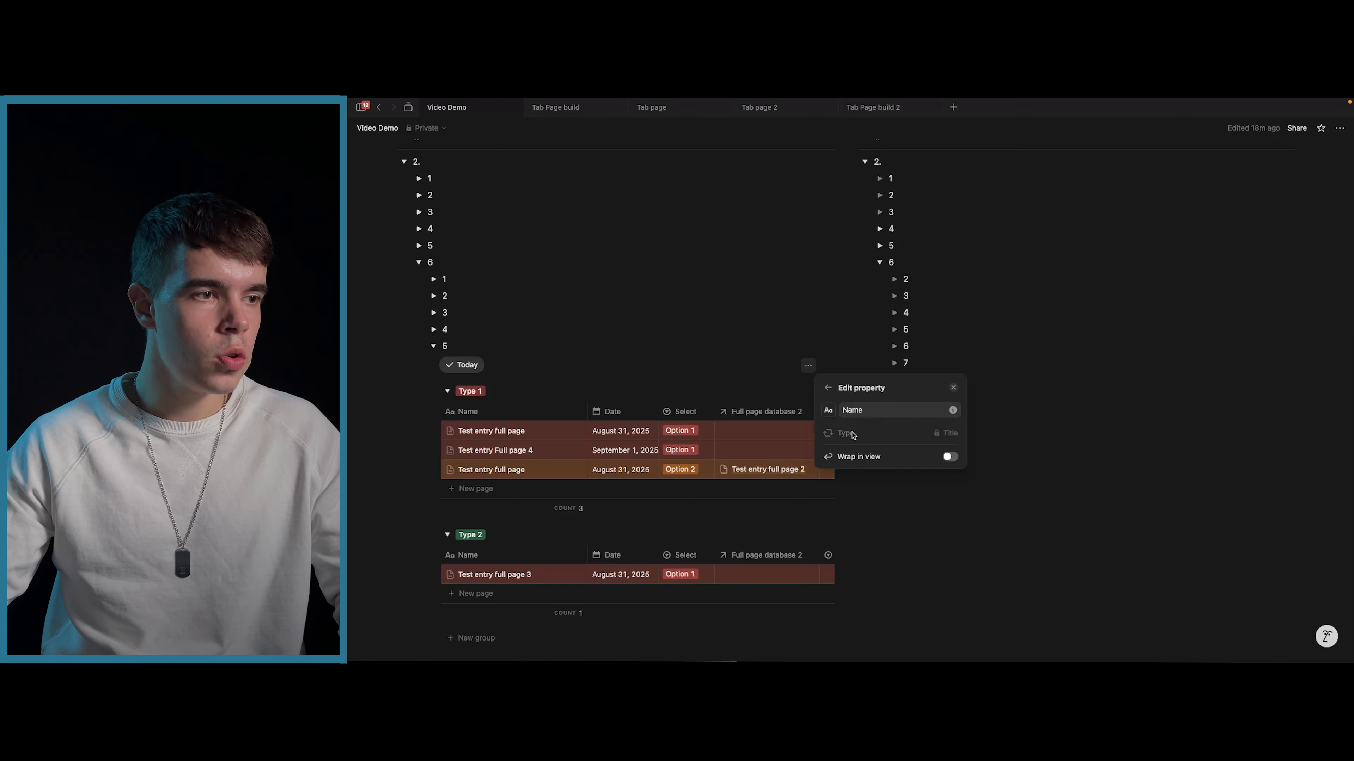
click(830, 391)
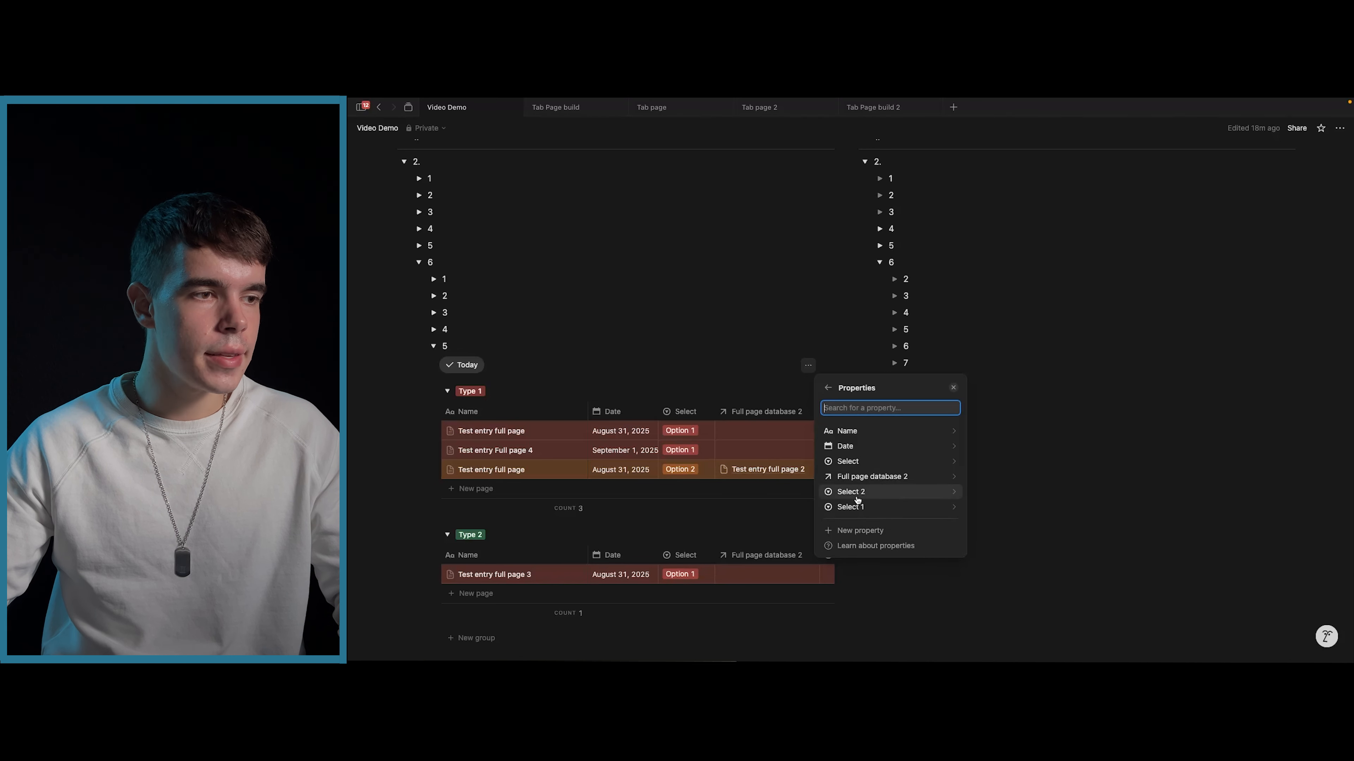
click(953, 389)
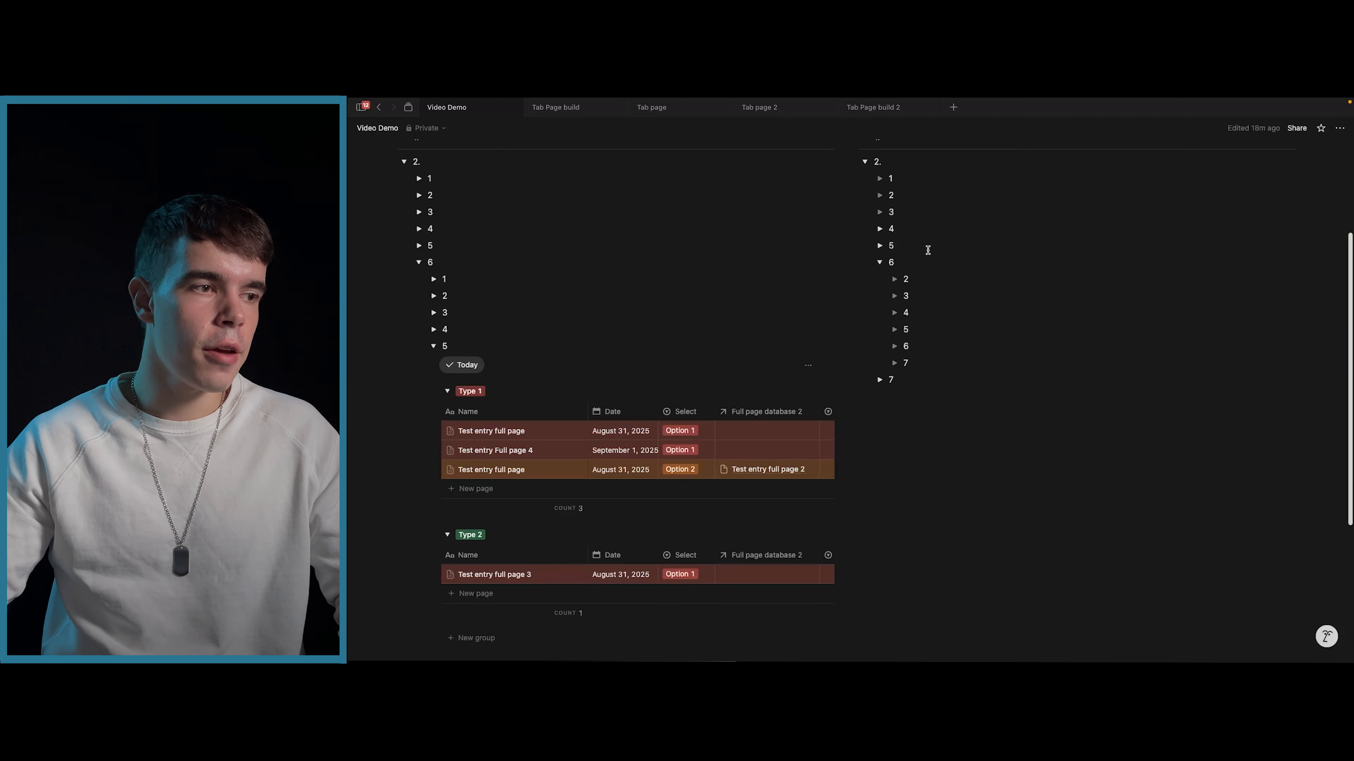
- Show the Select property in the Full page database 2 relation picker of the first Type 1 entry, leaving the relation empty
click(757, 415)
click(757, 414)
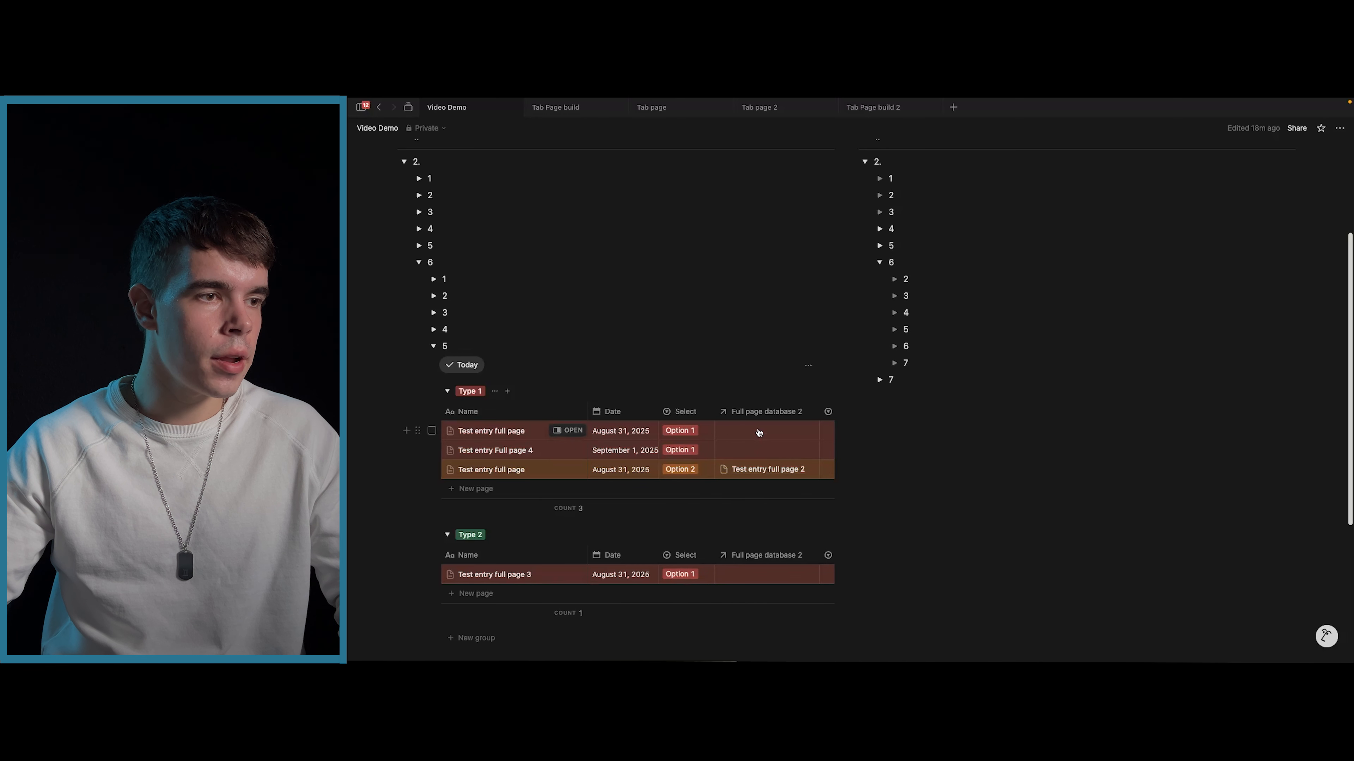
click(757, 432)
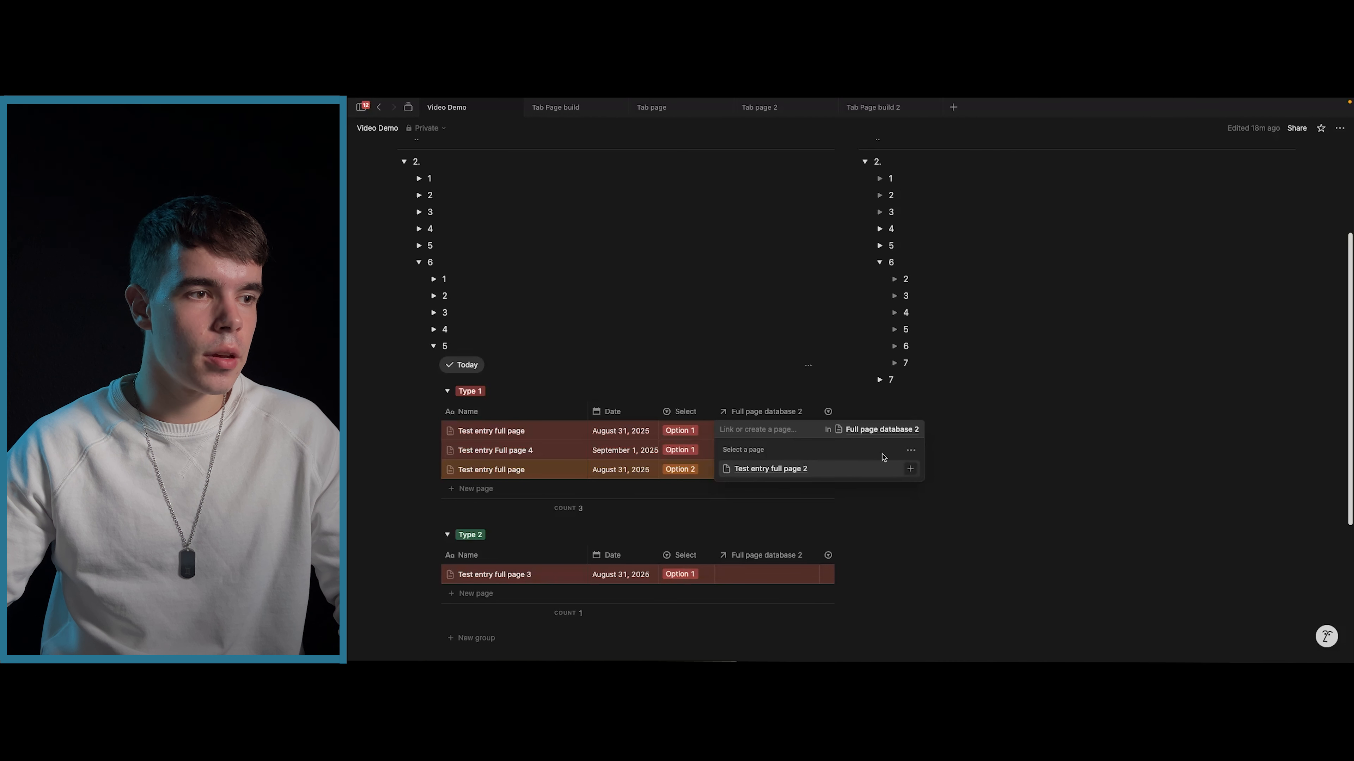
click(911, 451)
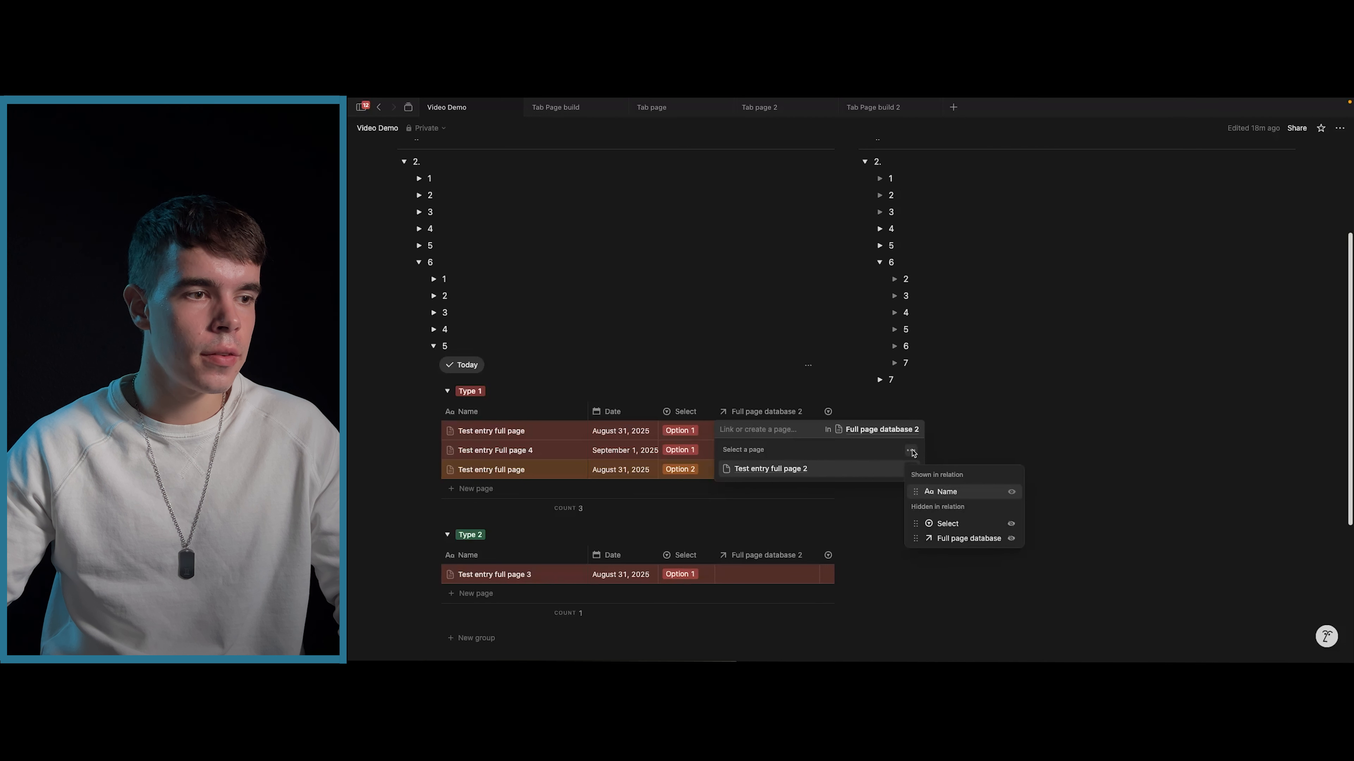
click(1011, 525)
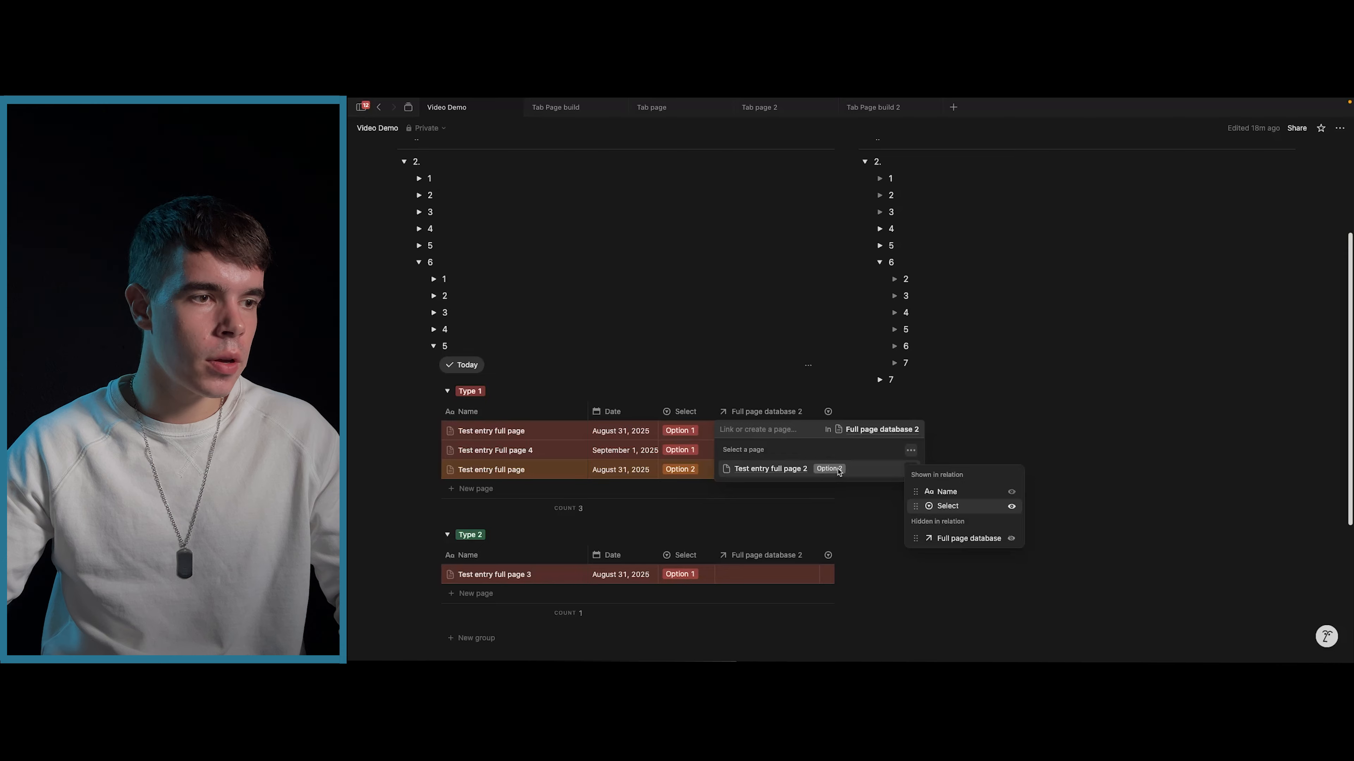
click(781, 436)
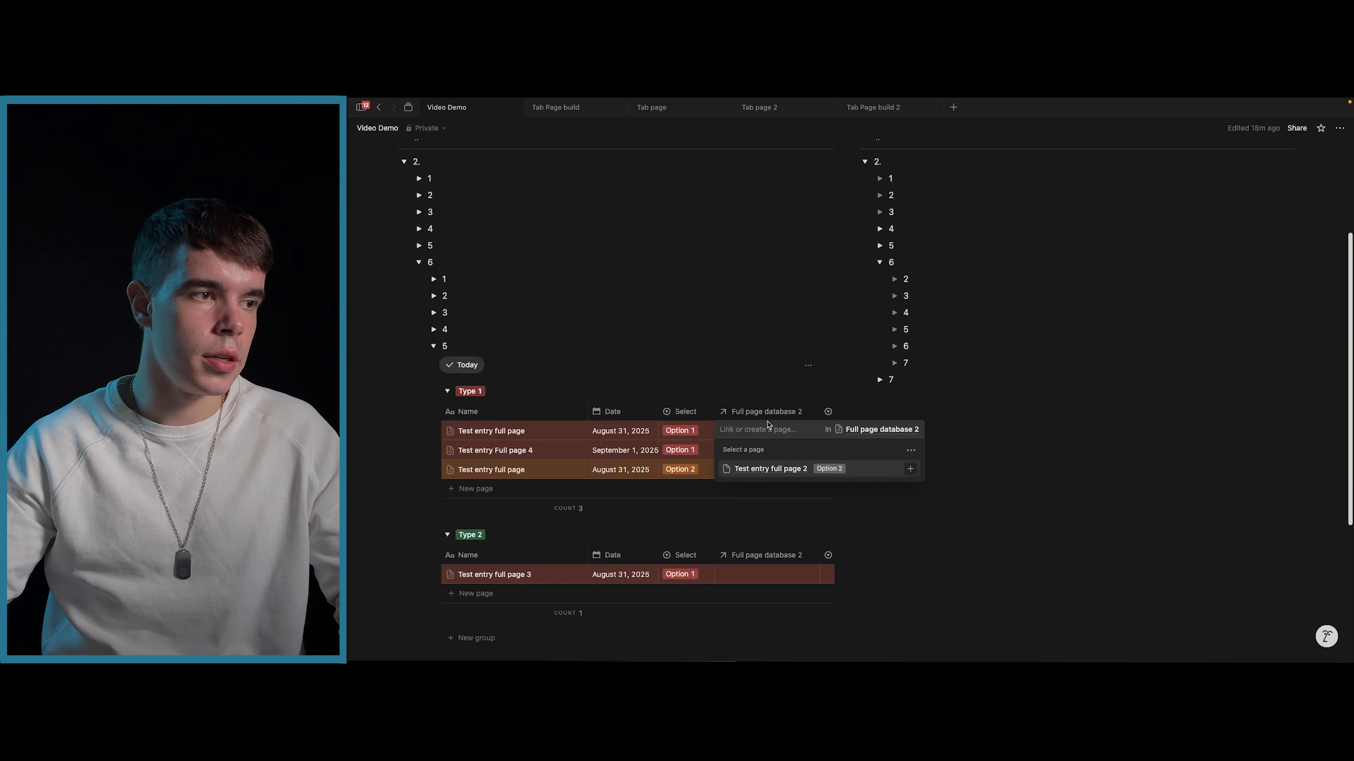
key(Escape)
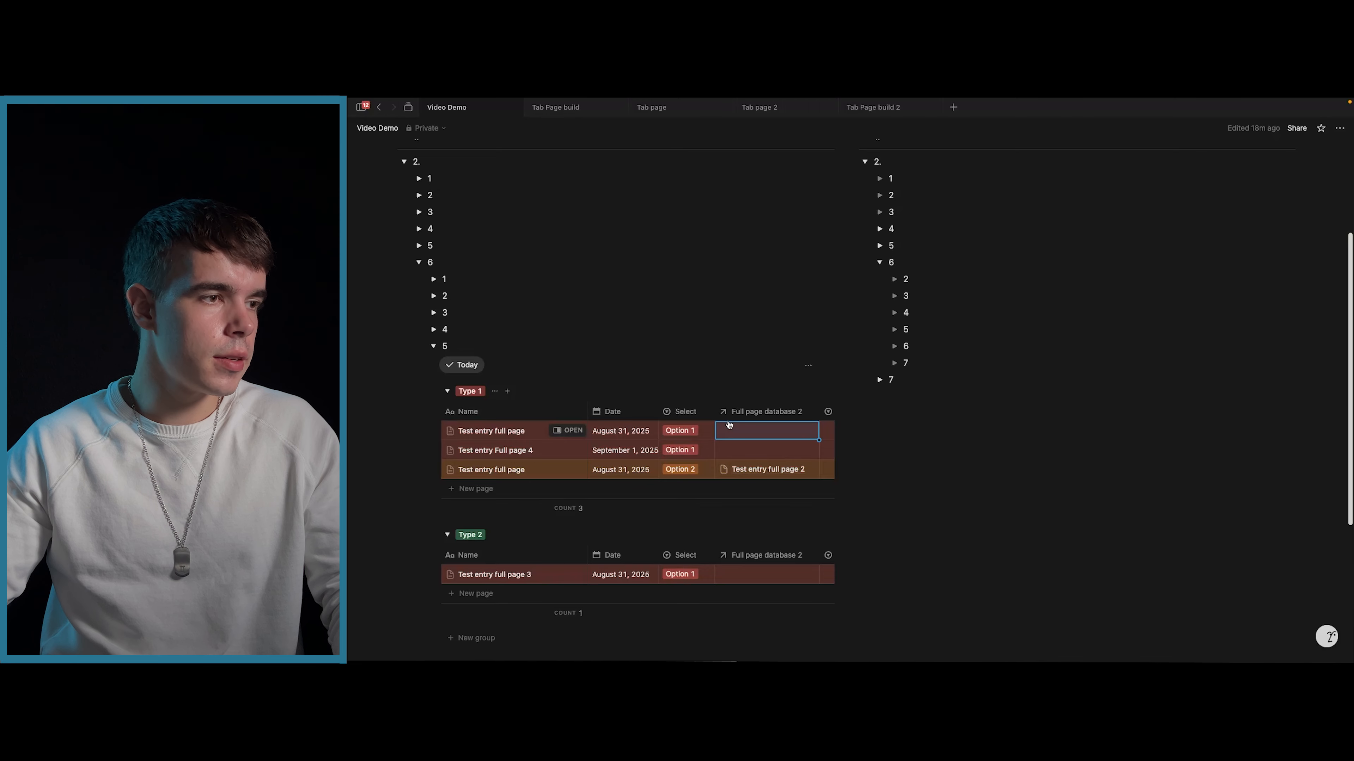
- Examine the Today table's columns and the property options of Select and Full page database 2
scroll(727, 425, right, 3)
scroll(727, 425, right, 1)
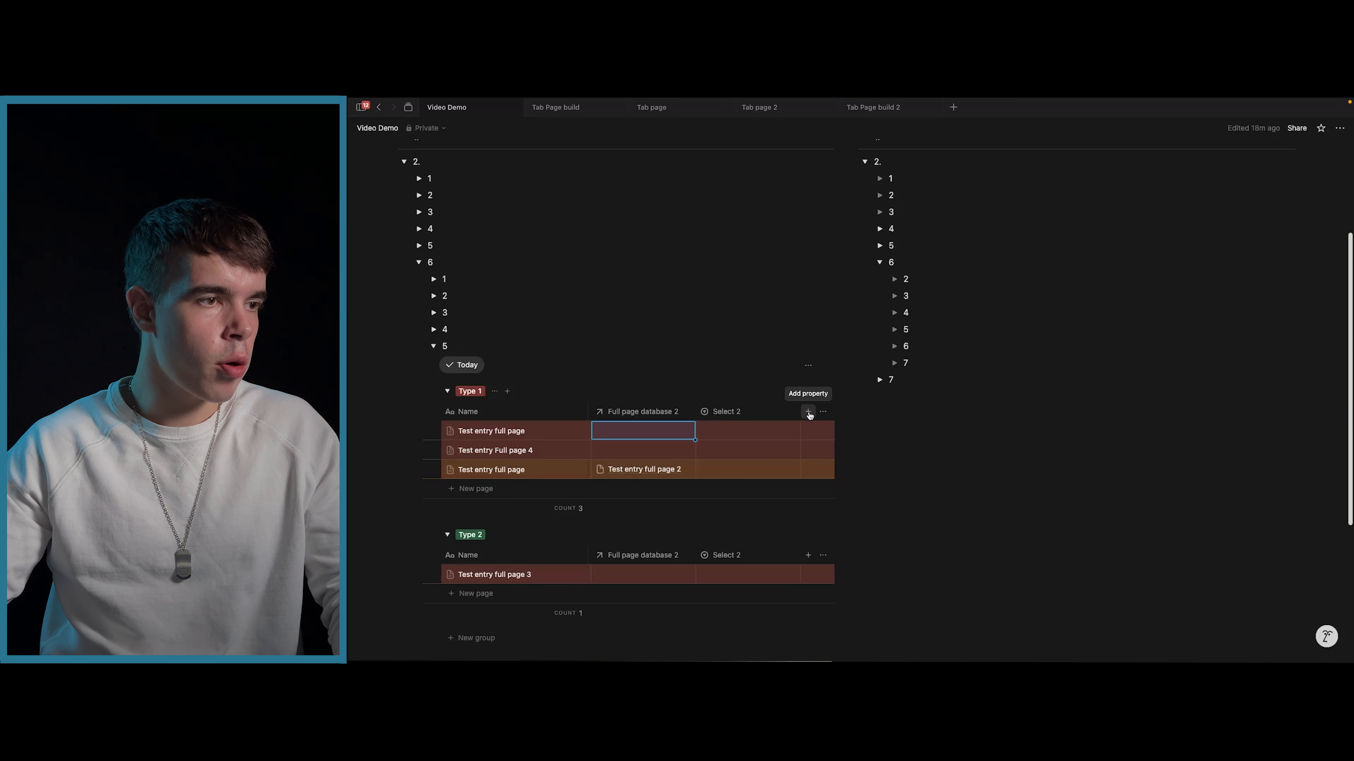
scroll(773, 421, left, 4)
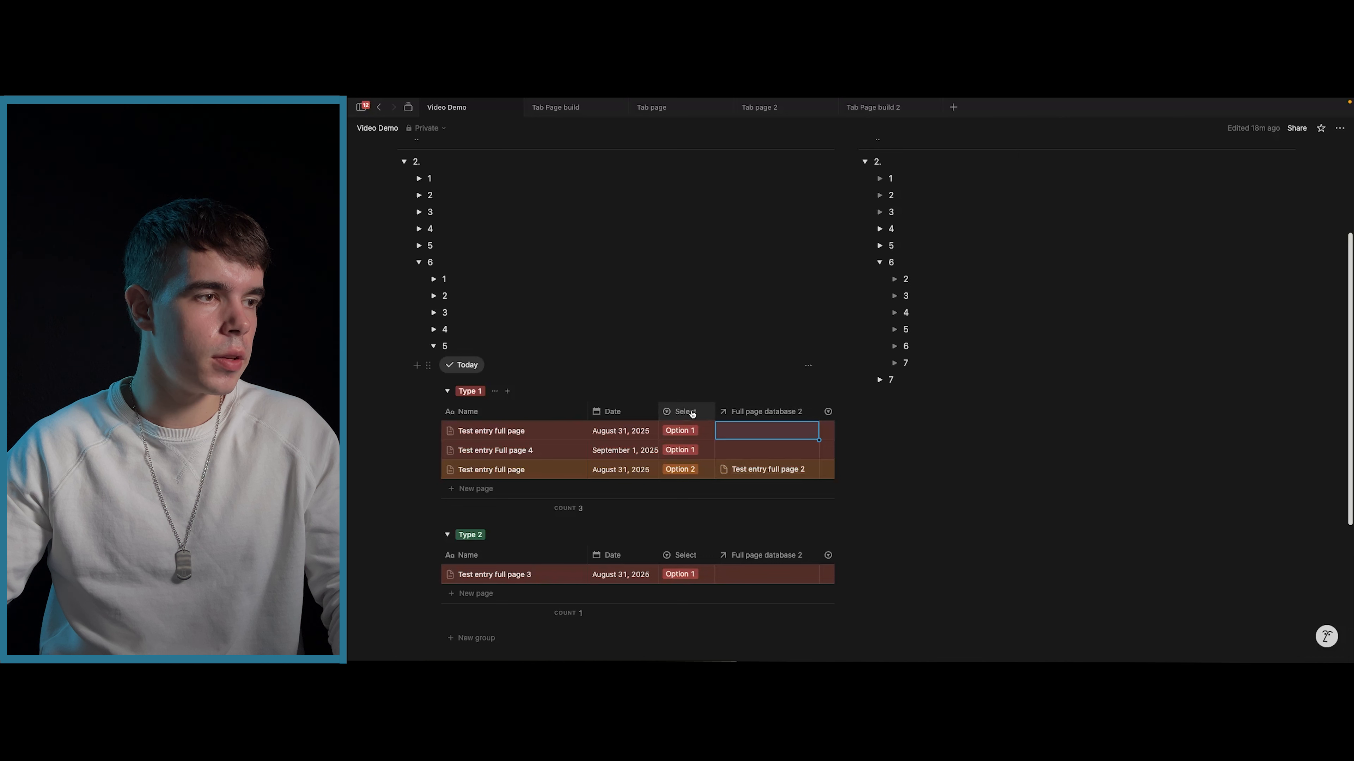
click(689, 413)
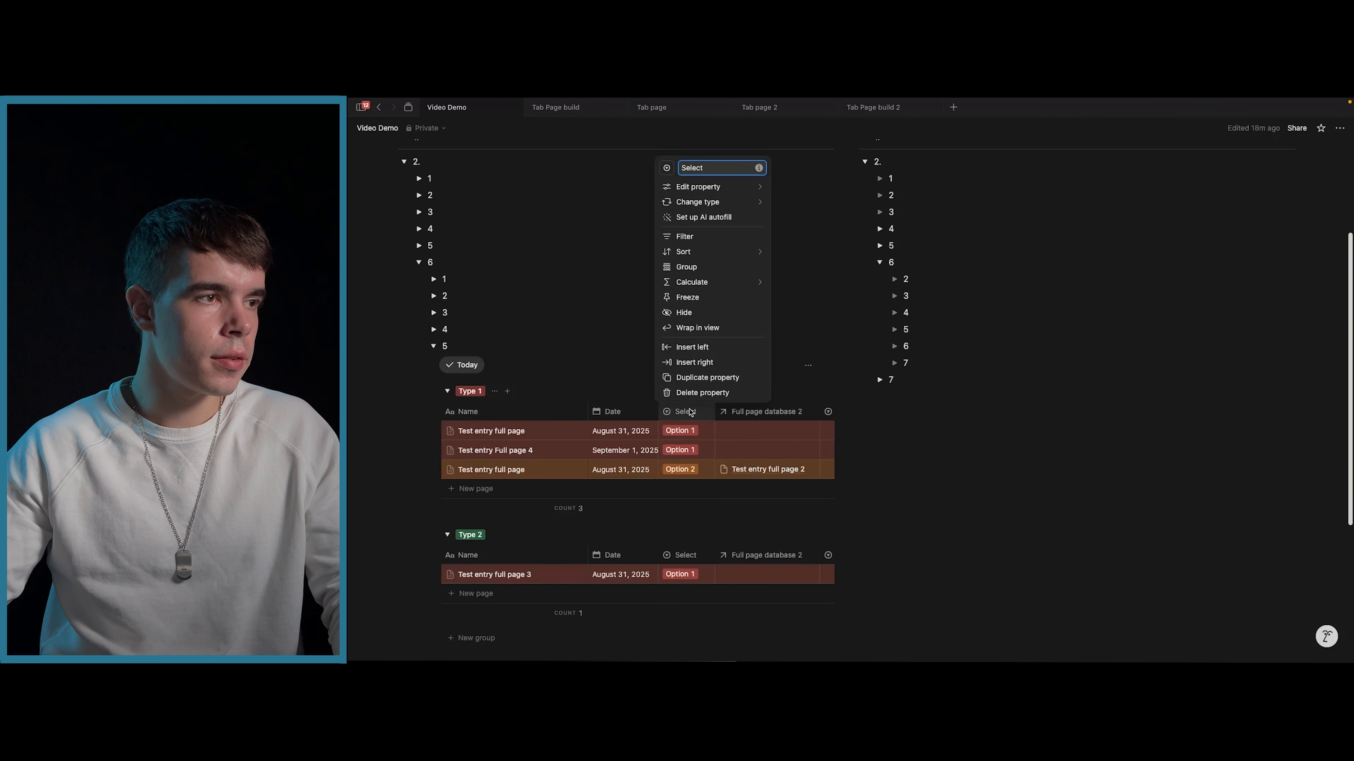
click(691, 413)
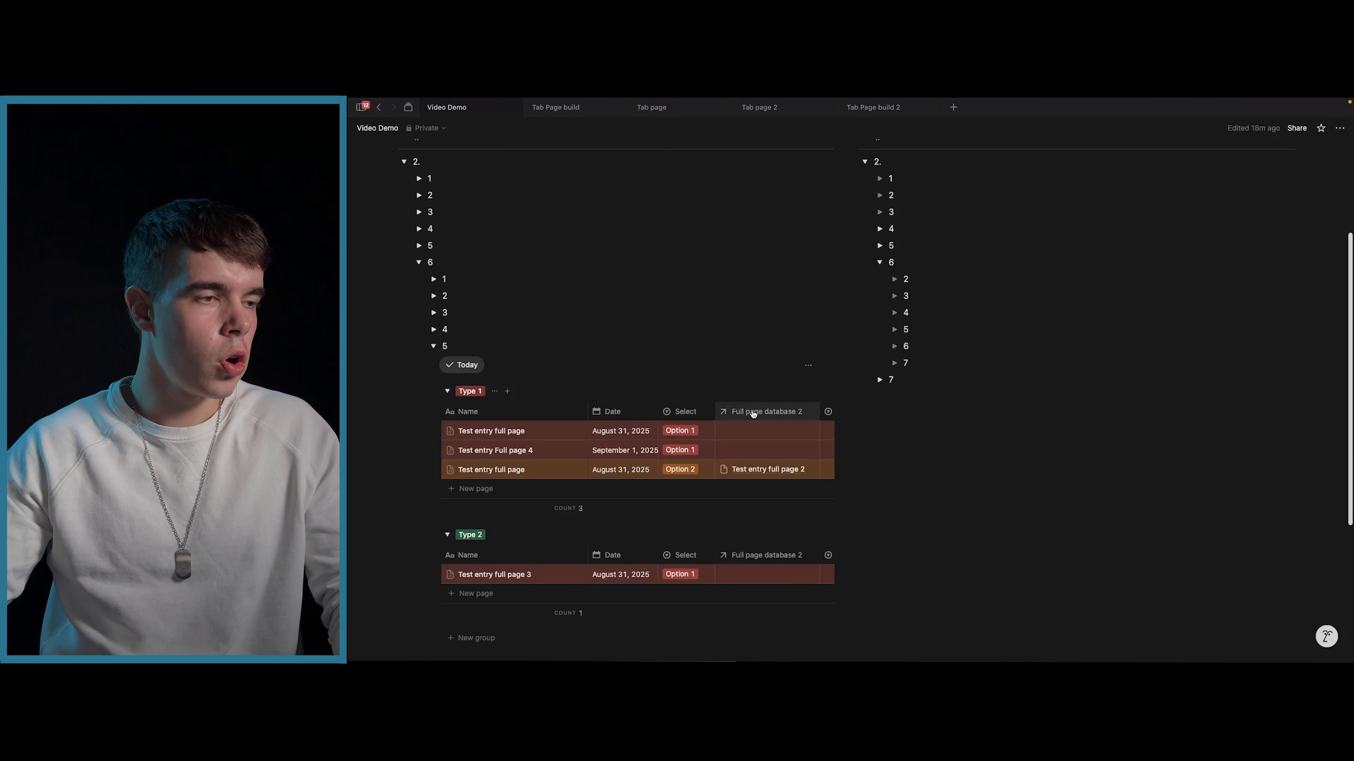
click(753, 414)
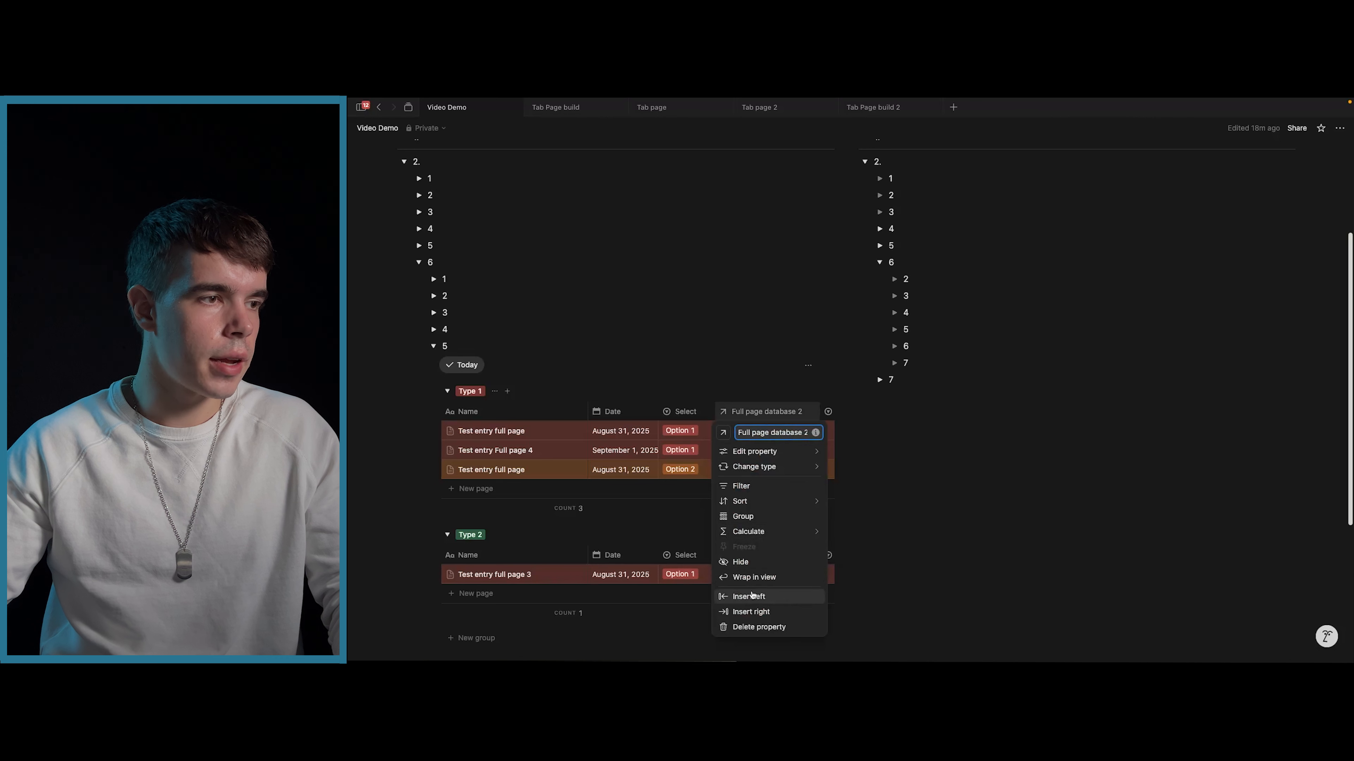
click(689, 419)
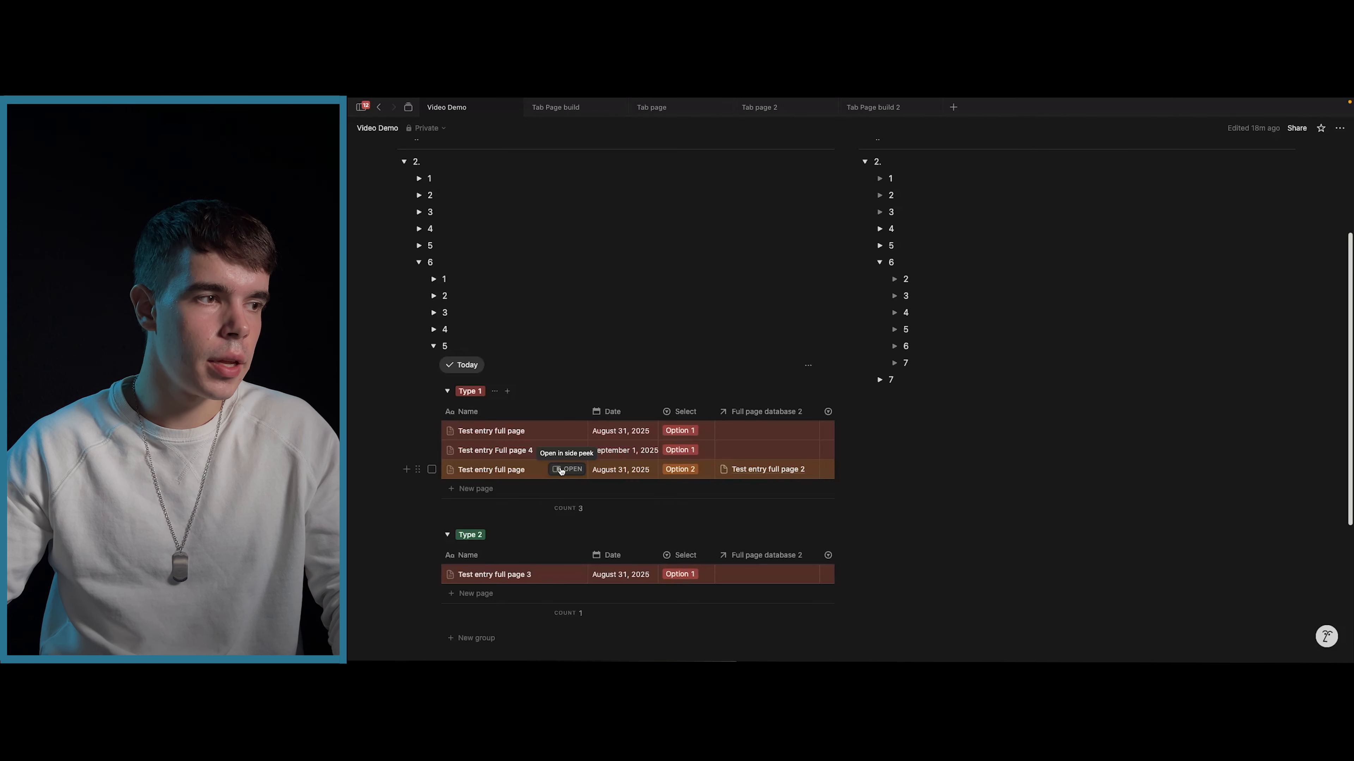
- Freeze the Name column in the Today table and check how the remaining columns move past it
scroll(560, 471, right, 2)
scroll(560, 471, right, 3)
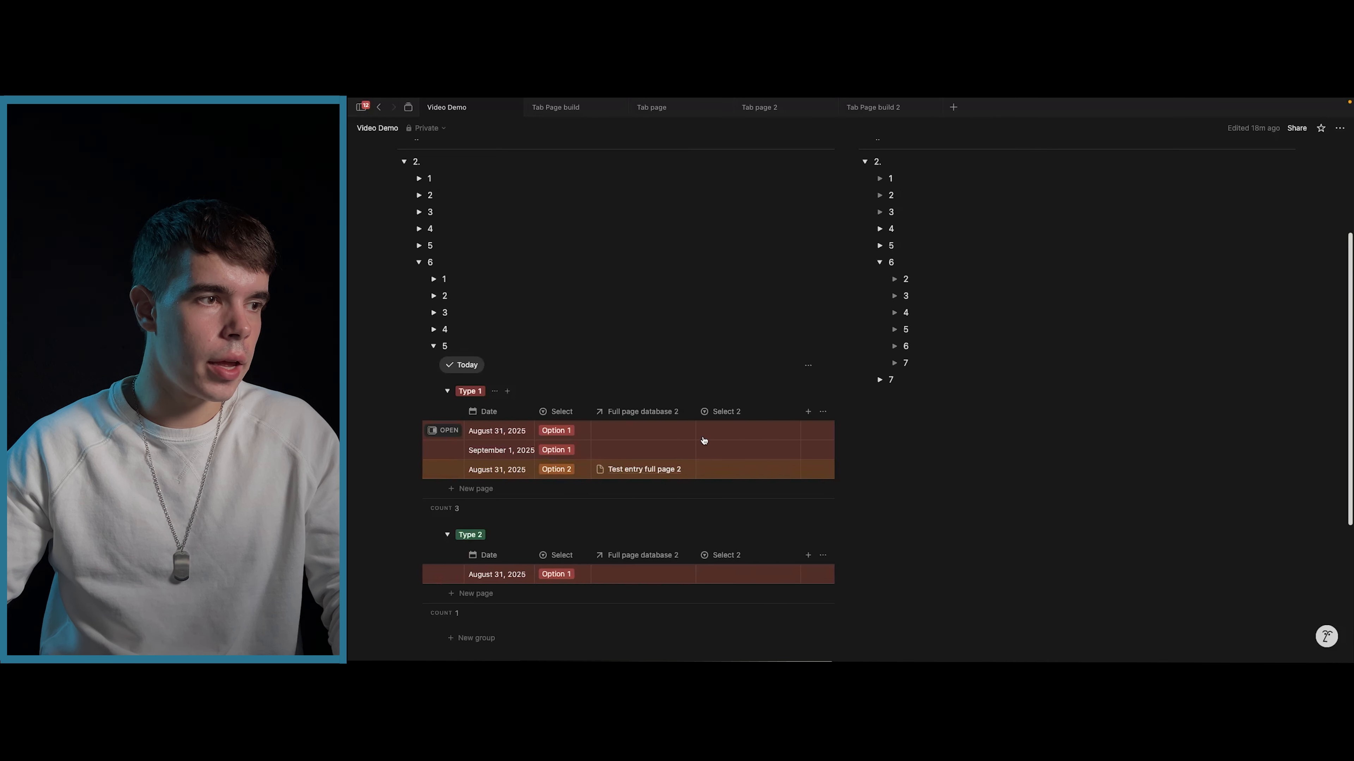
scroll(703, 440, left, 5)
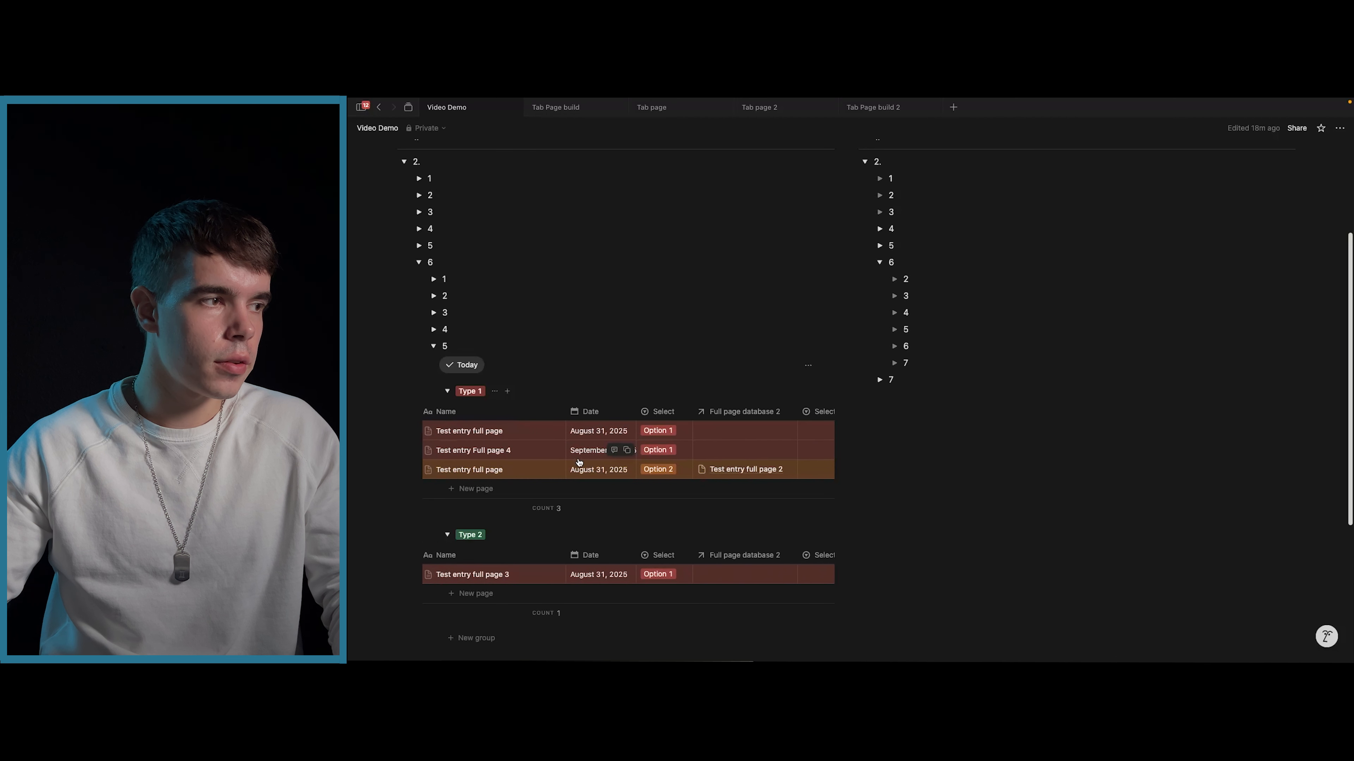
click(527, 415)
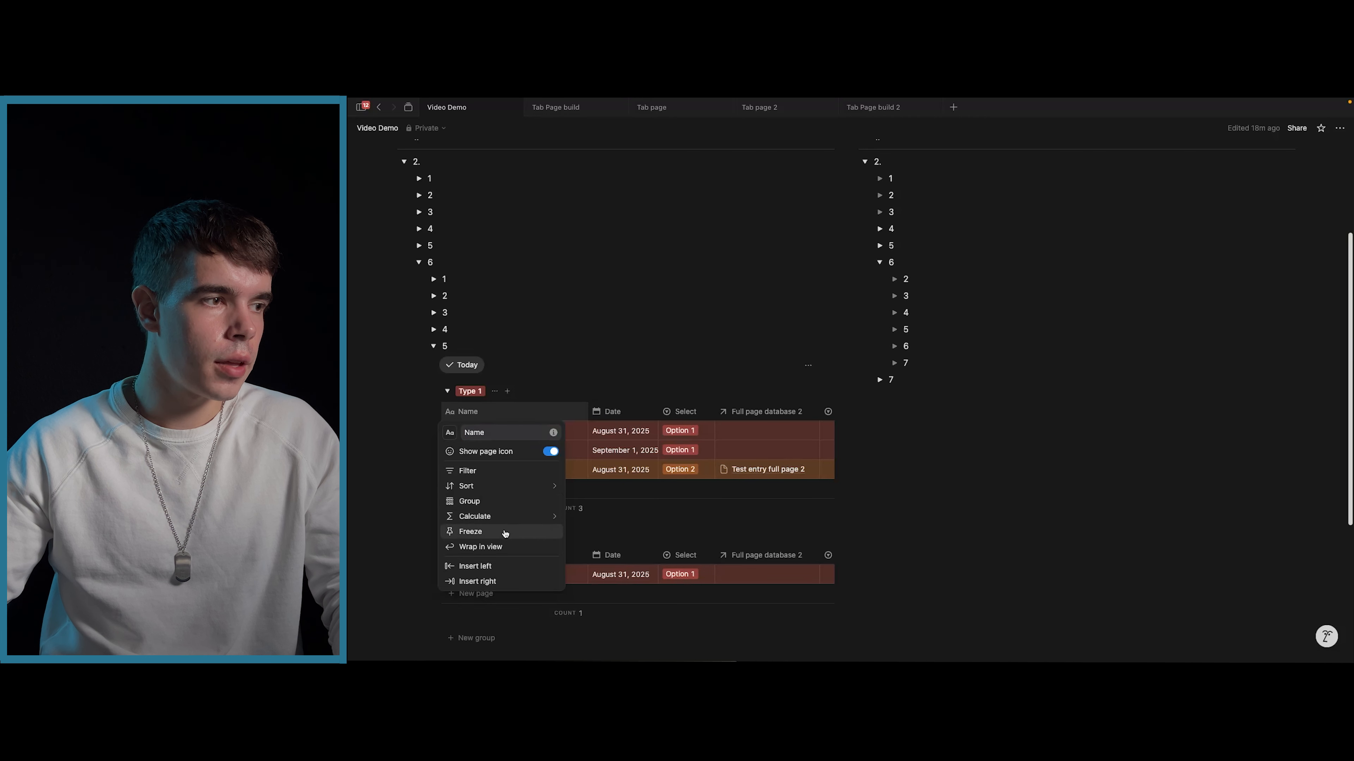
key(Escape)
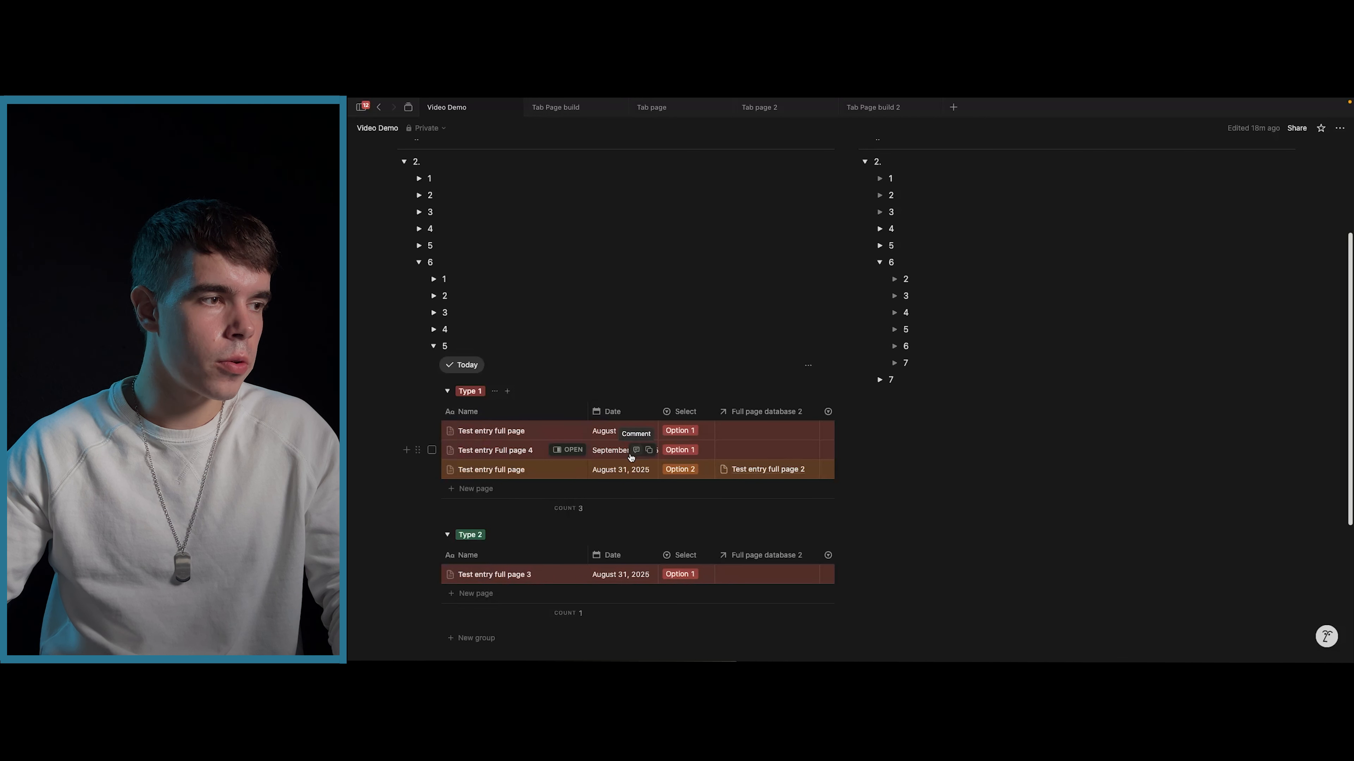
scroll(587, 448, right, 3)
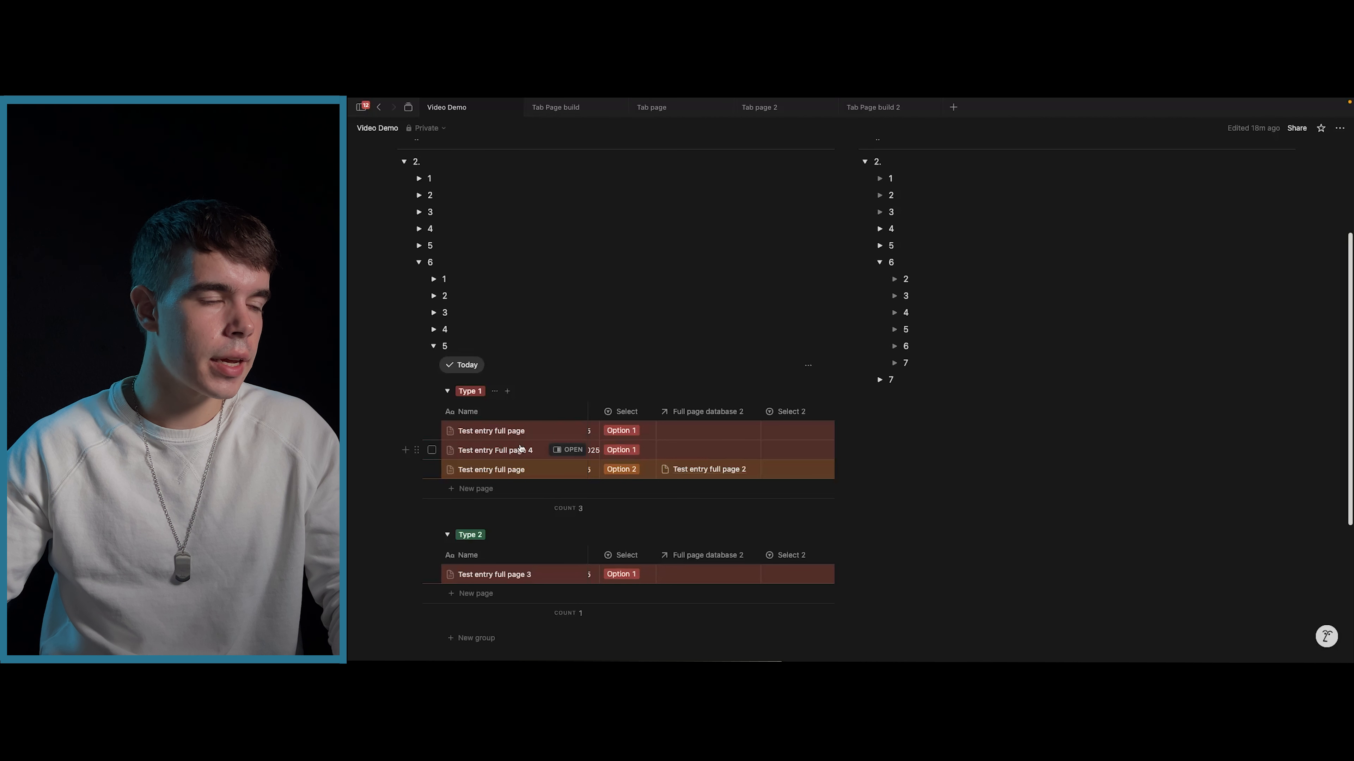
scroll(759, 449, right, 2)
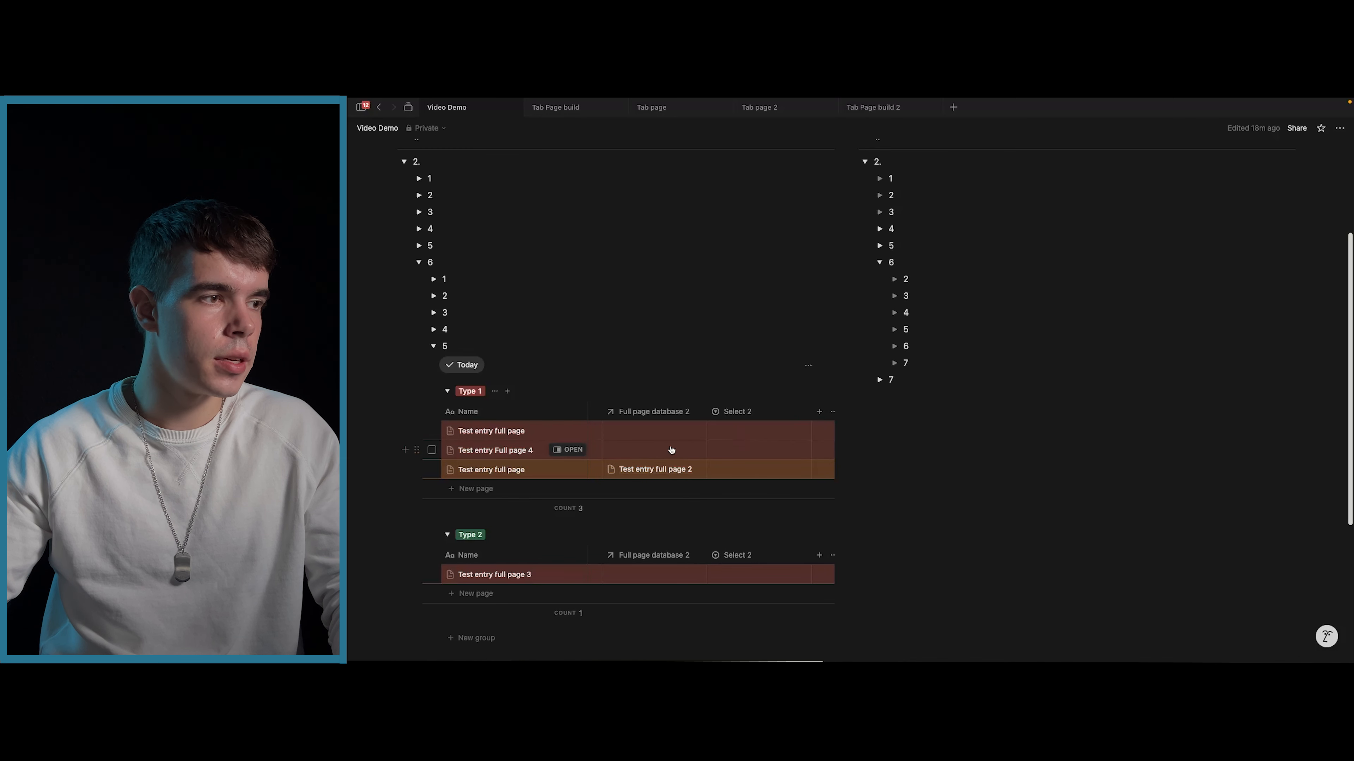
scroll(623, 448, left, 3)
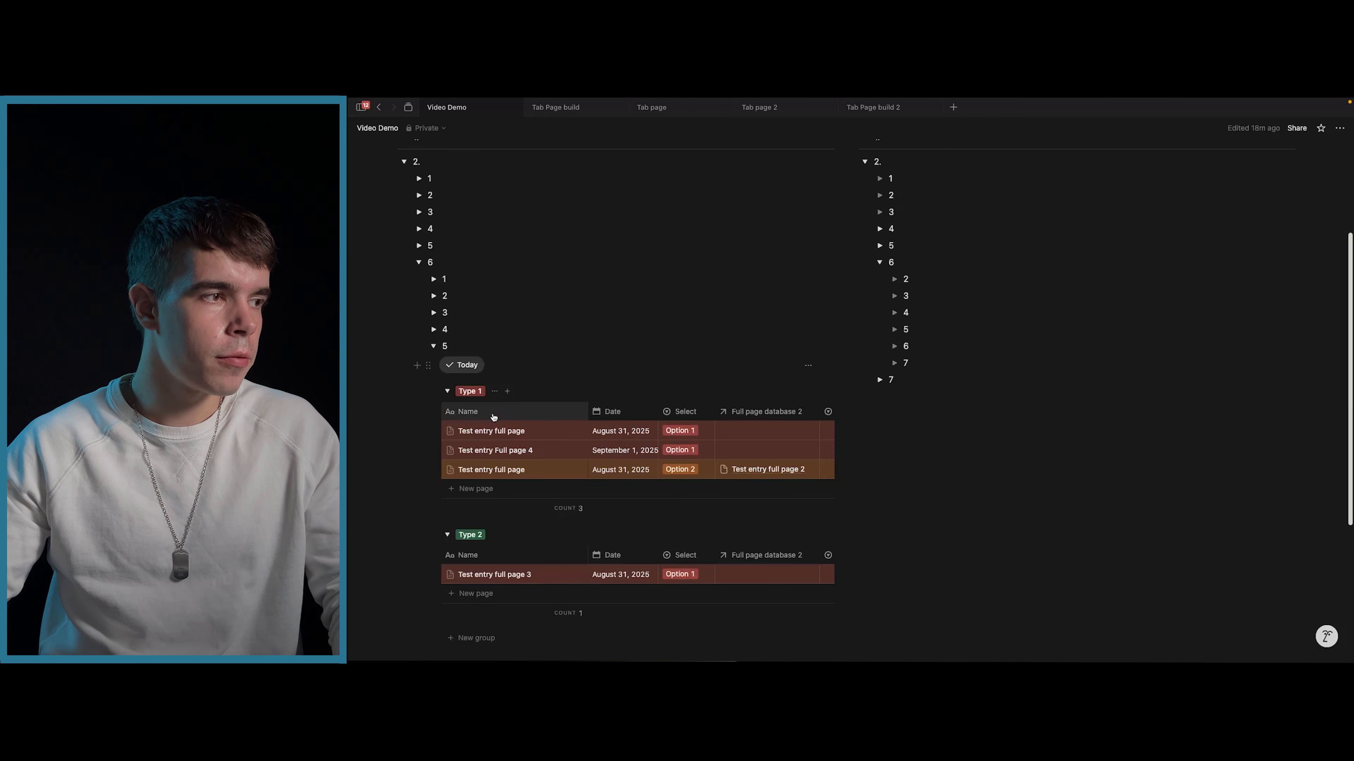
- Freeze the Today table's columns up to and including Select
click(673, 417)
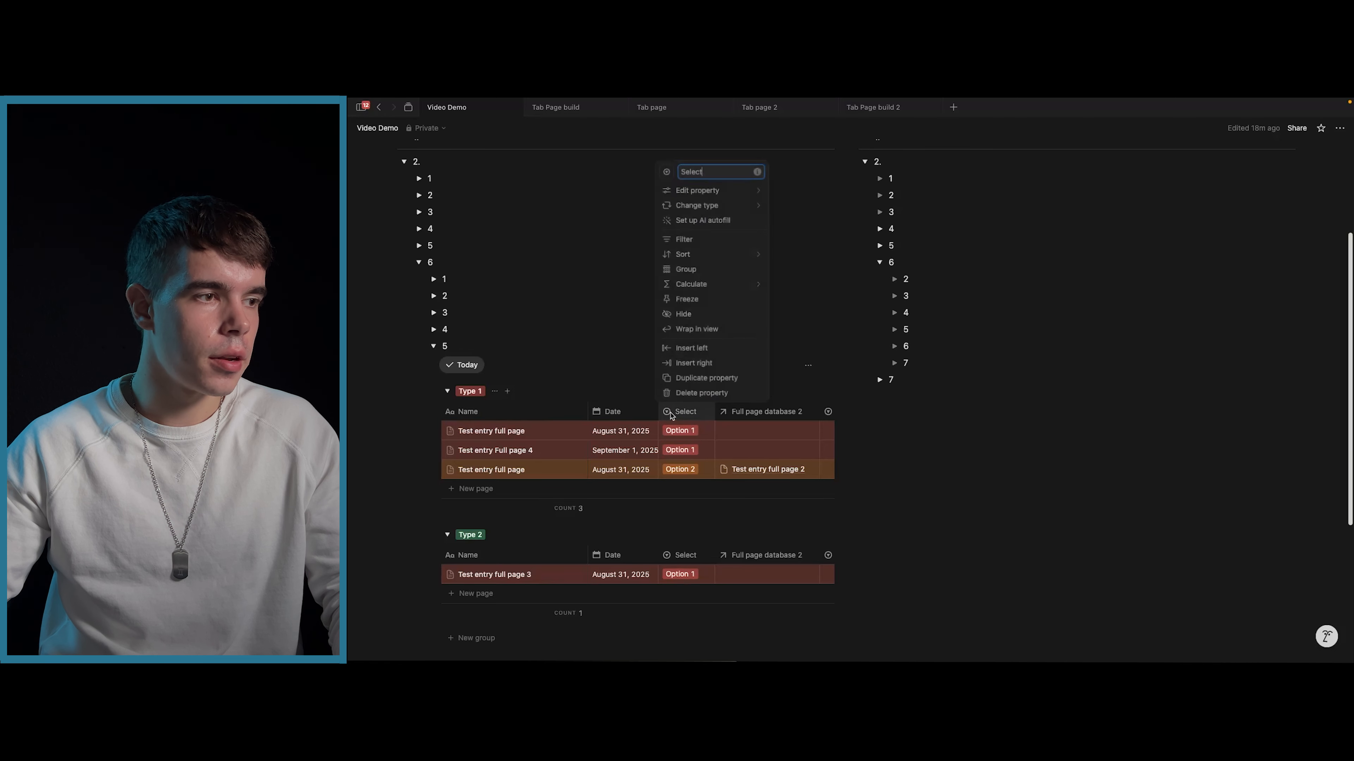
click(704, 301)
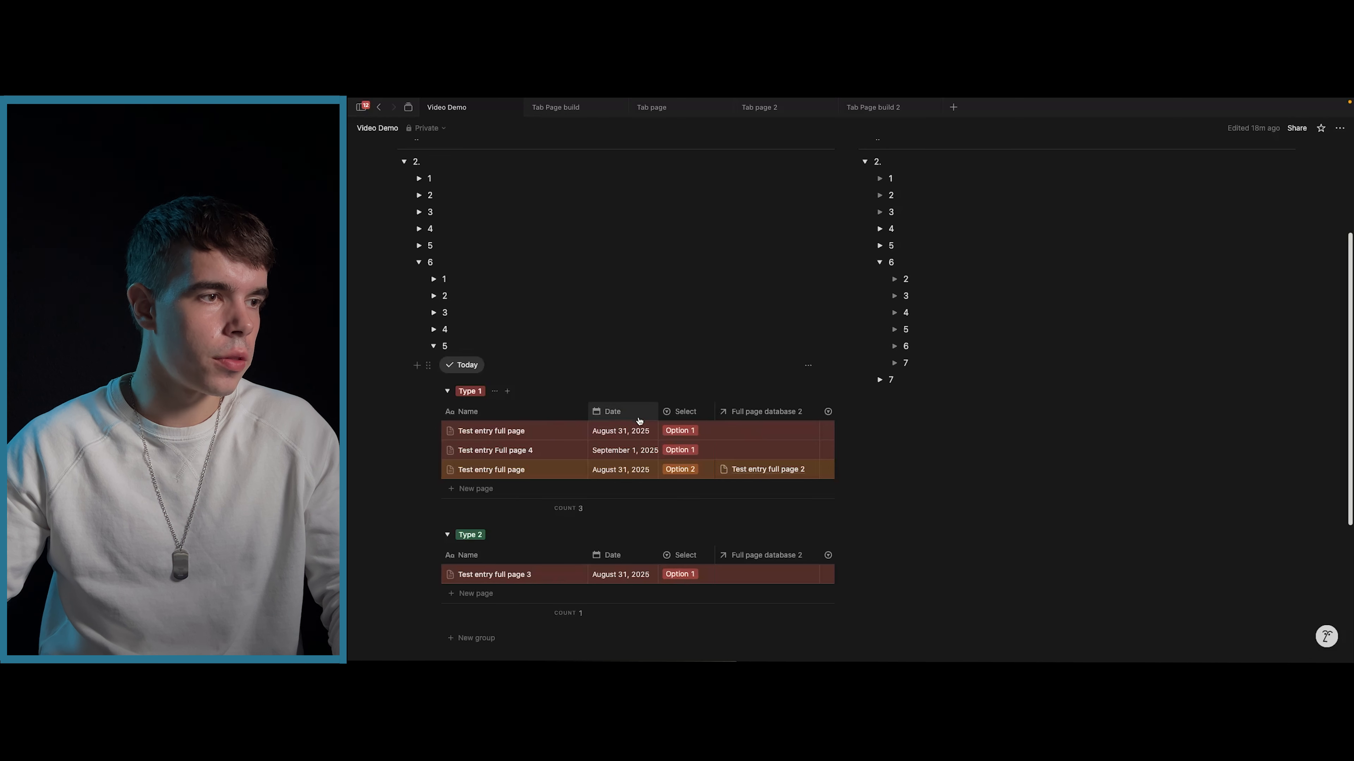
scroll(752, 438, right, 3)
scroll(751, 438, right, 2)
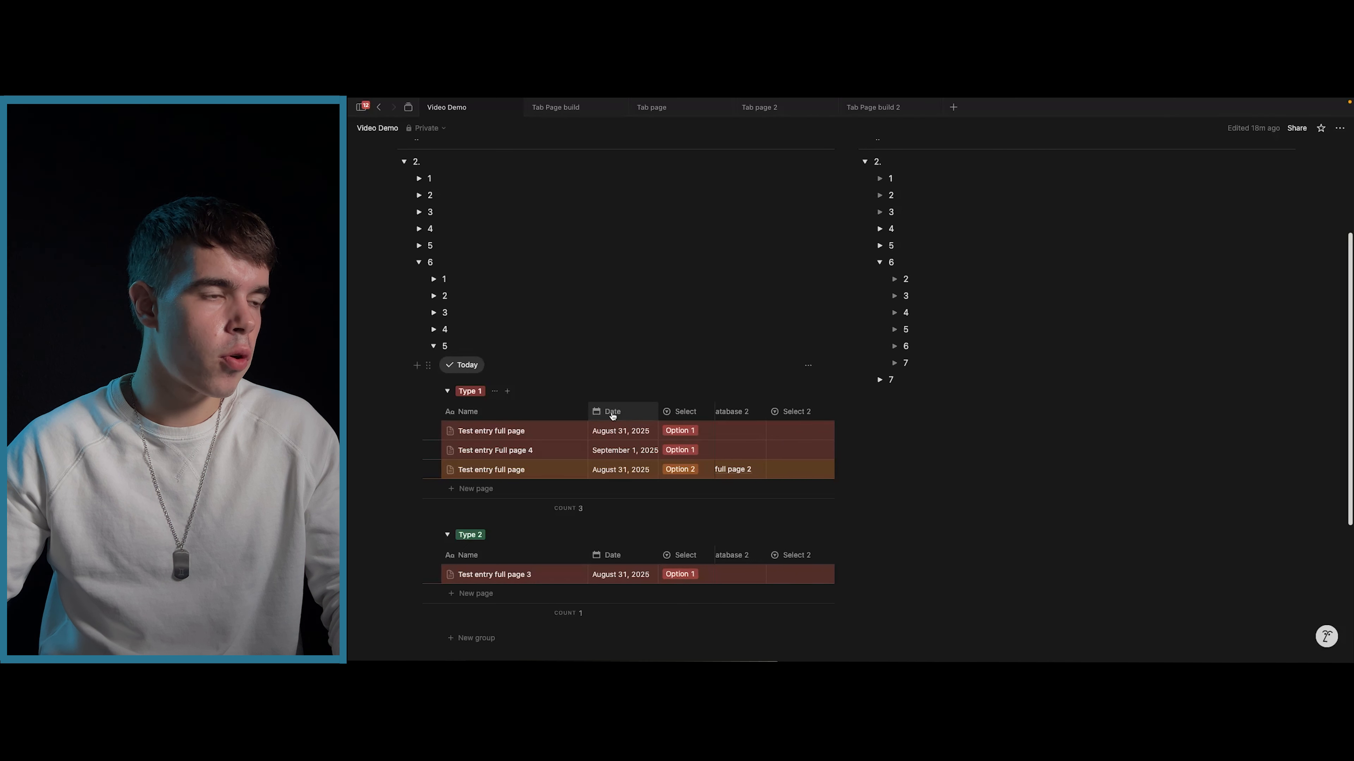
scroll(726, 438, right, 2)
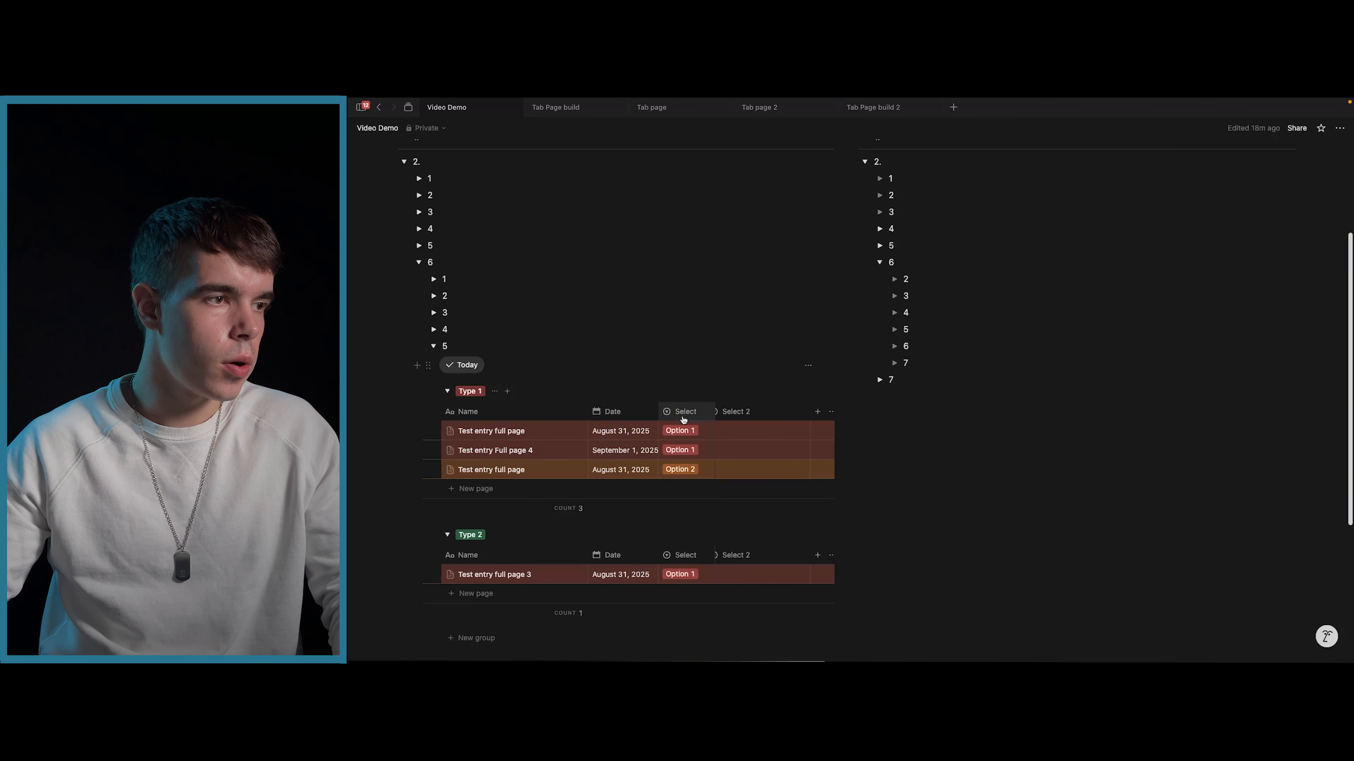
- Move the Select column ahead of Date, and return it to its place between Date and Full page database 2
drag(687, 415, 627, 414)
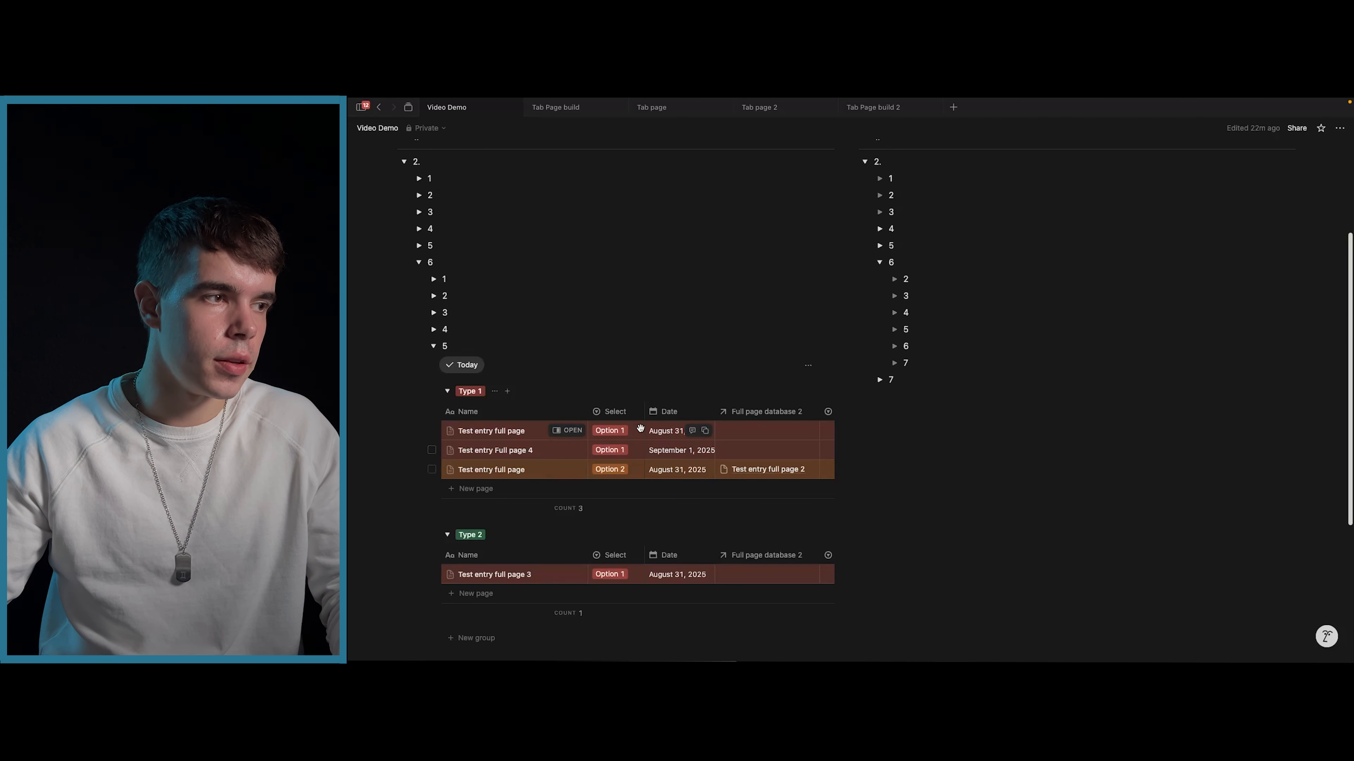
drag(607, 411, 711, 416)
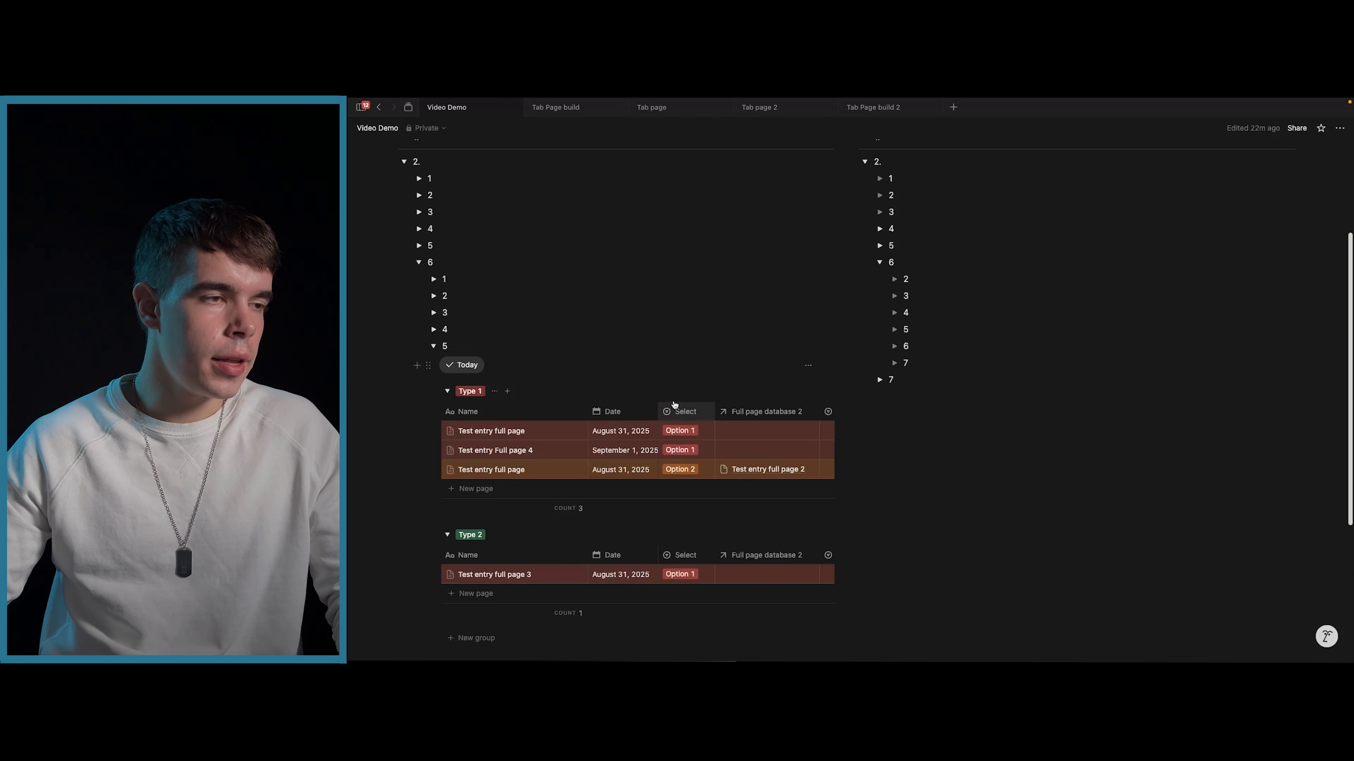
scroll(674, 408, right, 3)
scroll(672, 408, left, 3)
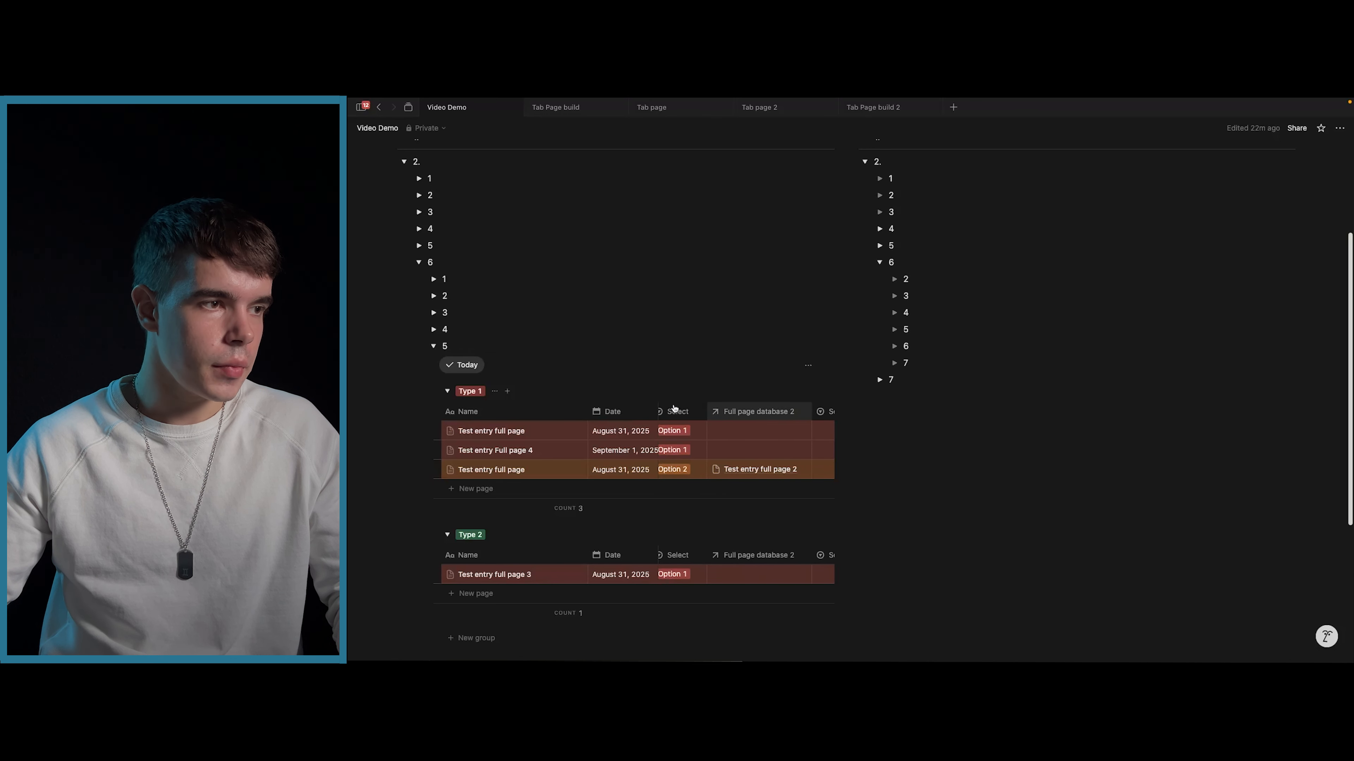
- Check the calculation options of the Full page database 2 property without changing them and review the table's columns
click(737, 416)
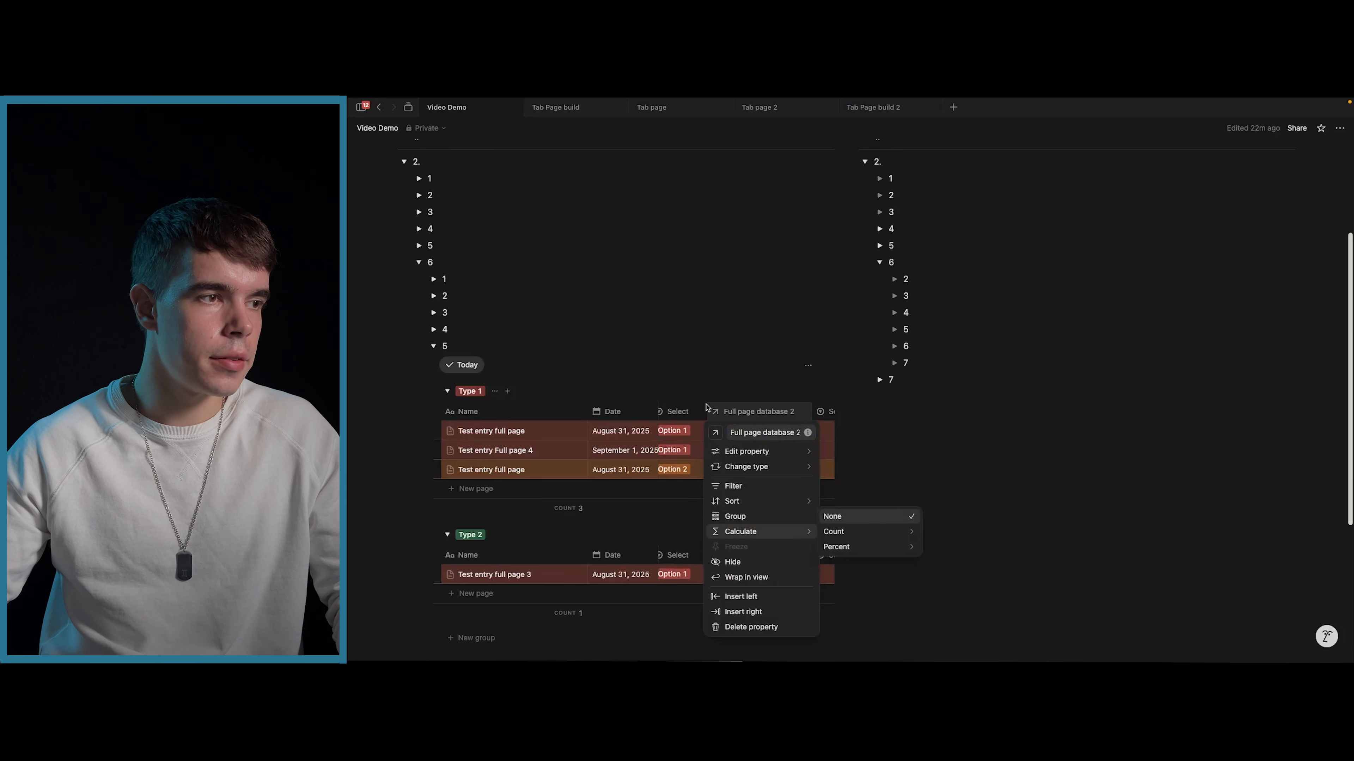
click(692, 415)
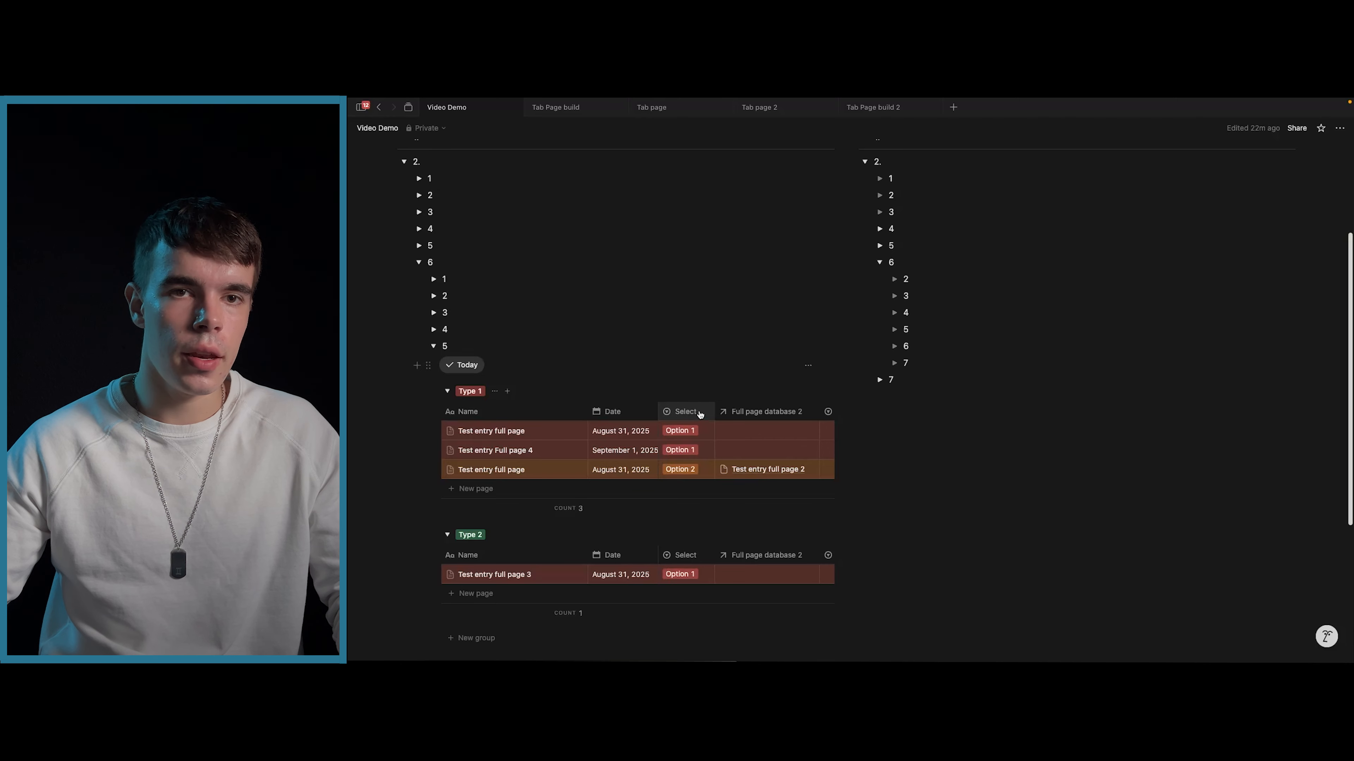
scroll(692, 426, right, 2)
scroll(735, 426, left, 2)
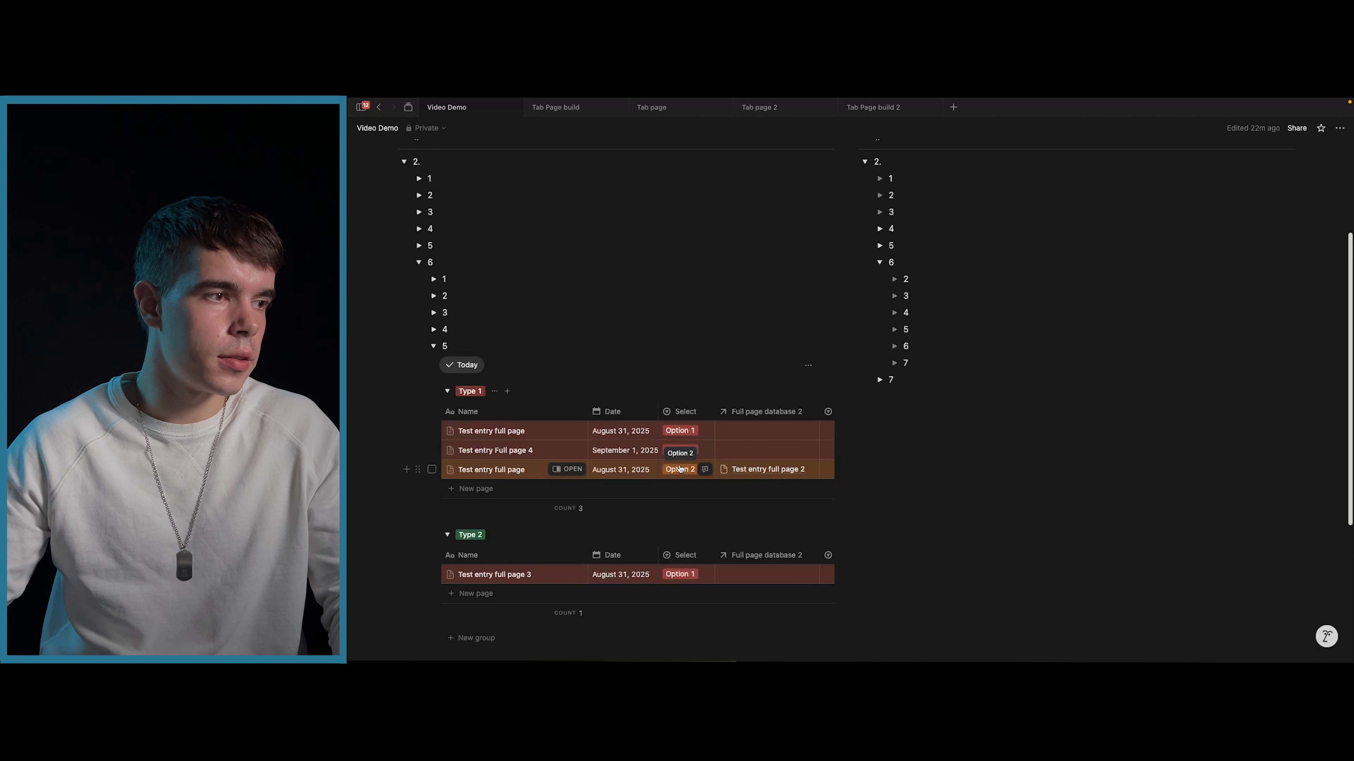
click(684, 415)
click(683, 416)
click(679, 419)
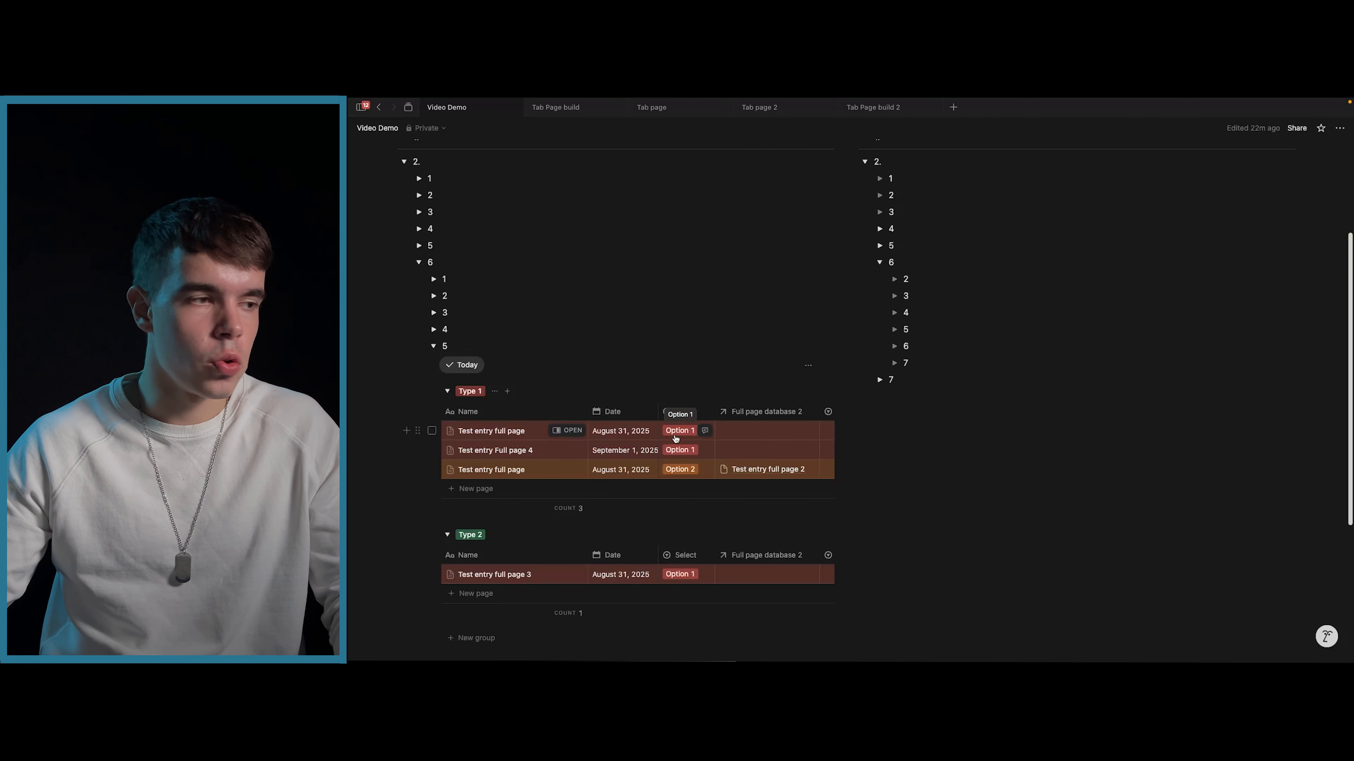
- Remove the Today view's conditional color rule and add a new color setting based on the Select property
click(808, 366)
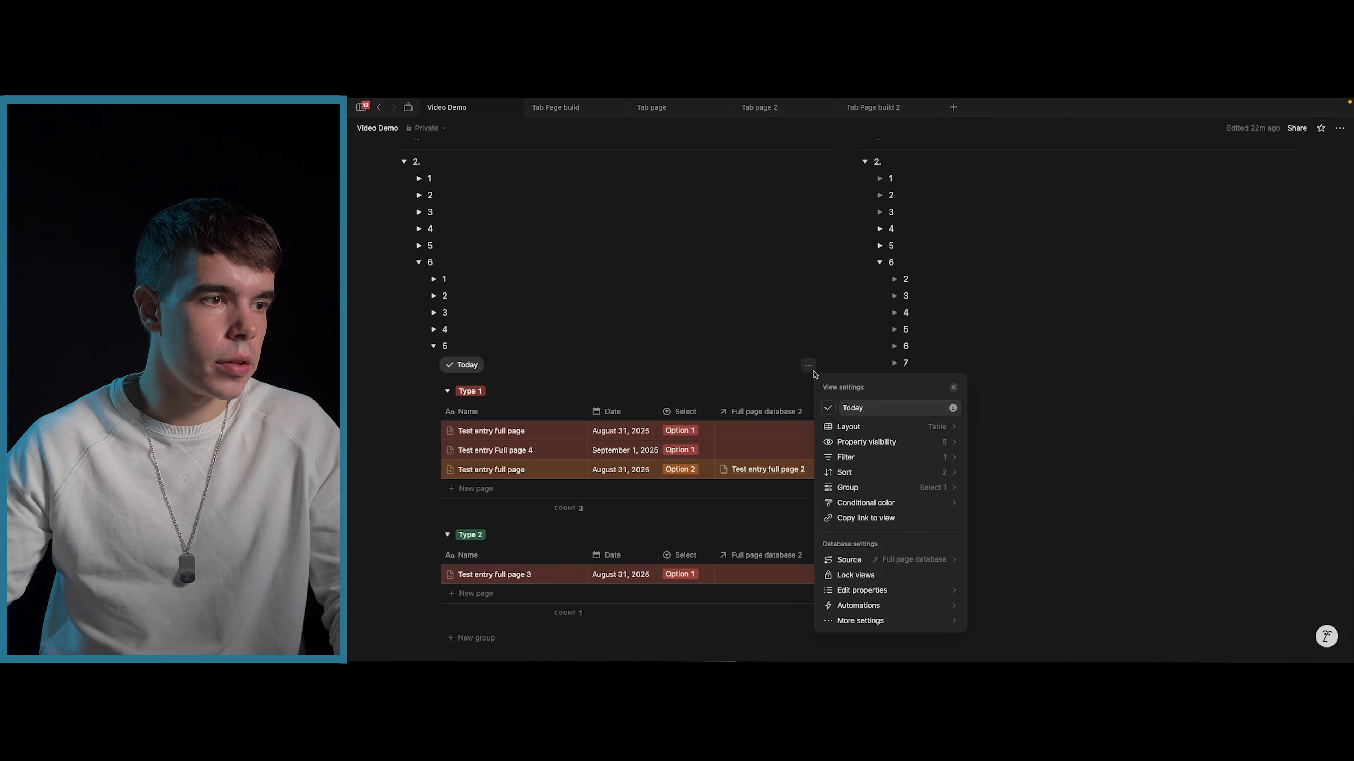
click(866, 503)
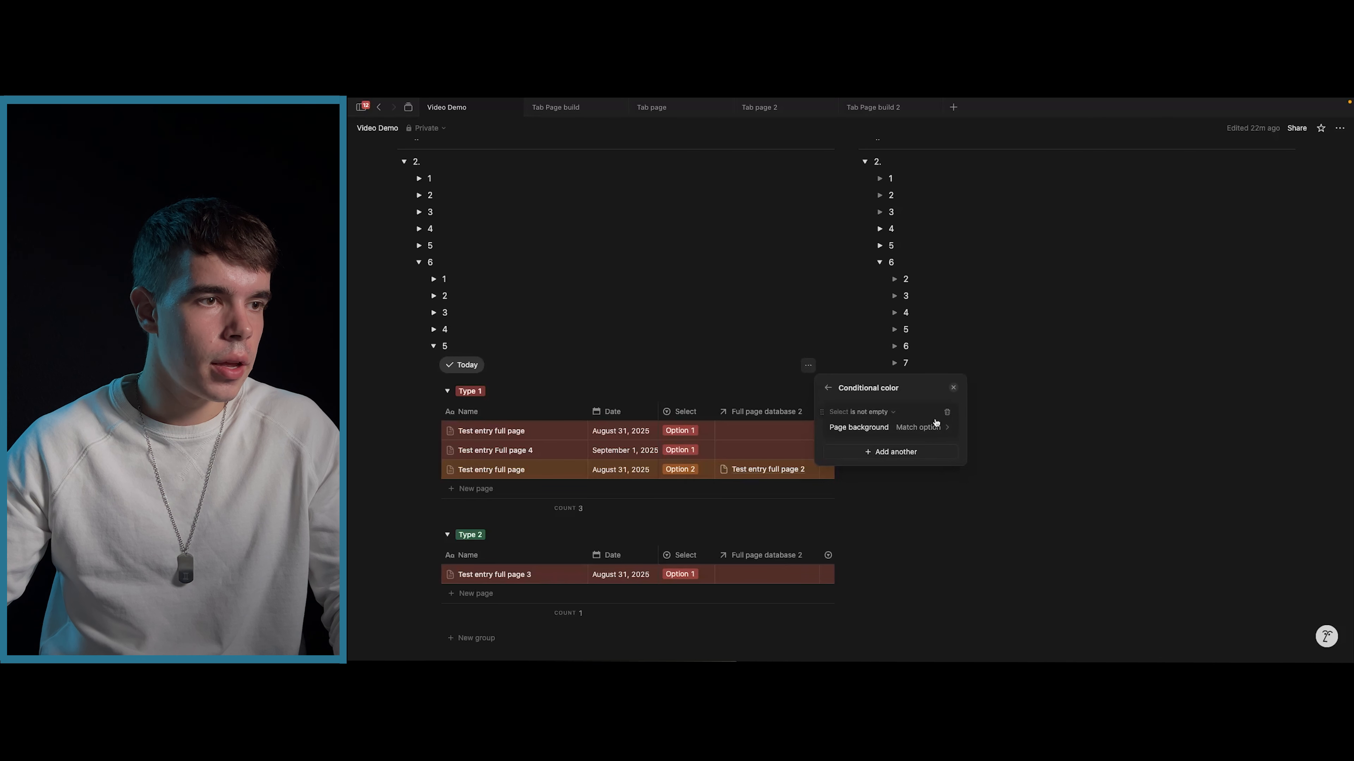
click(947, 414)
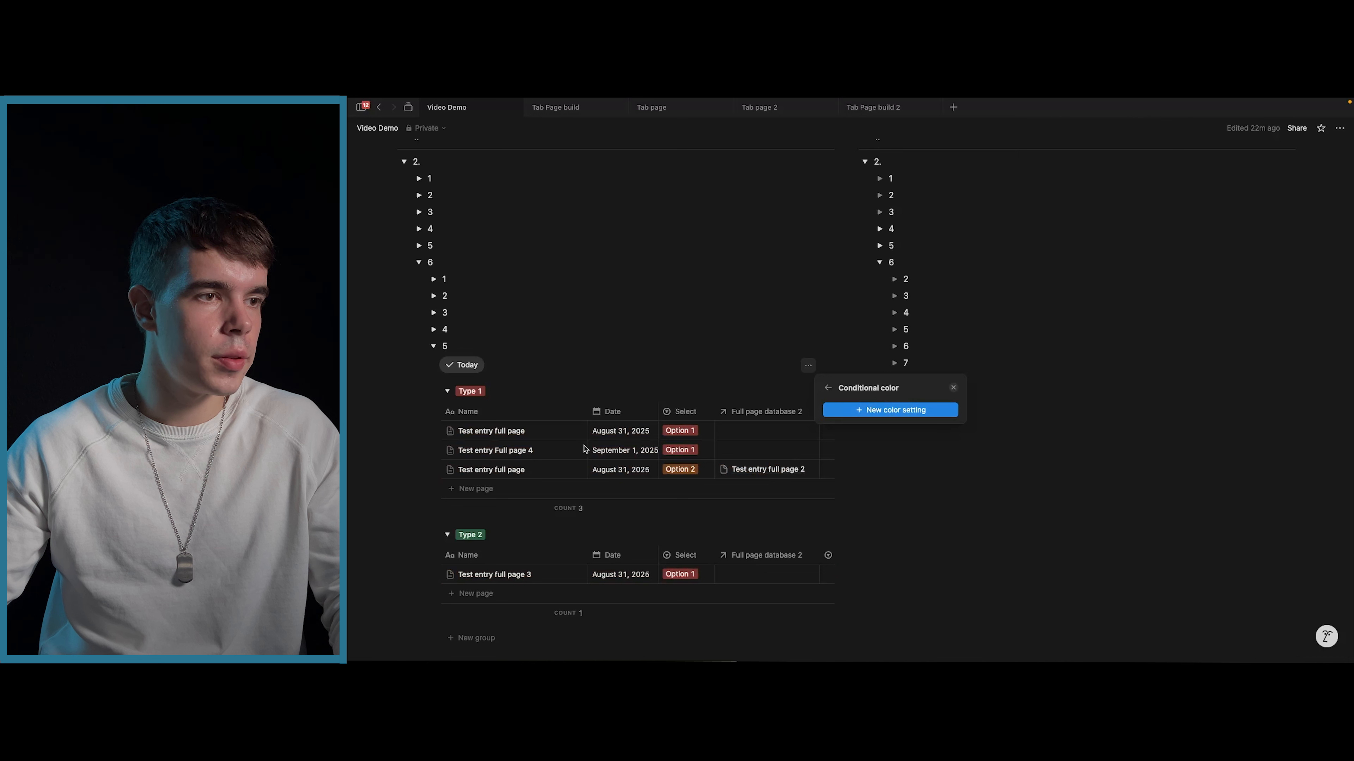
click(868, 411)
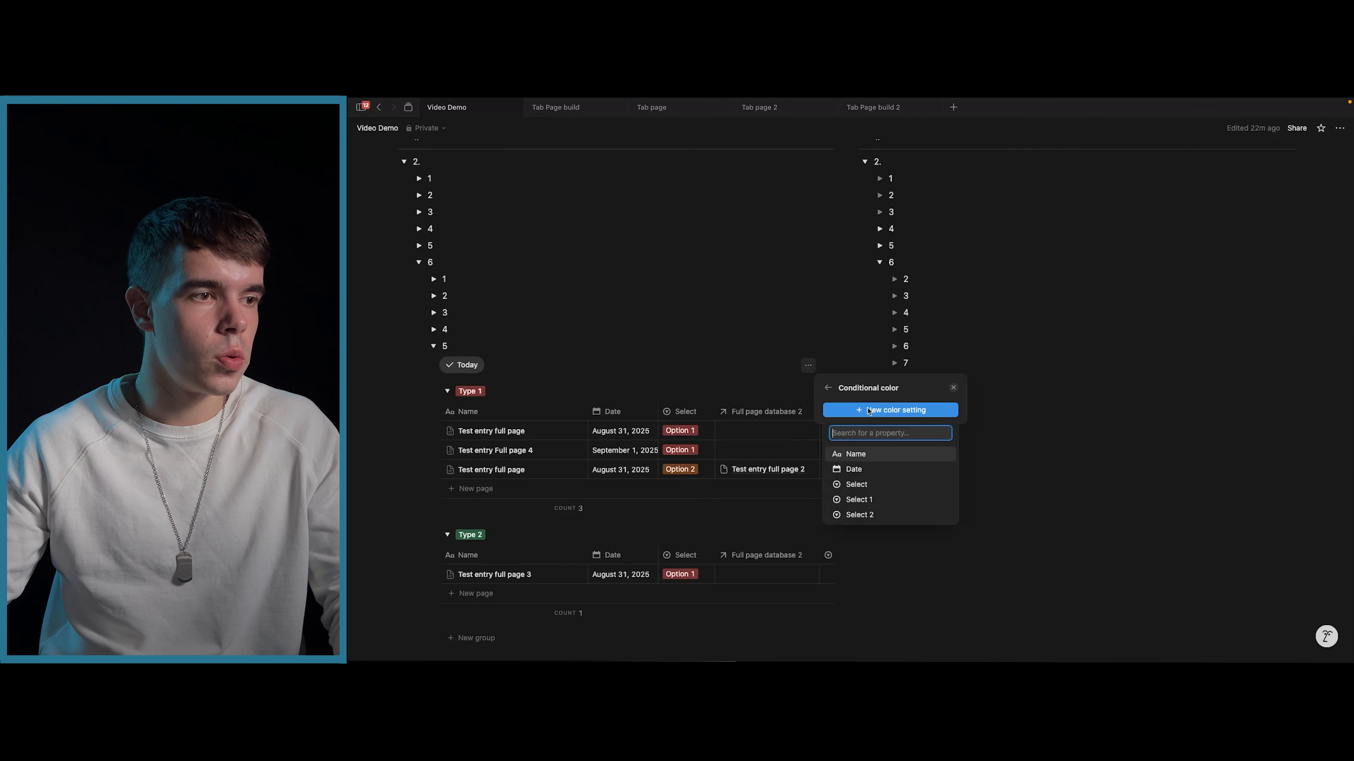
click(862, 486)
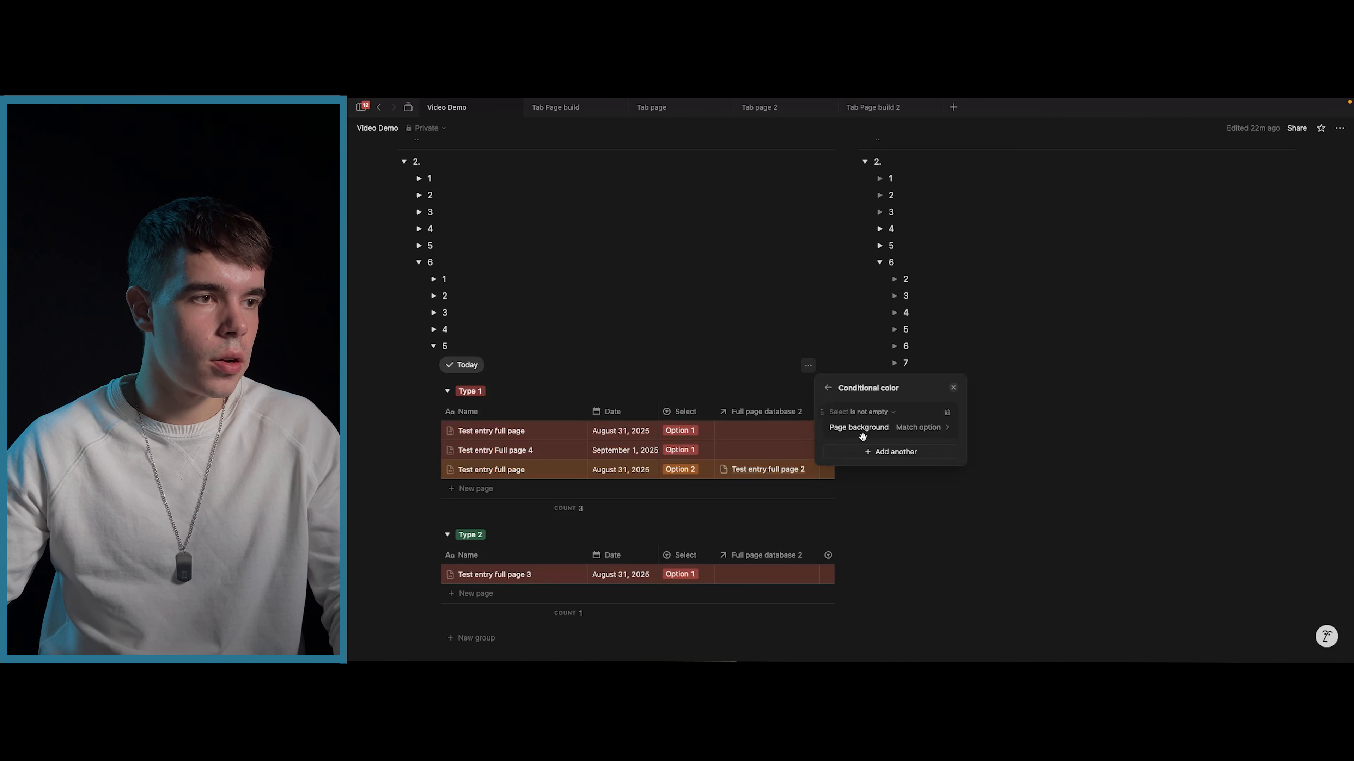
click(868, 414)
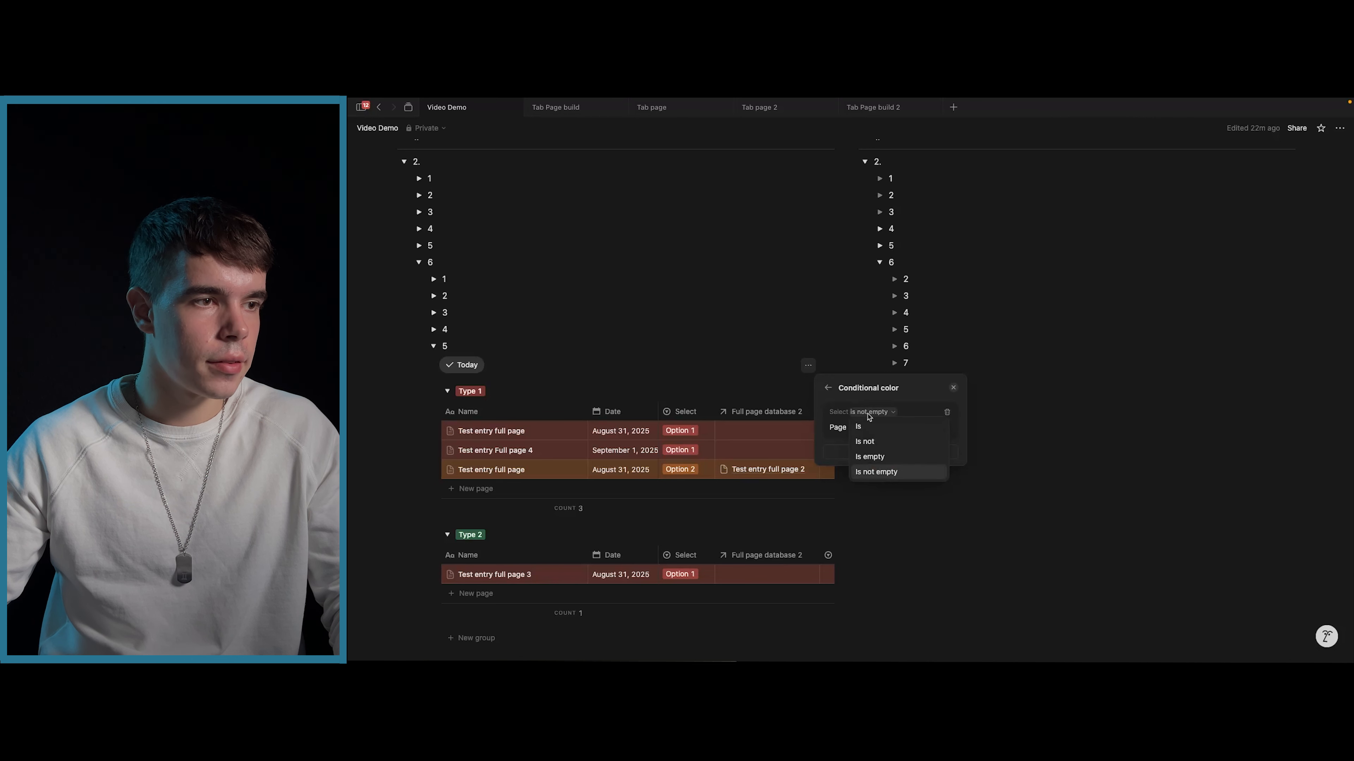
click(869, 415)
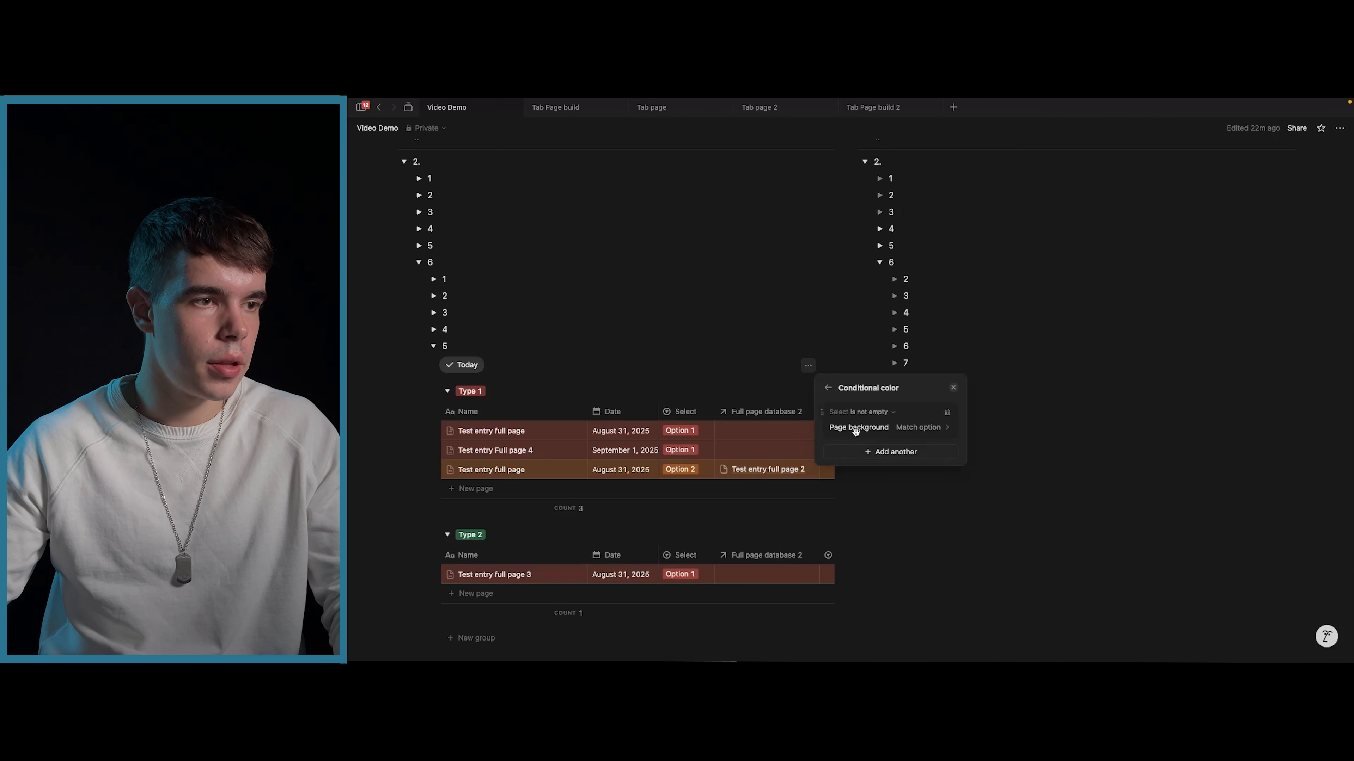
- Try a gray page background in the Select color rule, and turn Match option back on
click(906, 430)
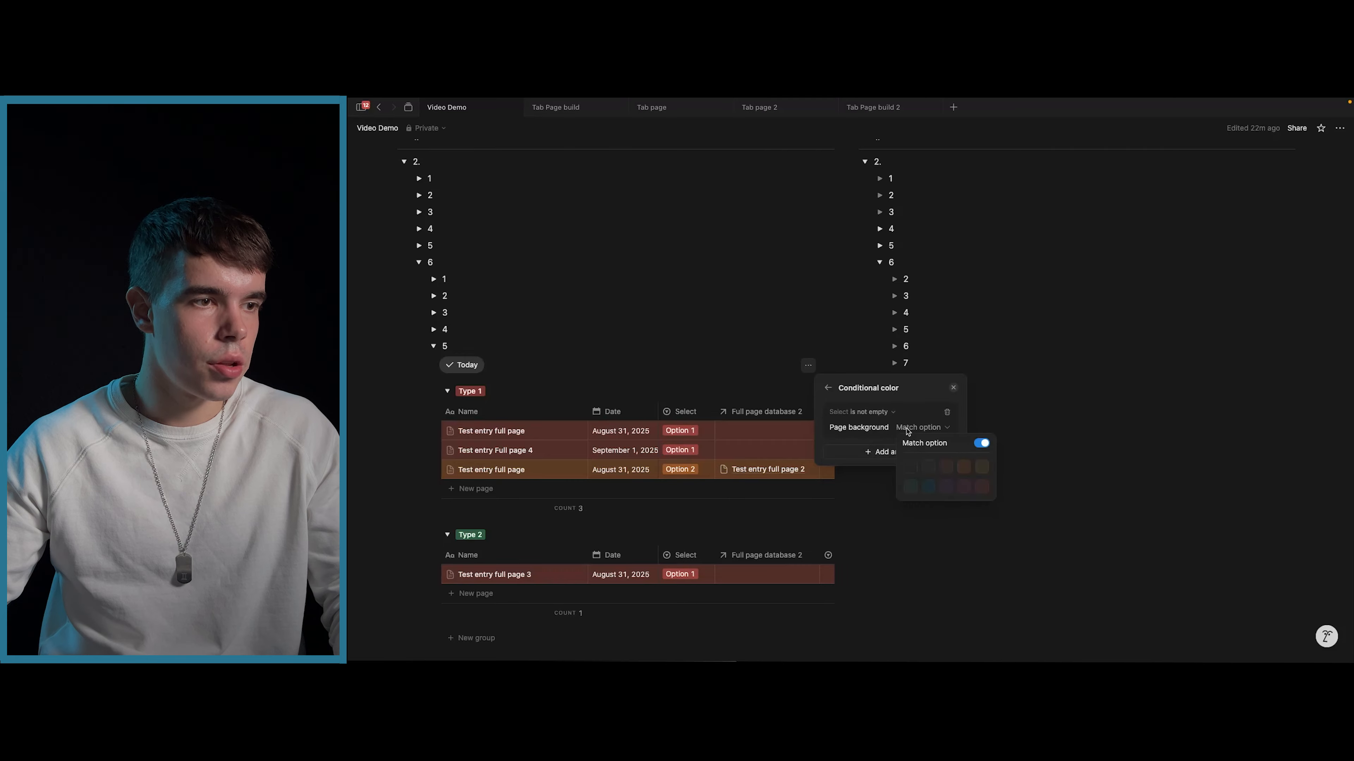
click(981, 444)
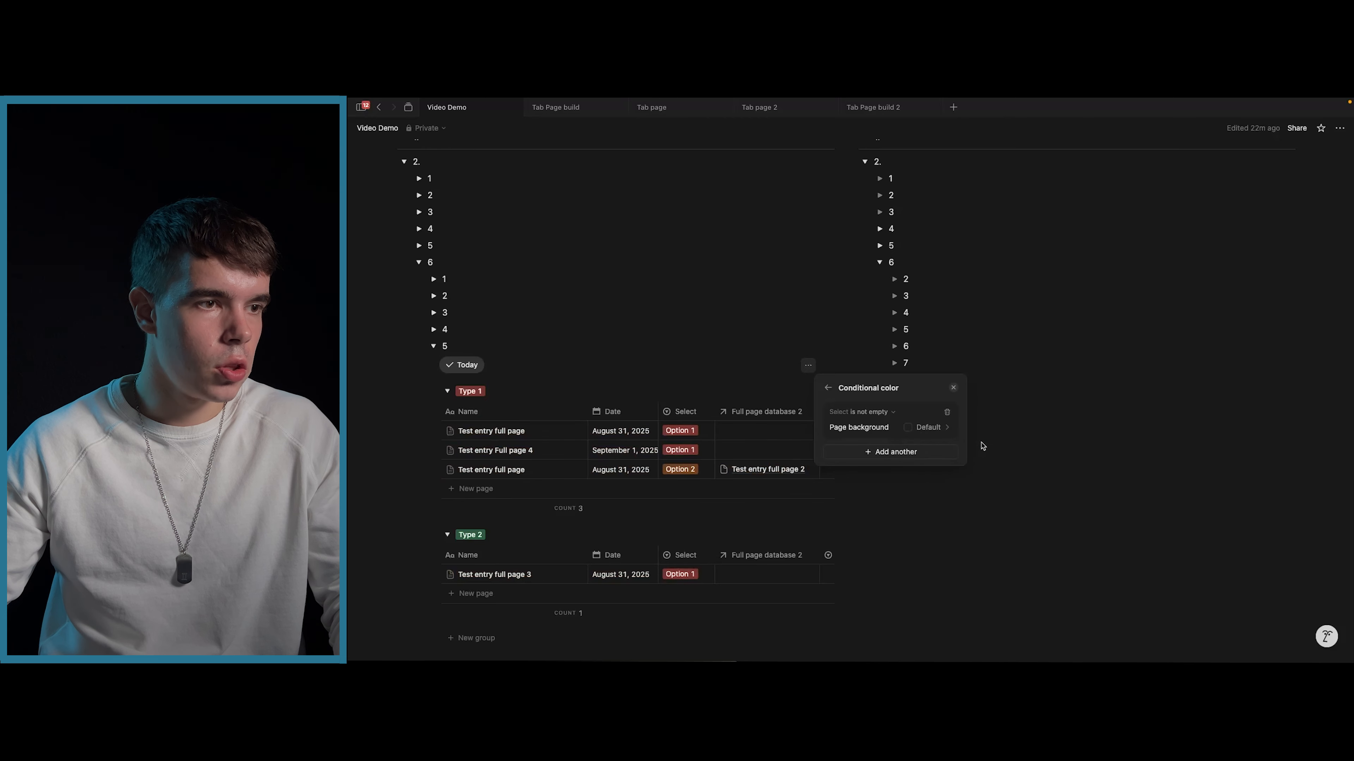
click(917, 432)
click(935, 467)
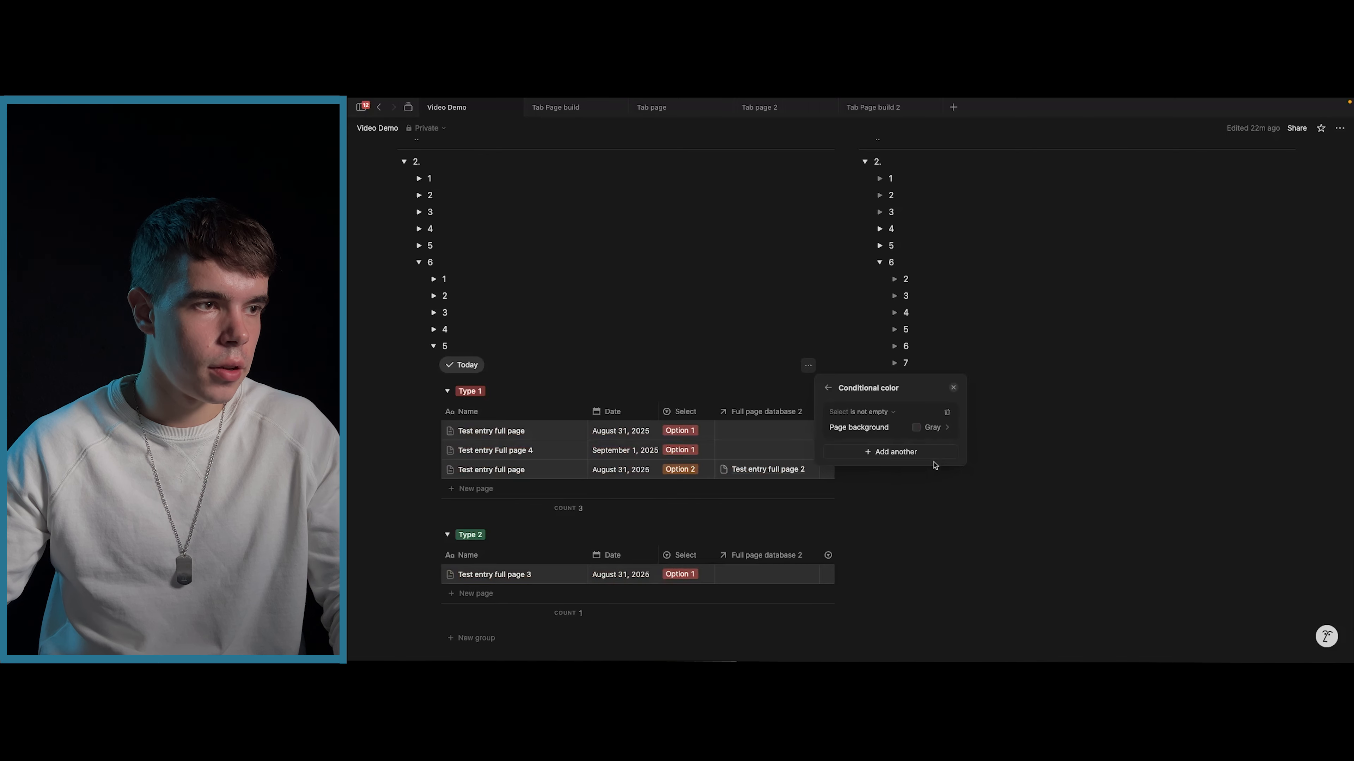
click(934, 432)
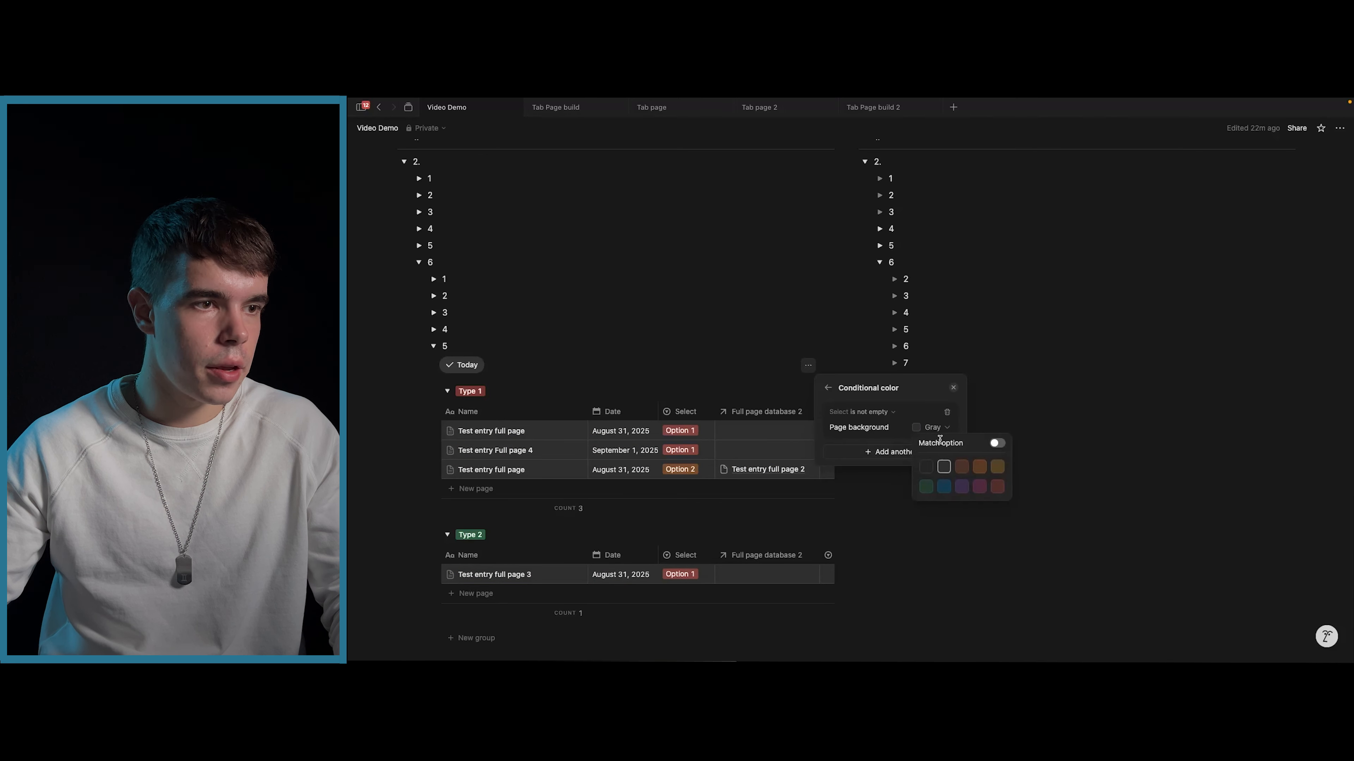
click(997, 445)
- Change the color rule's condition to Select is Option 1
click(861, 412)
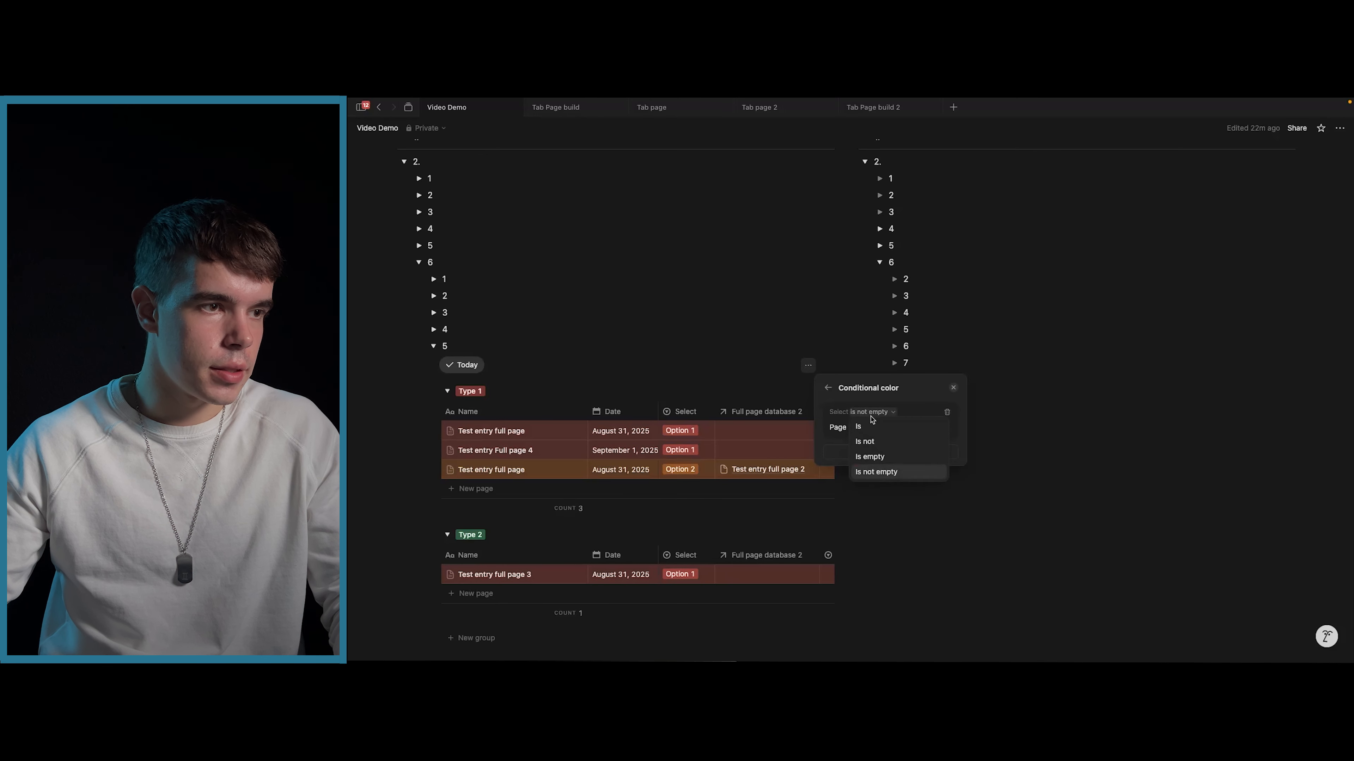
click(866, 427)
click(865, 428)
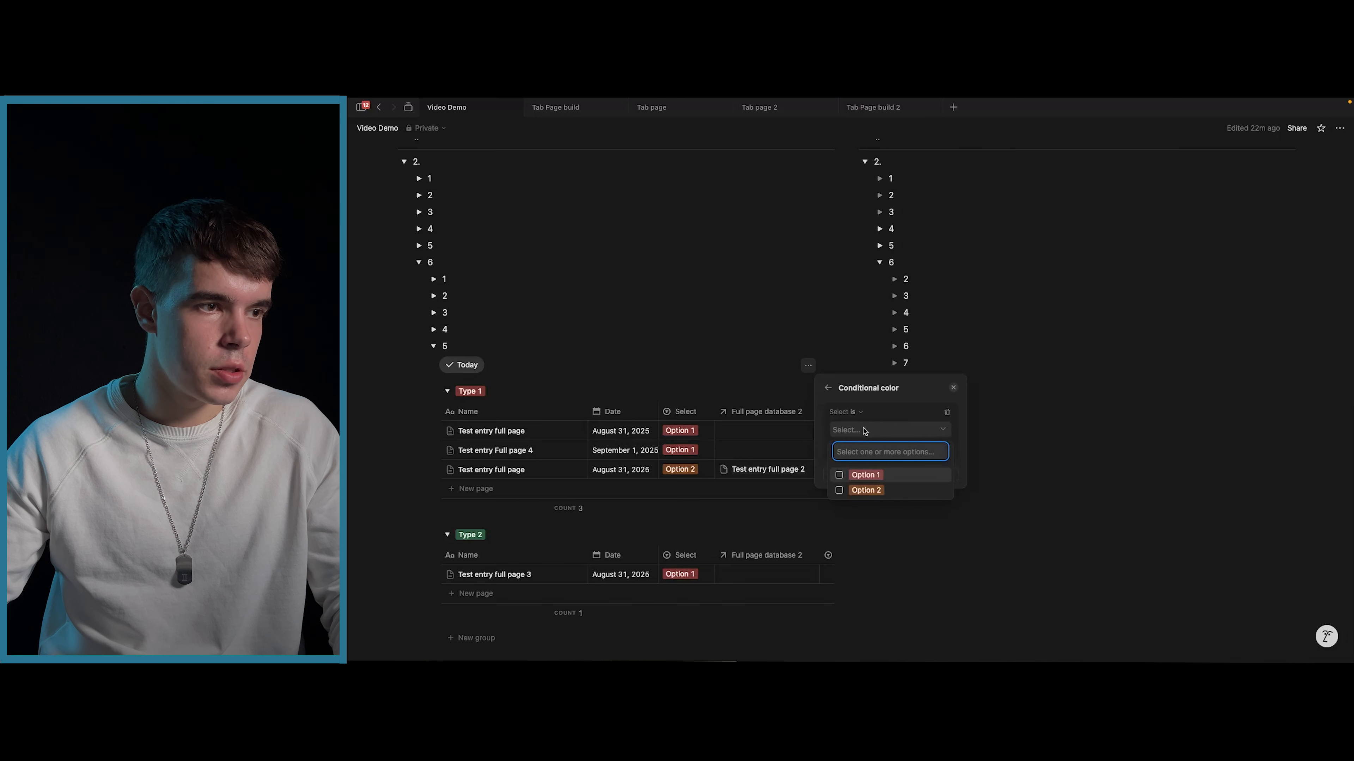
click(853, 475)
click(876, 427)
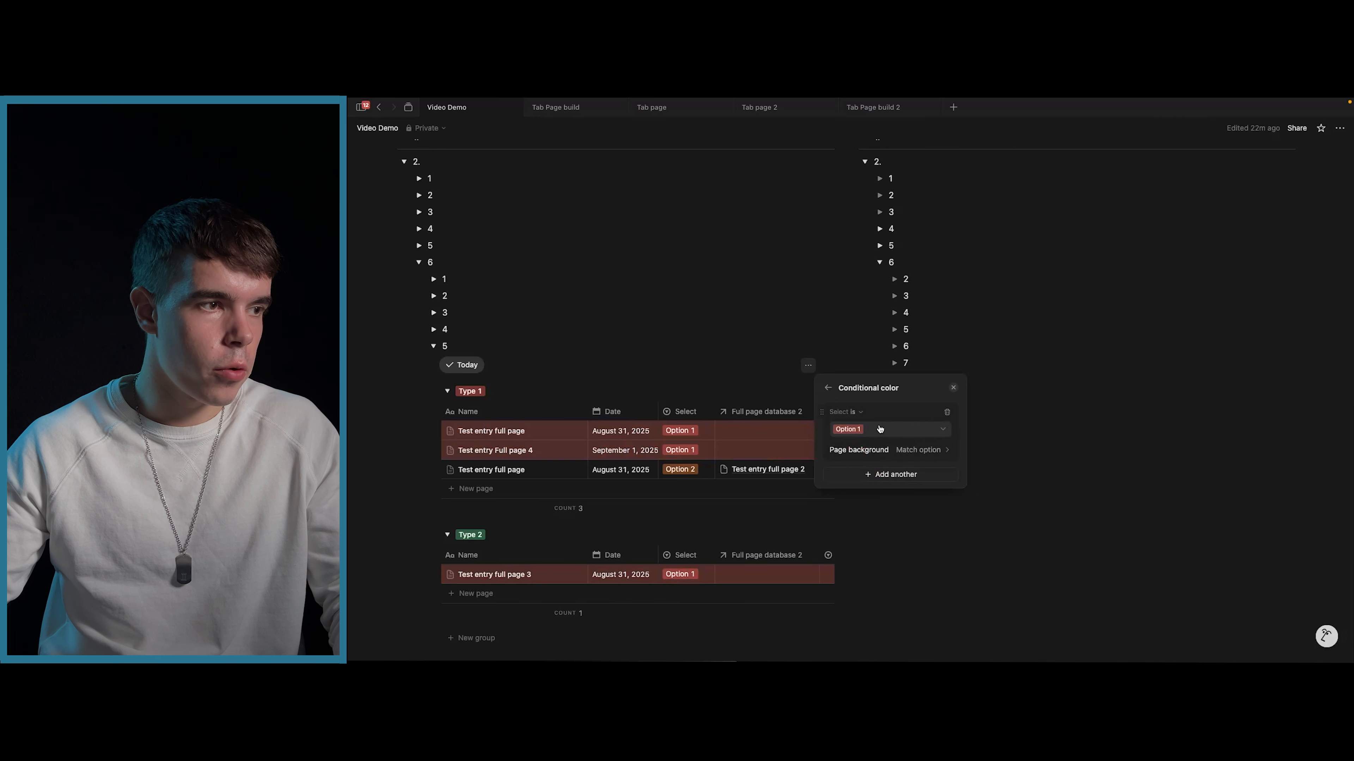
- Try a green page background for the Option 1 entries, and switch the rule back to Match option
click(920, 451)
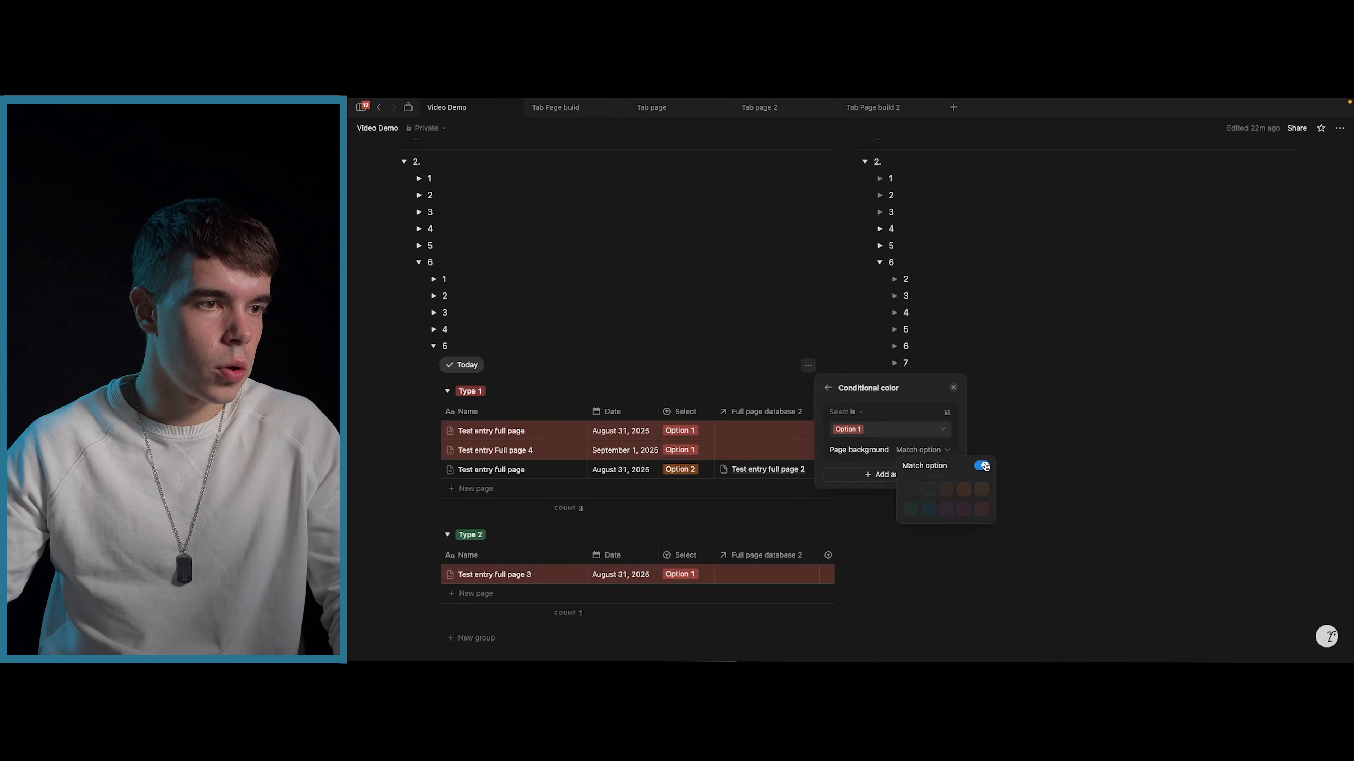
click(922, 501)
click(925, 454)
click(919, 503)
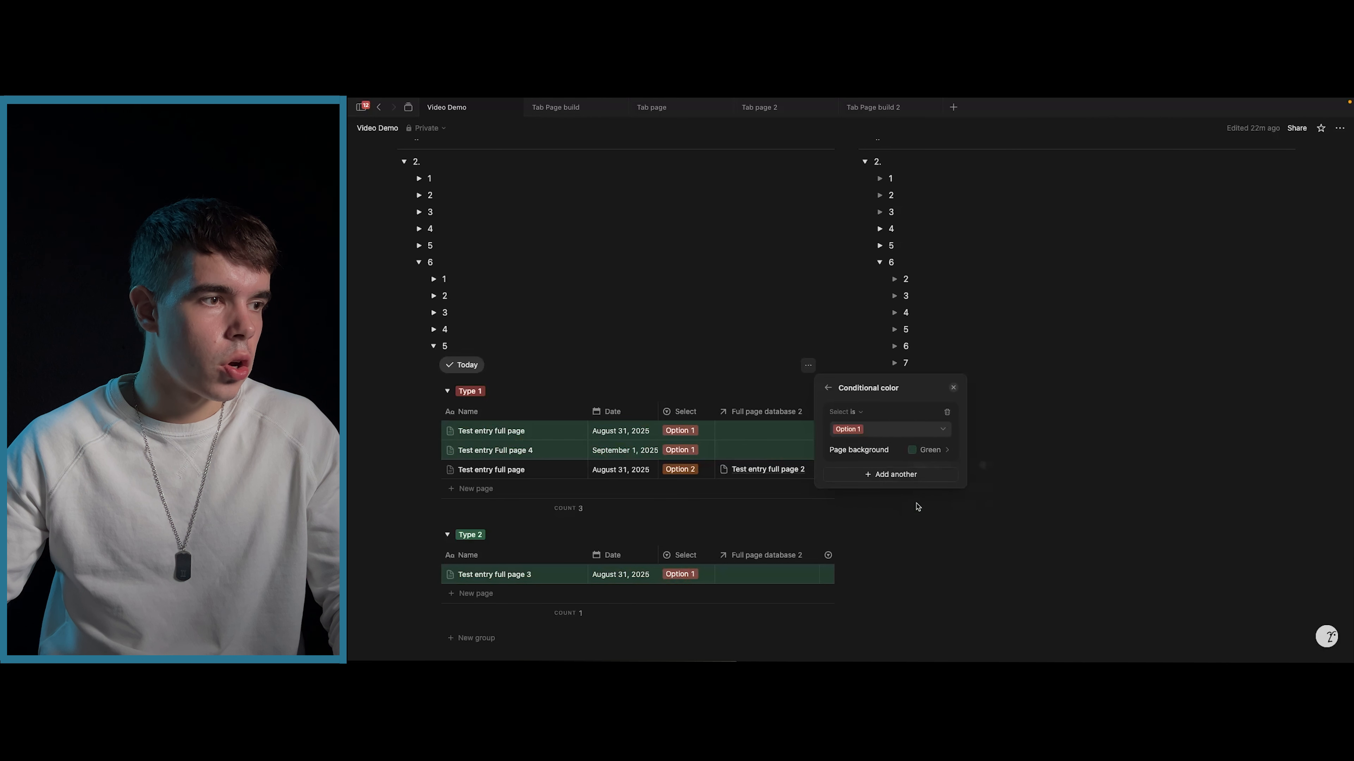
click(915, 451)
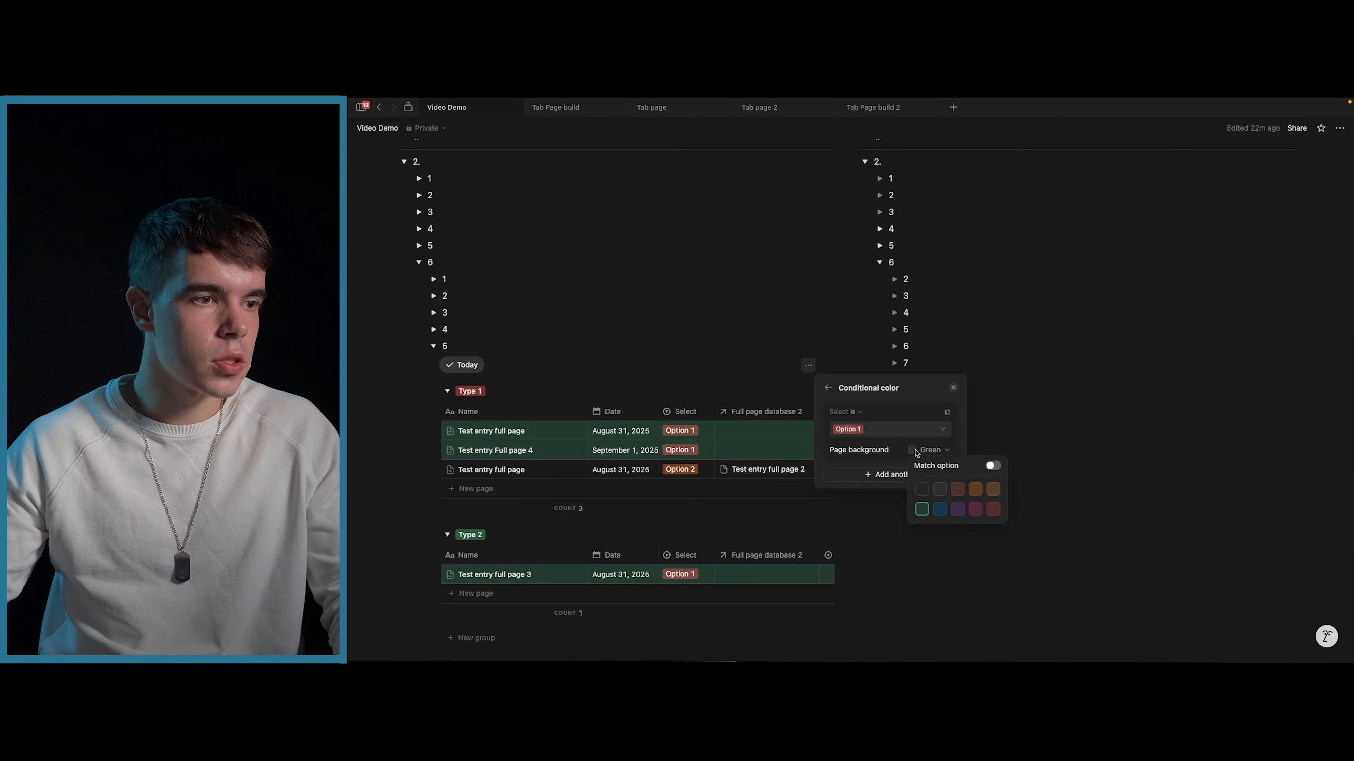
click(992, 466)
- Set the Select color rule's condition back to Is not empty and close the view settings
click(855, 411)
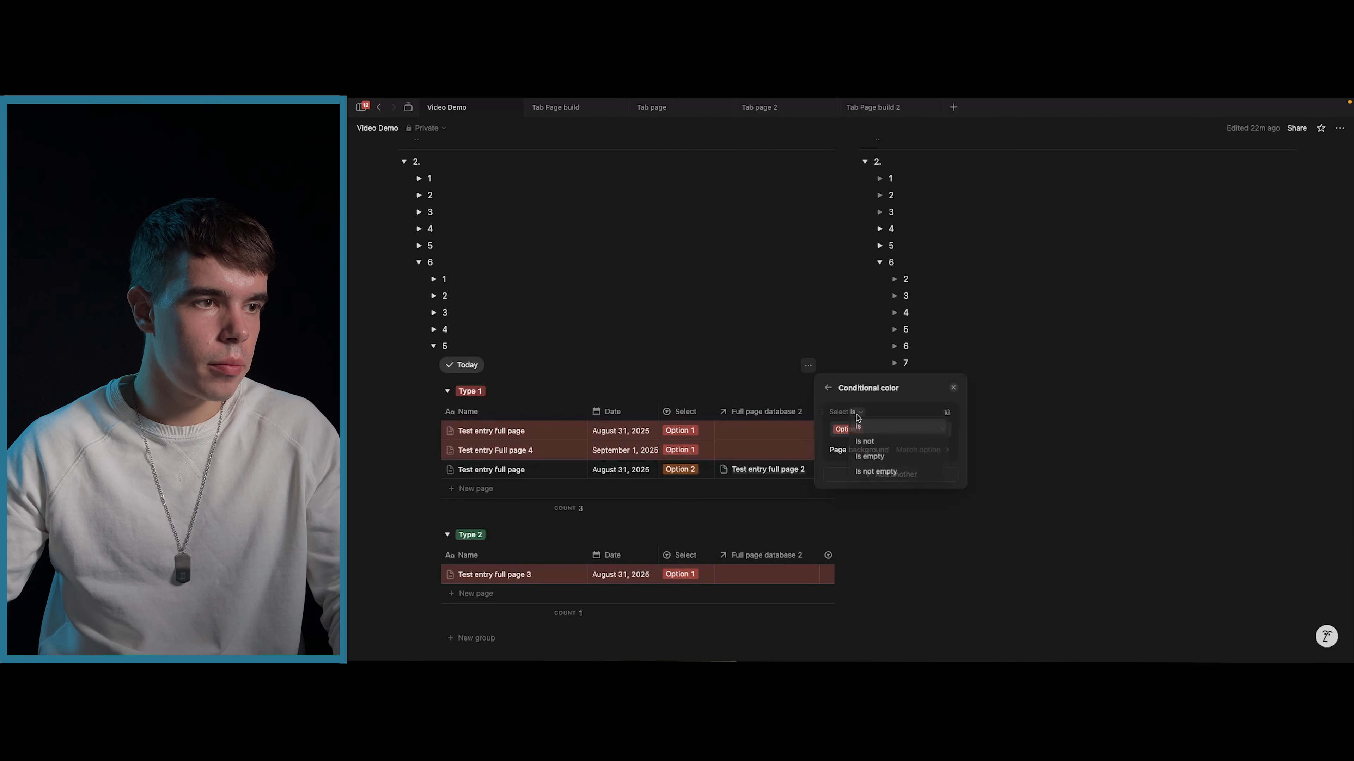
click(879, 472)
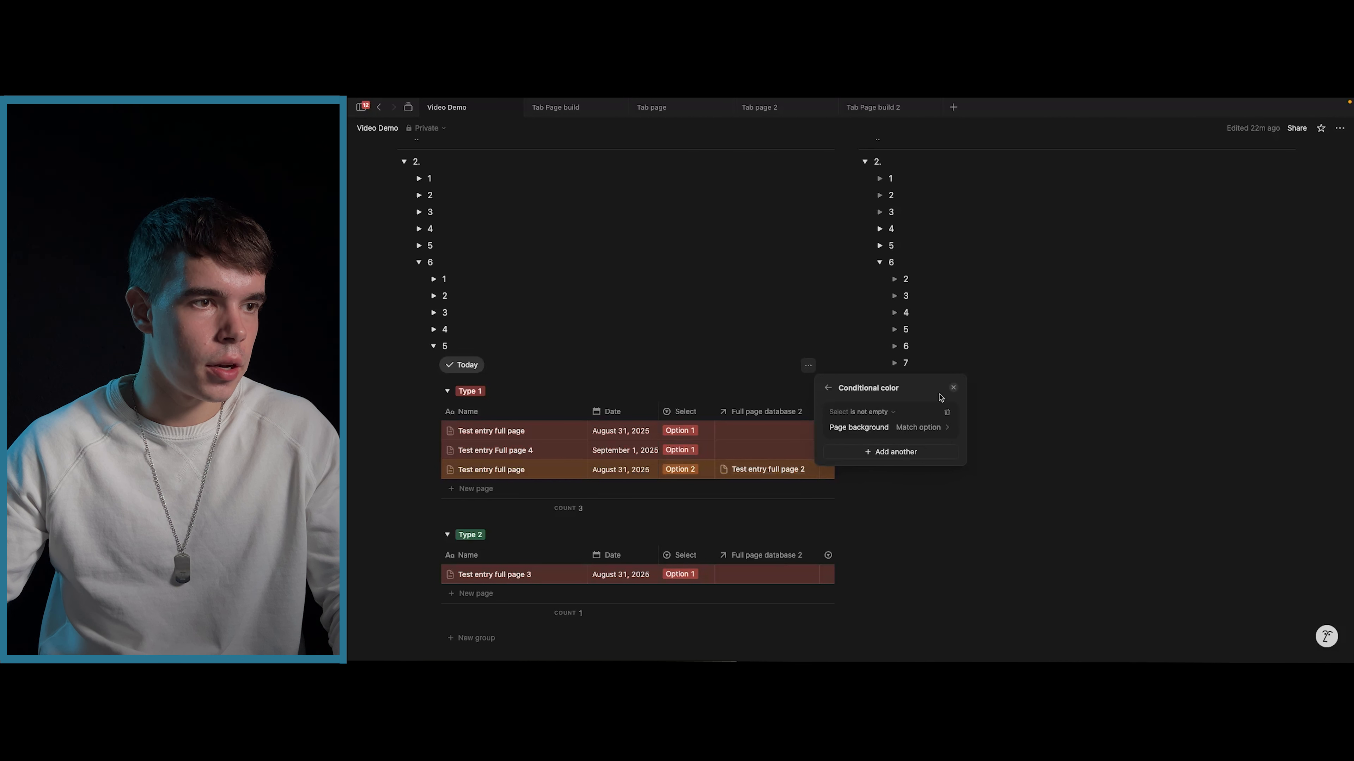
click(953, 387)
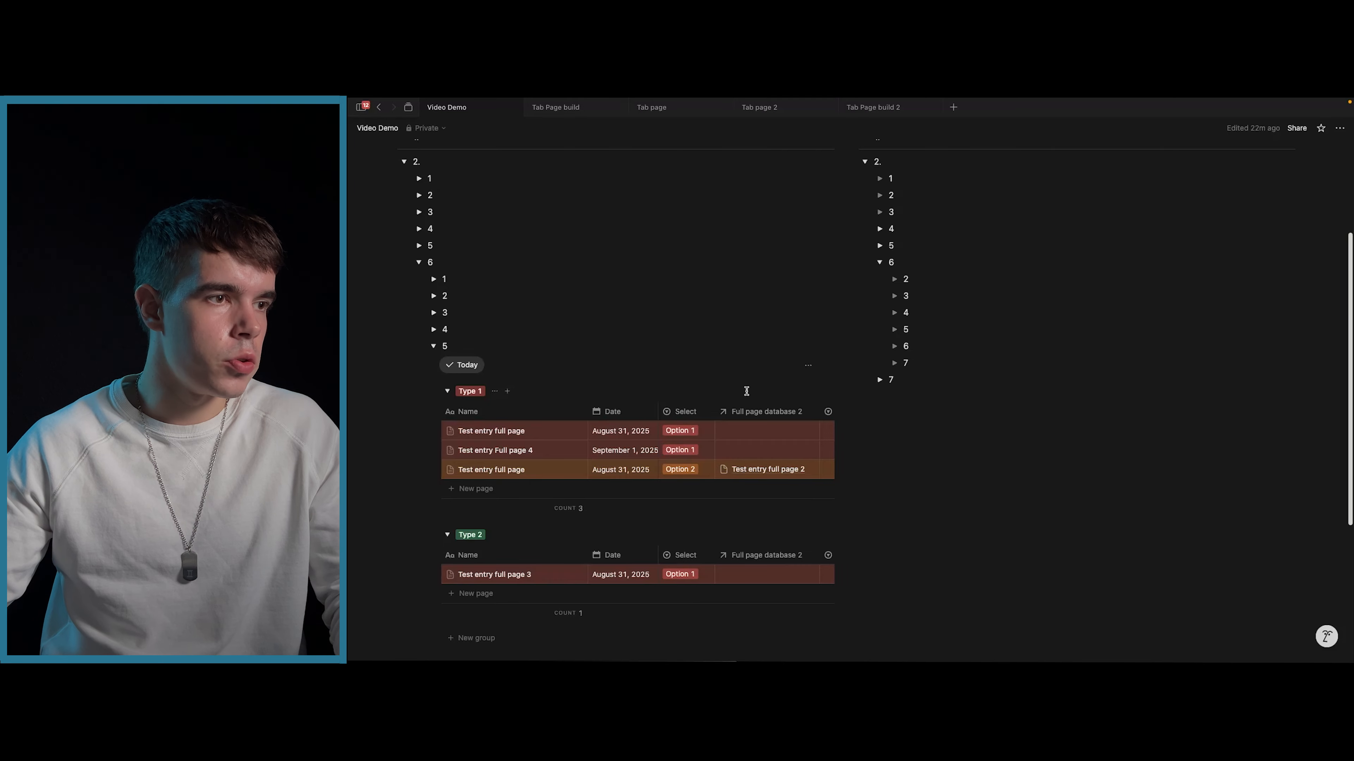
- Delete the Date property from Full page database and restore it from the deleted properties
click(808, 367)
click(808, 368)
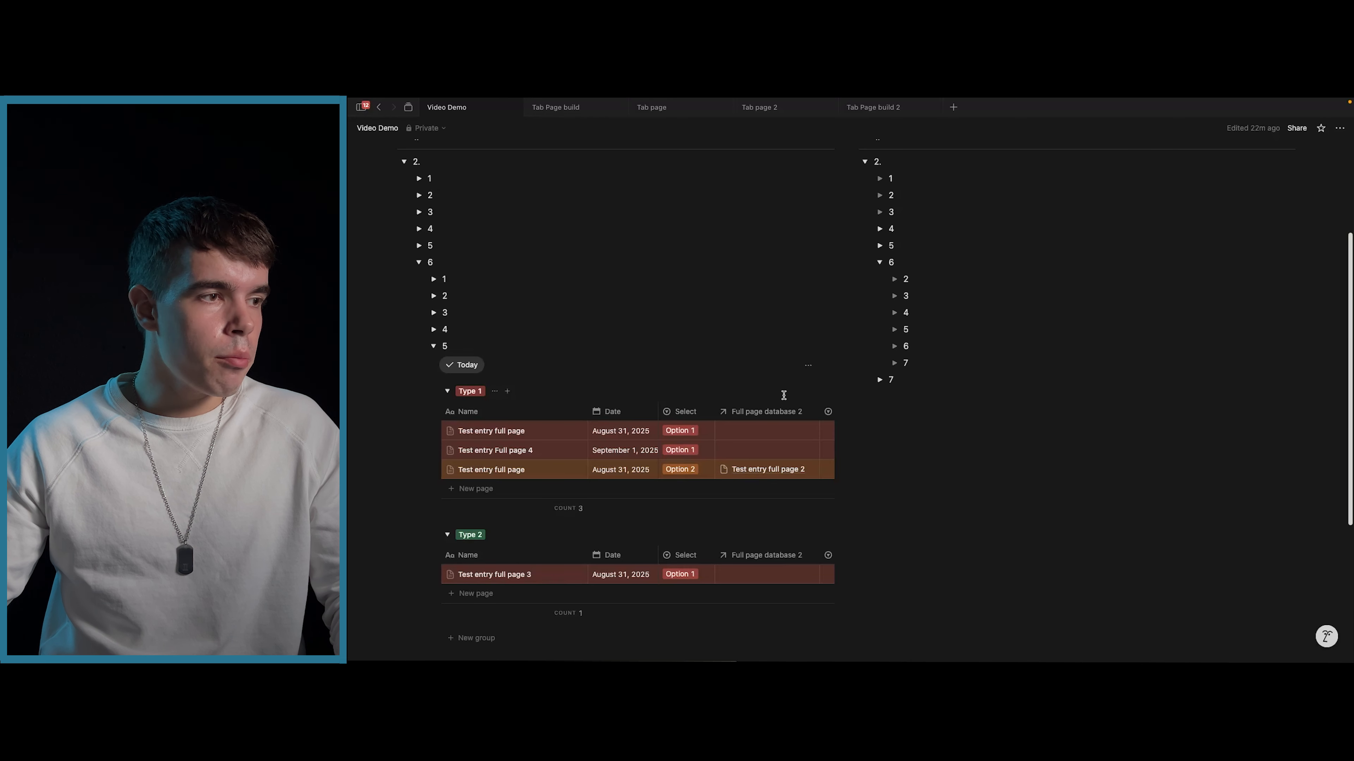
click(808, 365)
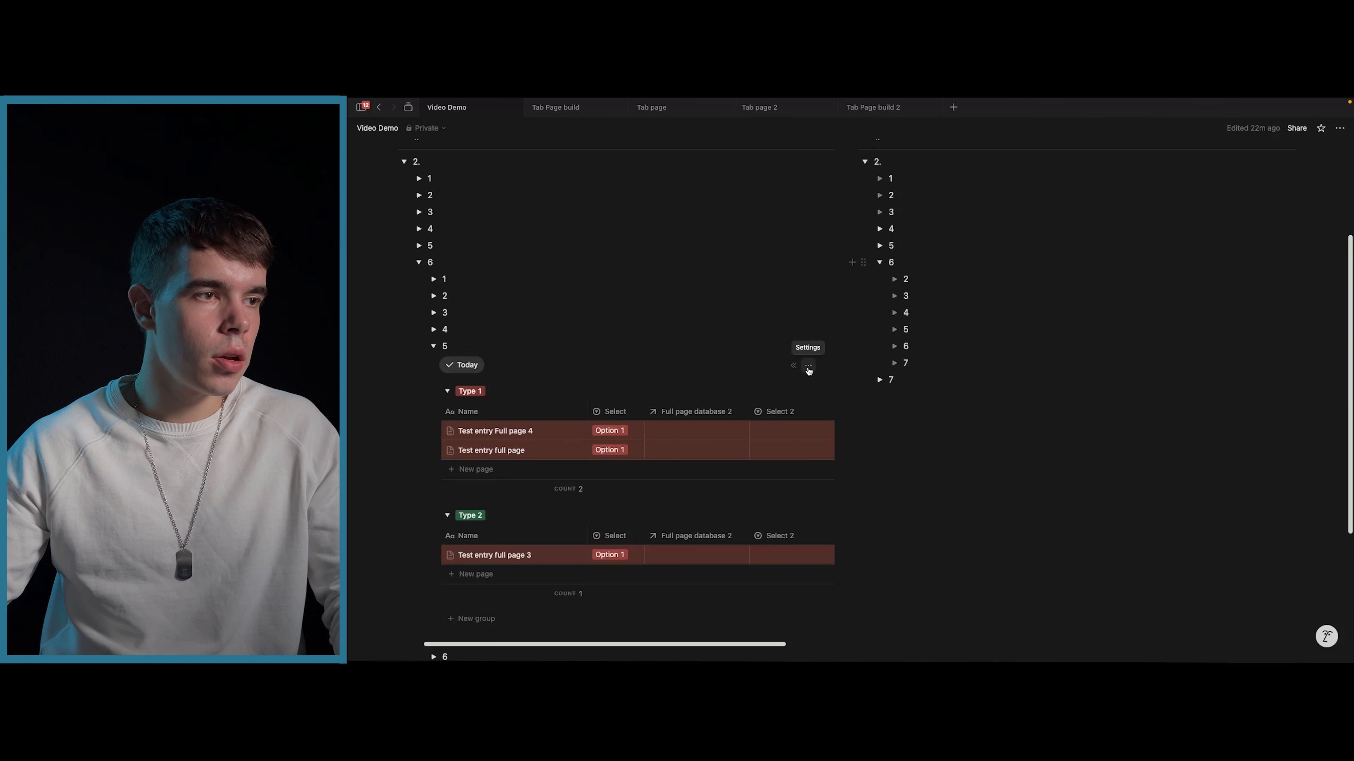
click(808, 368)
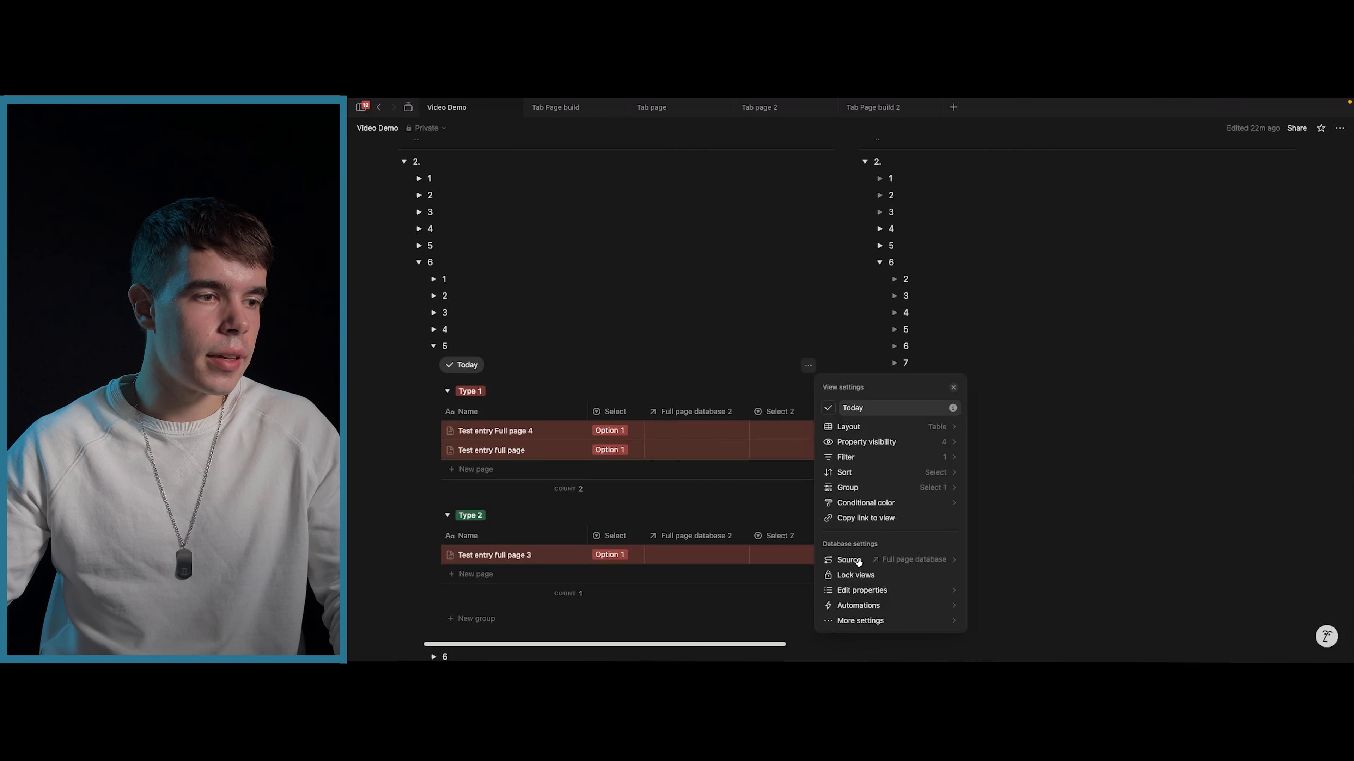
click(876, 591)
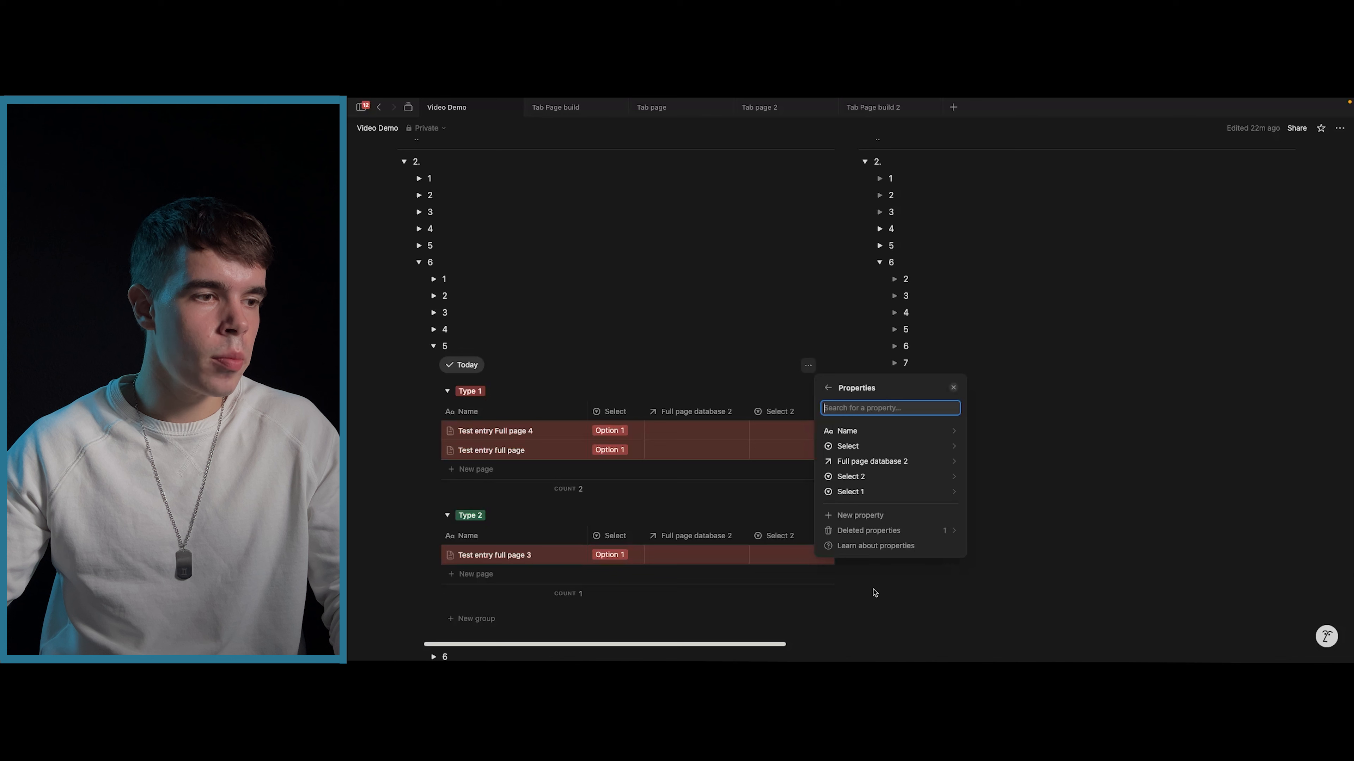
click(885, 535)
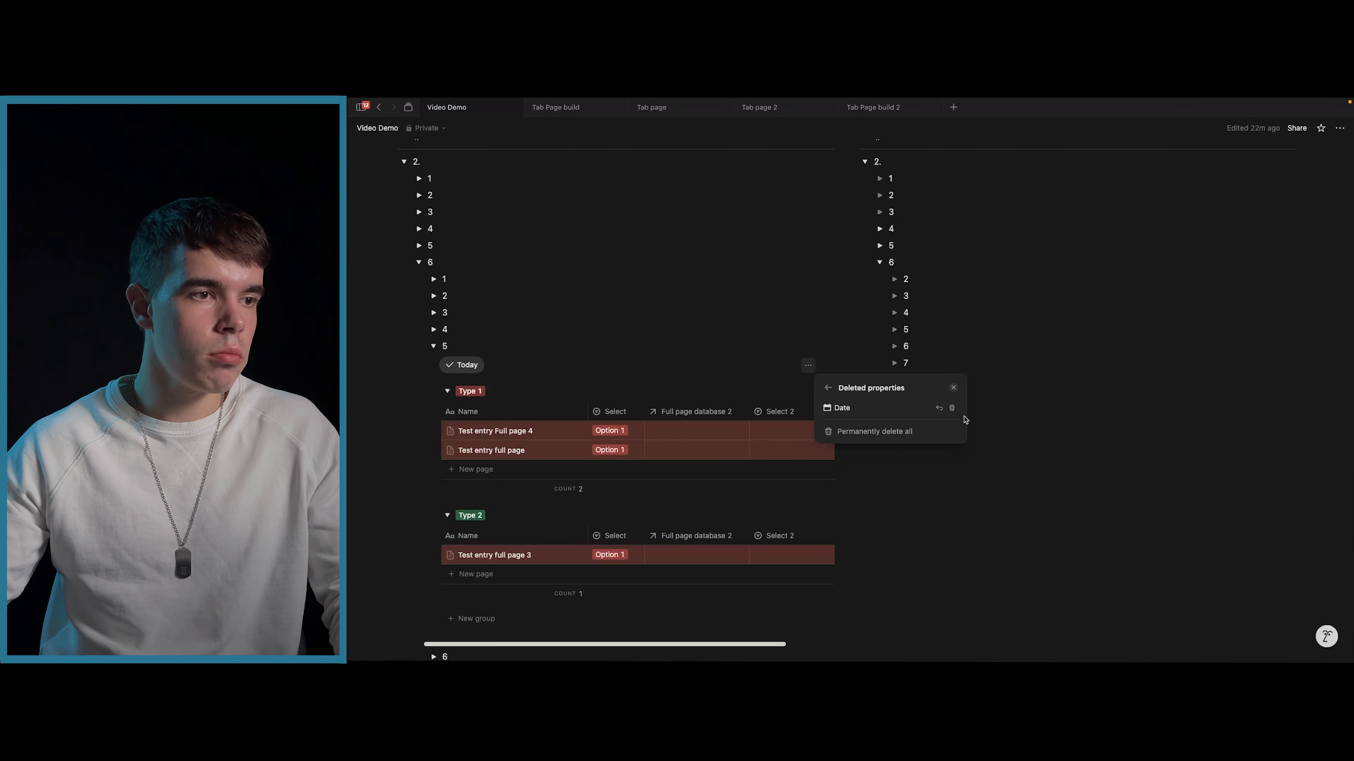
click(938, 409)
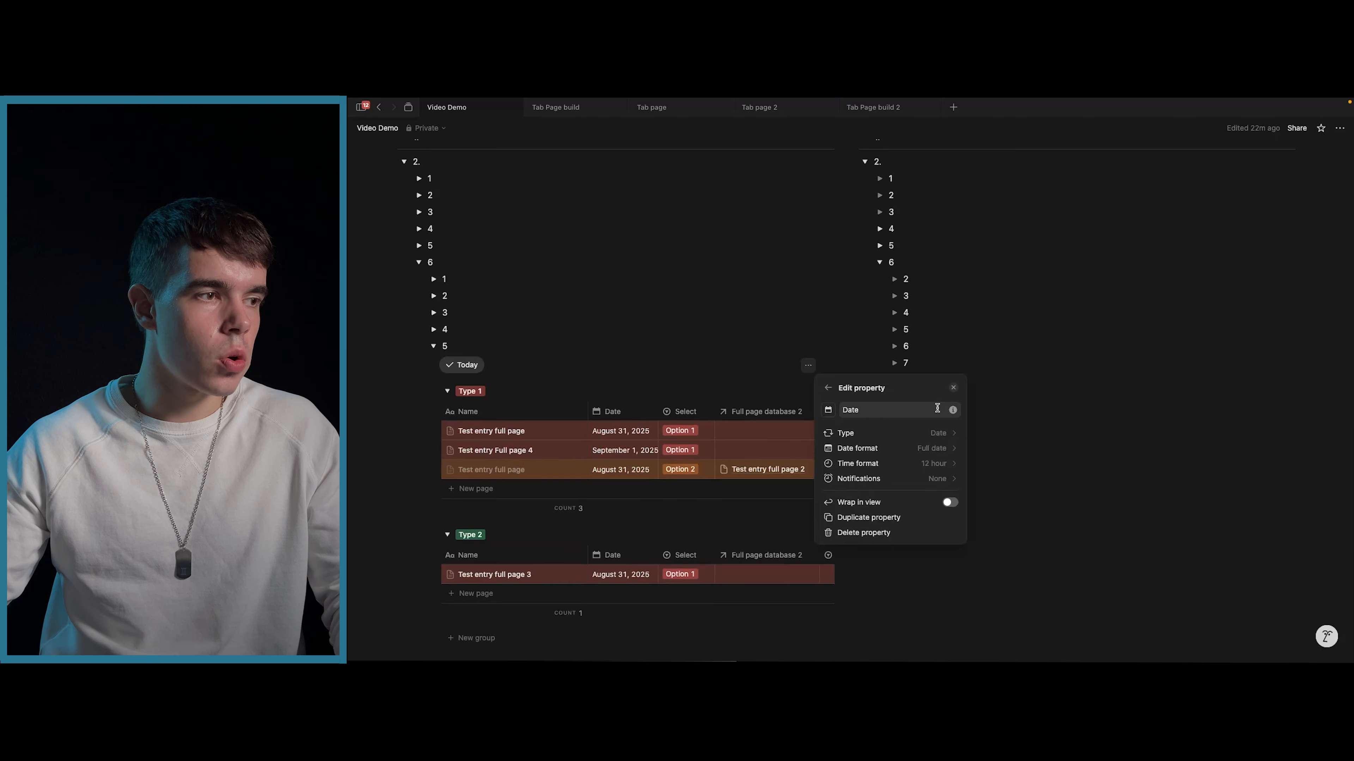
click(953, 389)
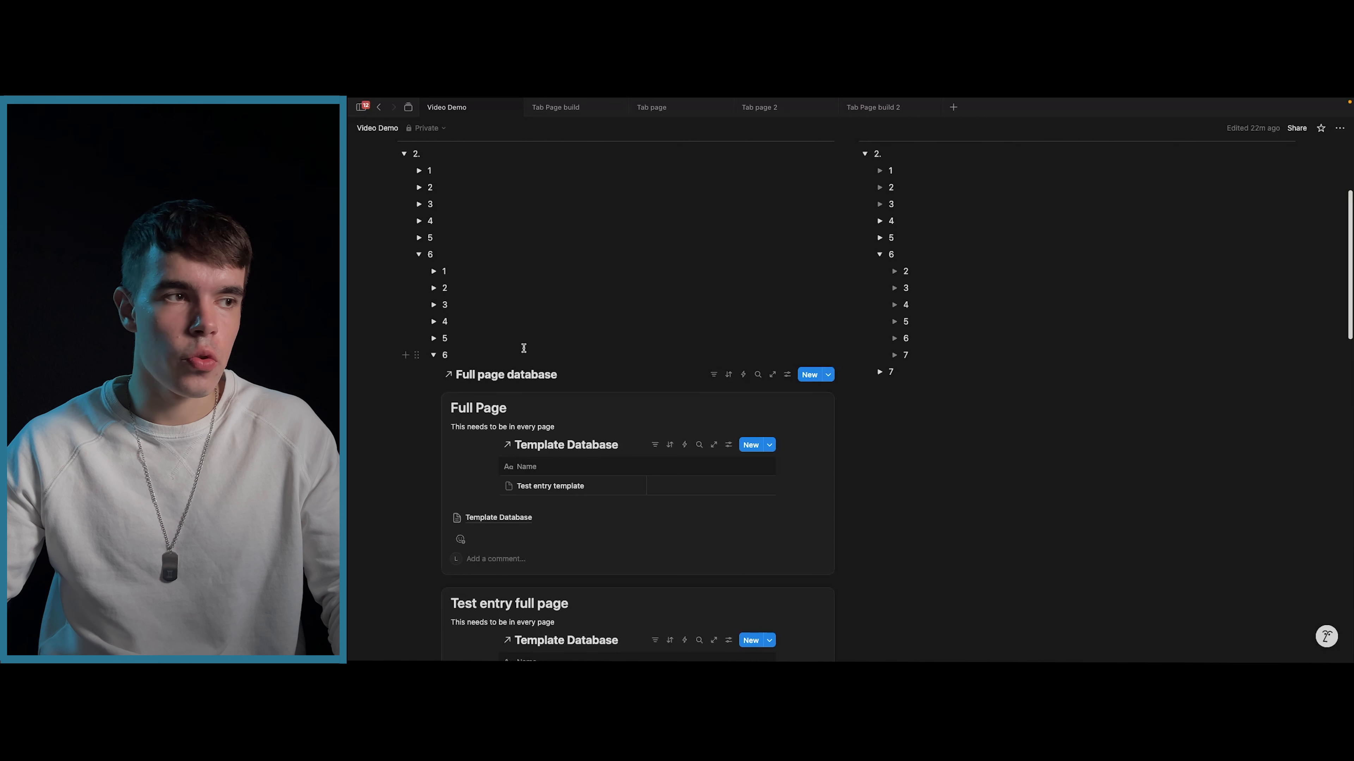
- Check the layout options of the Full page database feed view without changing them and review the entries in the feed
click(787, 374)
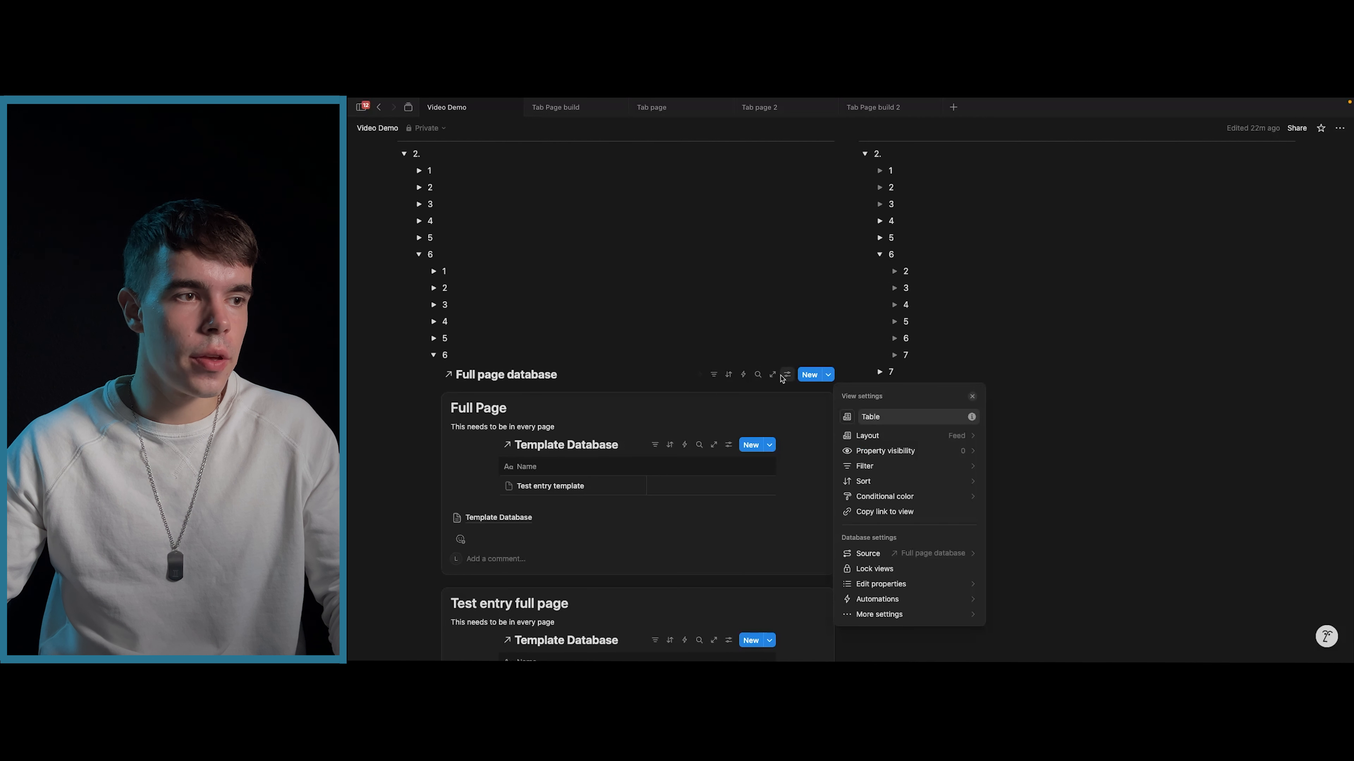
click(884, 436)
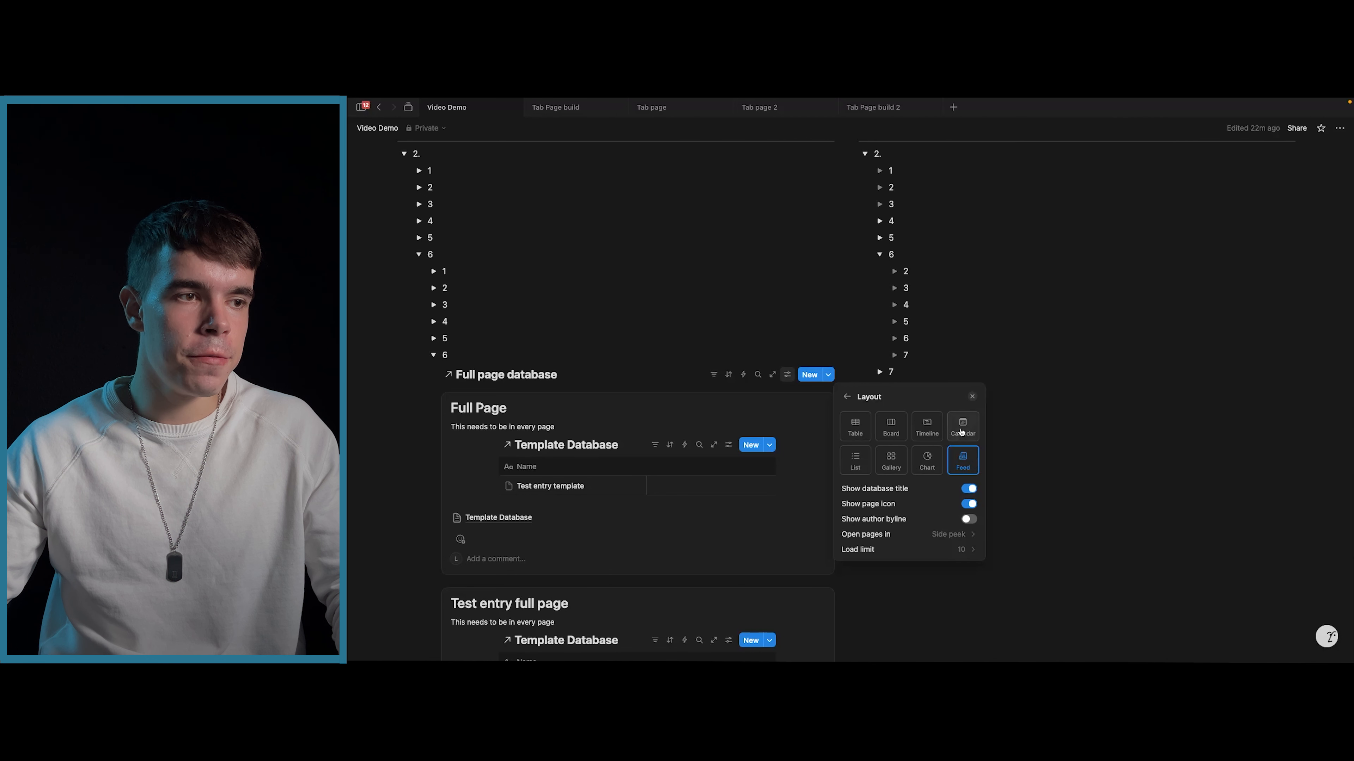
click(971, 398)
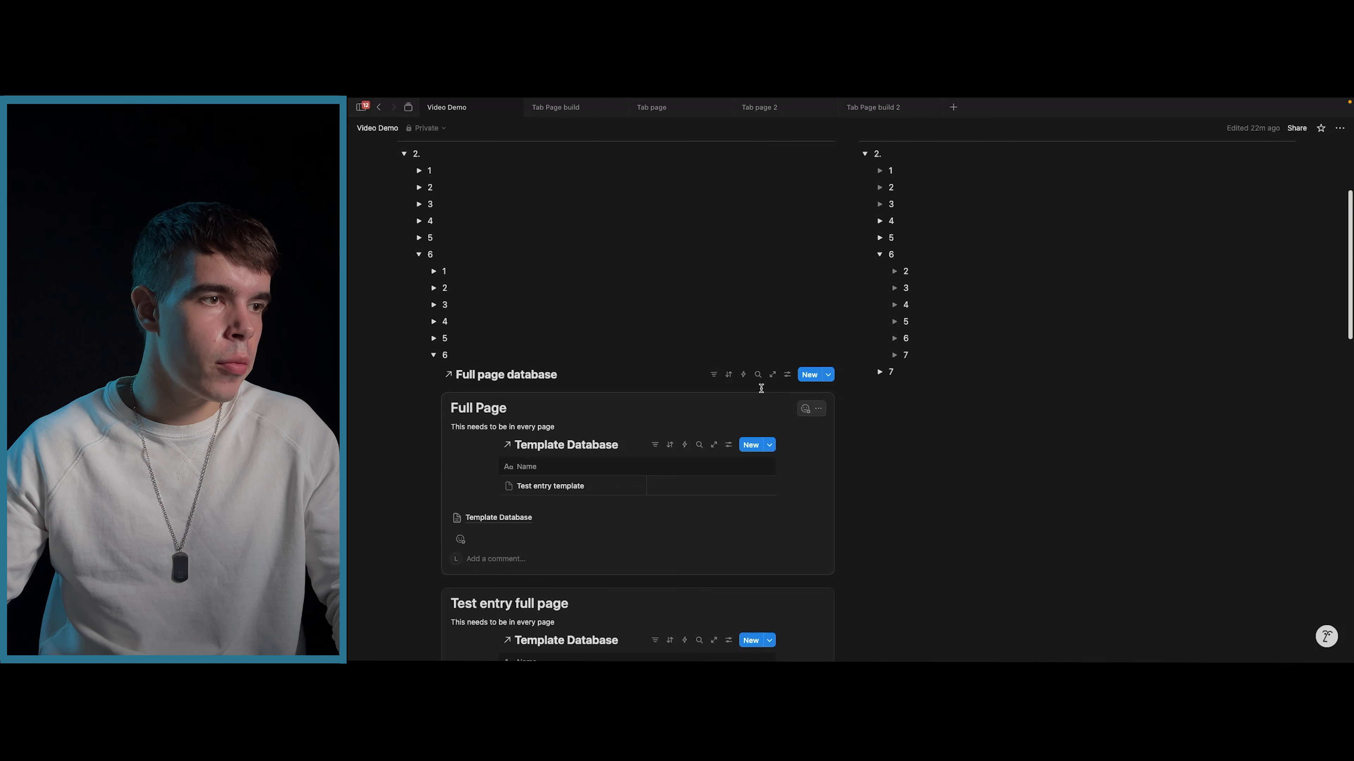
click(828, 375)
click(840, 379)
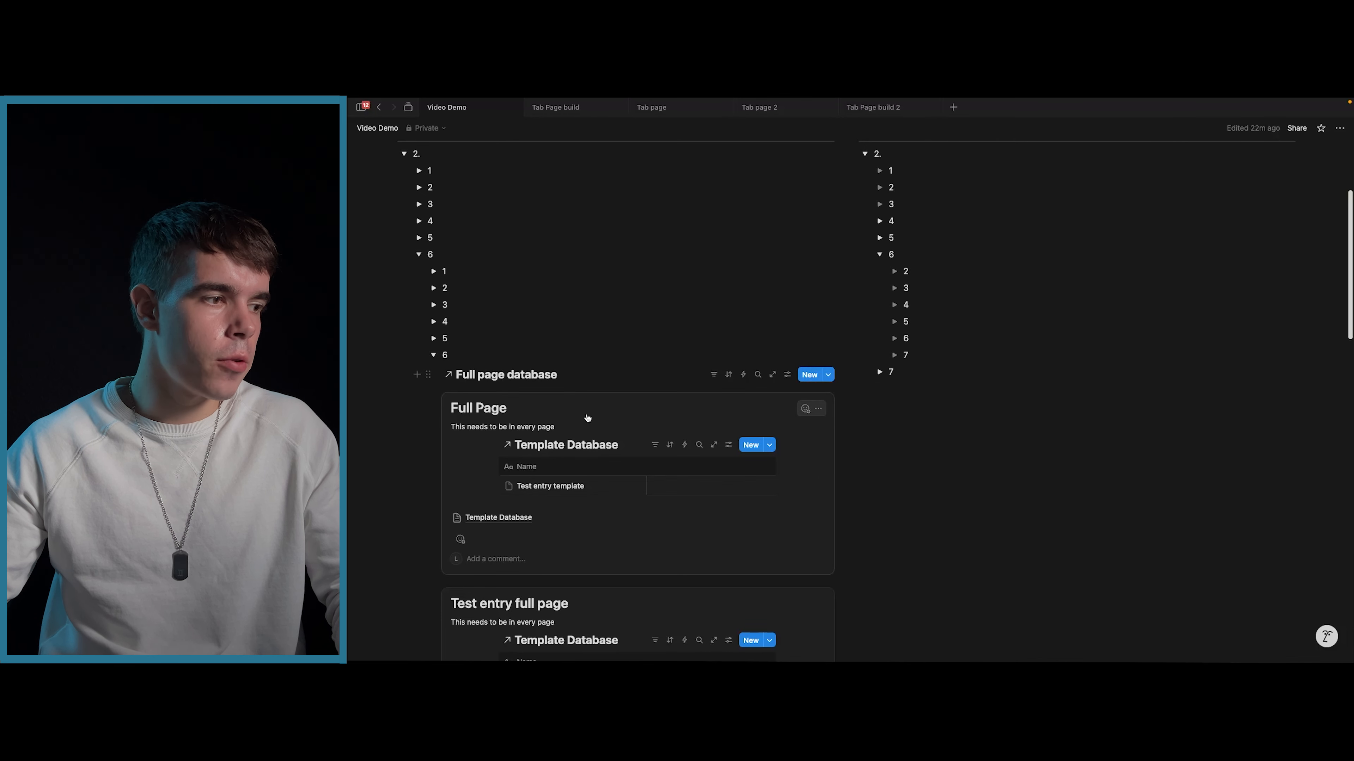
scroll(519, 417, down, 1)
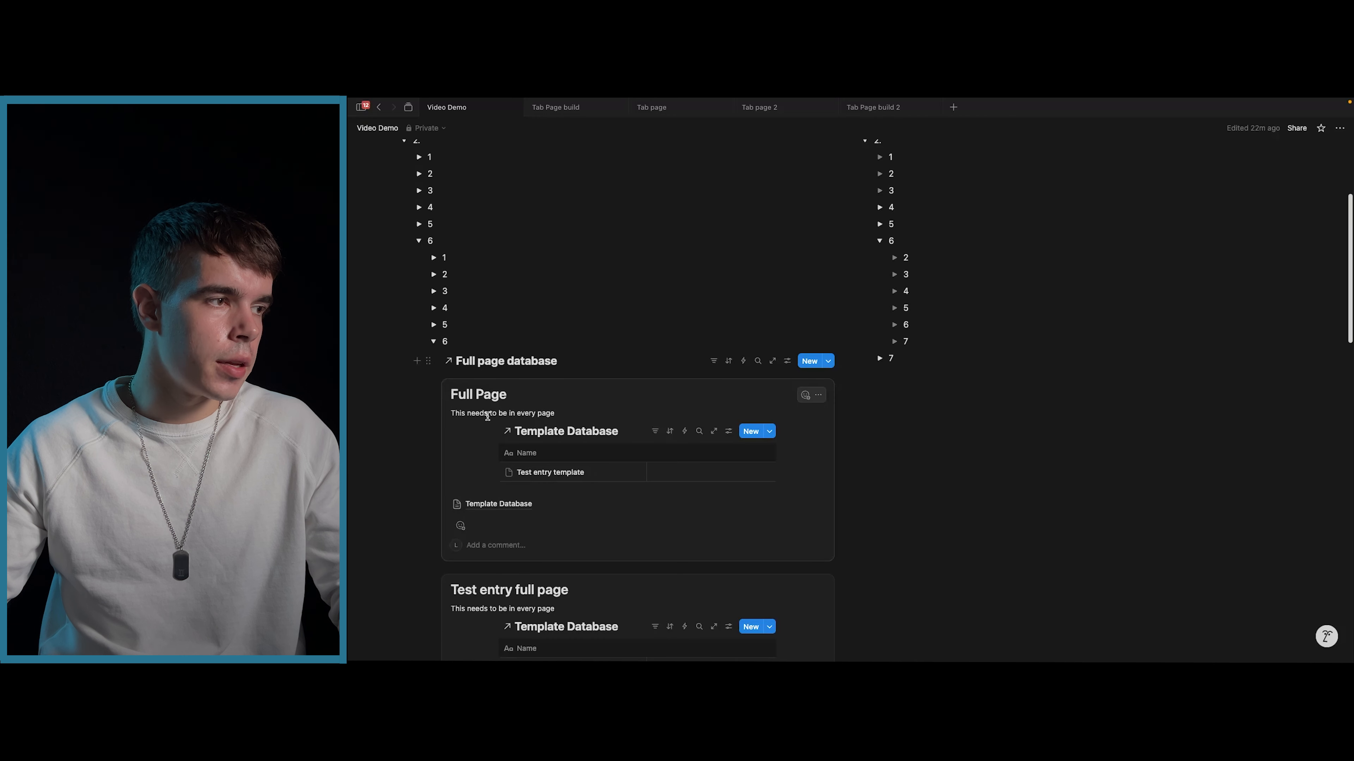
scroll(487, 418, down, 6)
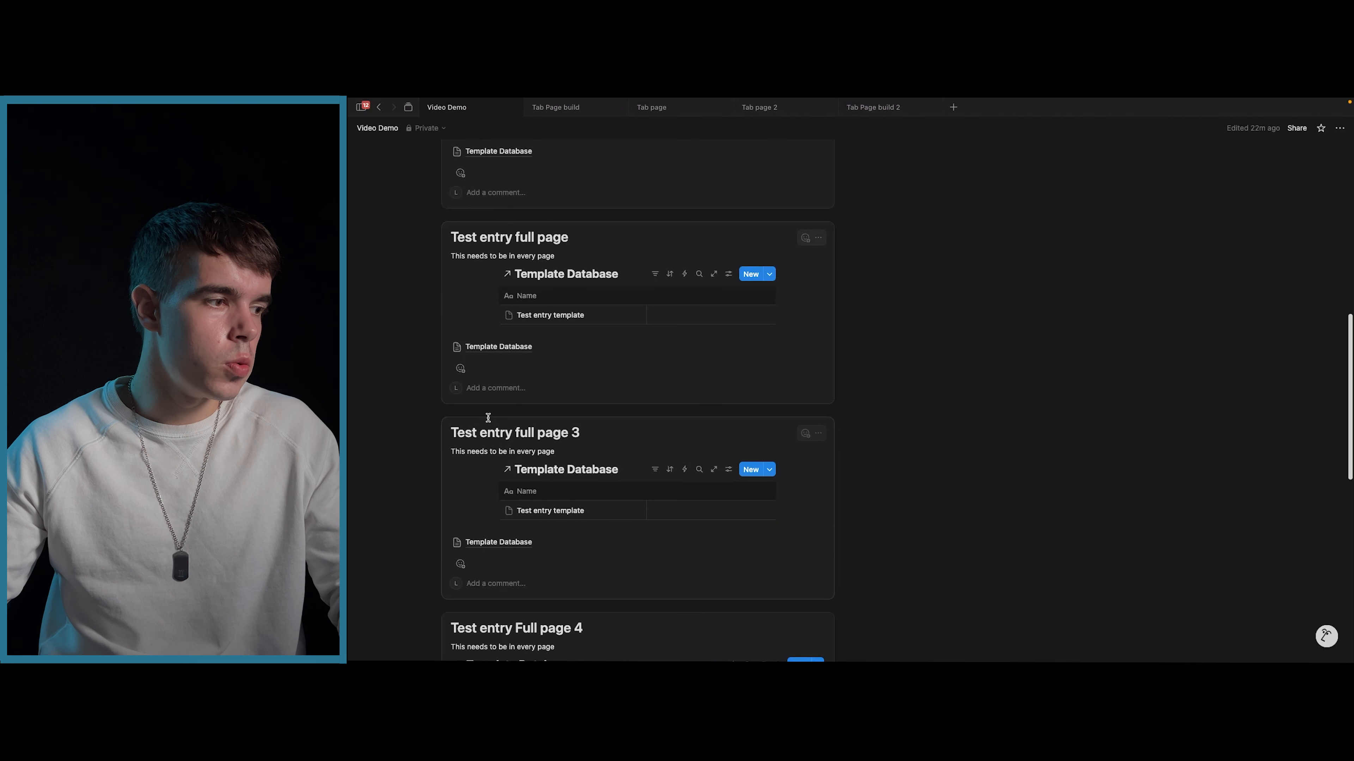
scroll(487, 417, up, 6)
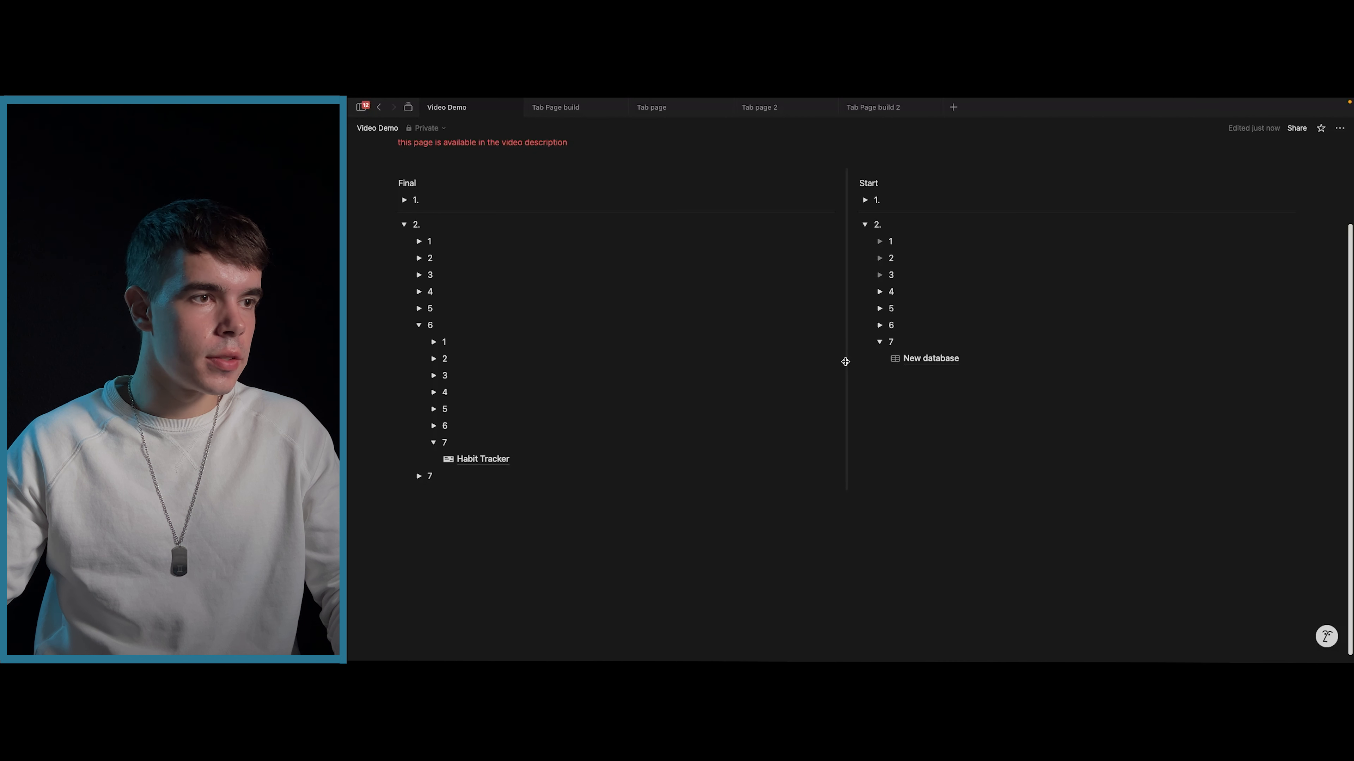
- Delete the New database page from toggle 7 in the Start column
click(879, 361)
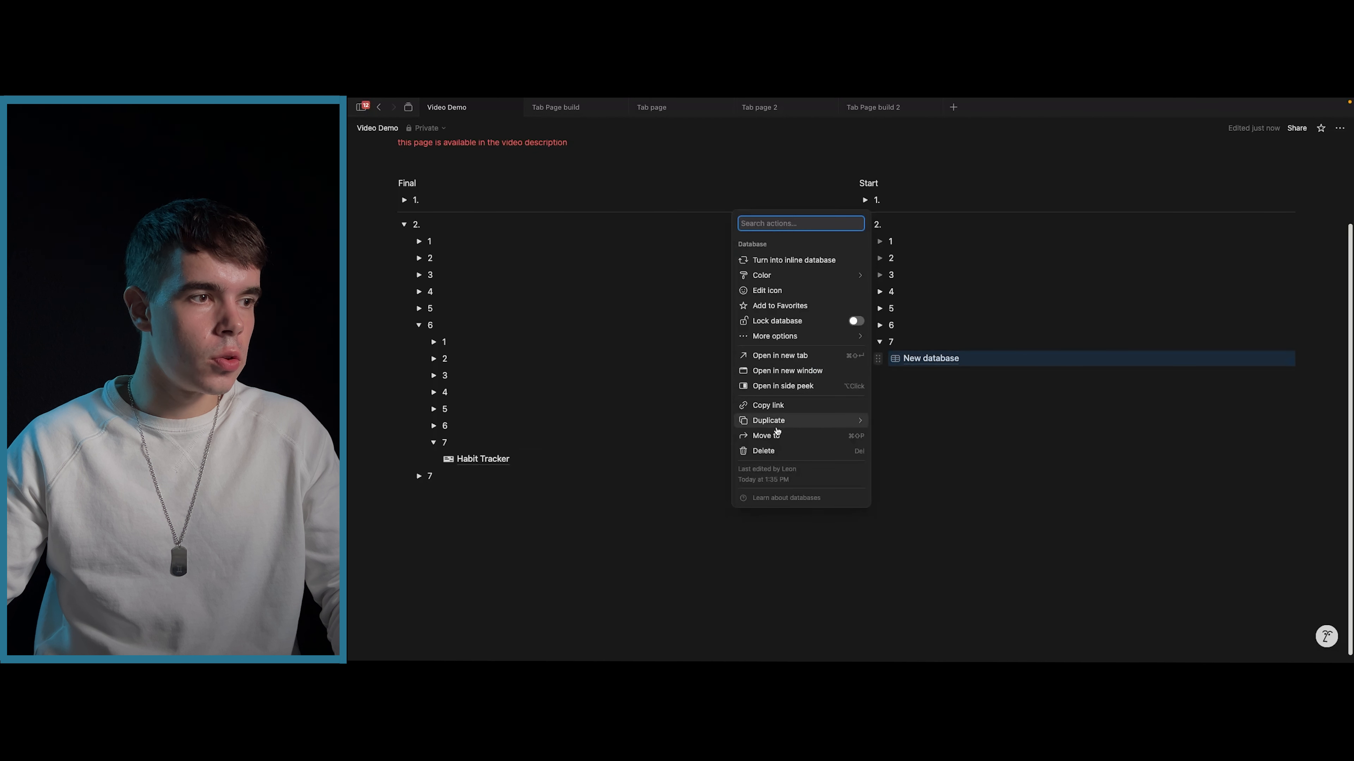
click(779, 449)
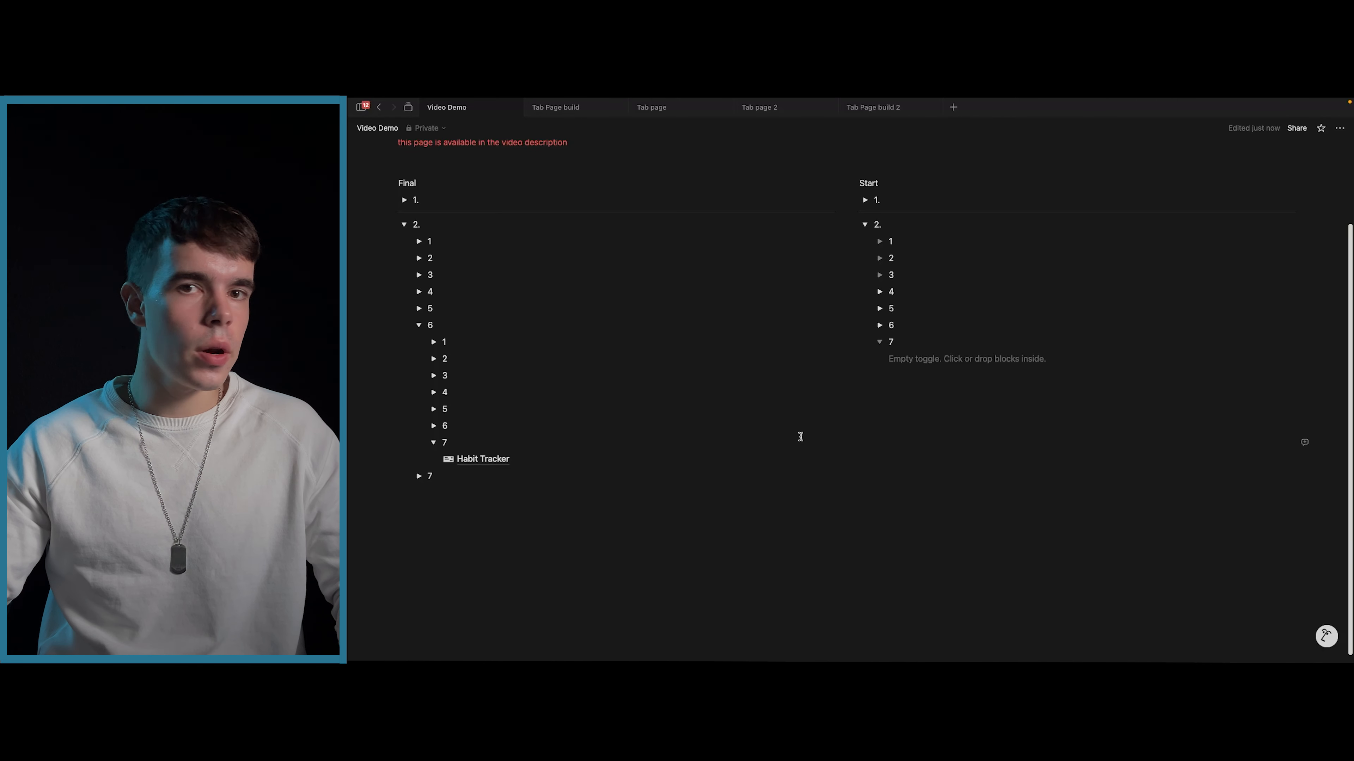
- Look through the All Habits, By Status and By Category views of the finished Habit Tracker and return to the Video Demo page
click(507, 457)
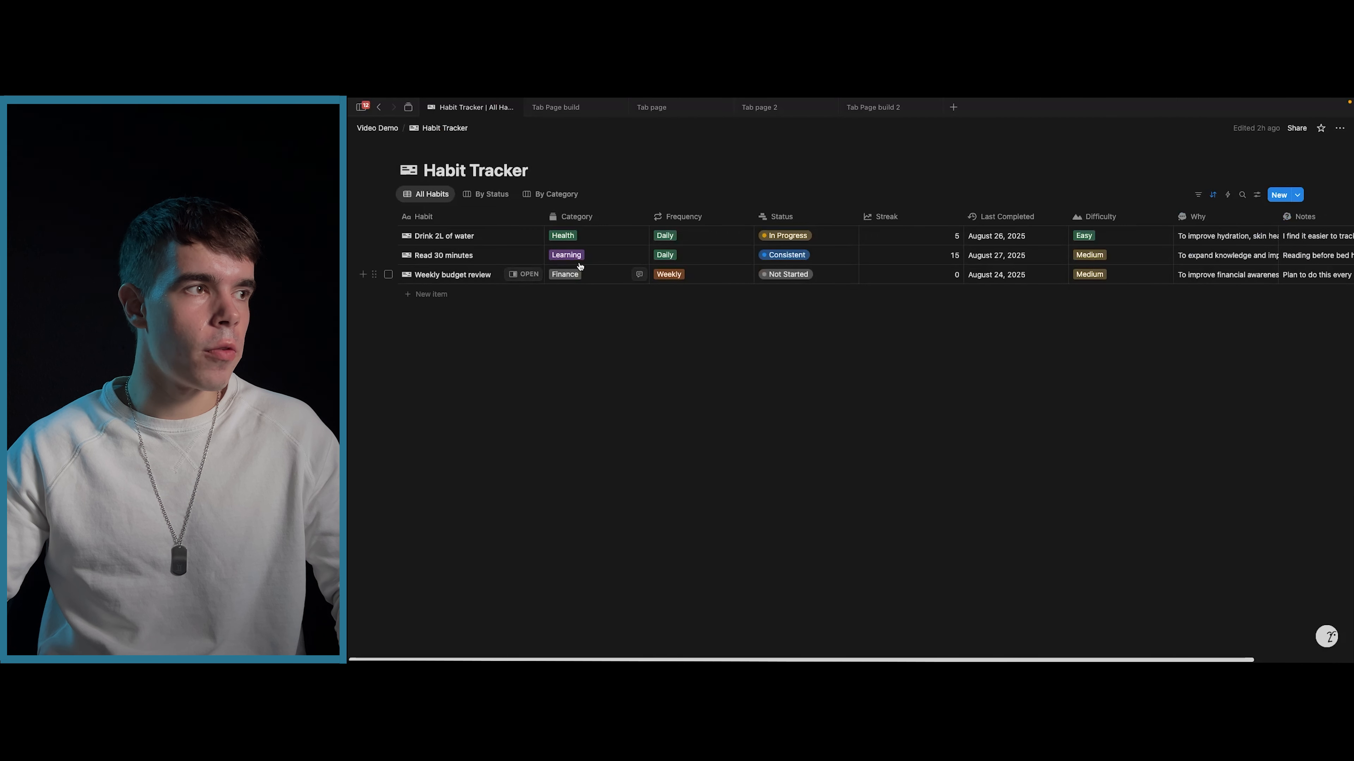
click(486, 194)
click(560, 193)
click(487, 194)
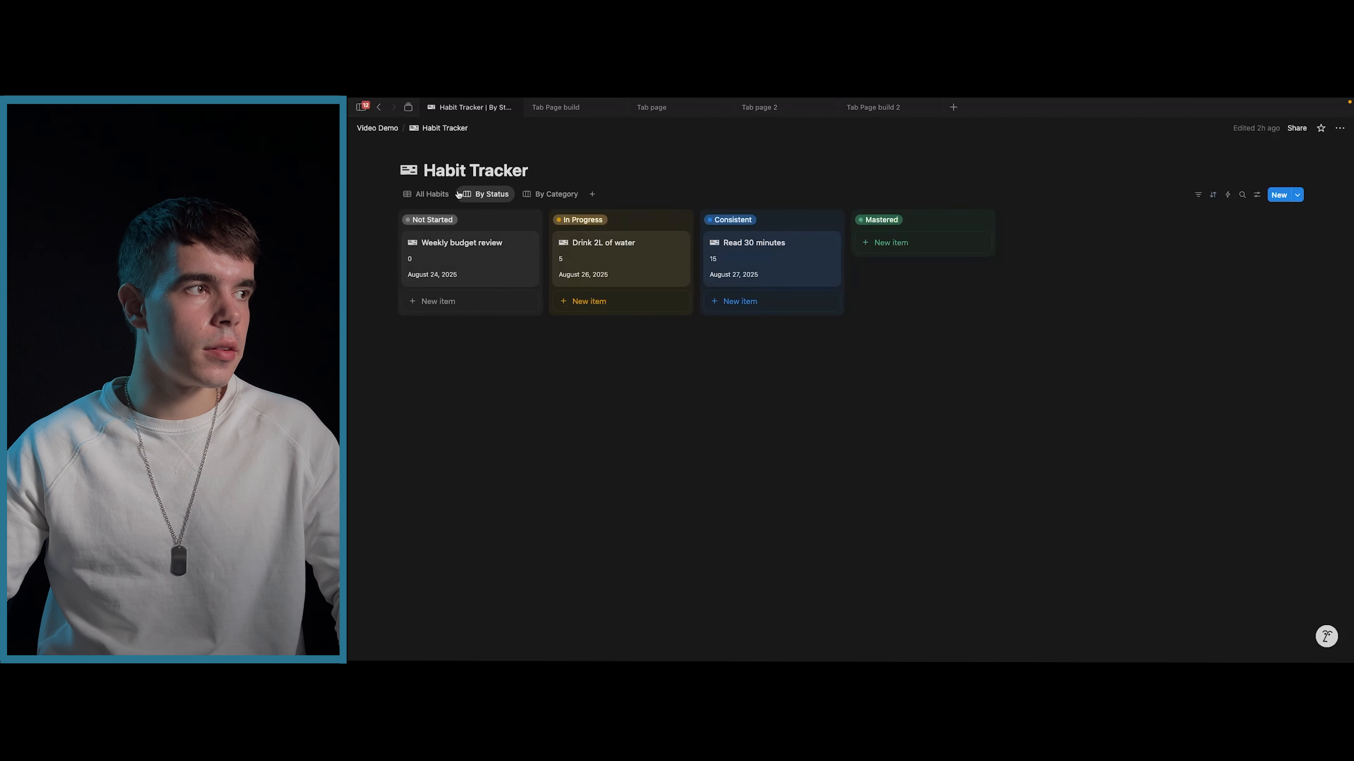
click(426, 195)
click(397, 129)
- Insert a full-page database inside toggle 7 in the Start column
click(931, 453)
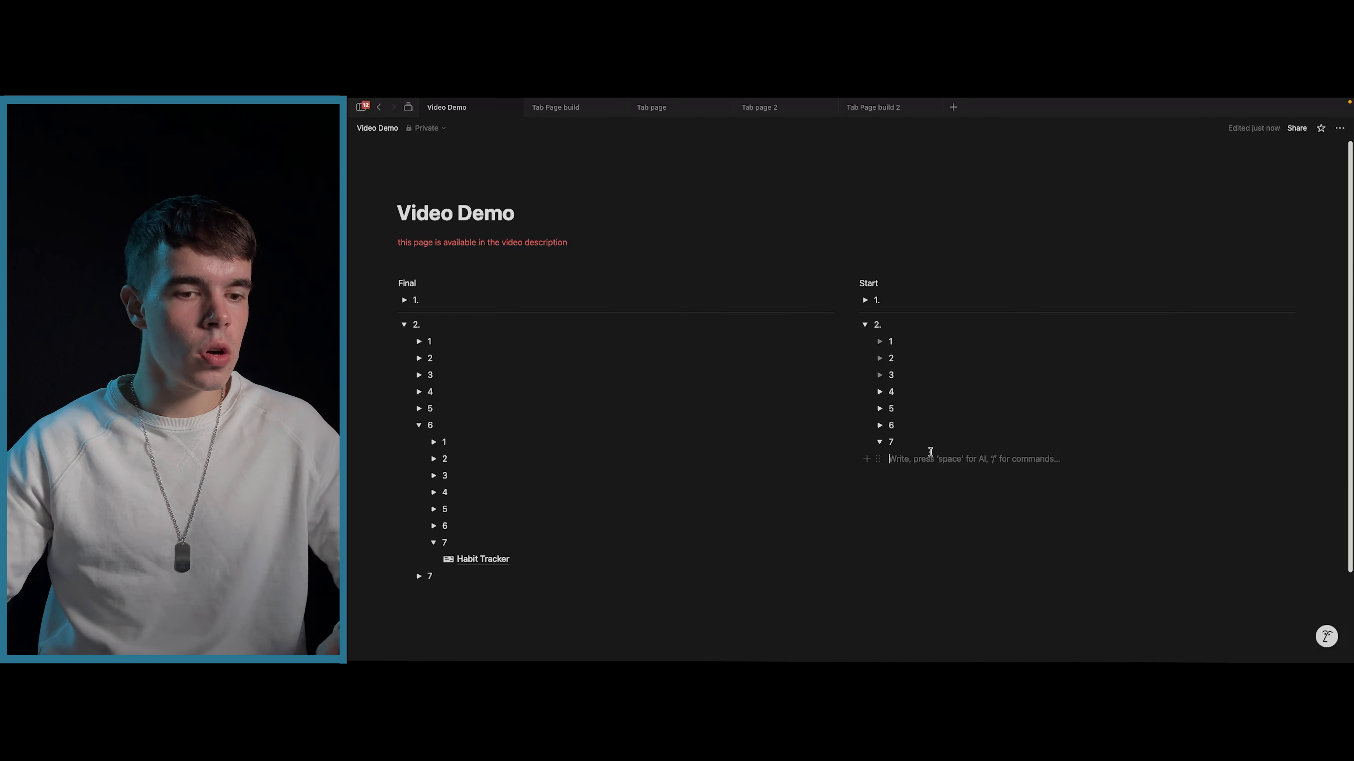
text(/full)
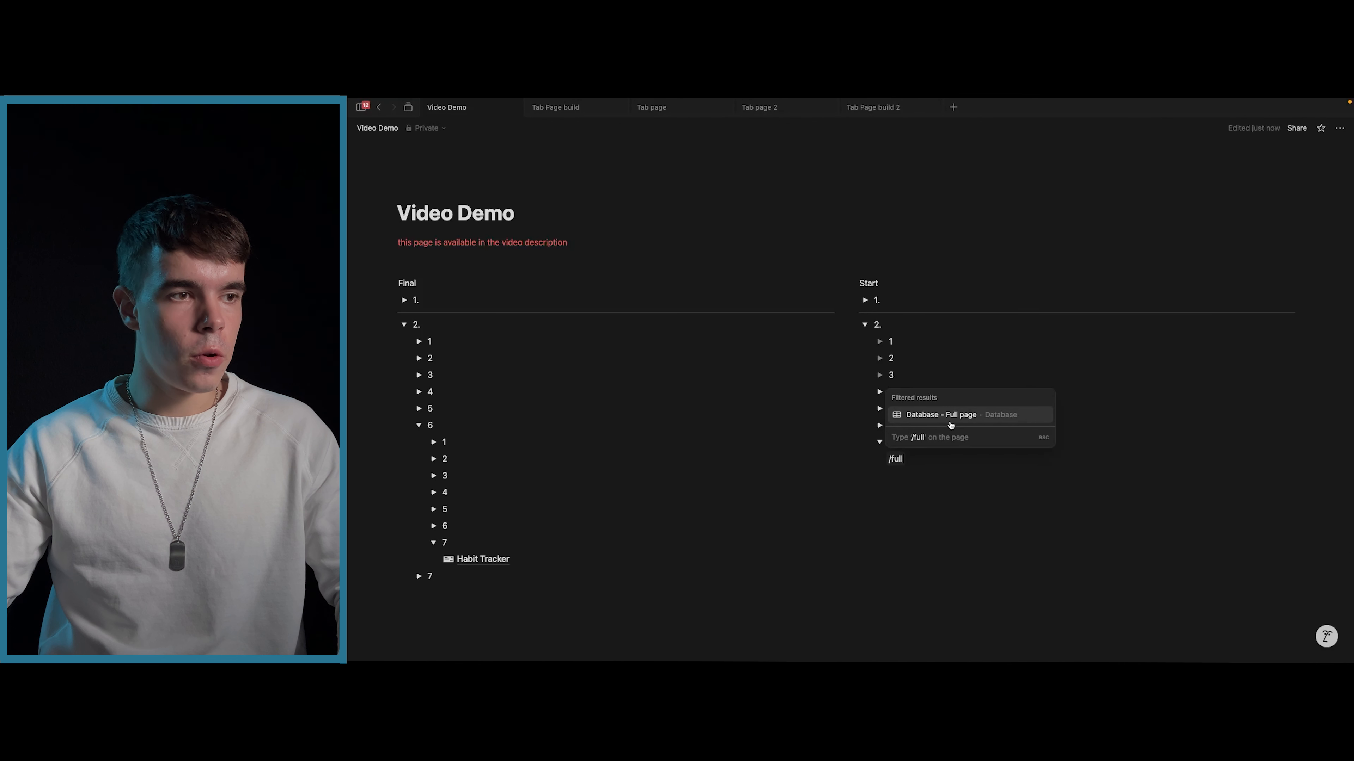
click(950, 414)
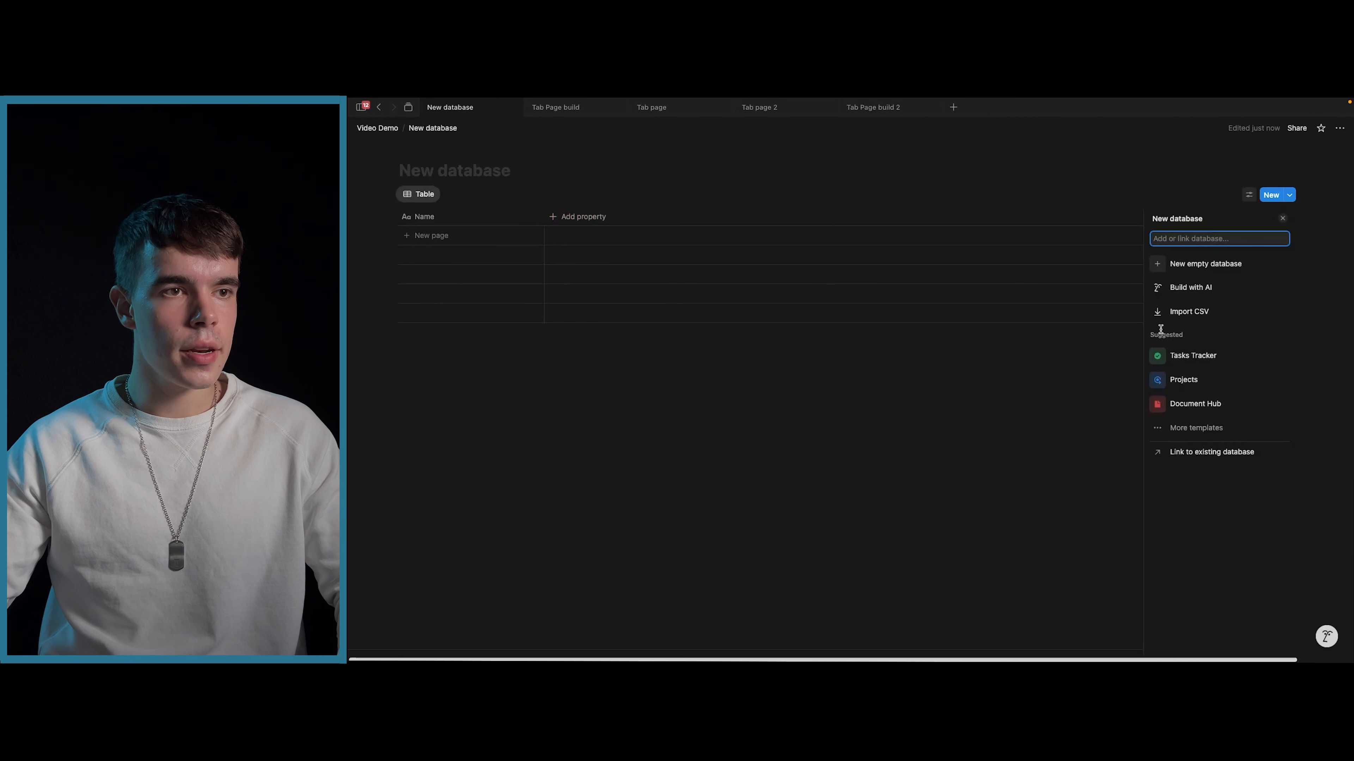
- Have AI build the new database from the prompt "track habits"
click(1180, 295)
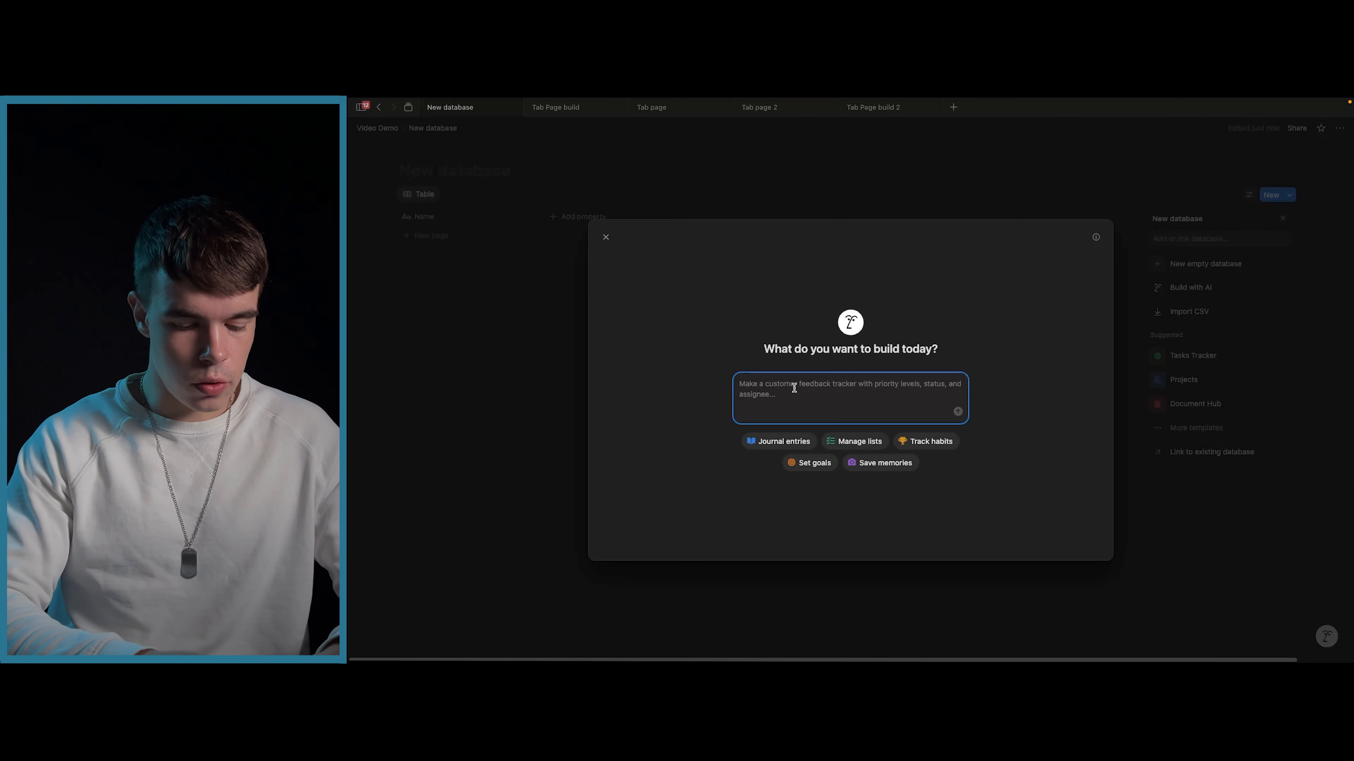
text(track habits)
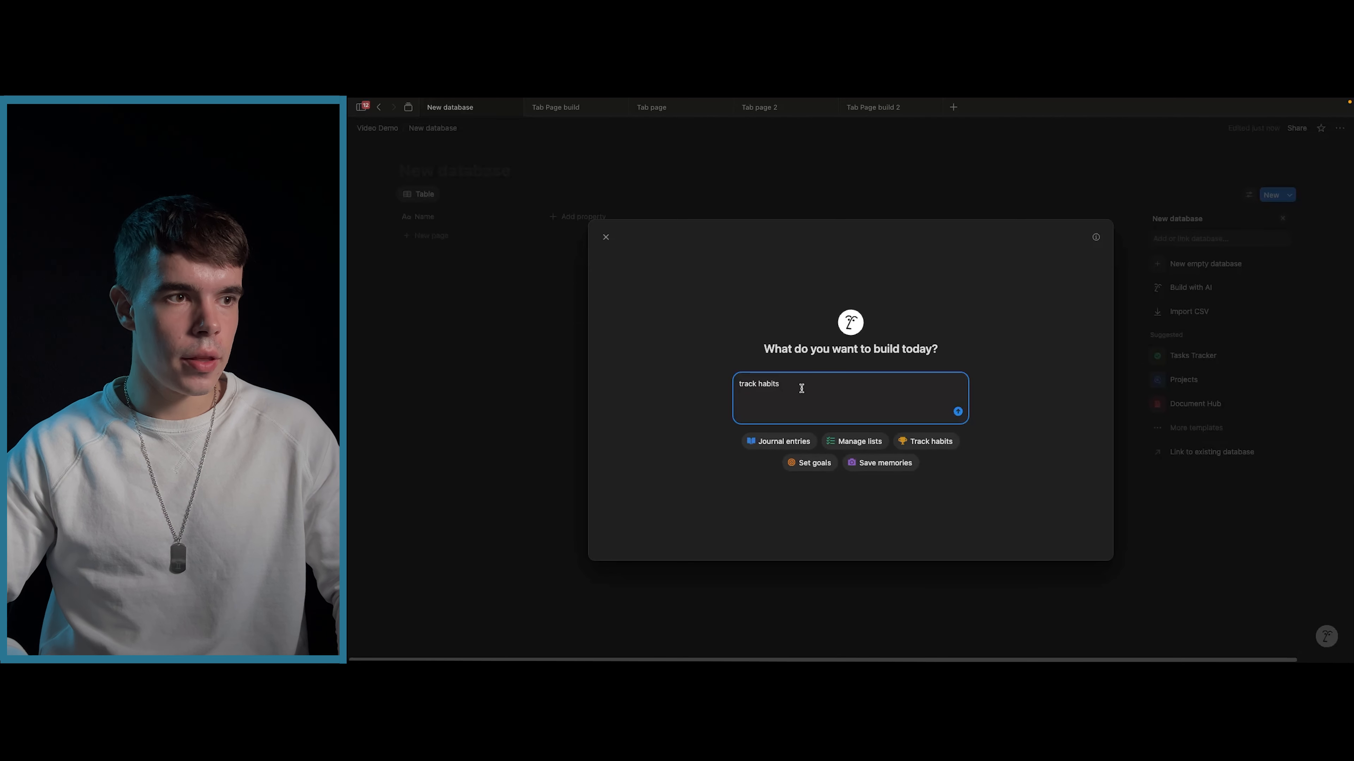
click(958, 411)
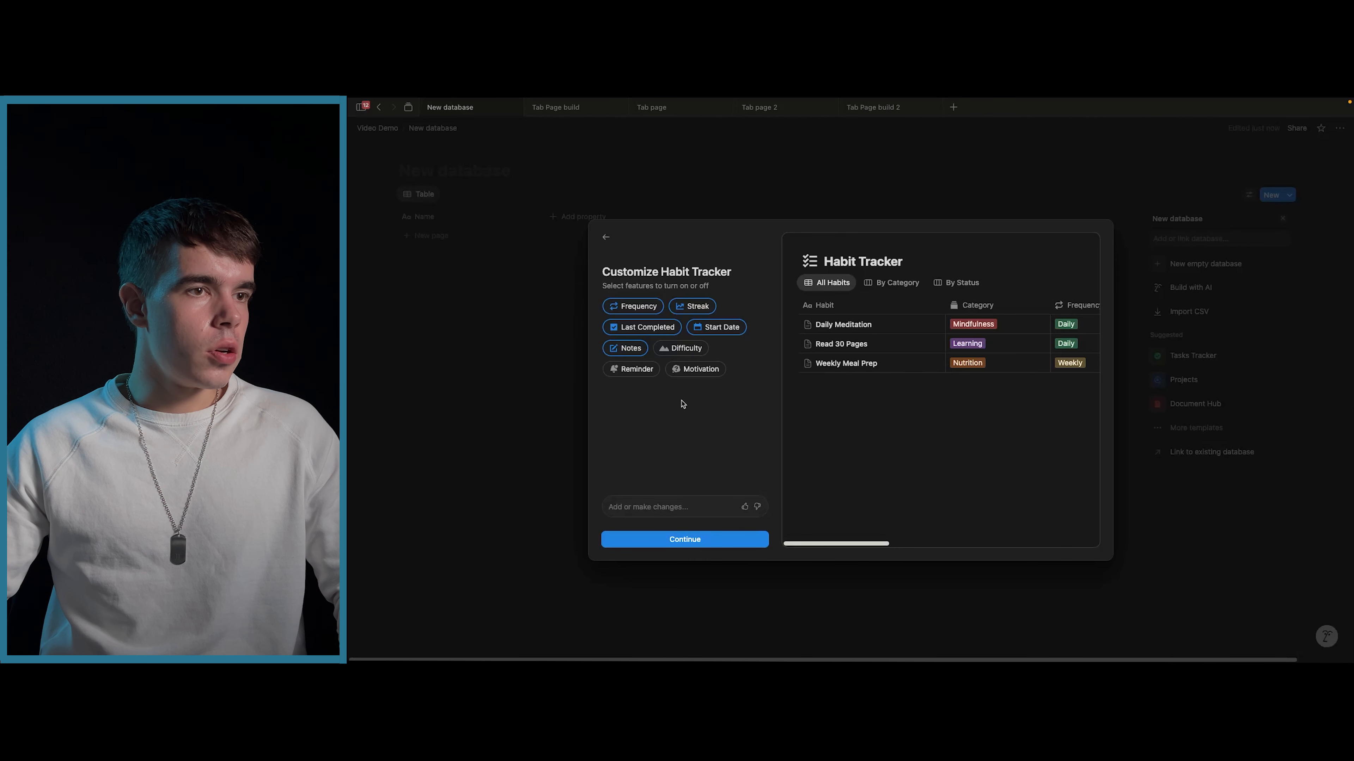
- Review the columns of the generated Habit Tracker preview and turn on the Difficulty feature
scroll(979, 349, right, 3)
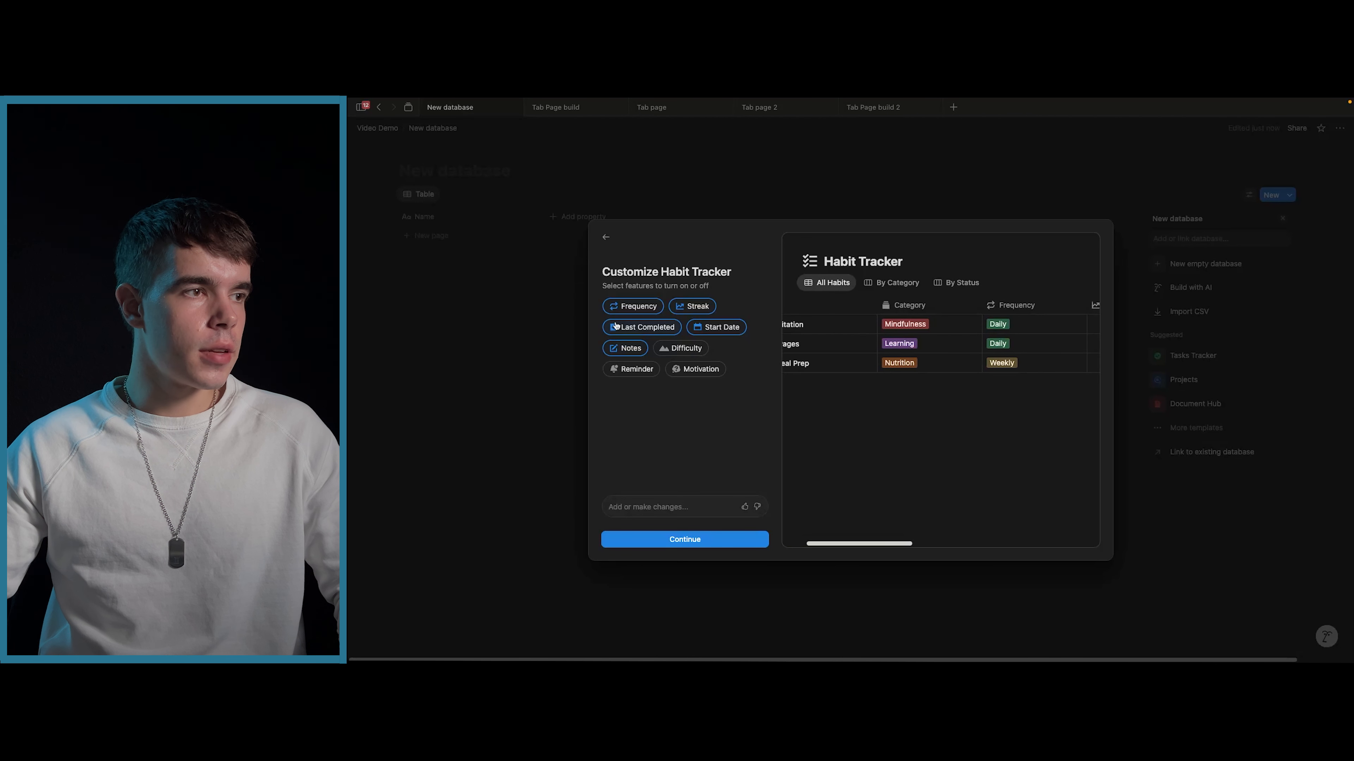
scroll(1042, 336, right, 5)
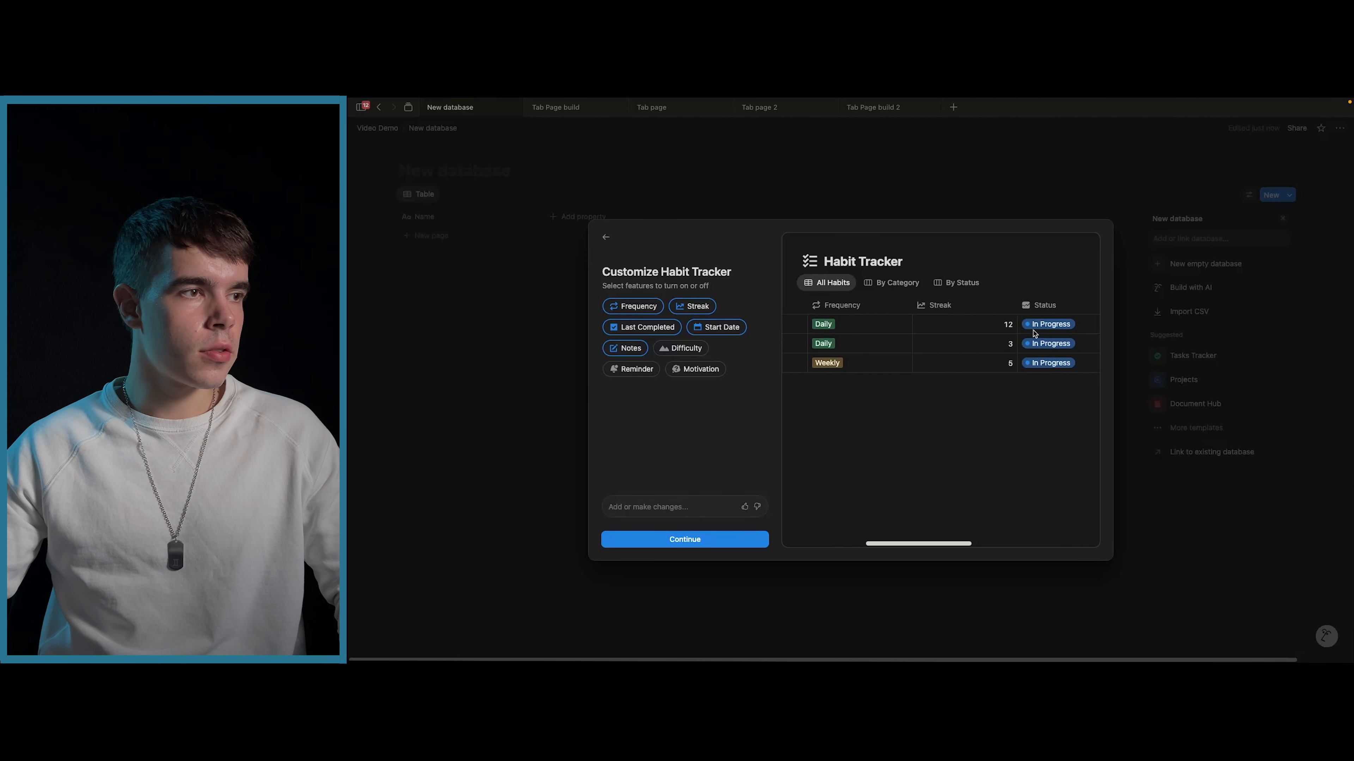
scroll(969, 343, right, 4)
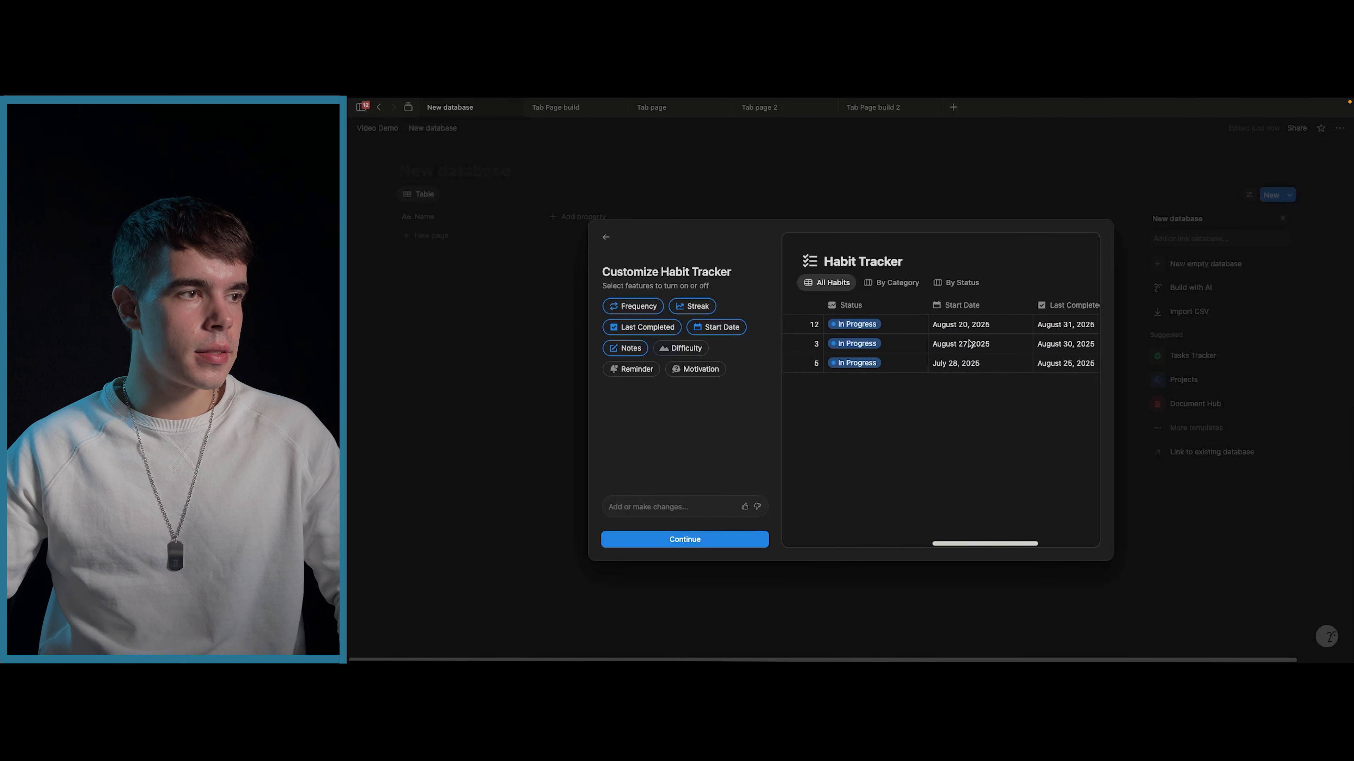
scroll(967, 341, left, 10)
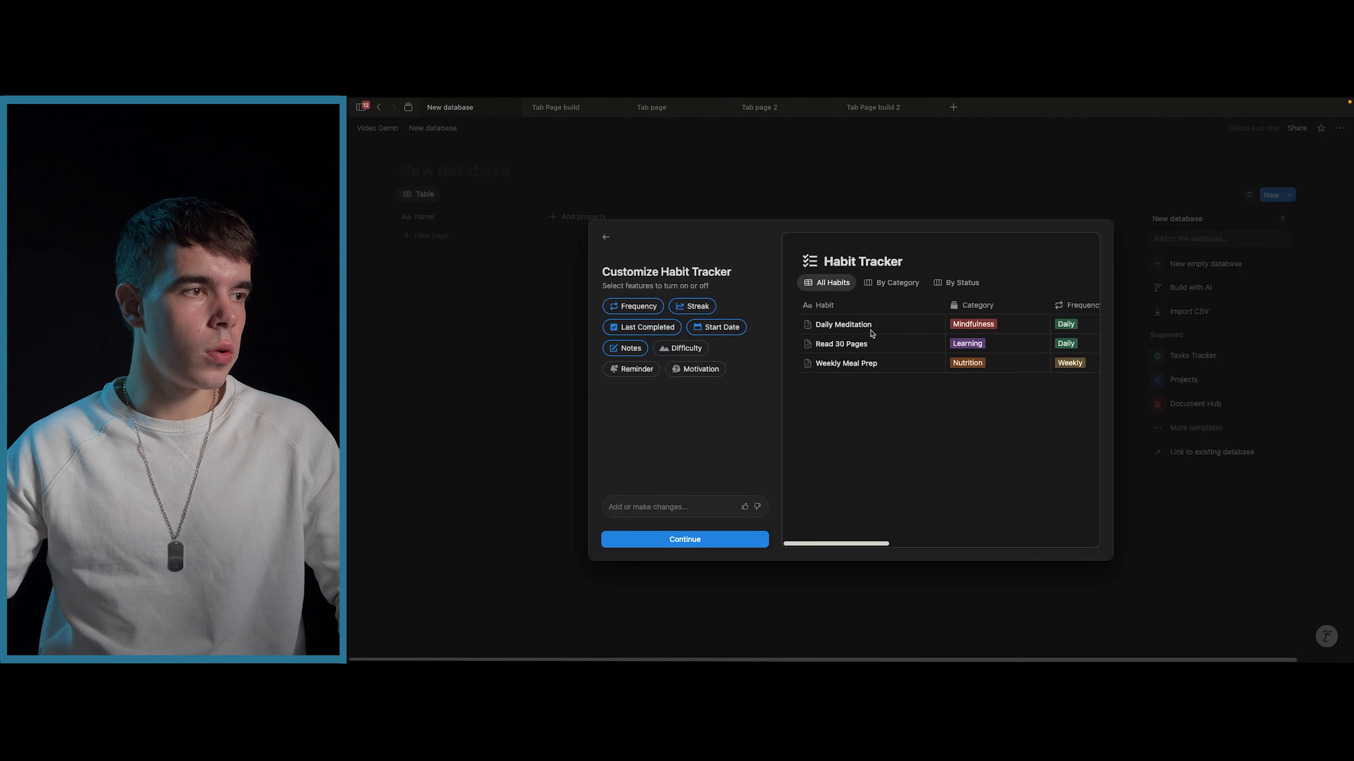
click(685, 352)
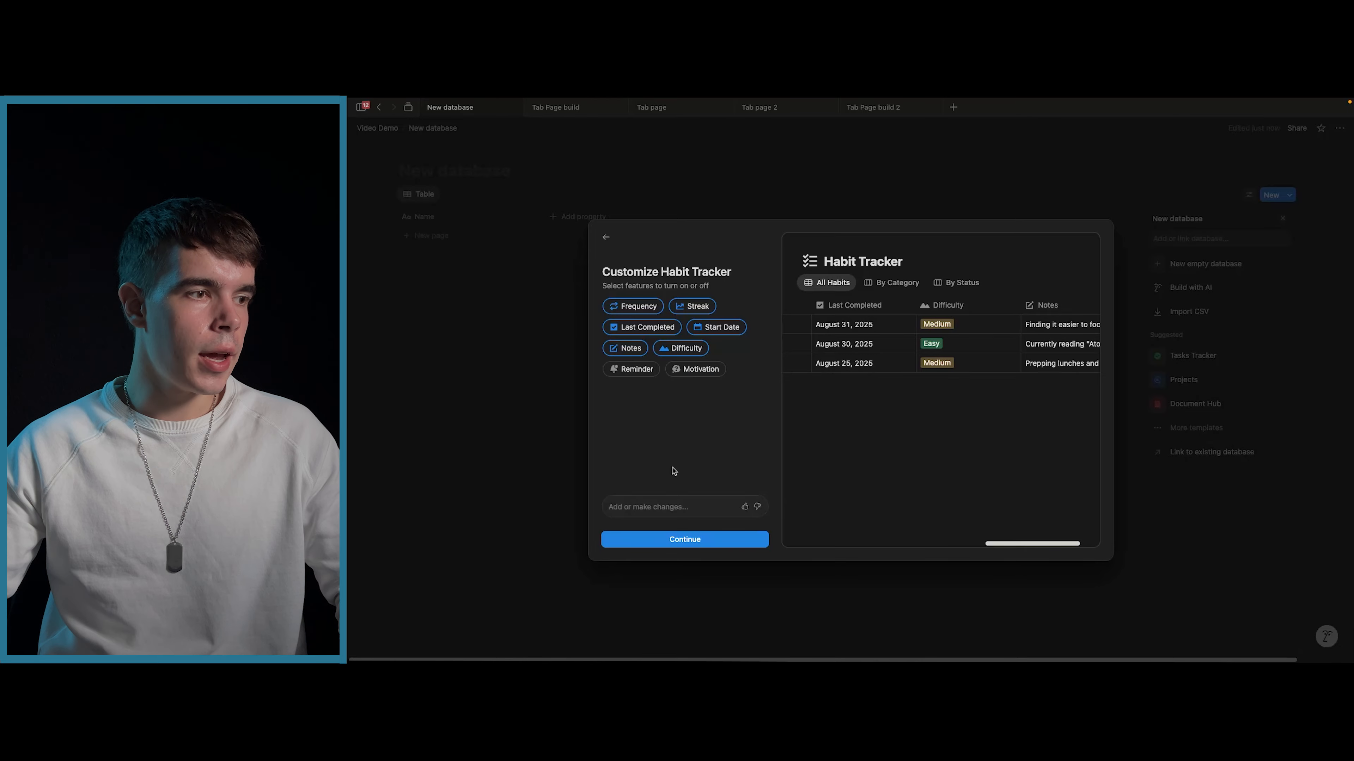
- Ask the AI to add "Time of day" to the Habit Tracker
click(670, 506)
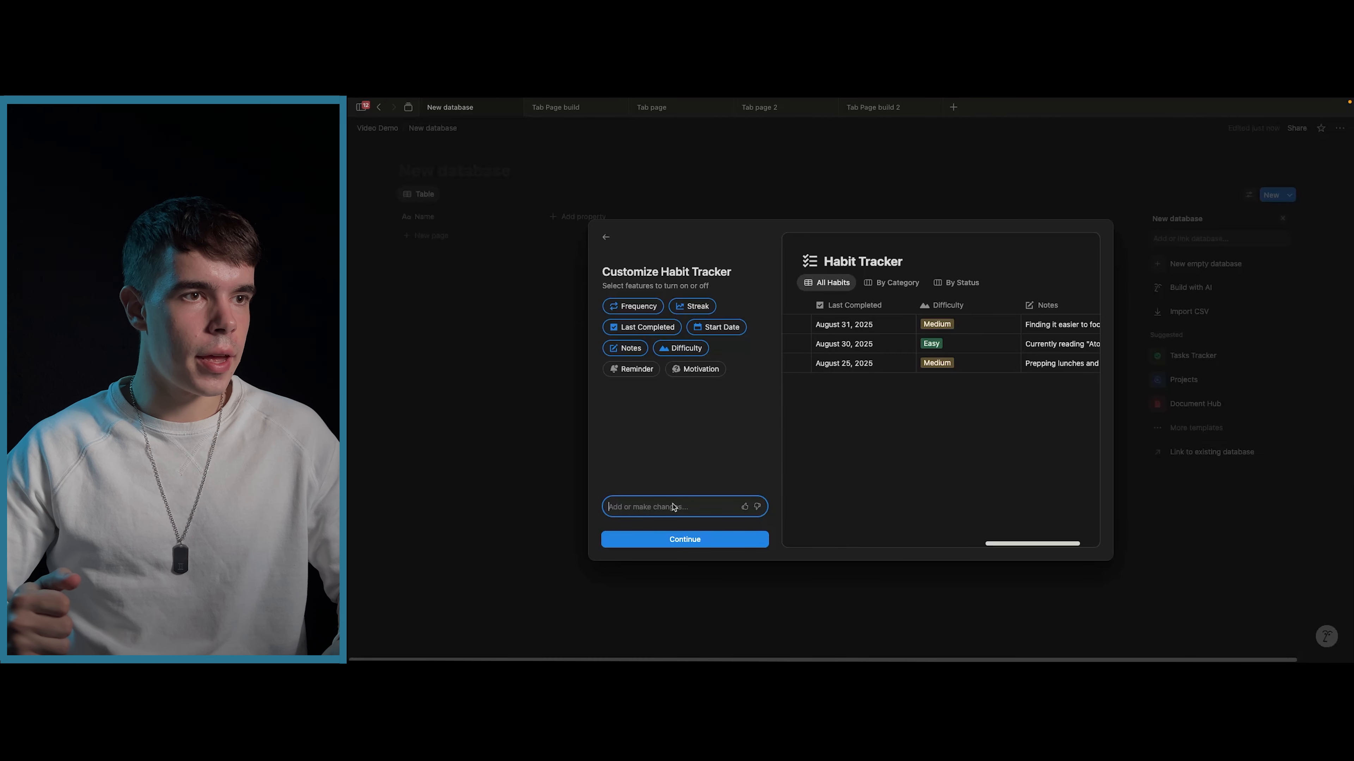
scroll(859, 426, left, 10)
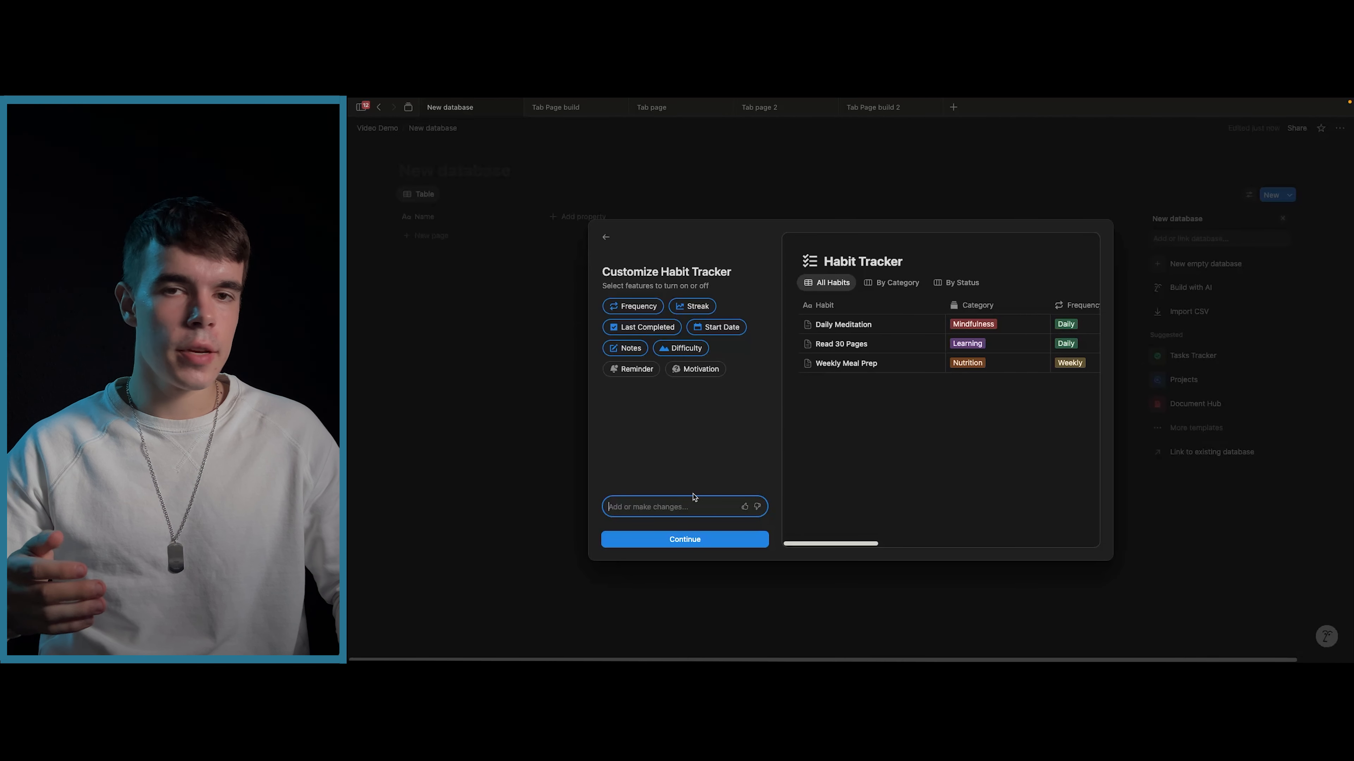
text(Time of day)
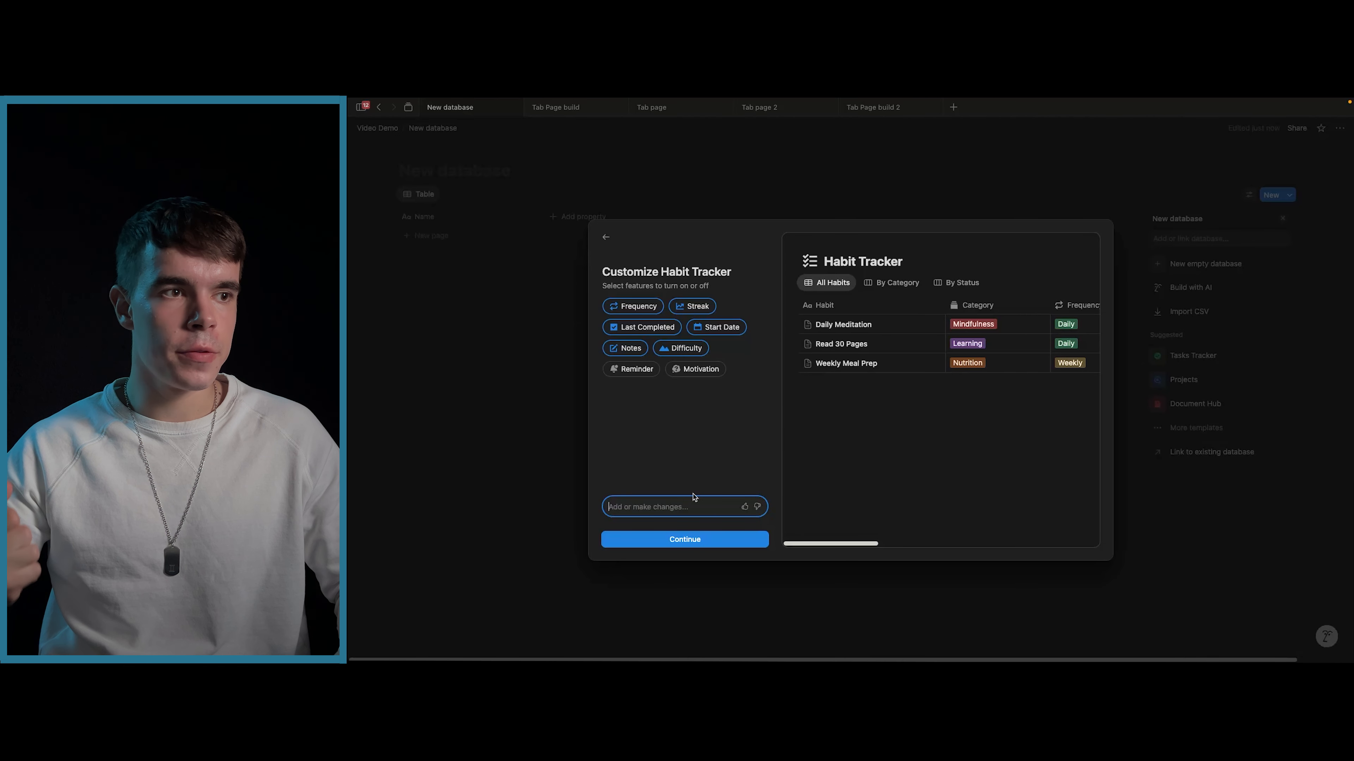
key(Return)
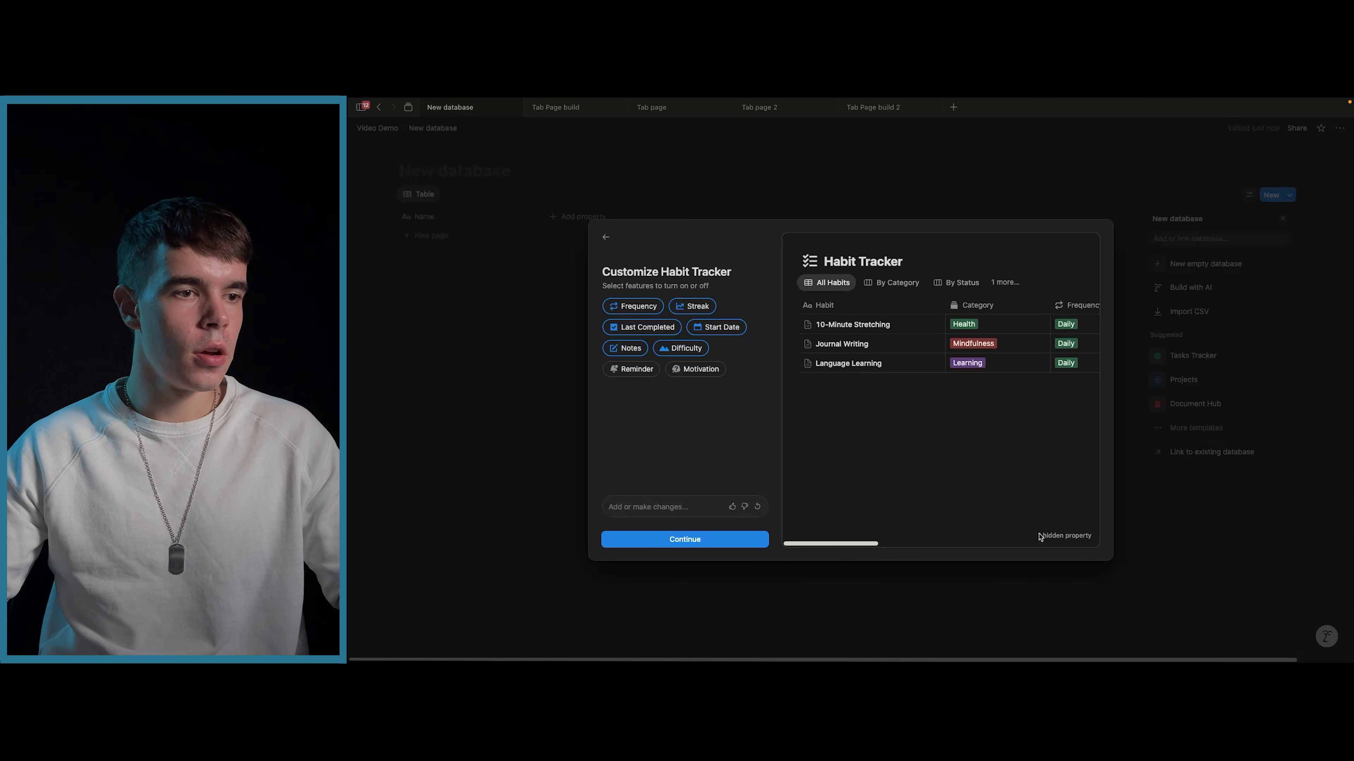
- Preview the By Time of Day view, return to All Habits and give the AI result a positive rating
mouse_move(1053, 541)
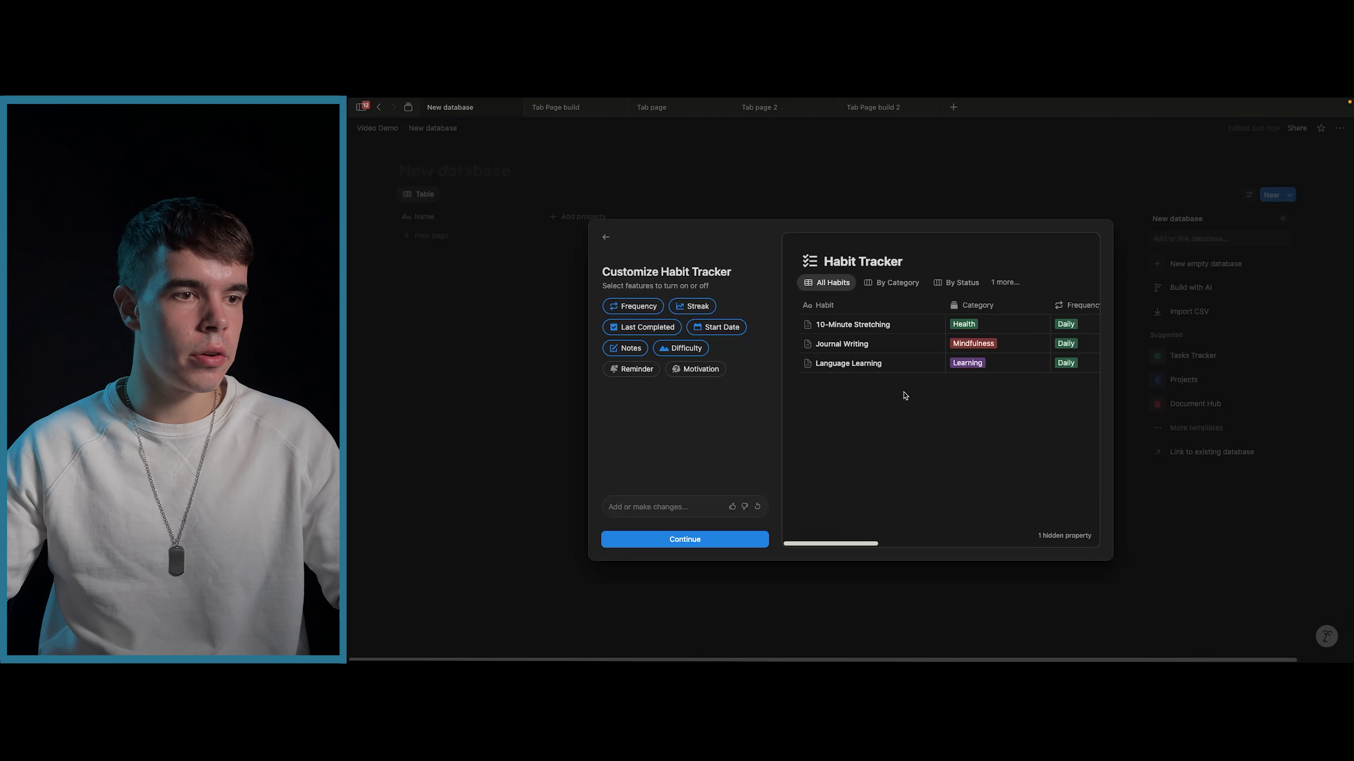
click(998, 284)
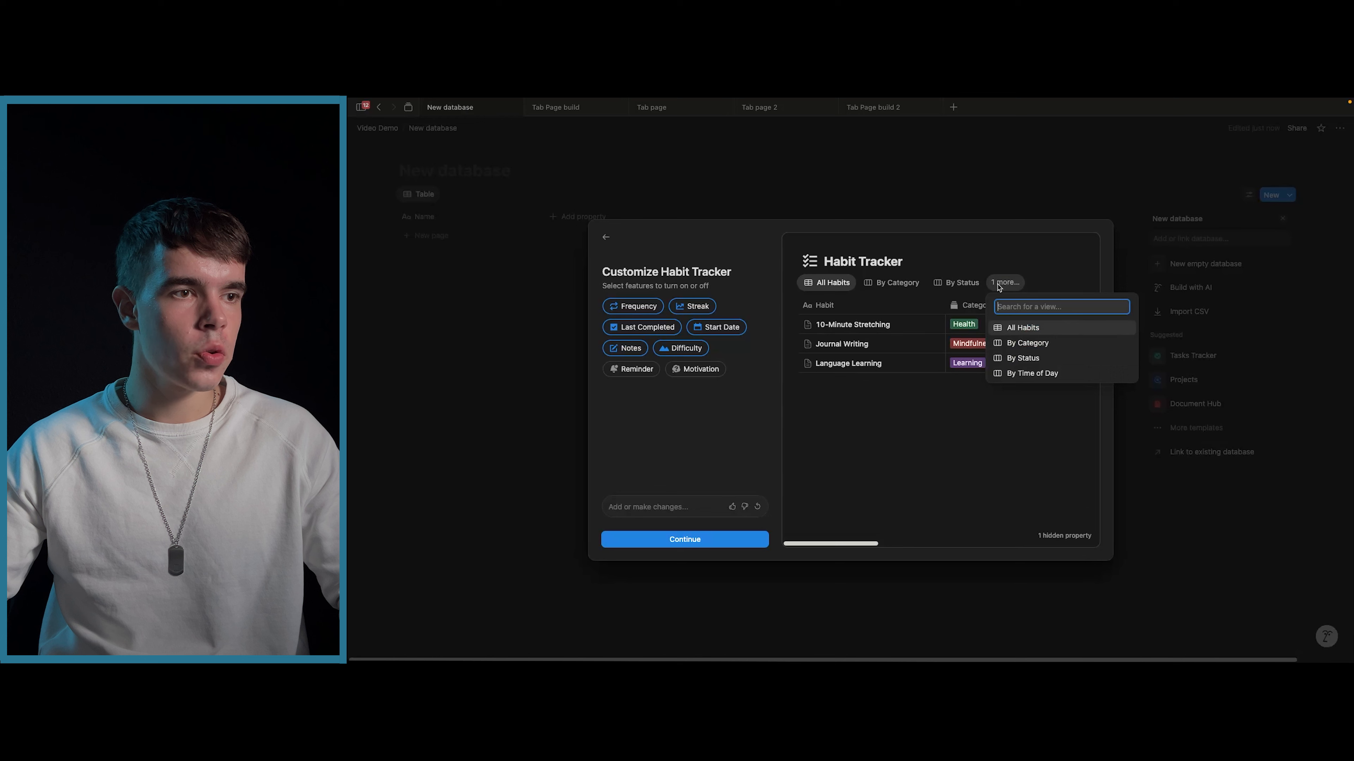
click(1025, 377)
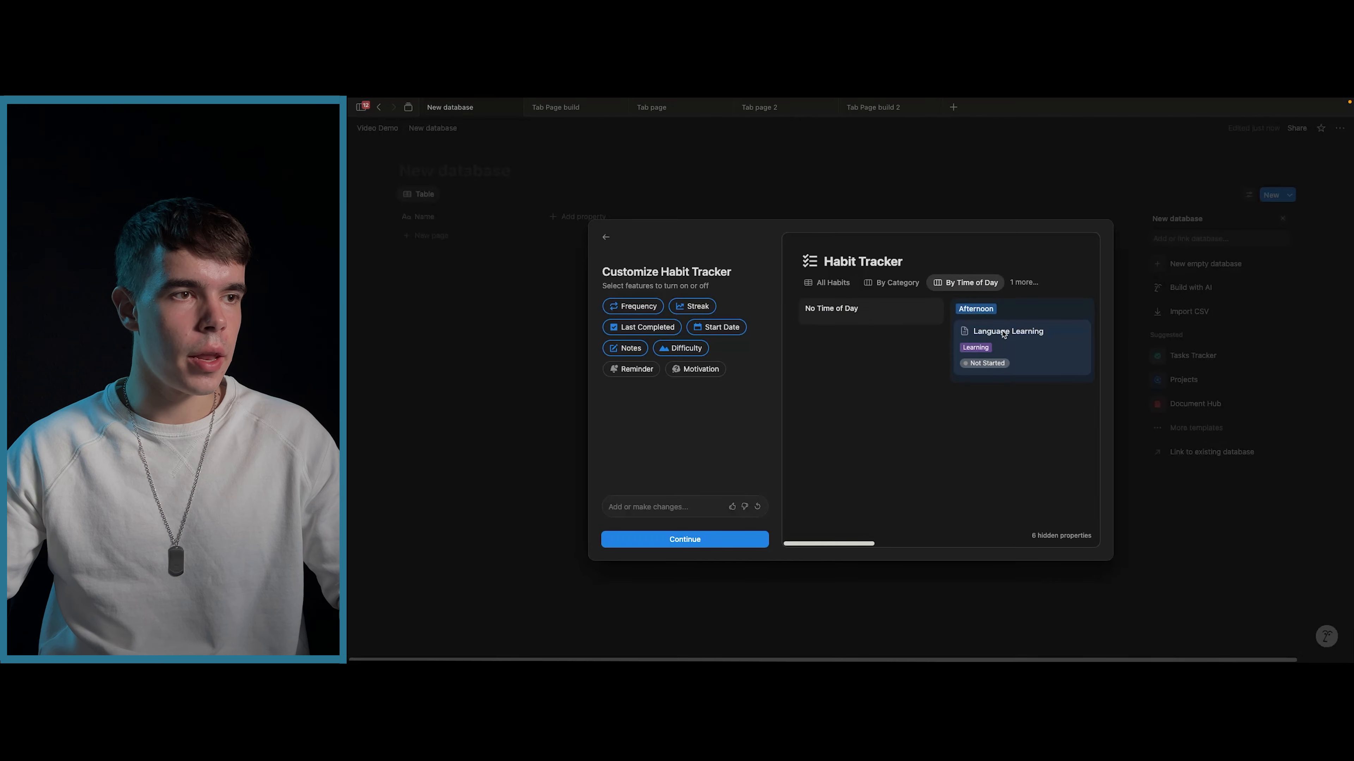
click(827, 283)
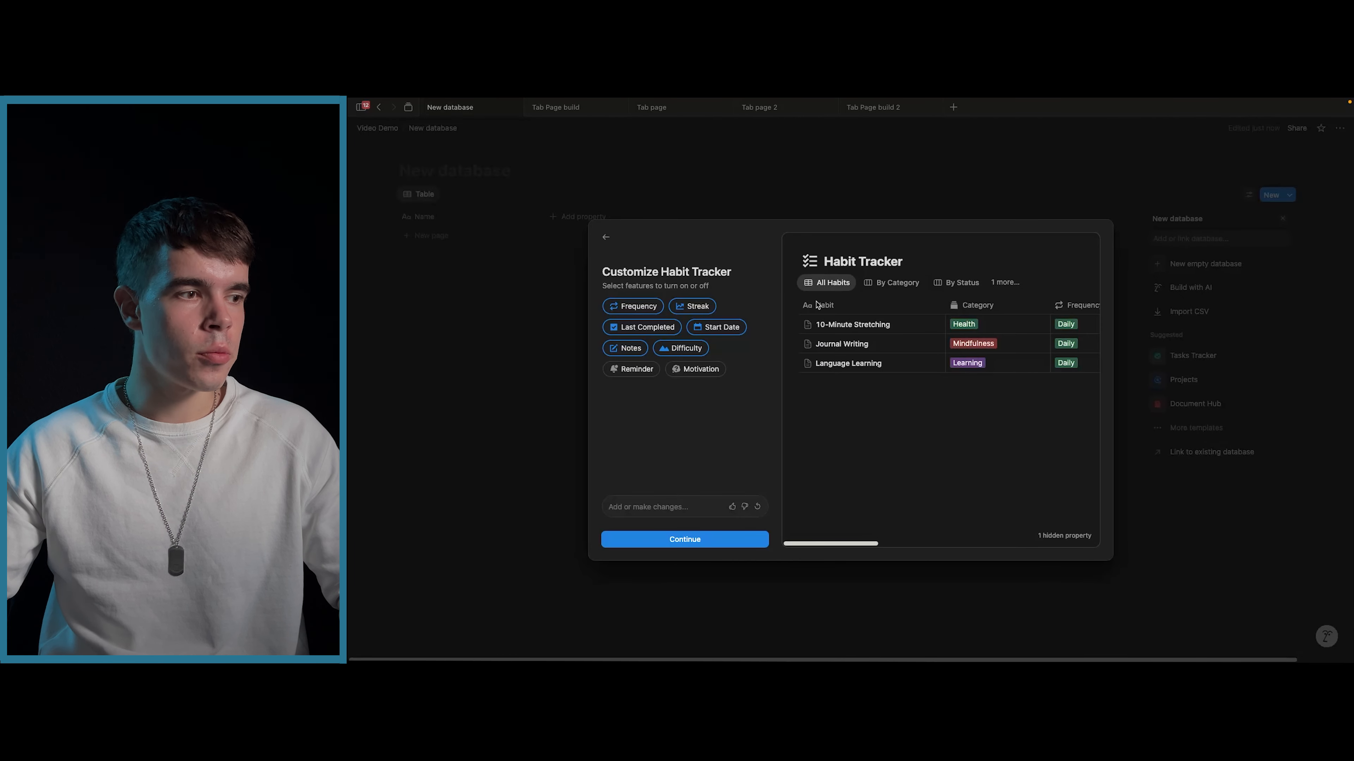
click(732, 507)
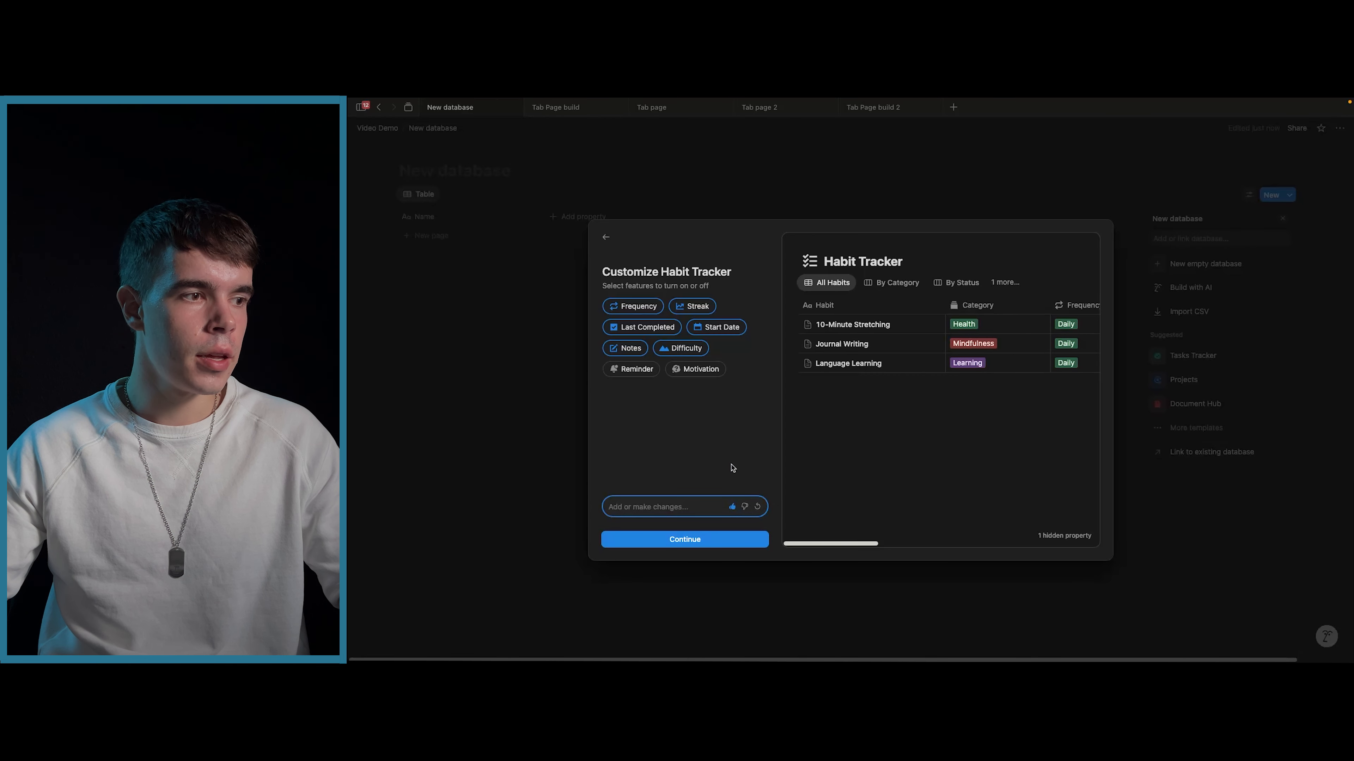
- Continue to the view selection and add the Calendar View to the Habit Tracker
click(697, 540)
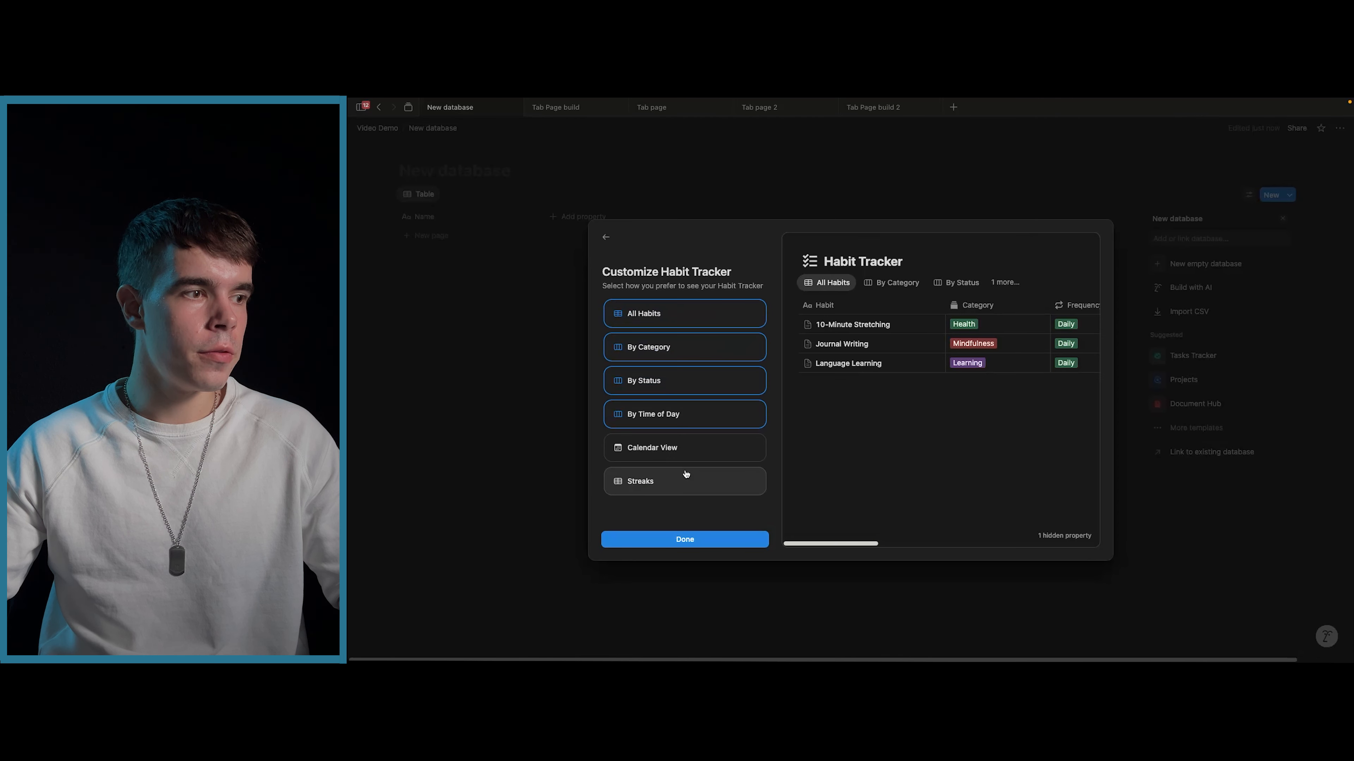
click(674, 453)
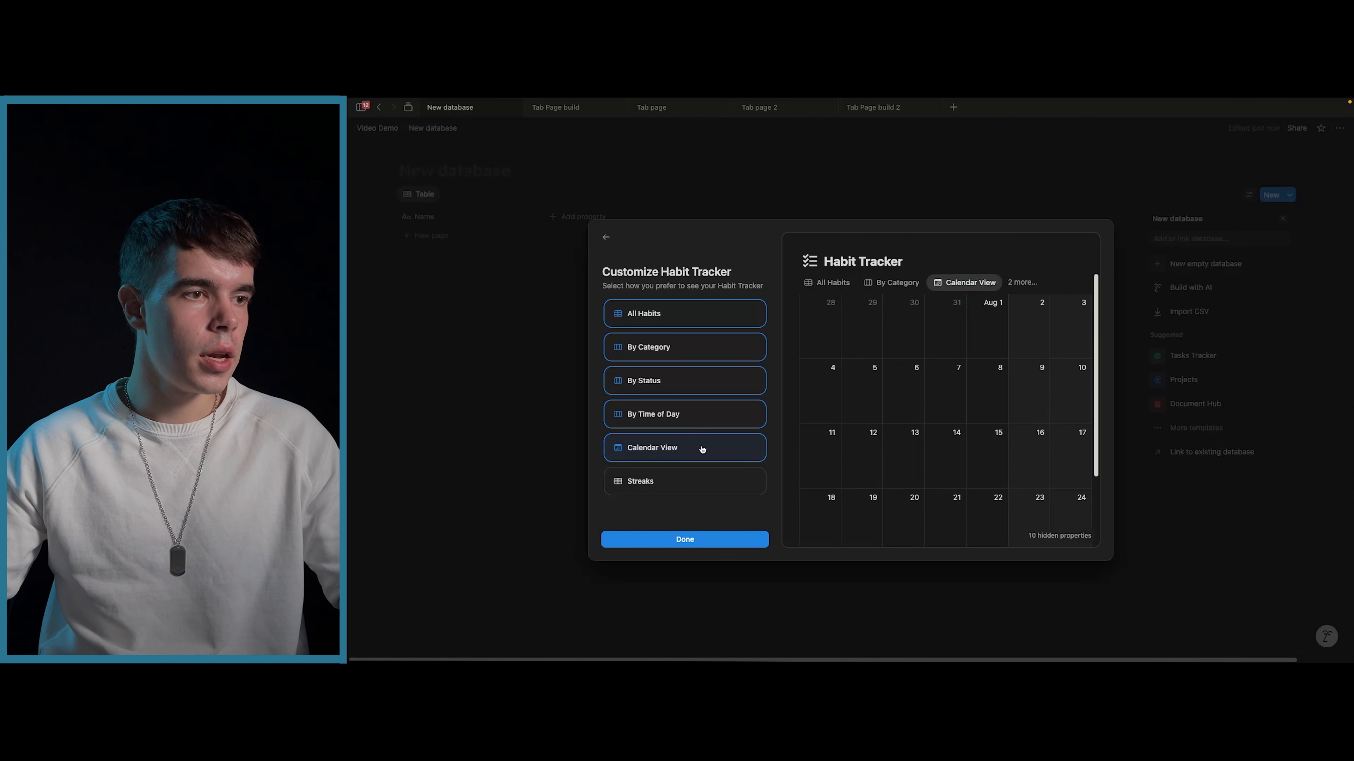
scroll(865, 424, down, 2)
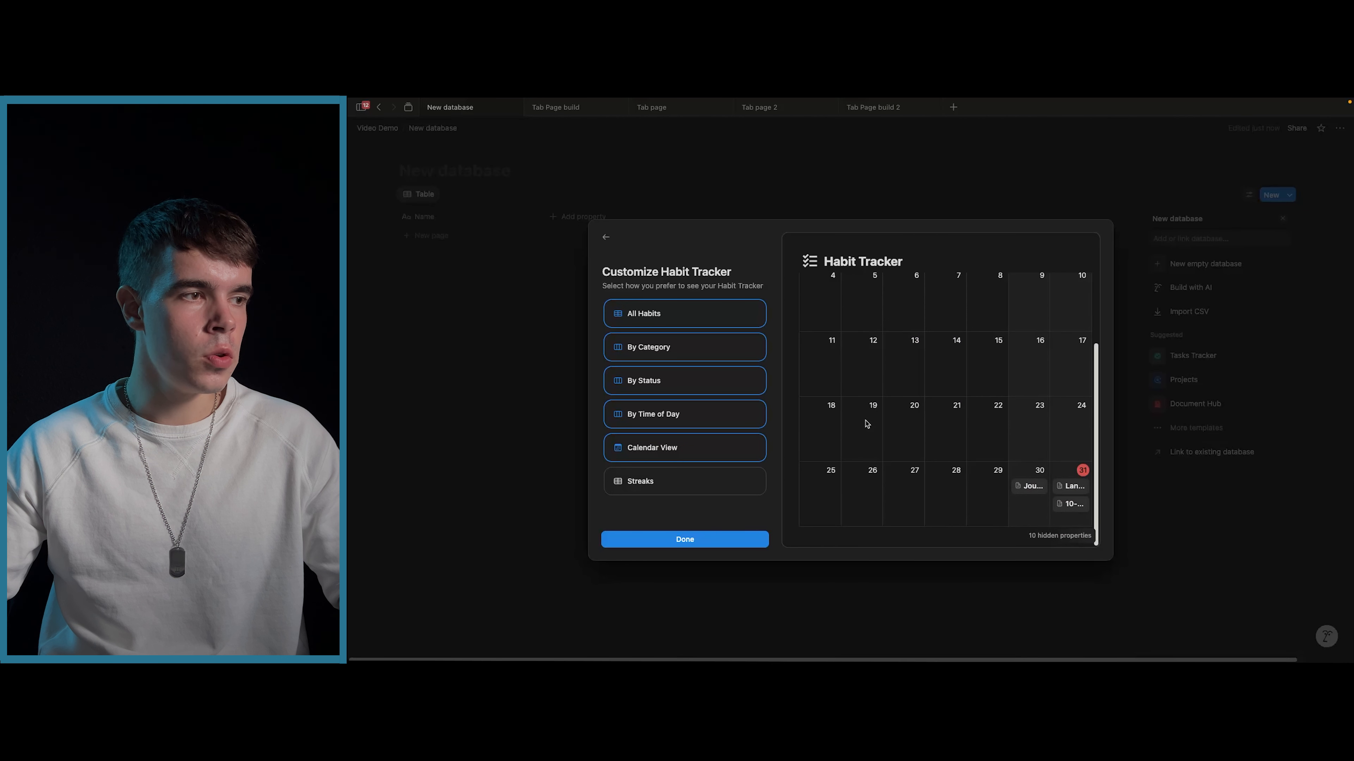
scroll(866, 424, up, 3)
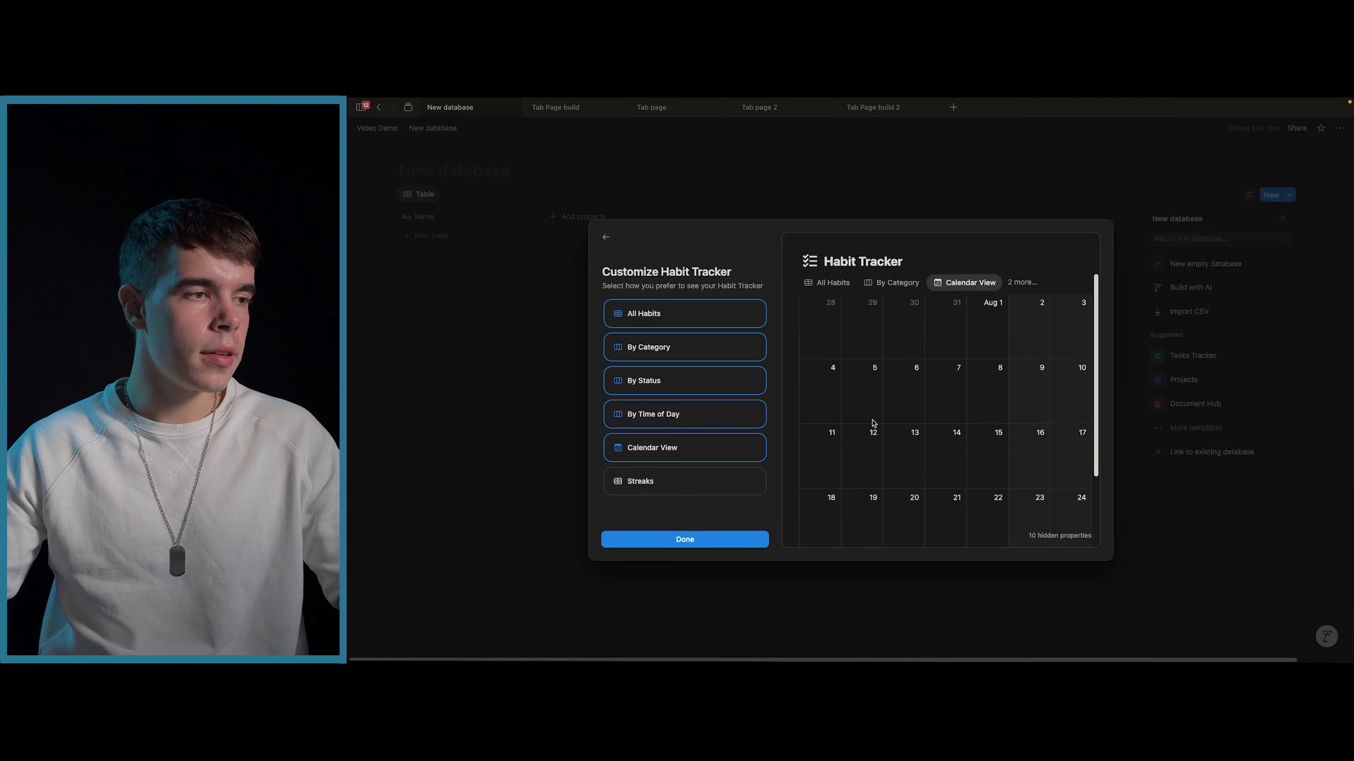
- Try the Streaks view in the Habit Tracker preview and turn it off again
click(637, 482)
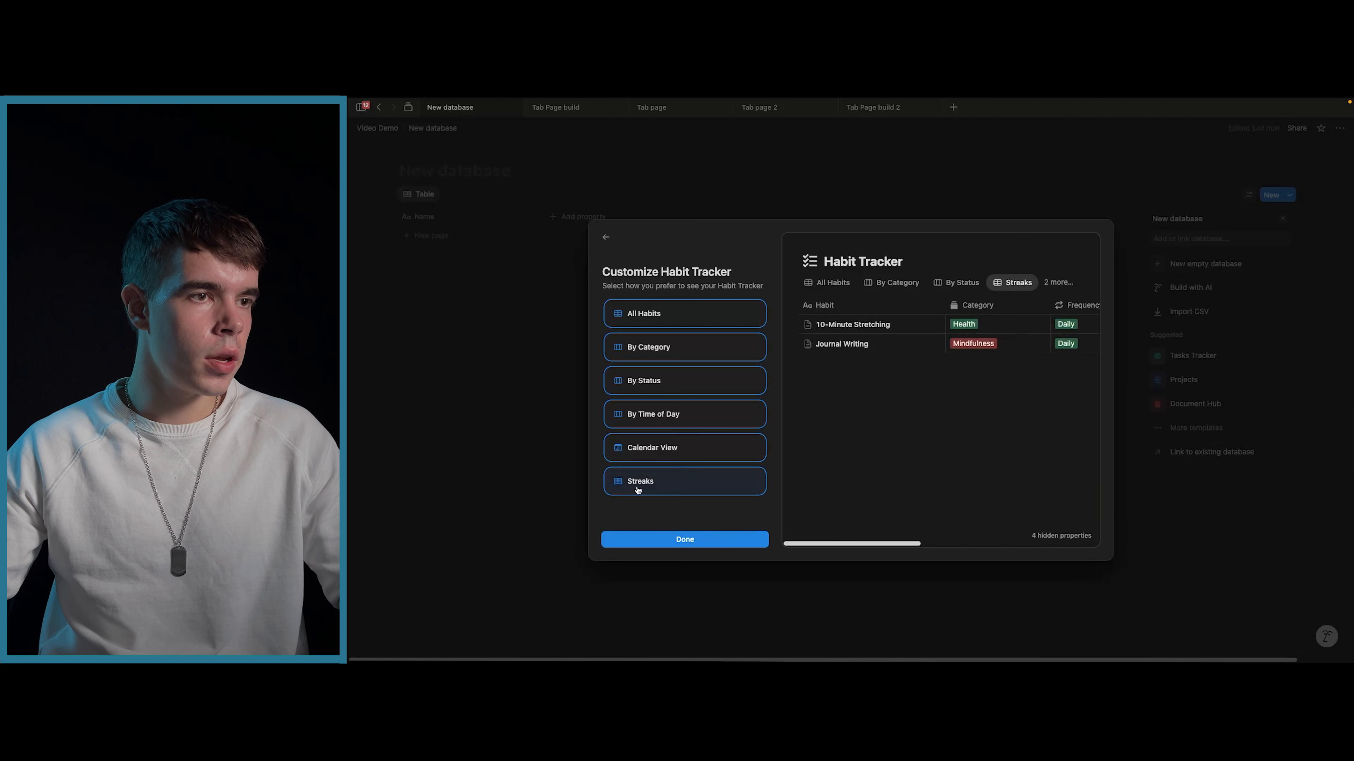
scroll(908, 396, right, 3)
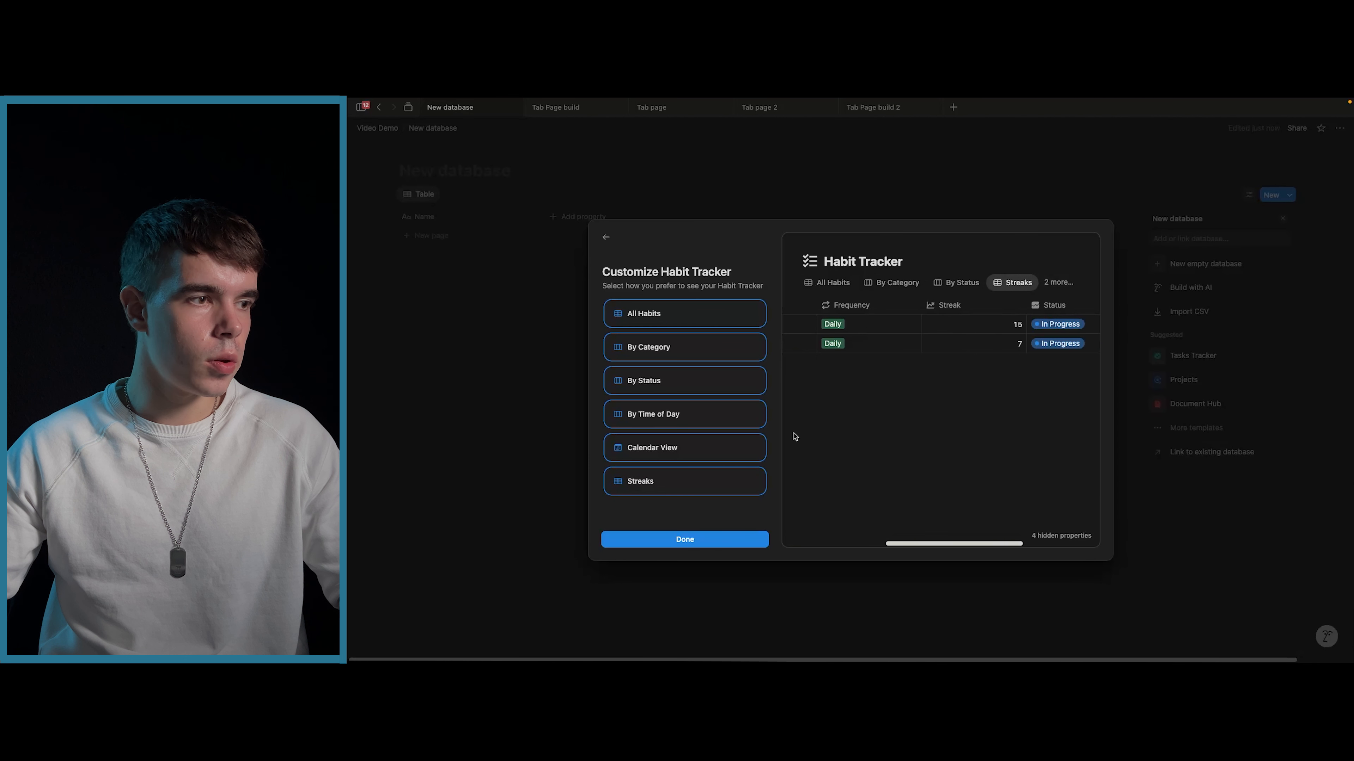
click(670, 485)
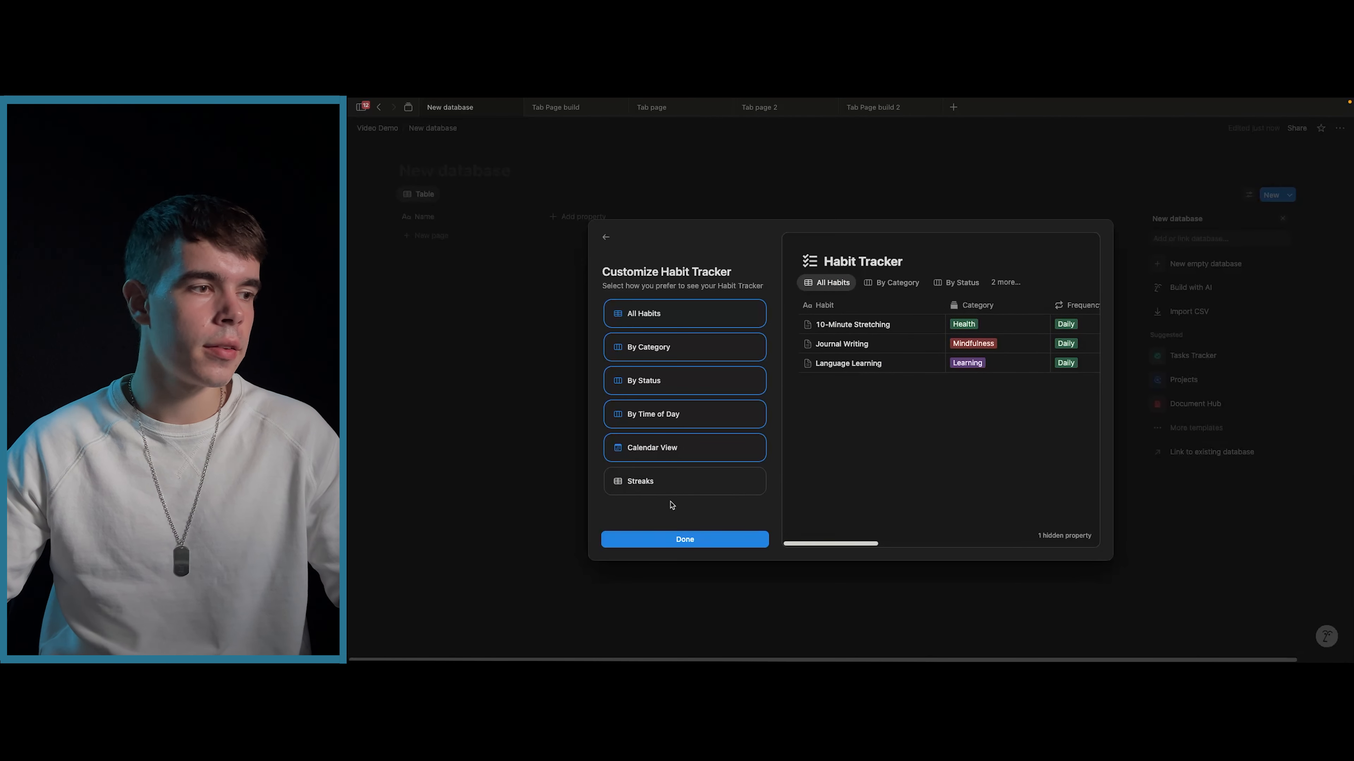
- Finish the AI-built Habit Tracker and look through its All Habits, By Category, By Status and By Time of Day views
click(685, 539)
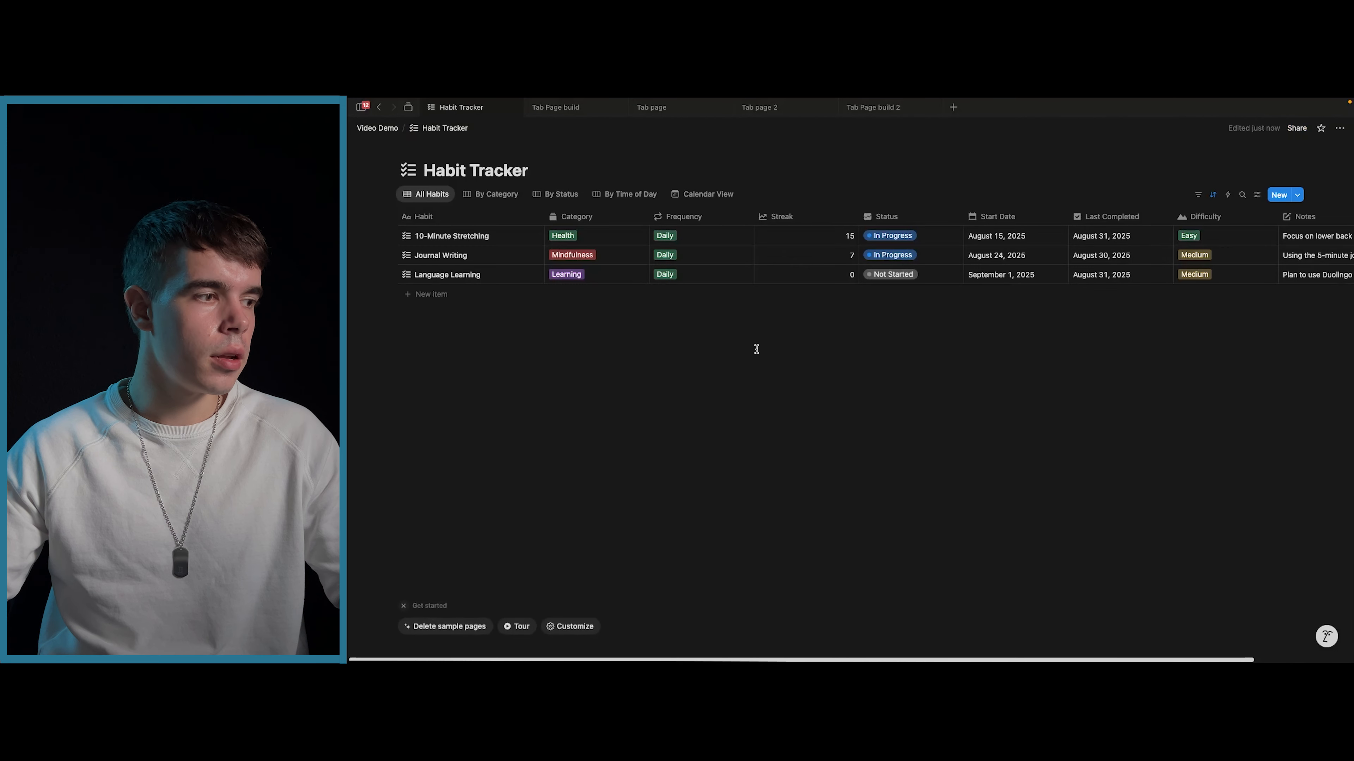
scroll(756, 349, right, 5)
scroll(757, 349, left, 5)
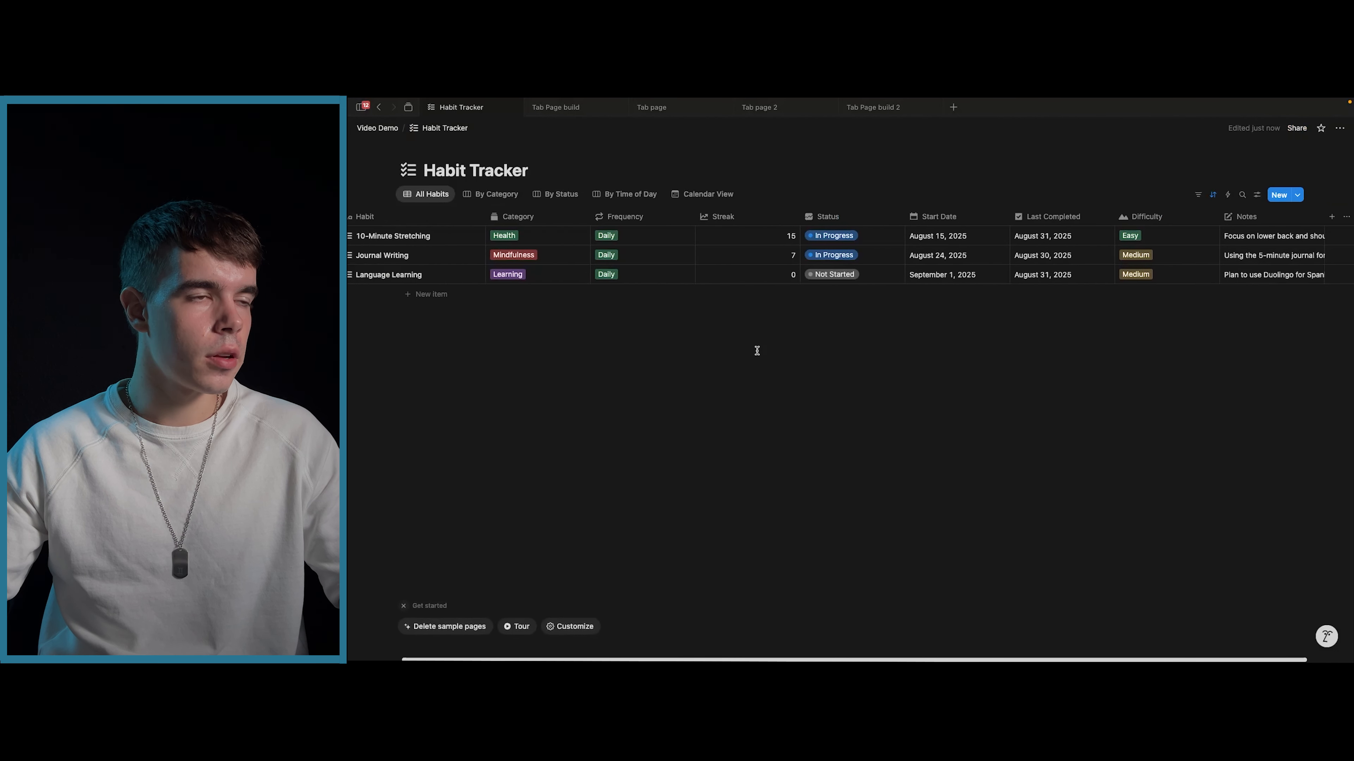
click(497, 201)
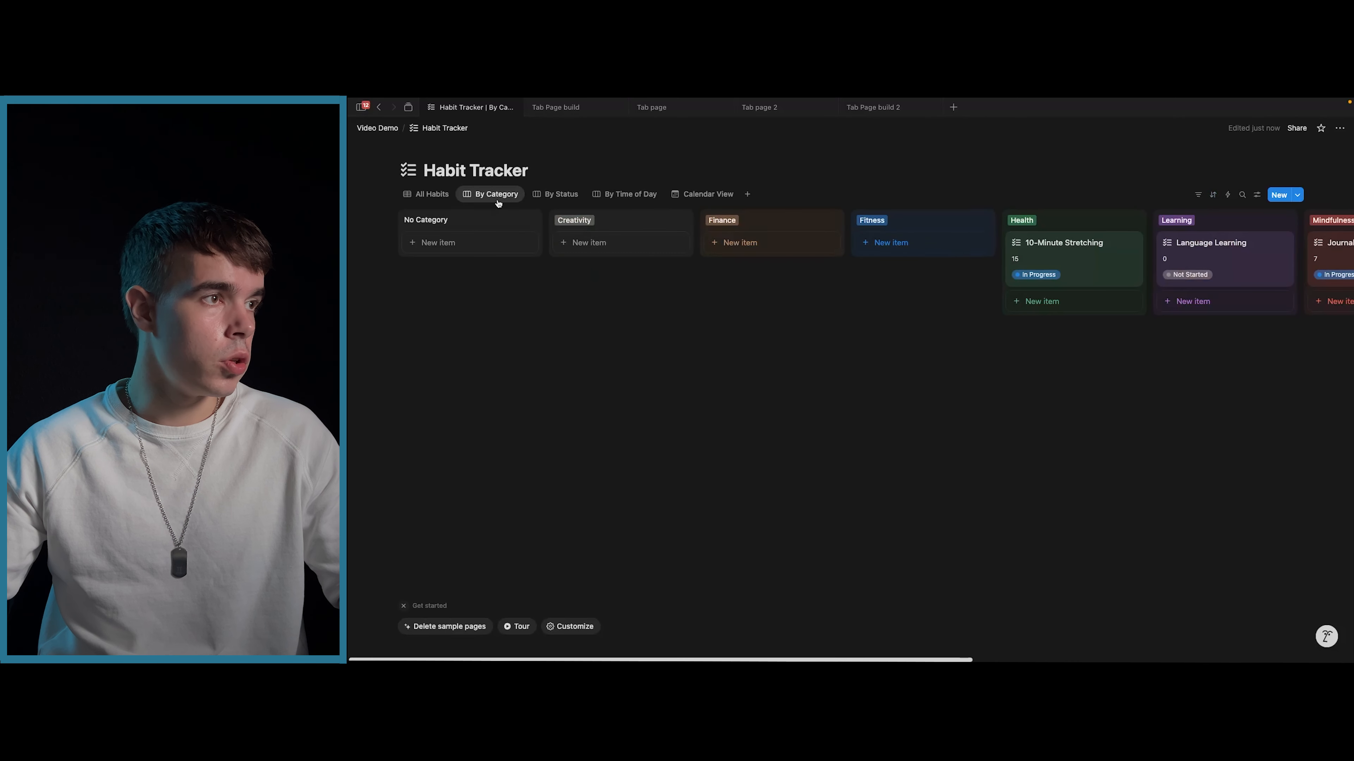
click(544, 200)
click(590, 198)
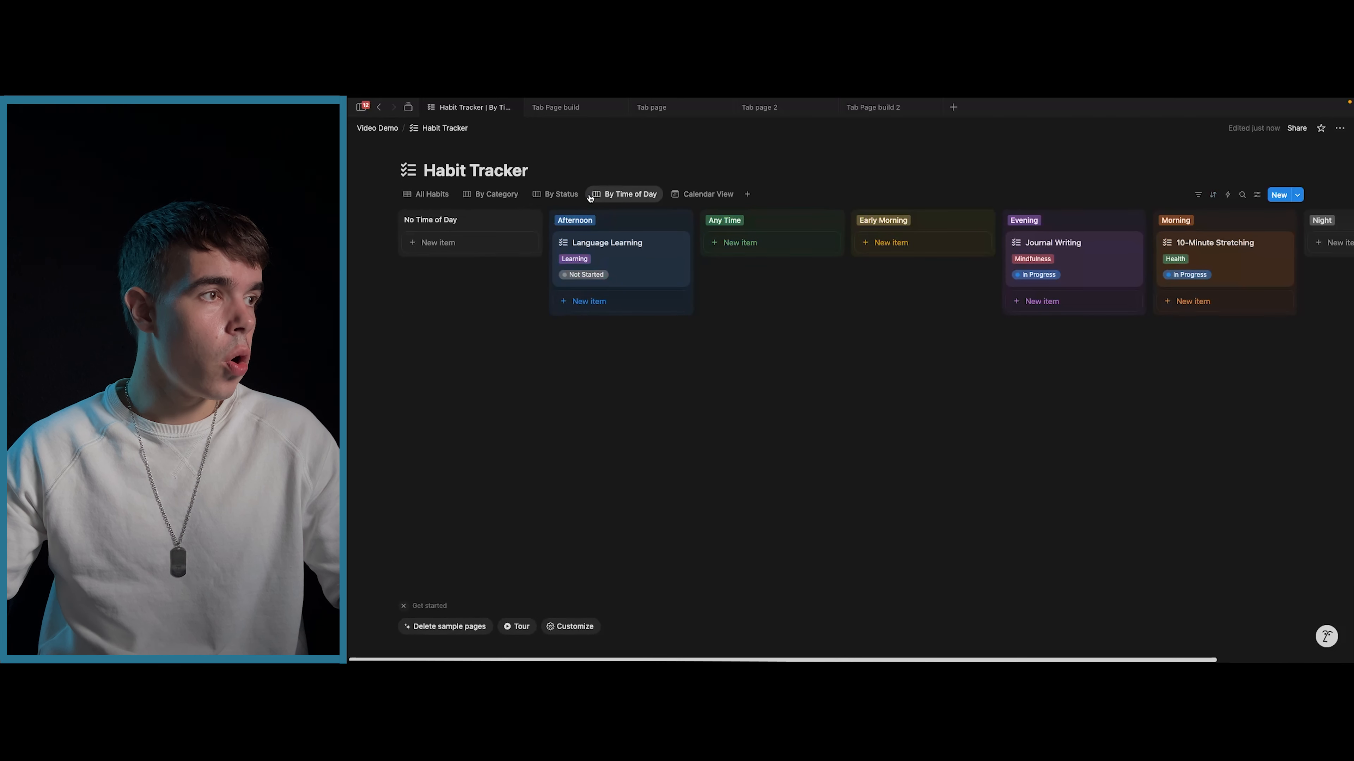
- Return to the All Habits view and dismiss the Get started suggestions in the Habit Tracker
click(432, 195)
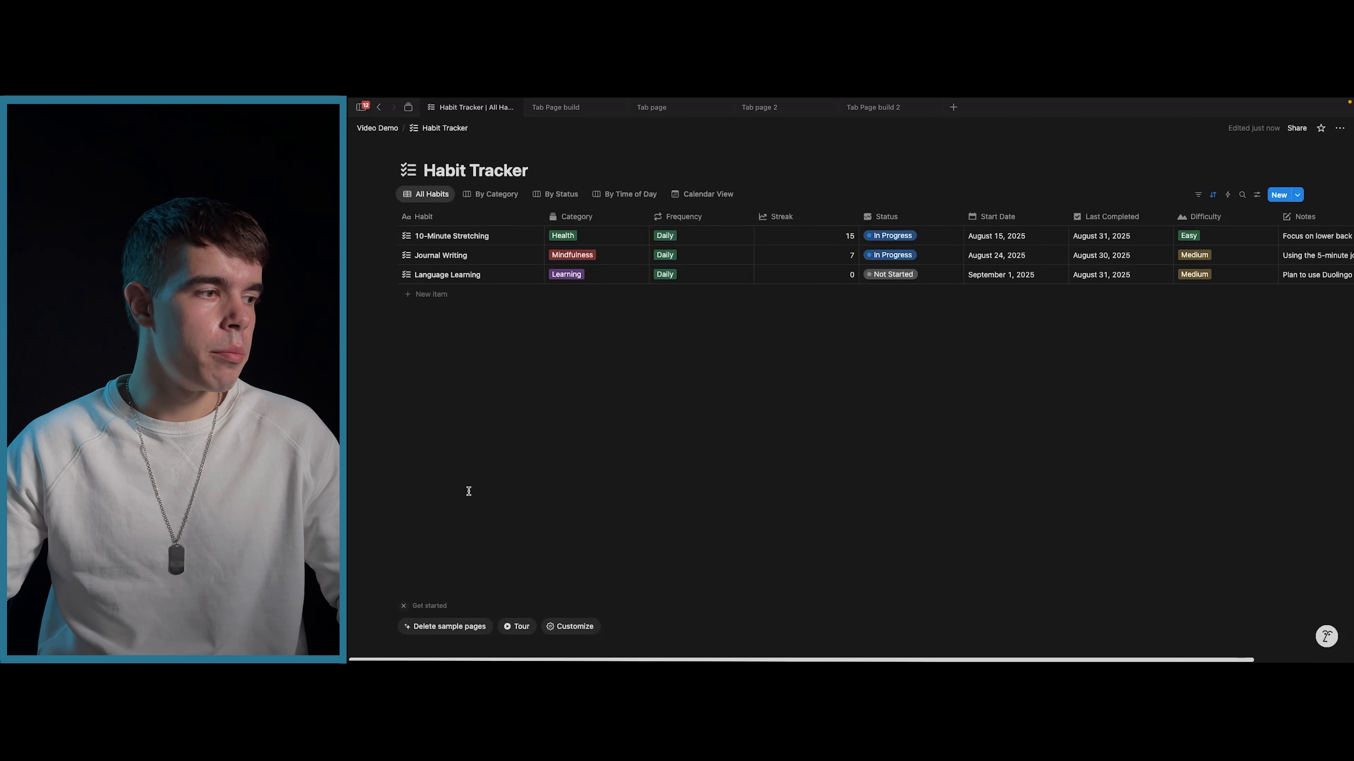
click(405, 606)
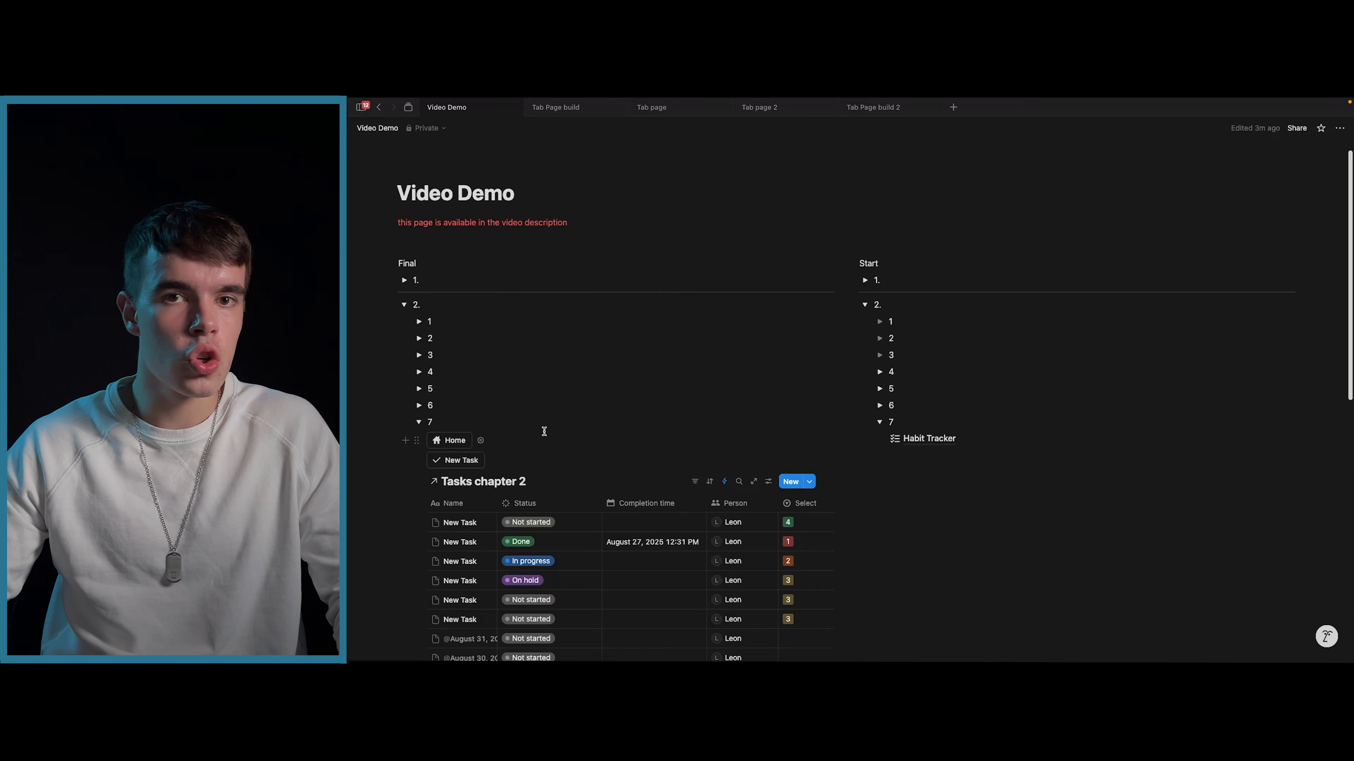
- Examine the triggers and action of the Tasks chapter 2 automation "If the status is done set the completed time to now" on the Video Demo page
scroll(544, 431, down, 3)
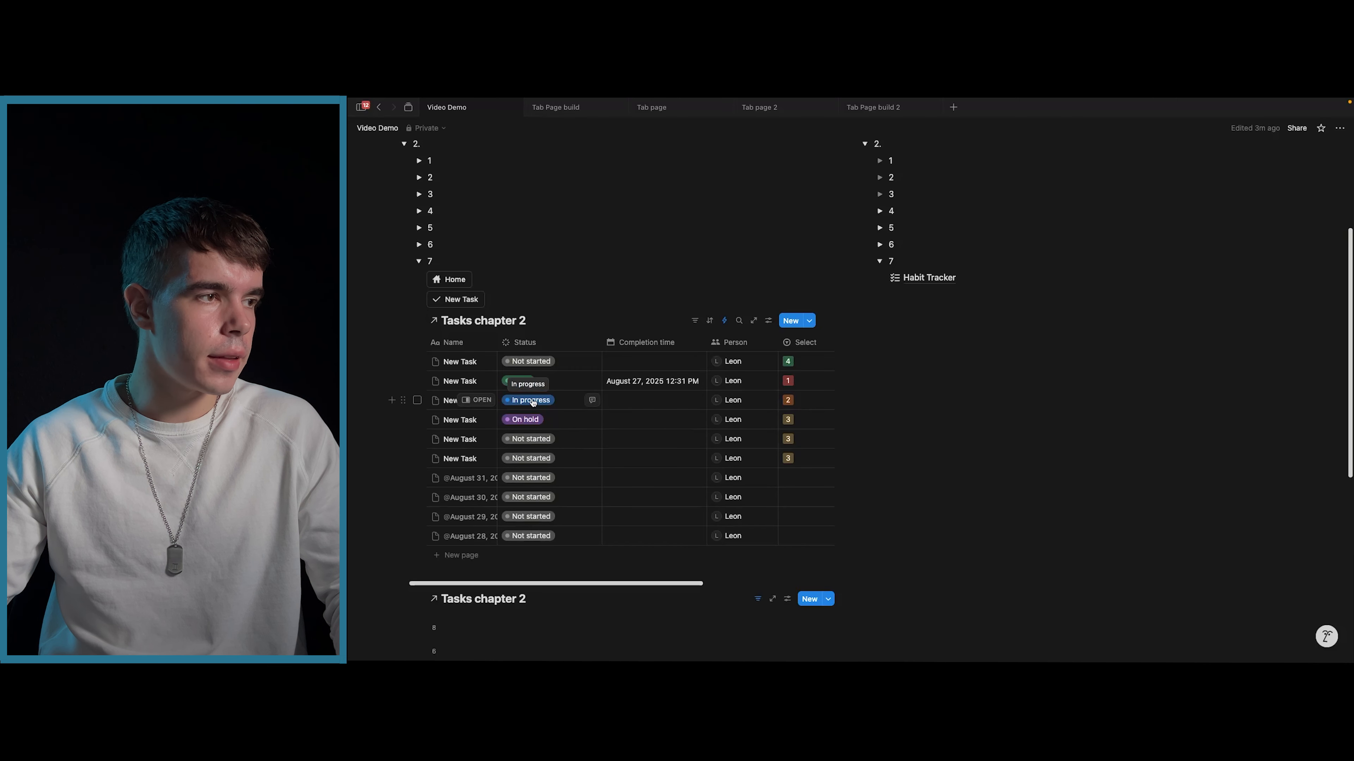
click(623, 401)
click(589, 448)
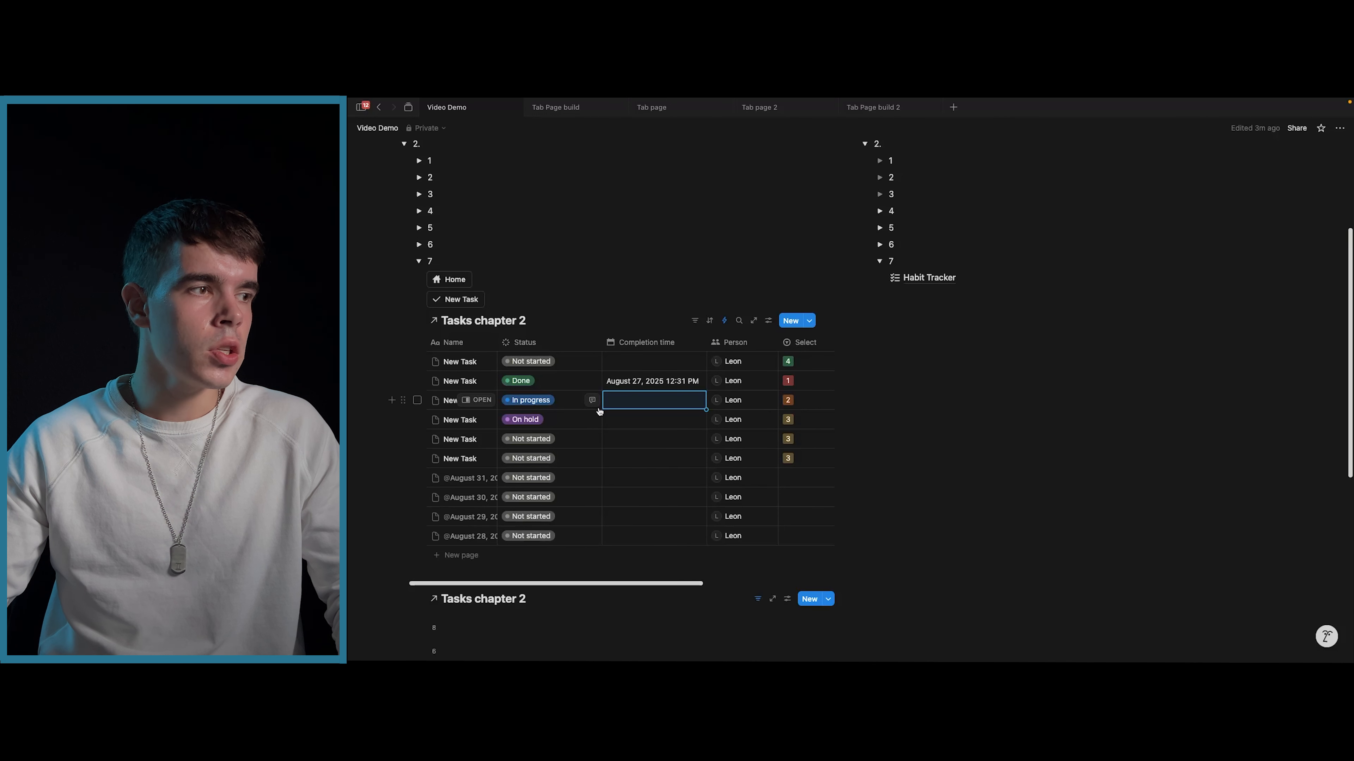
click(726, 321)
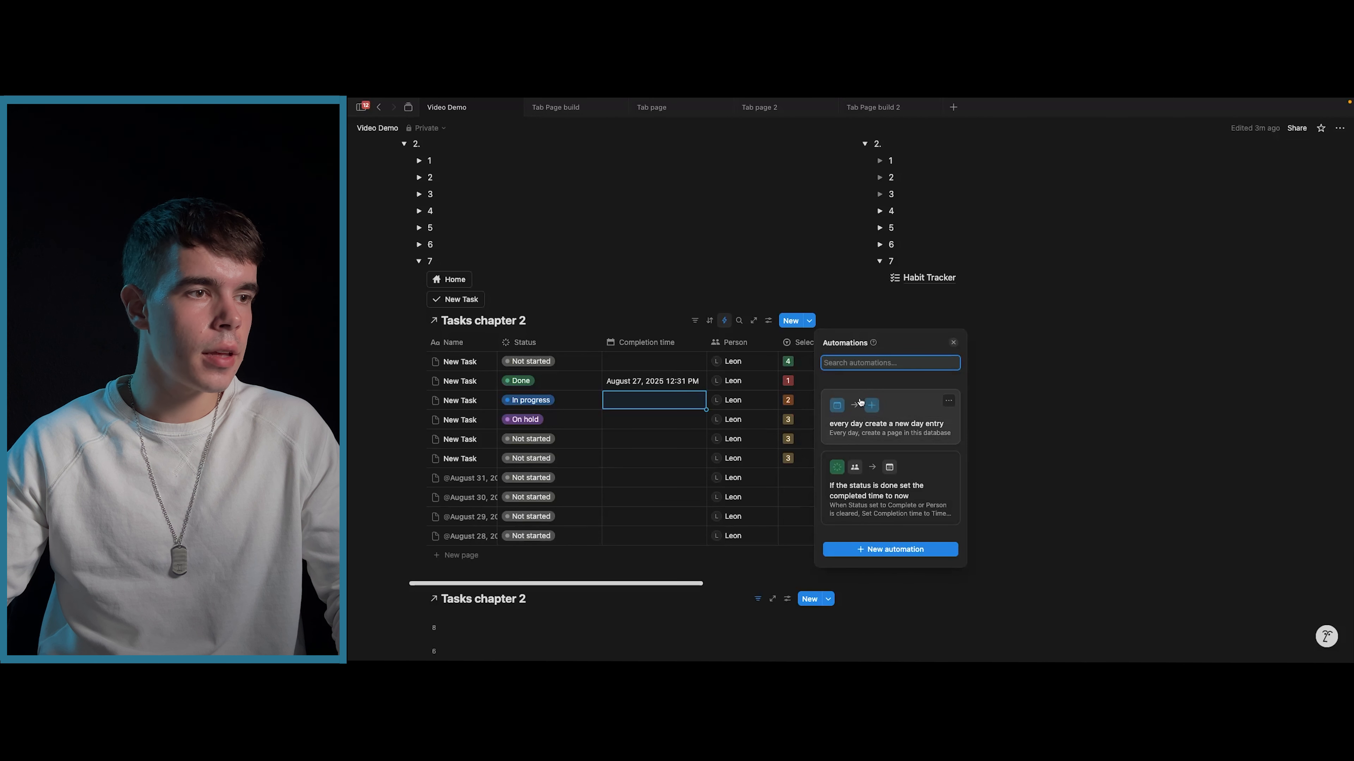
click(859, 495)
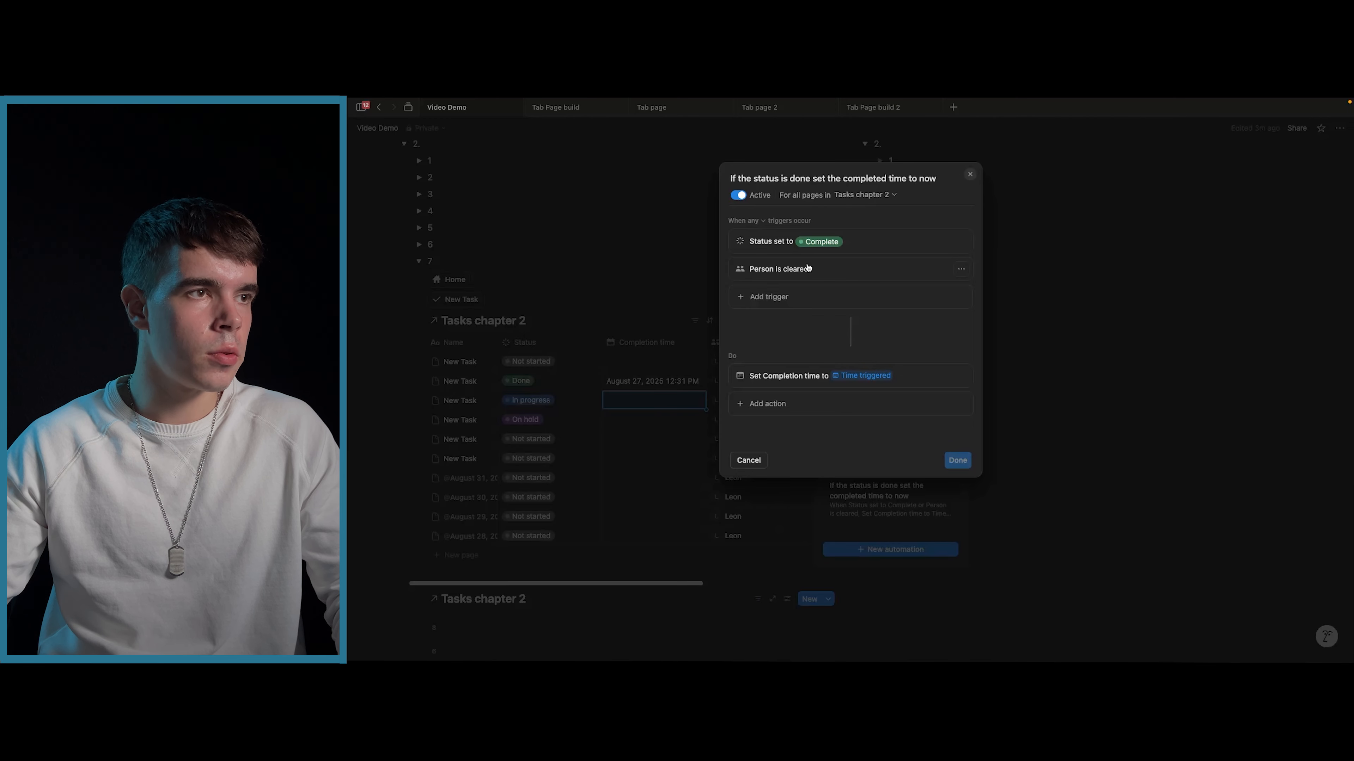
click(966, 177)
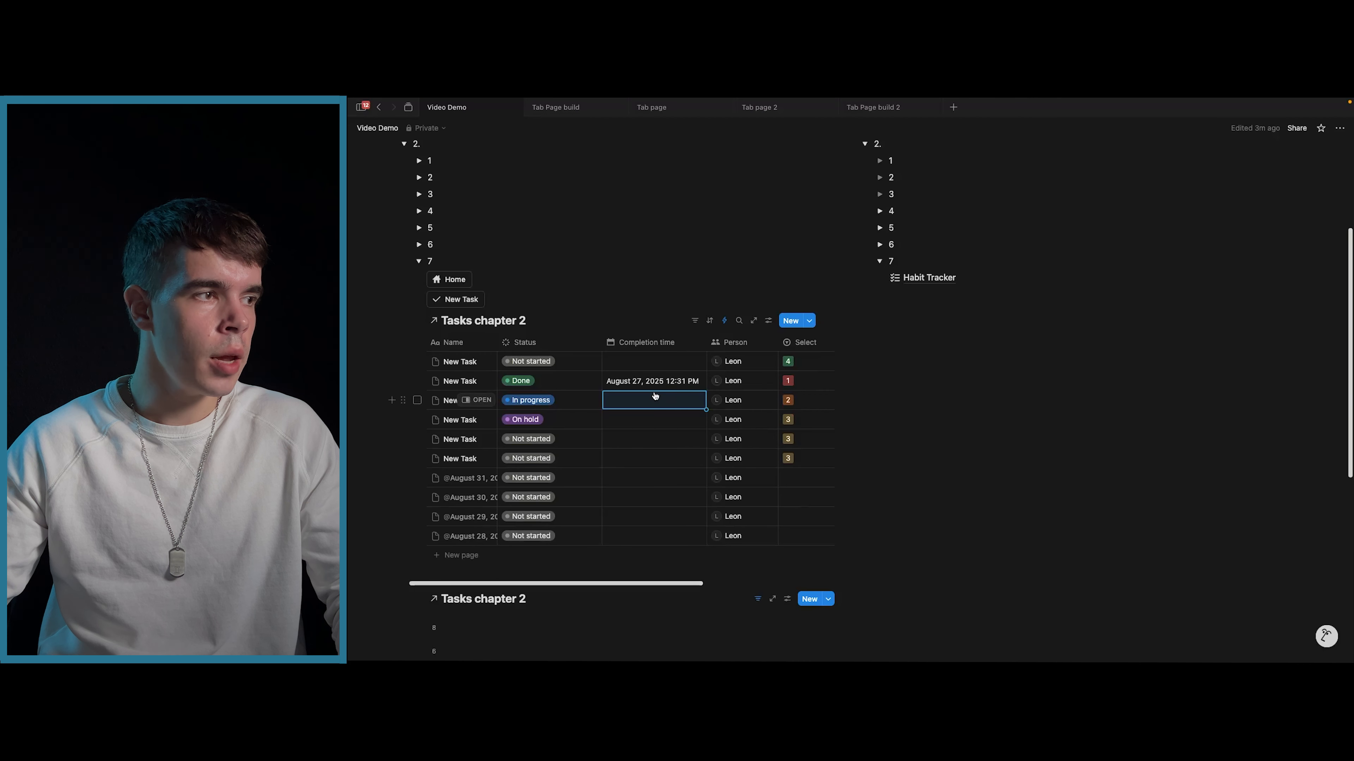
- Test the completion-time automation by setting the In progress task's status to Done, then undo the status change
click(539, 401)
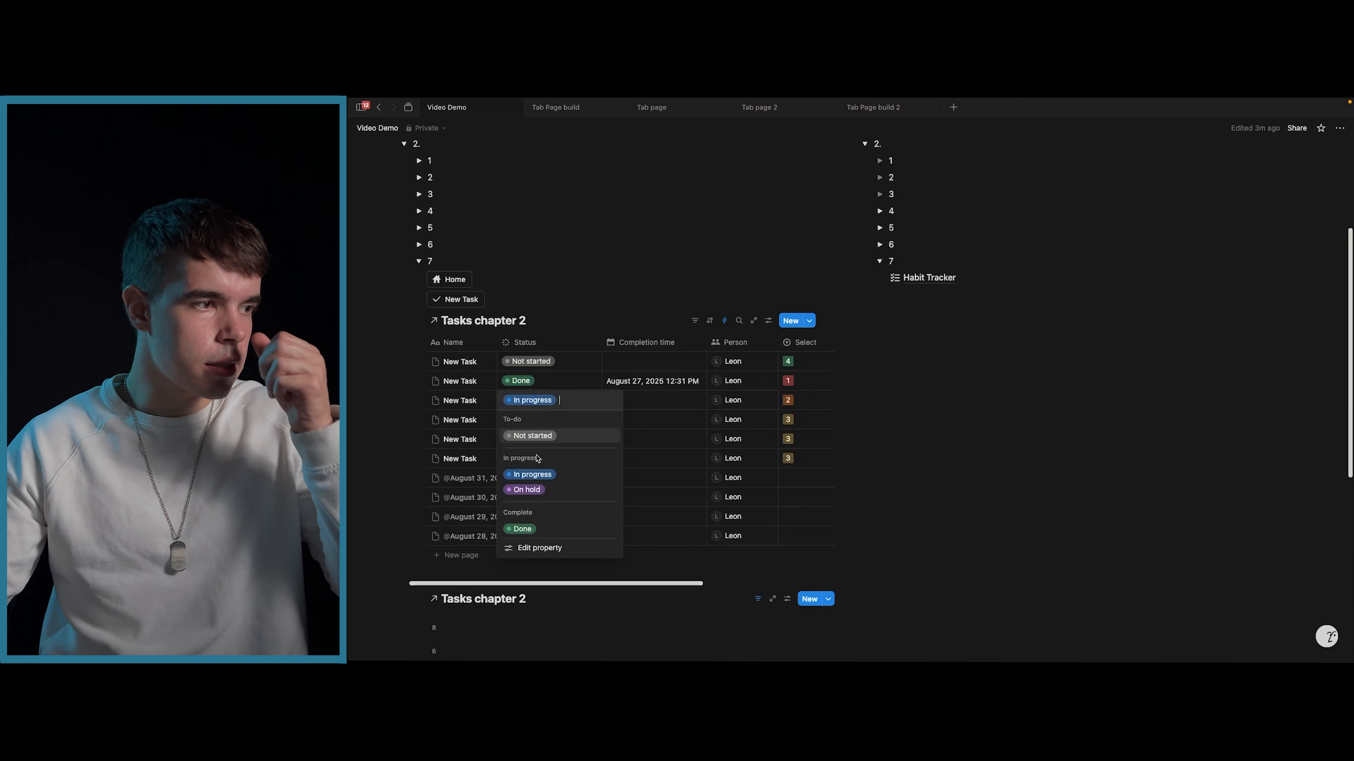
click(536, 530)
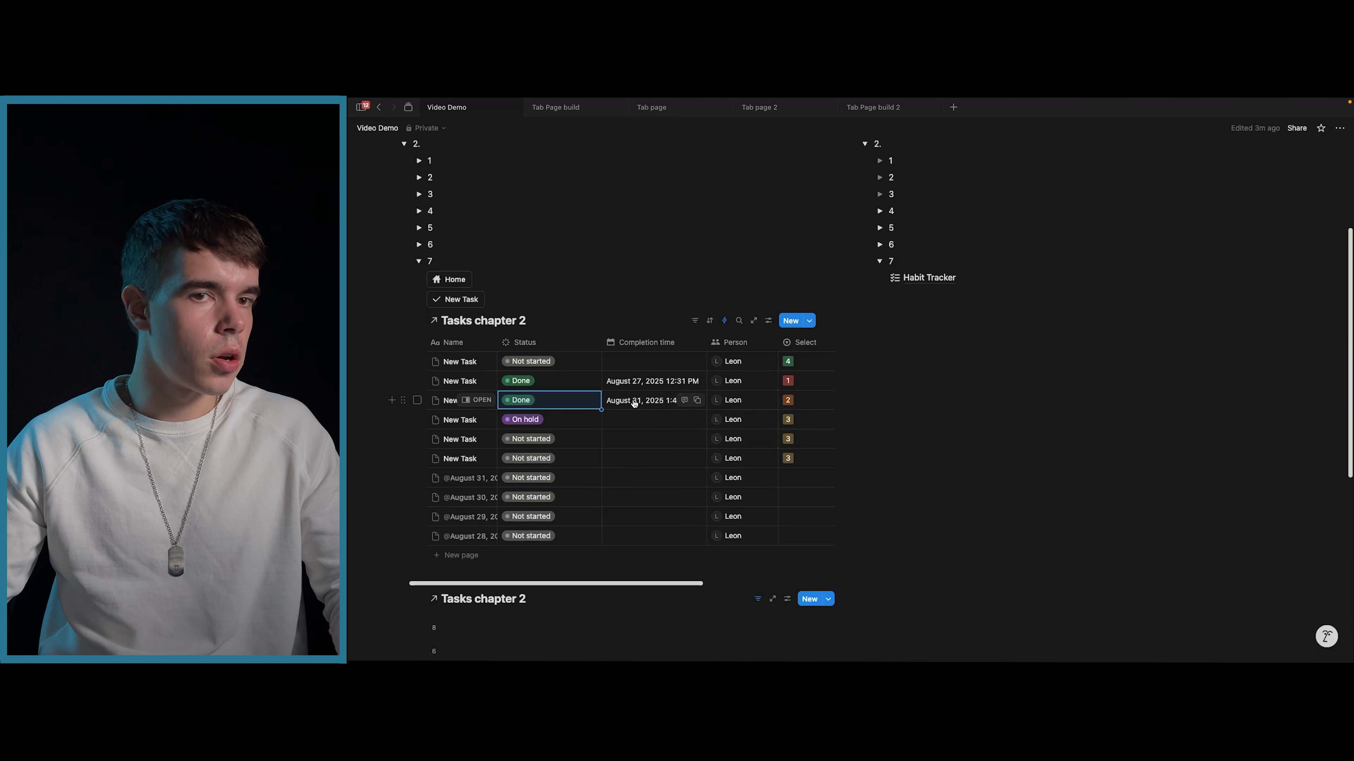
key(ctrl+z)
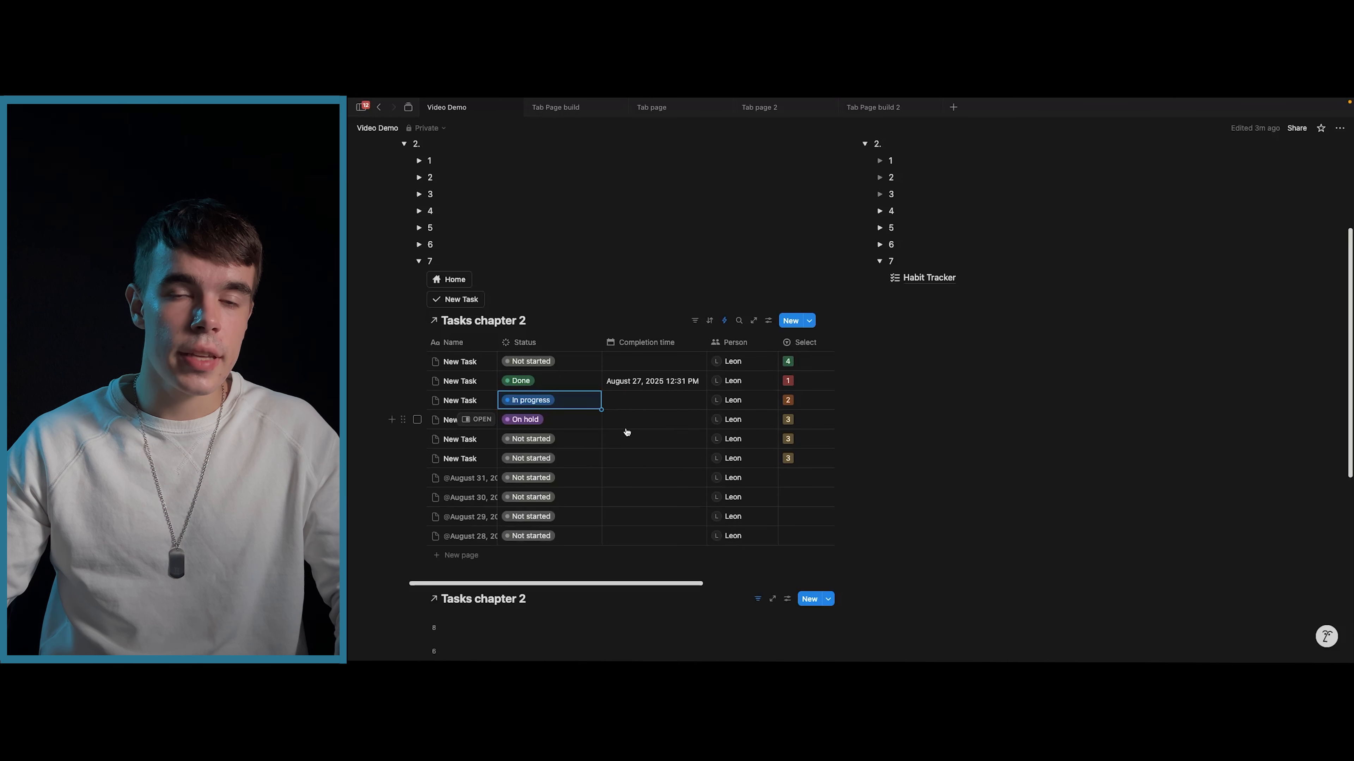
click(724, 321)
click(664, 418)
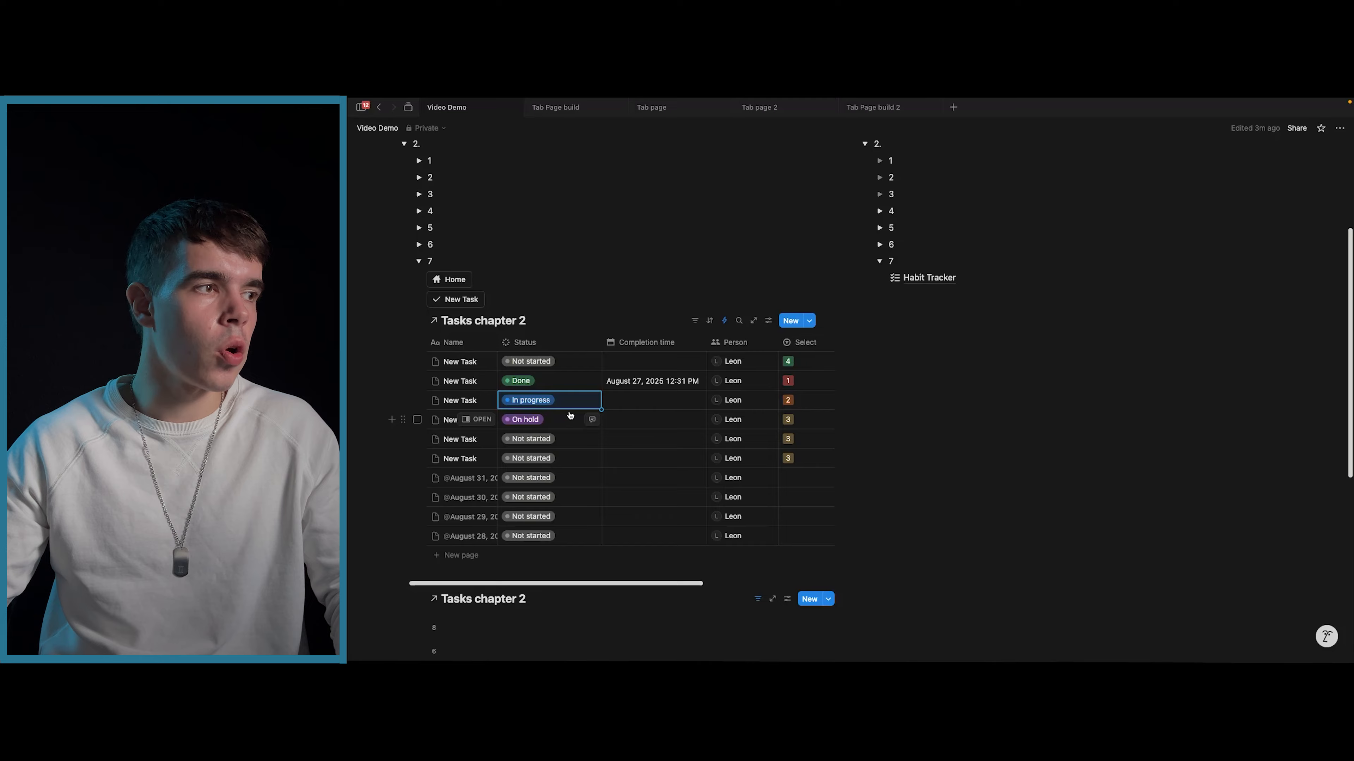
scroll(594, 410, down, 2)
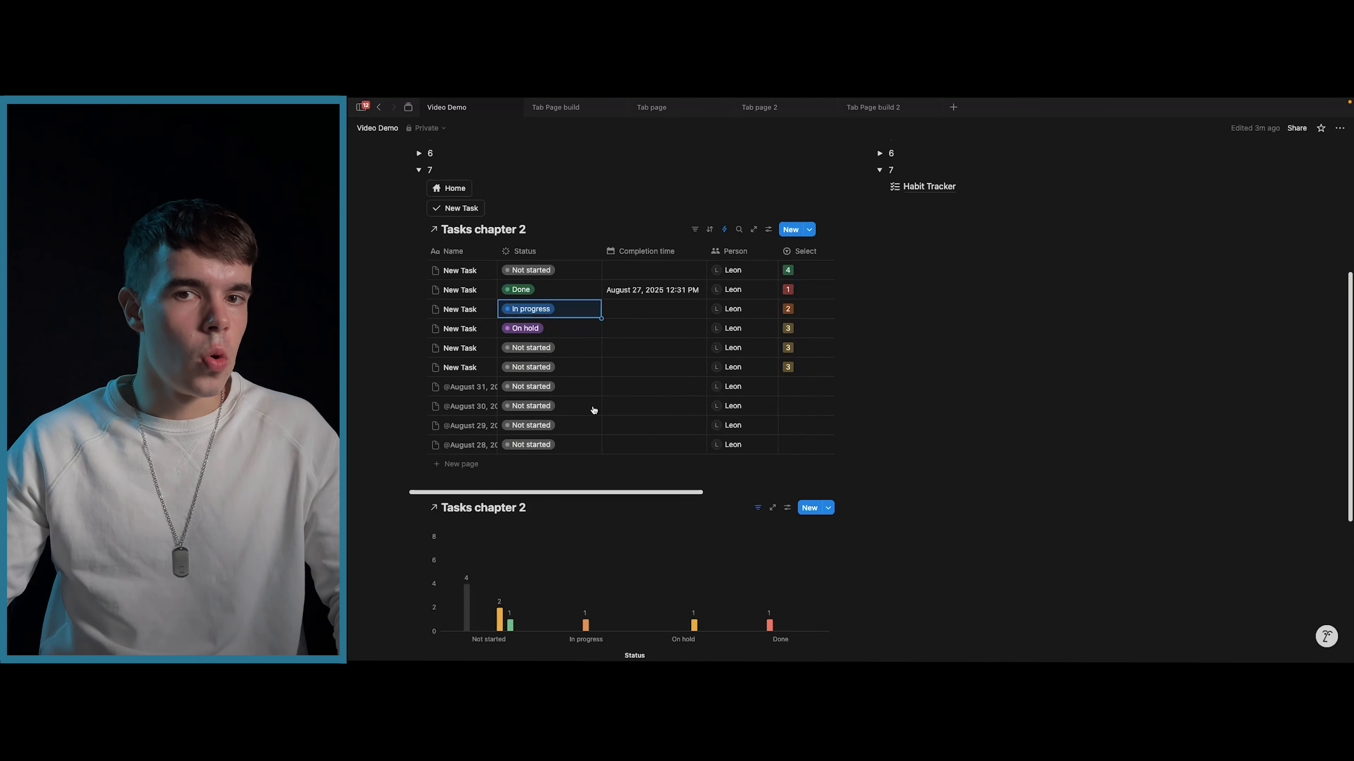
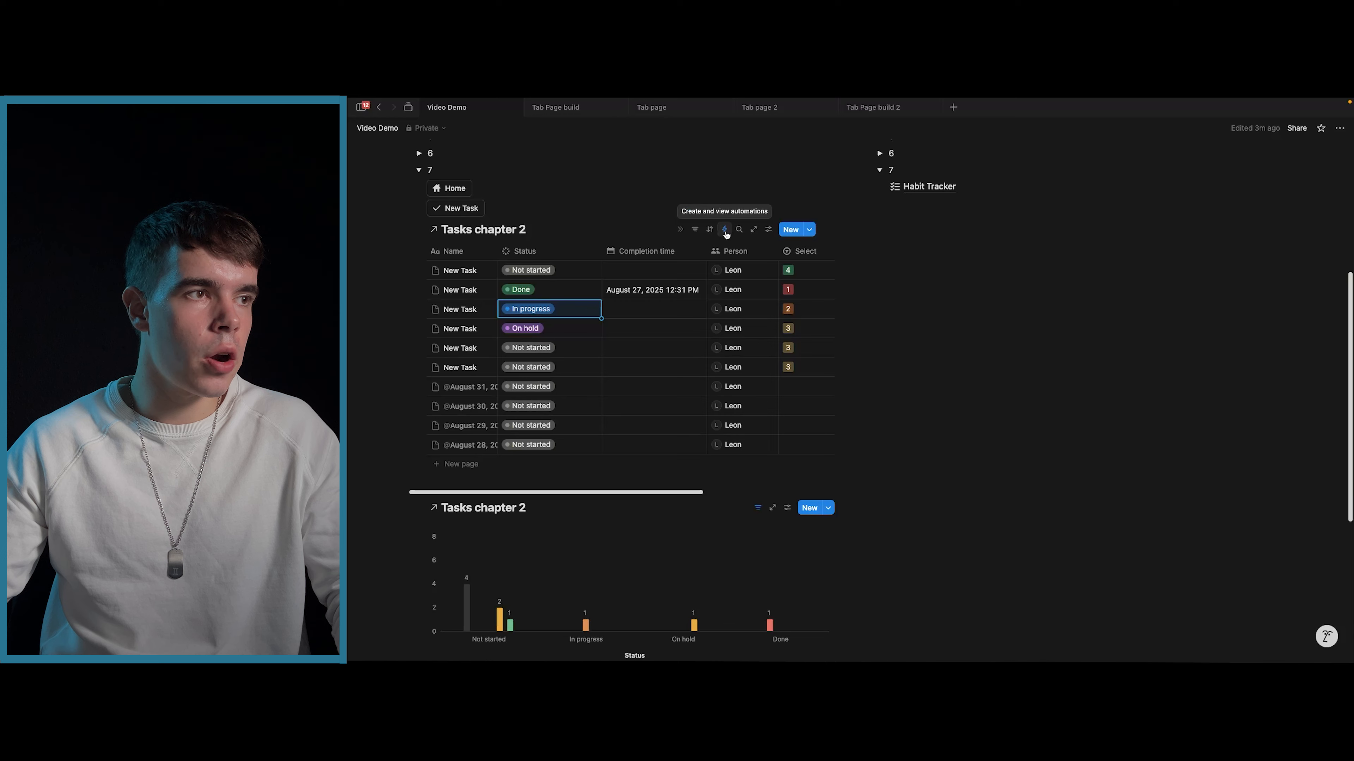
mouse_move(526, 555)
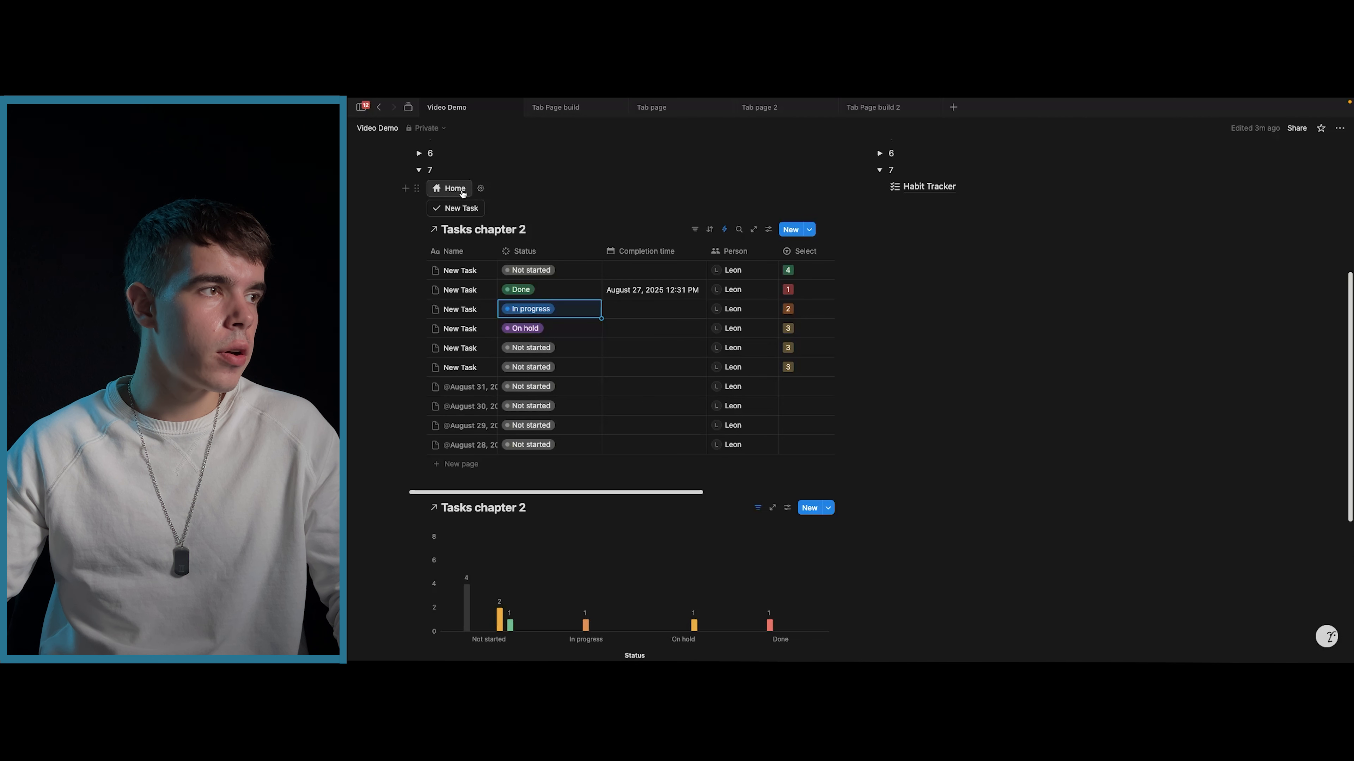
- Review the Home button's configured action, then use the button to open the Home page and return to Video Demo
click(480, 188)
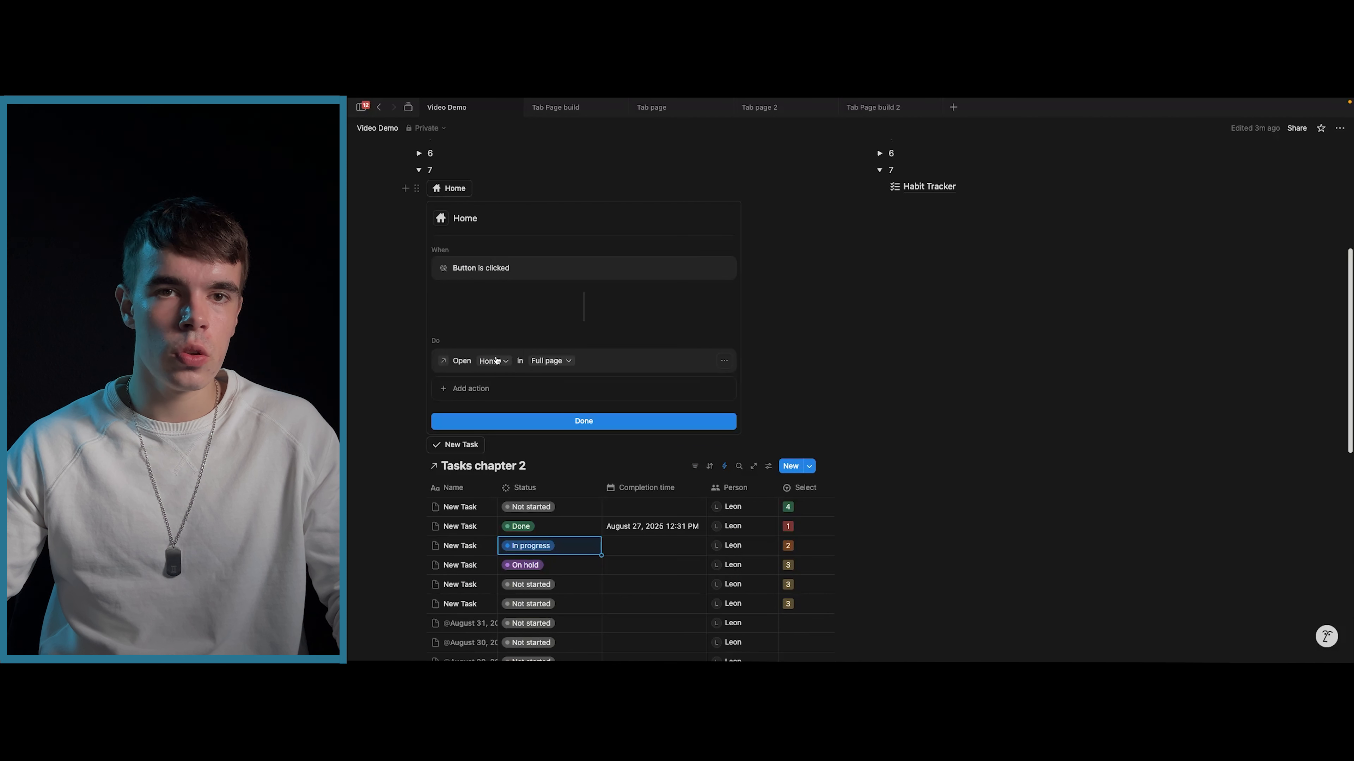
click(554, 420)
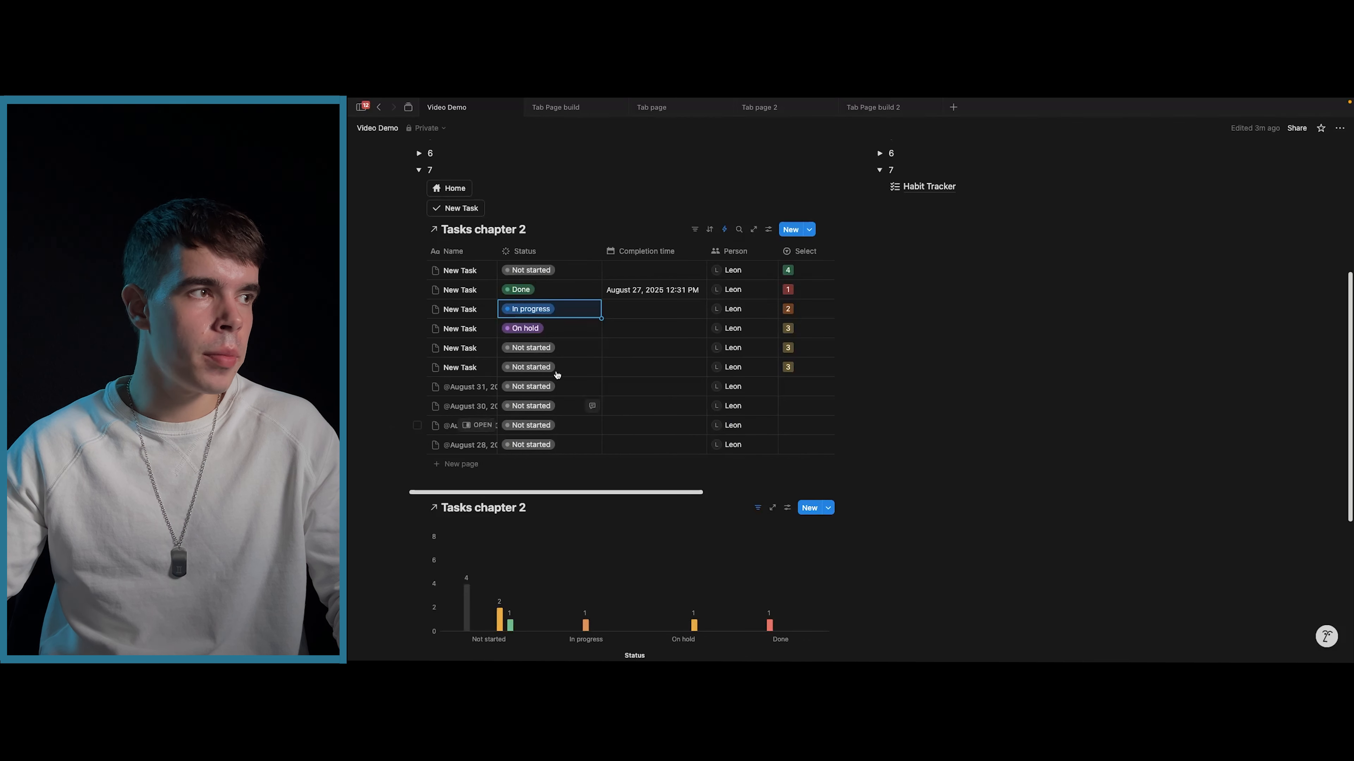
scroll(527, 234, up, 1)
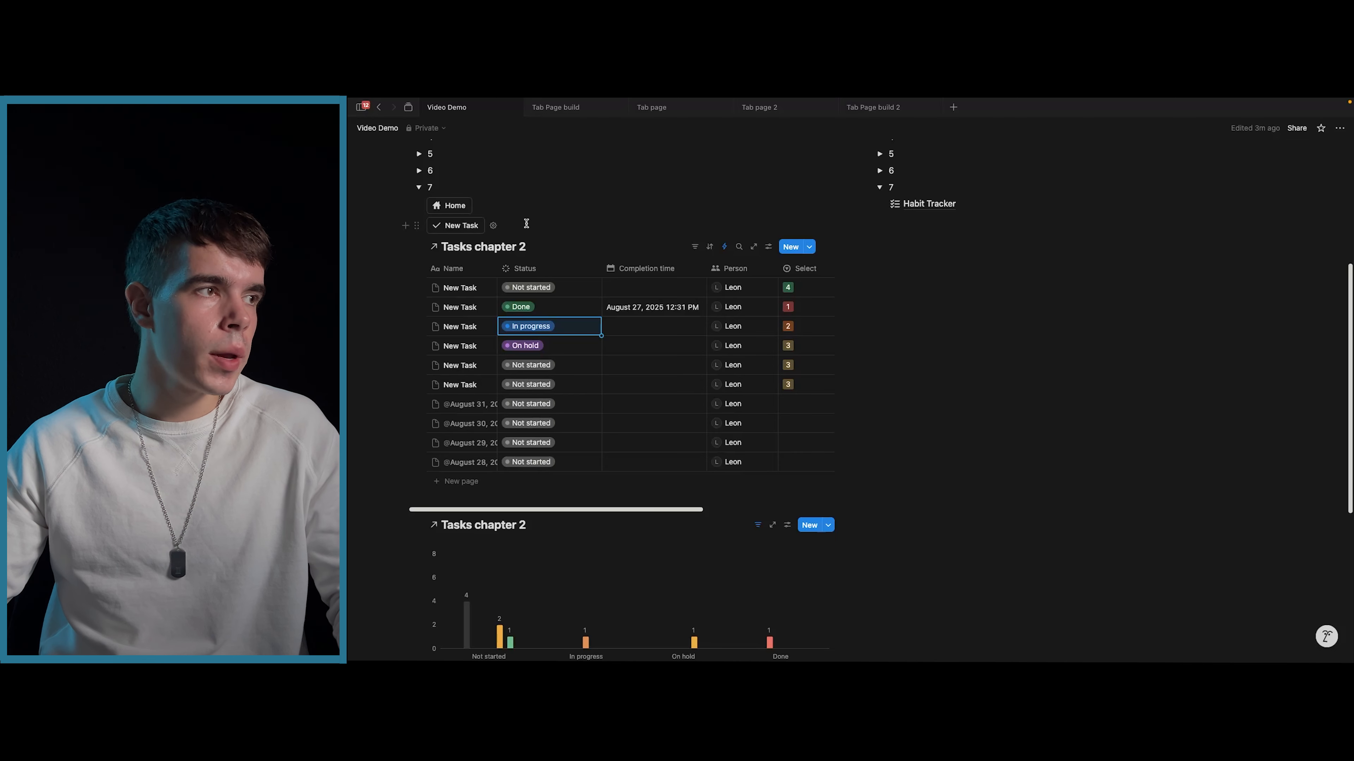
click(449, 207)
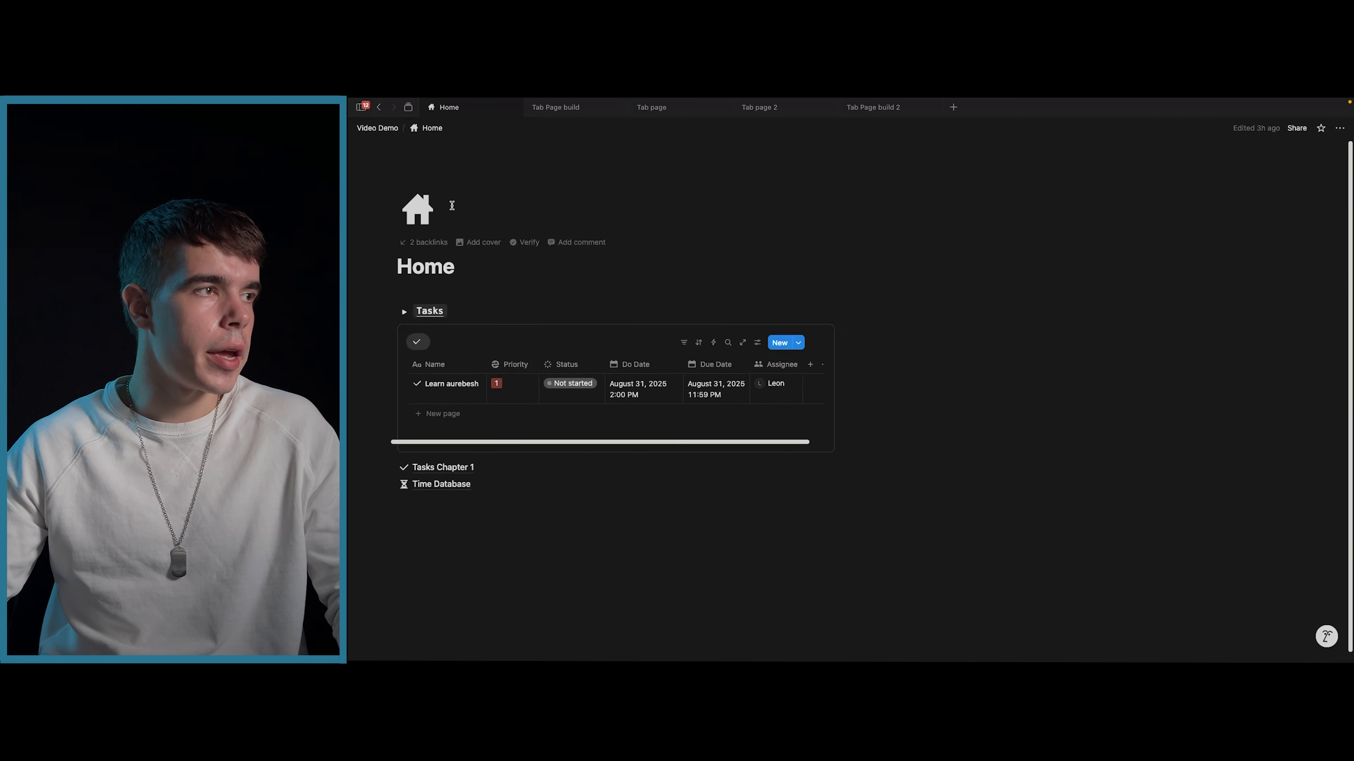
click(379, 130)
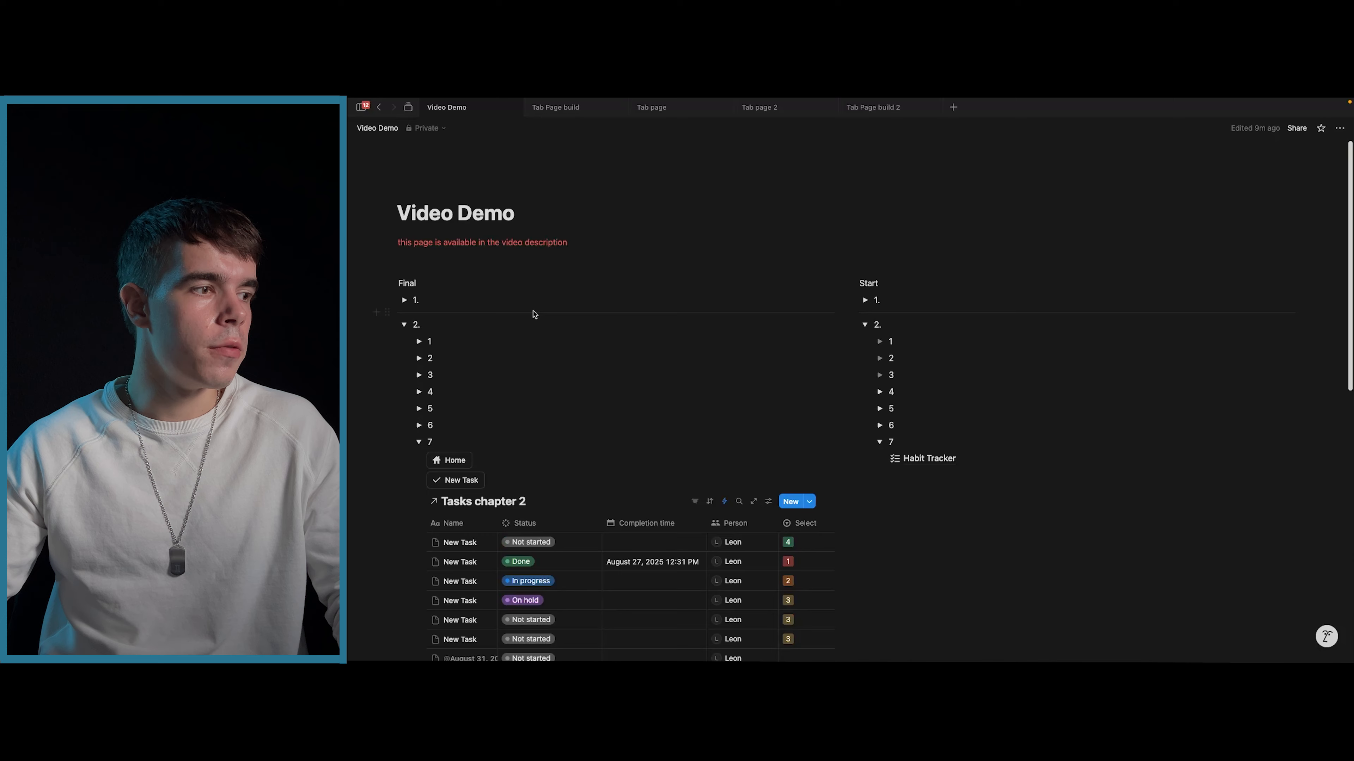
- Examine the schedule and add-page action of the "every day create a new day entry" automation in Tasks chapter 2
scroll(534, 314, down, 5)
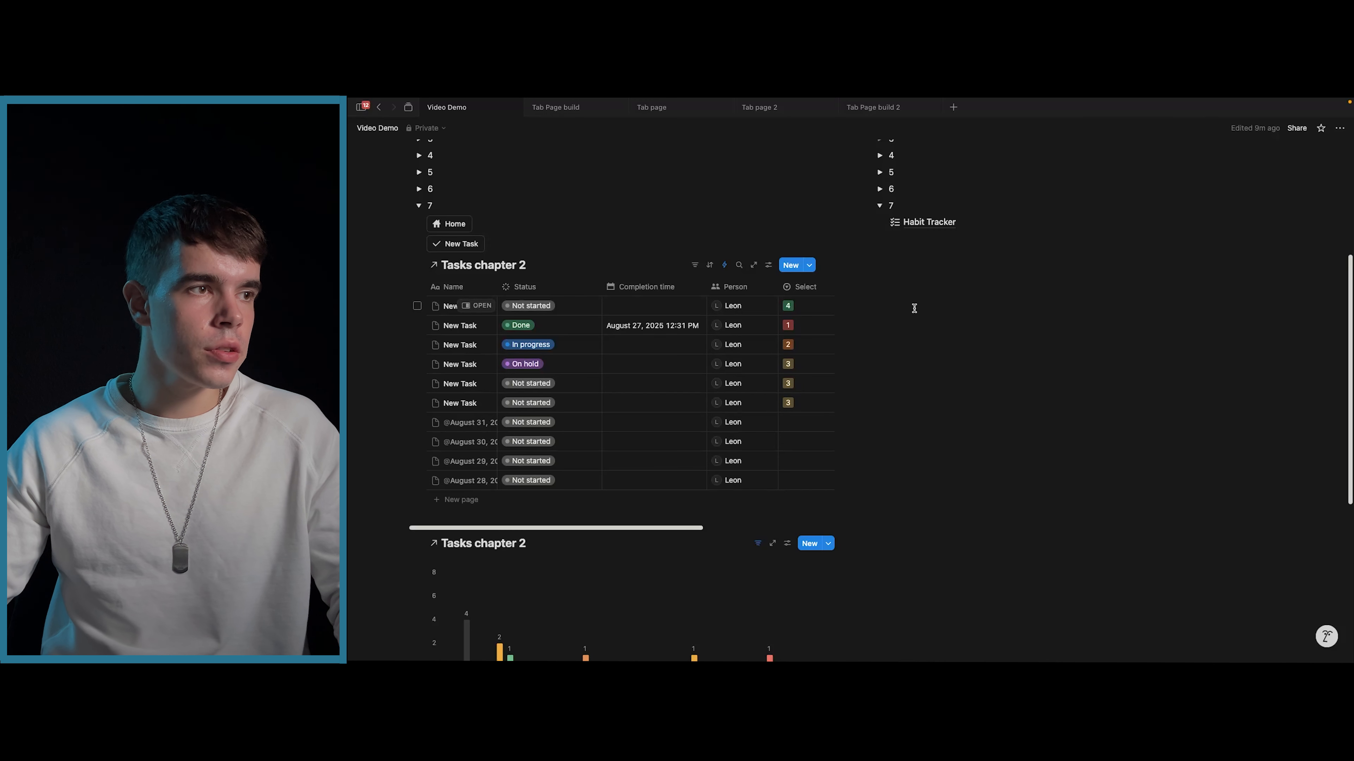
click(725, 265)
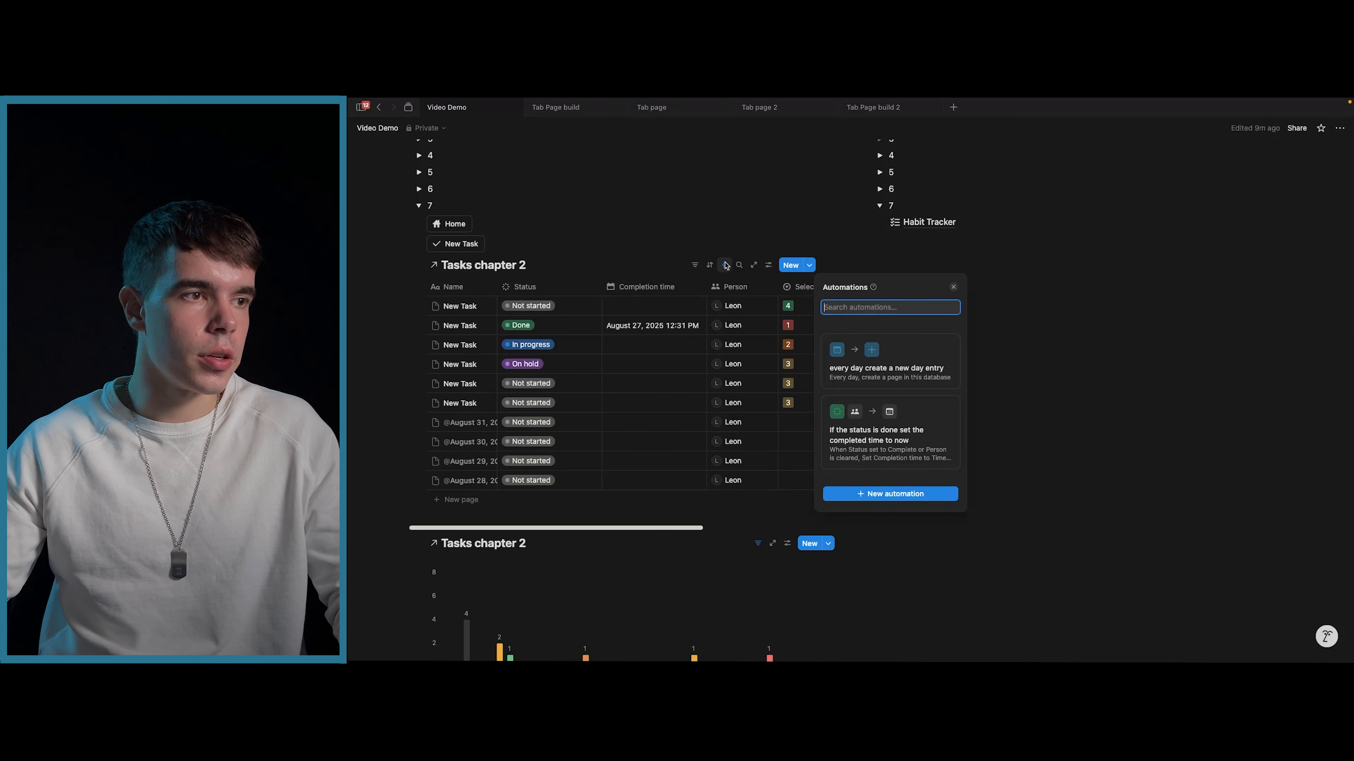
click(872, 368)
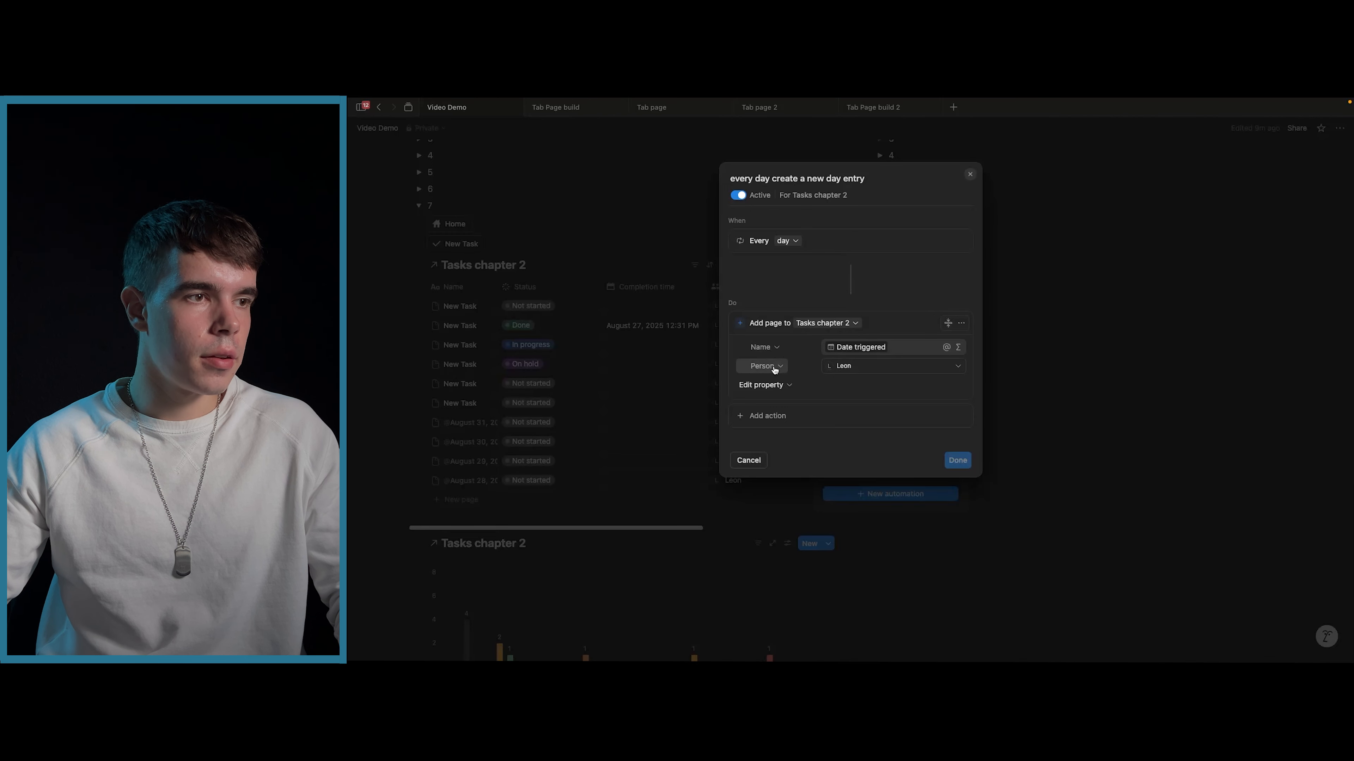
click(970, 174)
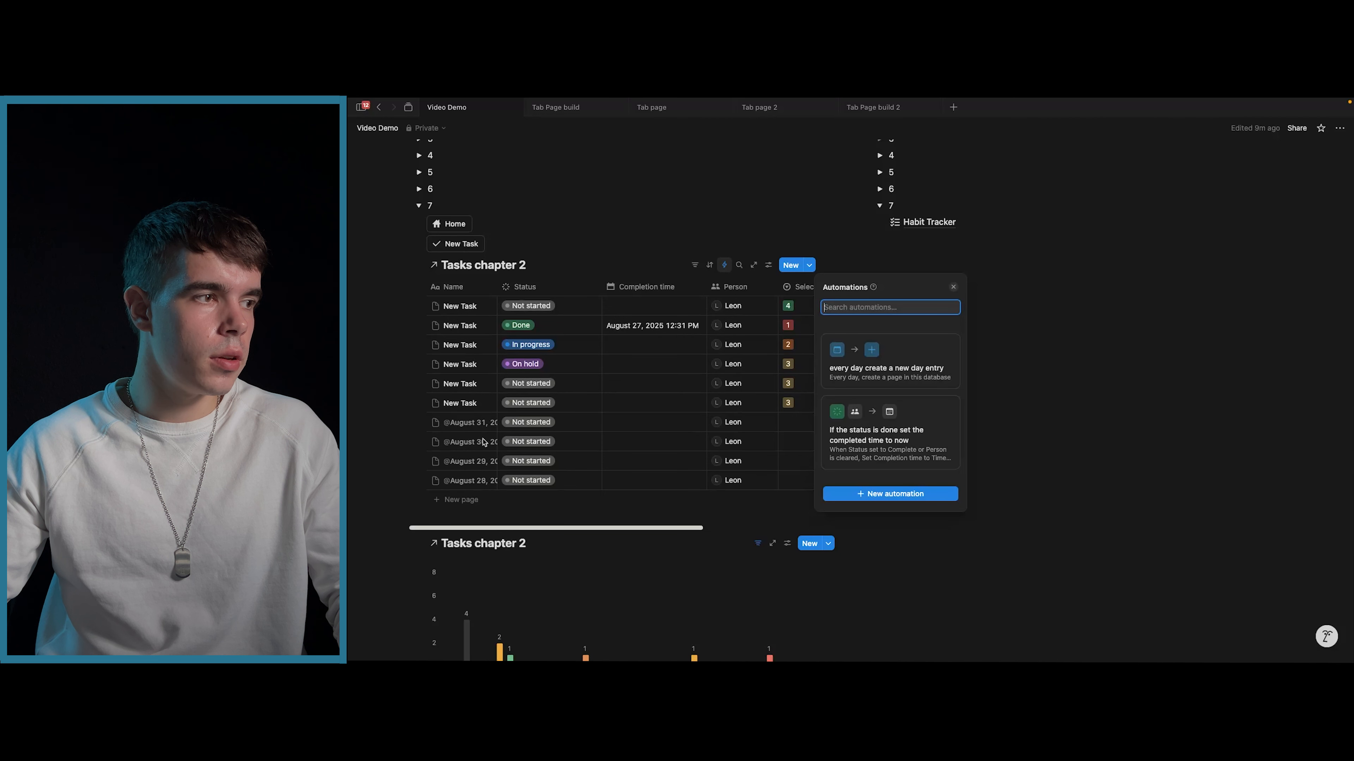
click(855, 370)
click(969, 177)
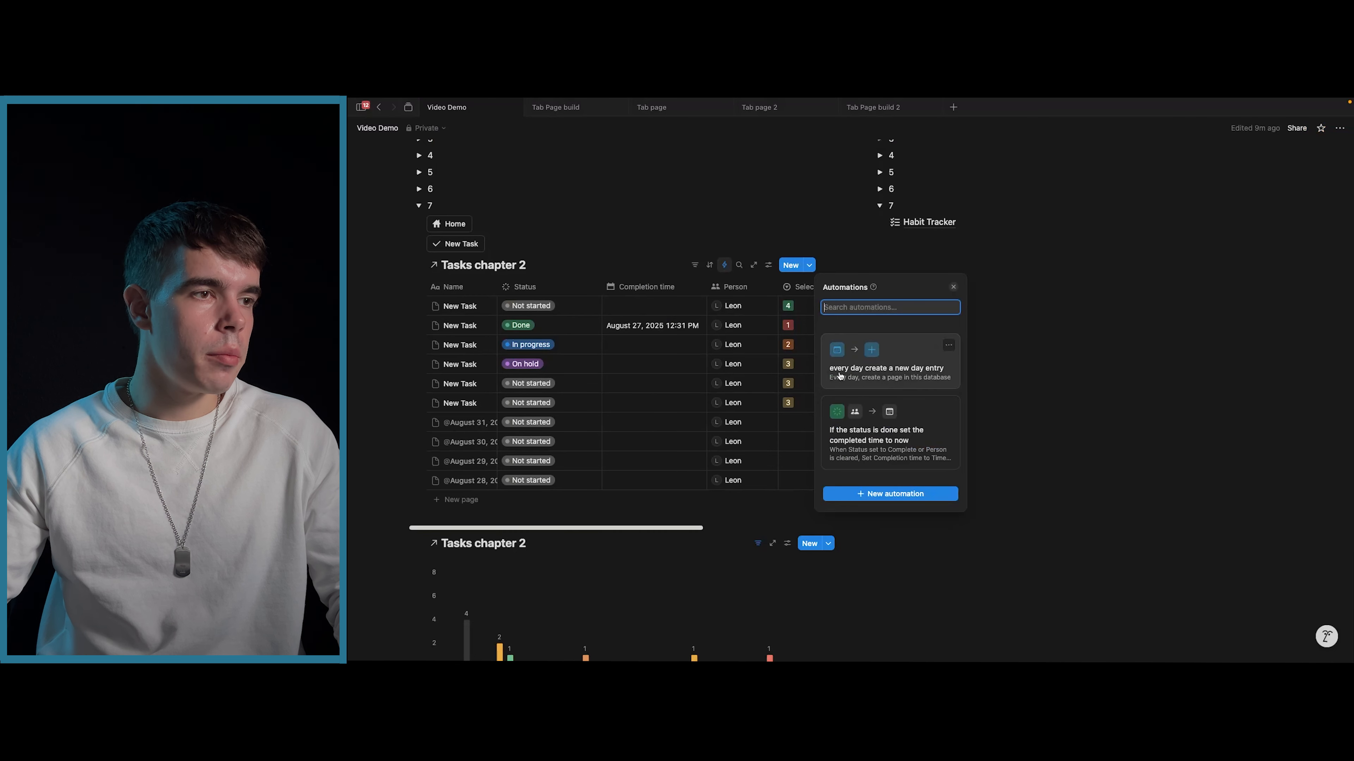
click(831, 356)
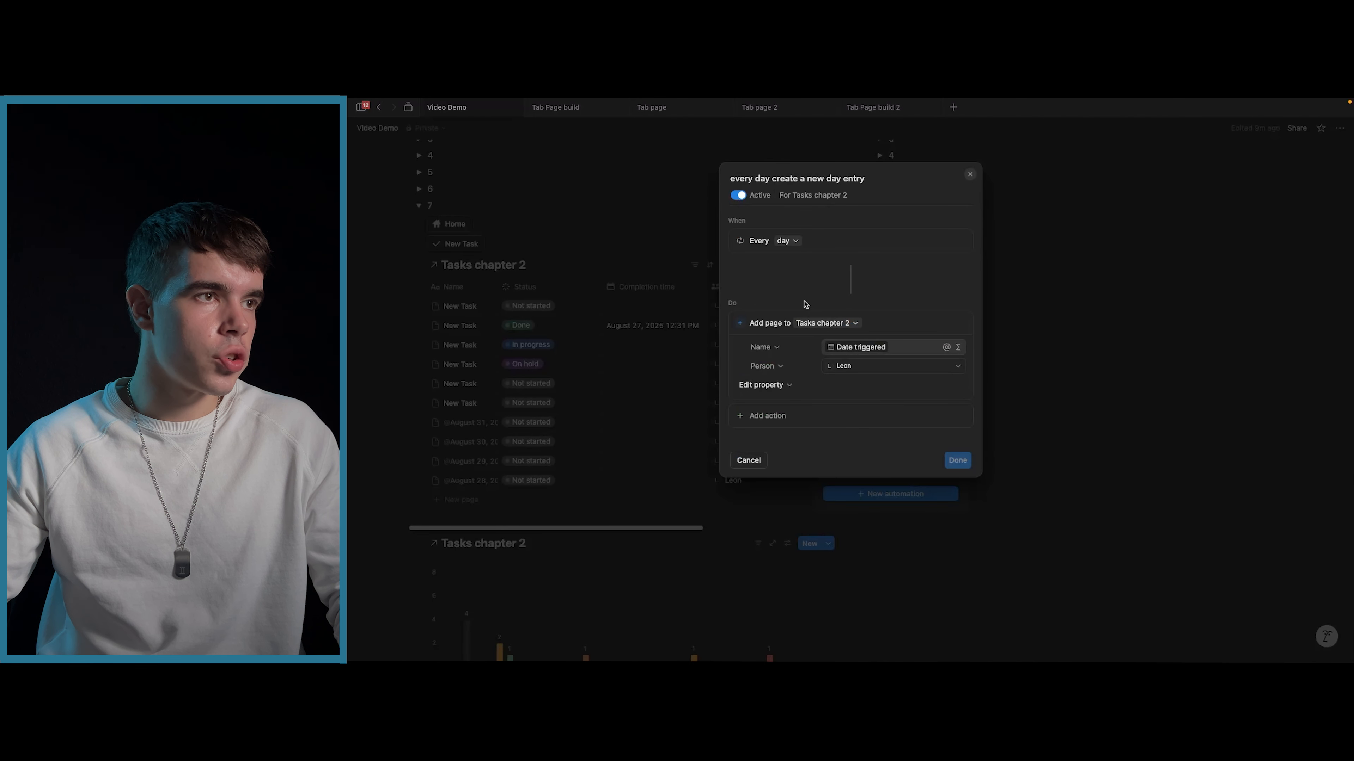
click(969, 174)
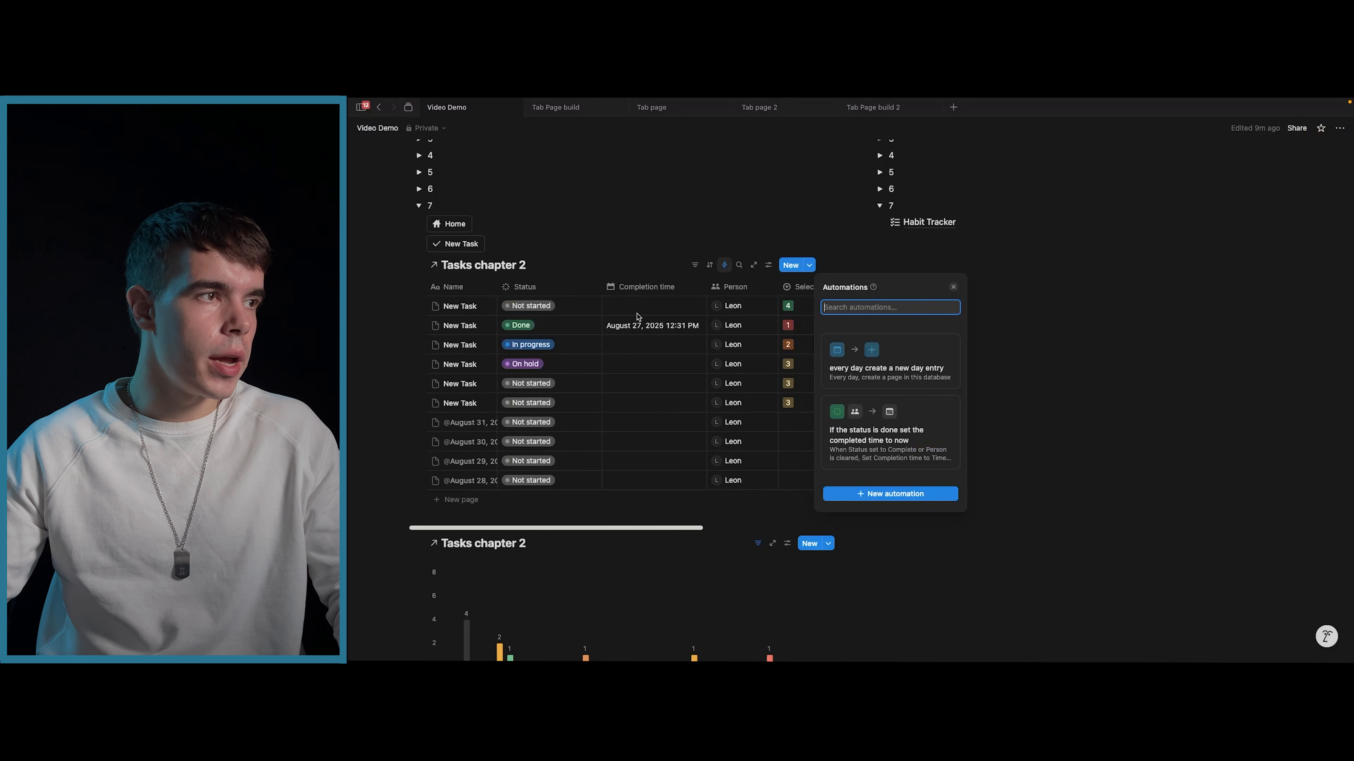
click(579, 270)
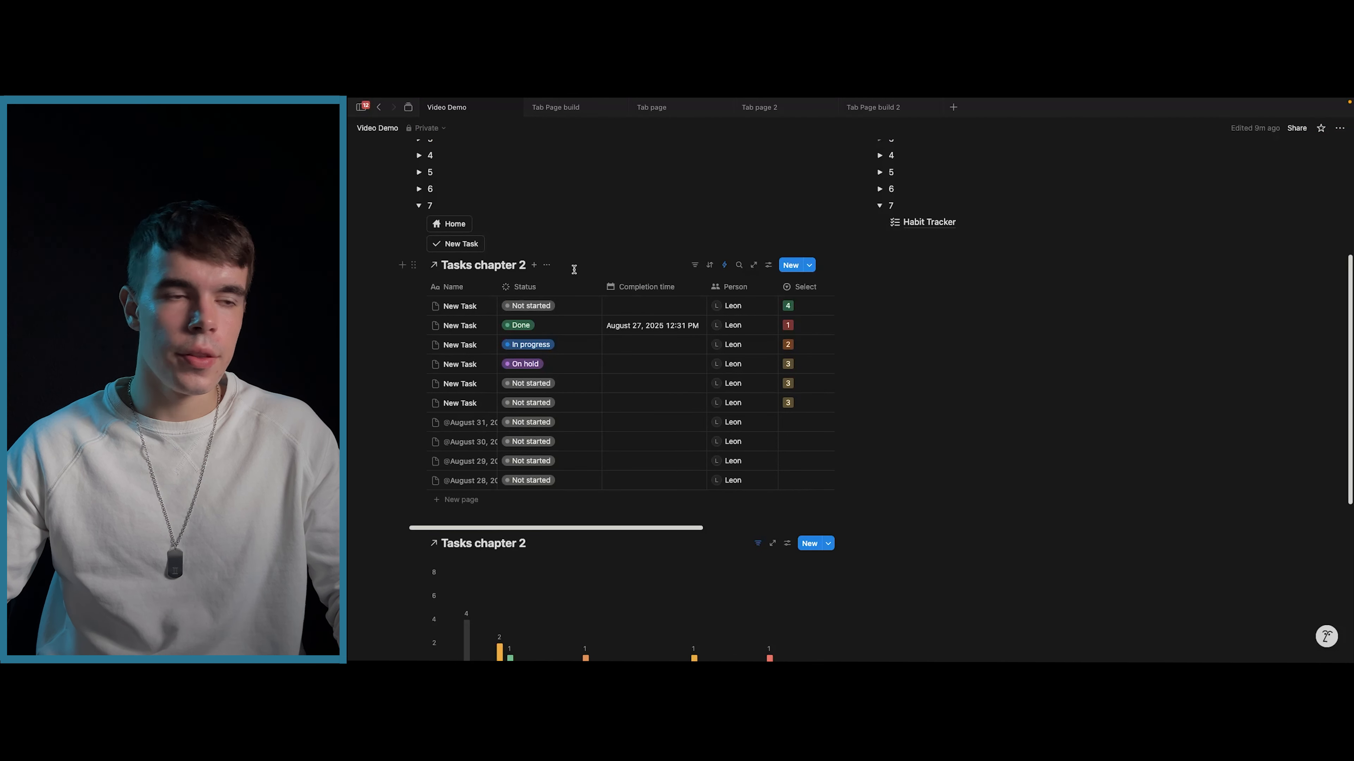
- Create a new page template named "Test template" for the Tasks chapter 2 database
click(811, 266)
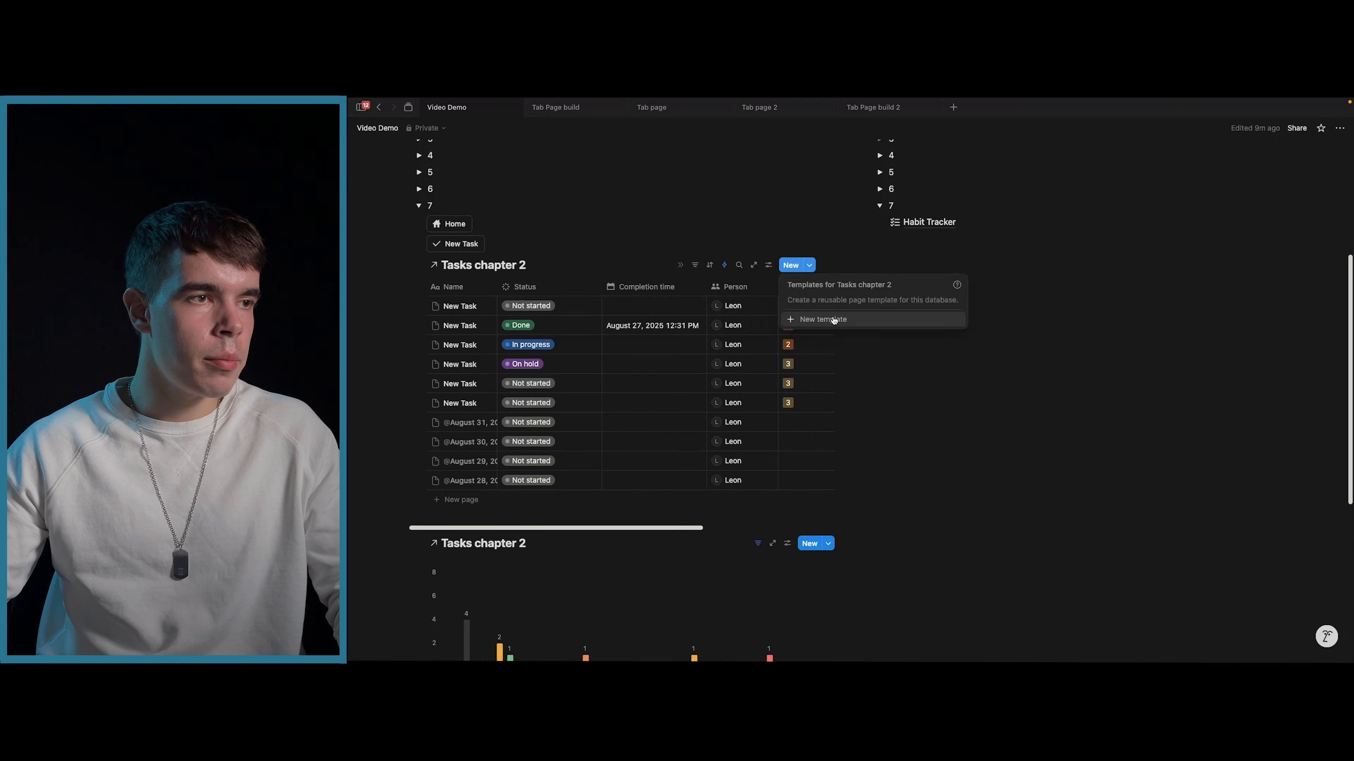
click(650, 268)
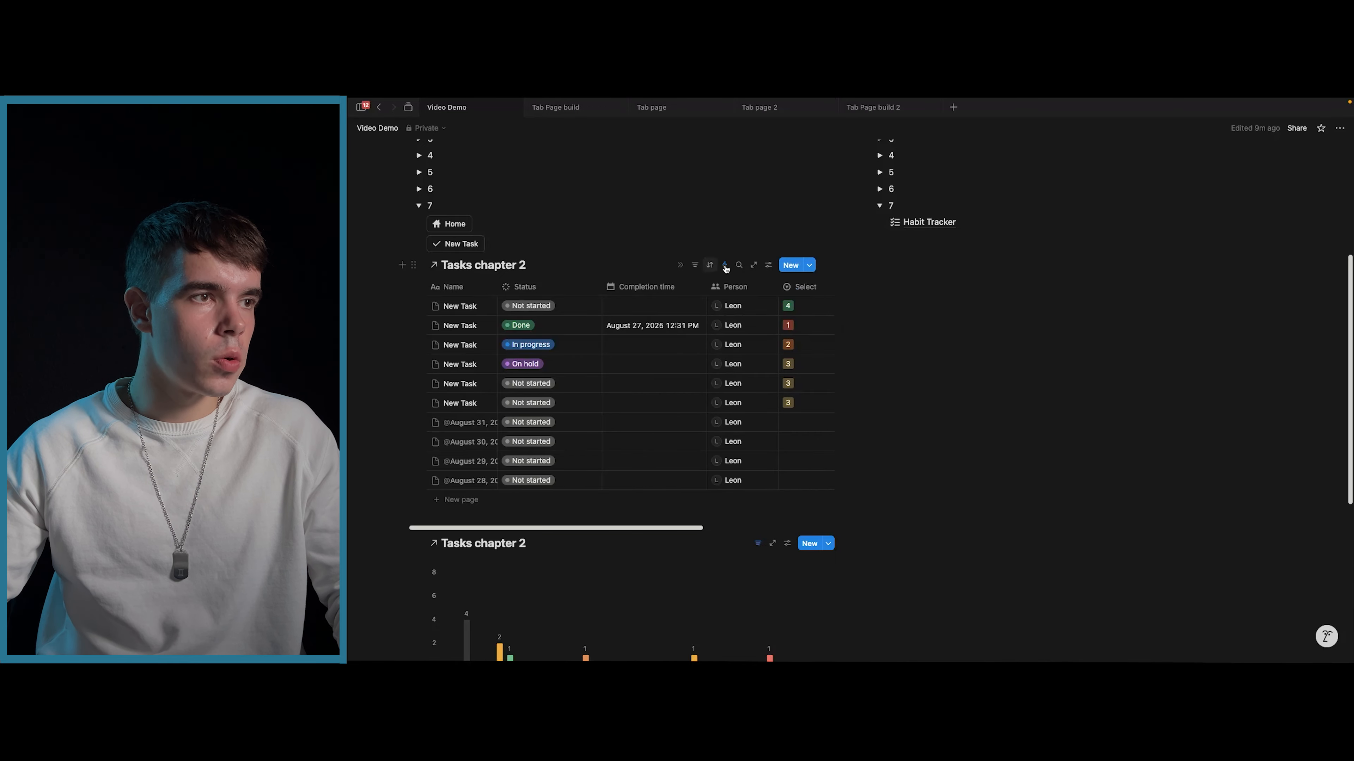
click(809, 265)
click(854, 318)
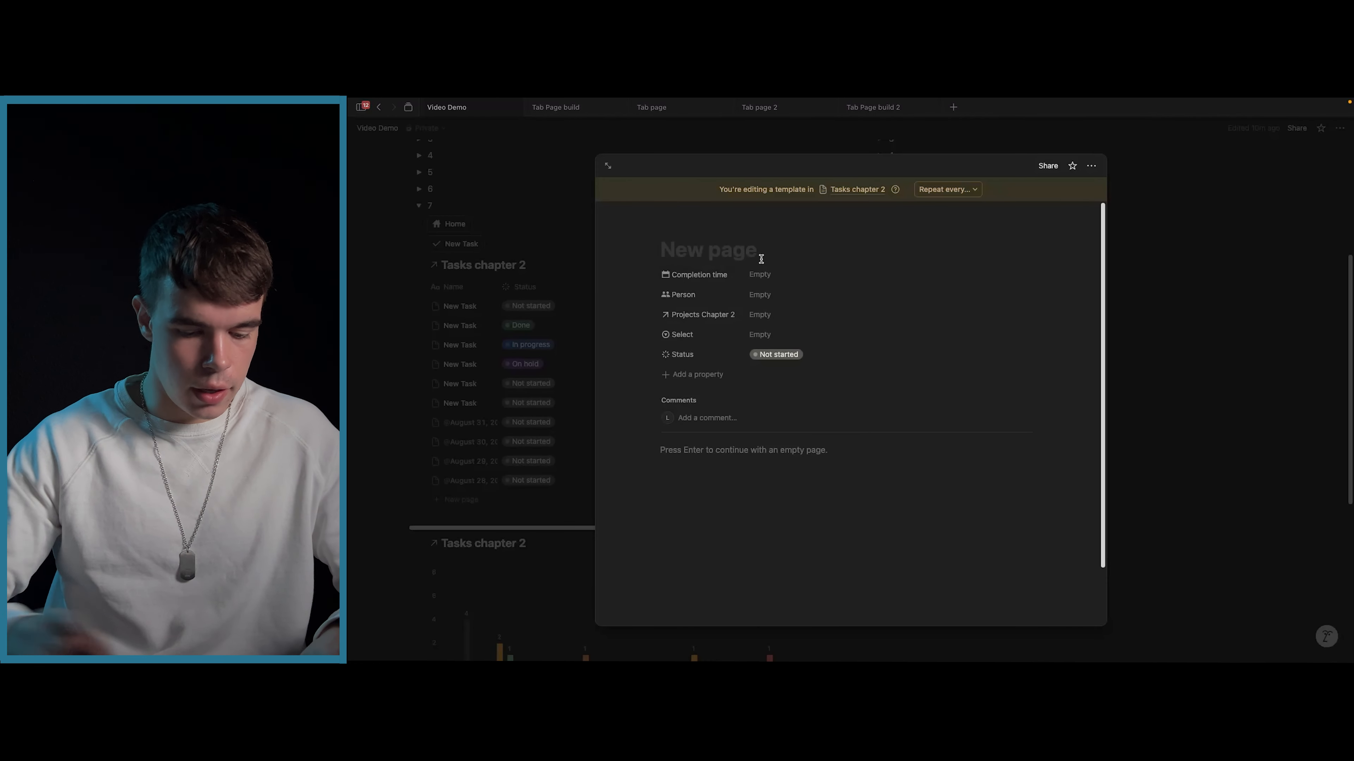
text(Test template)
click(595, 254)
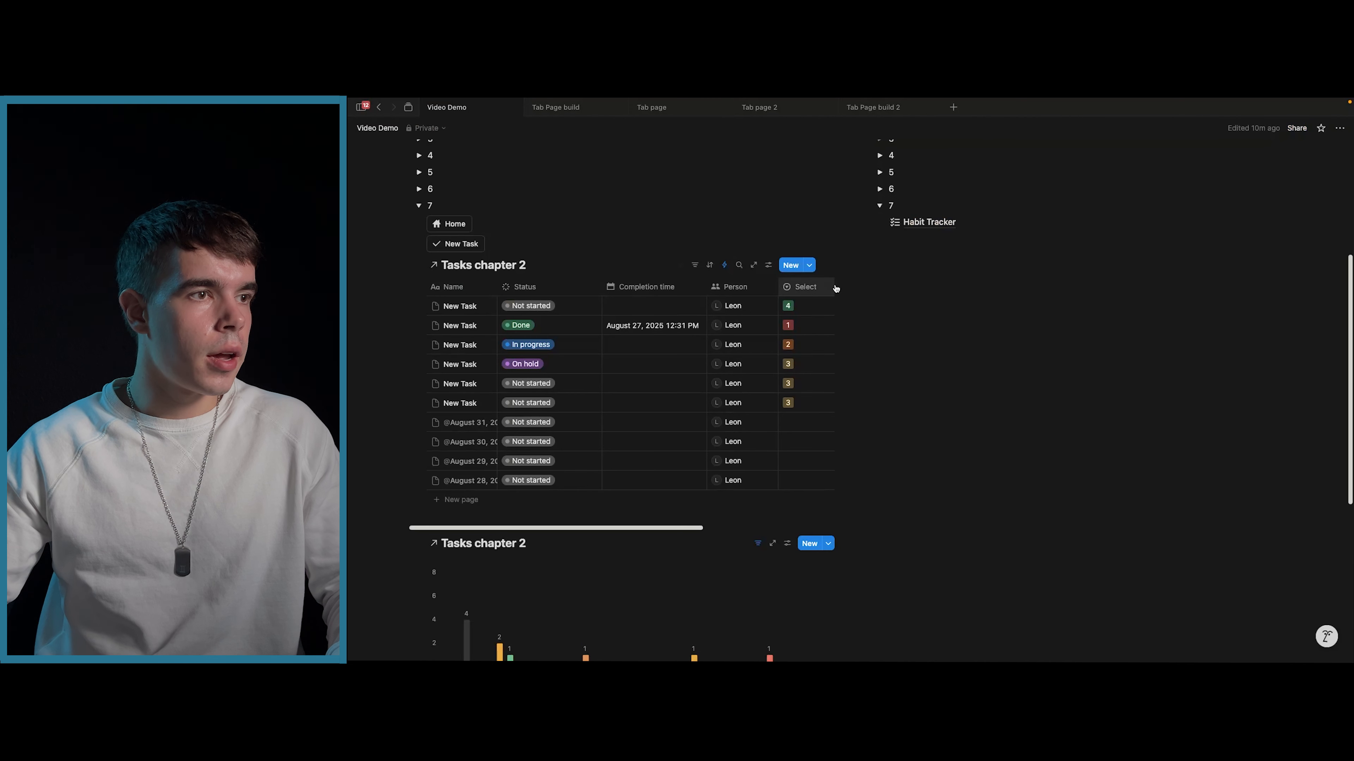
- Look through the Repeat interval options of Test template without choosing one
click(809, 265)
click(957, 302)
click(1008, 308)
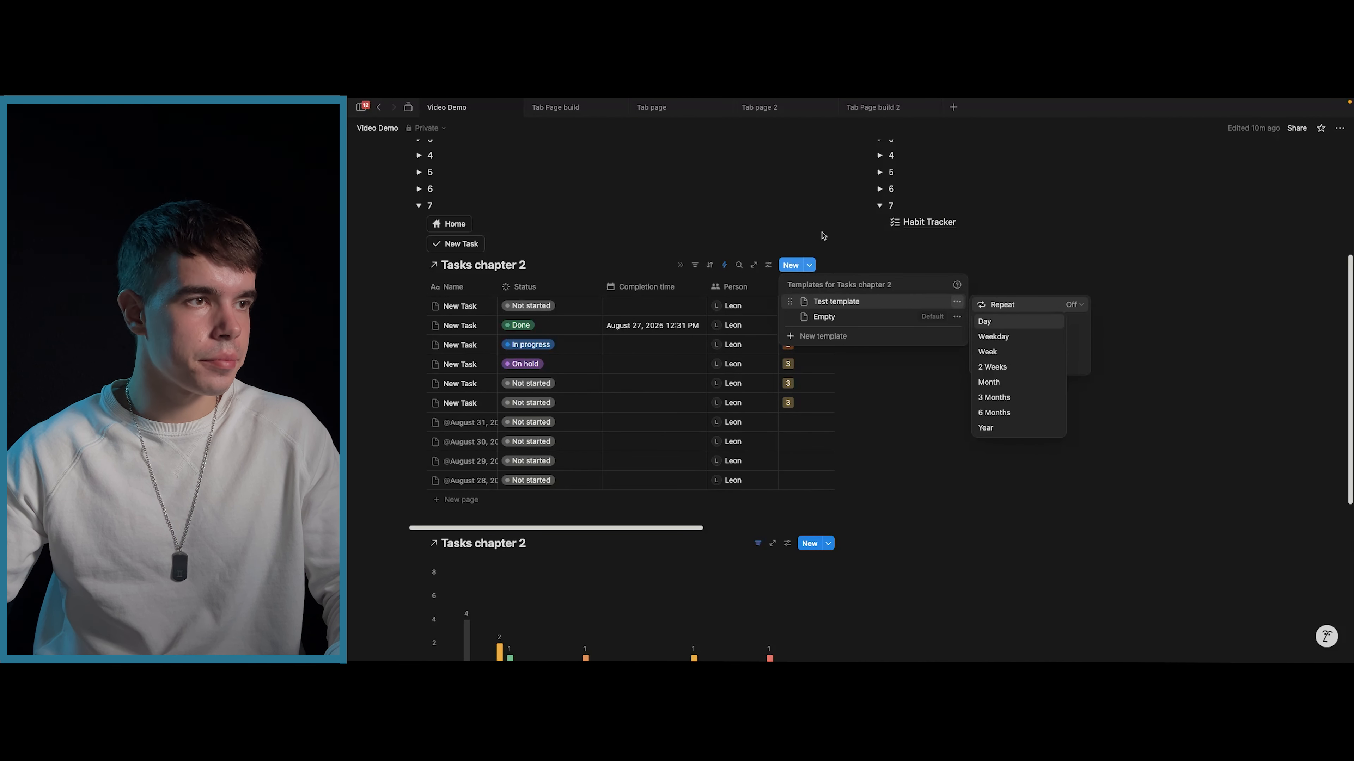
key(Escape)
key(Escape)
key(Escape)
- Reopen the "every day create a new day entry" automation to check its template choice and property settings, then close it
click(724, 265)
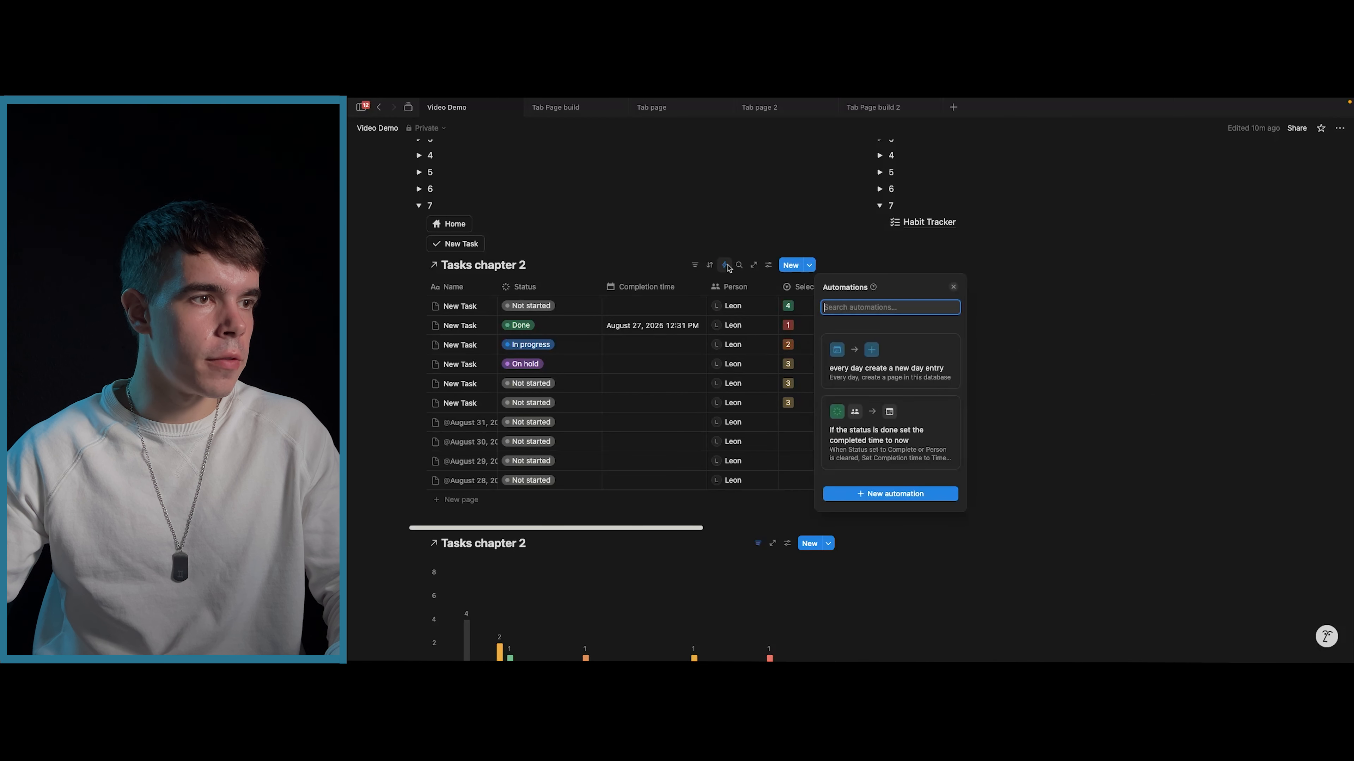
click(861, 380)
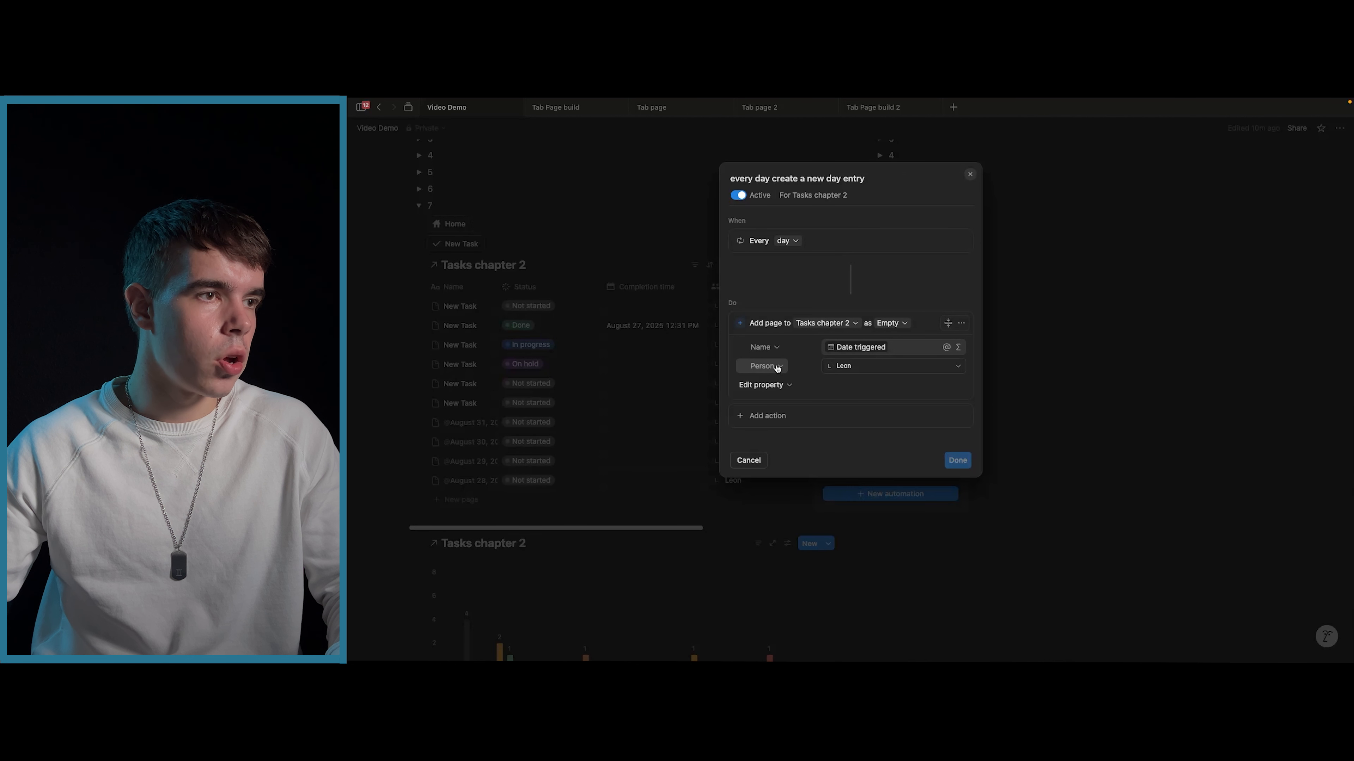
click(970, 175)
click(607, 273)
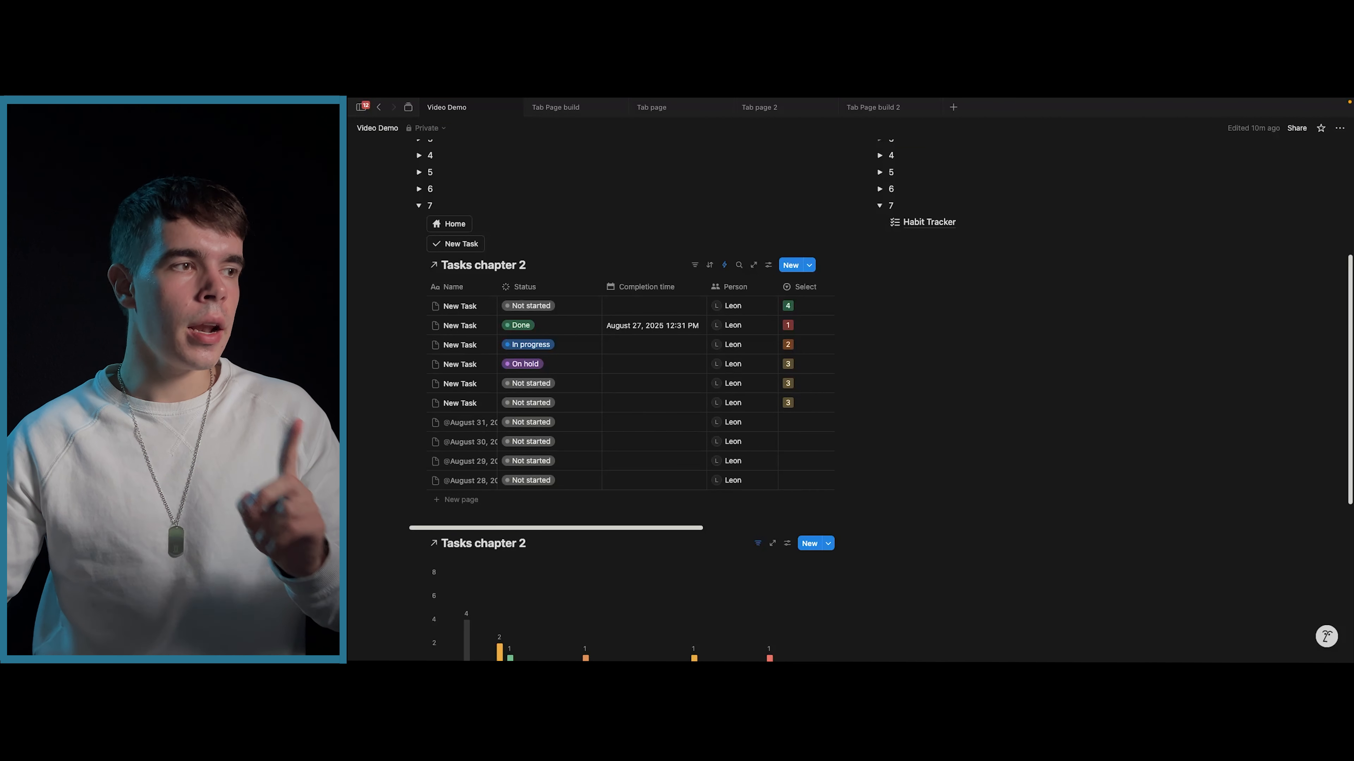
- Review the triggers and action of the "If the status is done set the completed time to now" automation, then close it
click(725, 266)
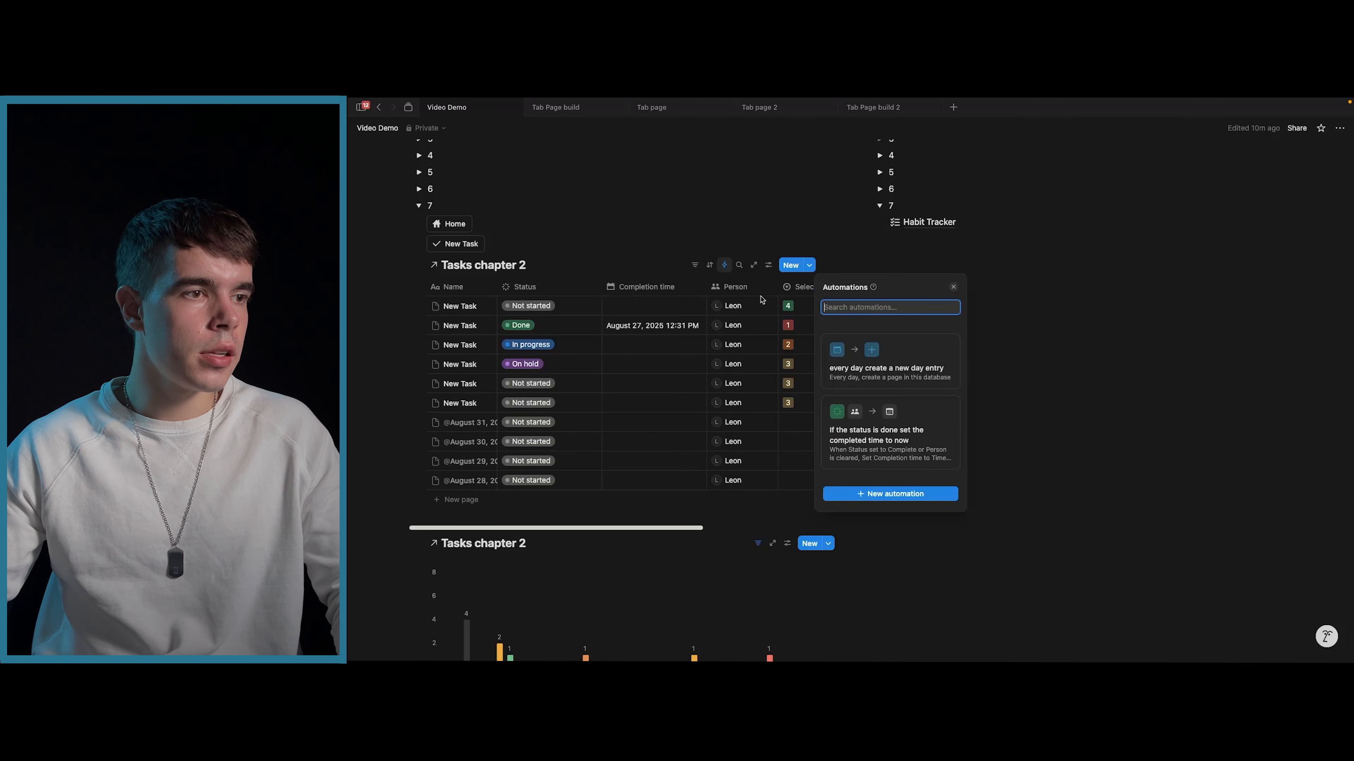
click(868, 450)
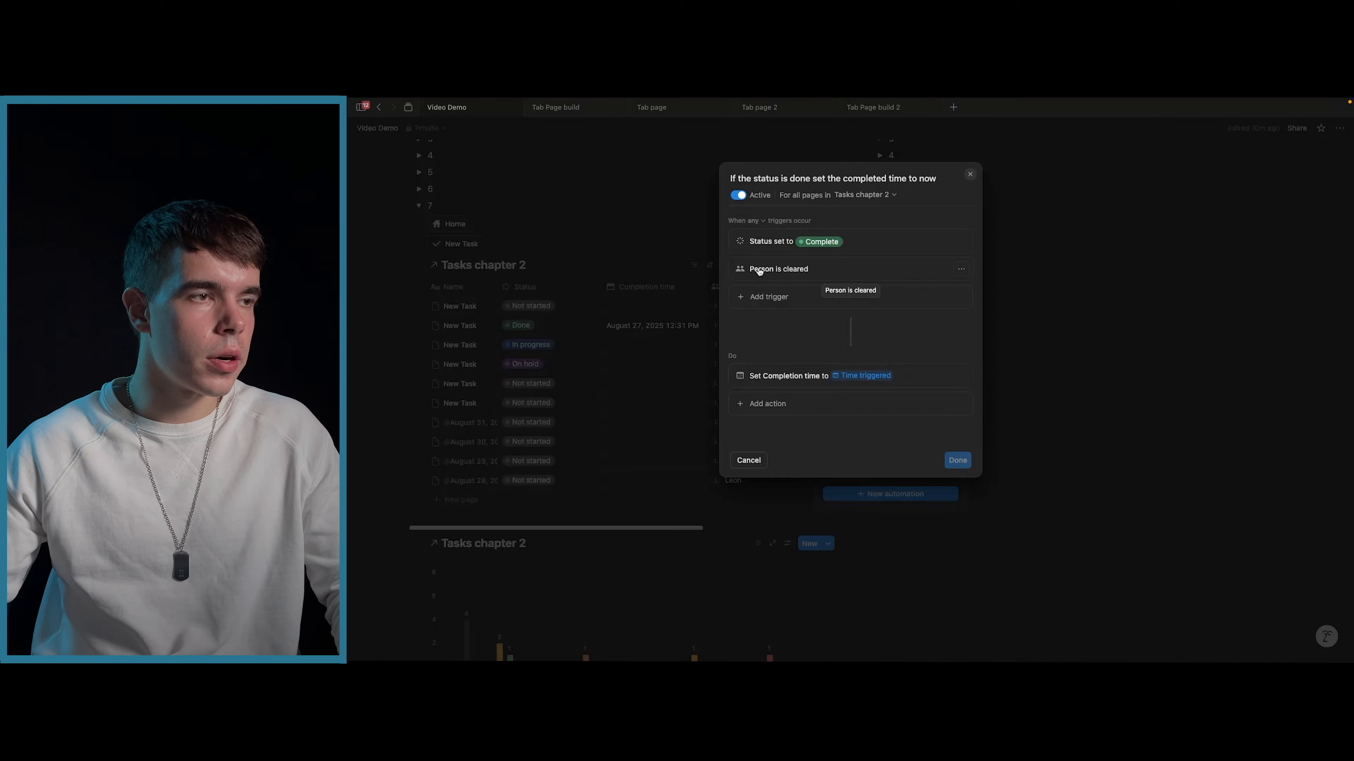
click(968, 175)
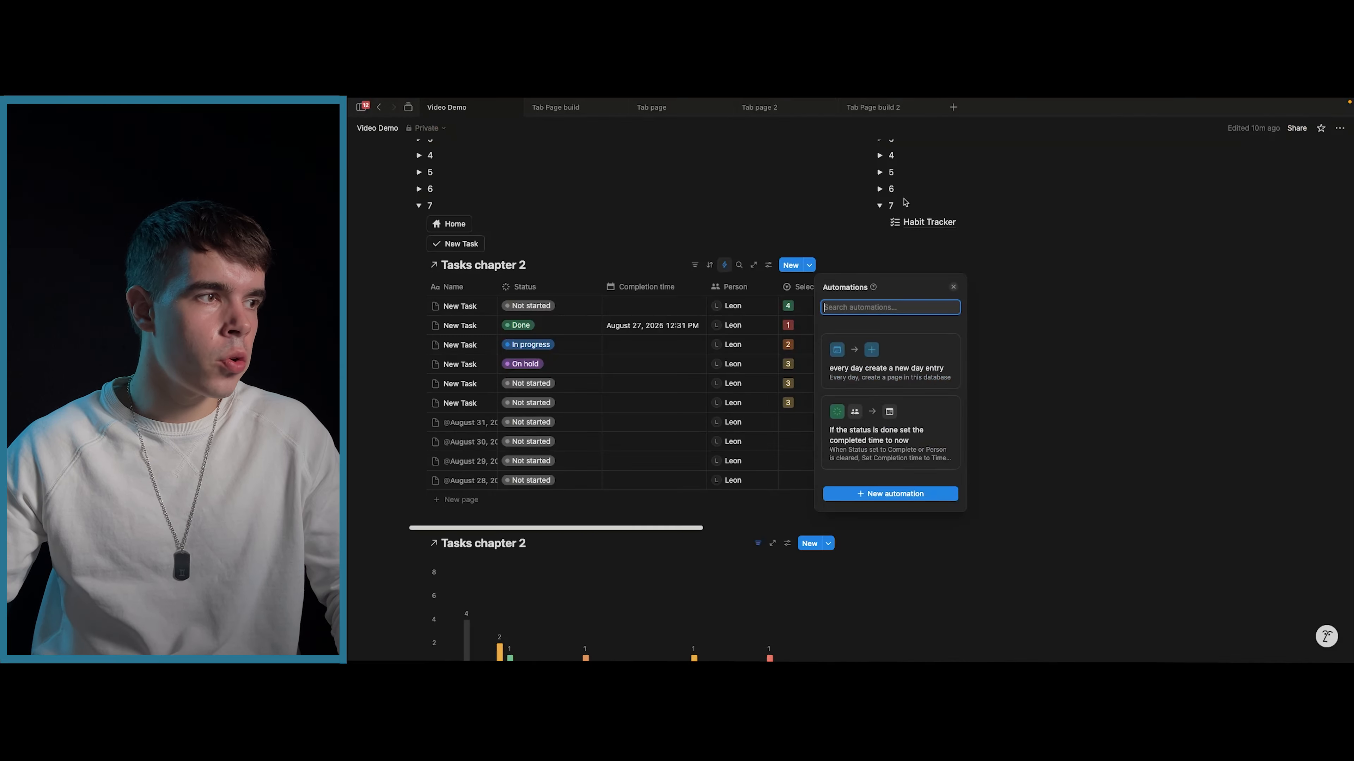
click(539, 347)
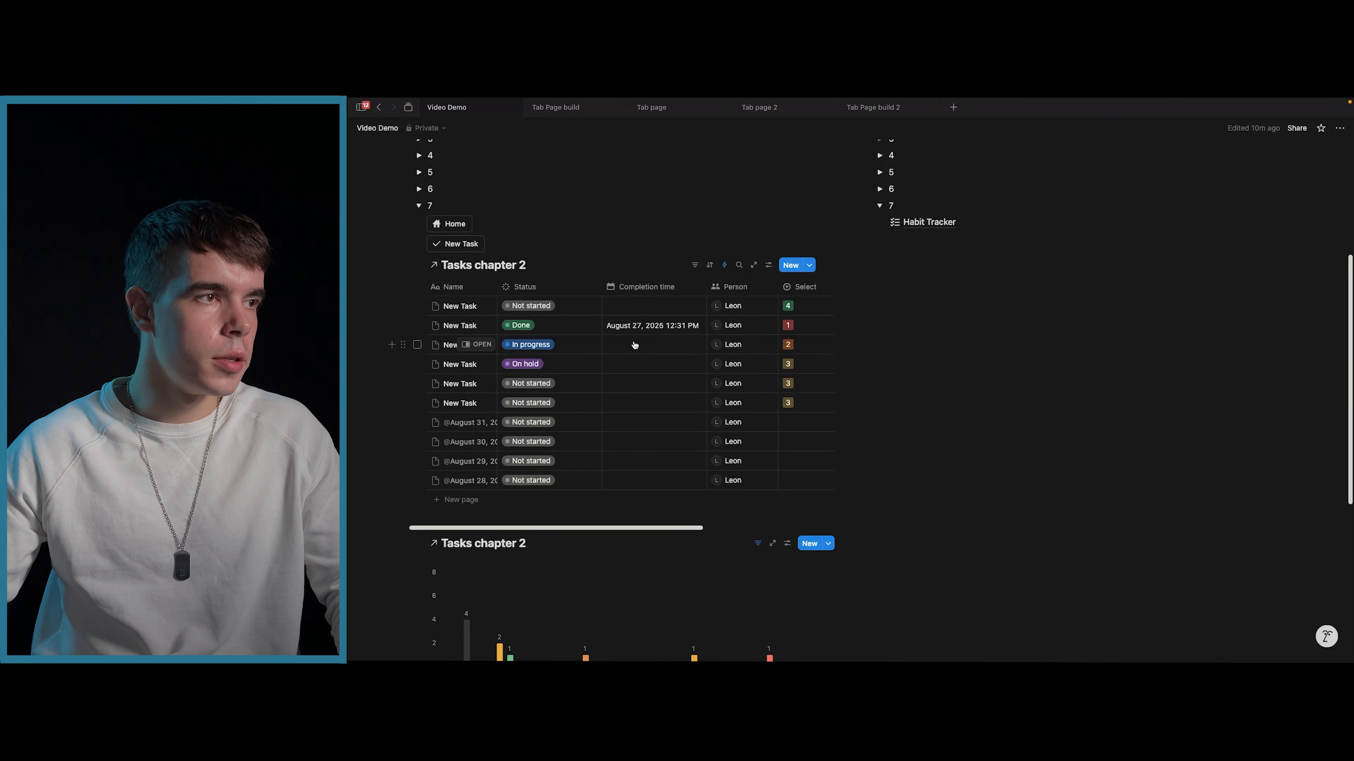
click(724, 266)
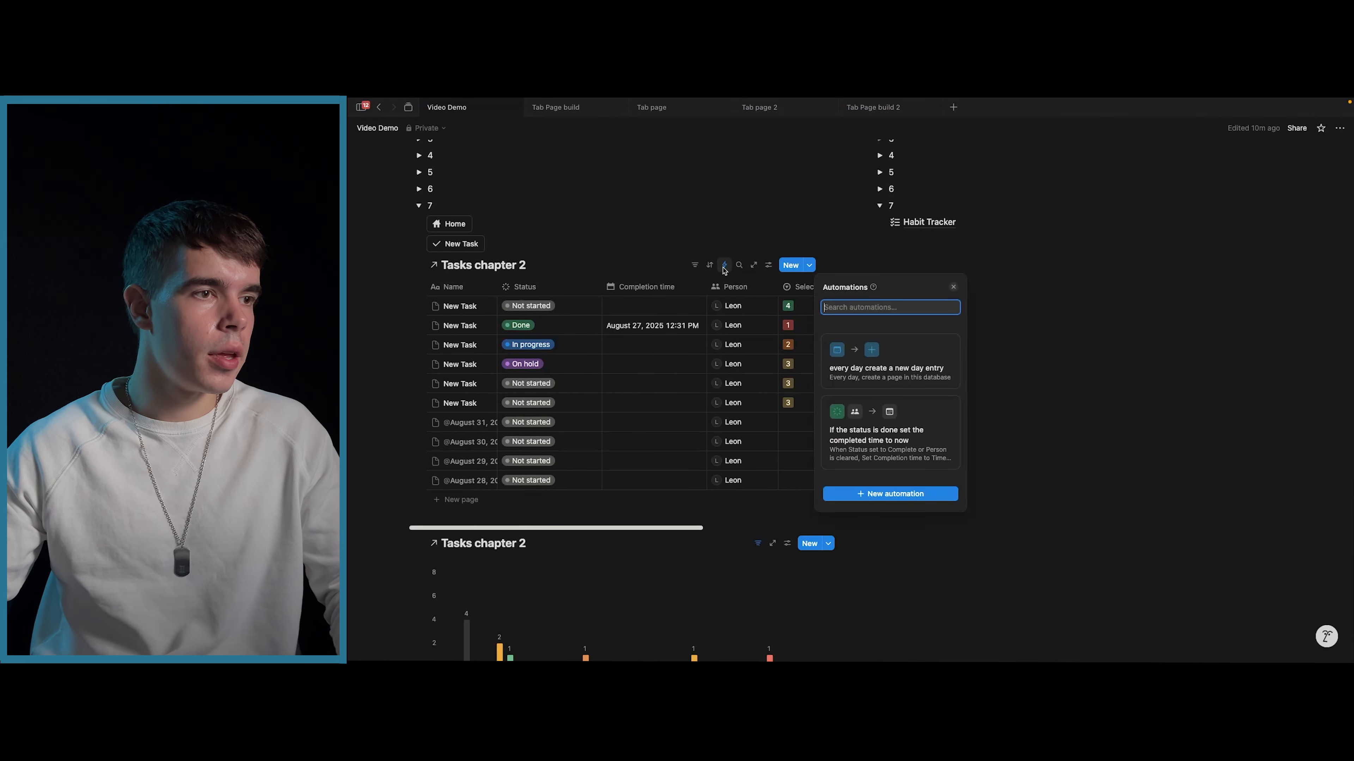
click(874, 432)
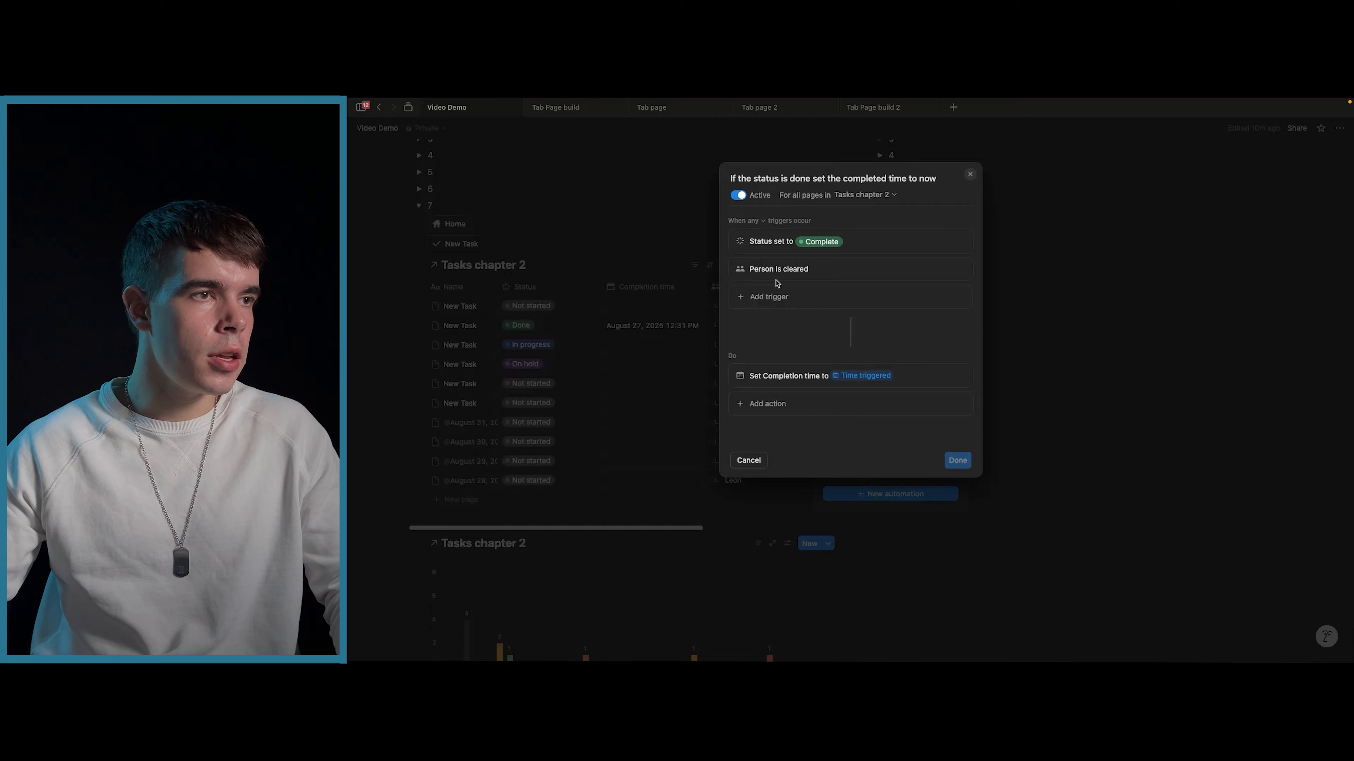
click(969, 175)
- Clear the Person value of the In progress task in Tasks chapter 2 to test the automation's any-trigger condition
click(735, 327)
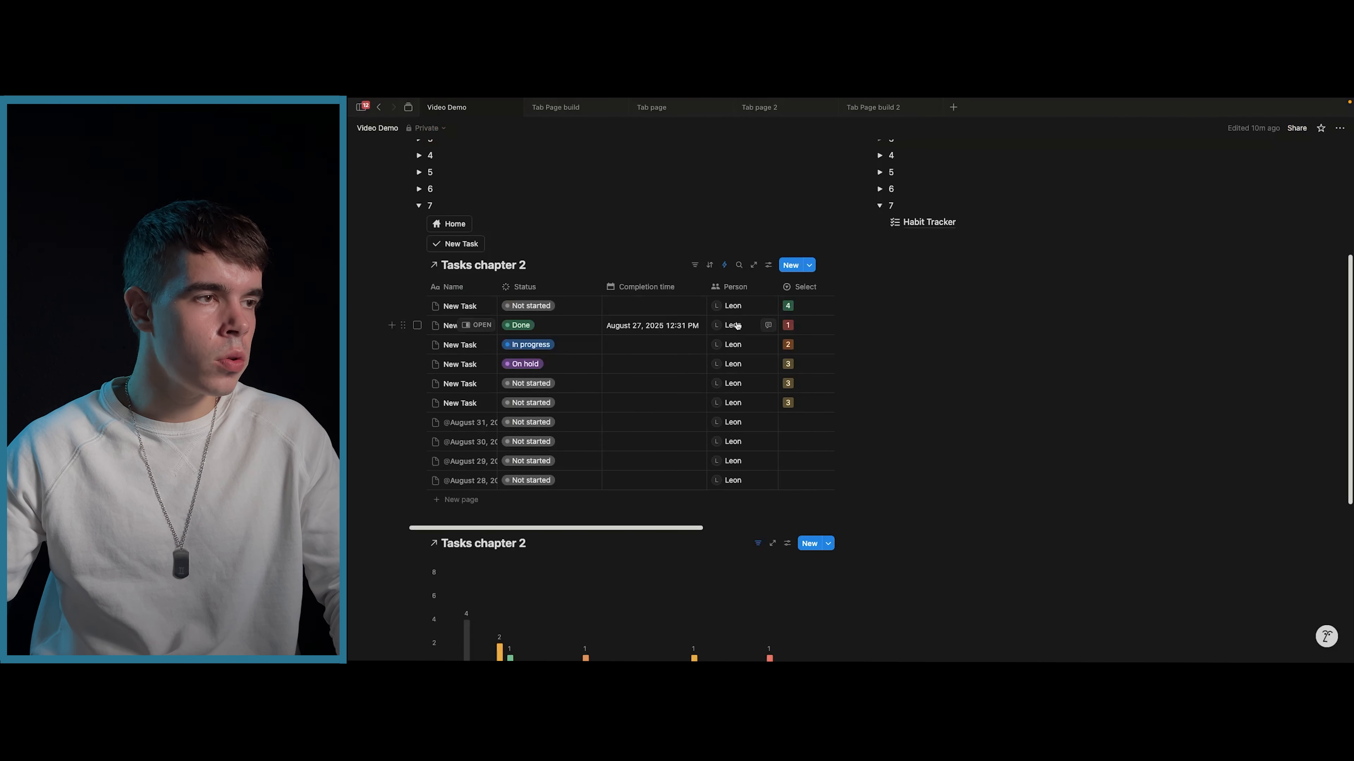
click(736, 325)
click(740, 345)
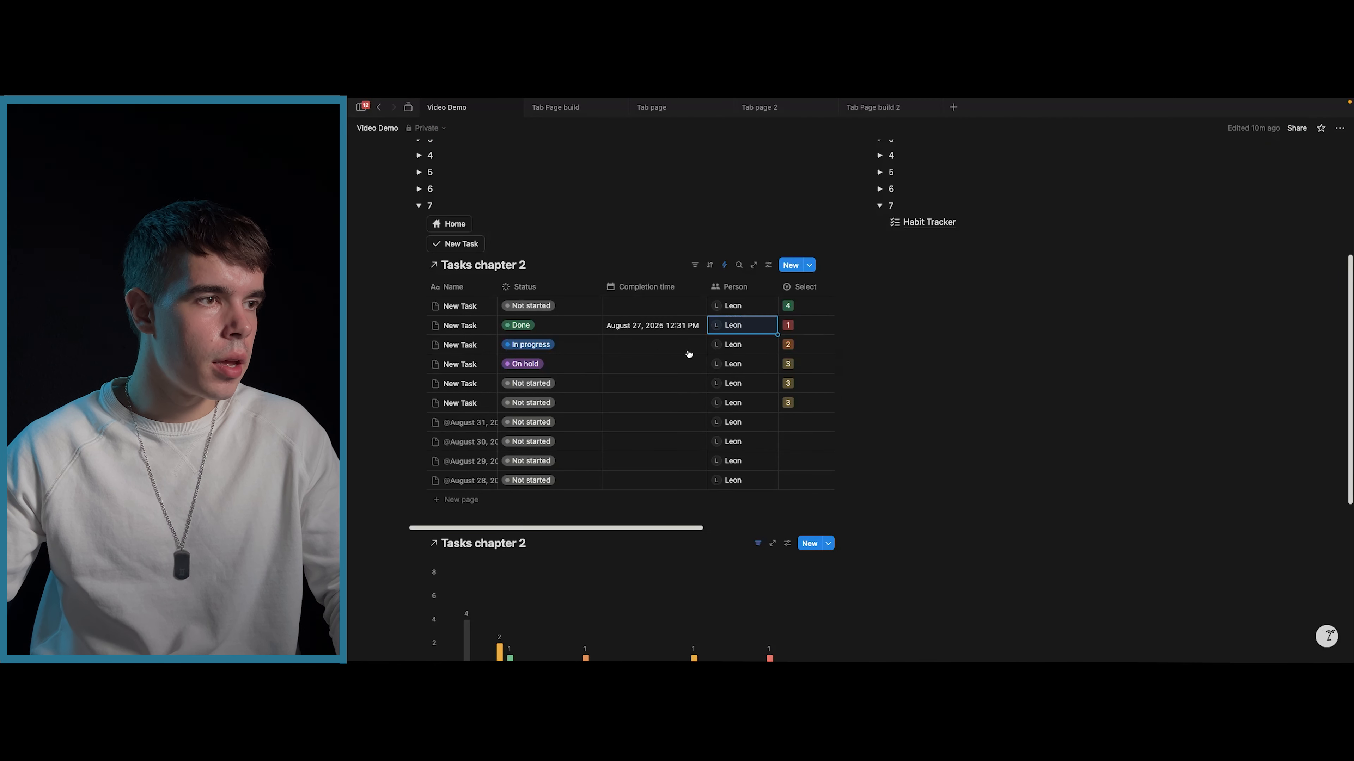
click(740, 345)
click(749, 345)
key(Escape)
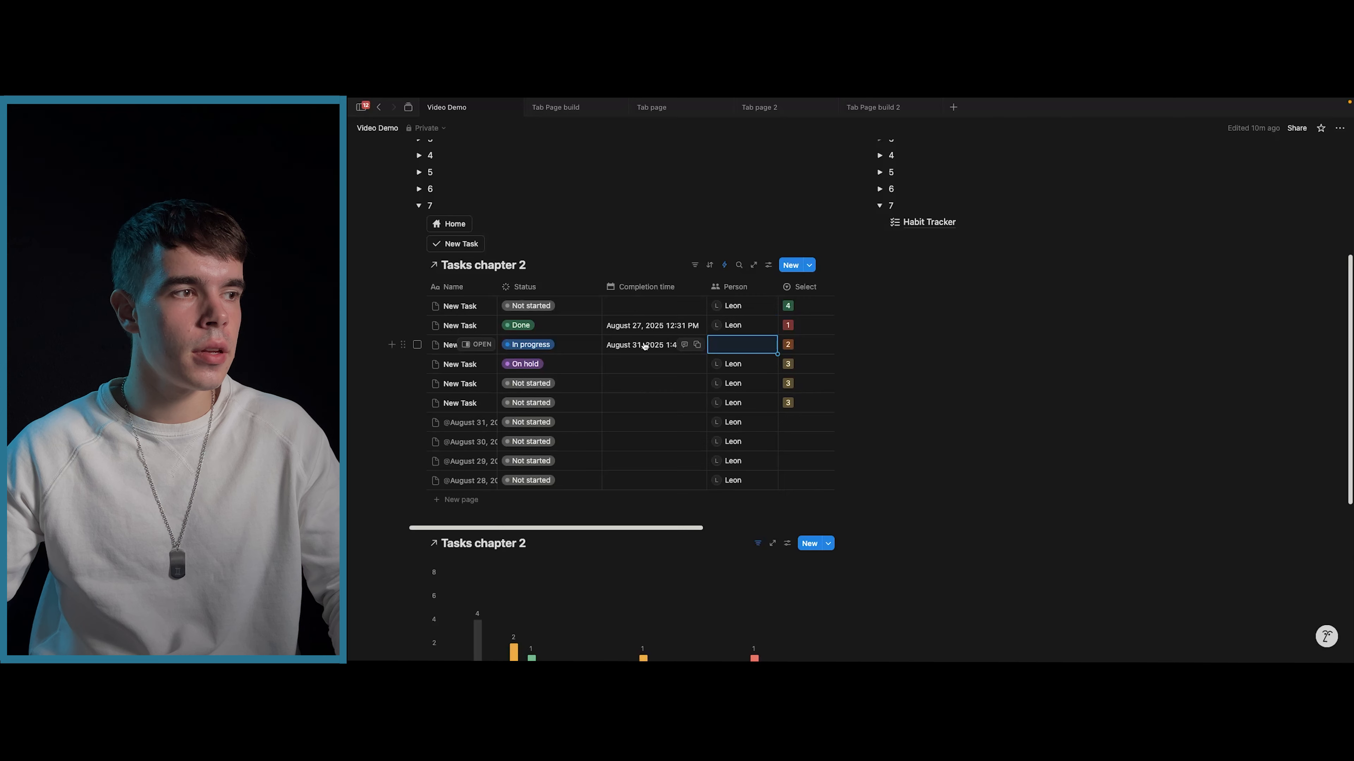
- Restore the In progress task's Person assignment and empty its Completion time
click(741, 344)
click(742, 380)
key(Escape)
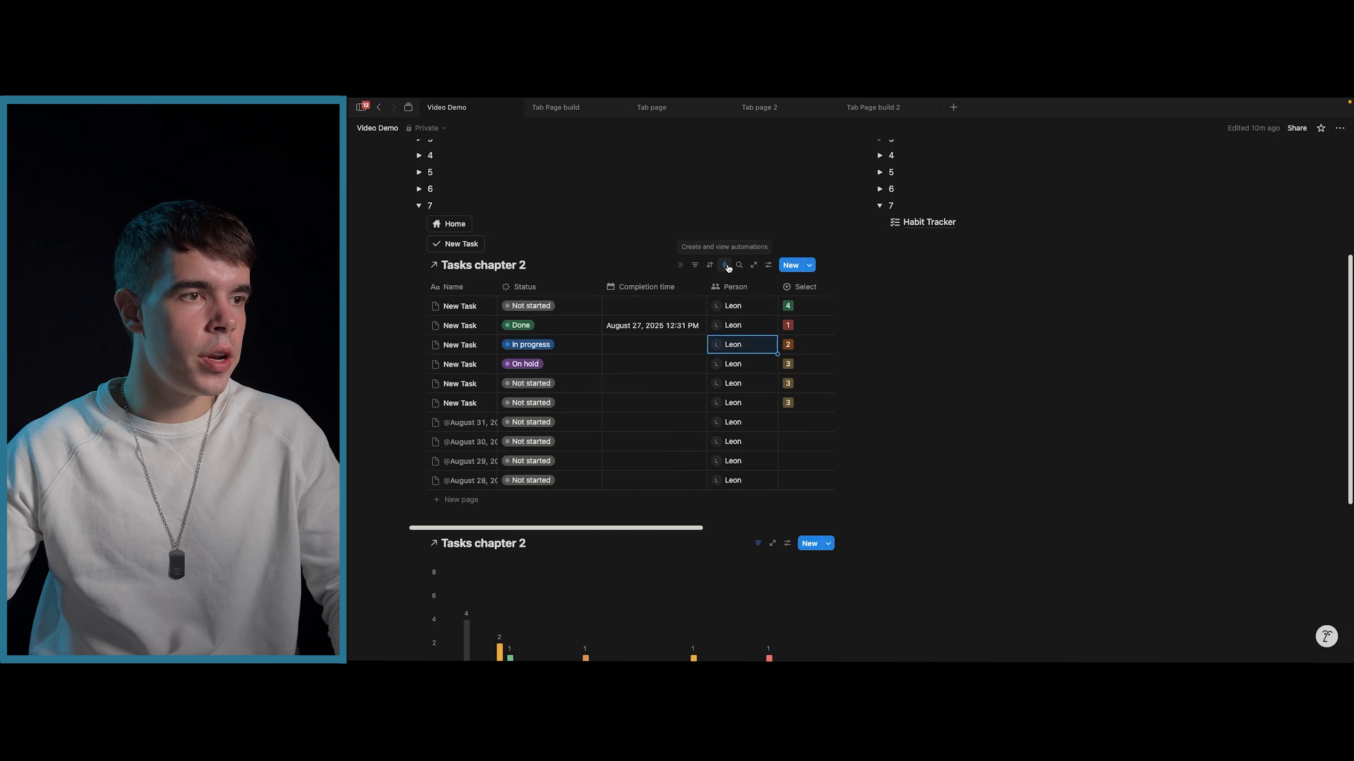
- Set the completed-time automation to run only when all triggers occur, save it and close the automations list
click(724, 265)
click(836, 403)
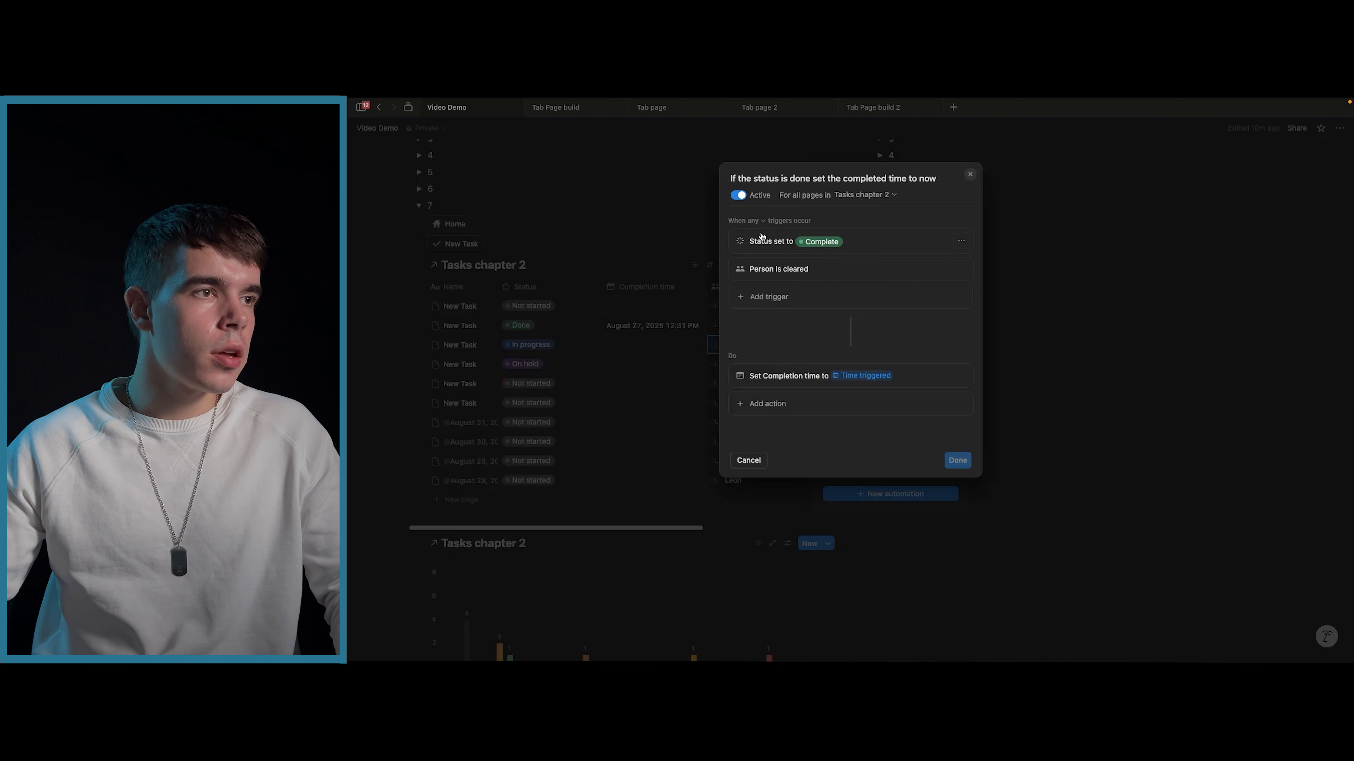
click(759, 221)
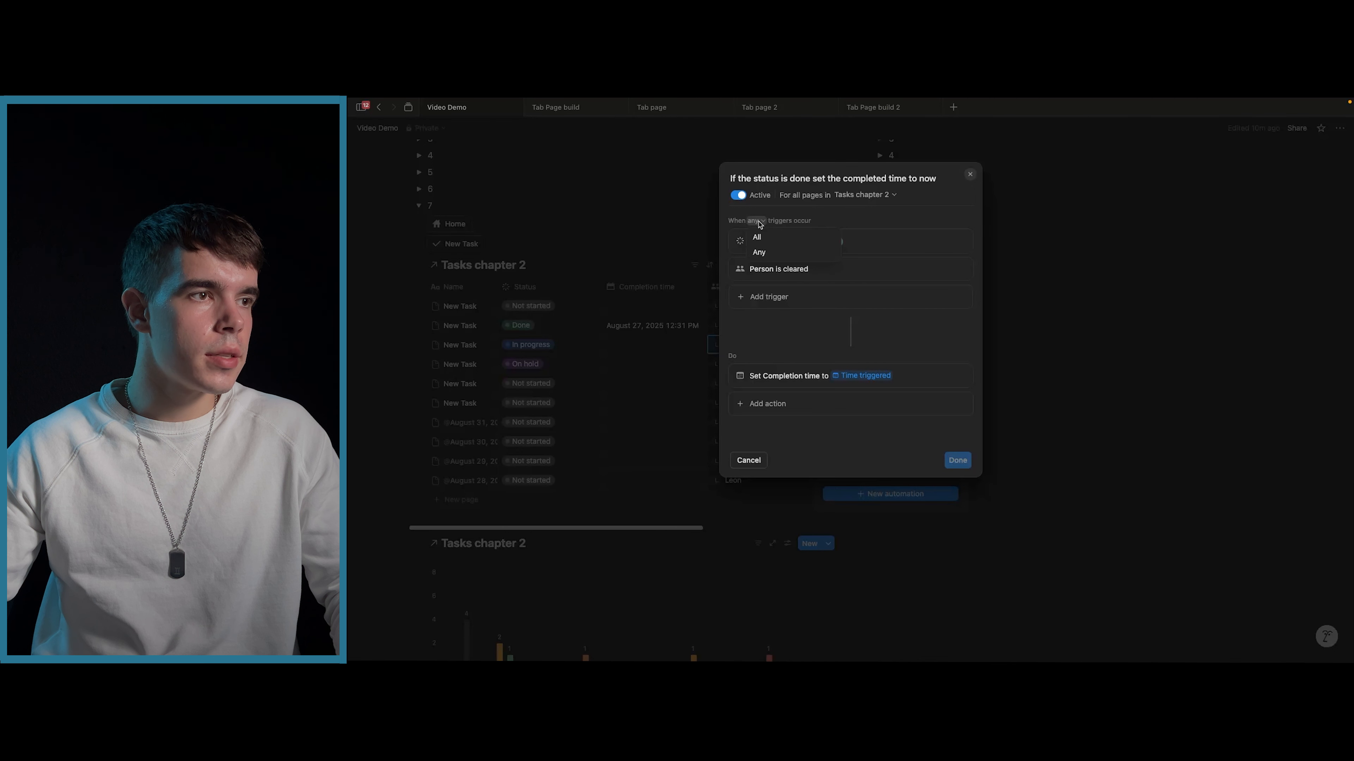
click(767, 239)
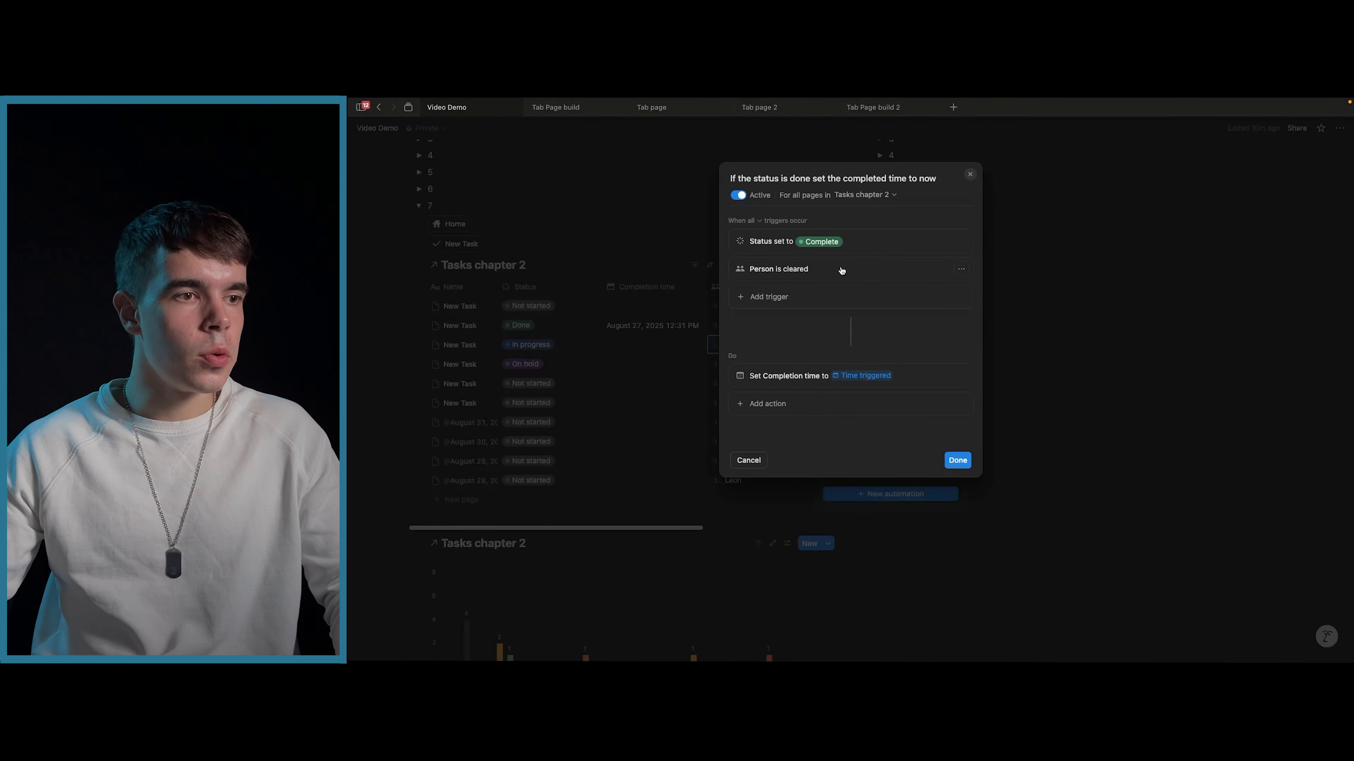
click(957, 460)
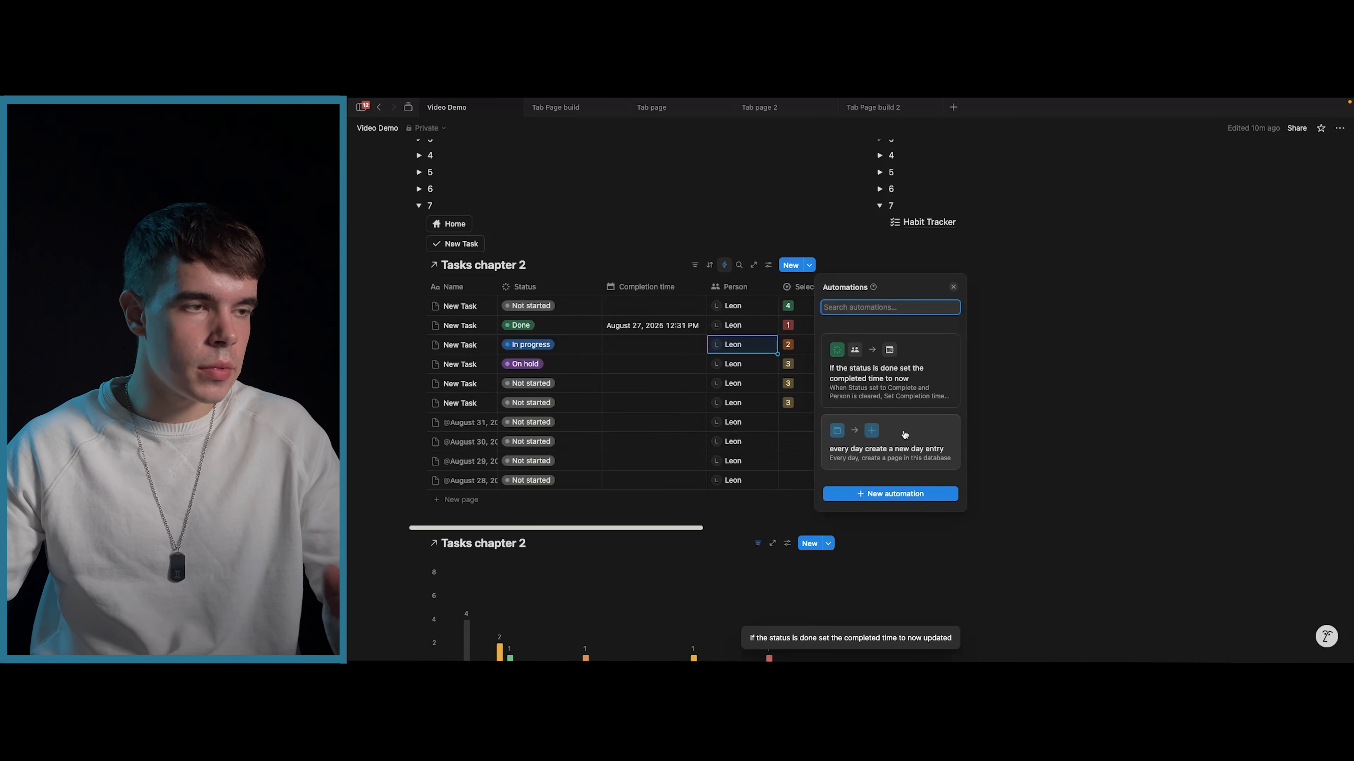
click(953, 286)
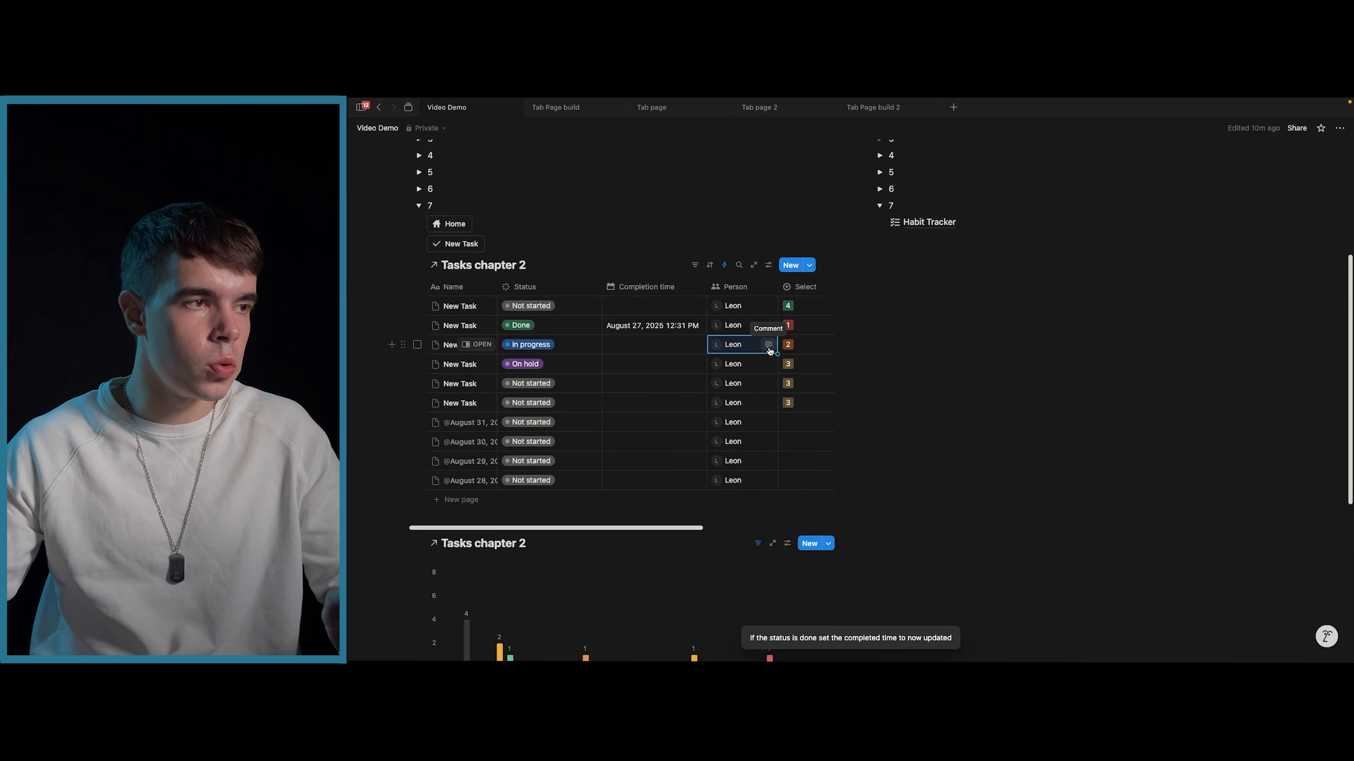
- Set the In progress task's status to Done and clear its Person value to test the all-triggers condition
click(538, 345)
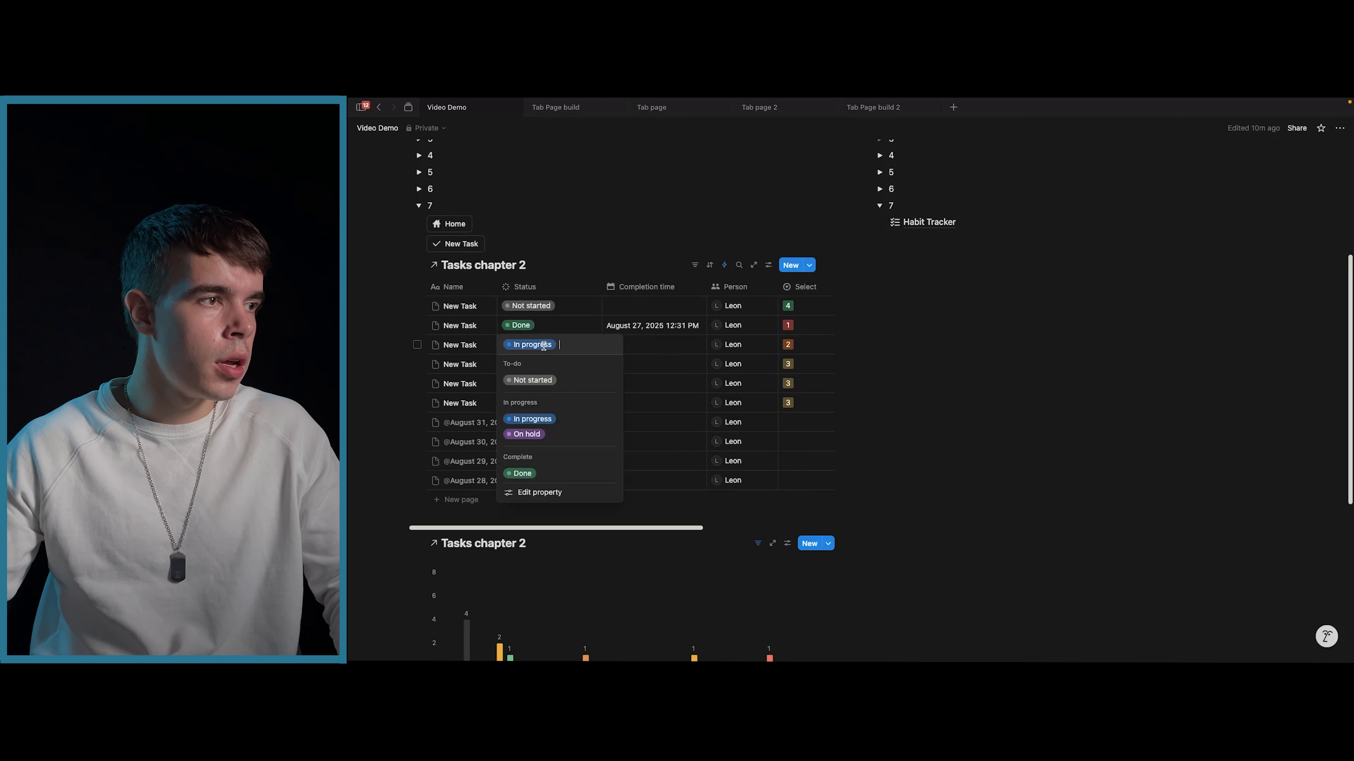
click(523, 473)
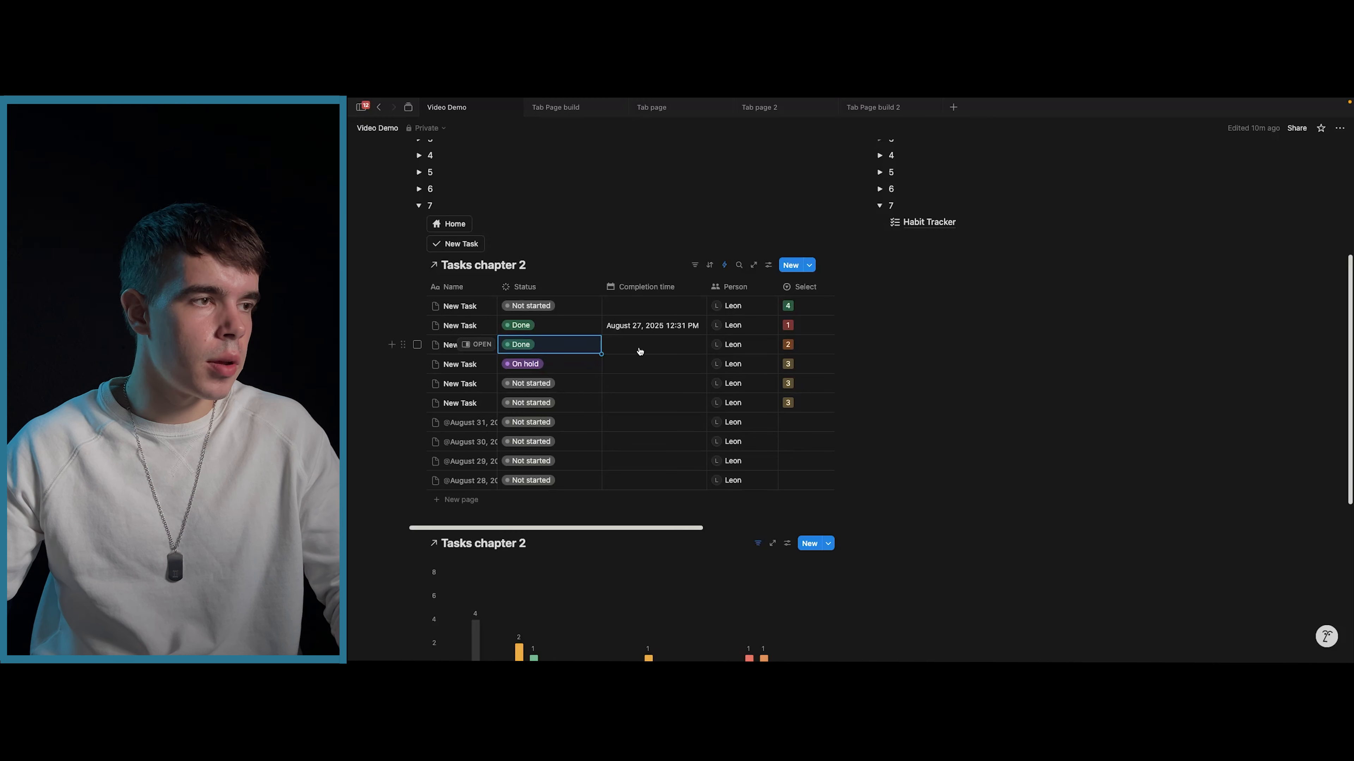
click(746, 347)
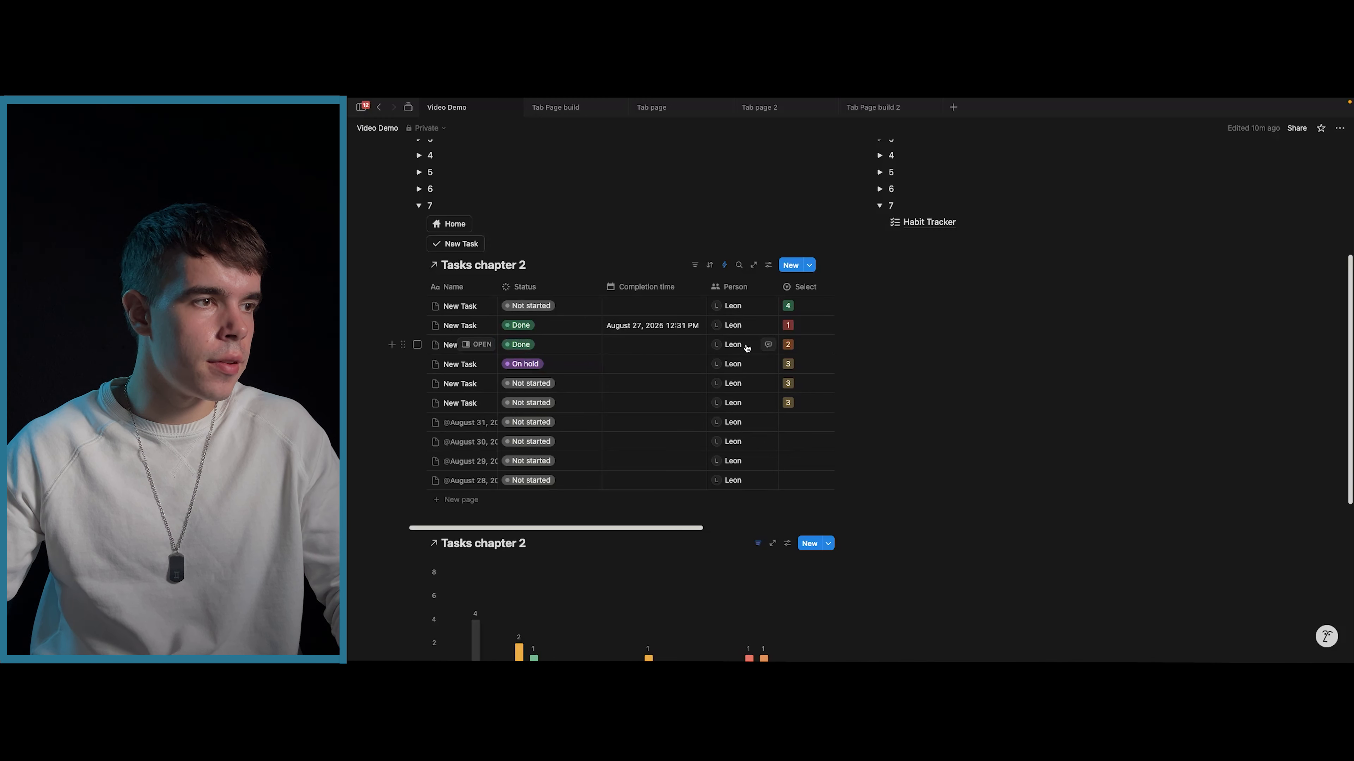
click(749, 347)
click(674, 365)
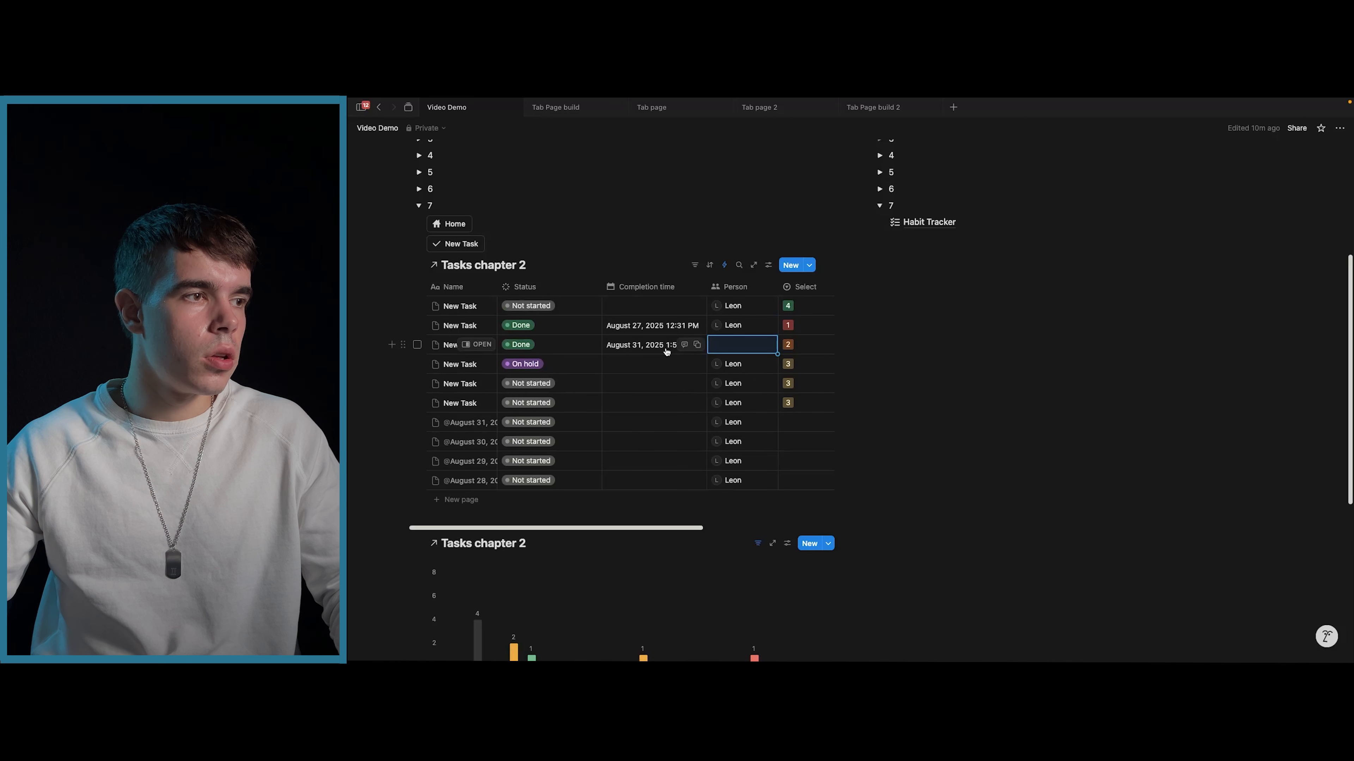
- Look through the additional trigger choices of the completed-time automation without adding one
click(717, 349)
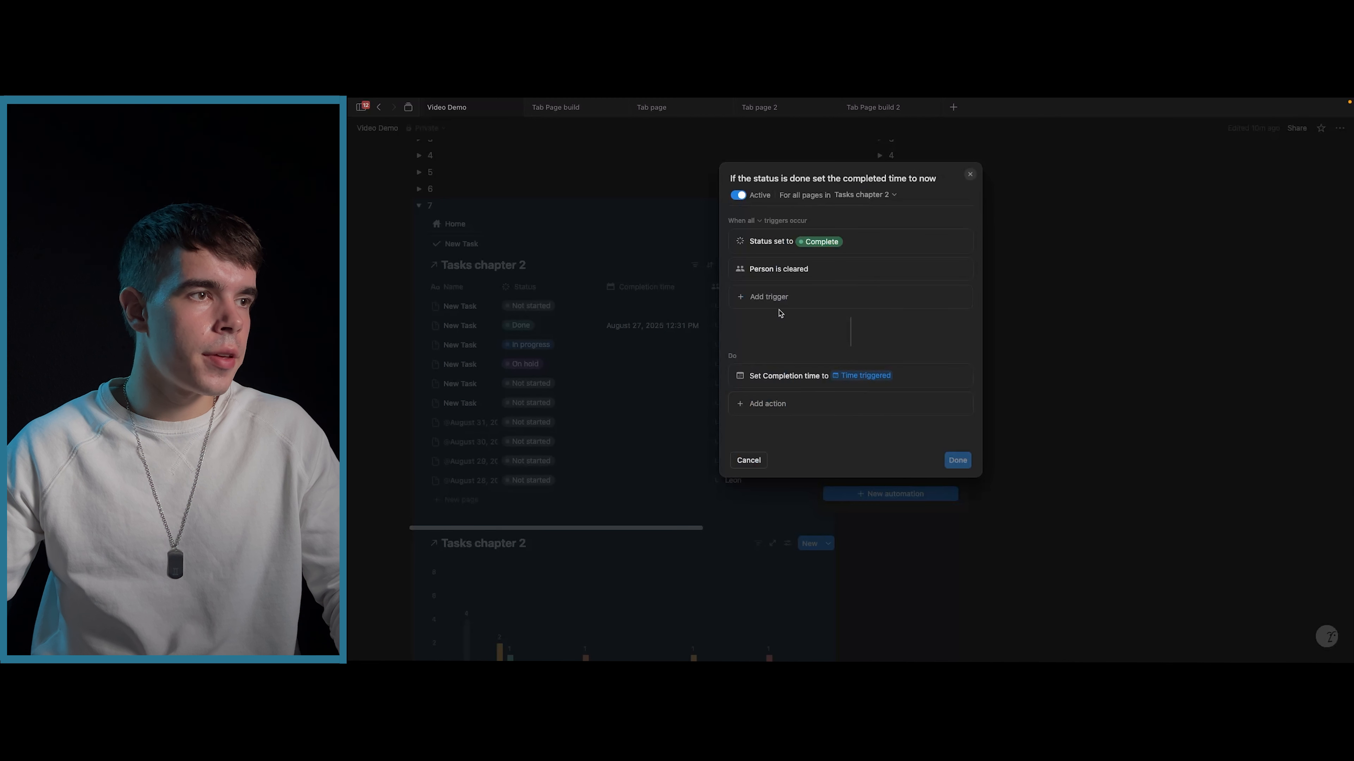
click(769, 297)
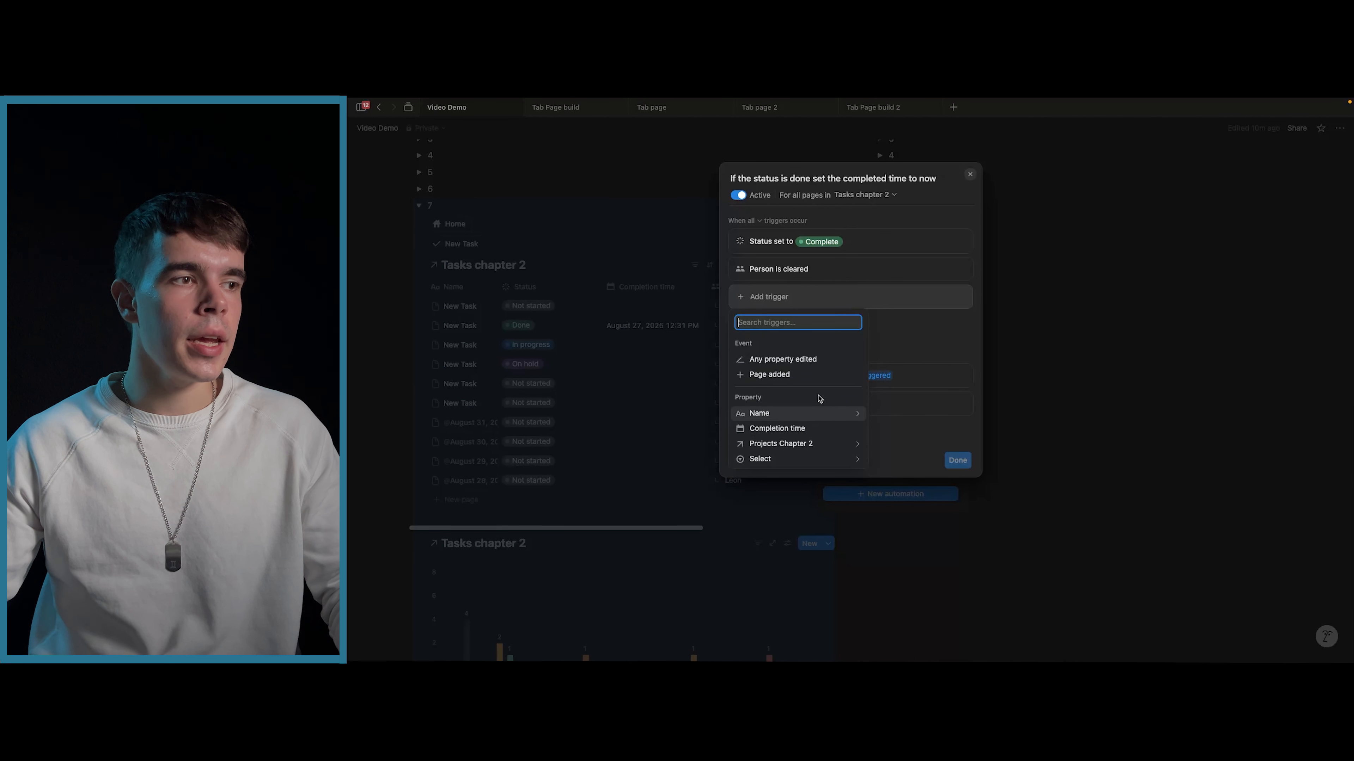
click(909, 318)
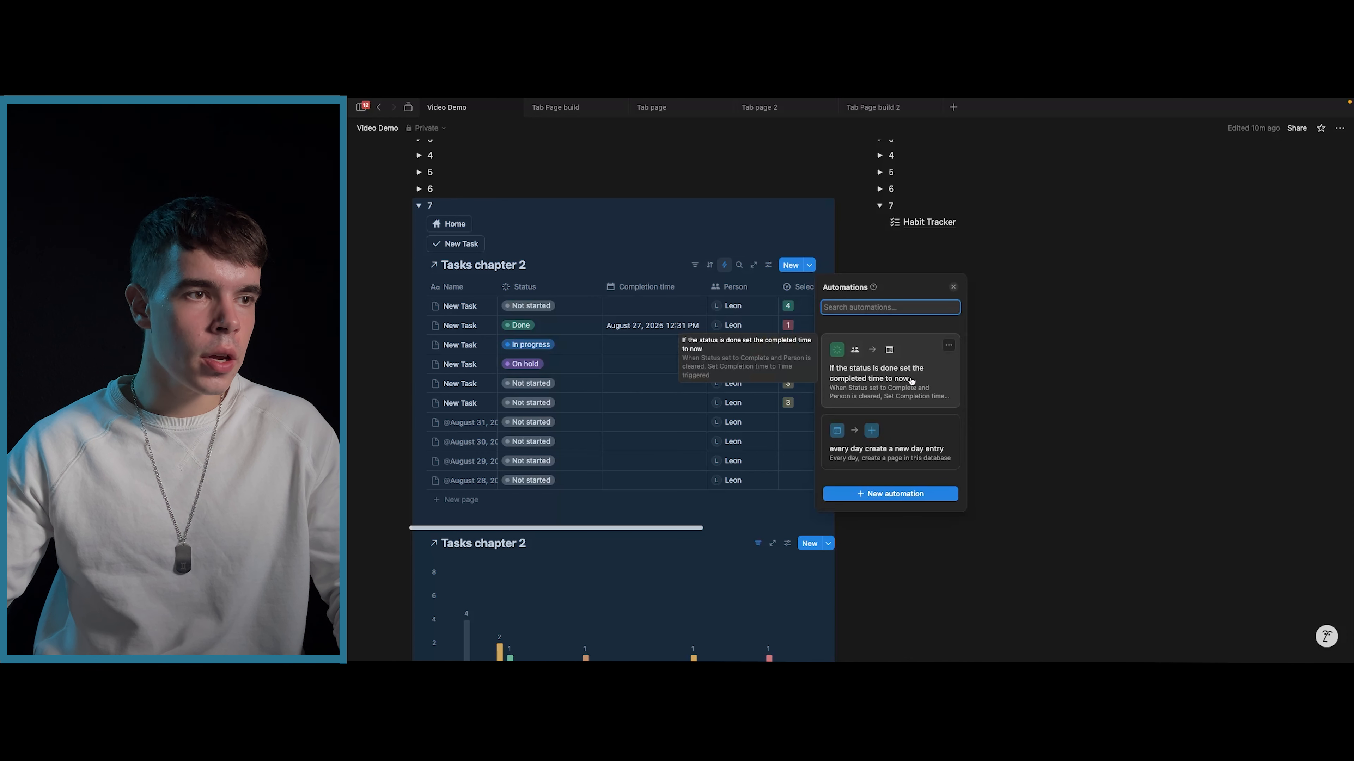
- Deactivate the "If the status is done set the completed time to now" automation and close the automations list
click(949, 347)
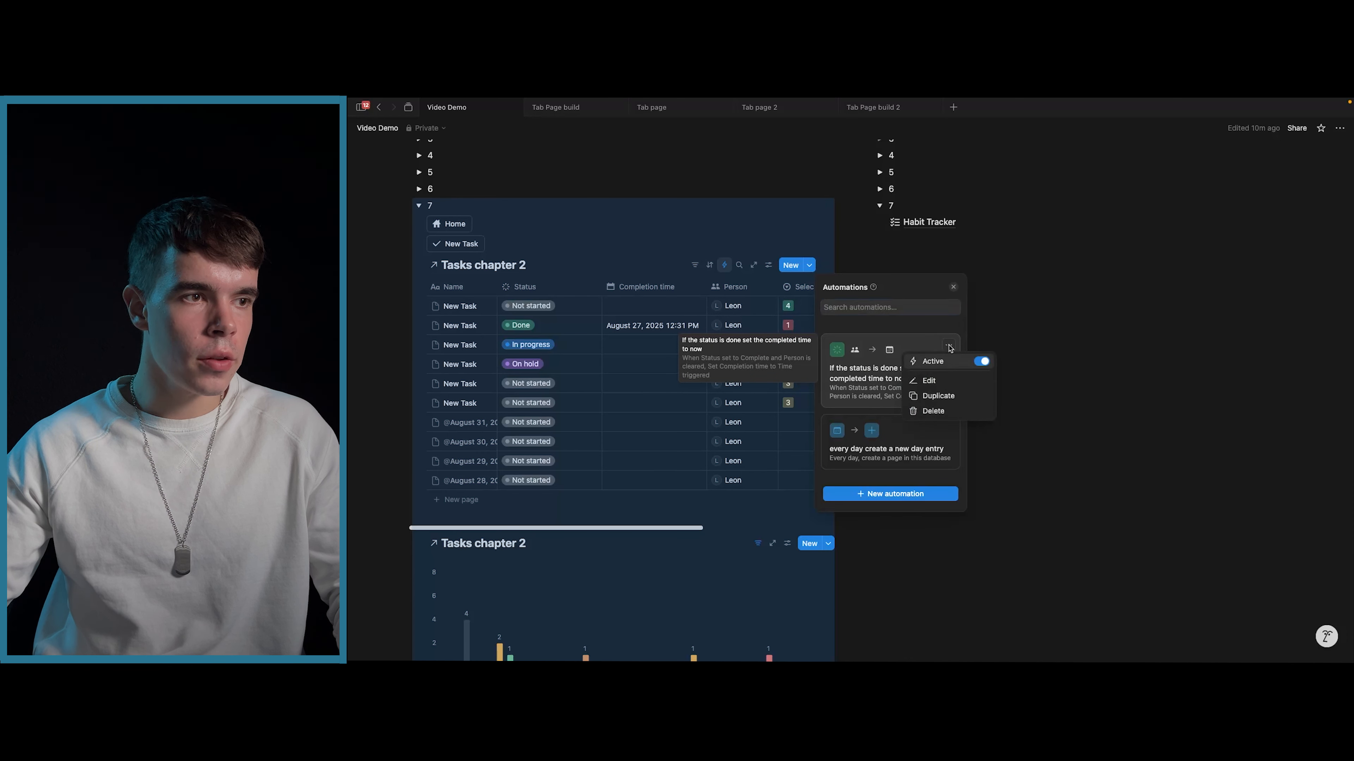
click(984, 363)
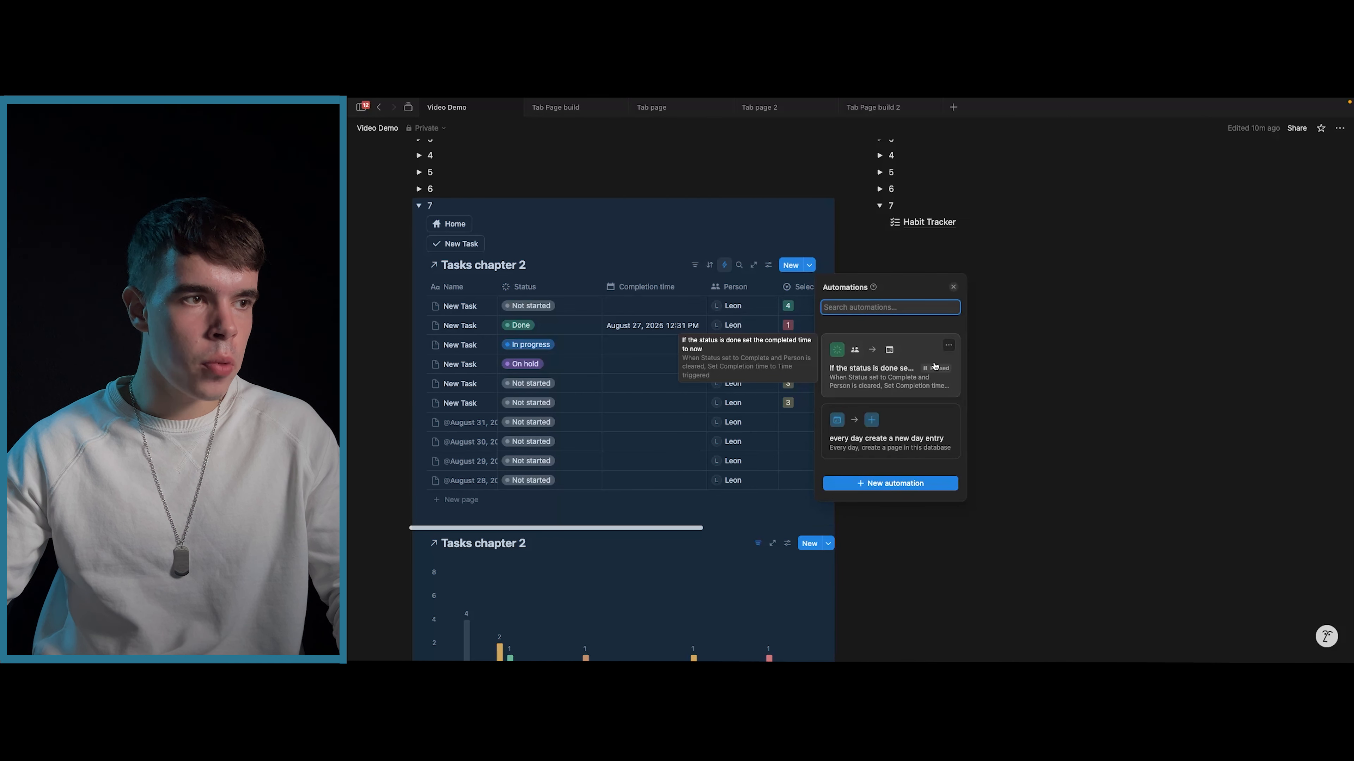
click(954, 287)
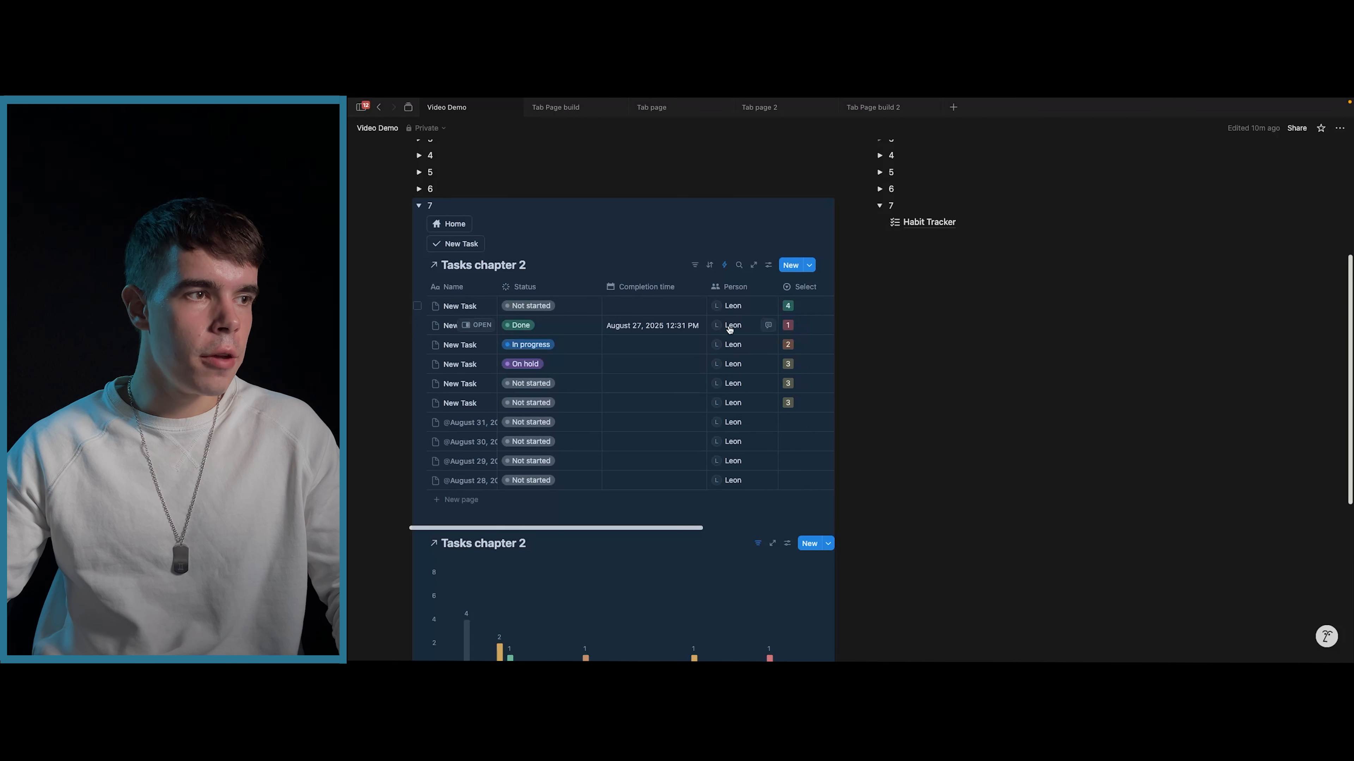
click(563, 346)
key(Escape)
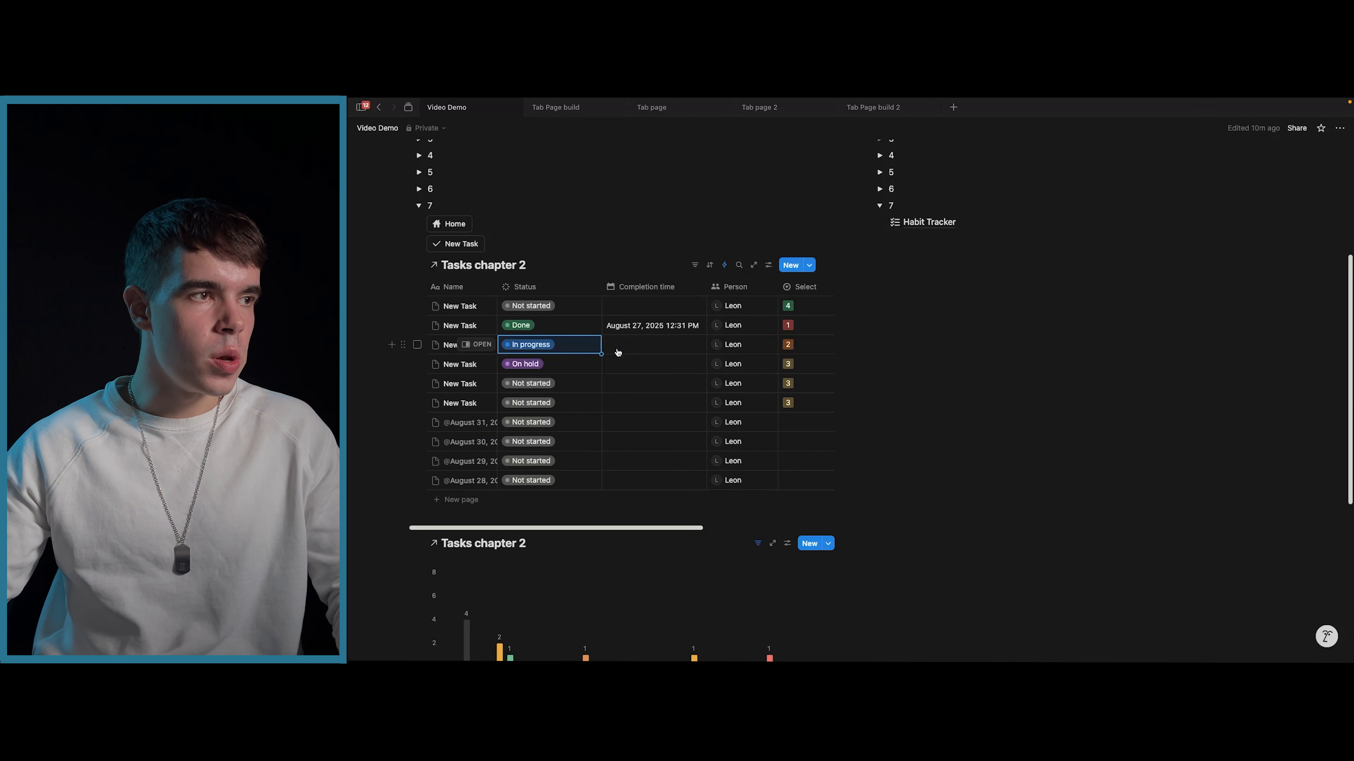
- Review the Active, Edit, Duplicate and Delete options of the paused completed-time automation, then close the automations list
click(724, 265)
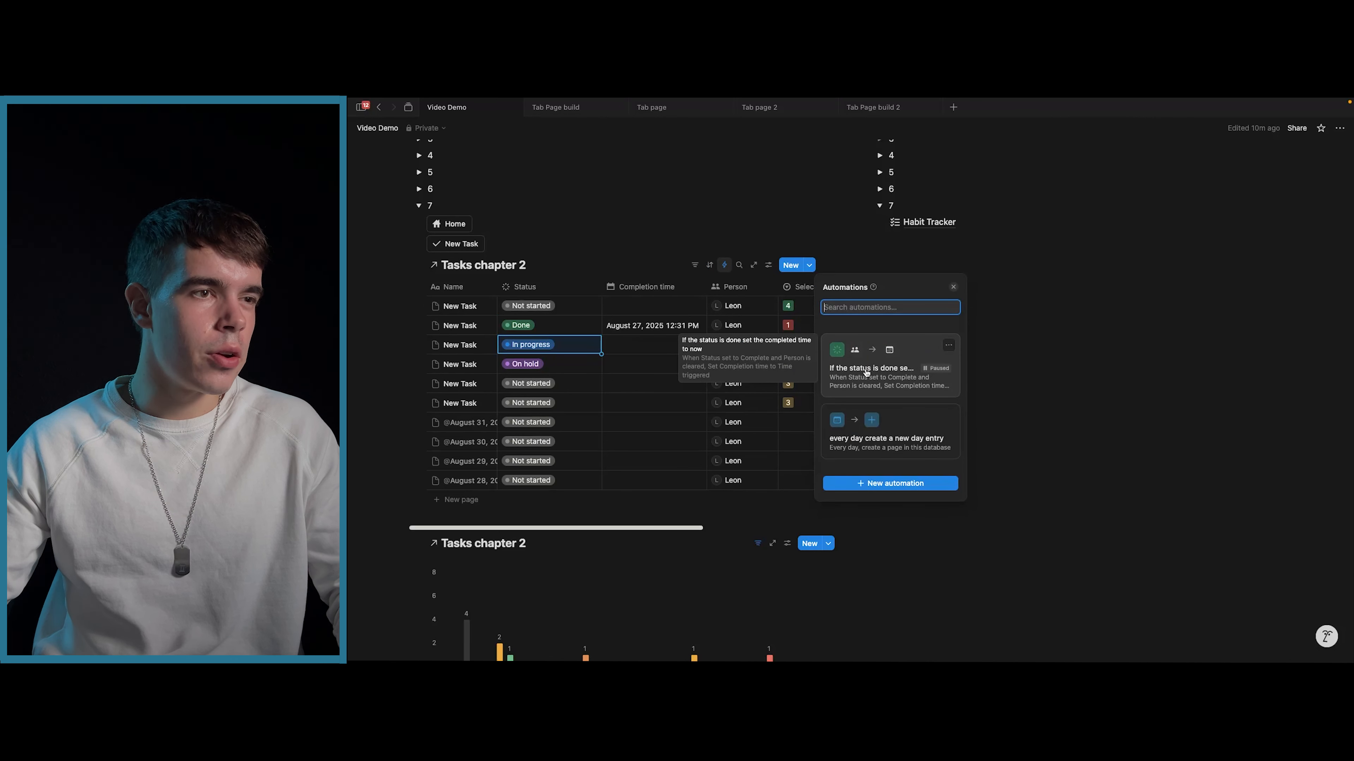
click(949, 348)
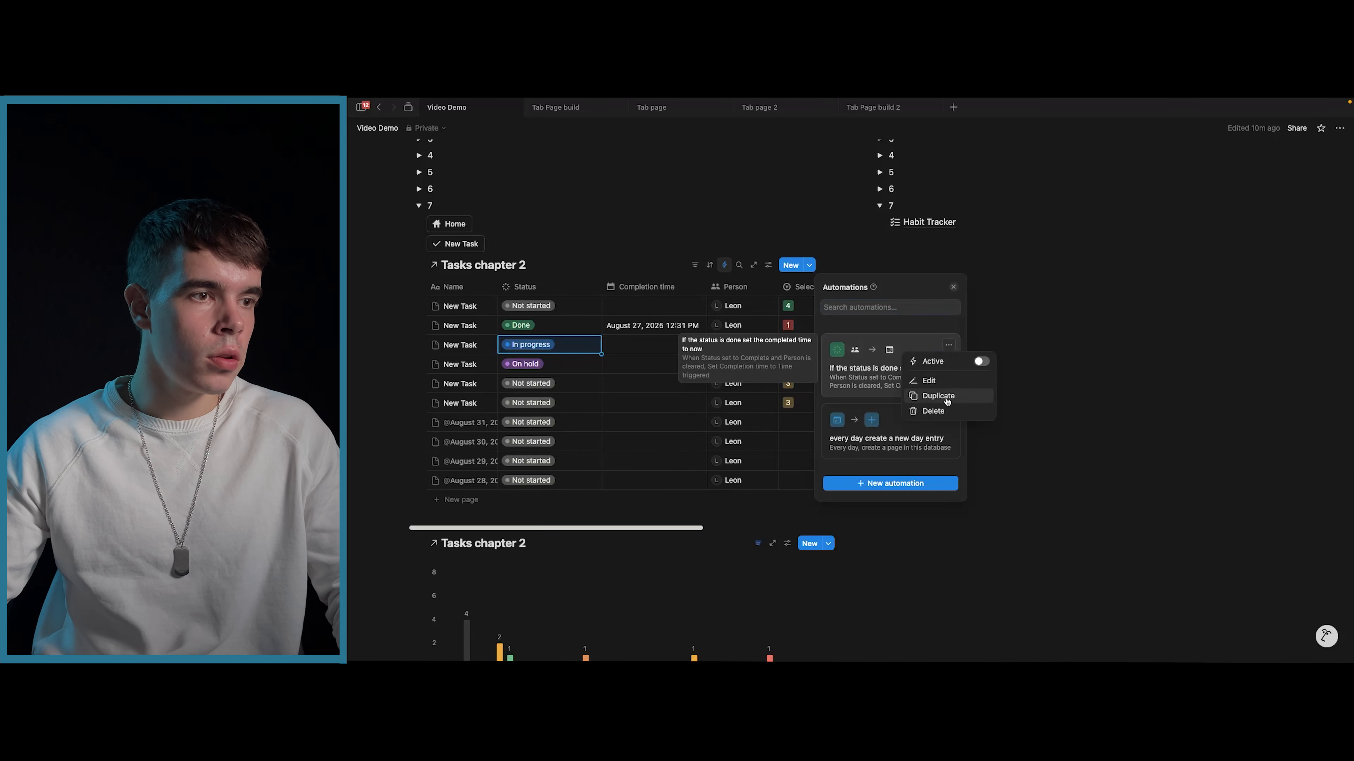
click(920, 333)
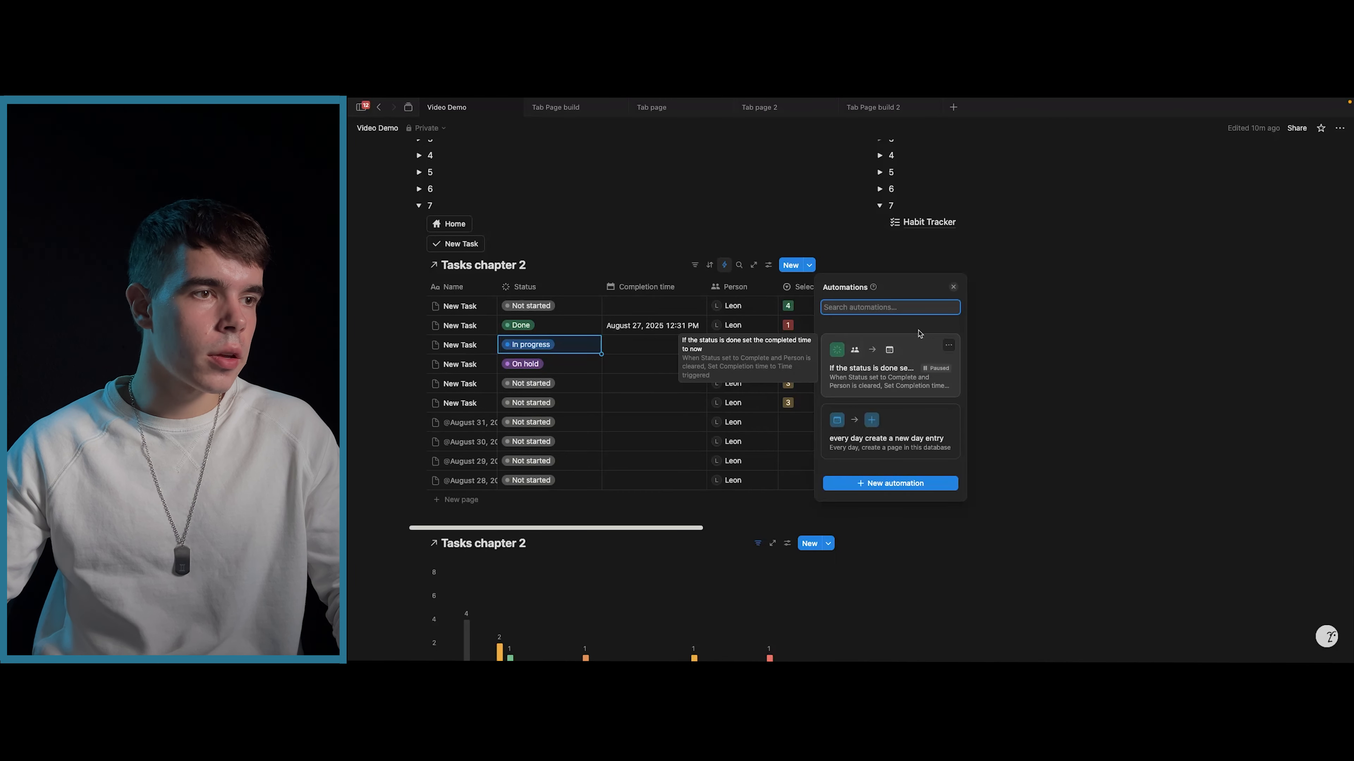
click(947, 347)
key(Escape)
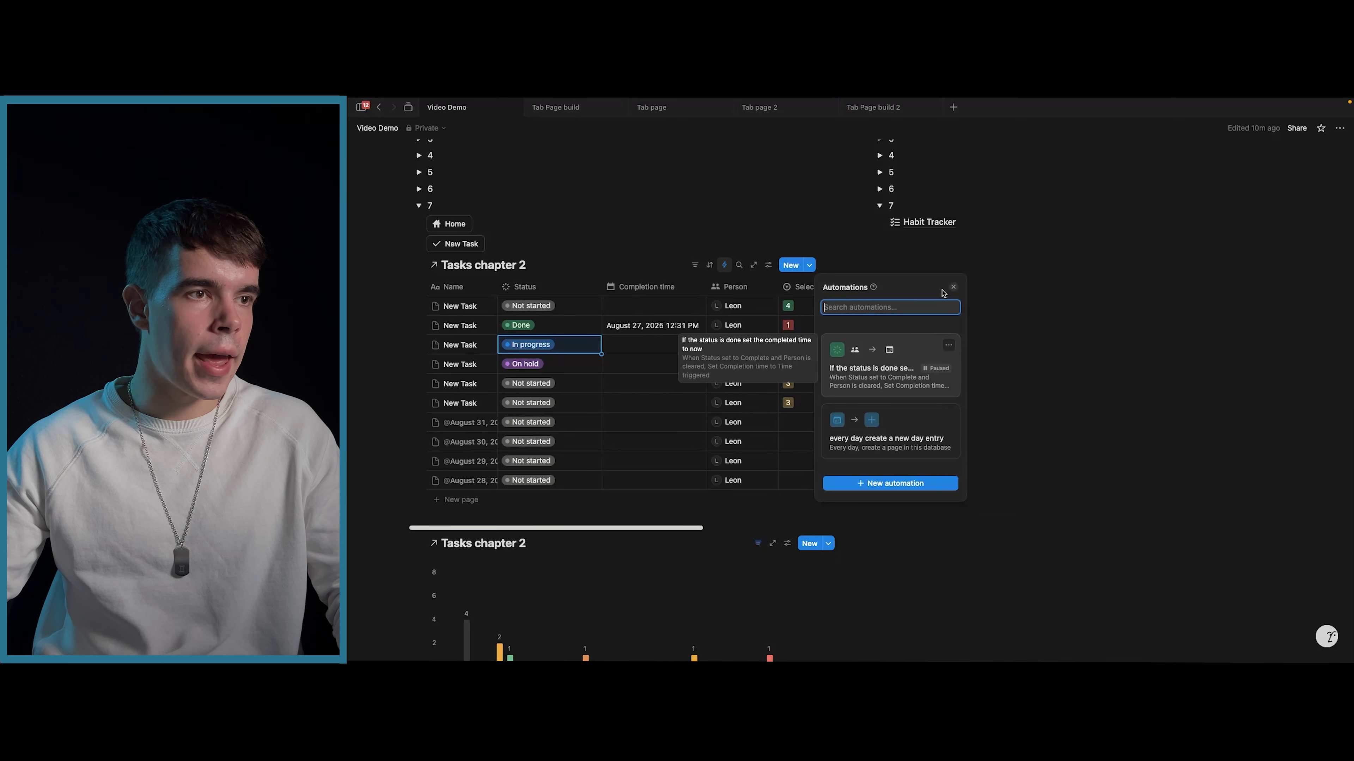
click(952, 287)
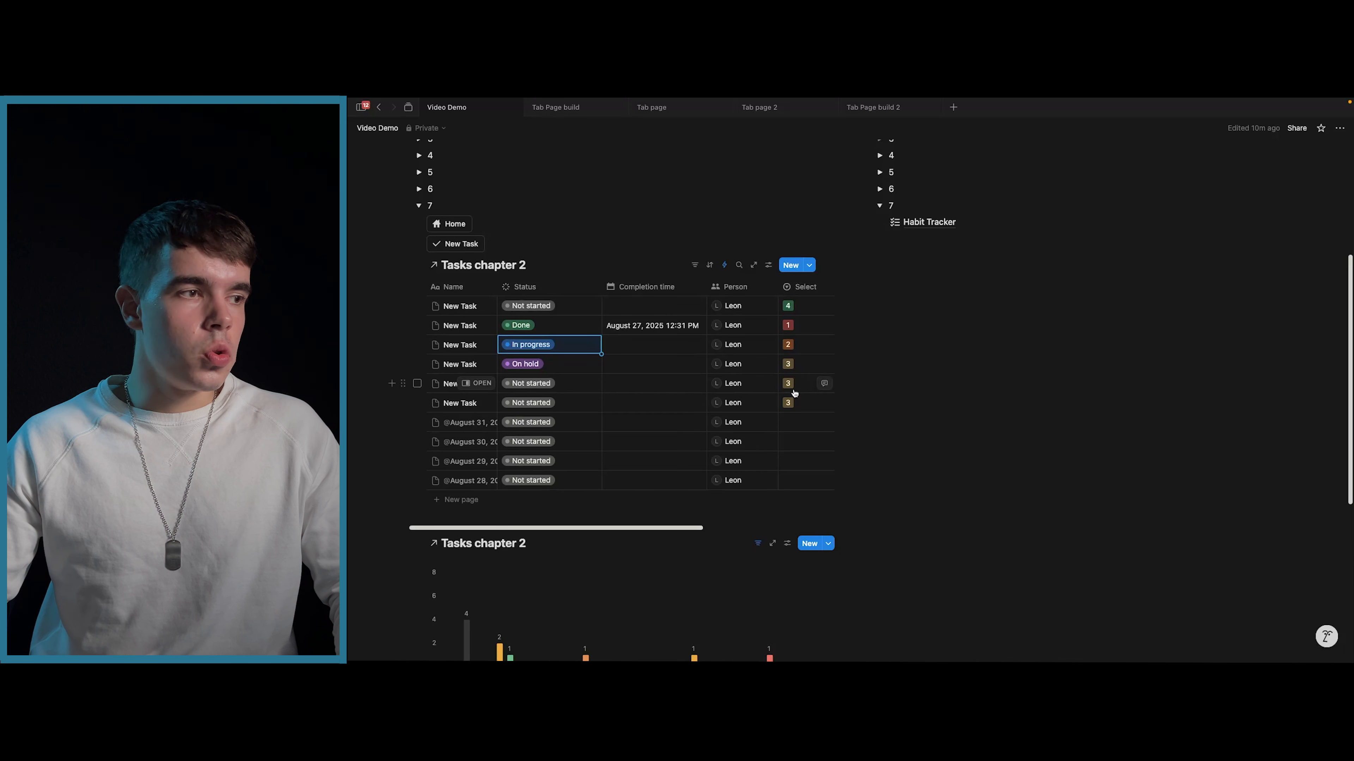
scroll(581, 424, down, 2)
scroll(578, 424, down, 4)
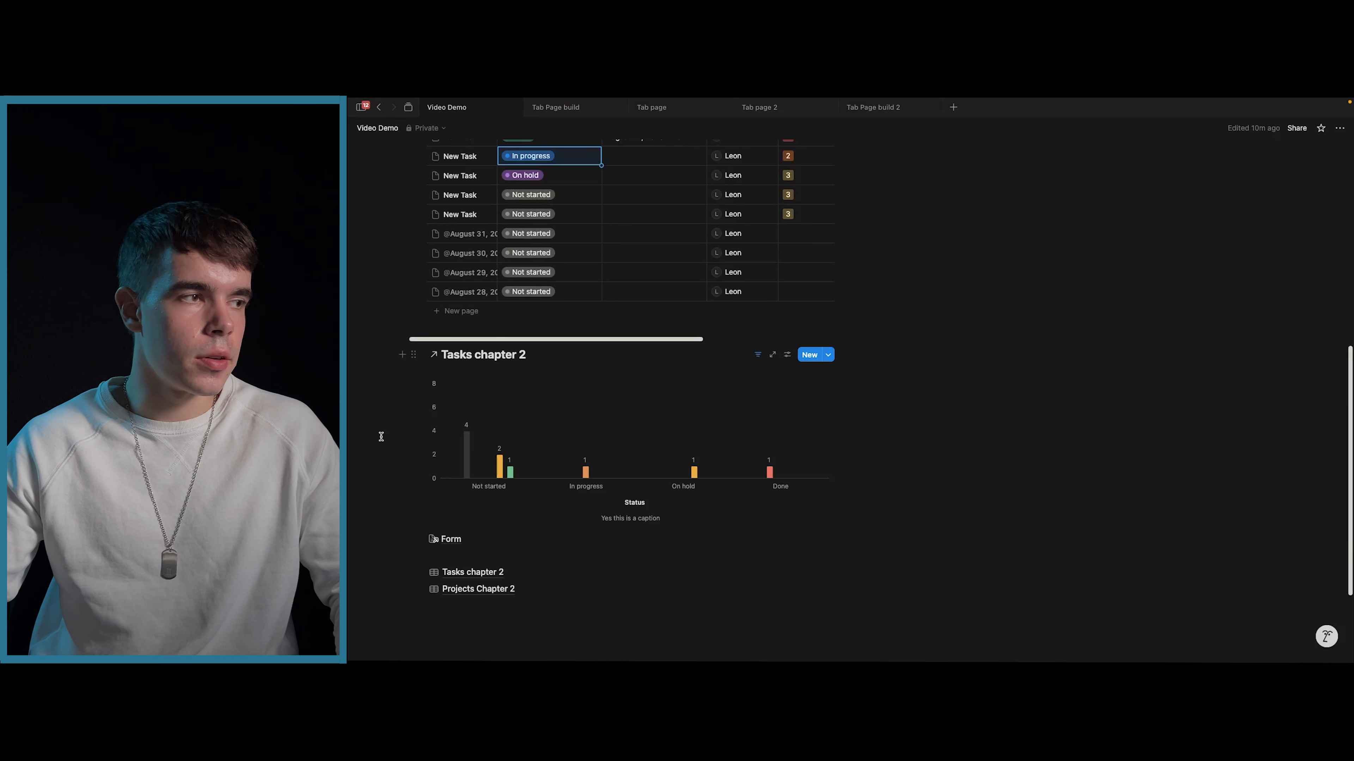
scroll(381, 434, up, 3)
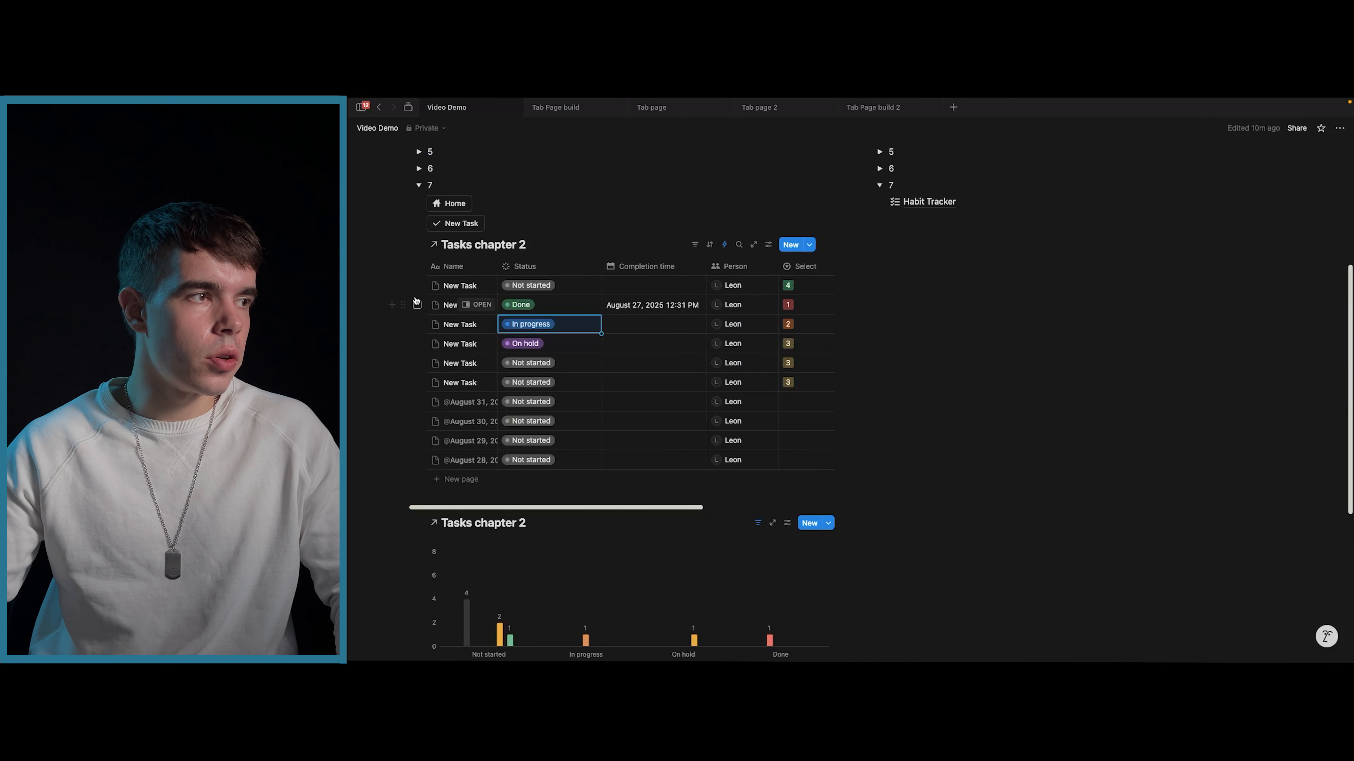
scroll(371, 472, down, 3)
scroll(393, 490, down, 1)
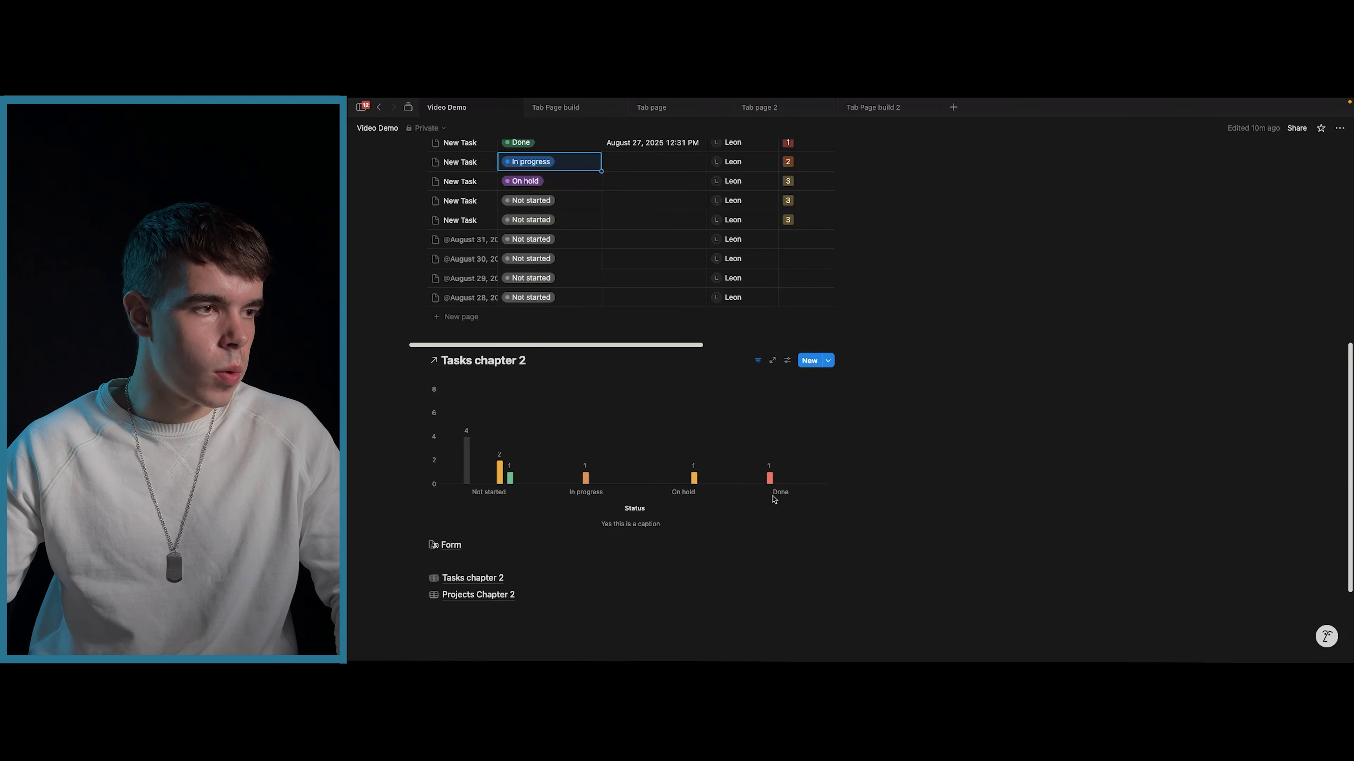
scroll(773, 499, up, 3)
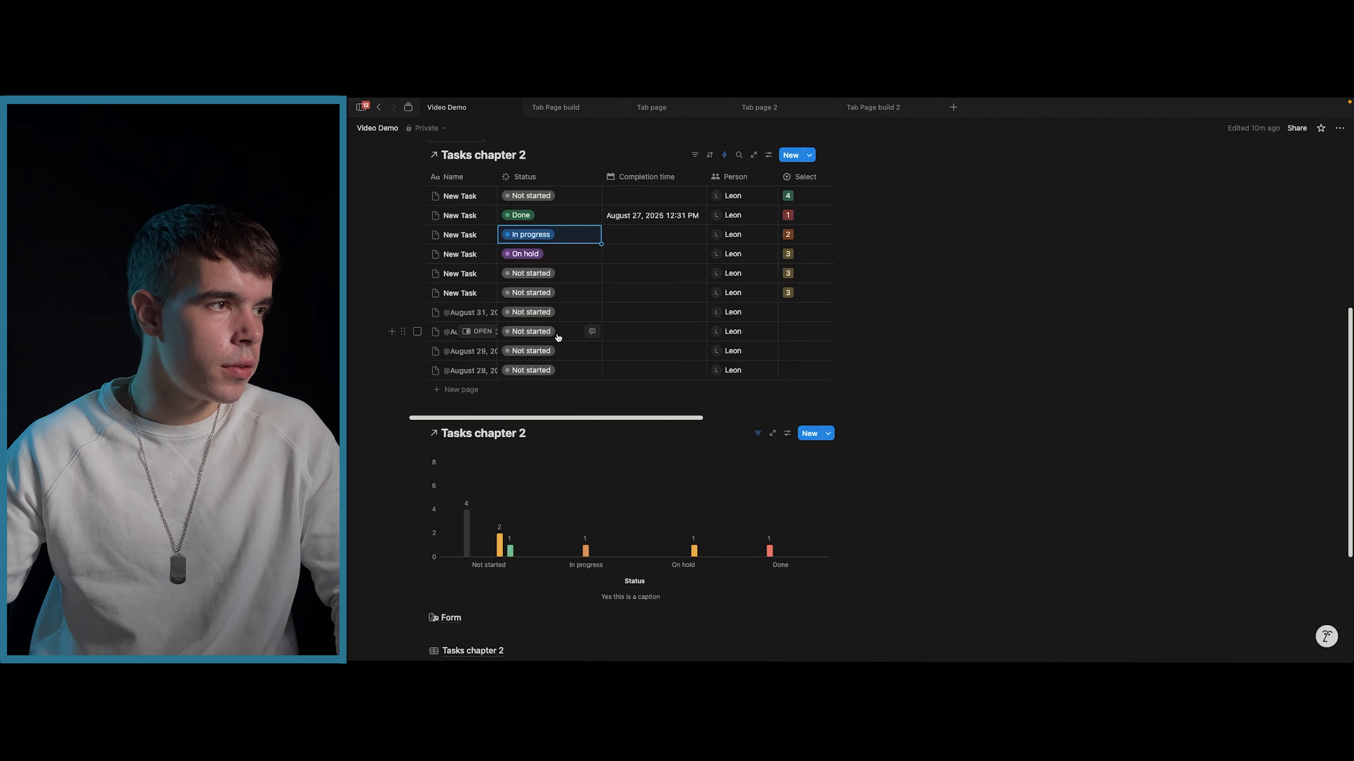
- Reveal the Person filter on the Tasks chapter 2 chart to check it, then hide the filter bar again
scroll(559, 334, down, 1)
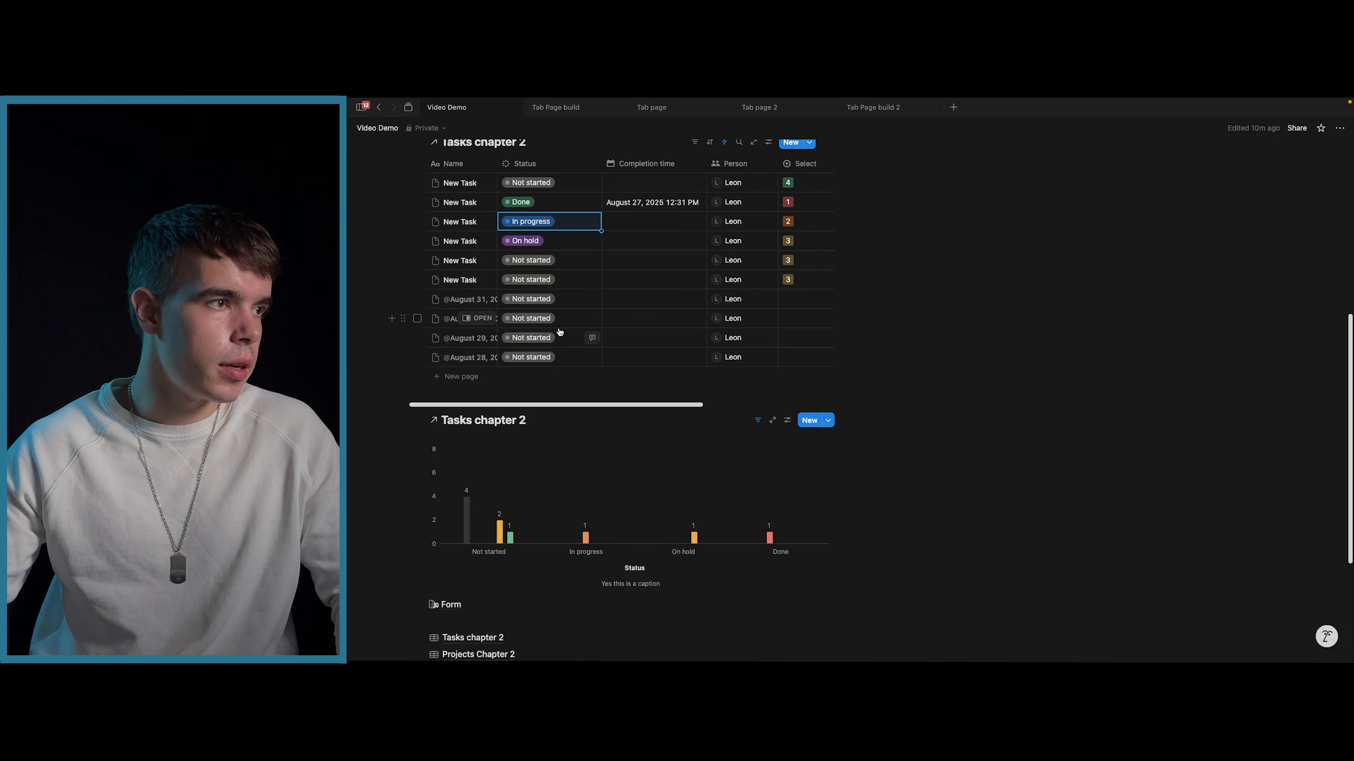
click(758, 421)
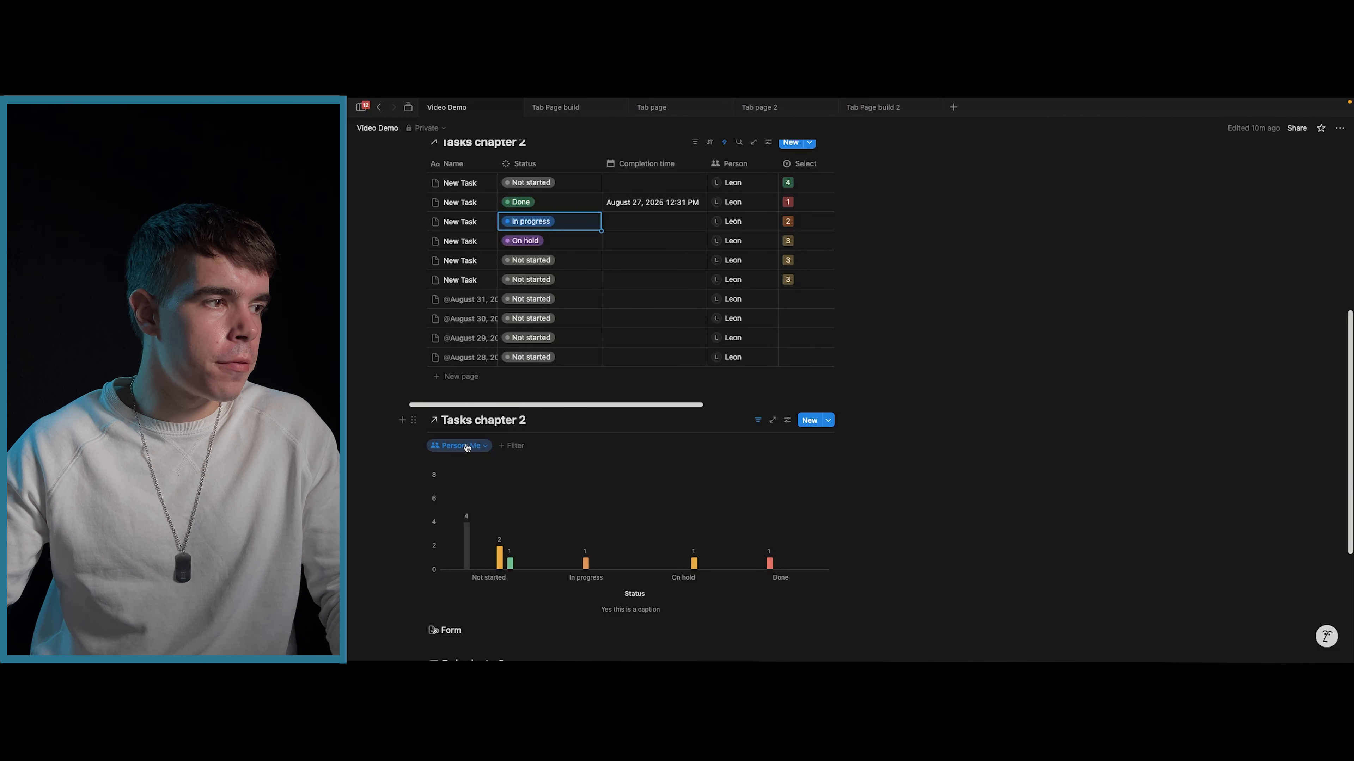
click(757, 422)
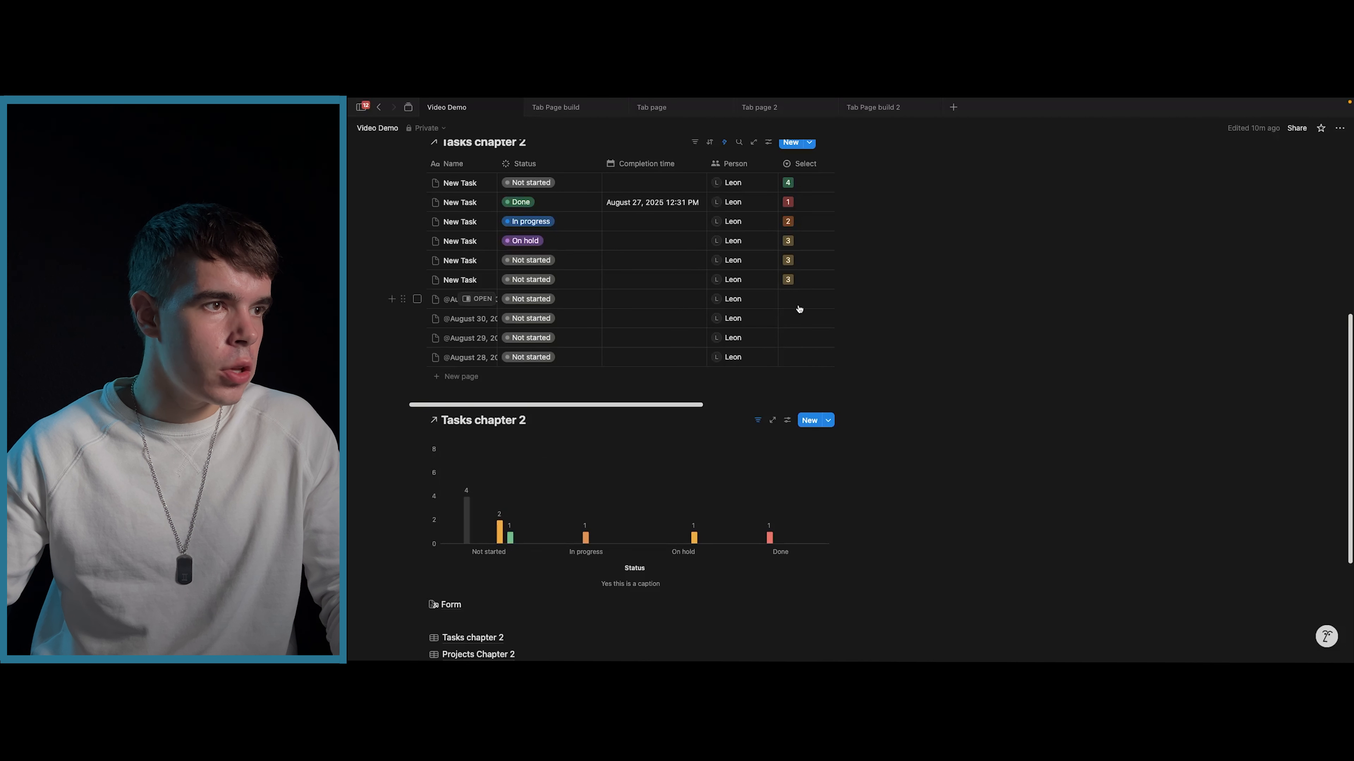
- Clear the Person value of the August 31 task, then reassign the same person while checking the chart's Not started bar
click(748, 301)
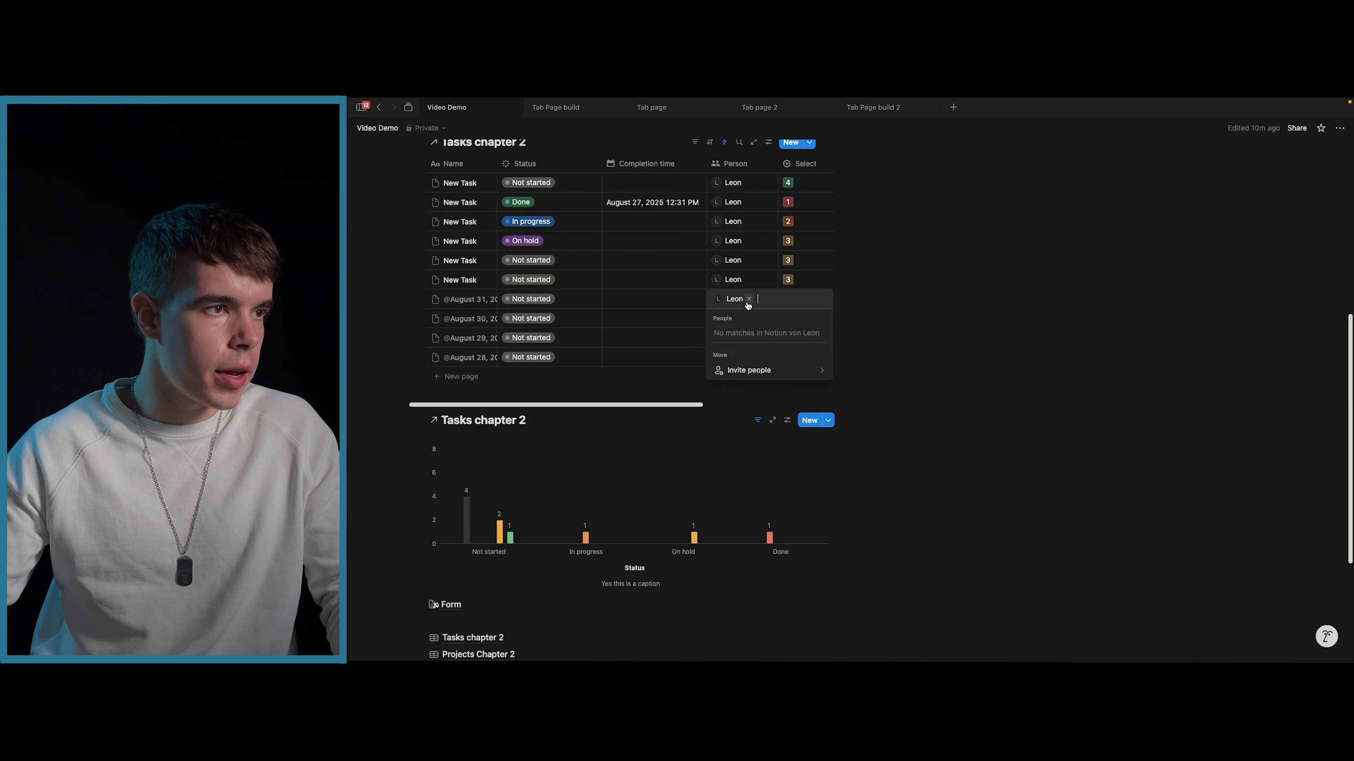
click(749, 300)
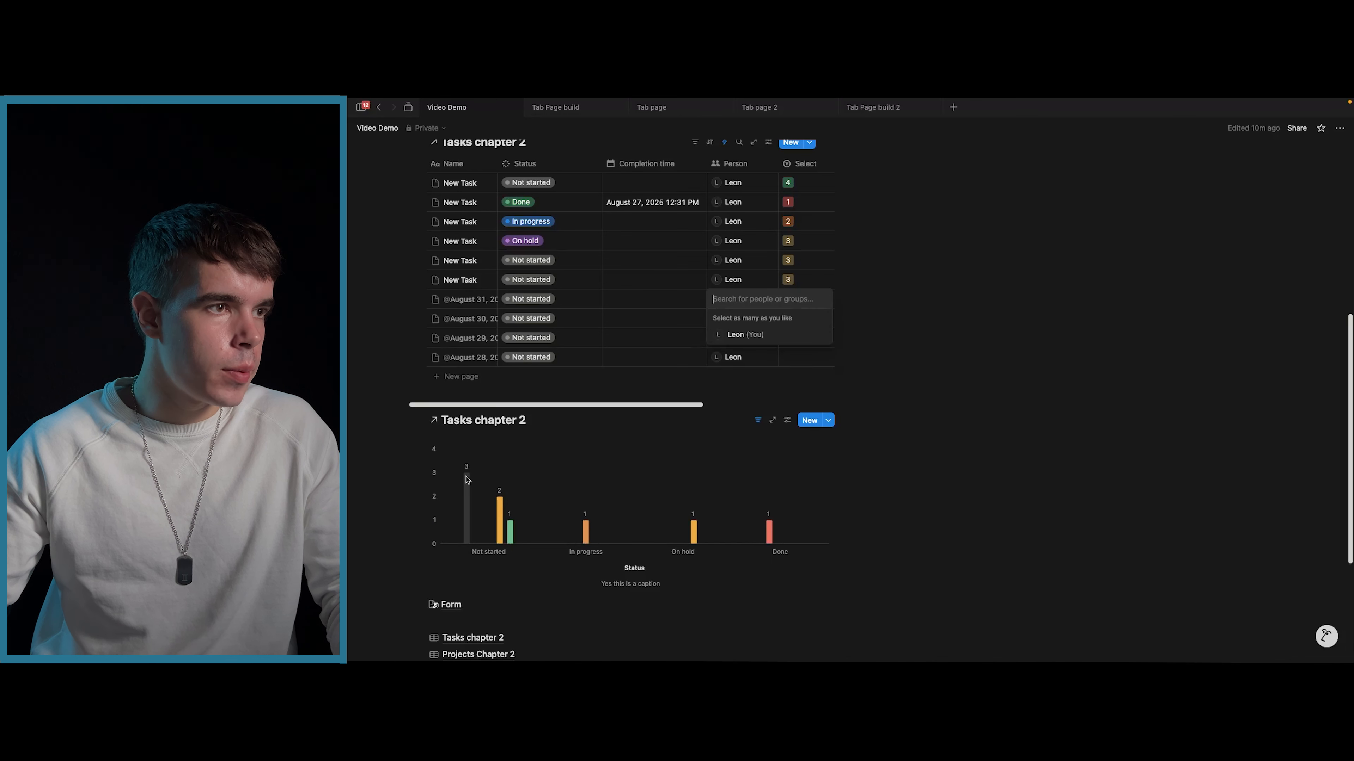
click(728, 336)
key(Escape)
mouse_move(467, 509)
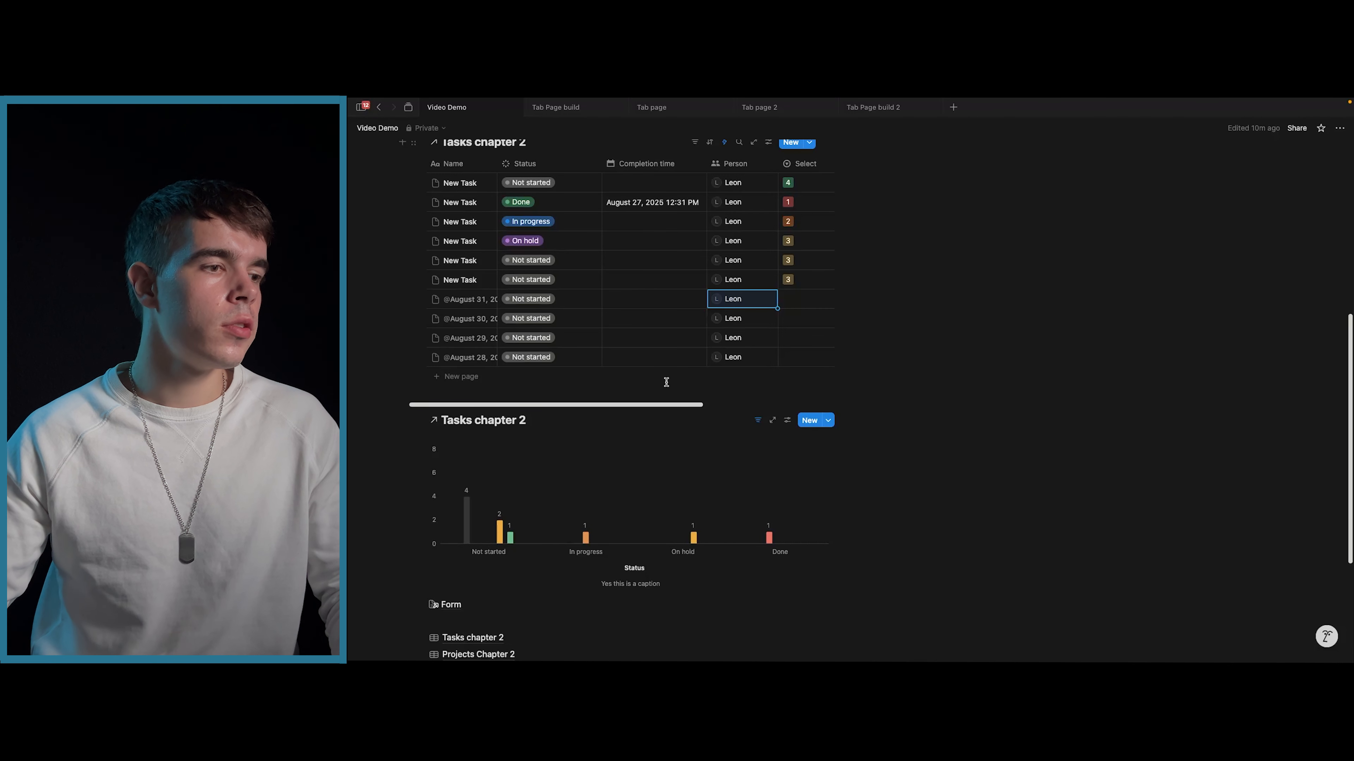
- Open the data behind the chart's Not started group, review its tasks grouped by Select value, and close it
mouse_move(681, 496)
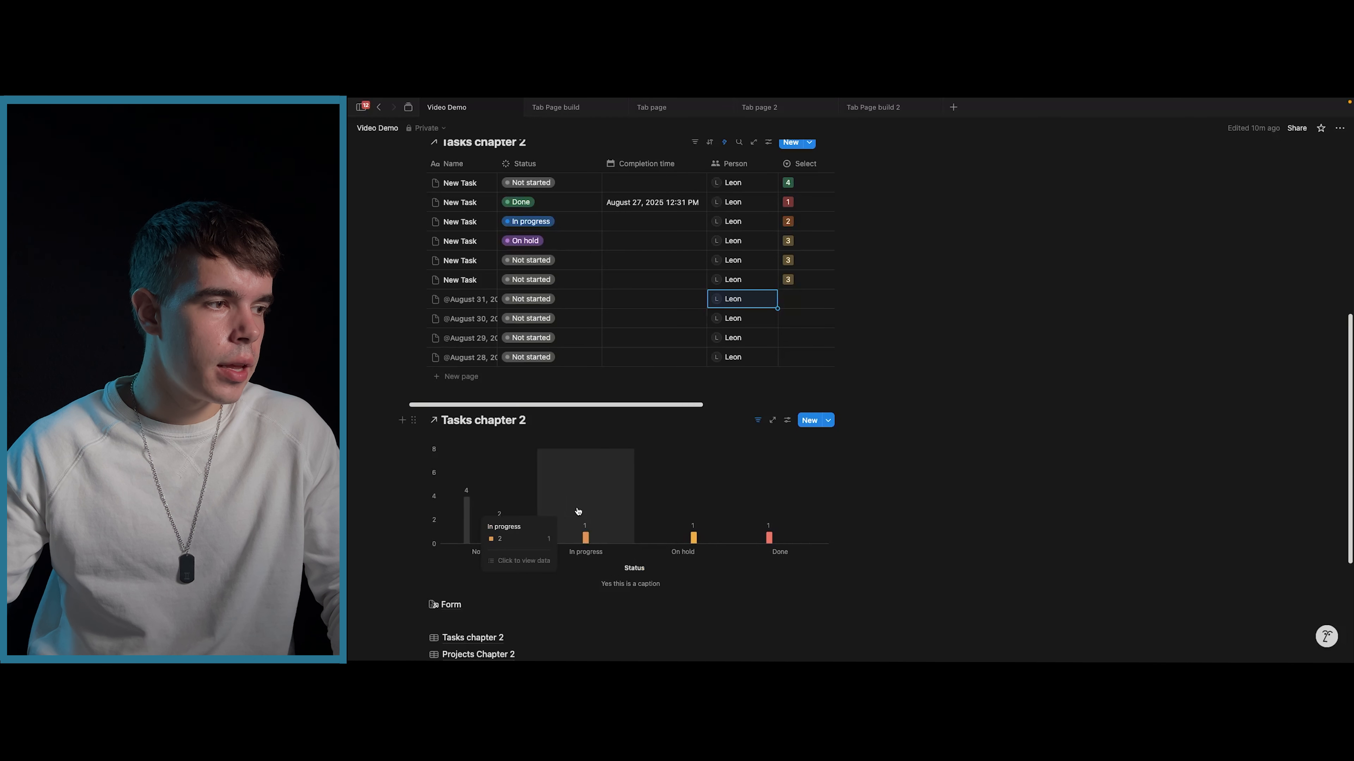
click(506, 524)
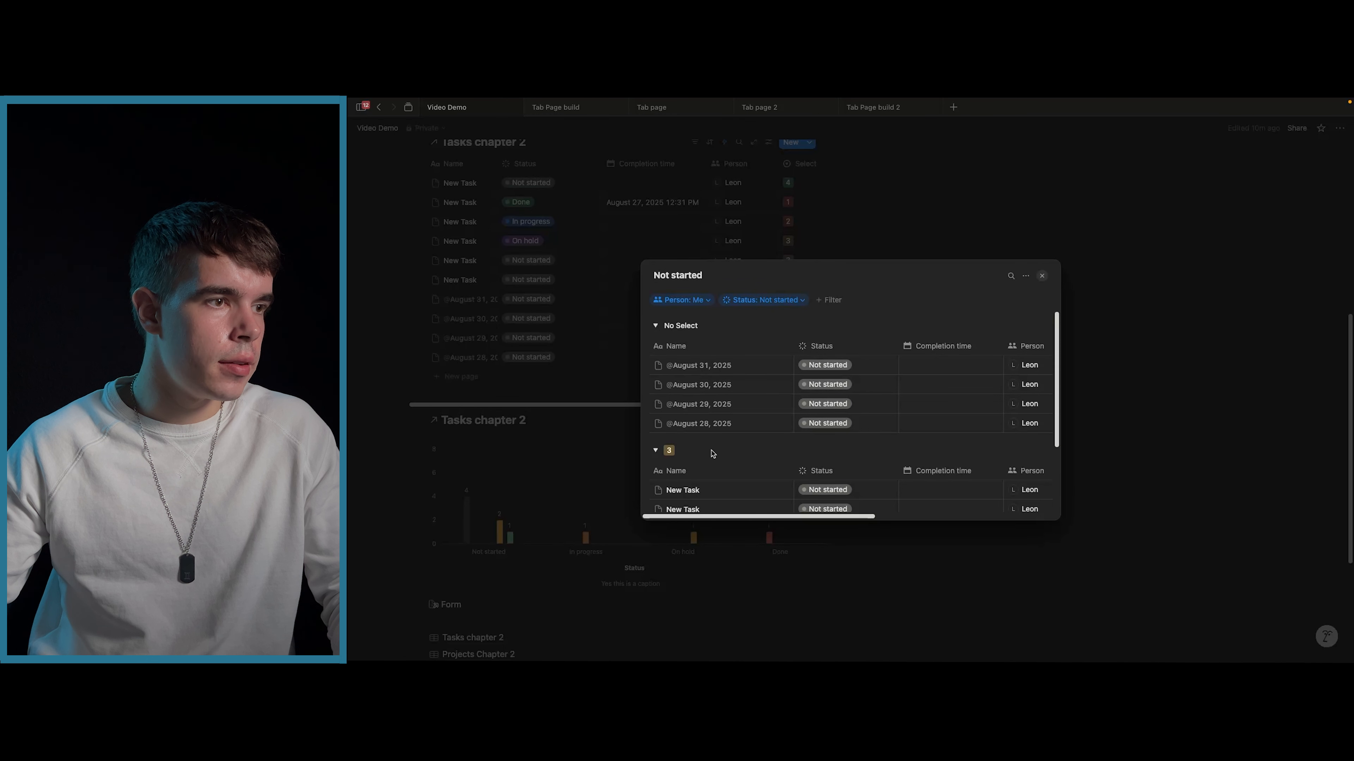
scroll(715, 453, down, 3)
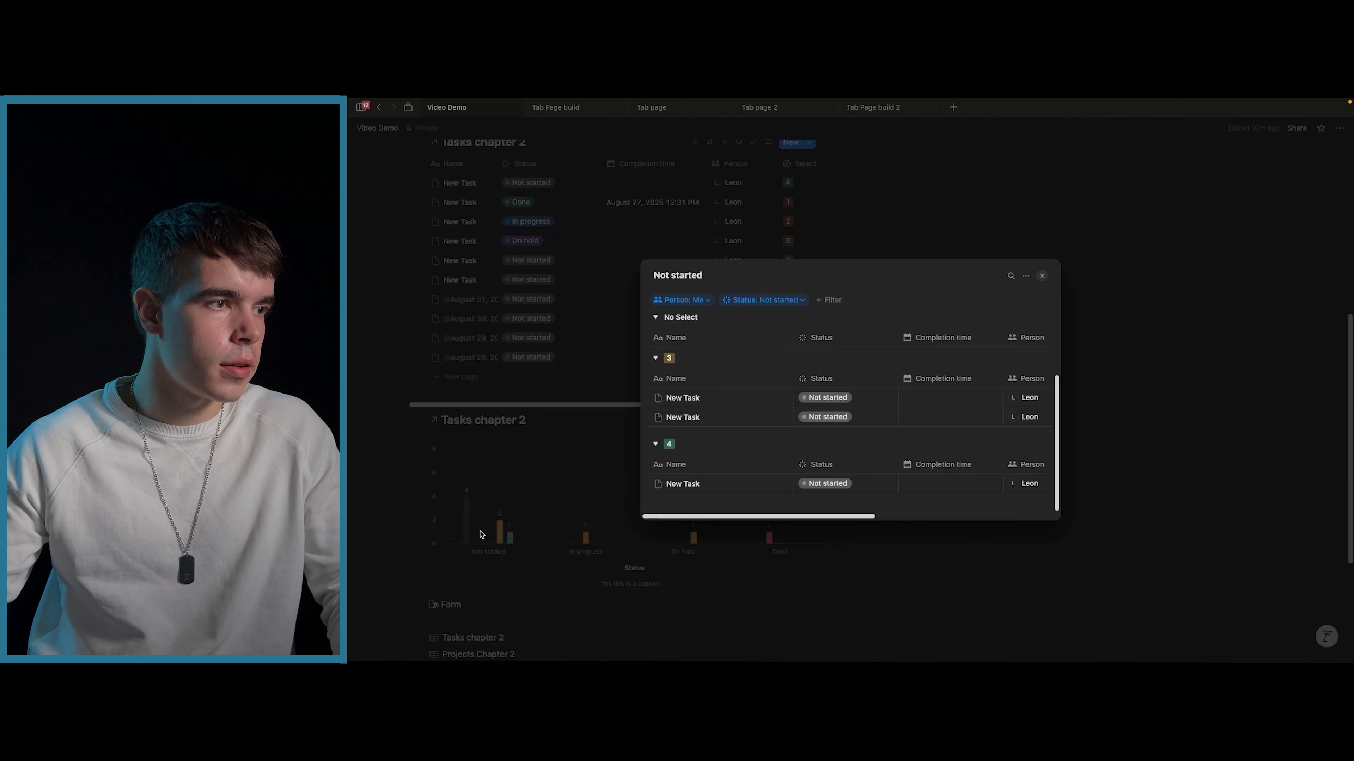
scroll(668, 416, up, 1)
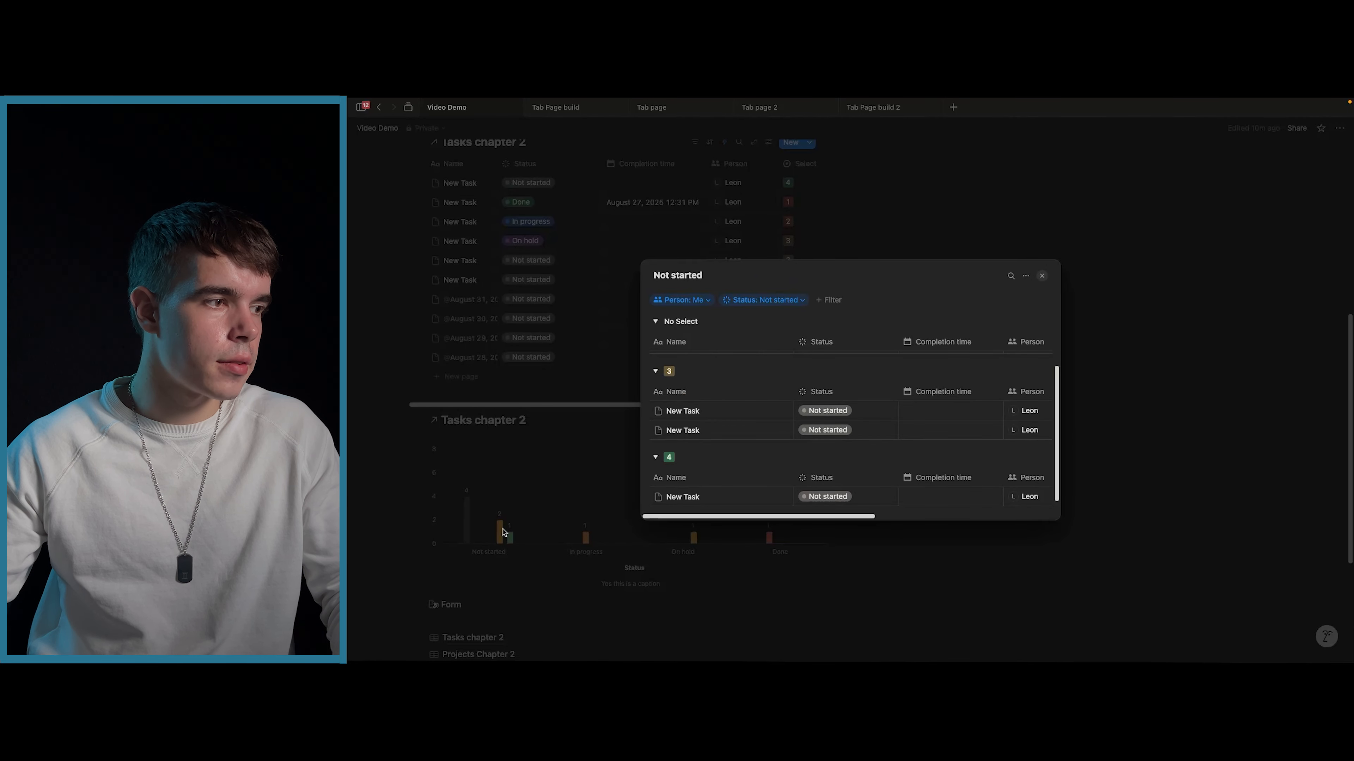
scroll(680, 428, up, 3)
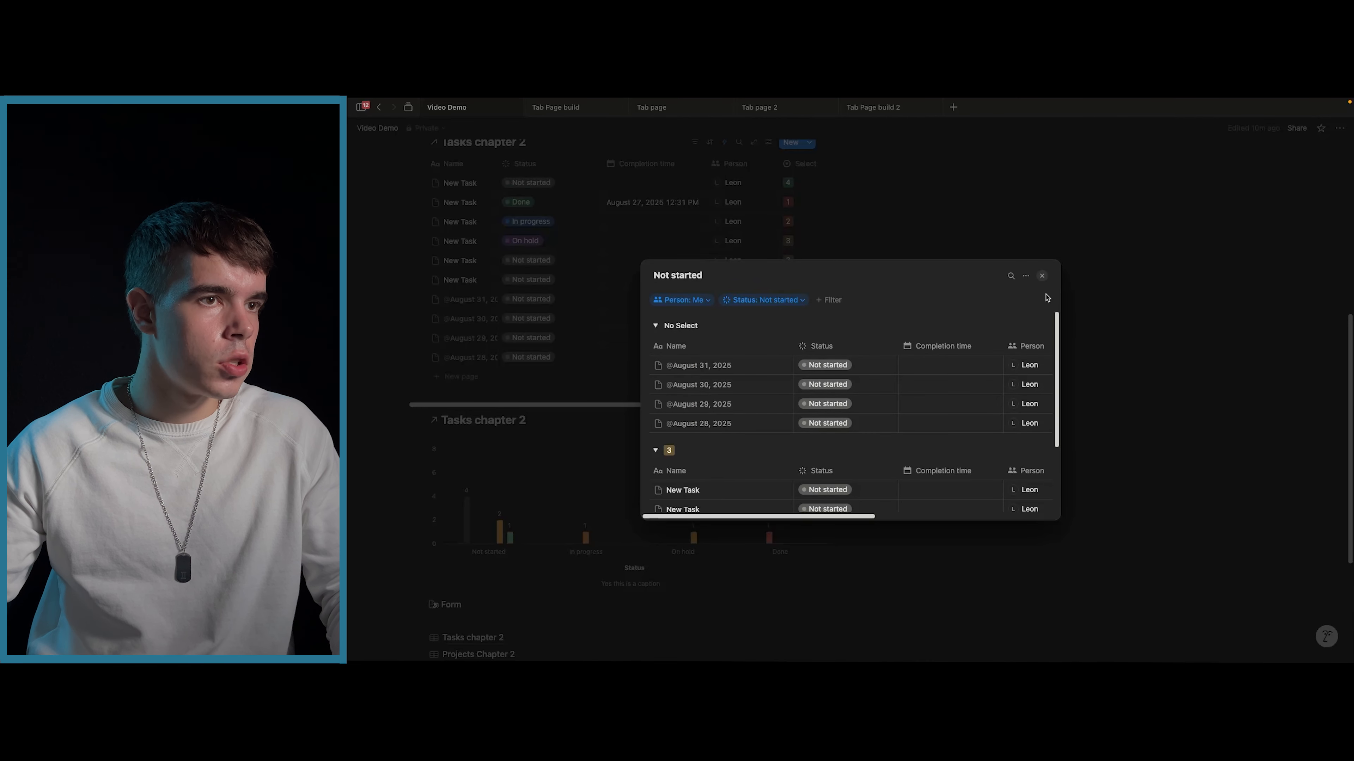
click(1042, 276)
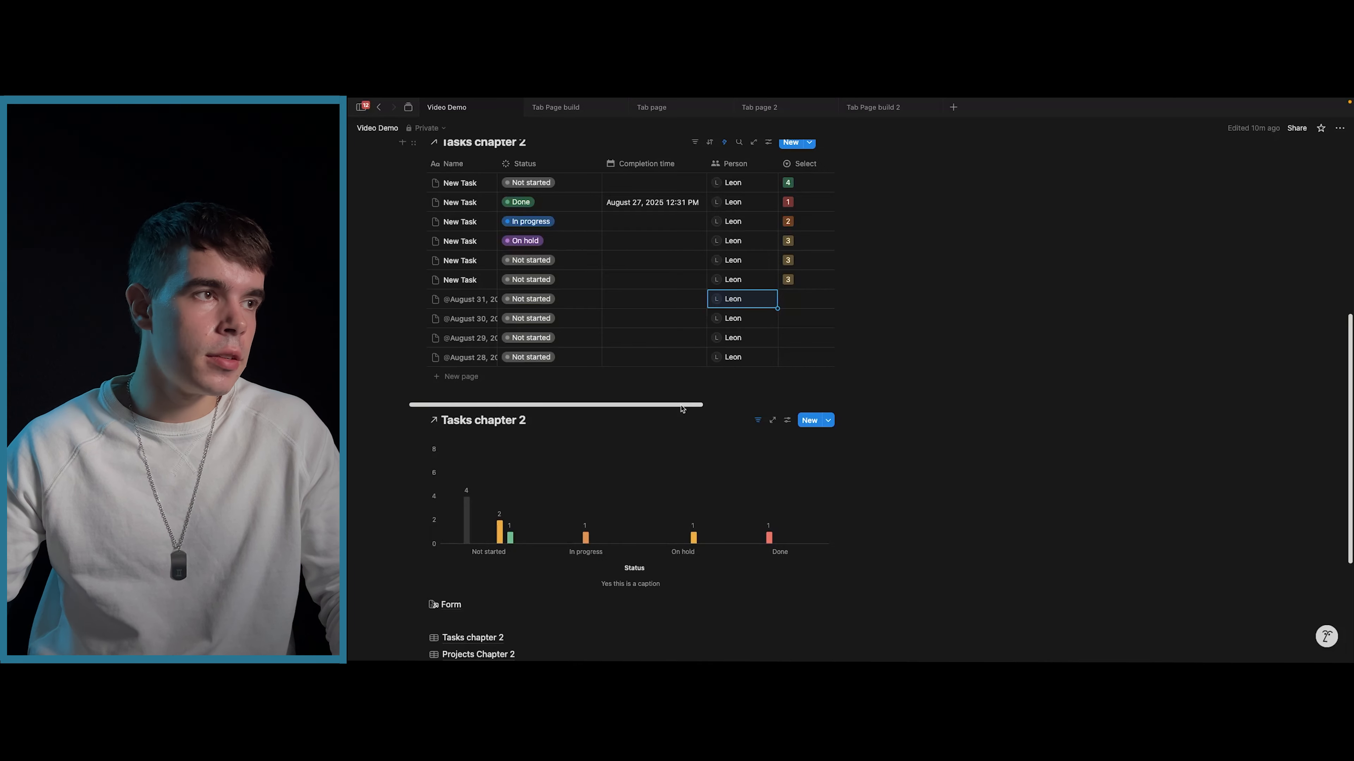
scroll(682, 408, up, 1)
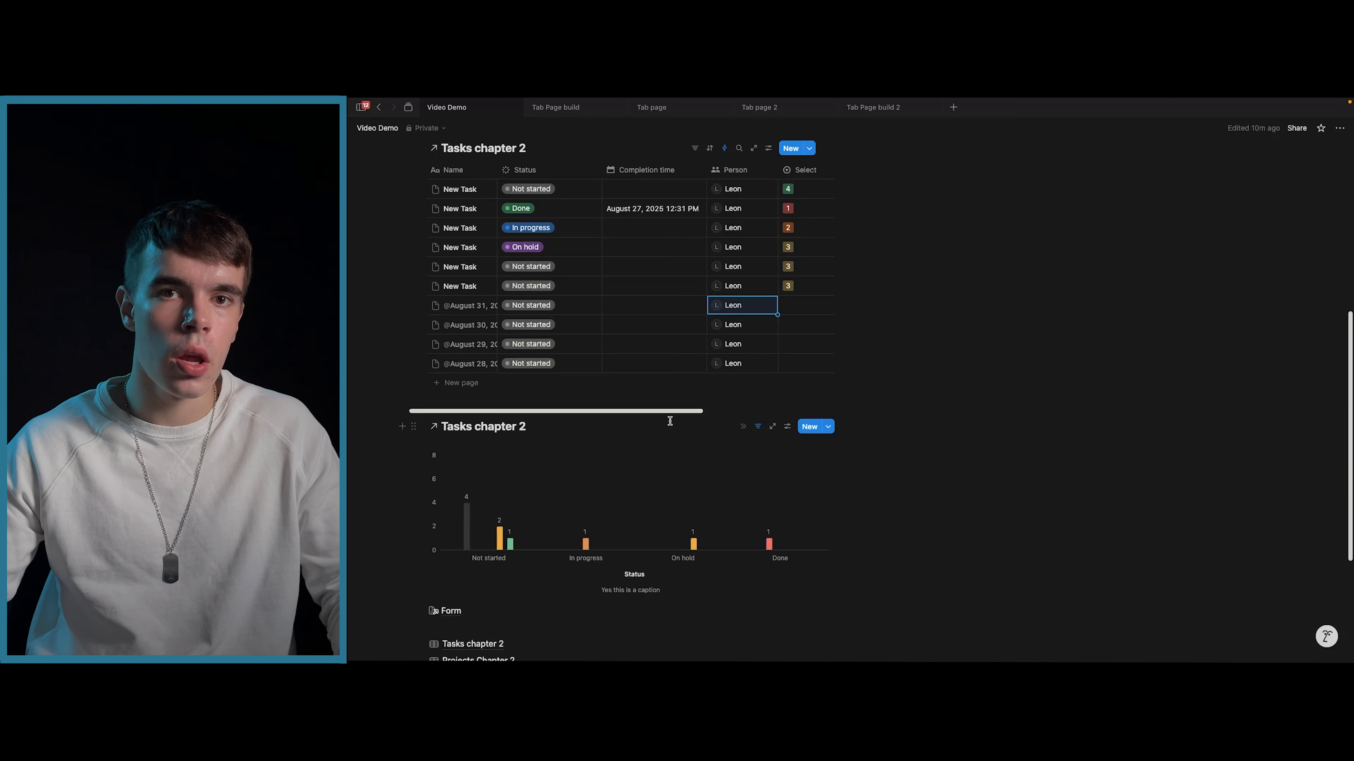
- Open the Form below the chart and submit a response named "Form entry" with Select set to 1
scroll(517, 419, down, 3)
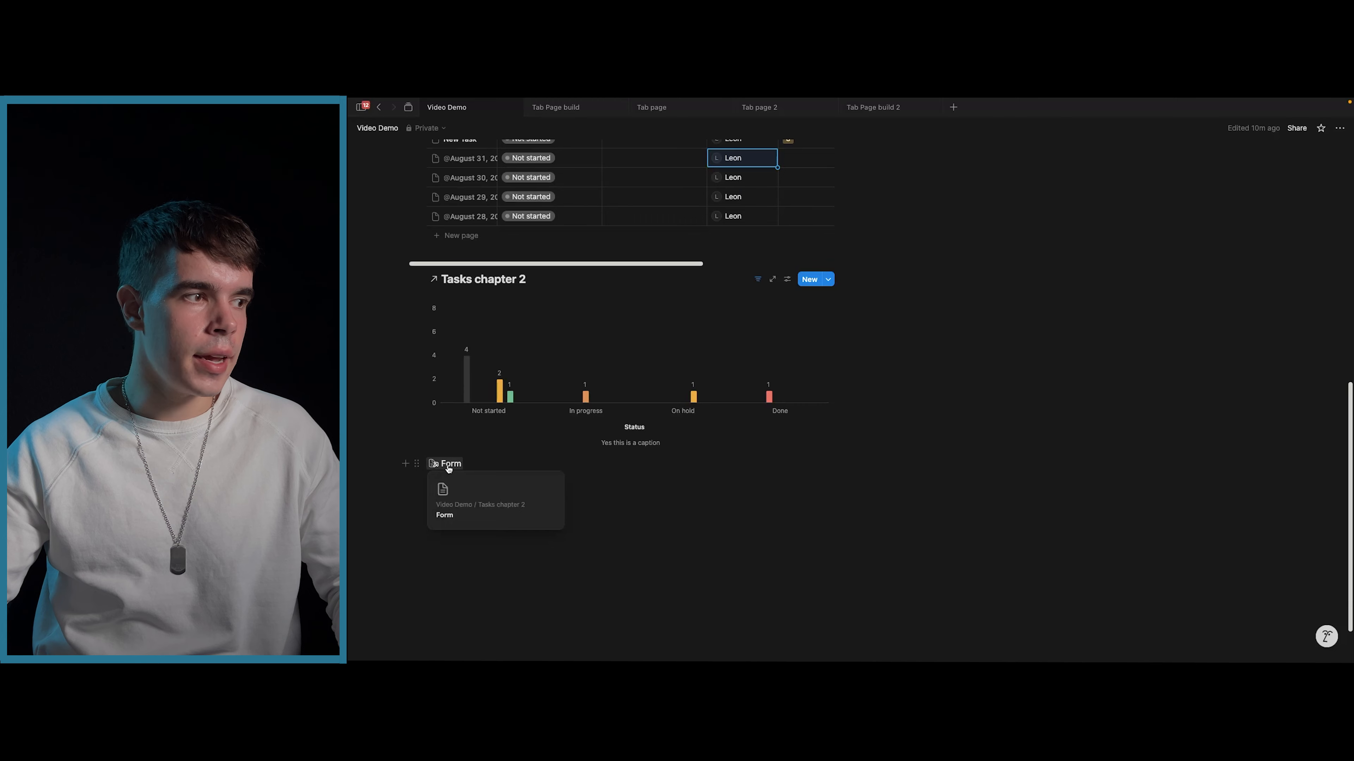
click(449, 464)
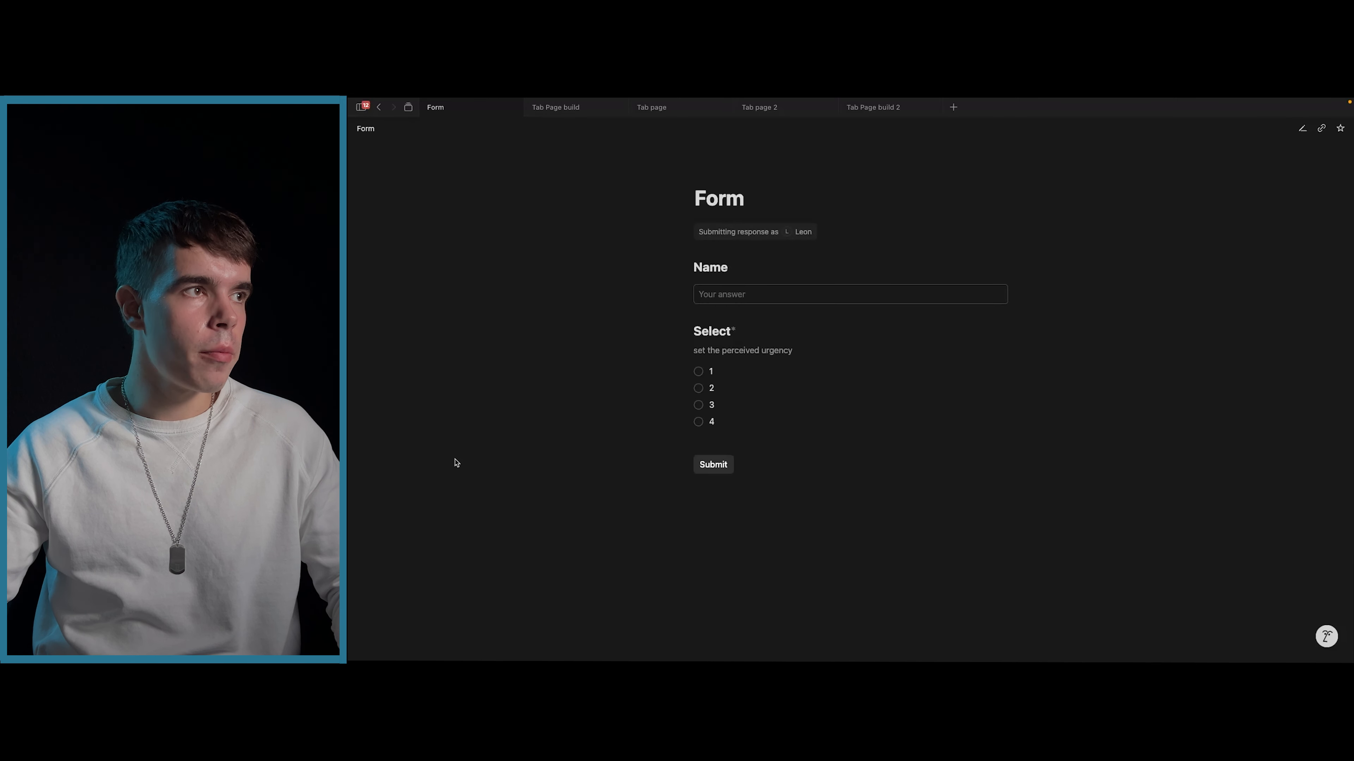
click(725, 294)
text(Form entry)
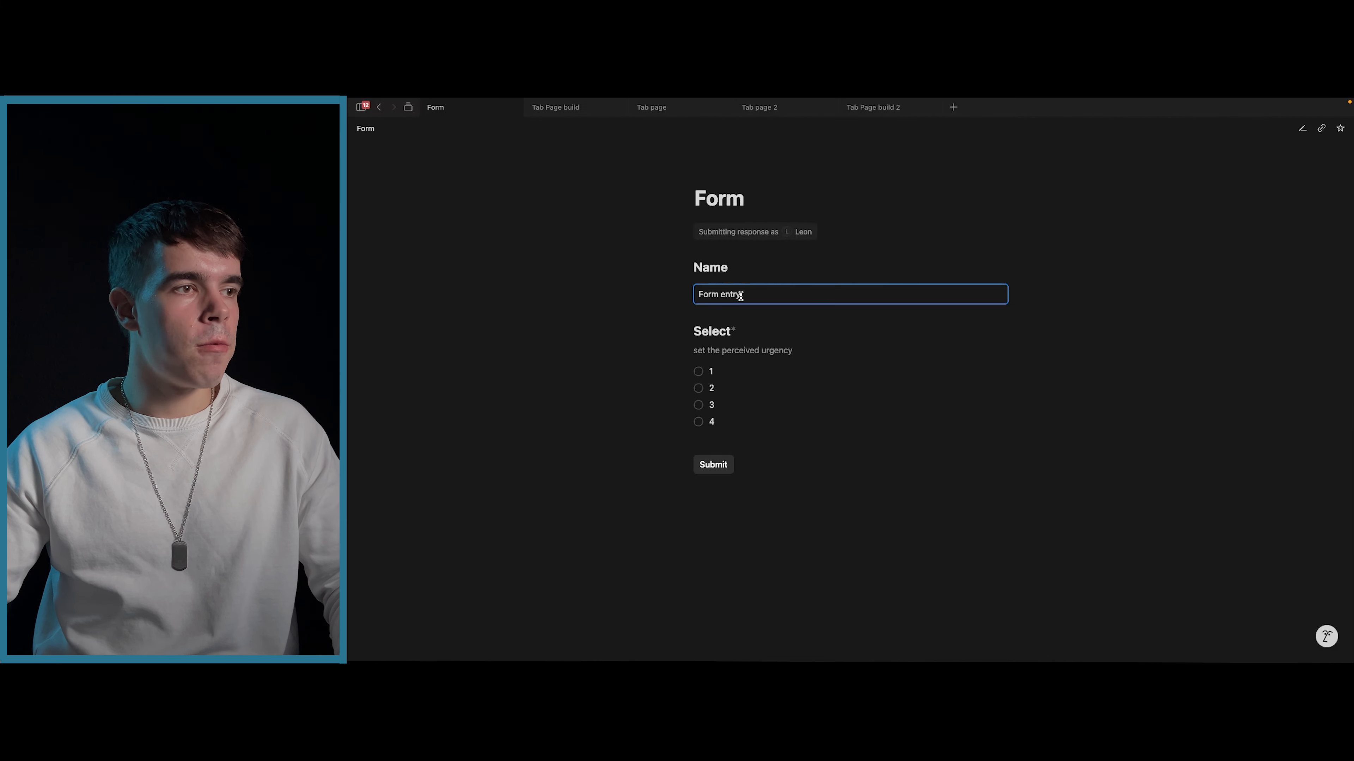
click(699, 370)
click(713, 465)
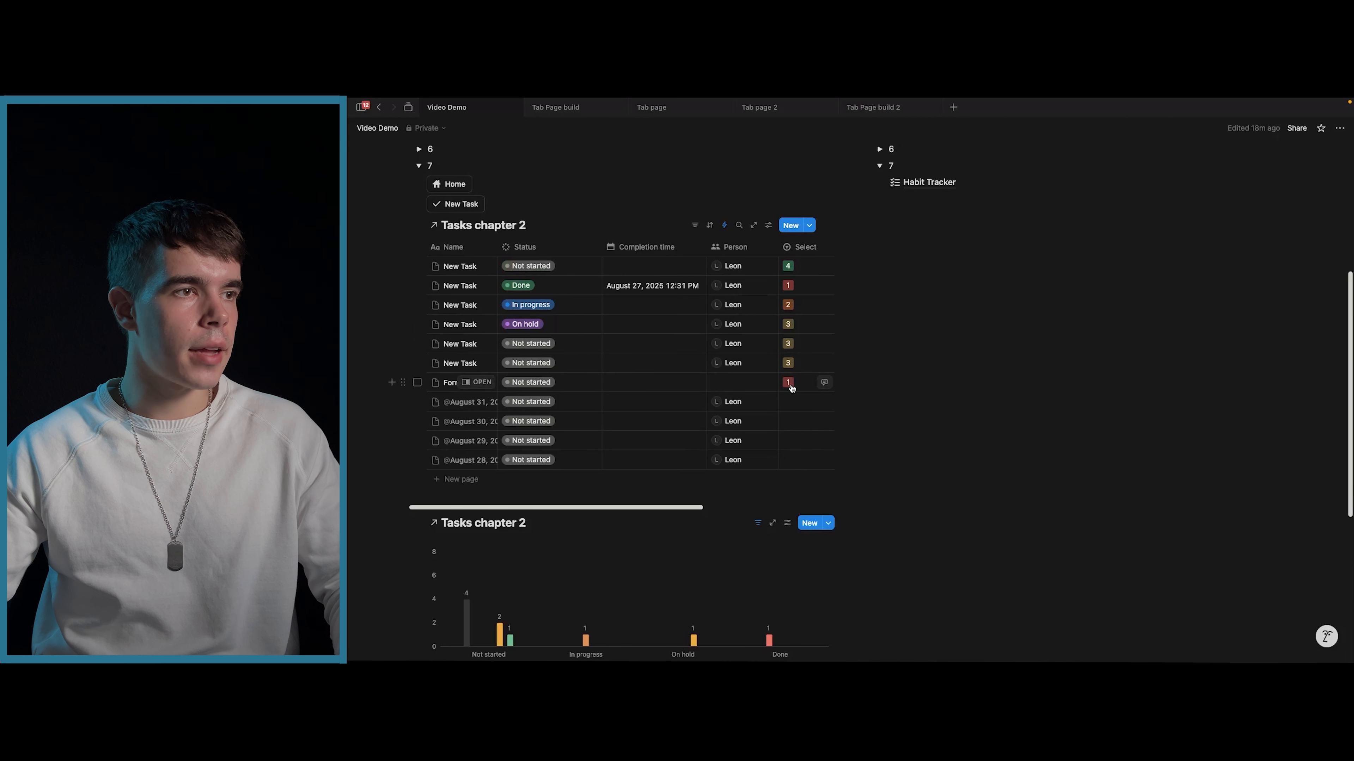
- Open the Projects Chapter 2 database and compare Project 1's related tasks and their statuses with its Formula progress
scroll(793, 388, down, 3)
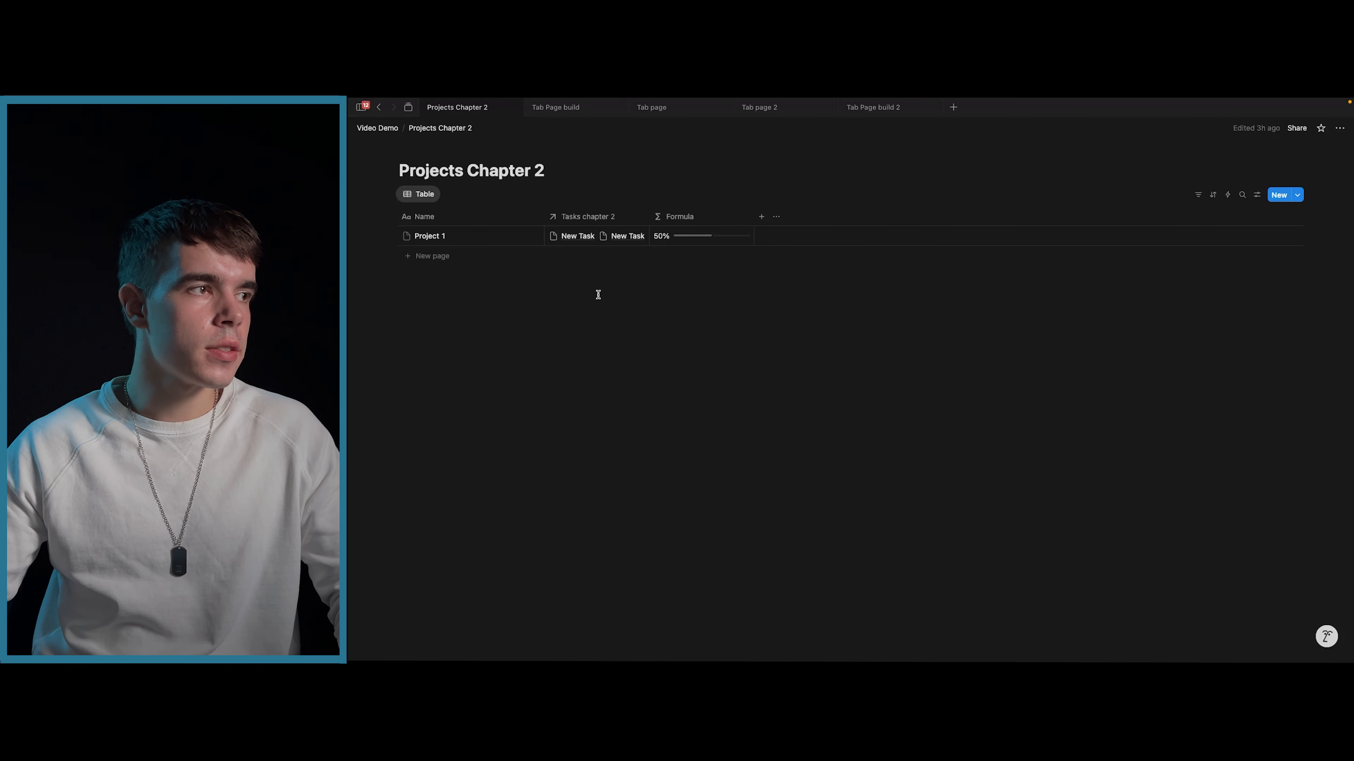
click(525, 237)
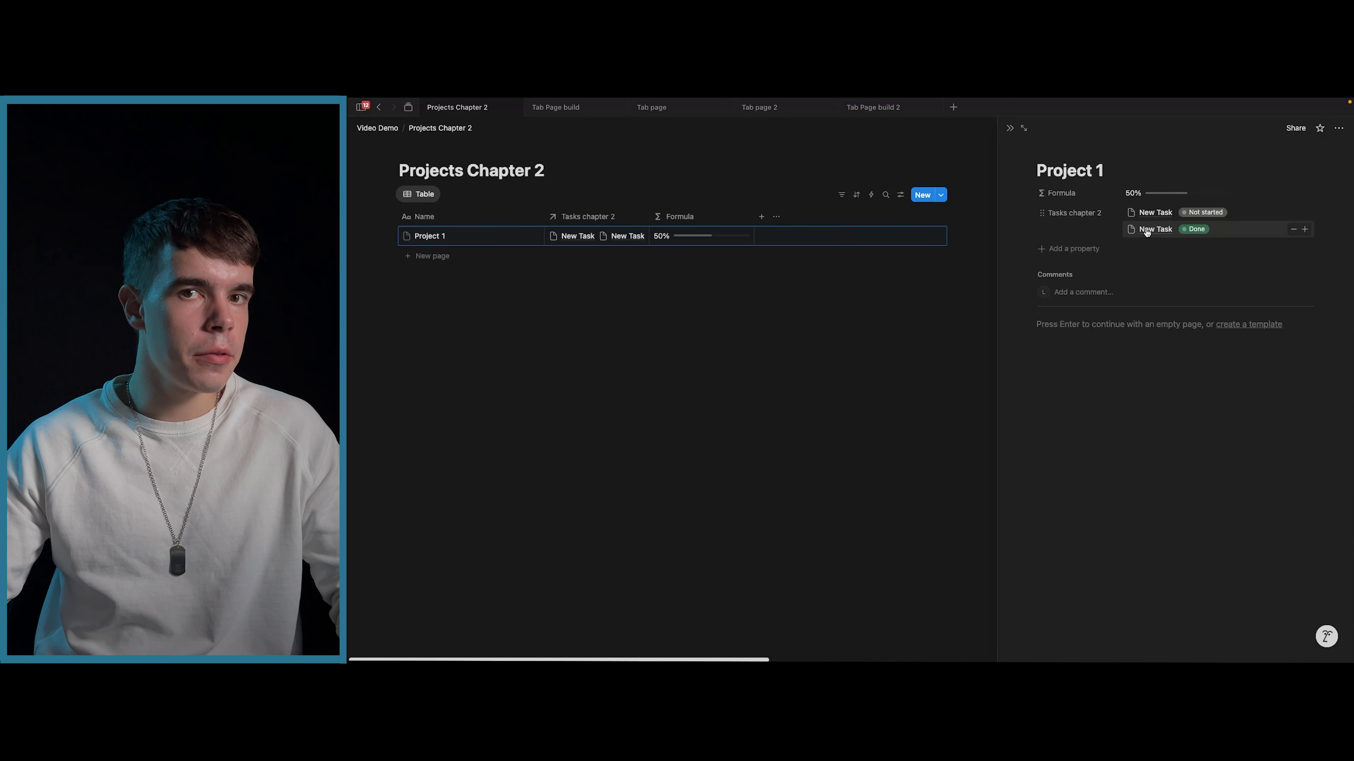
click(1009, 128)
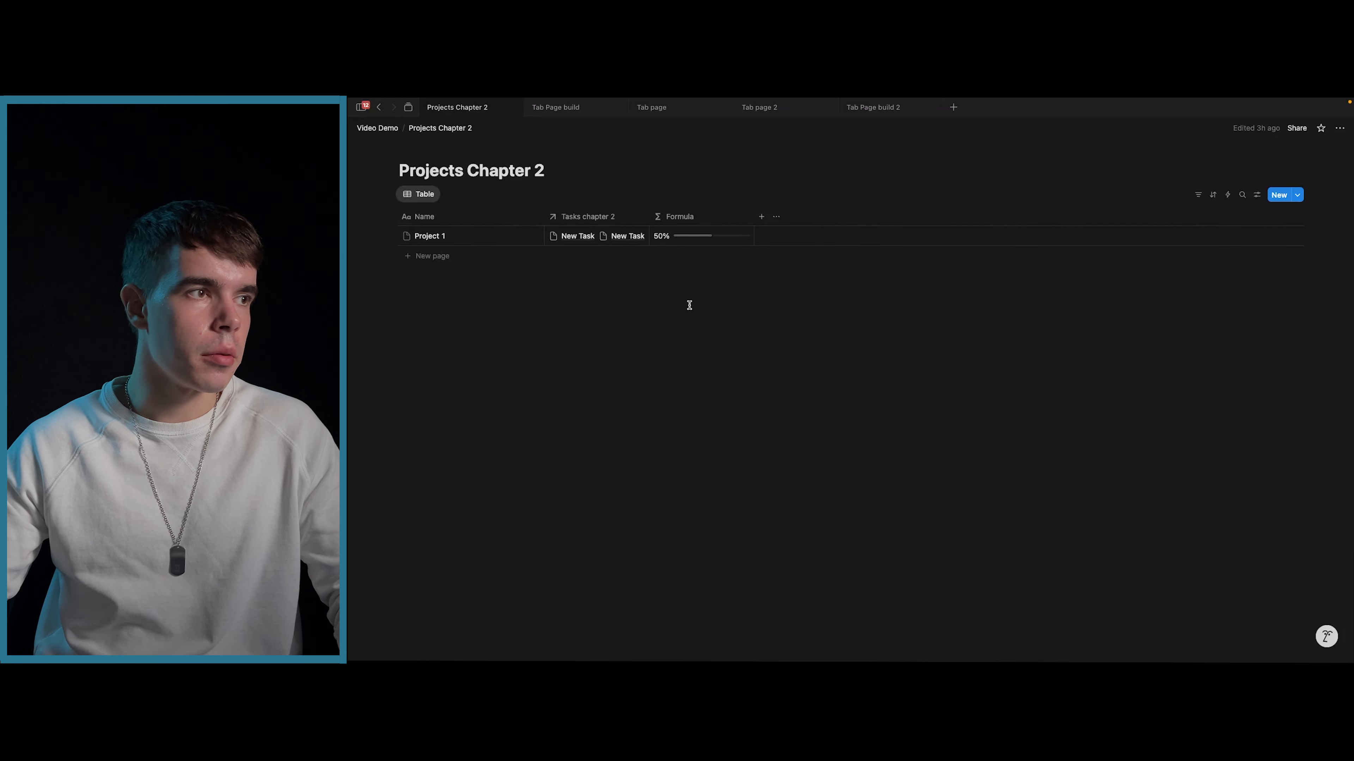
click(520, 236)
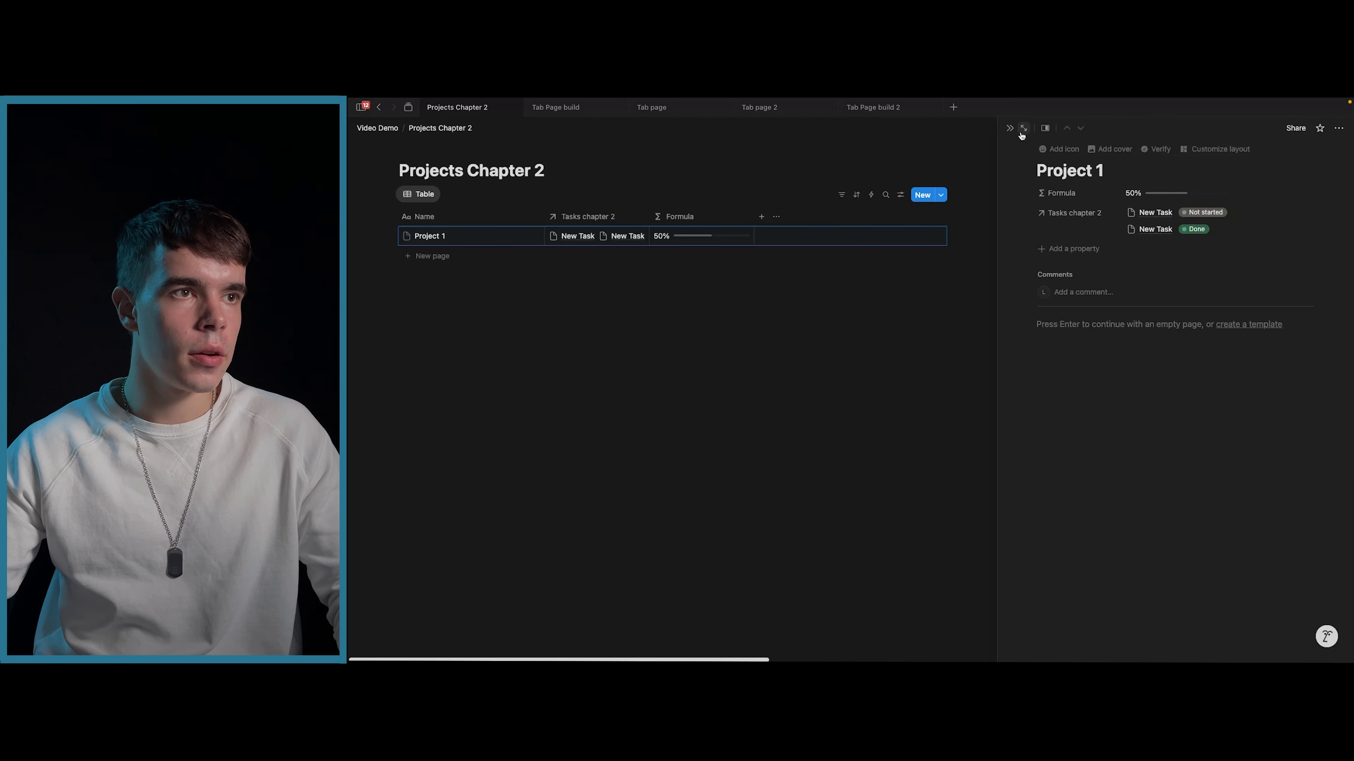
click(1009, 129)
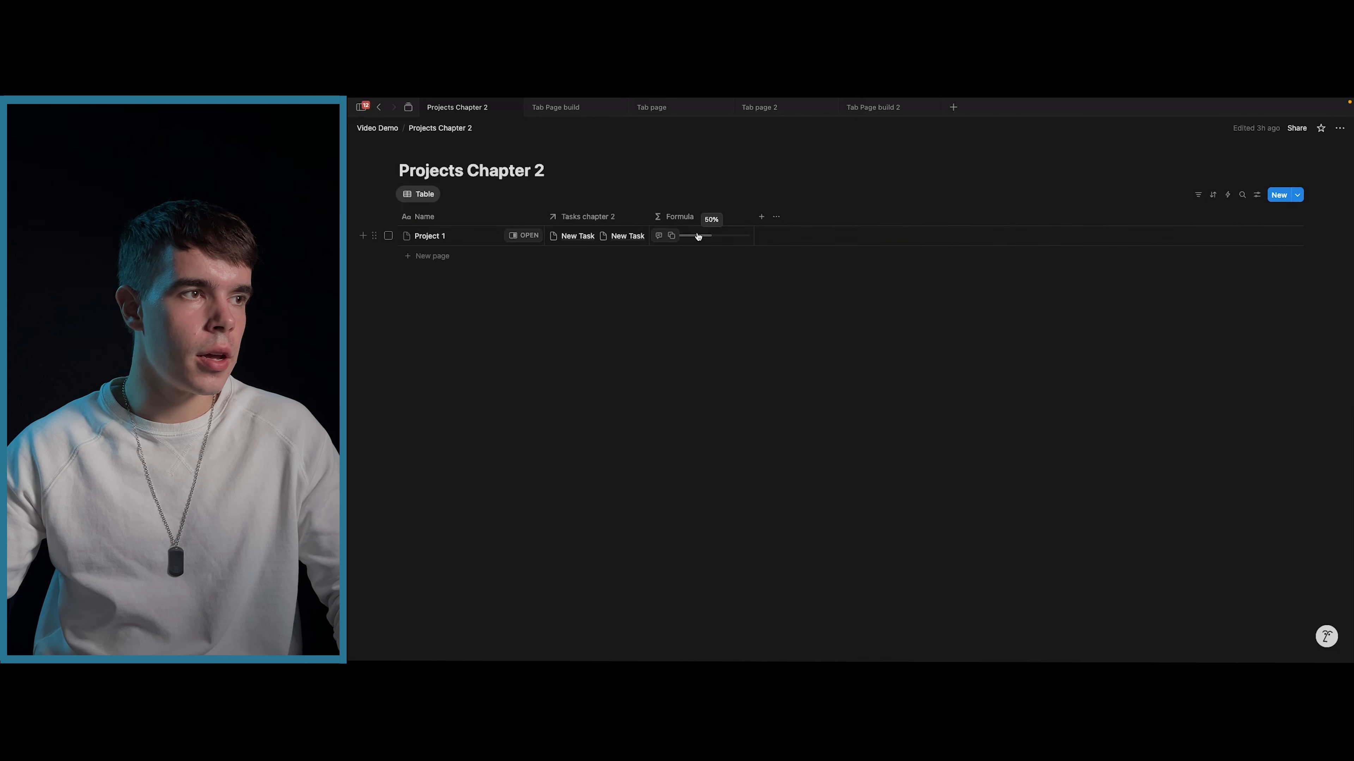
click(523, 236)
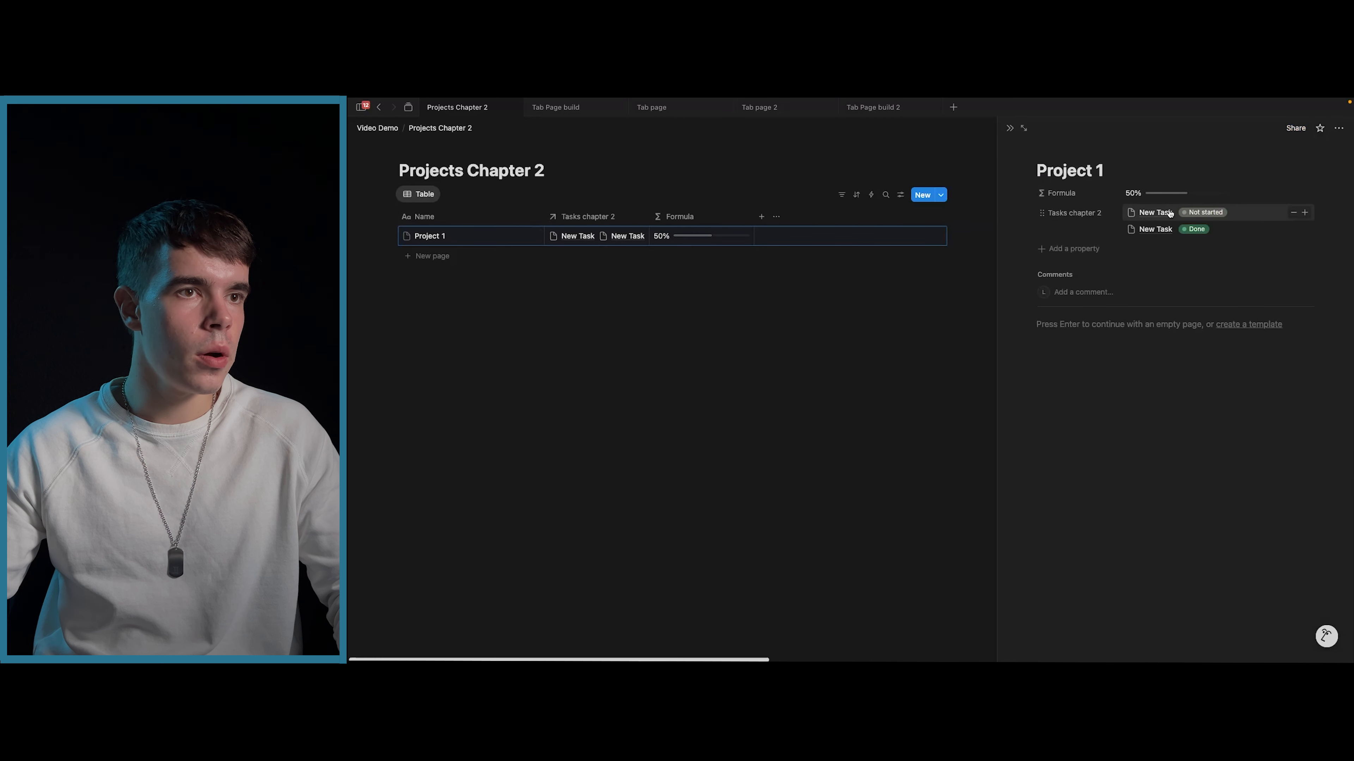
click(1010, 129)
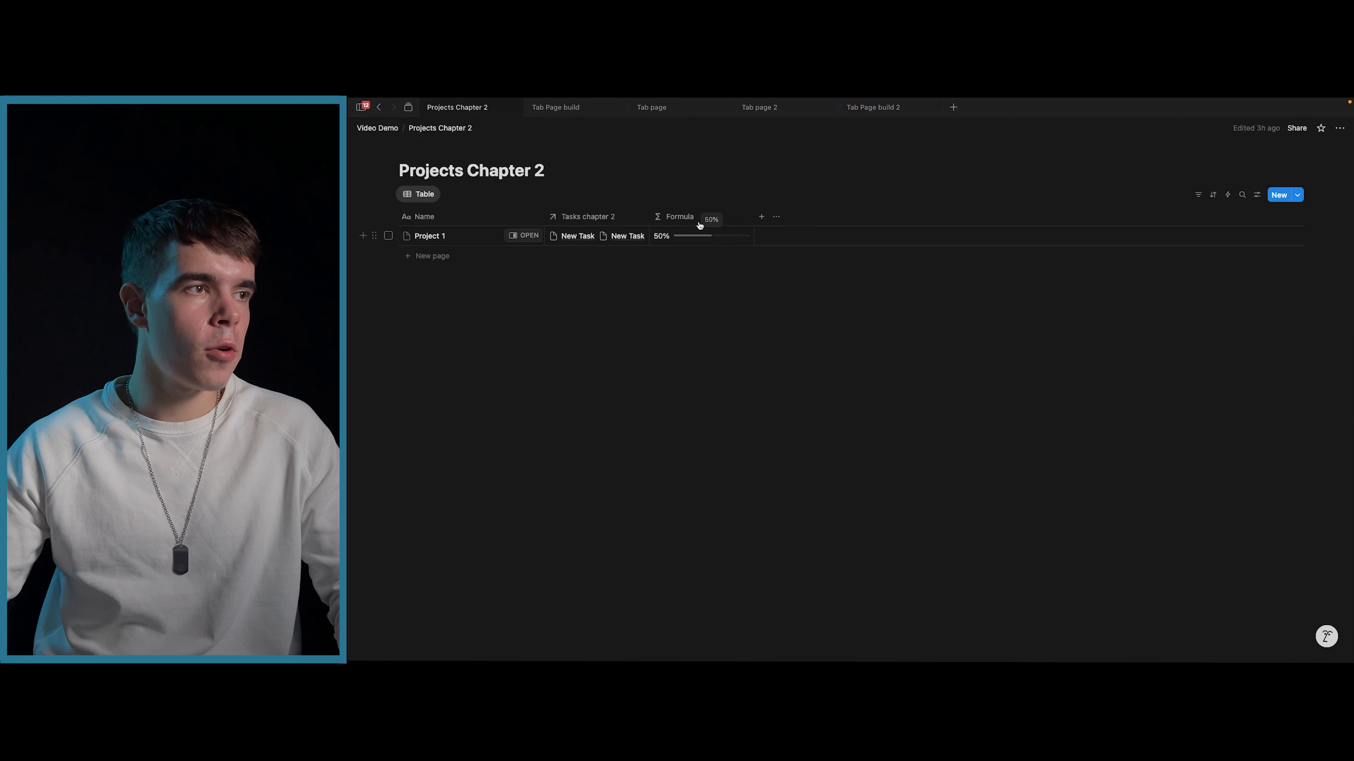
- Examine the Formula property's expression, number format and Bar display settings in Projects Chapter 2 without changing them
click(701, 241)
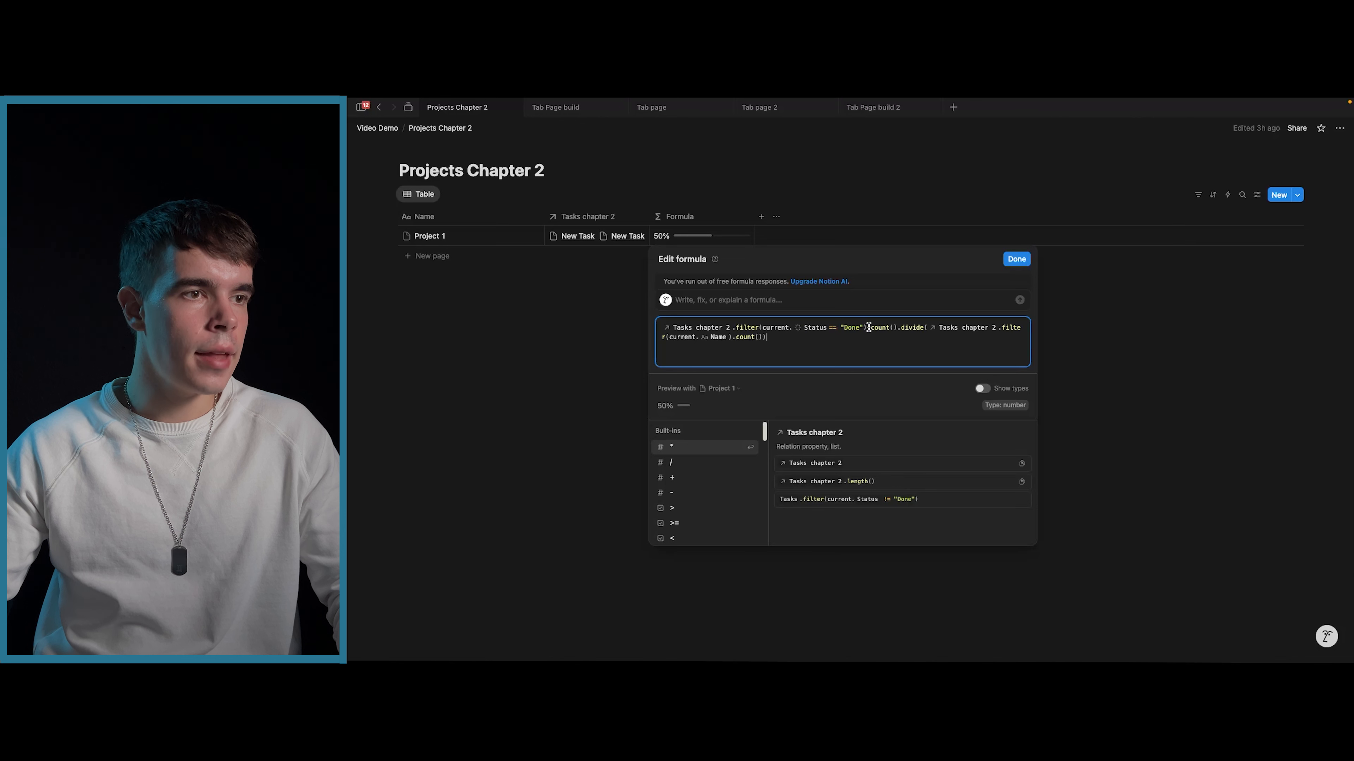
click(1016, 259)
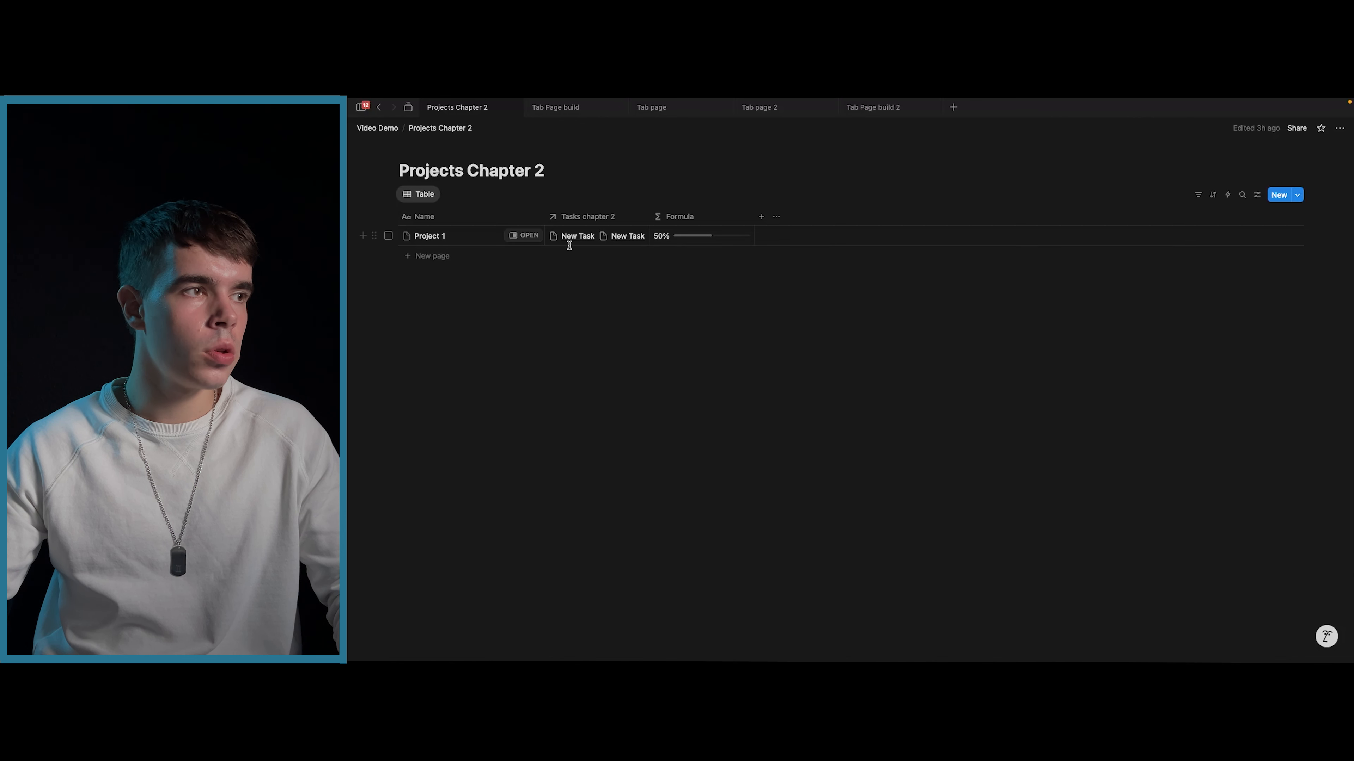
click(674, 219)
mouse_move(698, 262)
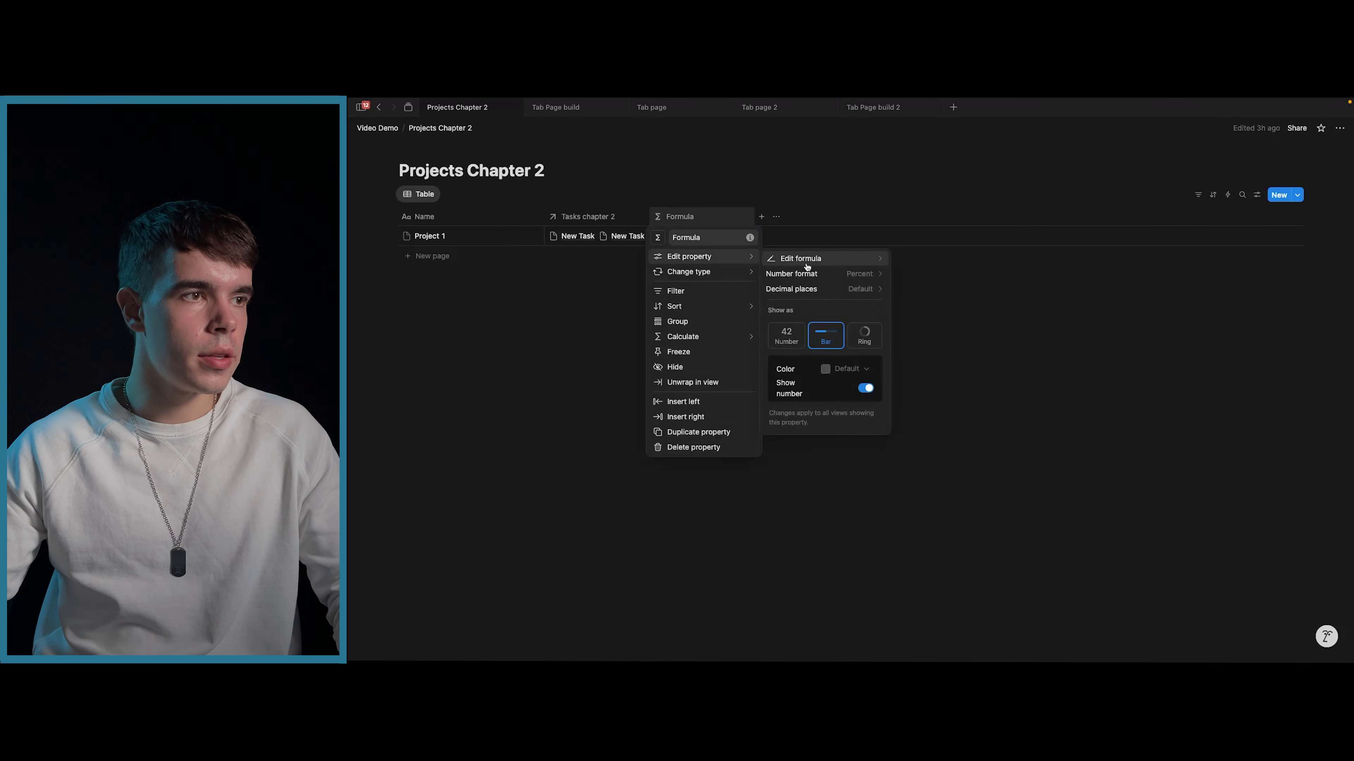
click(820, 275)
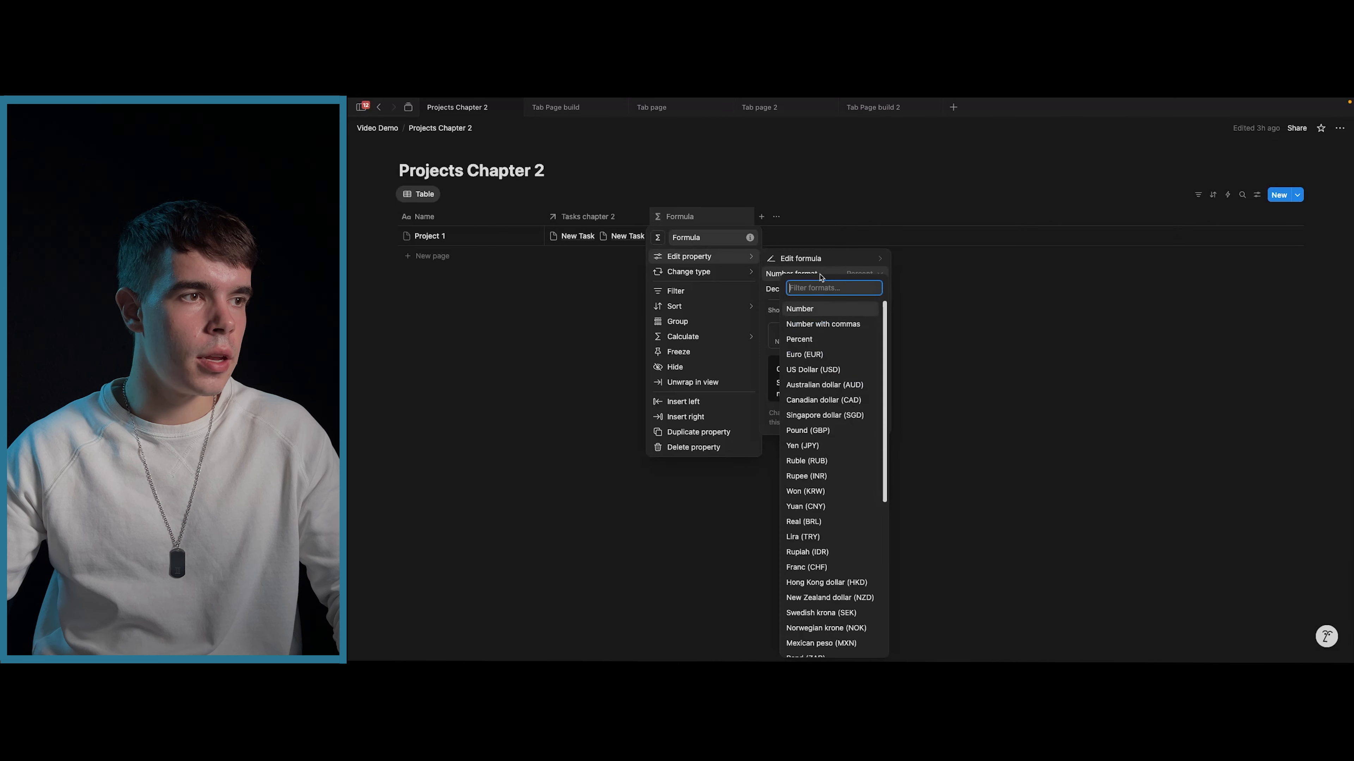
click(786, 276)
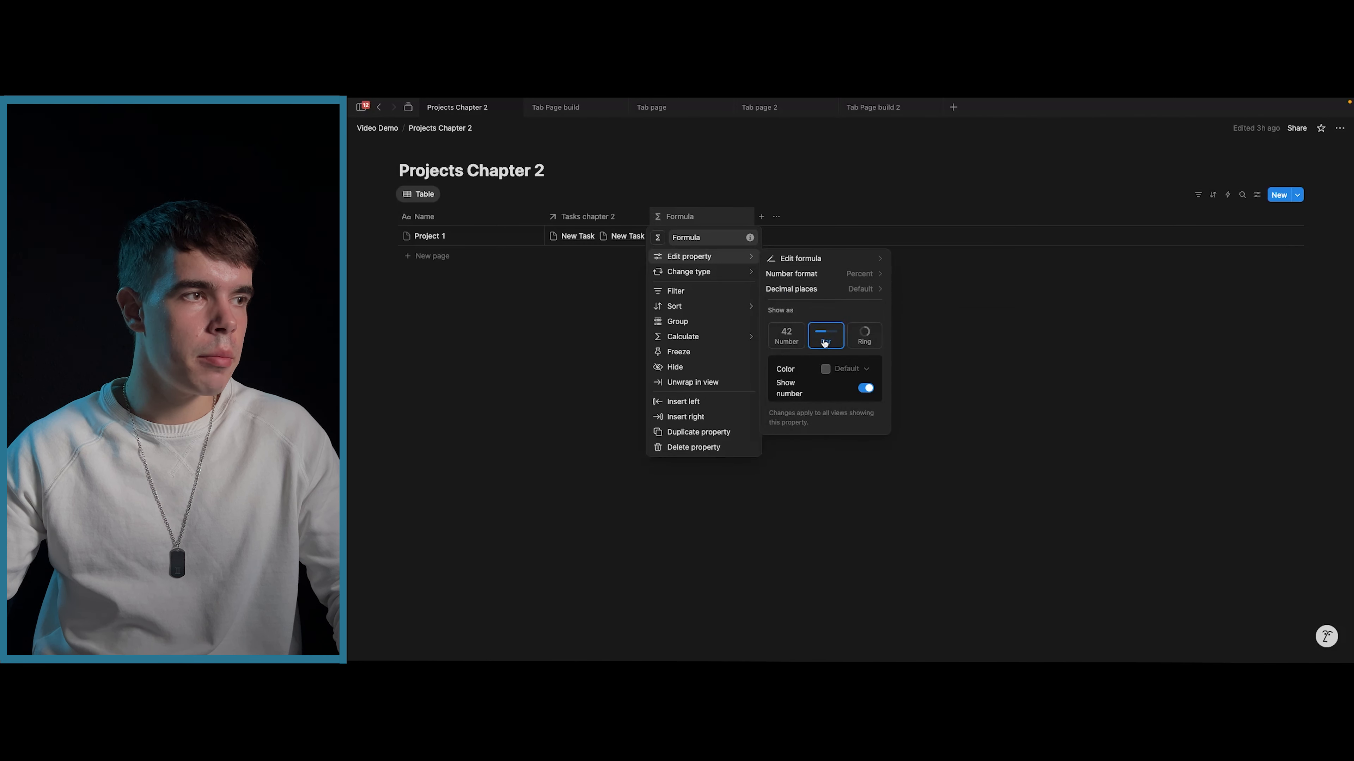
click(607, 362)
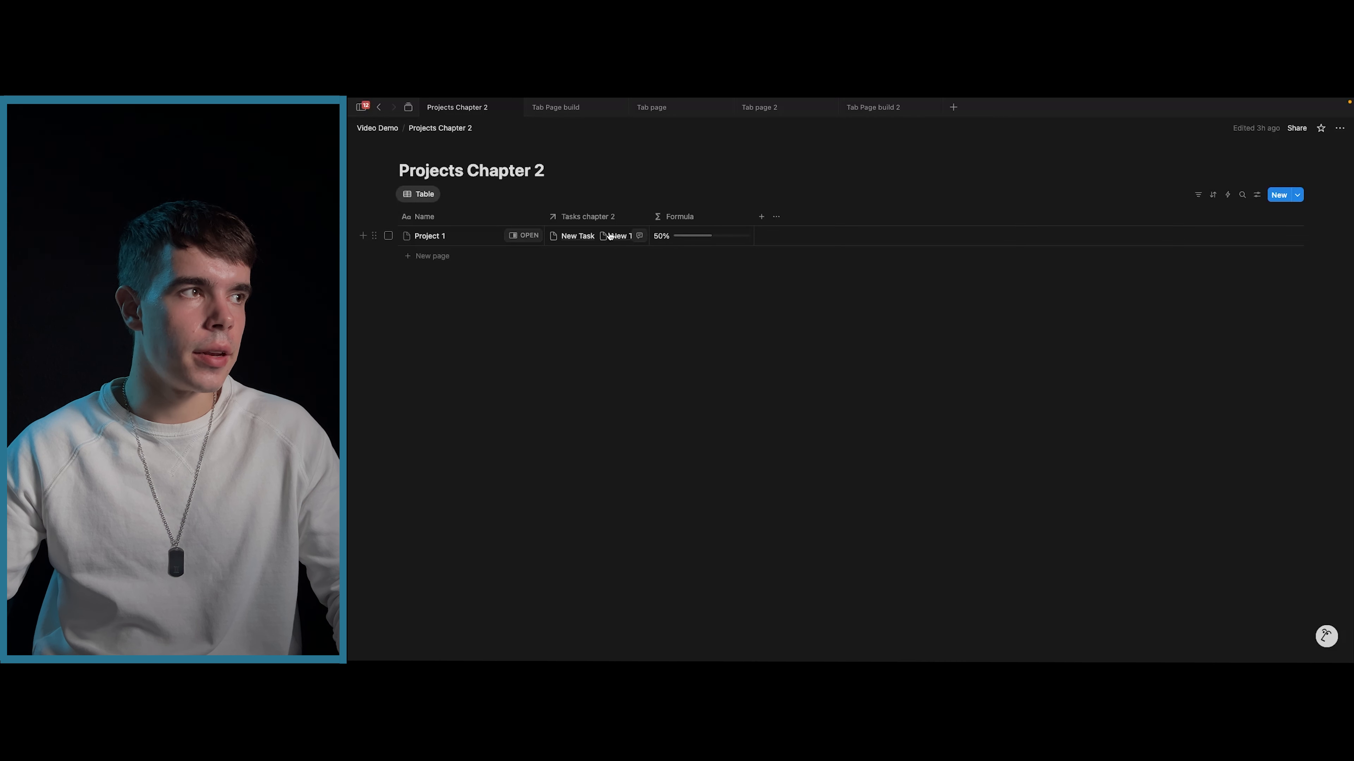
- Return to the Video Demo page and check its Available offline option without changing it
click(377, 128)
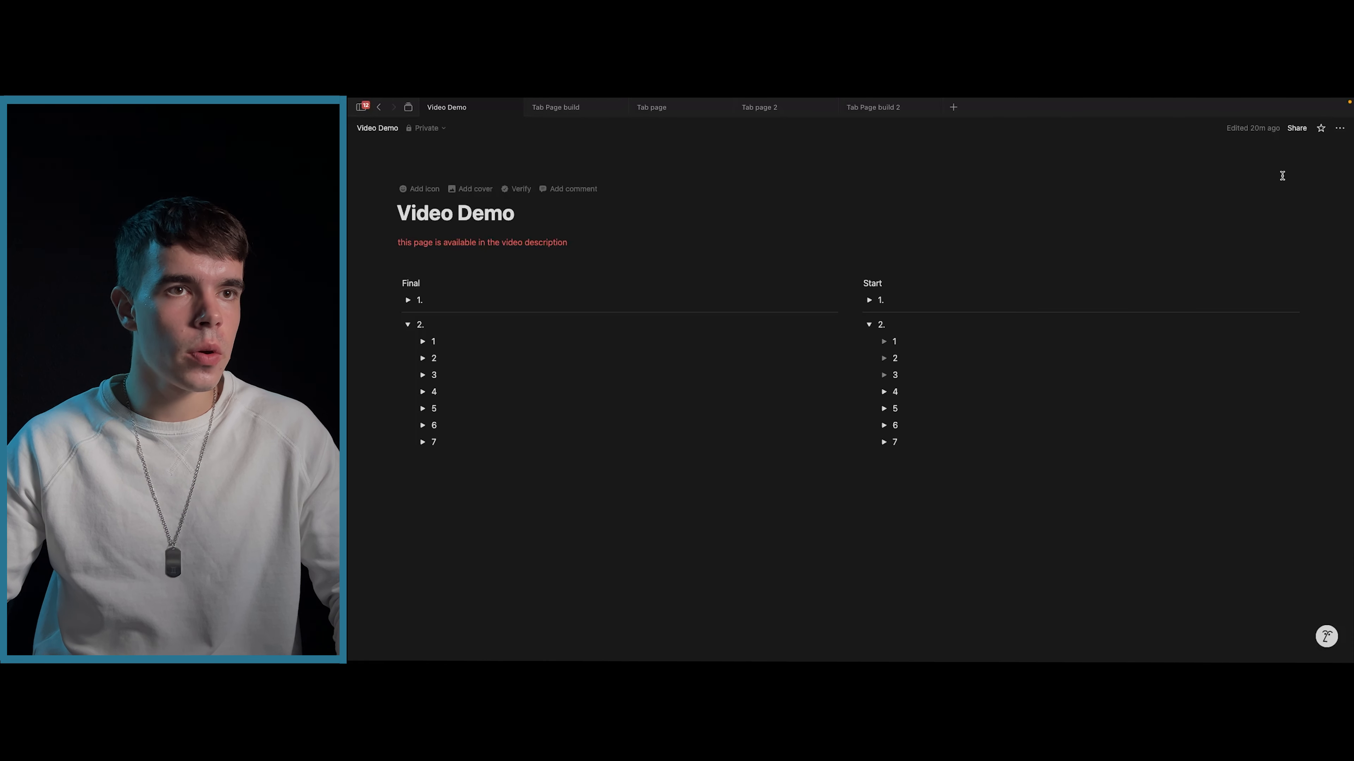
click(1338, 130)
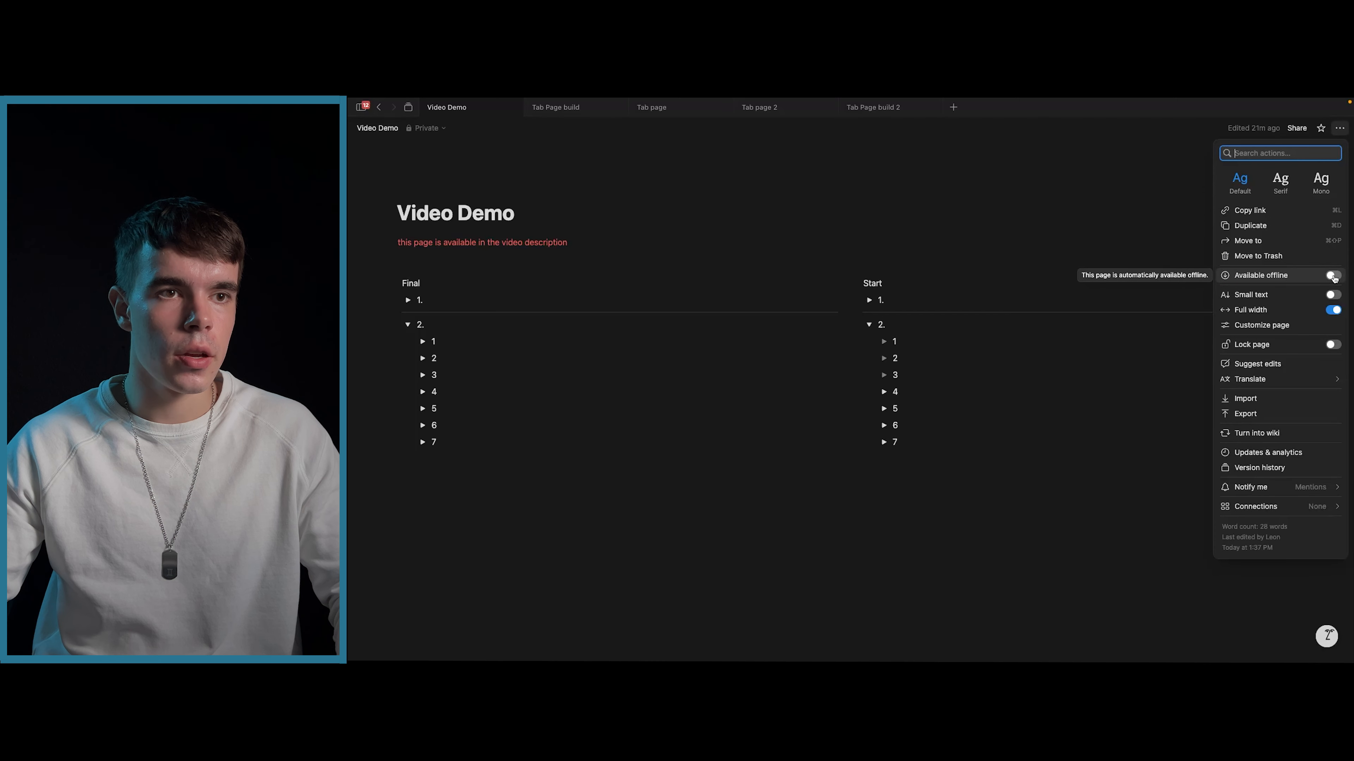
click(613, 441)
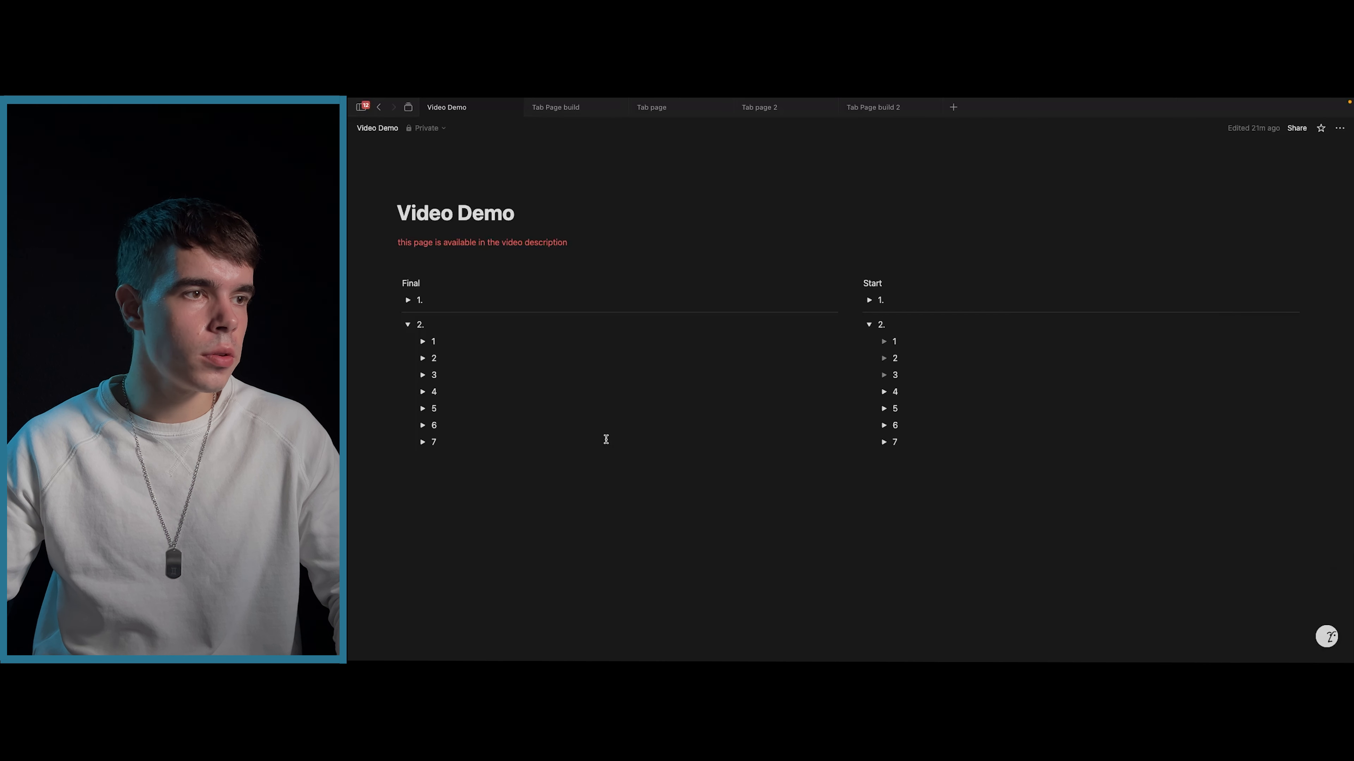